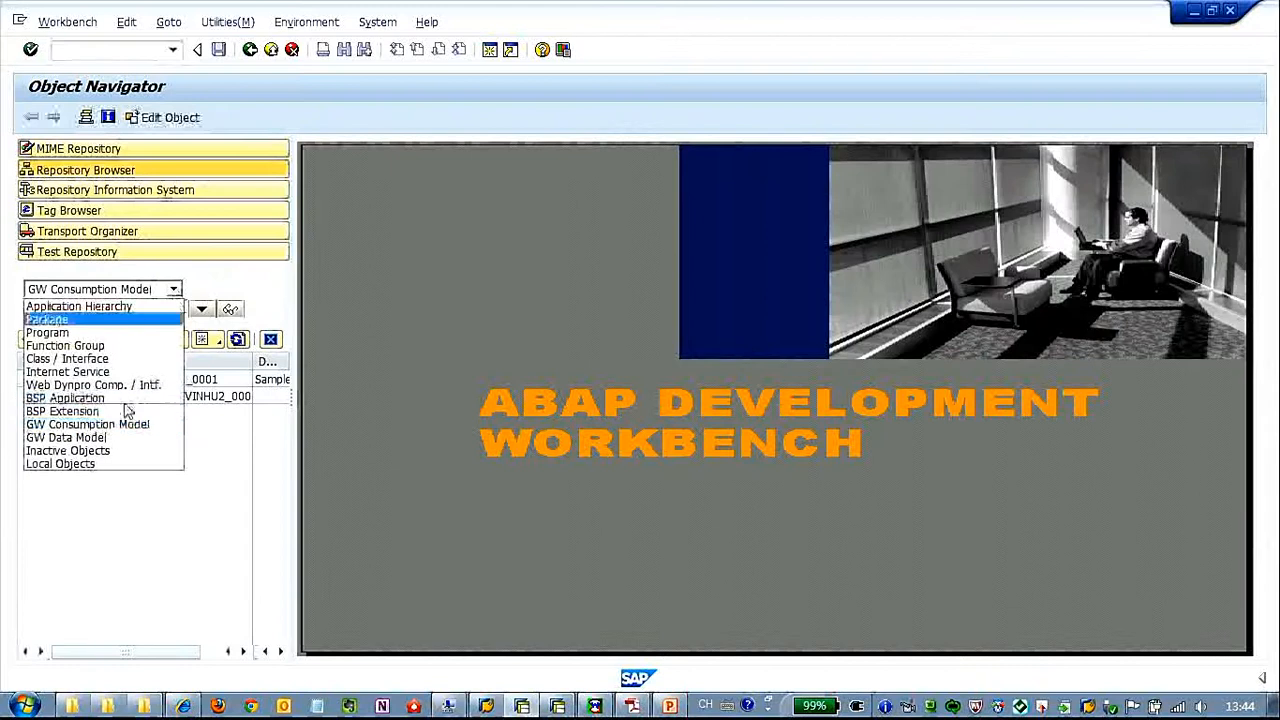
Create a GW Data Model object whose name is Z_SAMPLE_USER_BOR_ followed by the developer's user name
{"action": "left_click", "coordinate": [123, 438]}
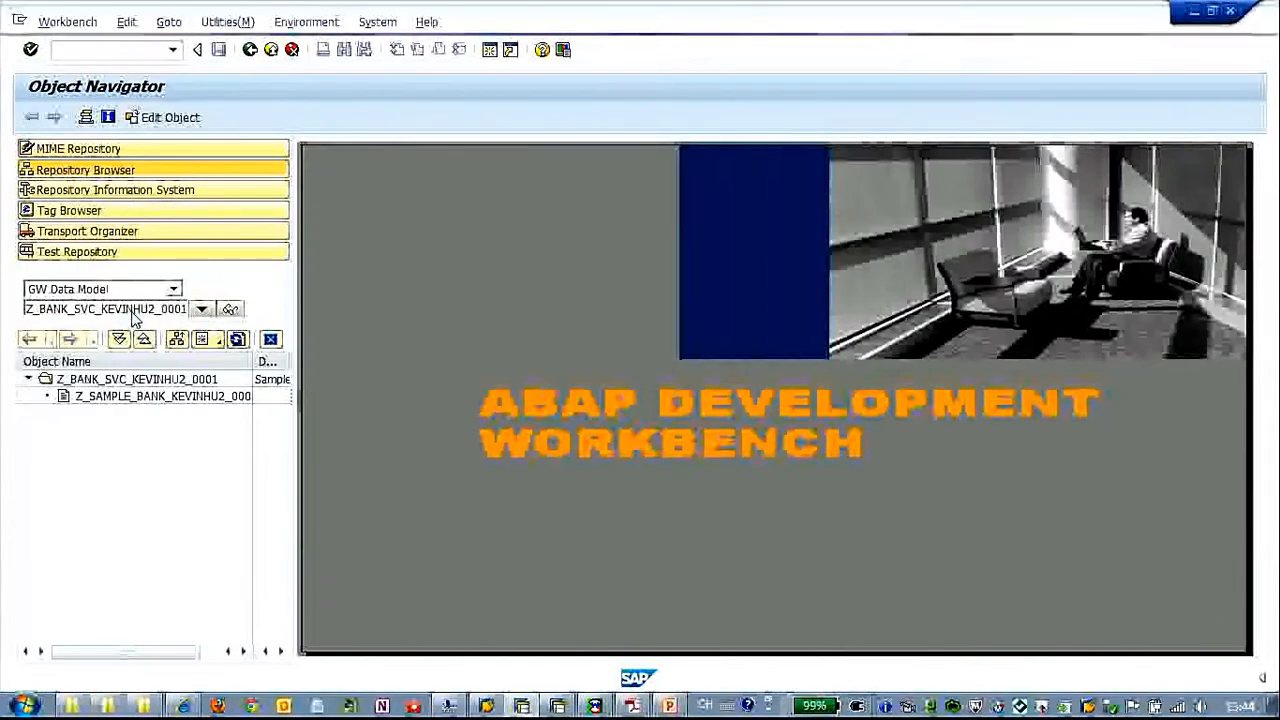
{"action": "left_click", "coordinate": [65, 309]}
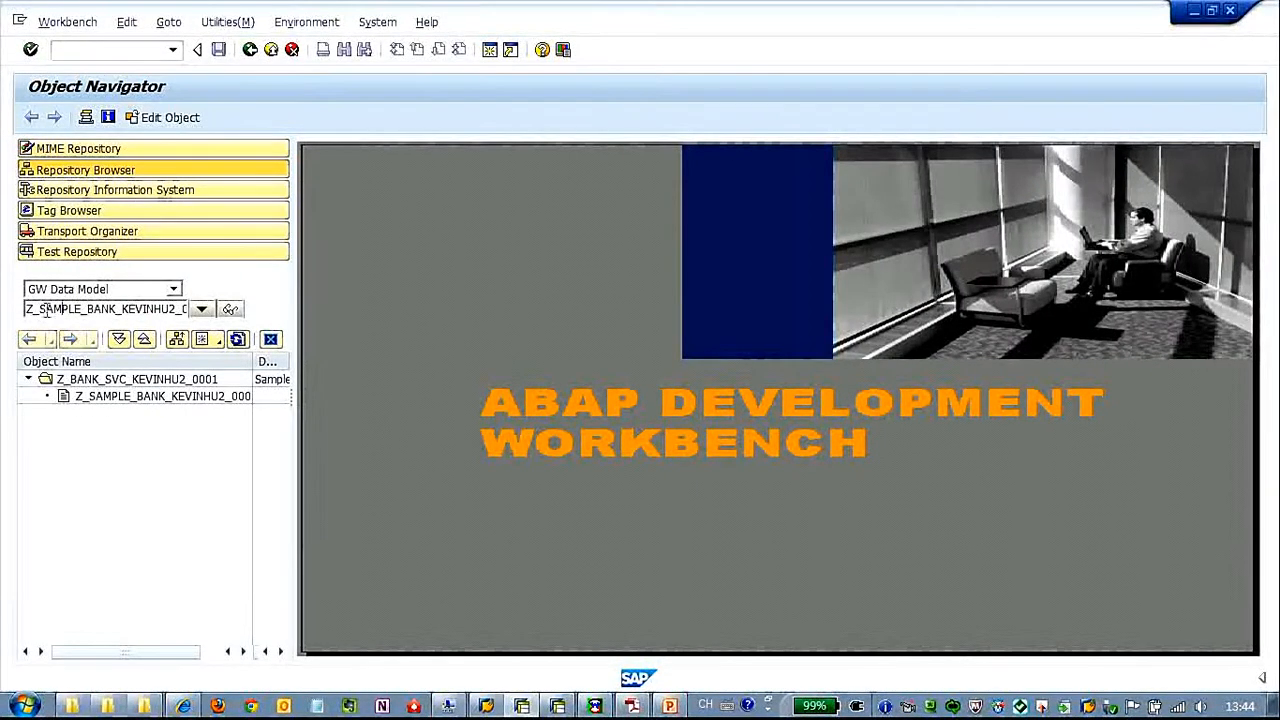
{"action": "left_click_drag", "start_coordinate": [87, 309], "coordinate": [232, 313]}
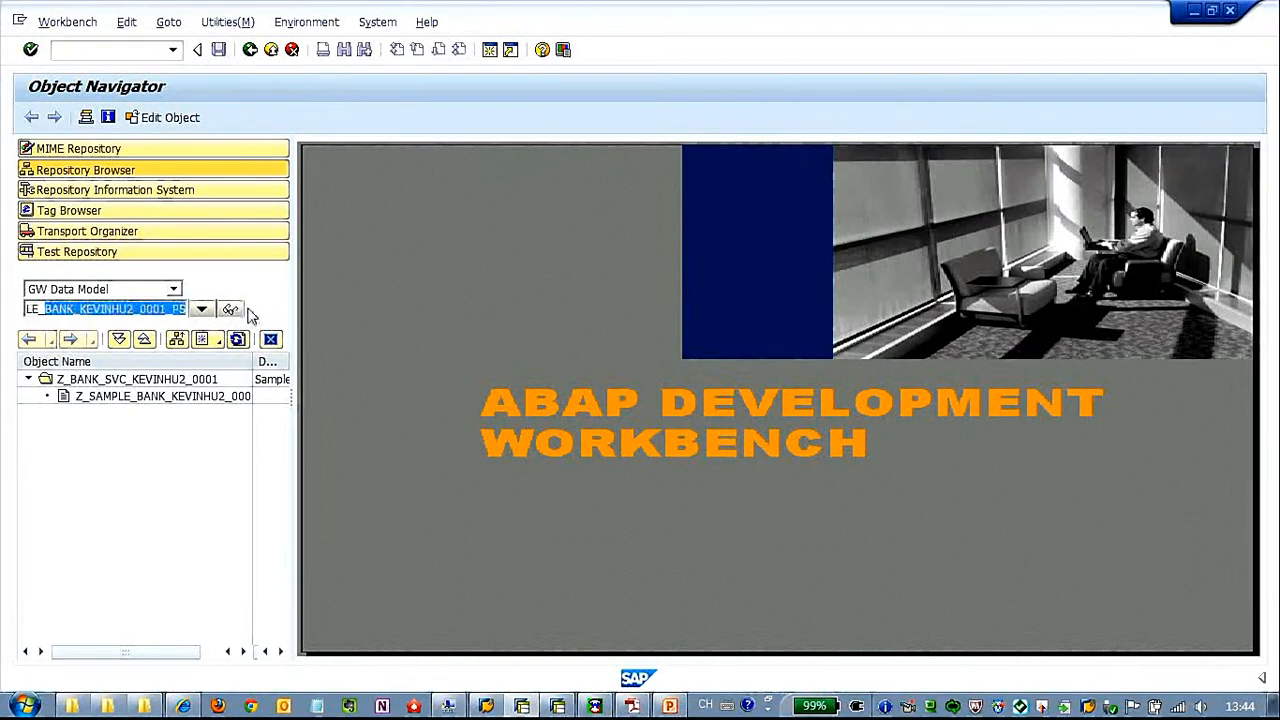
{"action": "type", "text": "USER"}
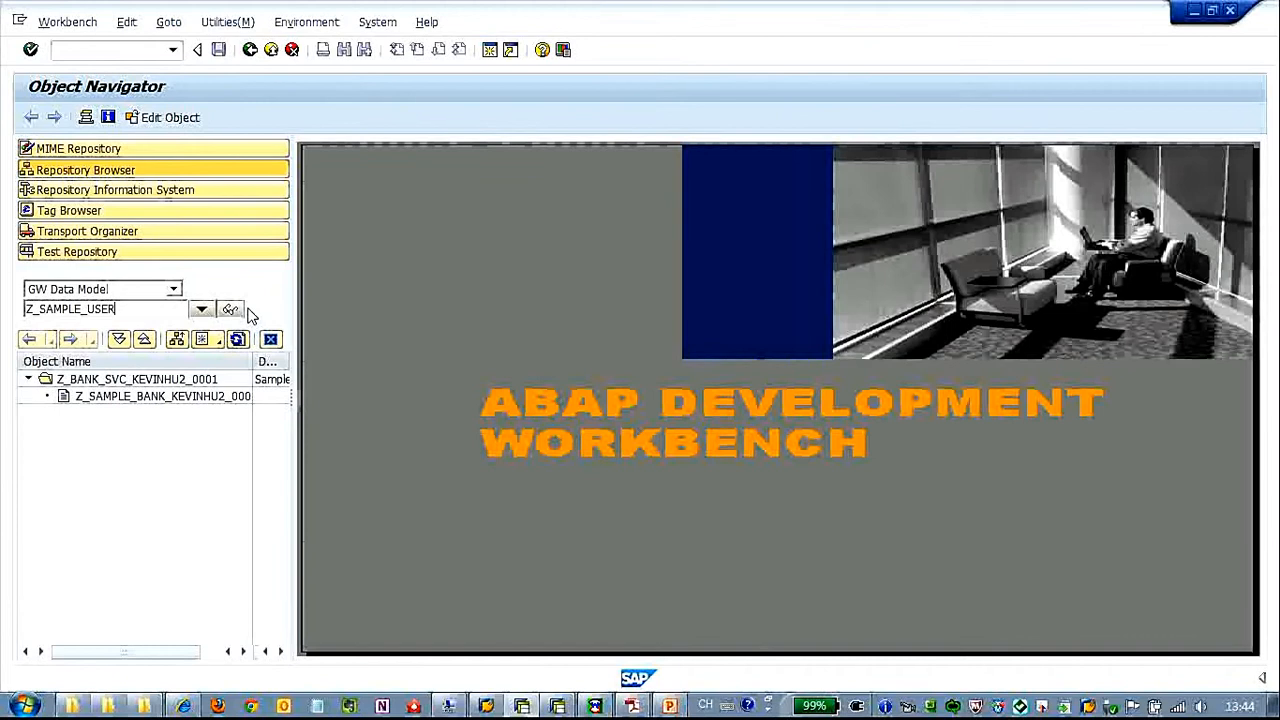
{"action": "type", "text": "_KEVINHU"}
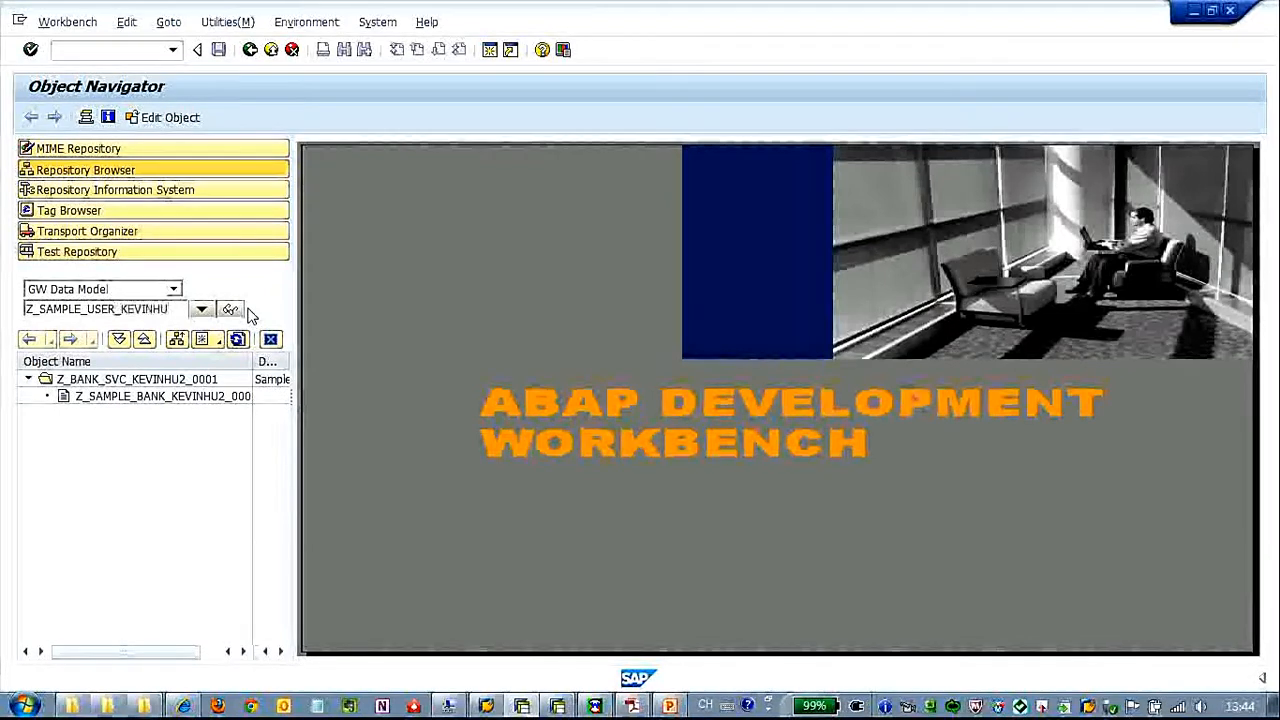
{"action": "key", "text": "Left"}
{"action": "key", "text": "Left"}
{"action": "key", "text": "Left"}
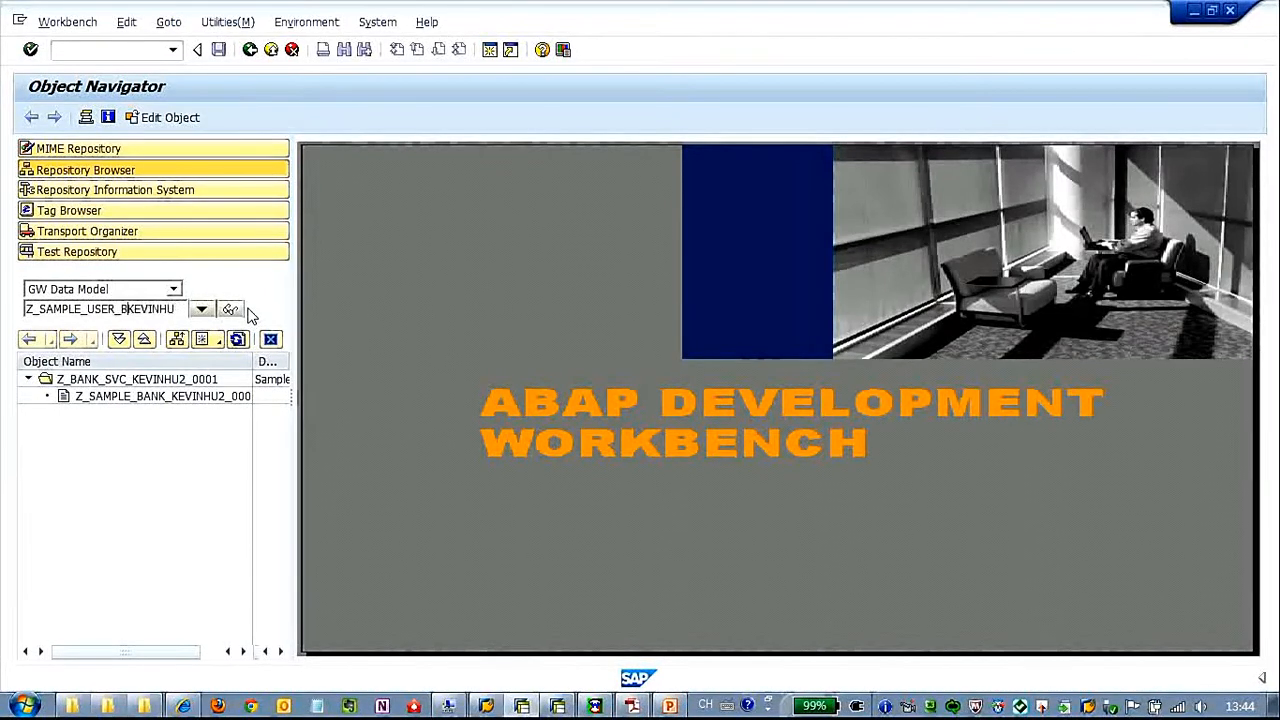
{"action": "type", "text": "BOR_"}
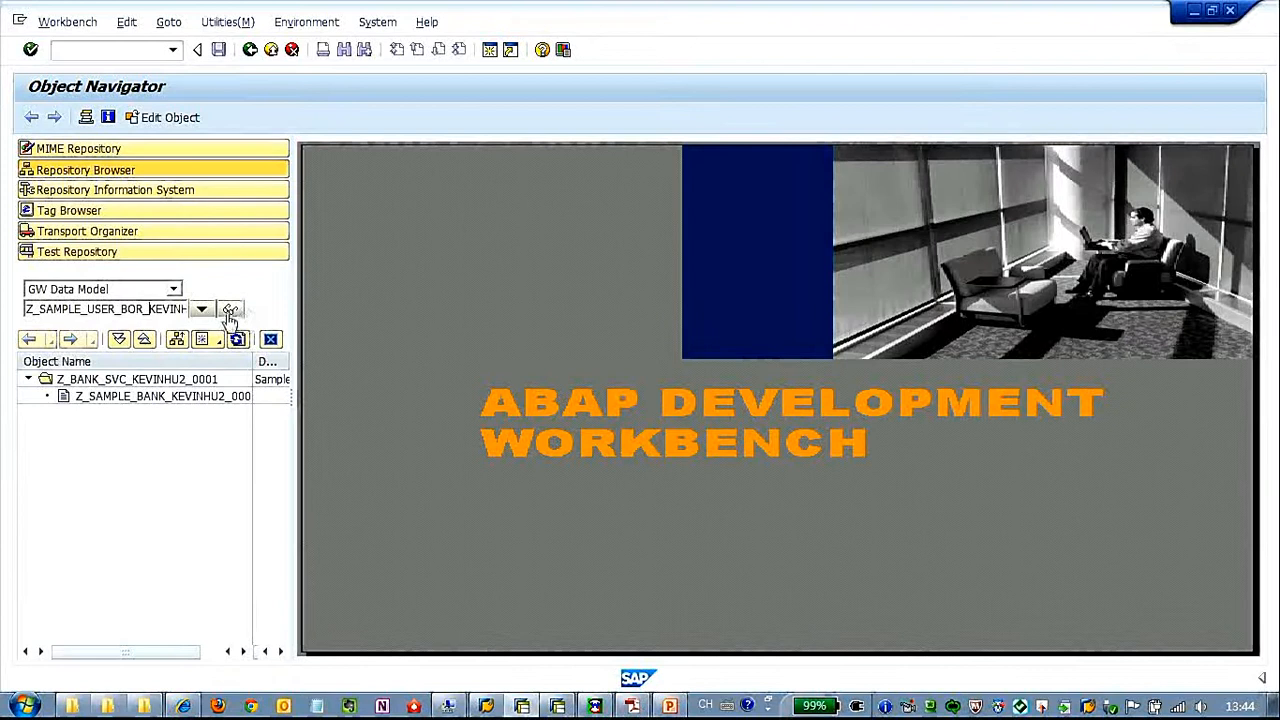
{"action": "left_click", "coordinate": [231, 310]}
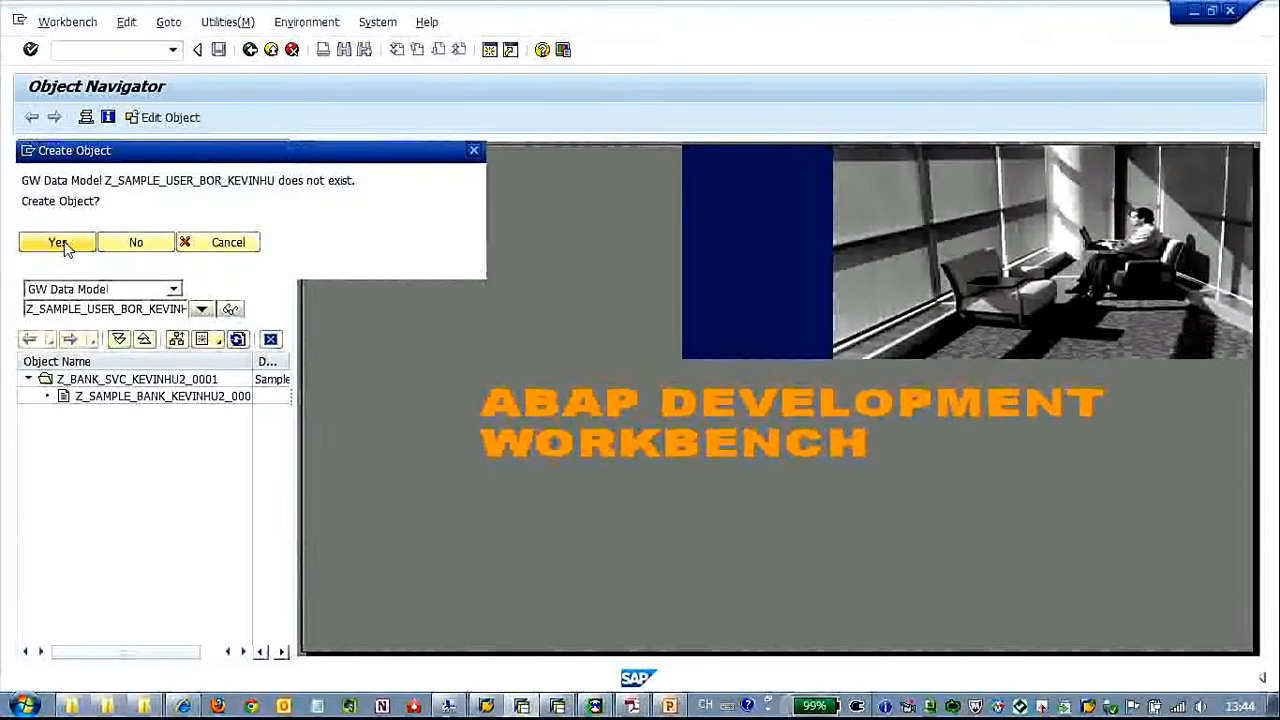
{"action": "left_click", "coordinate": [58, 243]}
Give the data model type PS and generate it from a data source object with OData Channel disabled
{"action": "left_click_drag", "start_coordinate": [393, 246], "coordinate": [417, 149]}
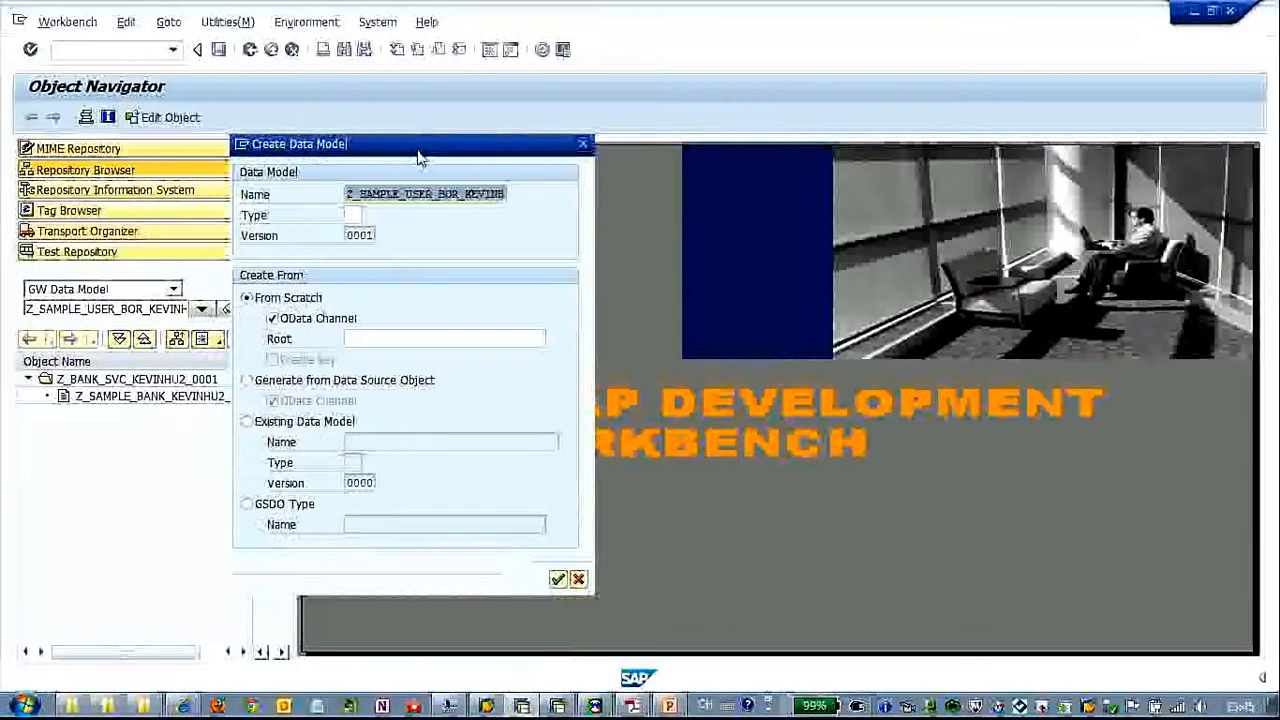
{"action": "left_click", "coordinate": [355, 215]}
{"action": "type", "text": "PS"}
{"action": "key", "text": "alt+Tab"}
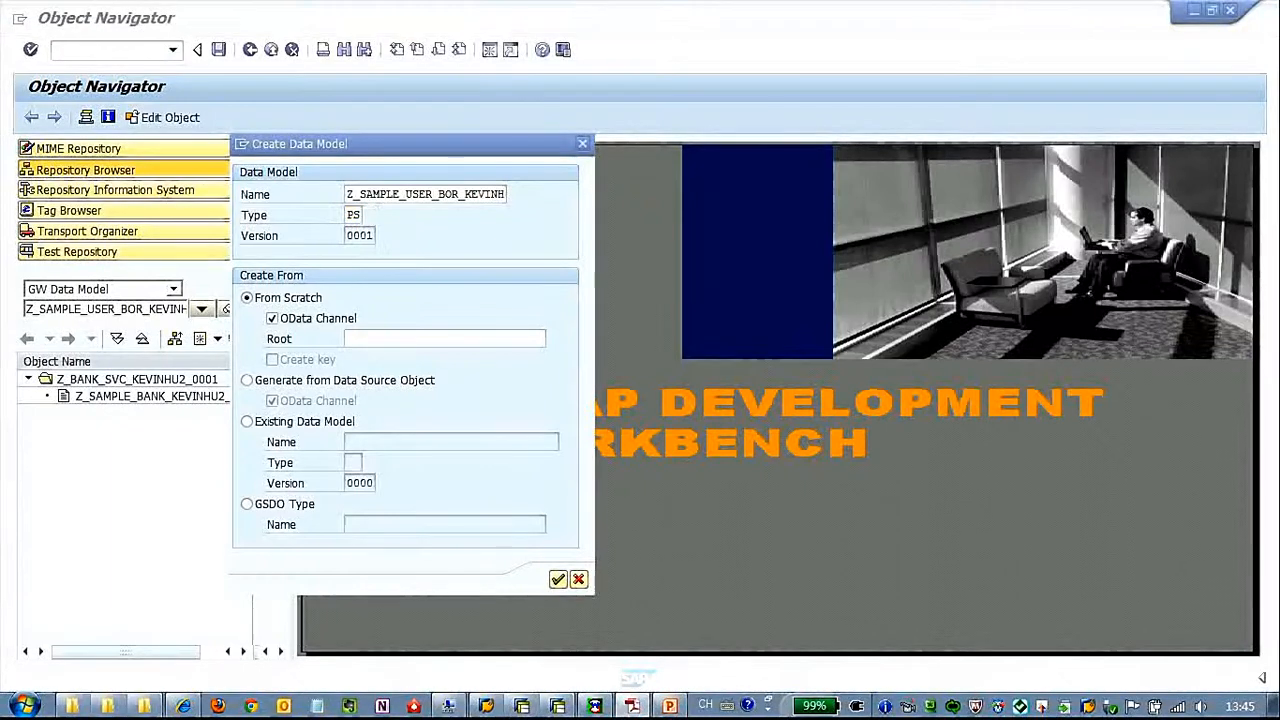
{"action": "left_click", "coordinate": [247, 381]}
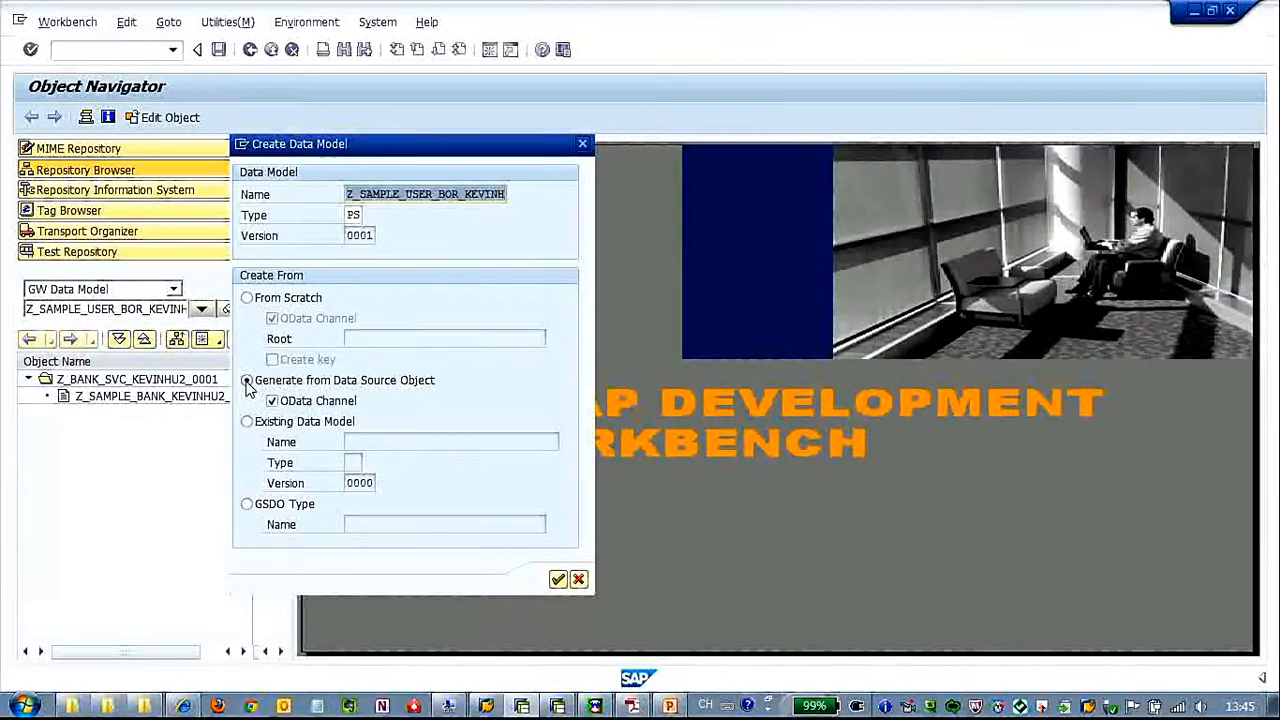
{"action": "left_click", "coordinate": [272, 401]}
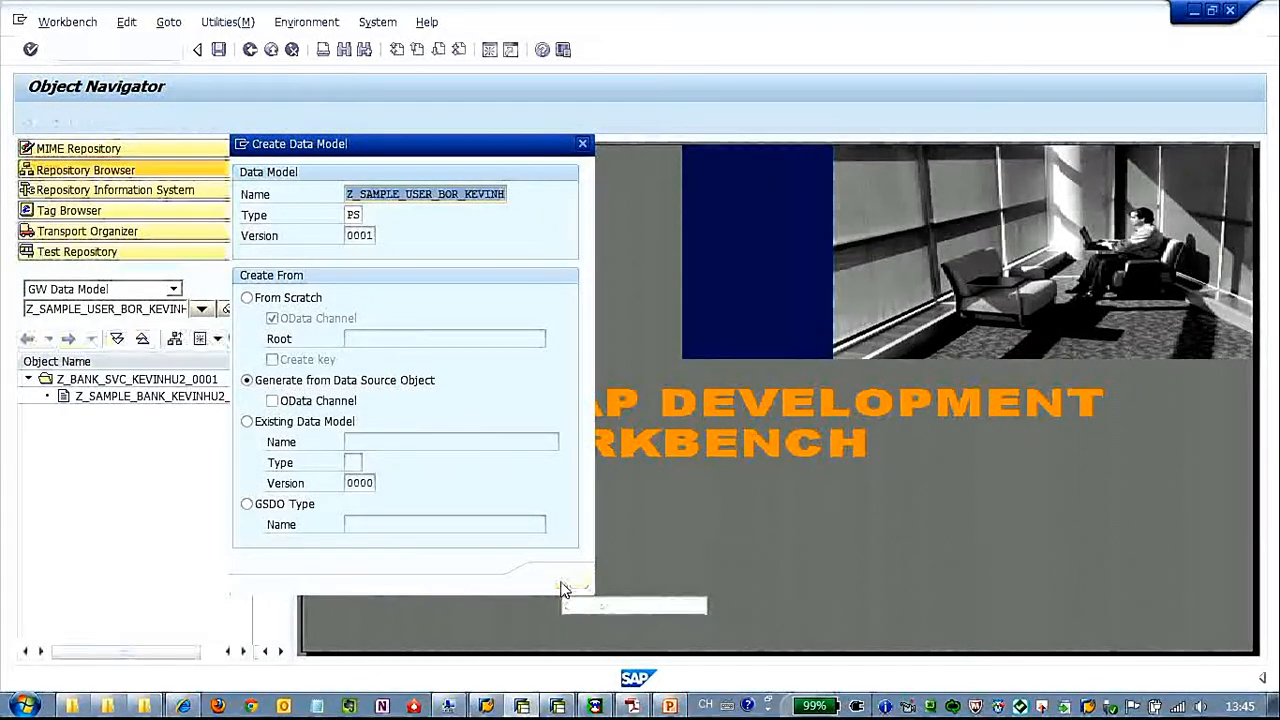
{"action": "left_click", "coordinate": [558, 581]}
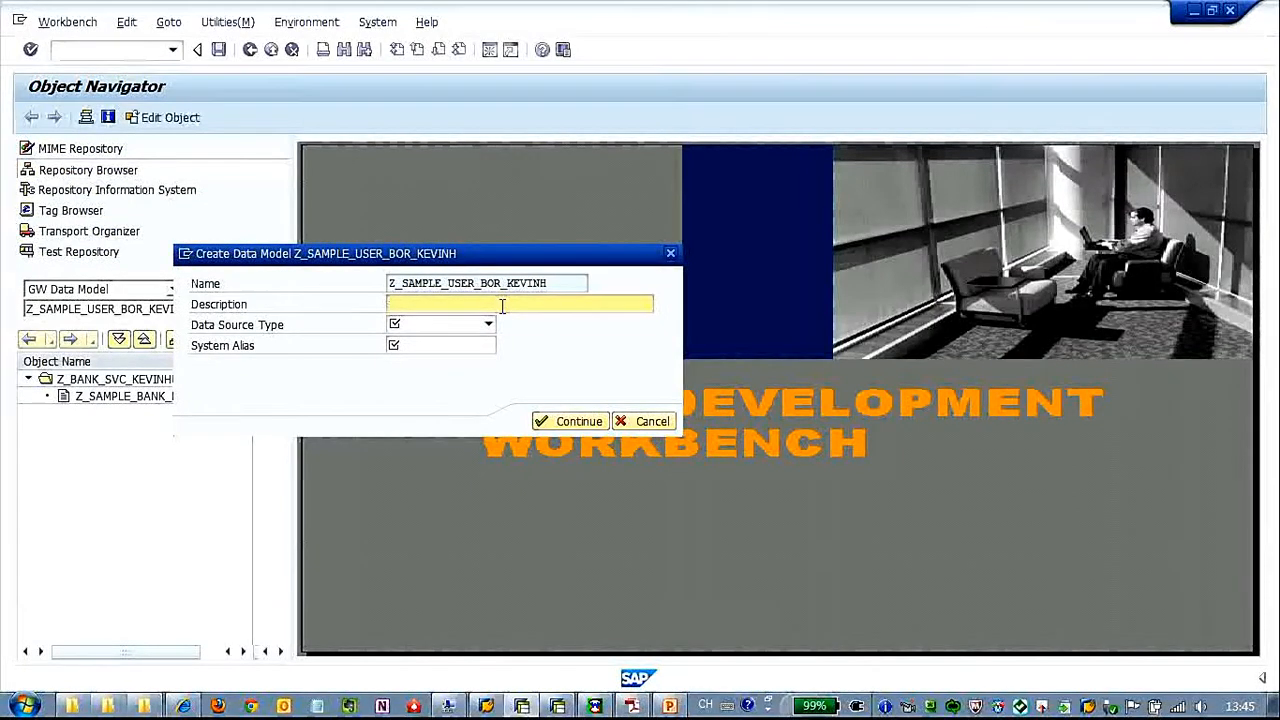
Enter "User Maintain -BOR- Sample" as the data model's description
{"action": "type", "text": "User Mai"}
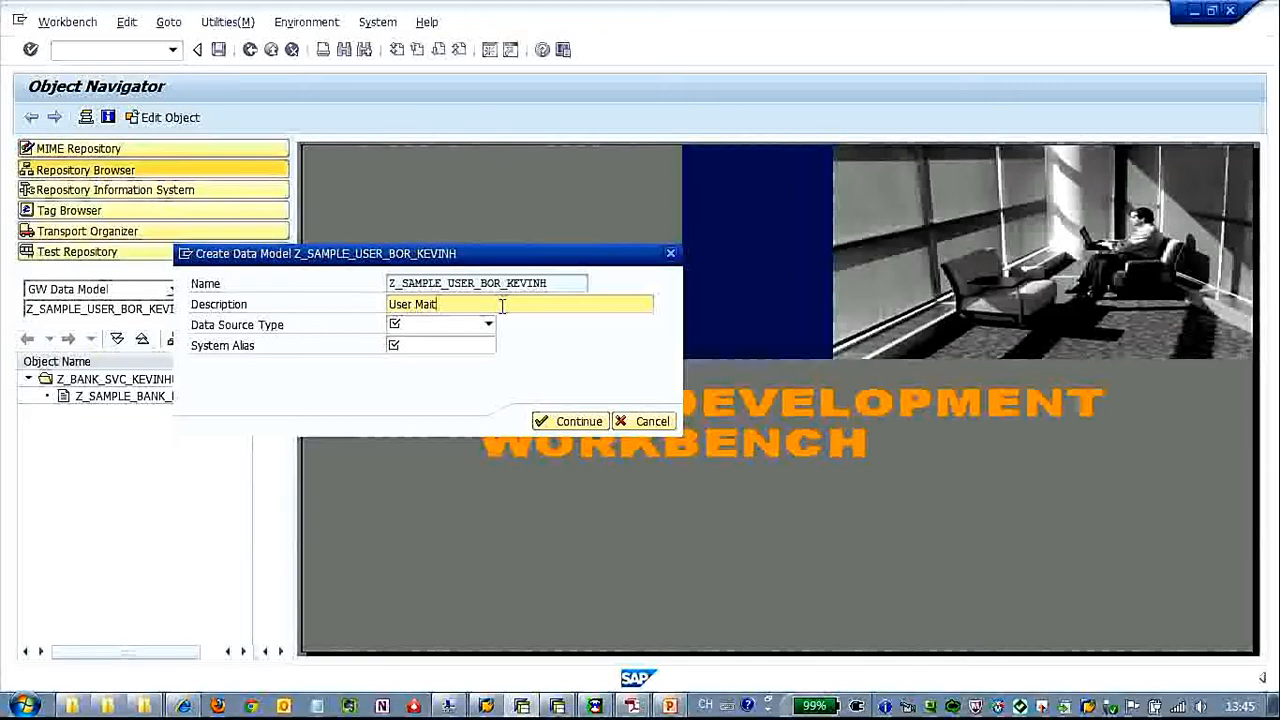
{"action": "type", "text": "ntai"}
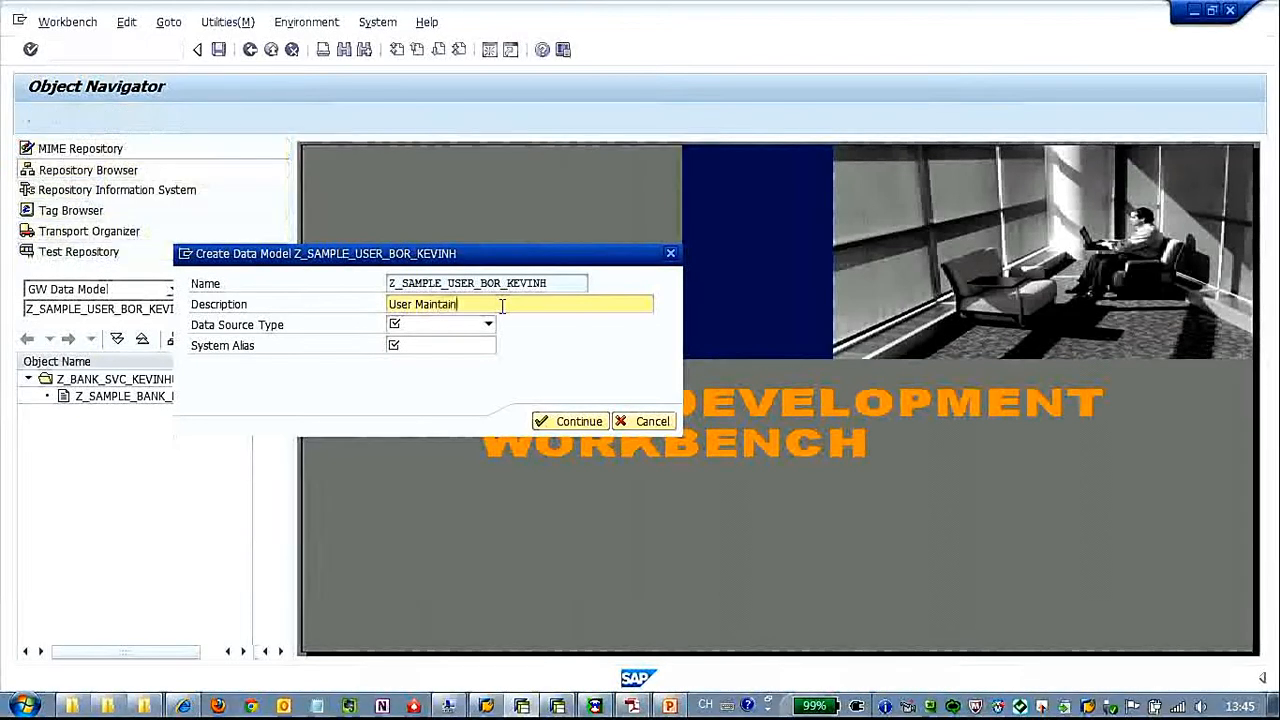
{"action": "type", "text": "n"}
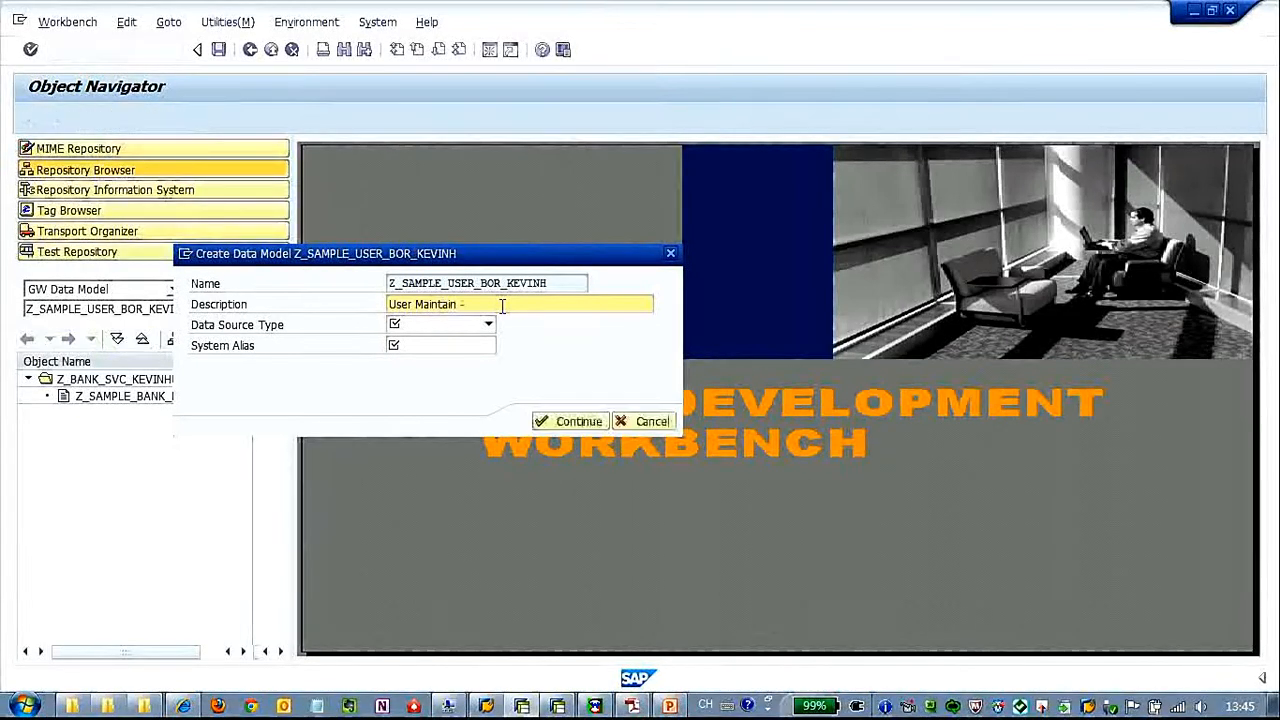
{"action": "type", "text": " -BRO"}
{"action": "key", "text": "BackSpace"}
{"action": "type", "text": "OR- Sample"}
Set the data source type to BOR and the system alias to LOCAL, and store the data model as a local object
{"action": "left_click", "coordinate": [487, 325]}
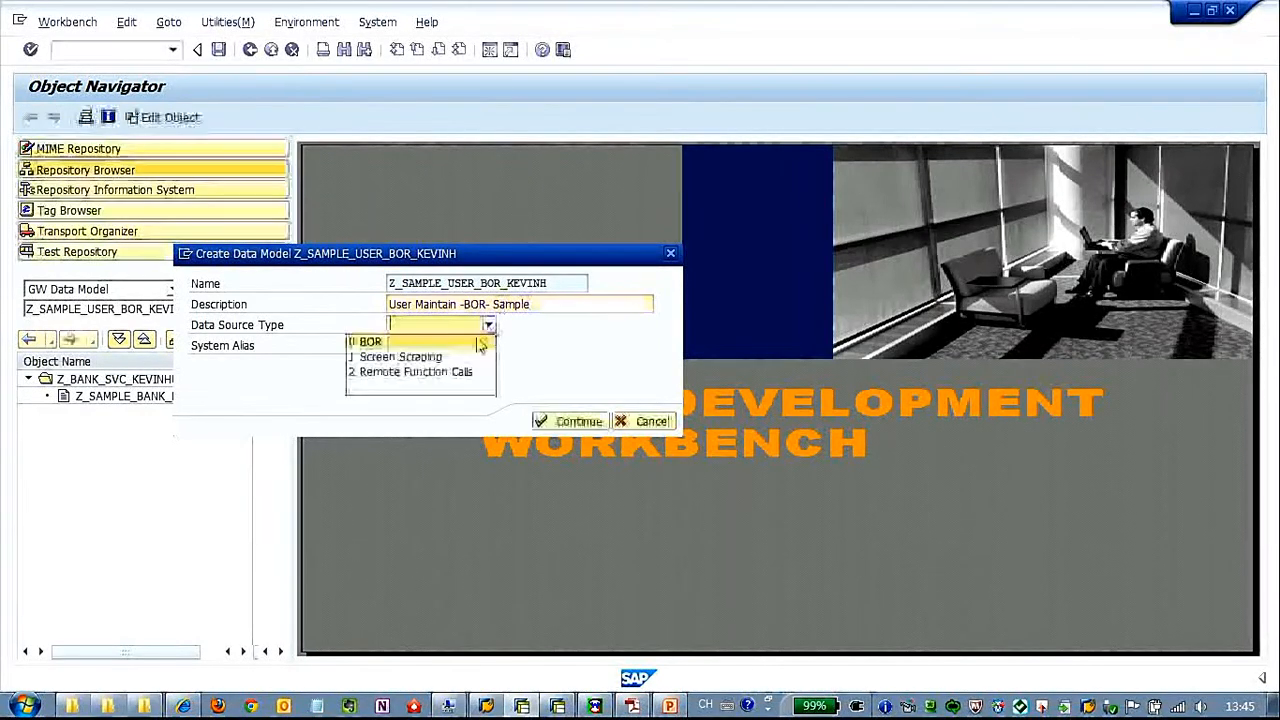
{"action": "left_click", "coordinate": [476, 342]}
{"action": "left_click", "coordinate": [474, 346]}
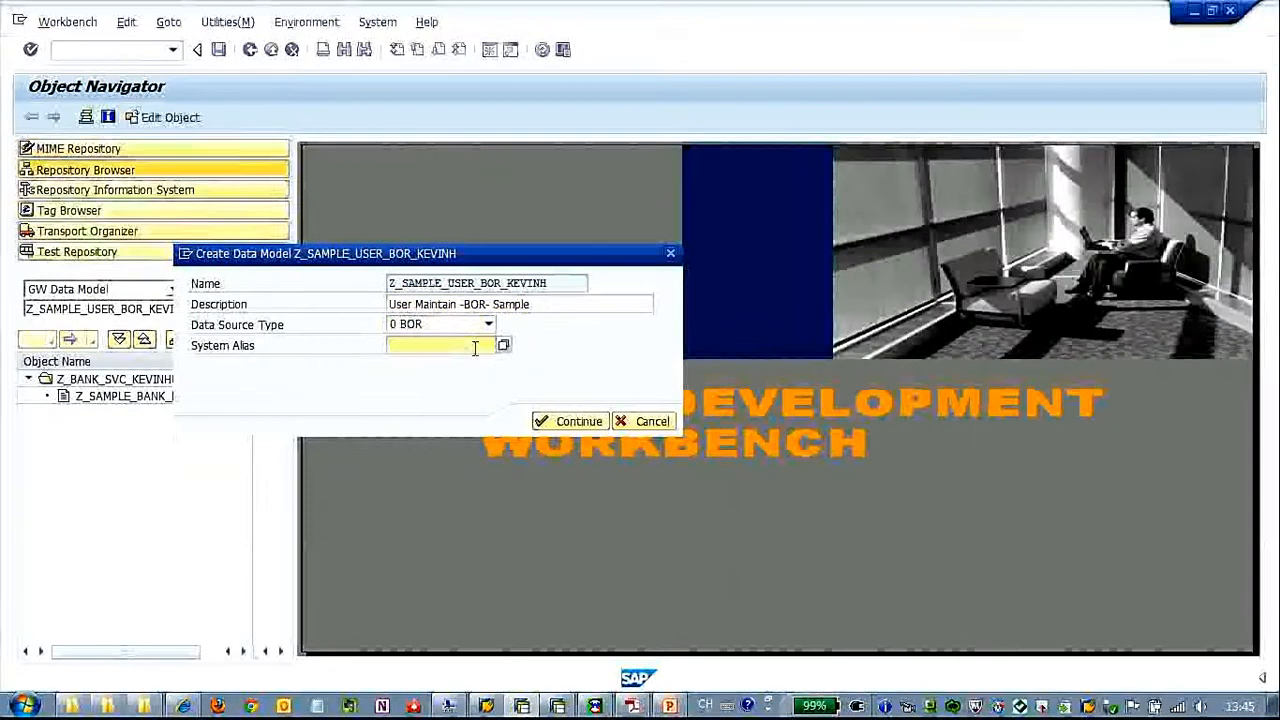
{"action": "type", "text": "LOCAL"}
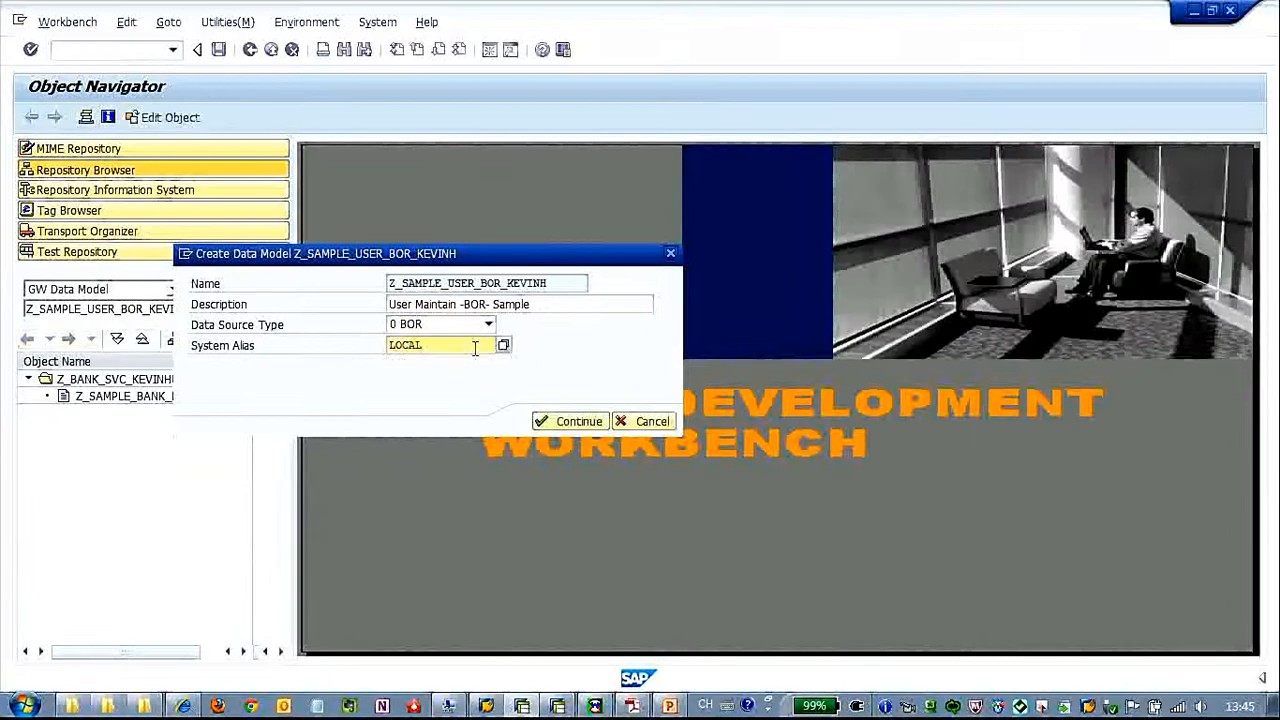
{"action": "left_click", "coordinate": [588, 423]}
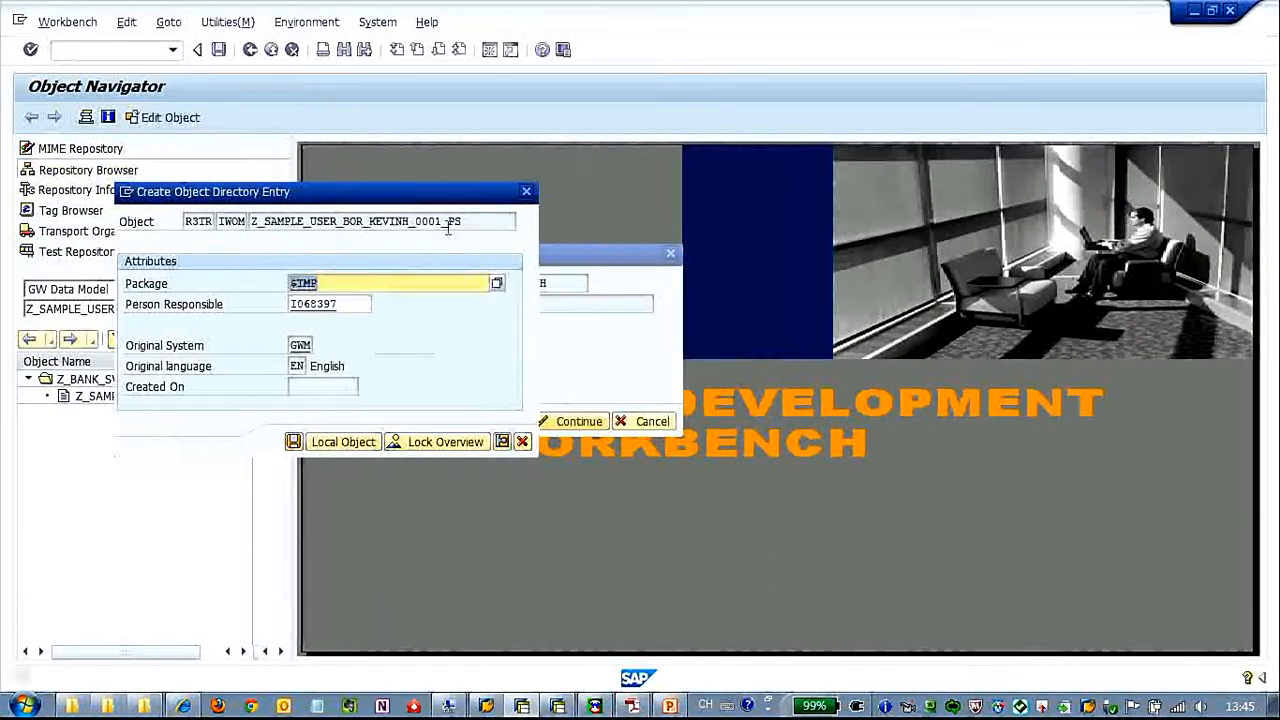
{"action": "left_click", "coordinate": [350, 442]}
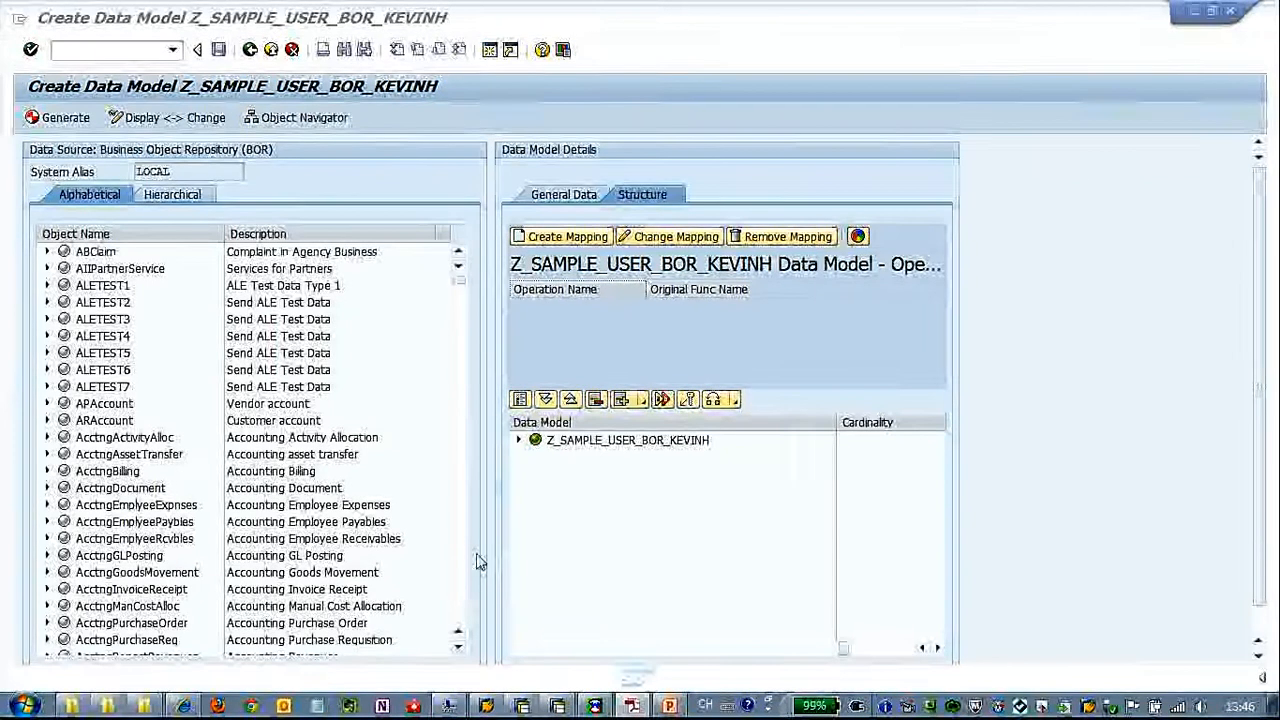
Create a mapping for the GetList method of the USER business object with operation type Query
{"action": "scroll", "coordinate": [463, 596], "scroll_direction": "down", "scroll_amount": 15}
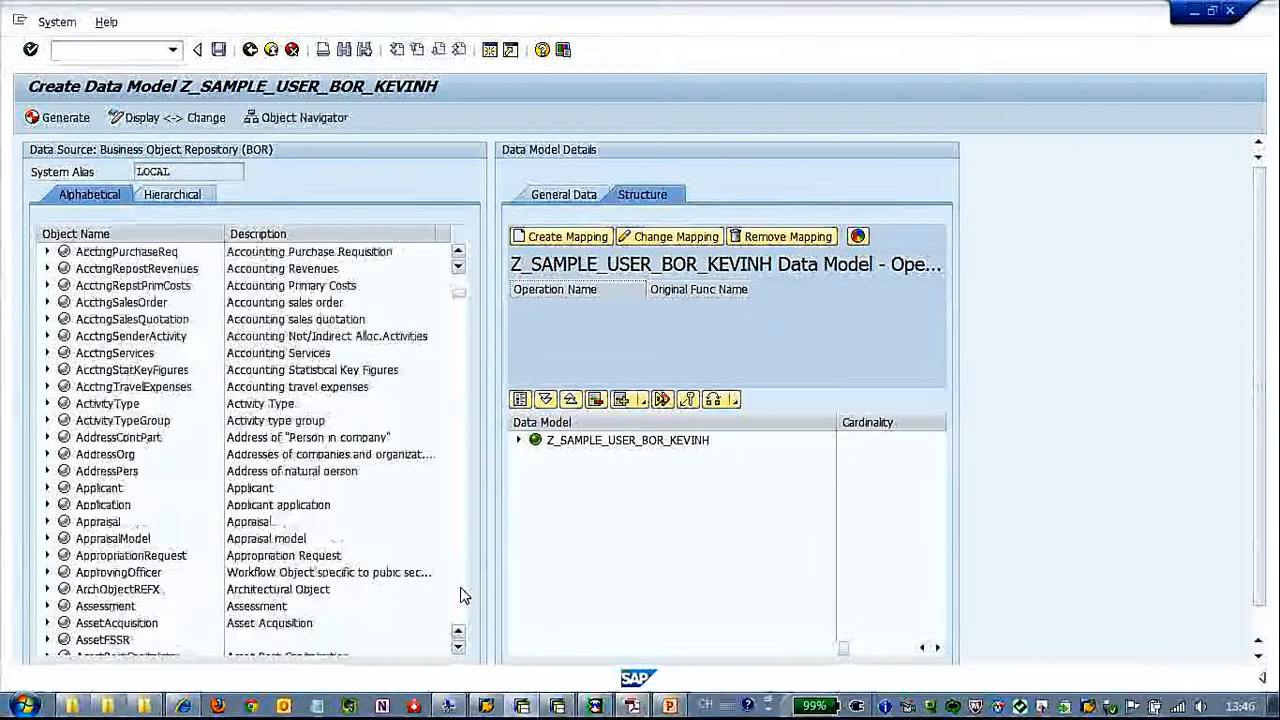
{"action": "scroll", "coordinate": [463, 596], "scroll_direction": "down", "scroll_amount": 20}
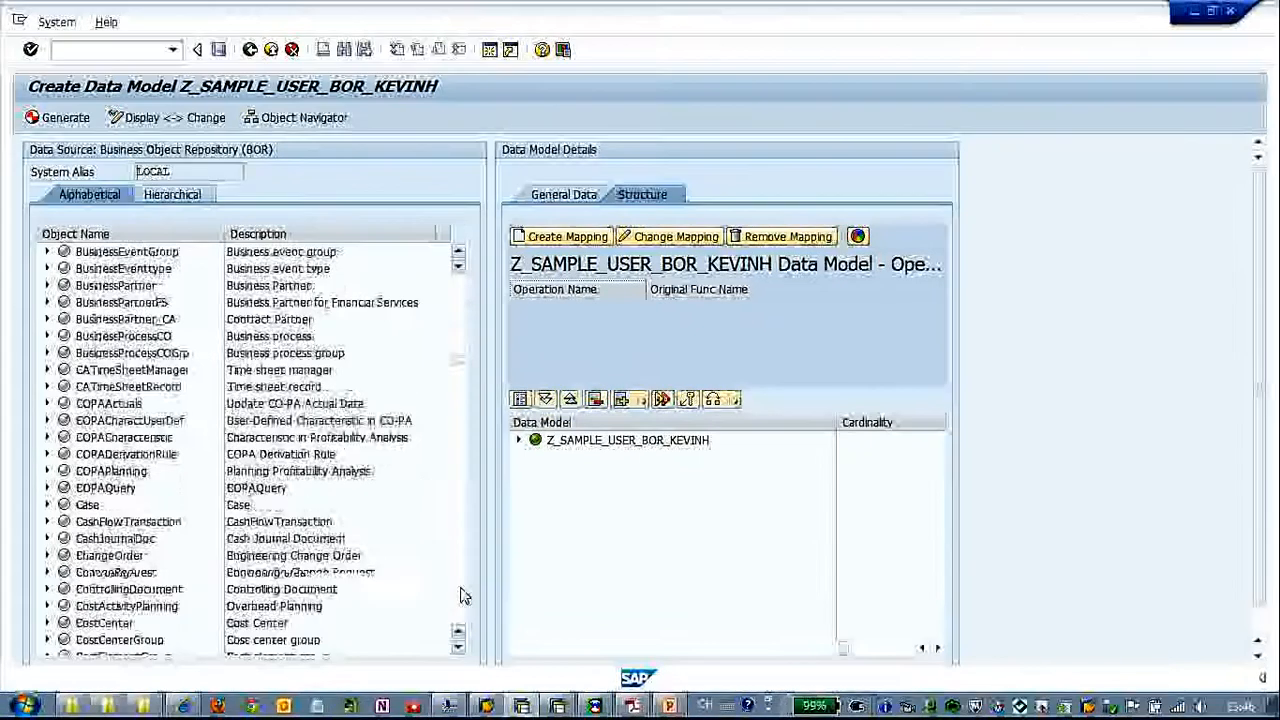
{"action": "scroll", "coordinate": [463, 596], "scroll_direction": "down", "scroll_amount": 20}
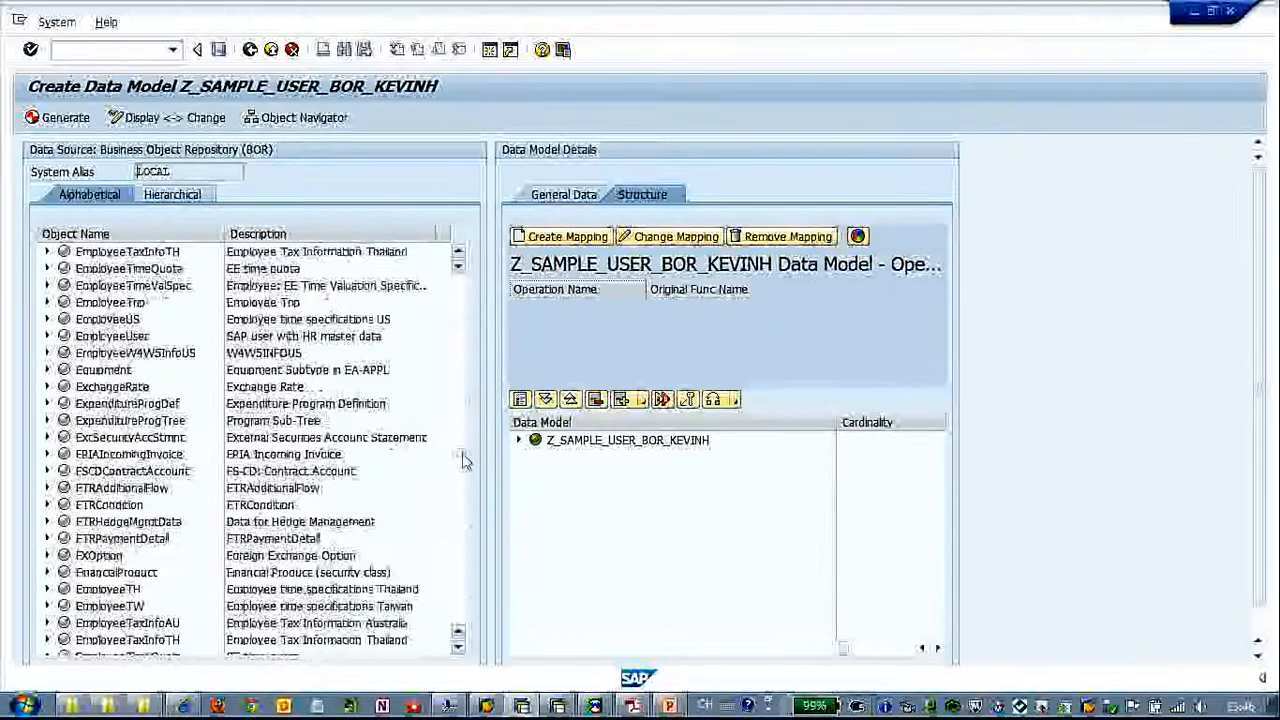
{"action": "scroll", "coordinate": [380, 586], "scroll_direction": "down", "scroll_amount": 10}
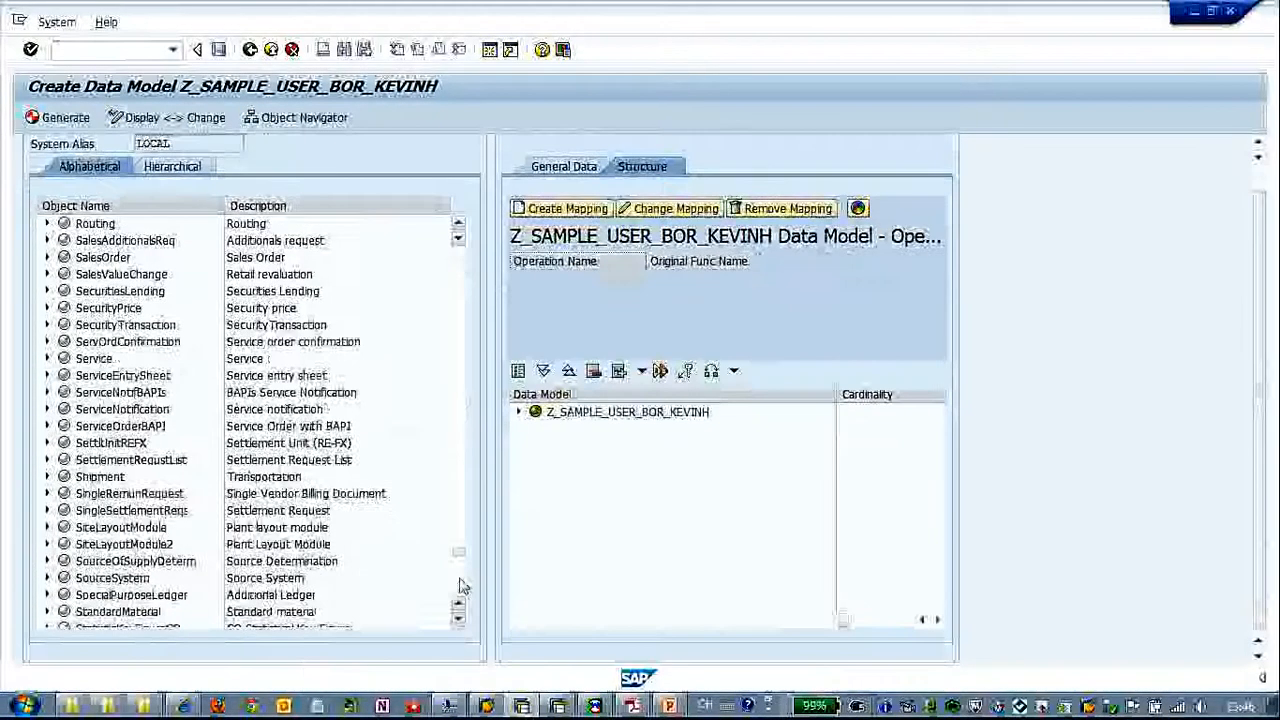
{"action": "scroll", "coordinate": [463, 588], "scroll_direction": "down", "scroll_amount": 10}
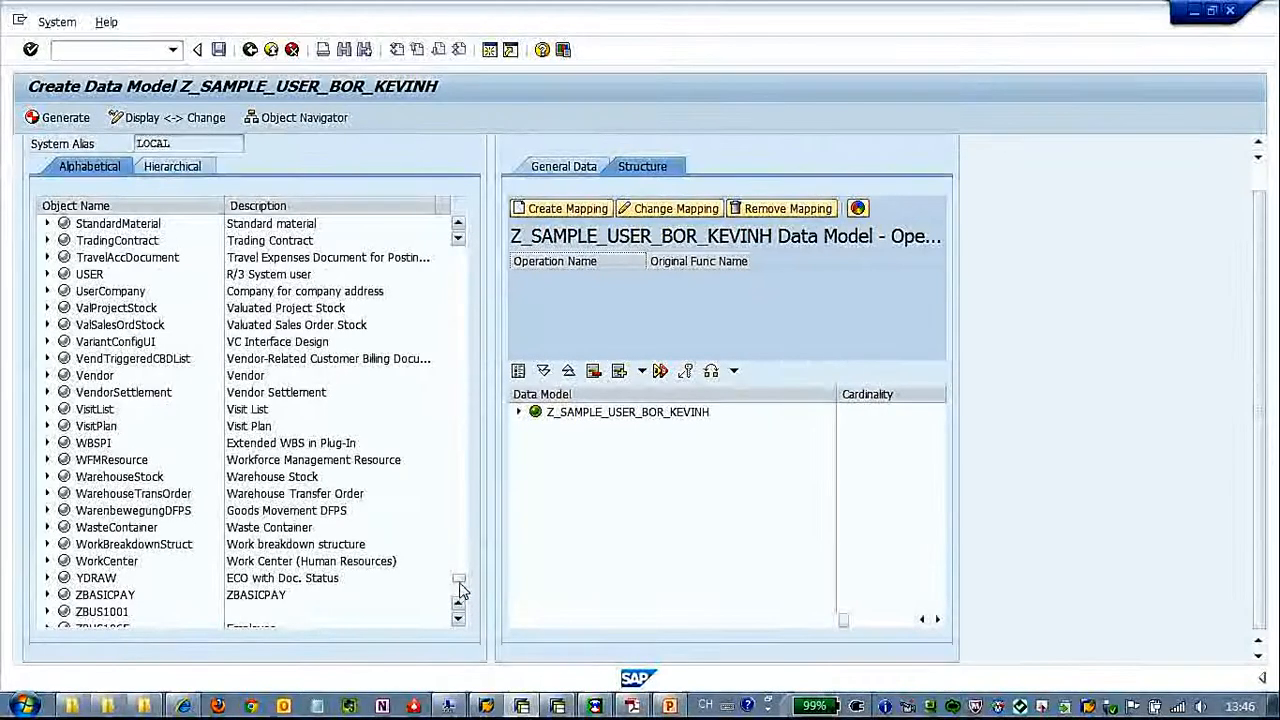
{"action": "left_click", "coordinate": [47, 274]}
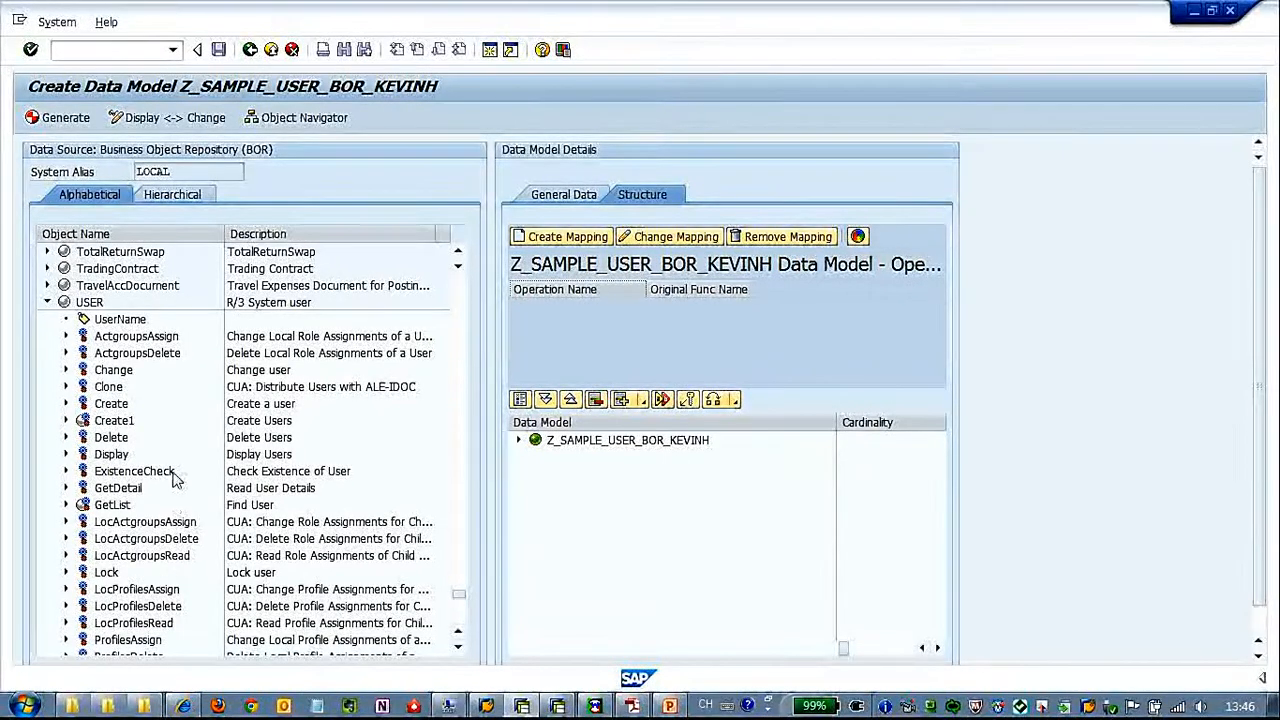
{"action": "left_click", "coordinate": [118, 505]}
{"action": "left_click", "coordinate": [568, 240]}
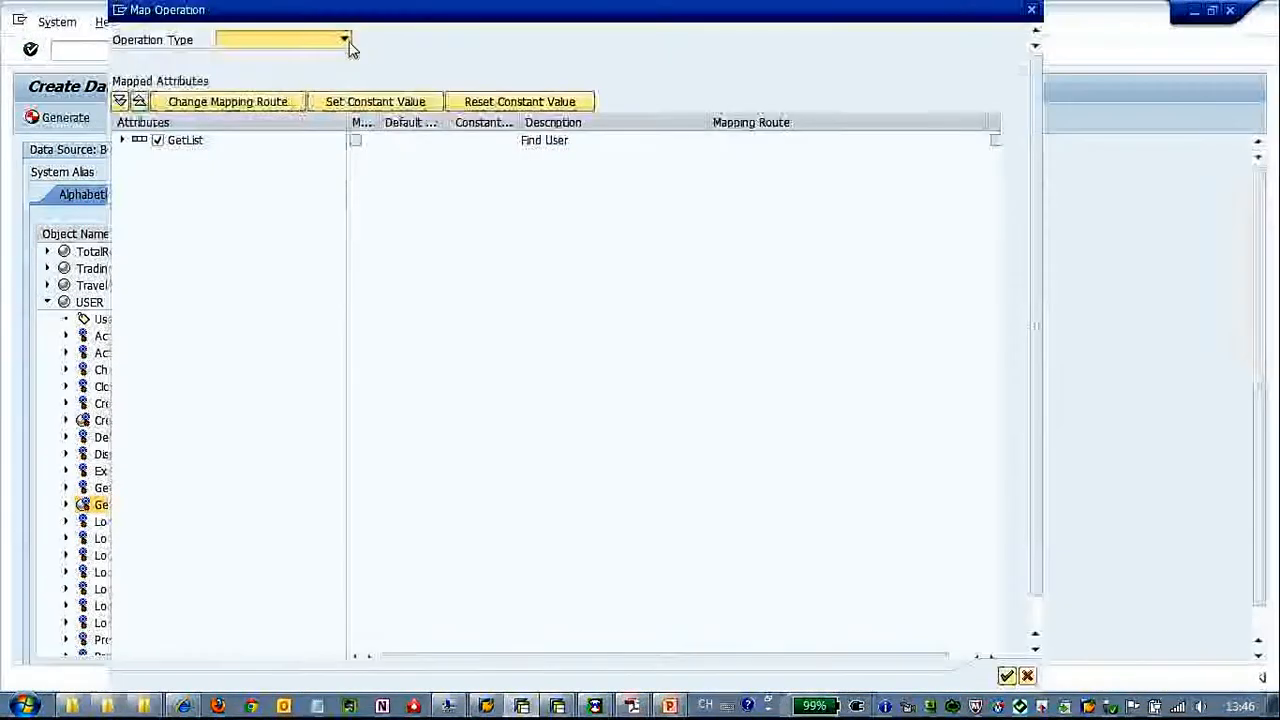
{"action": "left_click", "coordinate": [344, 40]}
{"action": "left_click", "coordinate": [330, 55]}
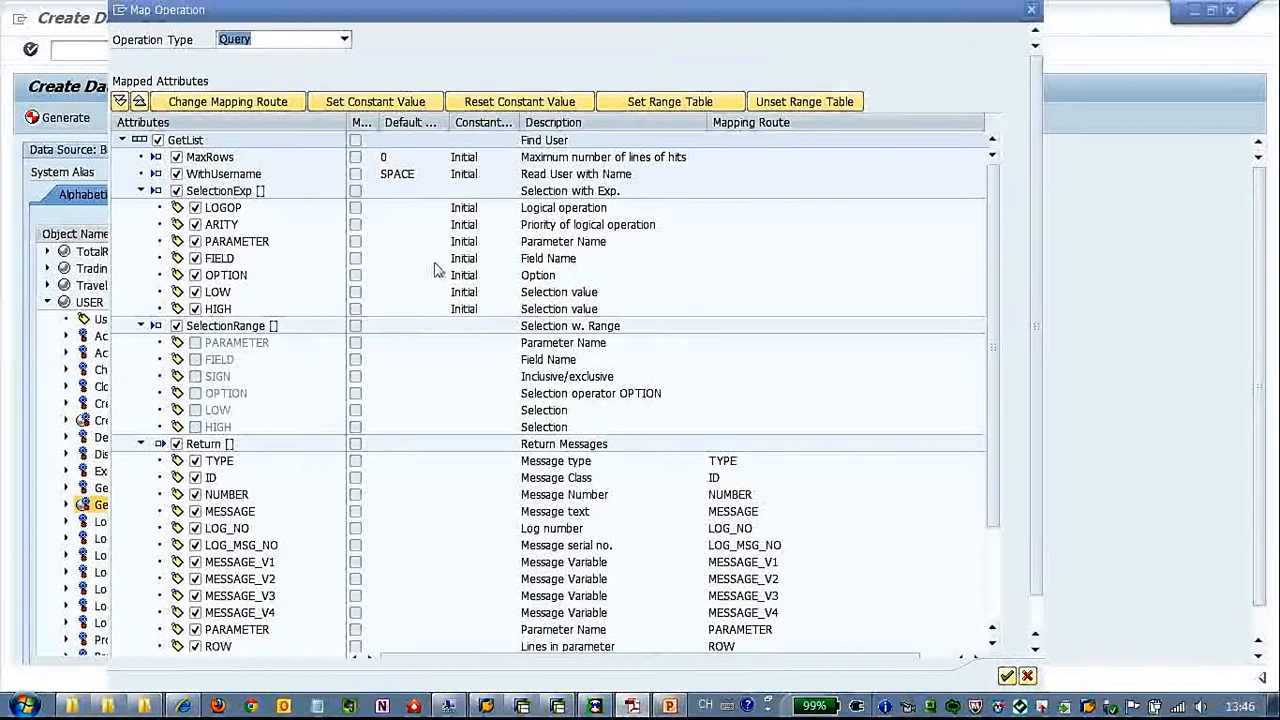
Set the constant value of the MaxRows attribute to '20'
{"action": "left_click", "coordinate": [406, 160]}
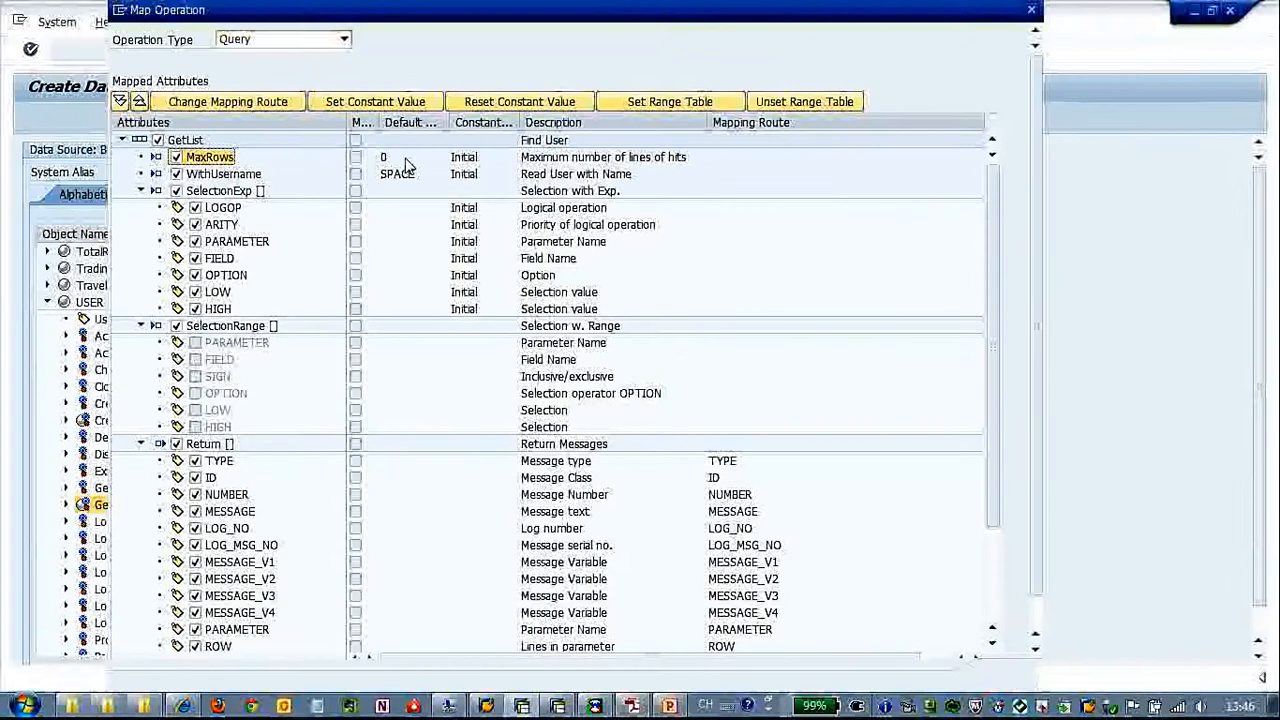
{"action": "left_click", "coordinate": [400, 101]}
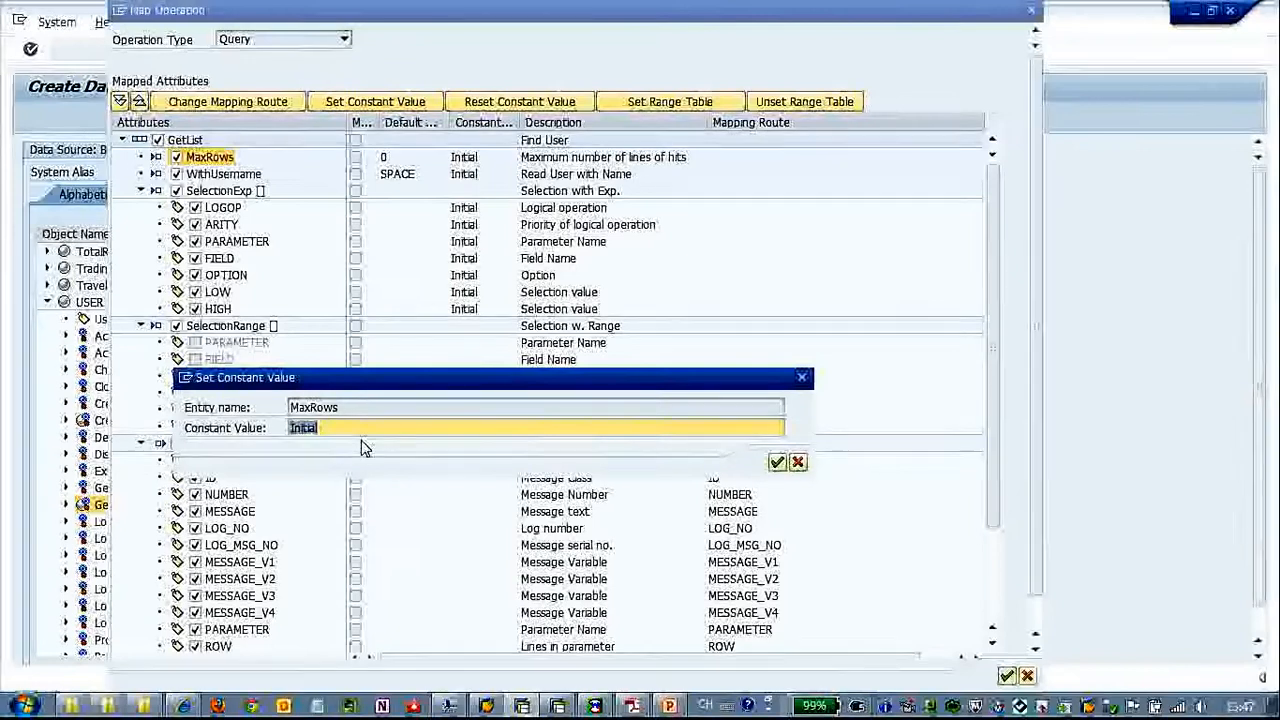
{"action": "key", "text": "BackSpace"}
{"action": "type", "text": "'20'"}
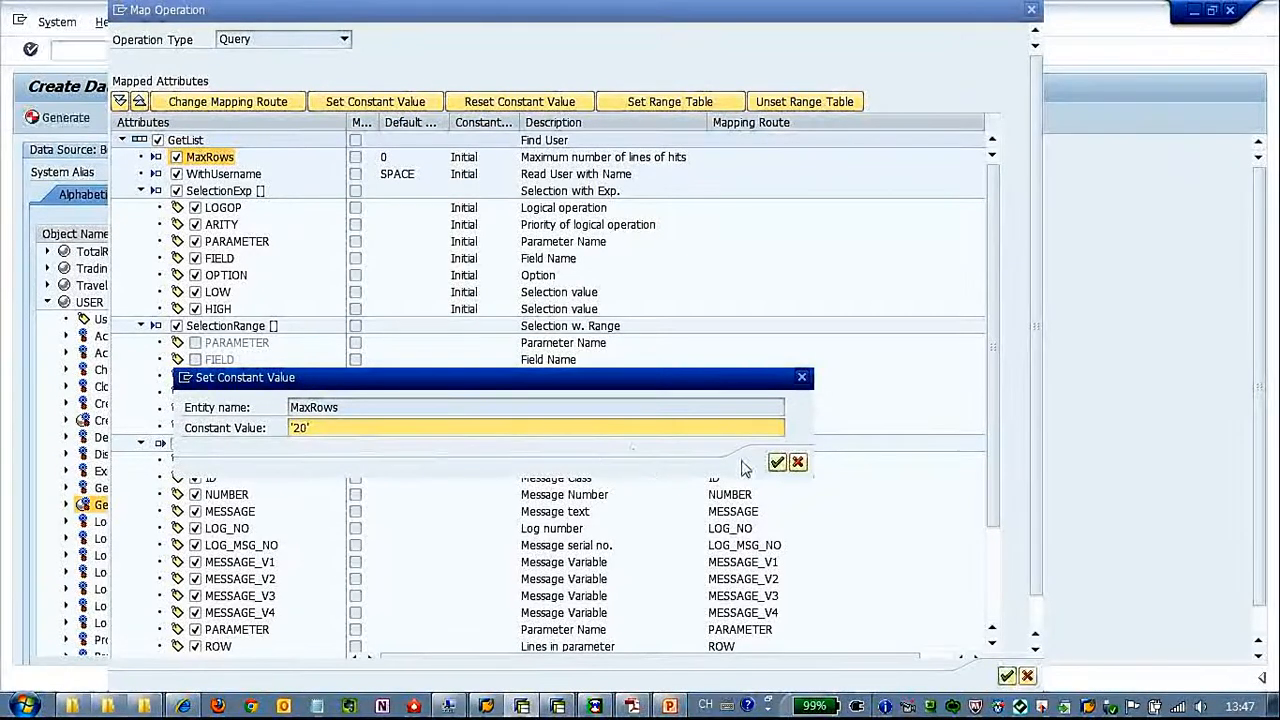
{"action": "left_click", "coordinate": [777, 461]}
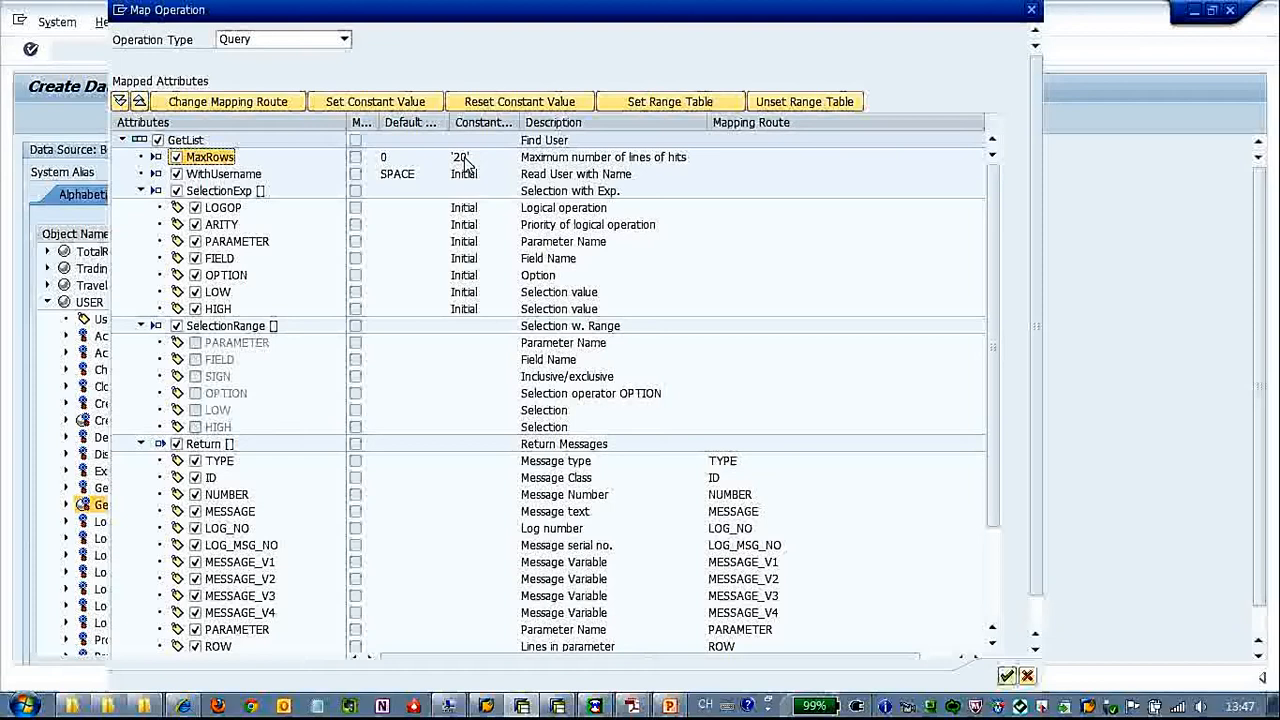
Set the constant value of the WithUsername attribute to 'X'
{"action": "left_click", "coordinate": [250, 176]}
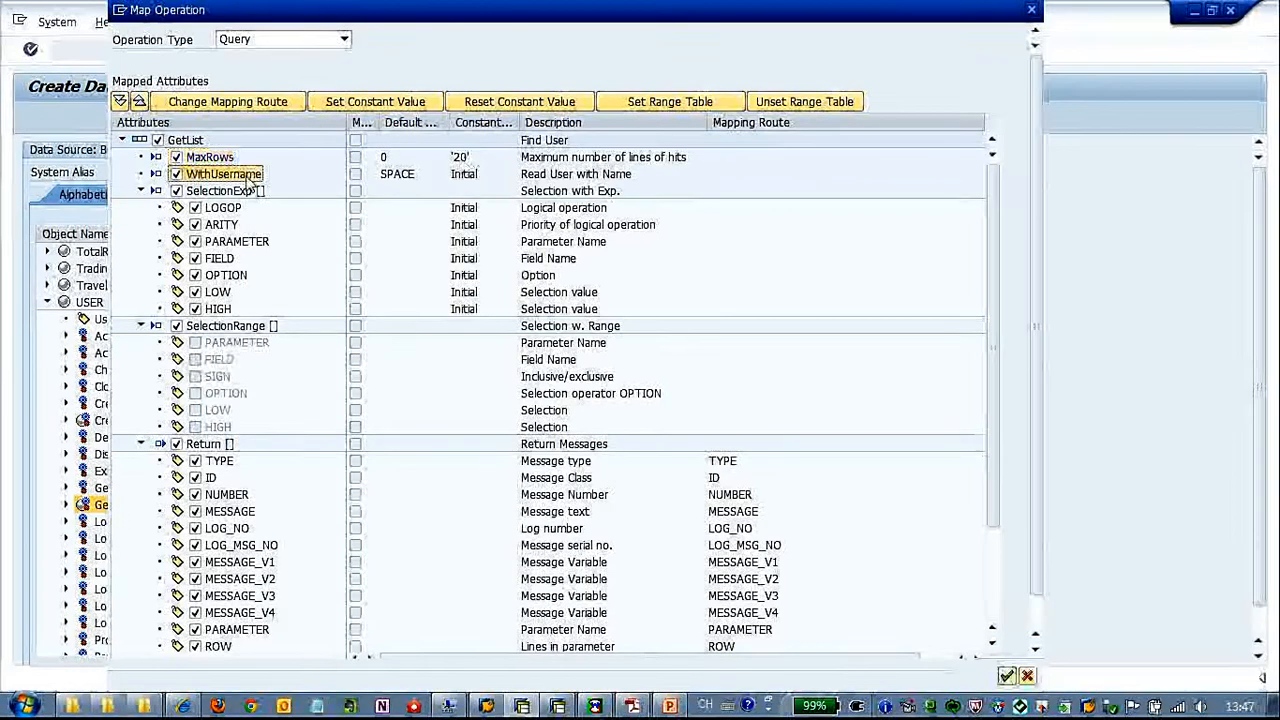
{"action": "left_click", "coordinate": [378, 103]}
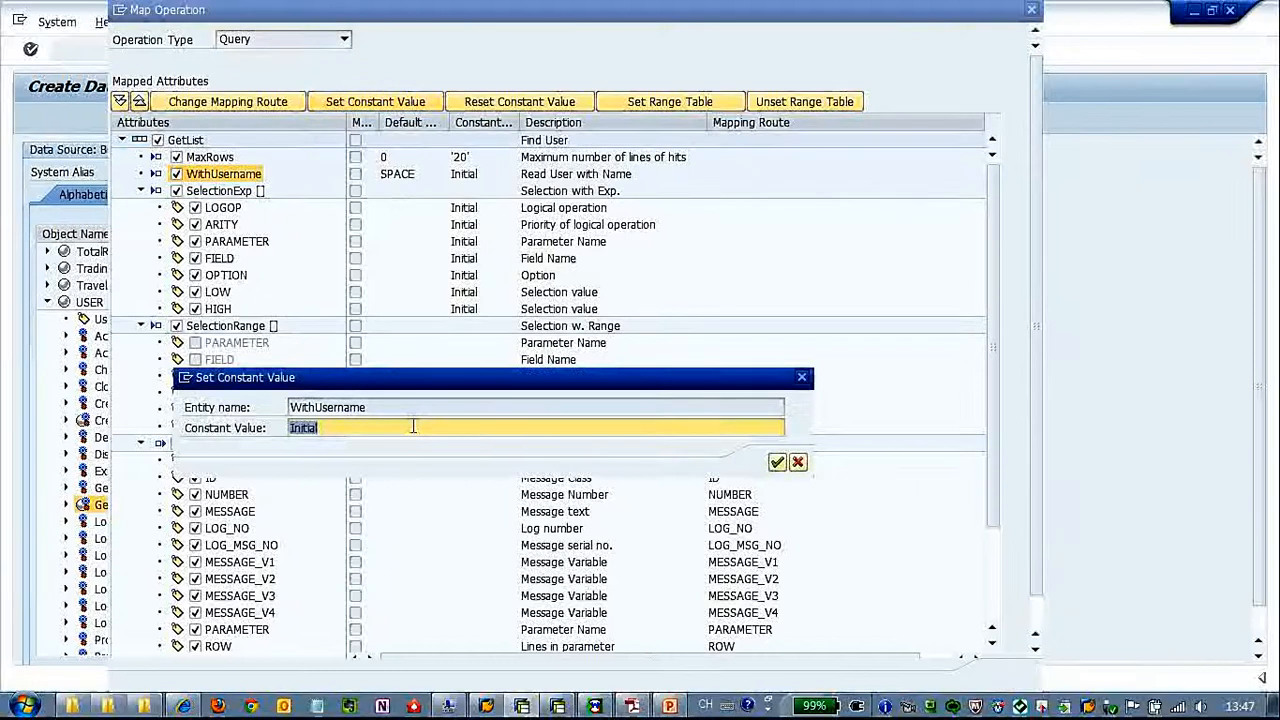
{"action": "type", "text": "'"}
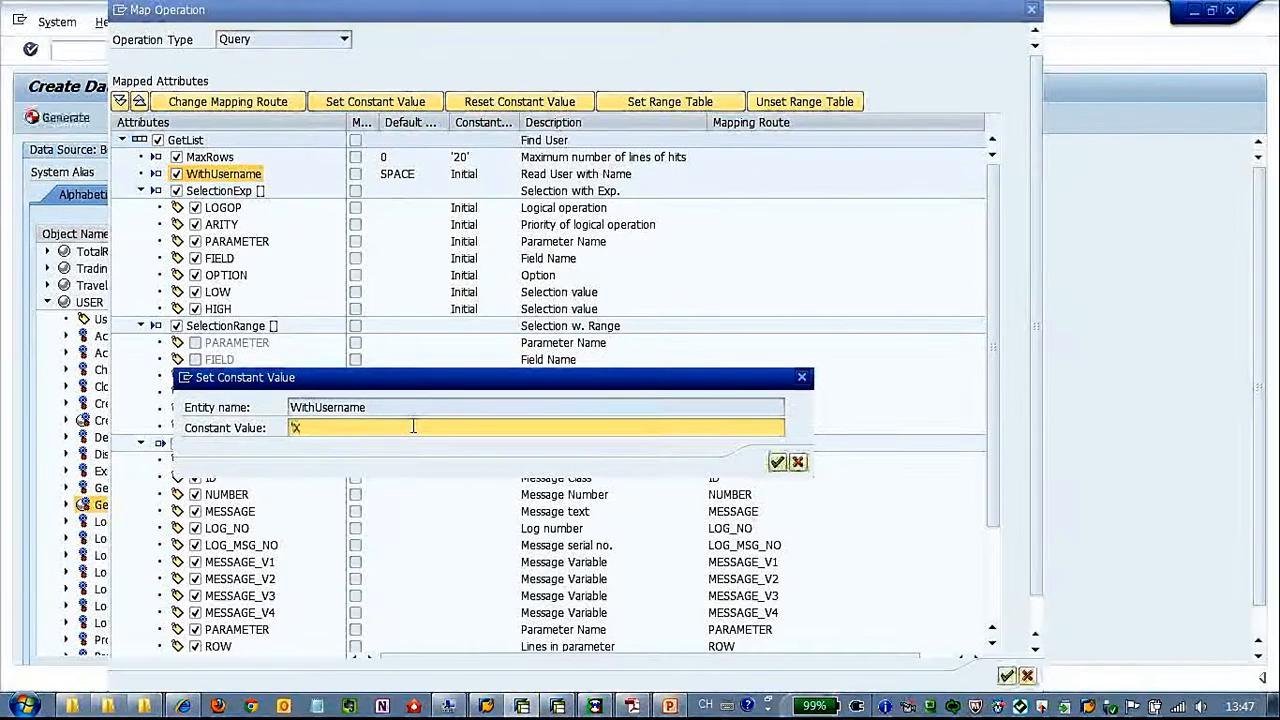
{"action": "type", "text": "X'"}
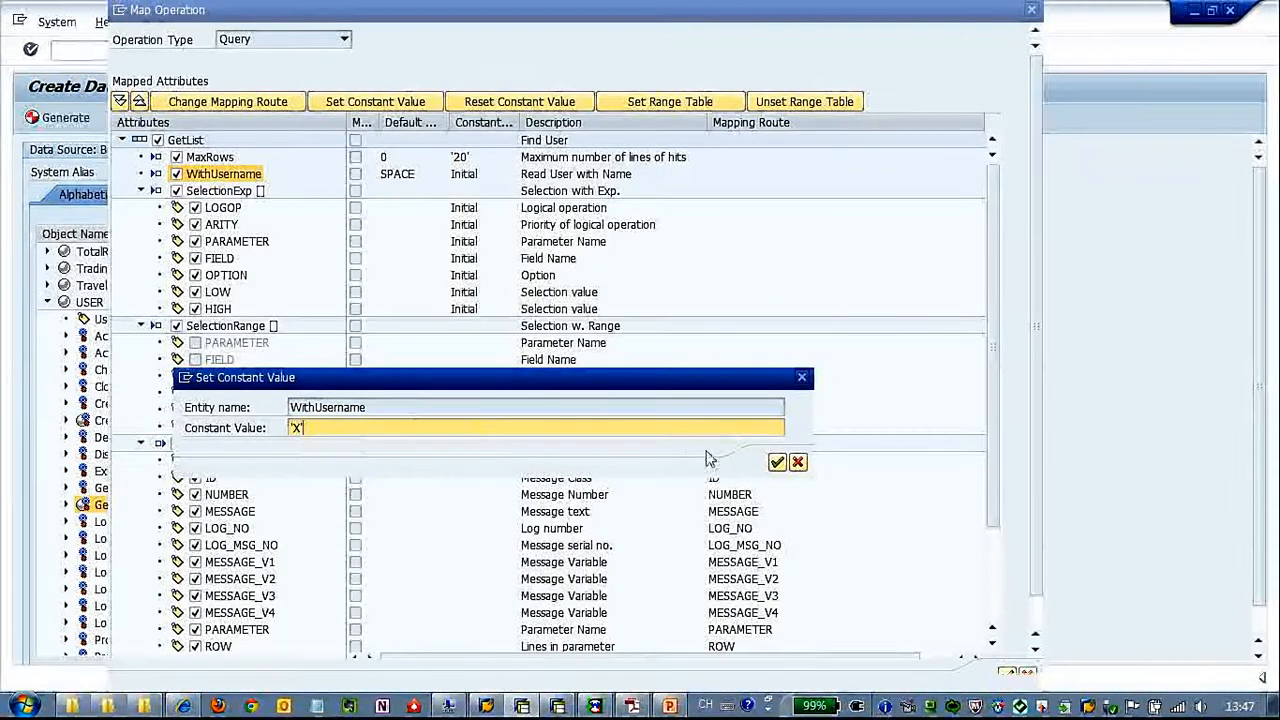
{"action": "left_click", "coordinate": [777, 461]}
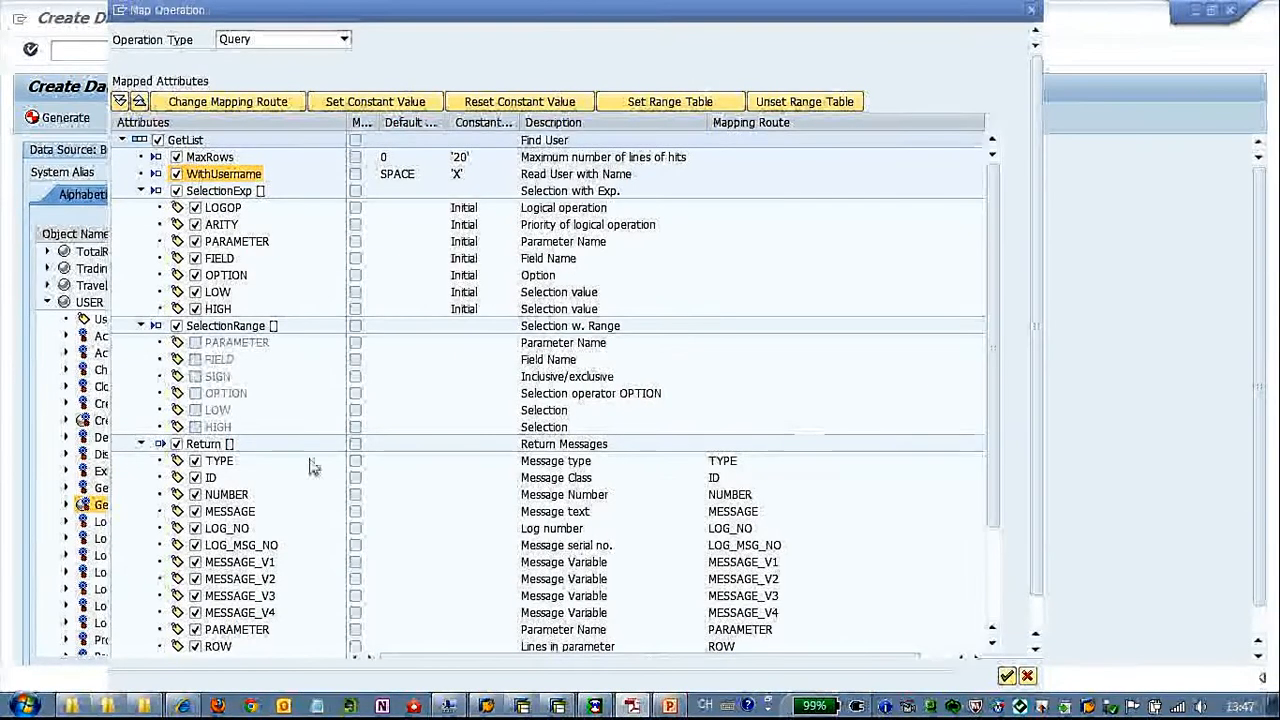
Exclude the SelectionExp and Return tables from the GetList mapping and collapse the Return node
{"action": "left_click", "coordinate": [176, 191]}
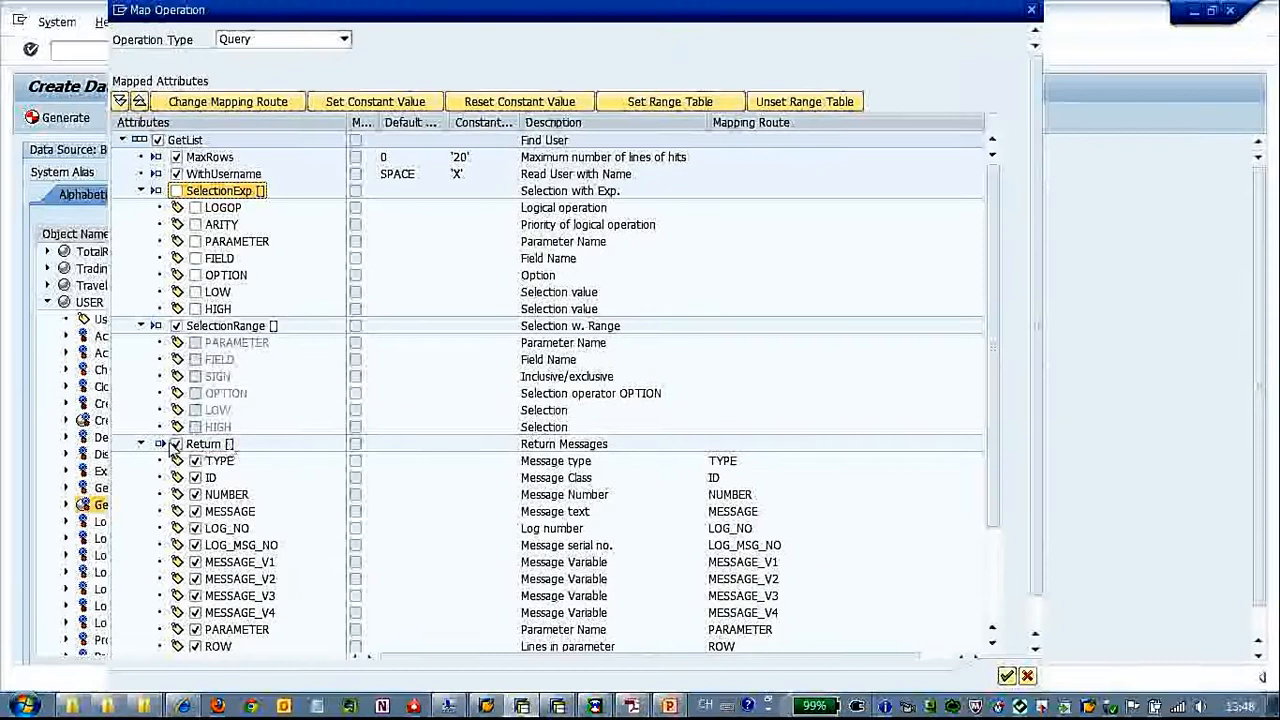
{"action": "left_click", "coordinate": [176, 449]}
{"action": "left_click", "coordinate": [176, 446]}
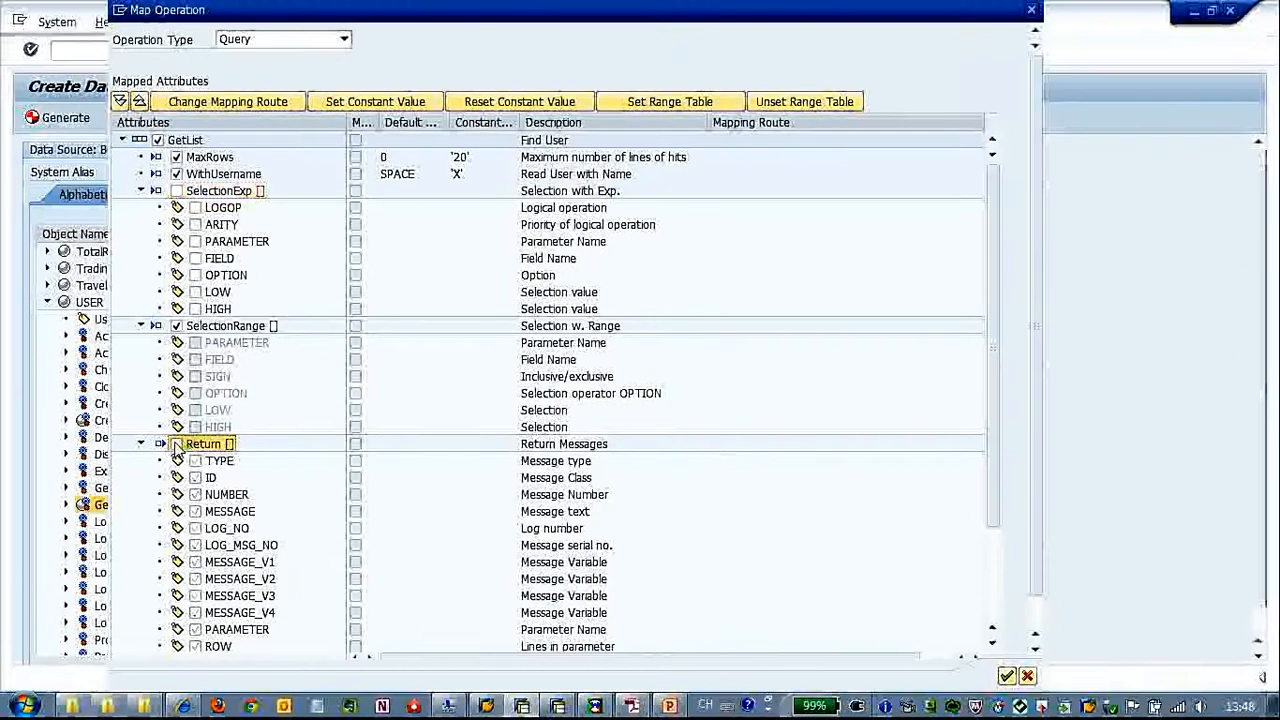
{"action": "left_click", "coordinate": [141, 446]}
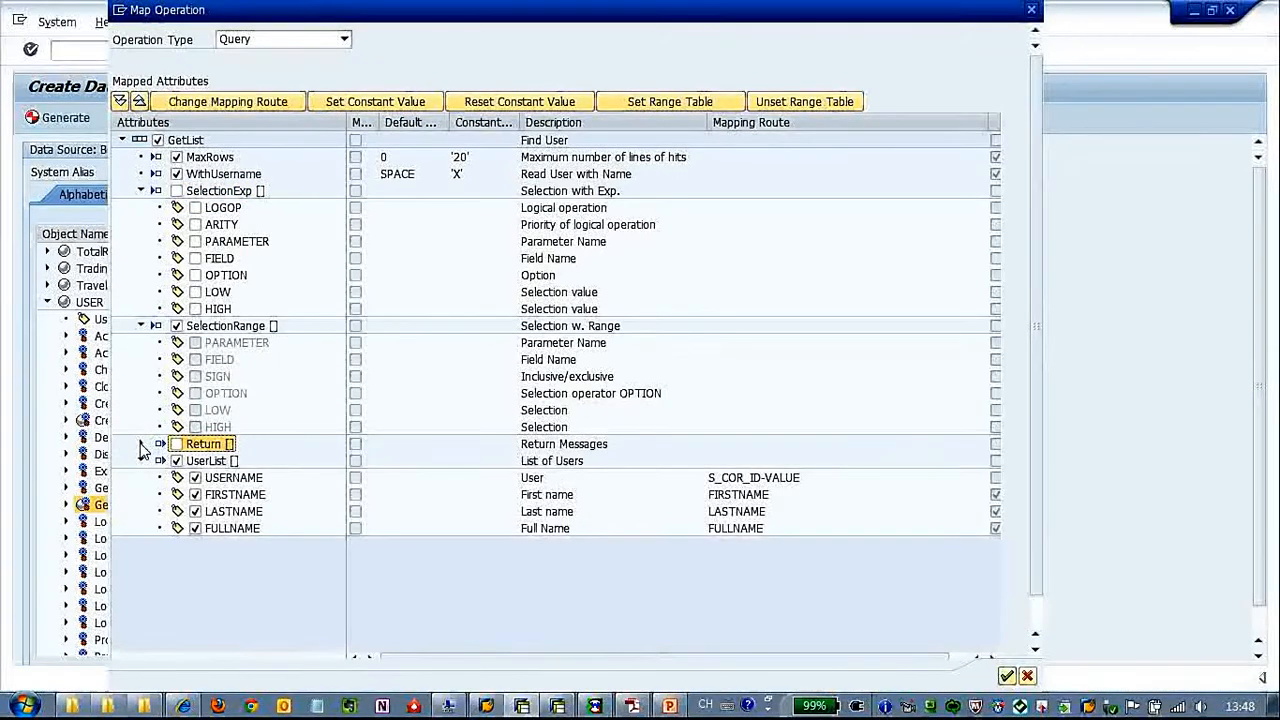
Try to map the USERNAME attribute of UserList to a property named USERNAME and confirm the operation mapping
{"action": "left_click", "coordinate": [254, 482]}
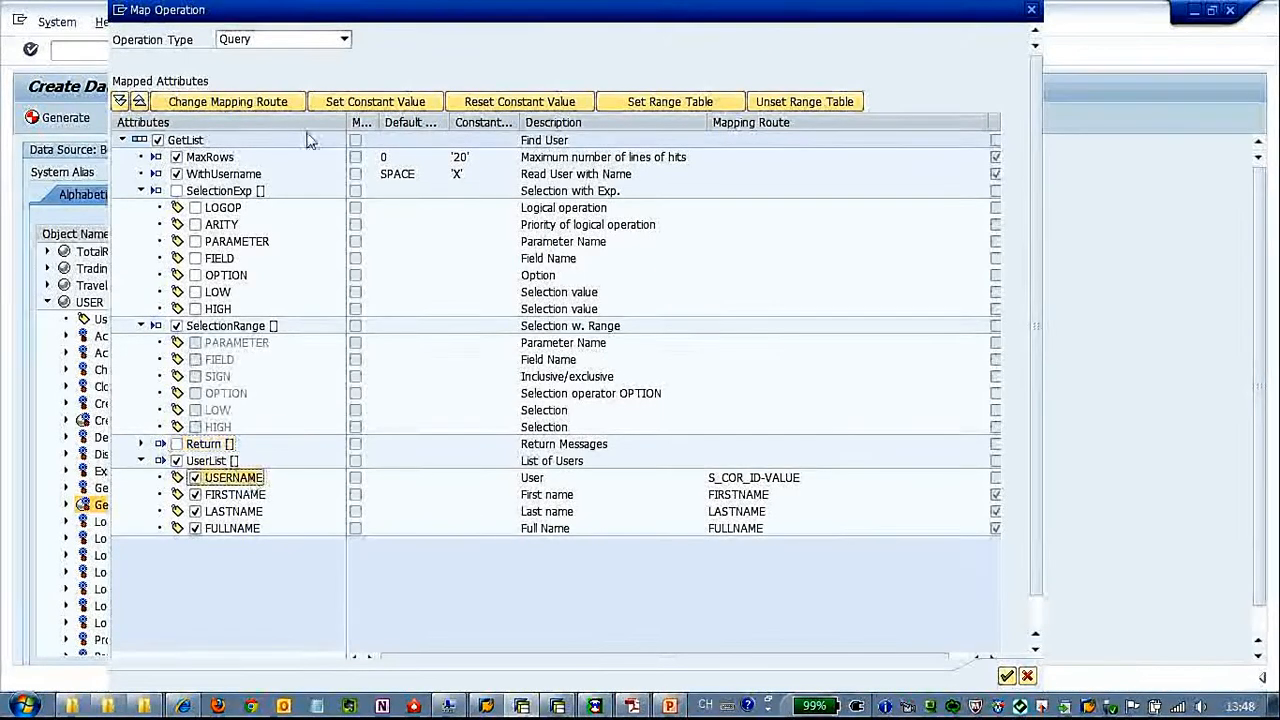
{"action": "left_click", "coordinate": [272, 104]}
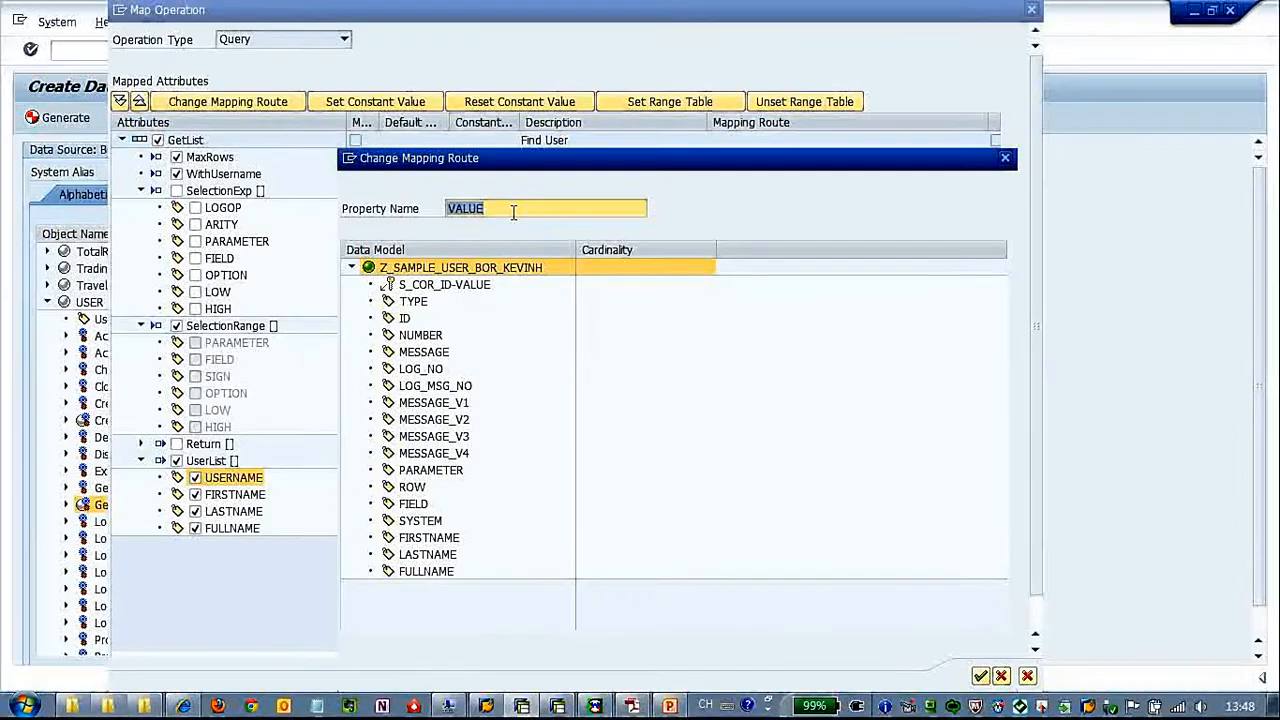
{"action": "type", "text": "USERNAME"}
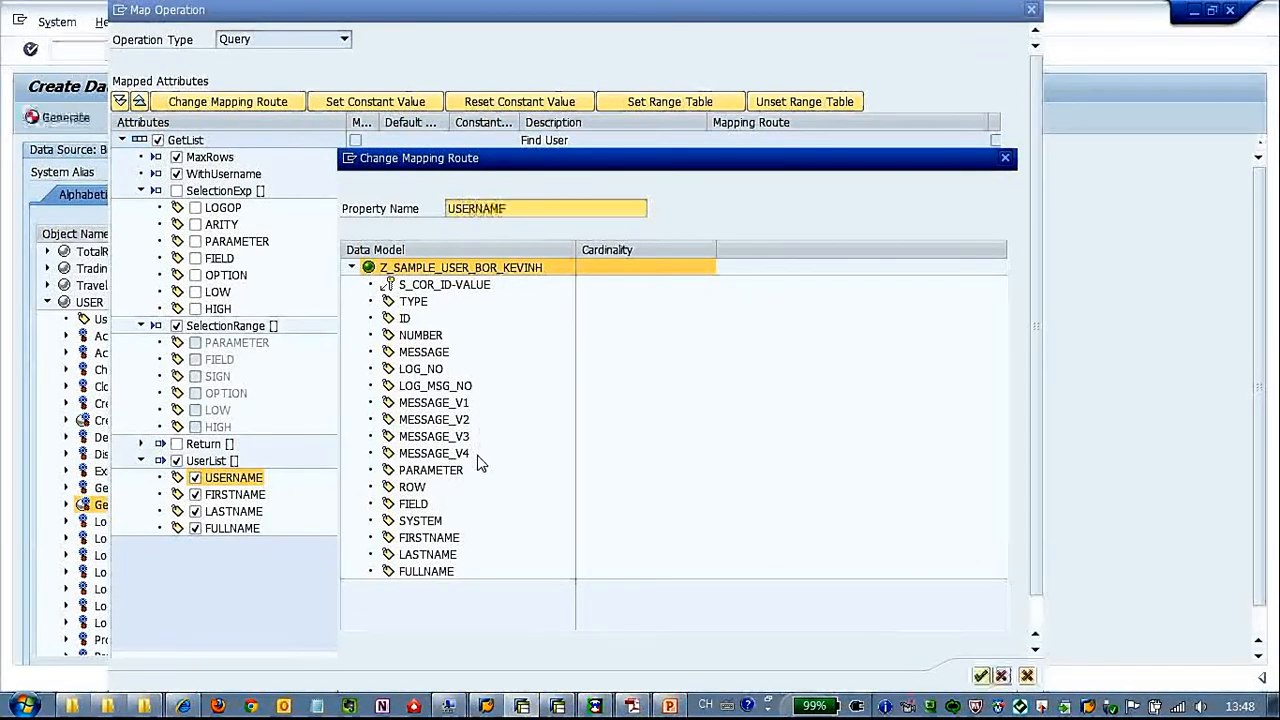
{"action": "left_click", "coordinate": [980, 677]}
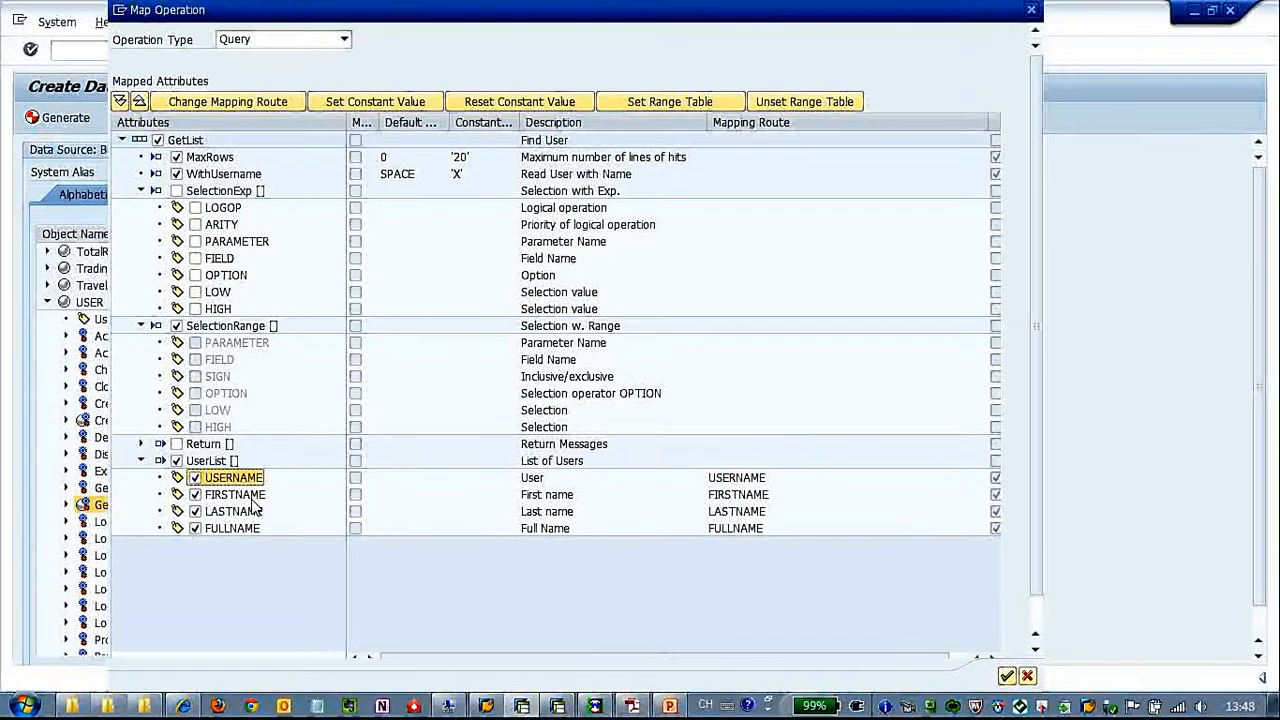
{"action": "left_click", "coordinate": [1007, 677]}
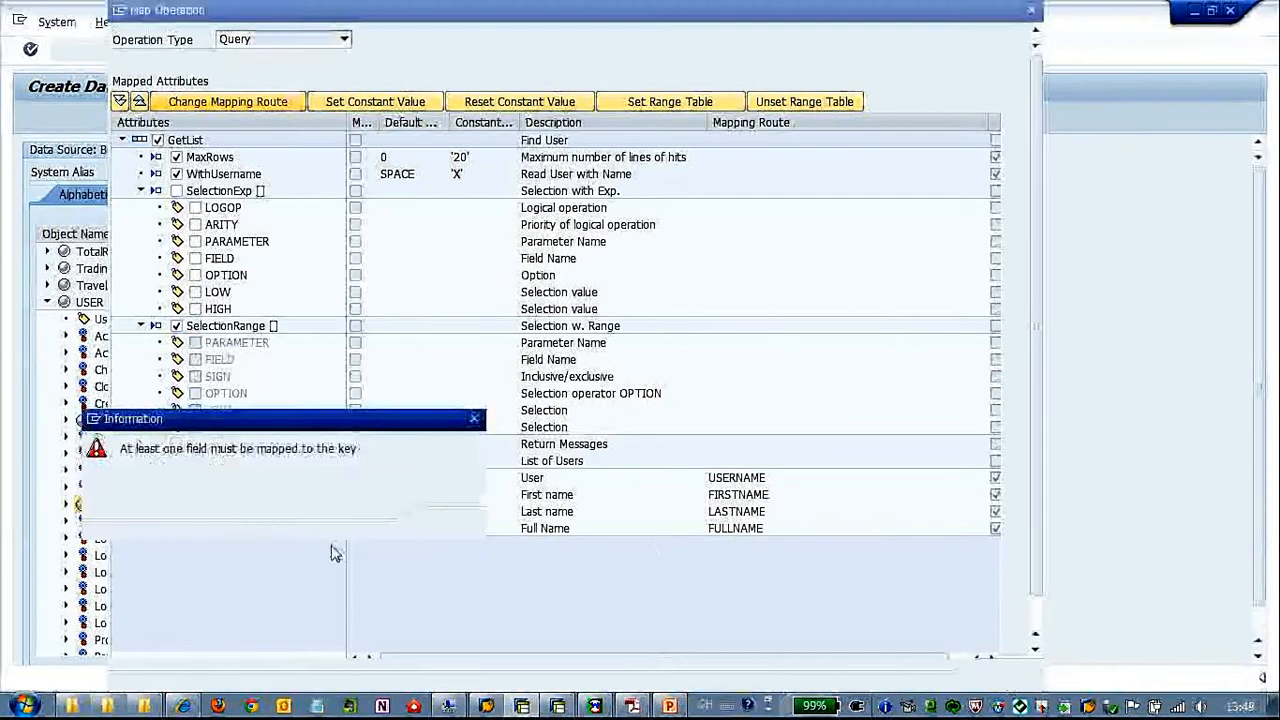
Map the USERNAME attribute of UserList to the key property S_COR_ID-VALUE and complete the Query mapping
{"action": "left_click", "coordinate": [452, 527]}
{"action": "left_click", "coordinate": [228, 103]}
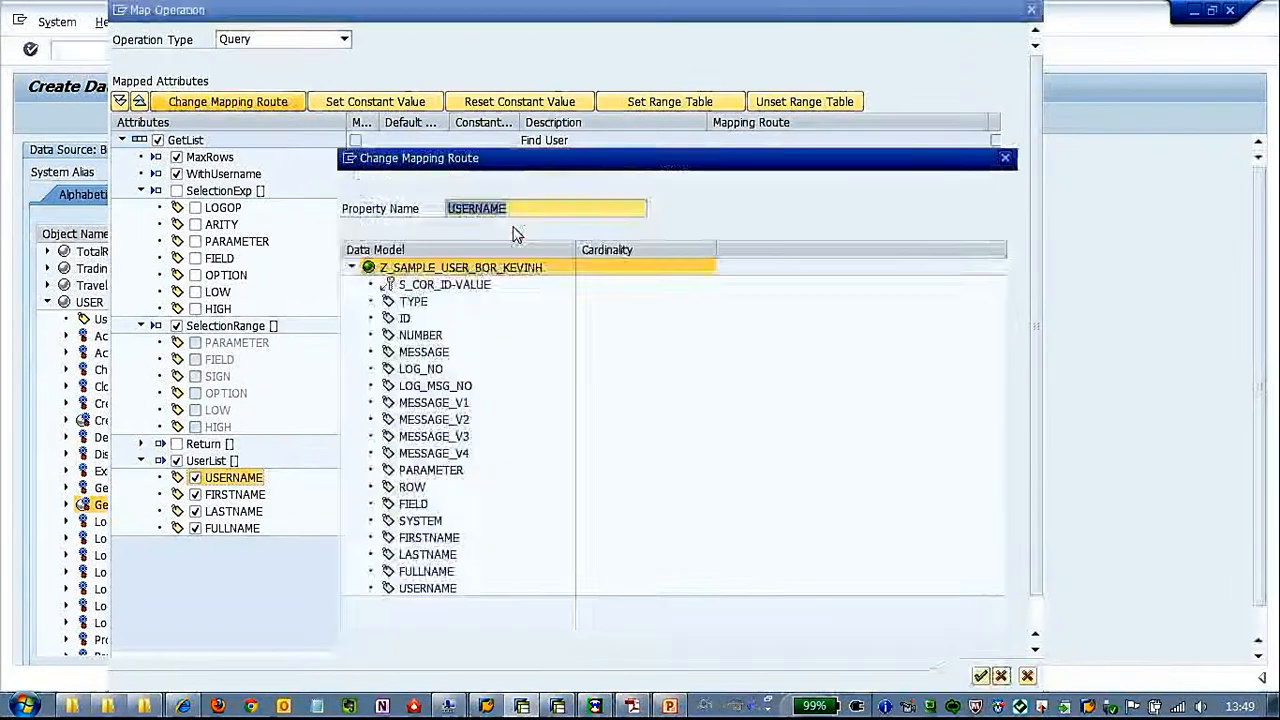
{"action": "left_click", "coordinate": [981, 677]}
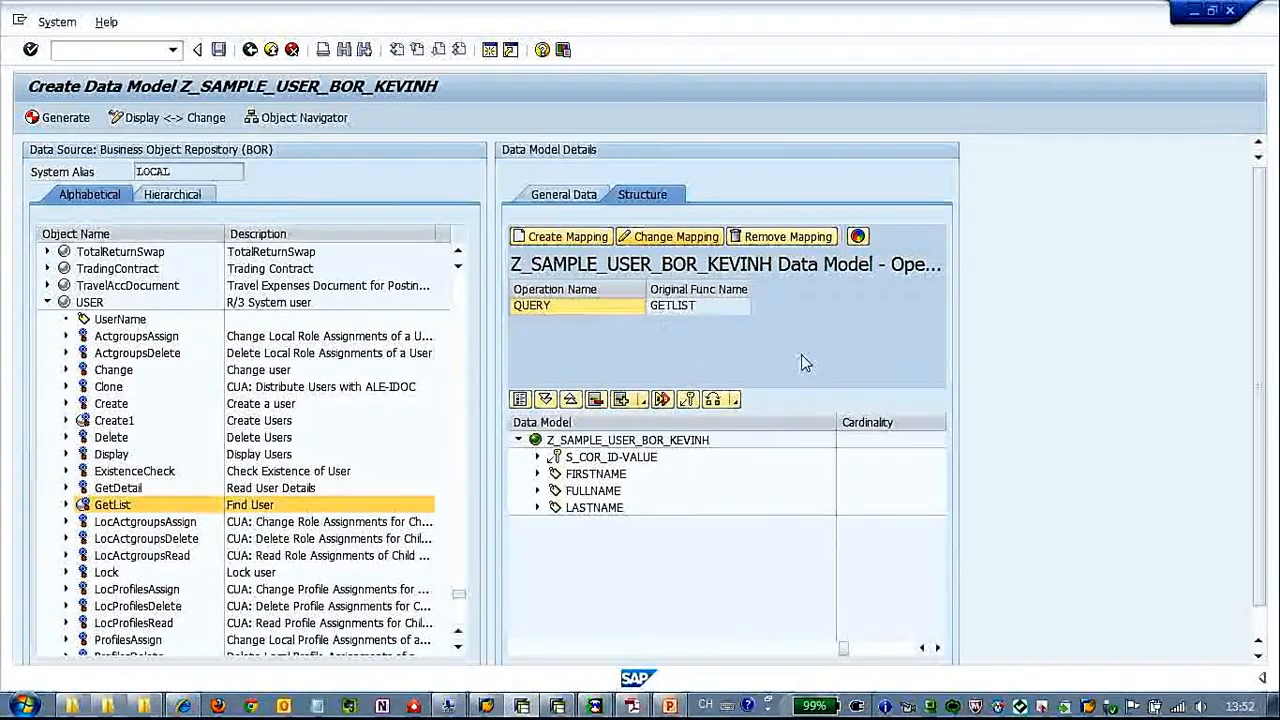
Add a property USERID to the data model with data type Edm.String and label "User ID for selection"
{"action": "right_click", "coordinate": [617, 442]}
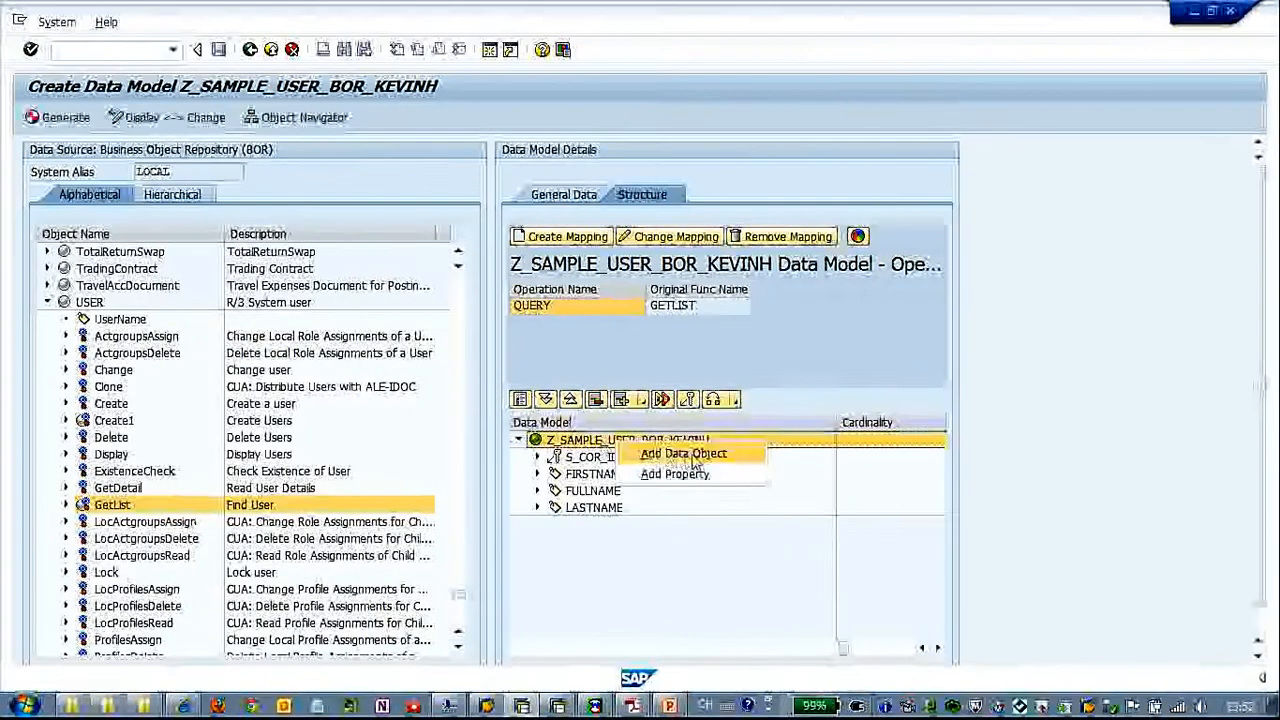
{"action": "left_click", "coordinate": [690, 474]}
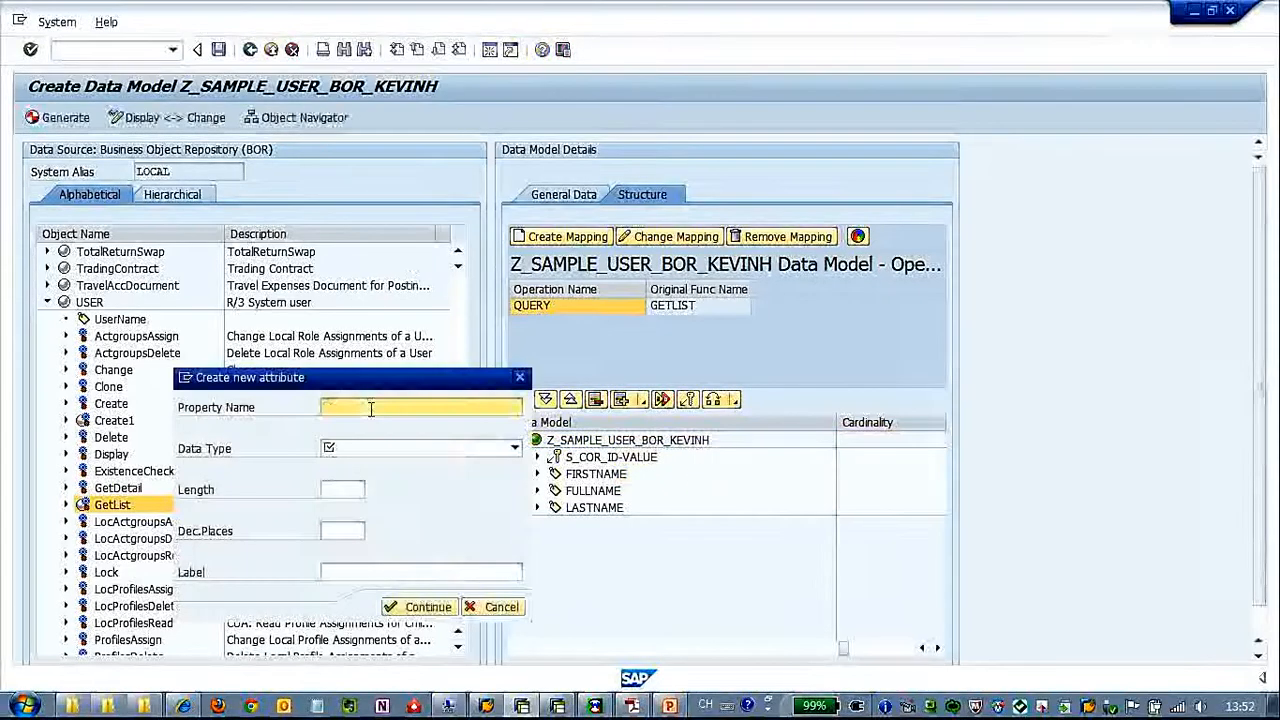
{"action": "type", "text": "USERID"}
{"action": "left_click", "coordinate": [514, 448]}
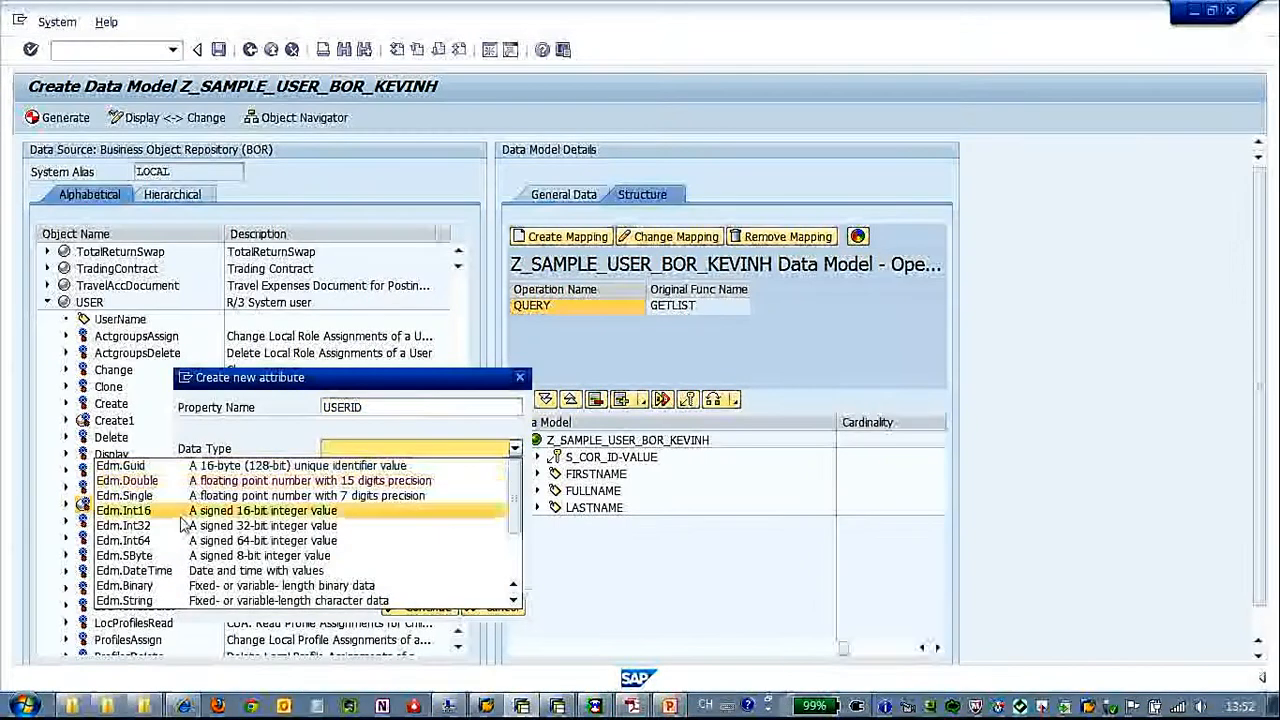
{"action": "left_click", "coordinate": [176, 601]}
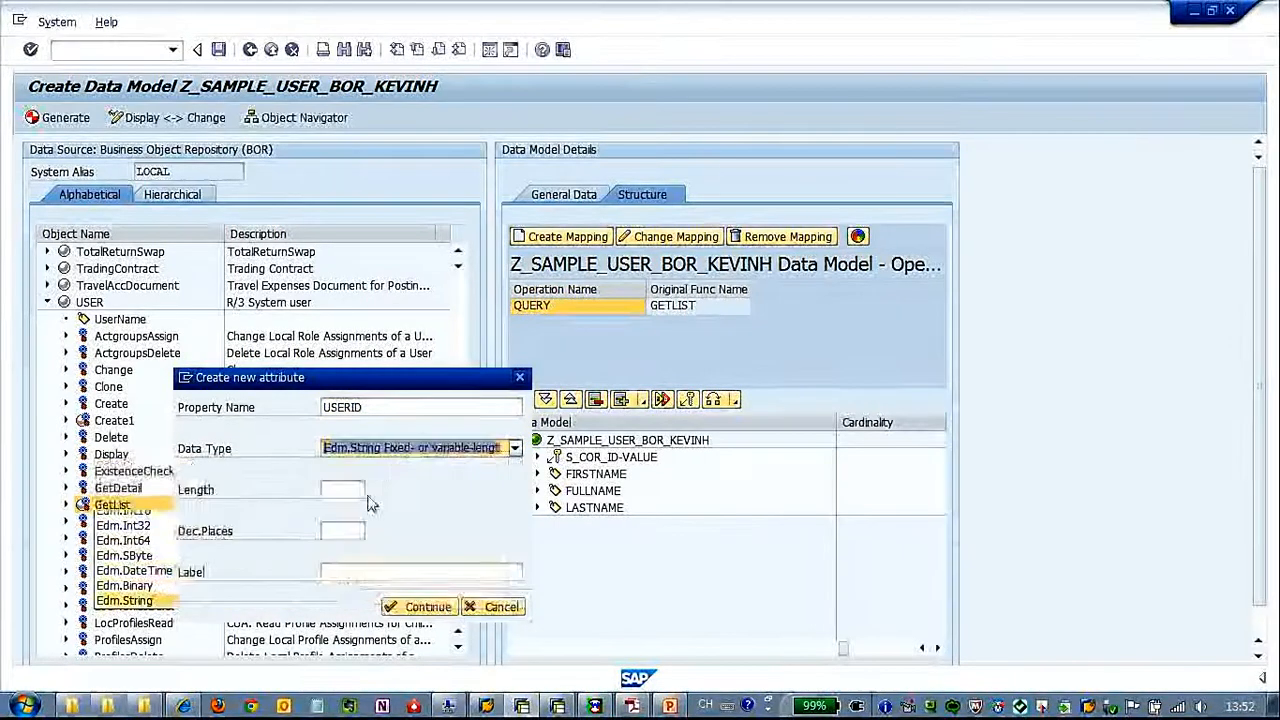
{"action": "left_click", "coordinate": [360, 571]}
{"action": "type", "text": "User"}
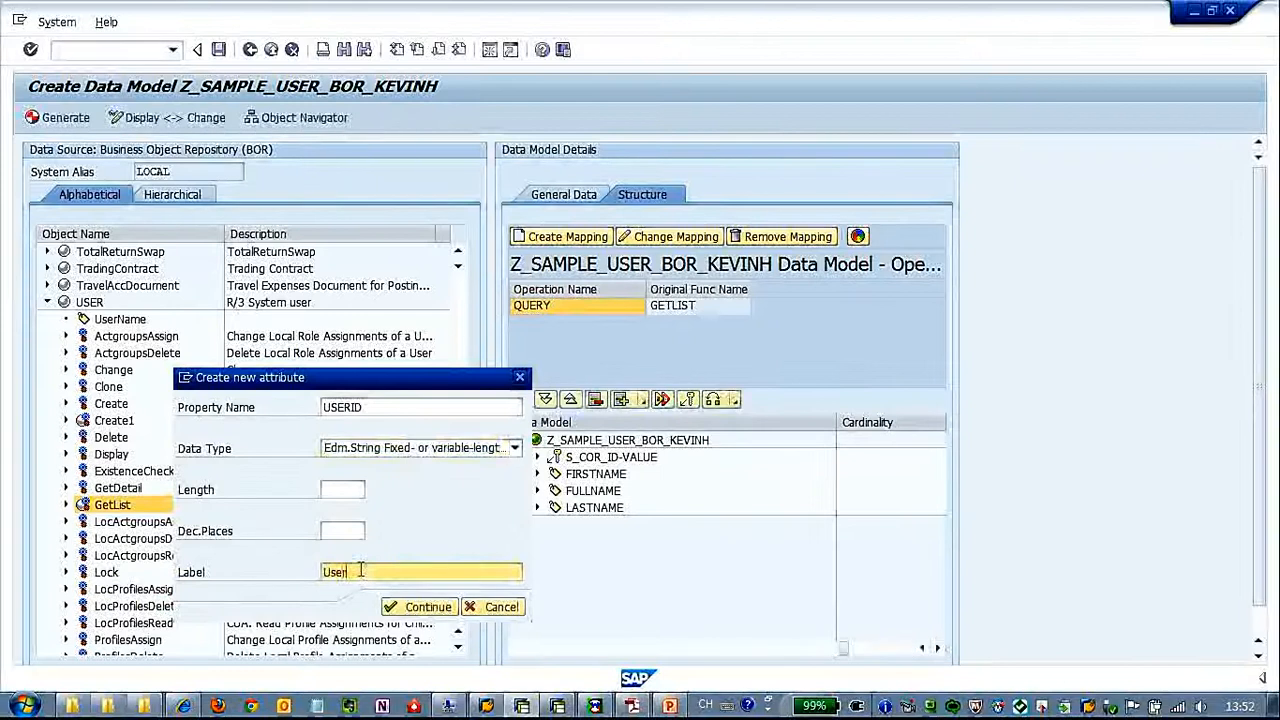
{"action": "type", "text": " ID"}
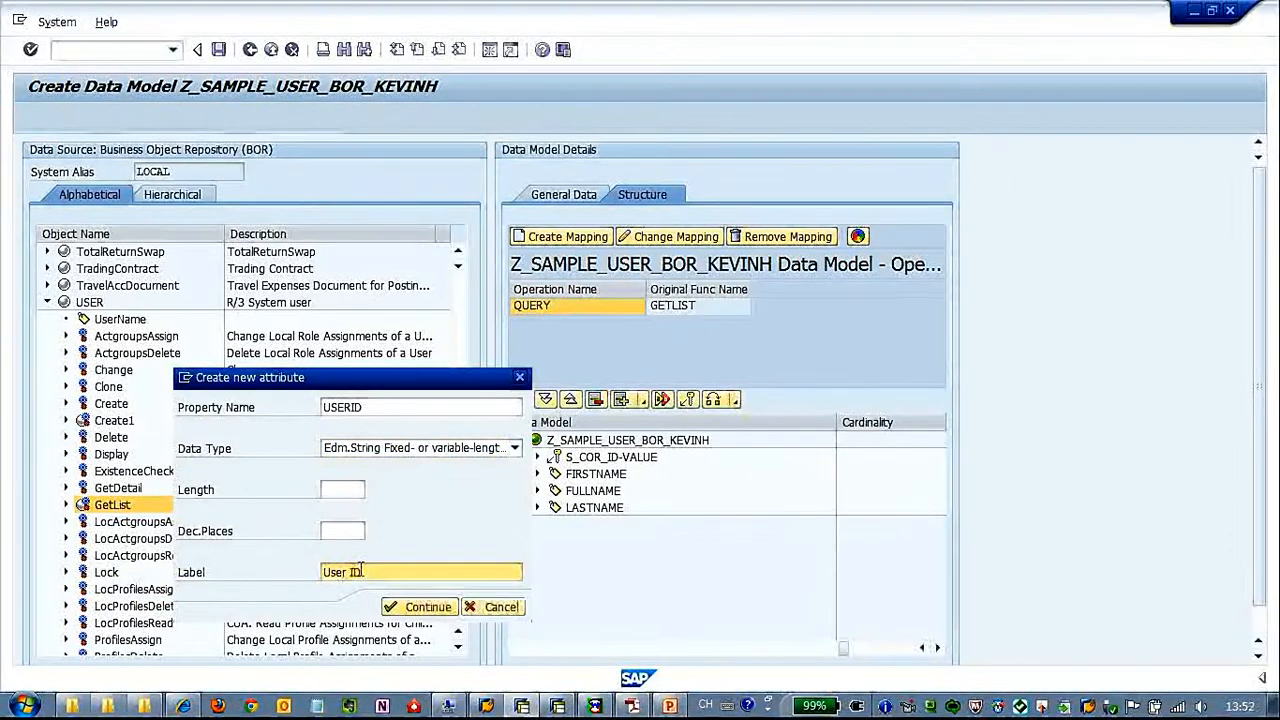
{"action": "type", "text": " for selection"}
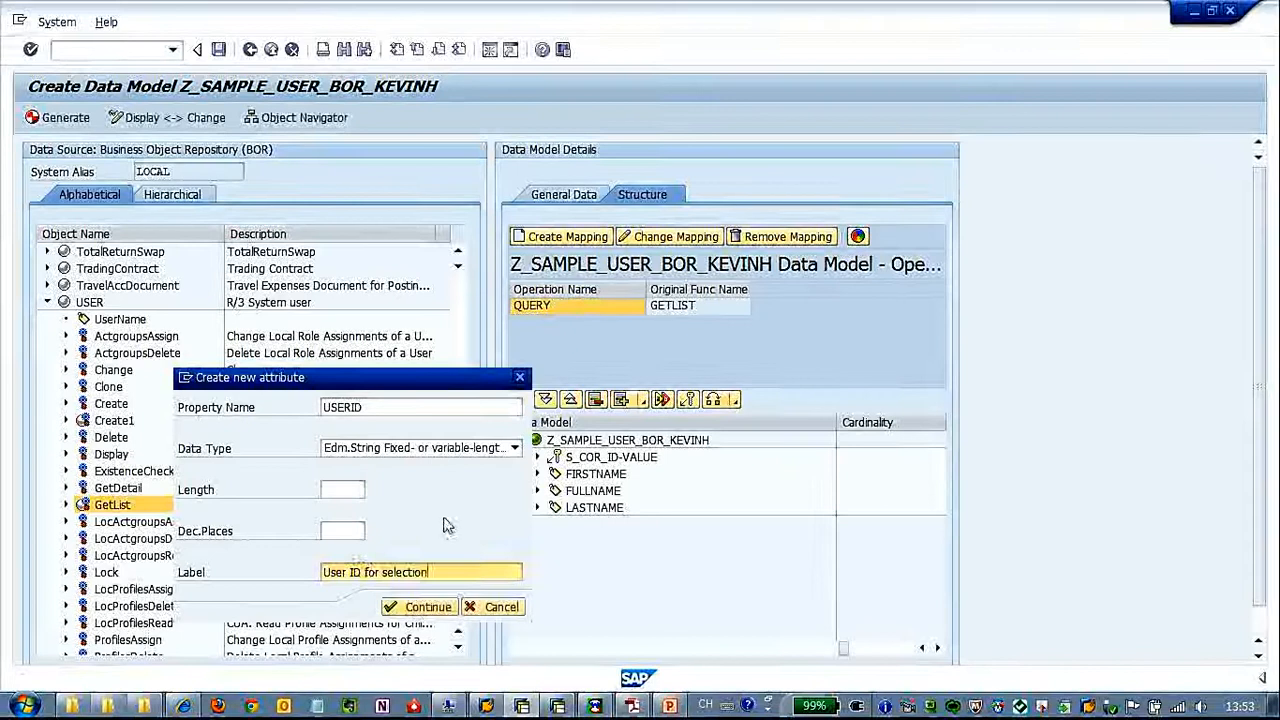
{"action": "left_click", "coordinate": [425, 607]}
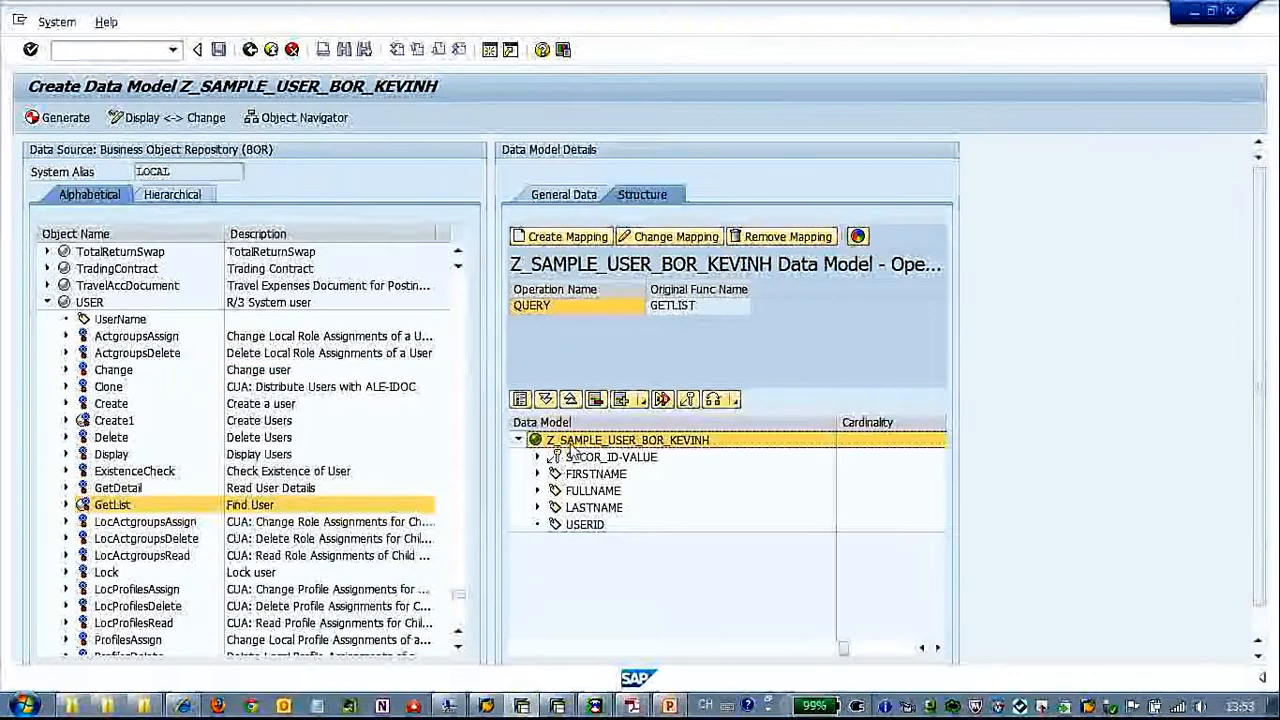
Add a property ISLOCKED to the data model with data type Edm.String and label "Locked user selection"
{"action": "right_click", "coordinate": [574, 446]}
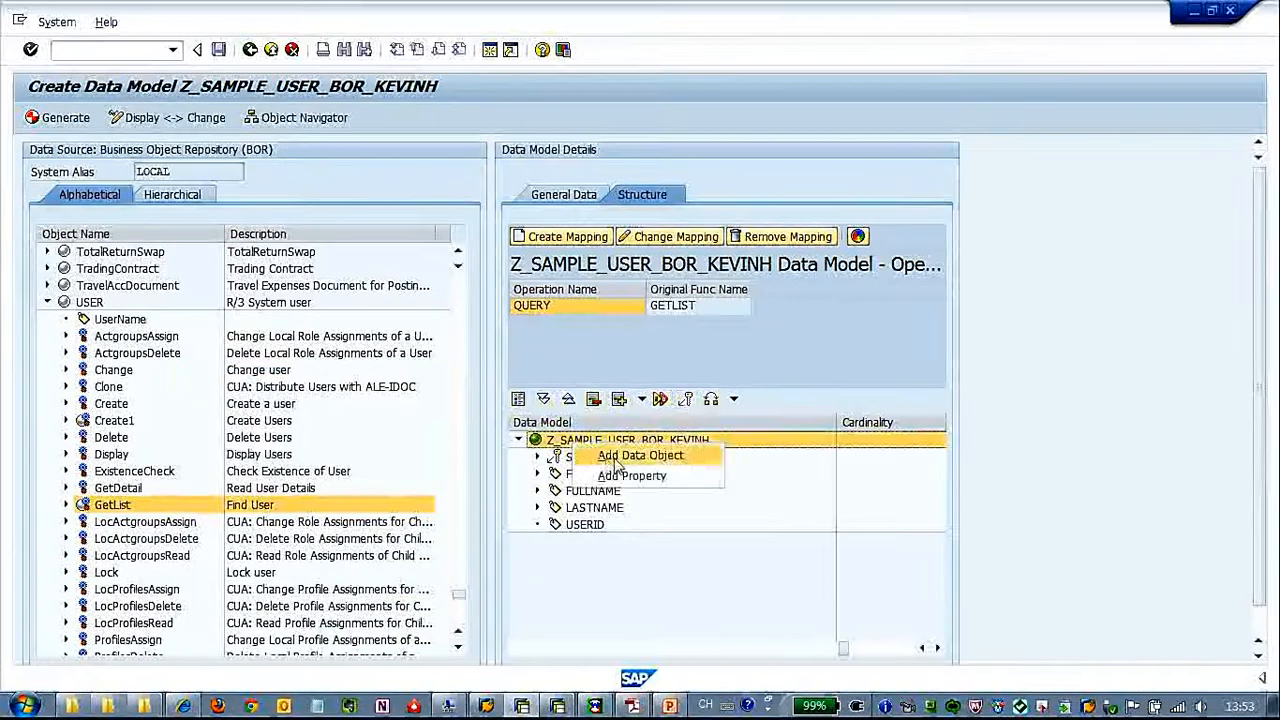
{"action": "left_click", "coordinate": [625, 475]}
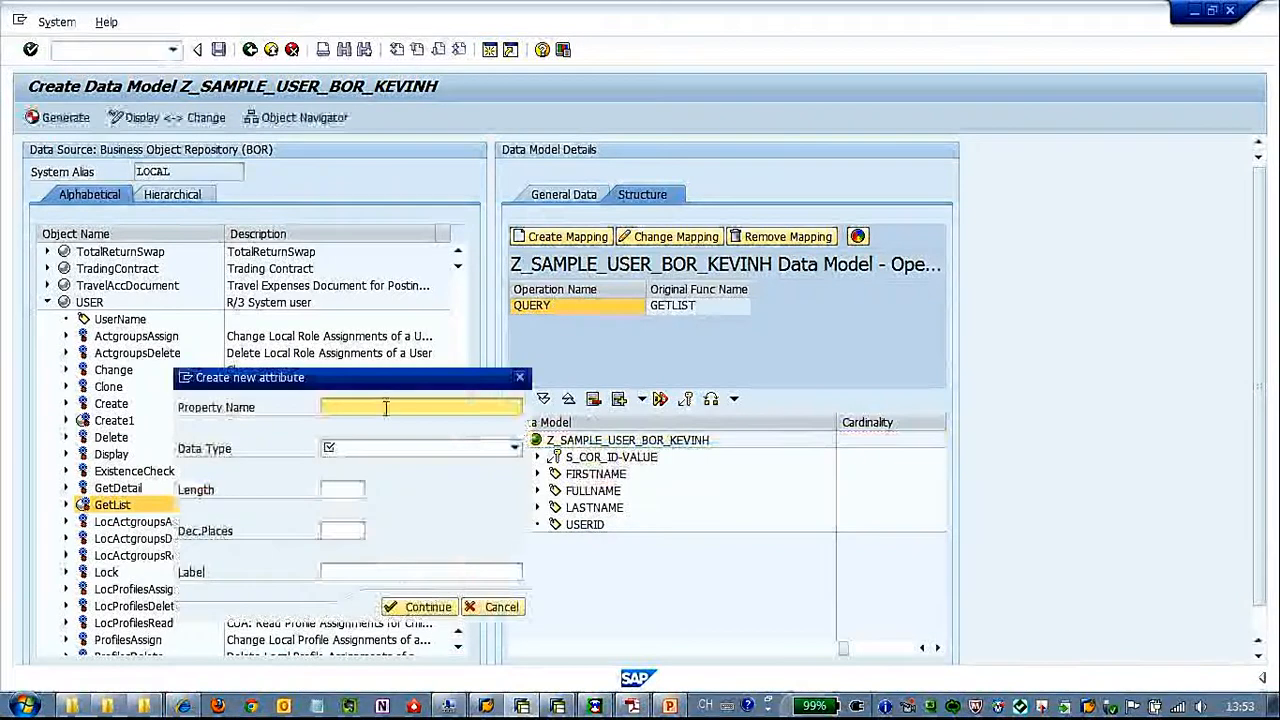
{"action": "type", "text": "ISLOCKED"}
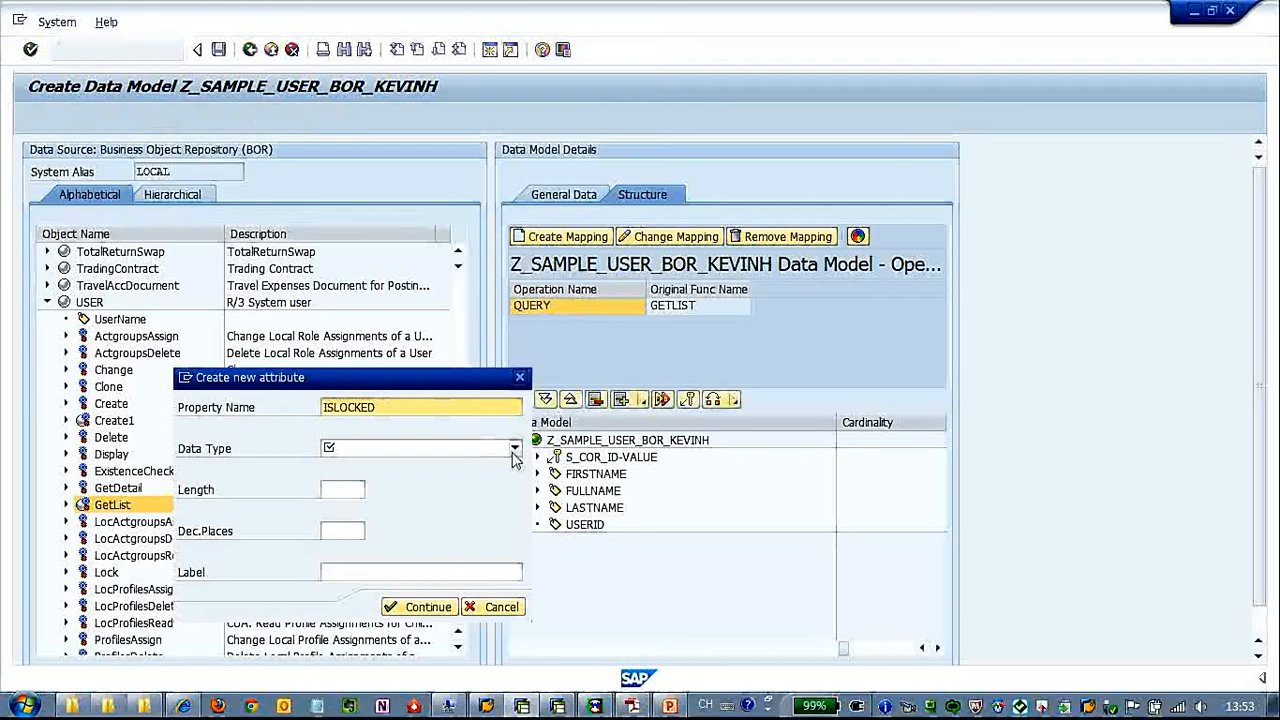
{"action": "left_click", "coordinate": [514, 449]}
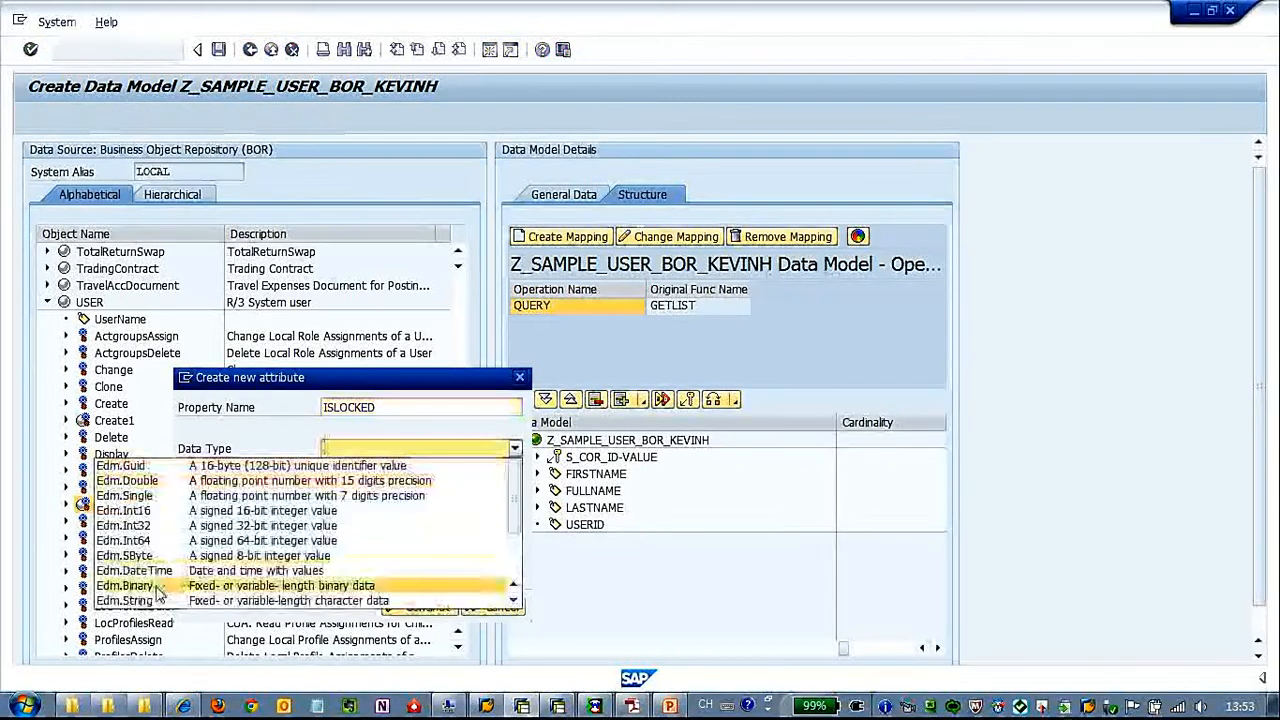
{"action": "left_click", "coordinate": [437, 601]}
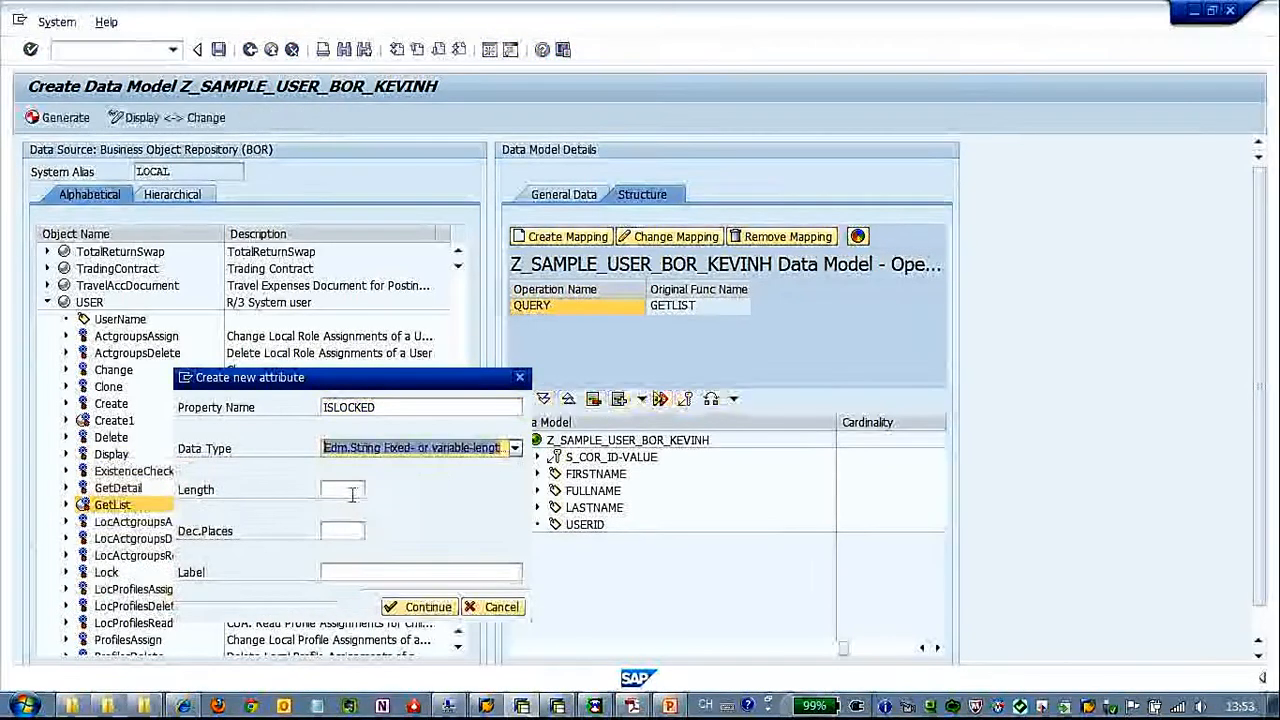
{"action": "left_click", "coordinate": [374, 569]}
{"action": "type", "text": "Locked user selection"}
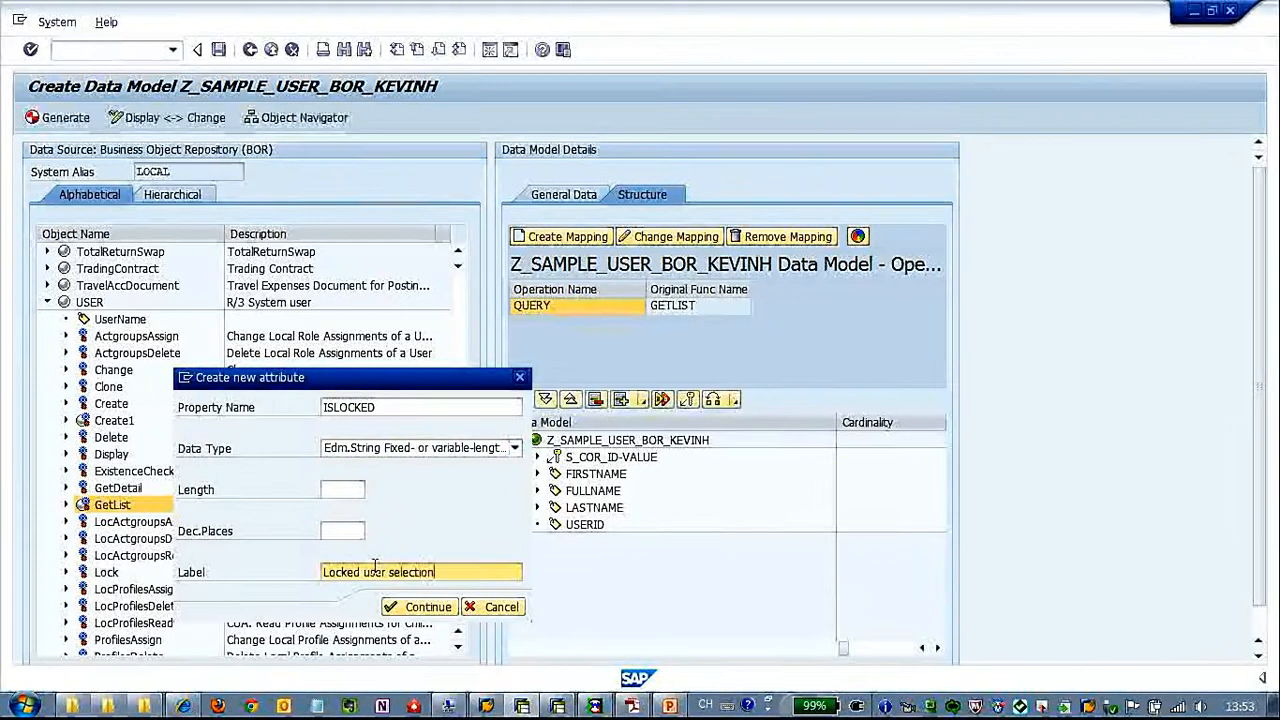
{"action": "left_click", "coordinate": [408, 604]}
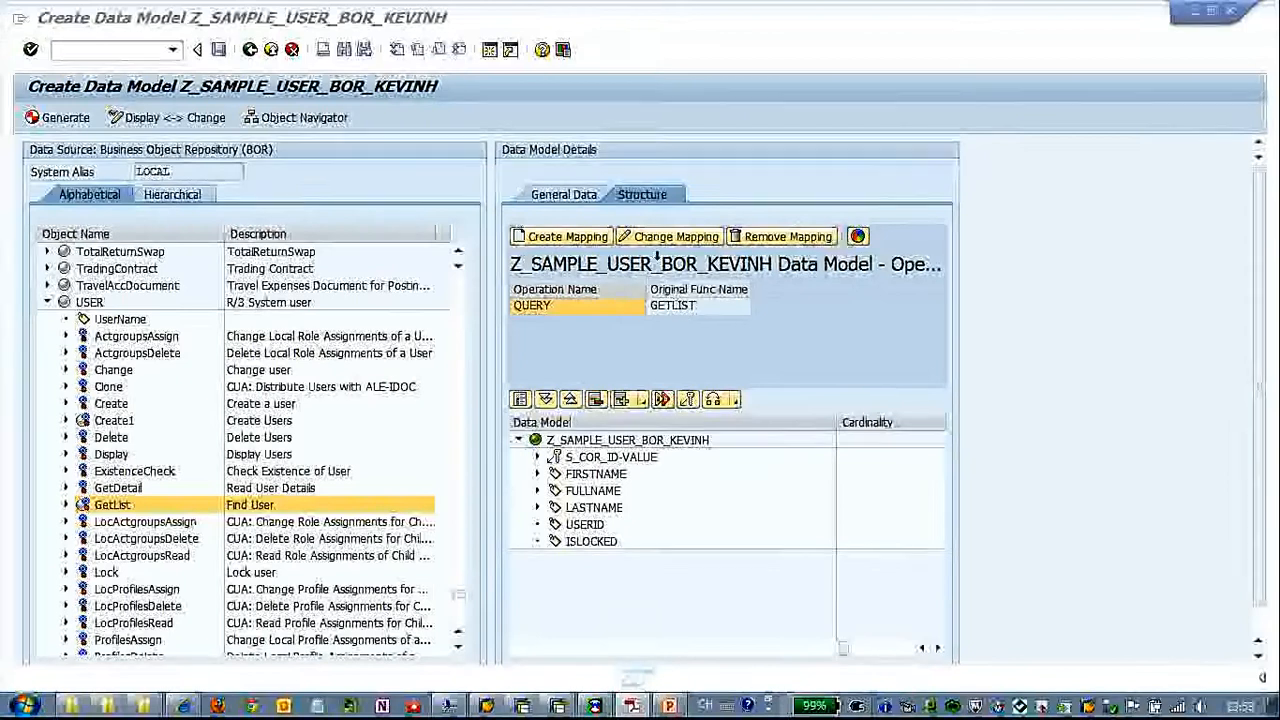
Include the SelectionRange table in the existing Query mapping and add USERID as a mapping route in its range table
{"action": "left_click", "coordinate": [668, 240]}
{"action": "left_click", "coordinate": [176, 327]}
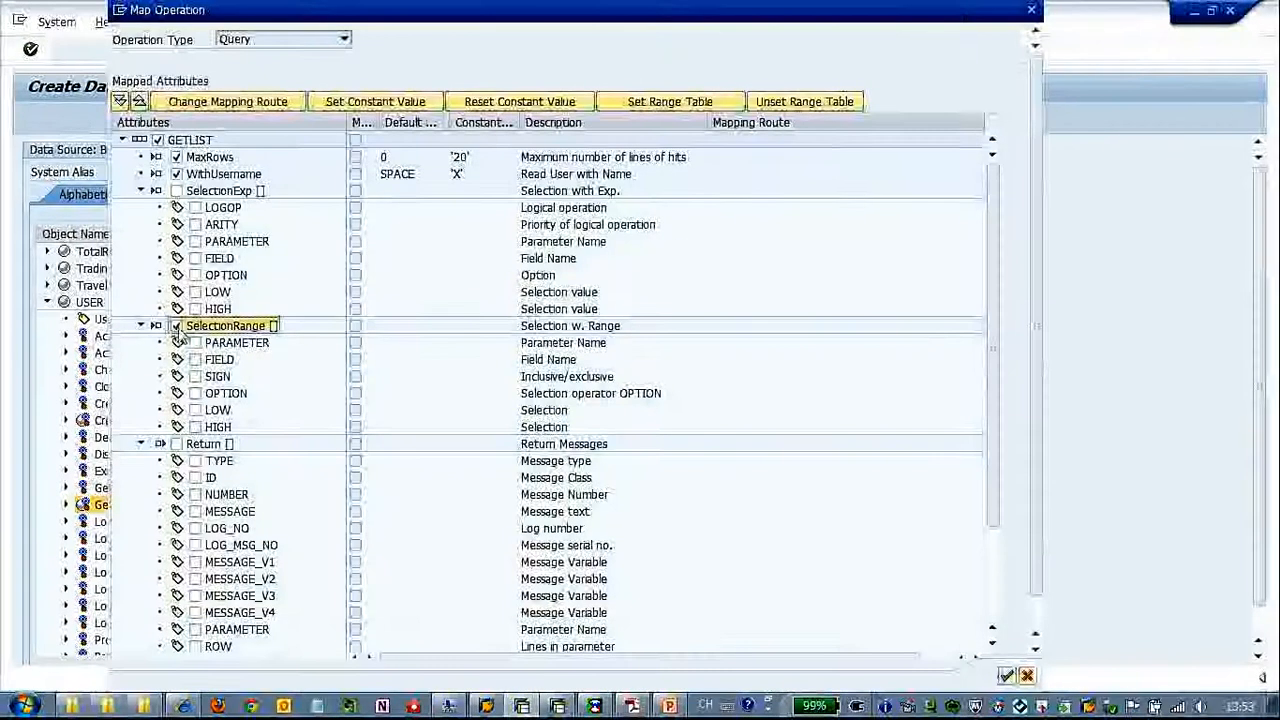
{"action": "left_click", "coordinate": [688, 109]}
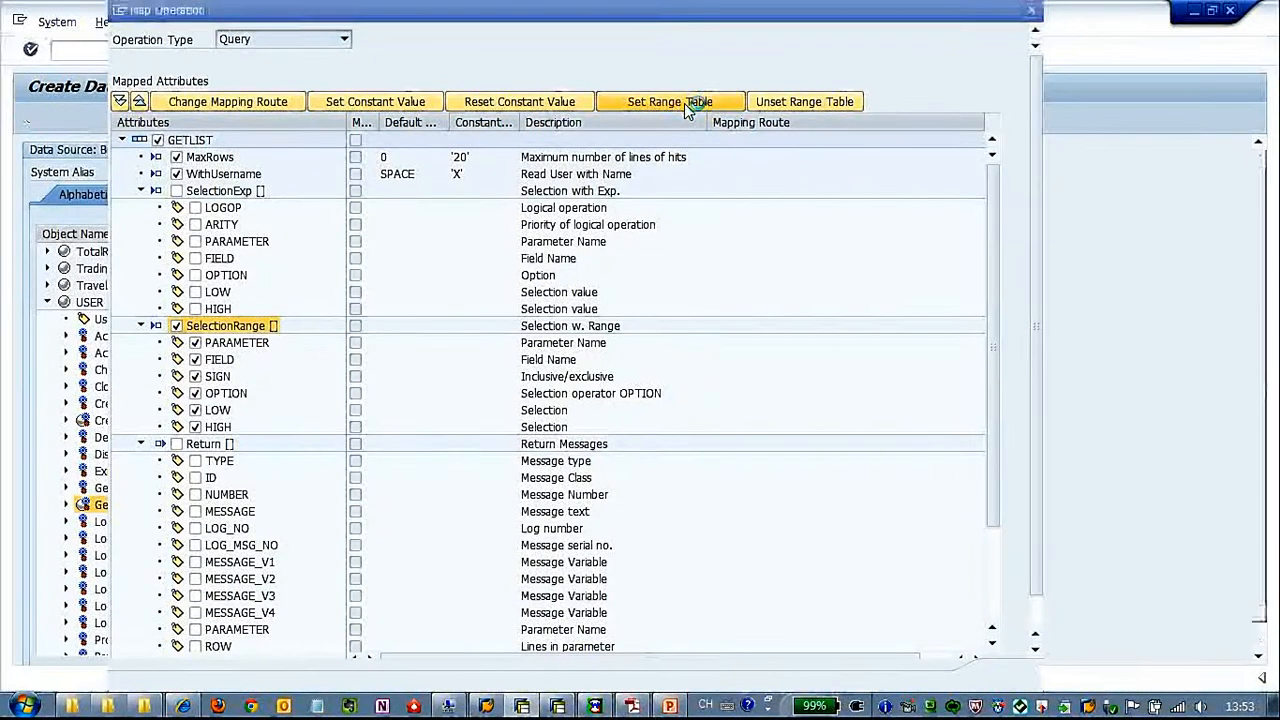
{"action": "left_click_drag", "start_coordinate": [527, 240], "coordinate": [527, 177]}
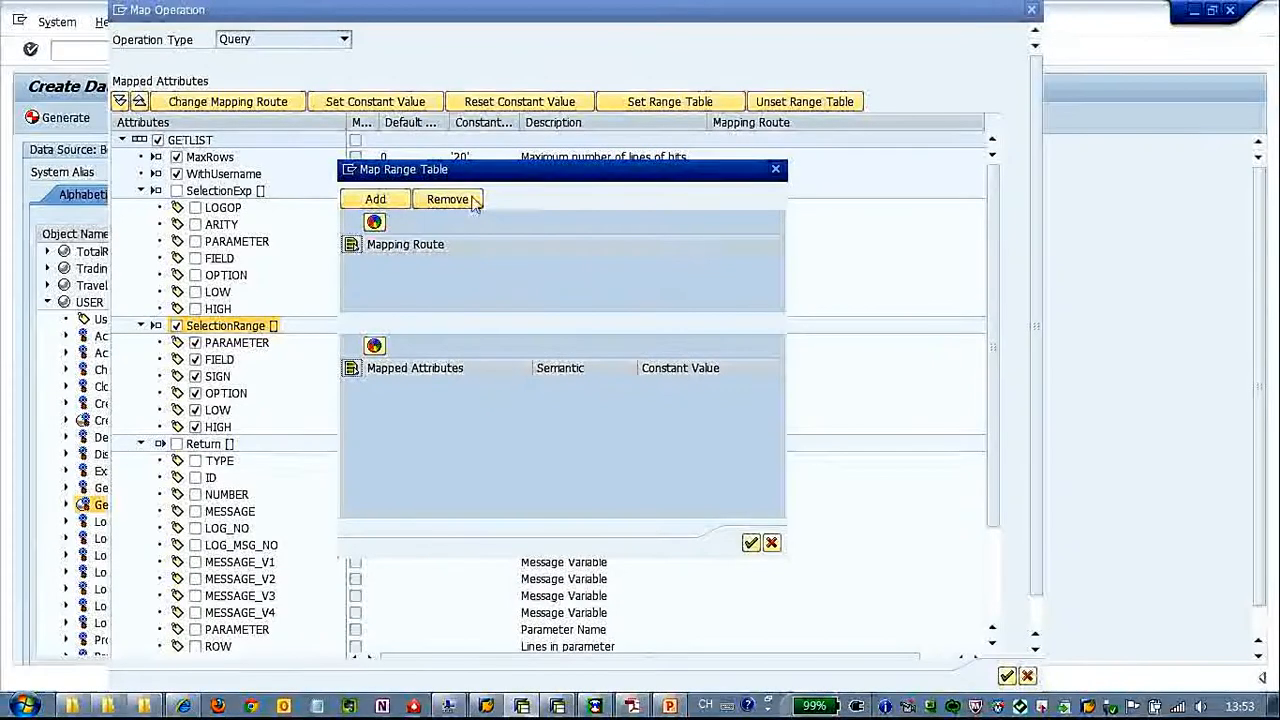
{"action": "left_click", "coordinate": [382, 201]}
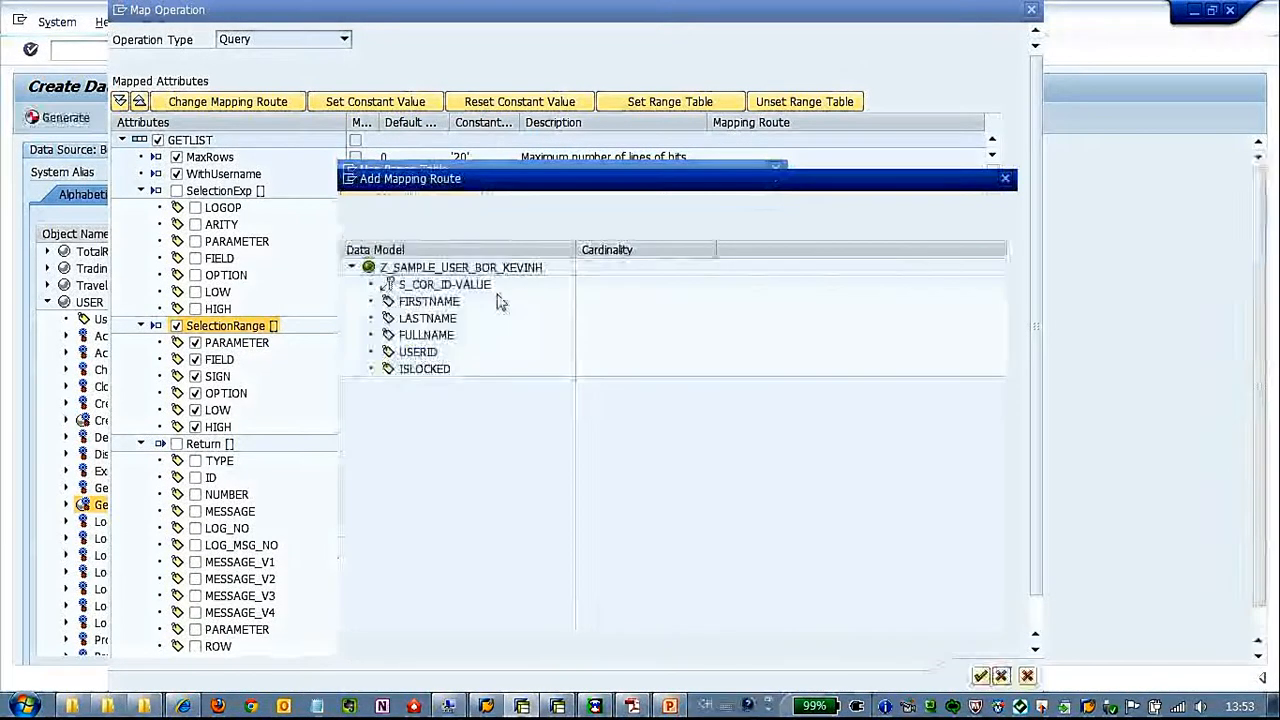
{"action": "left_click", "coordinate": [430, 355]}
{"action": "left_click", "coordinate": [980, 677]}
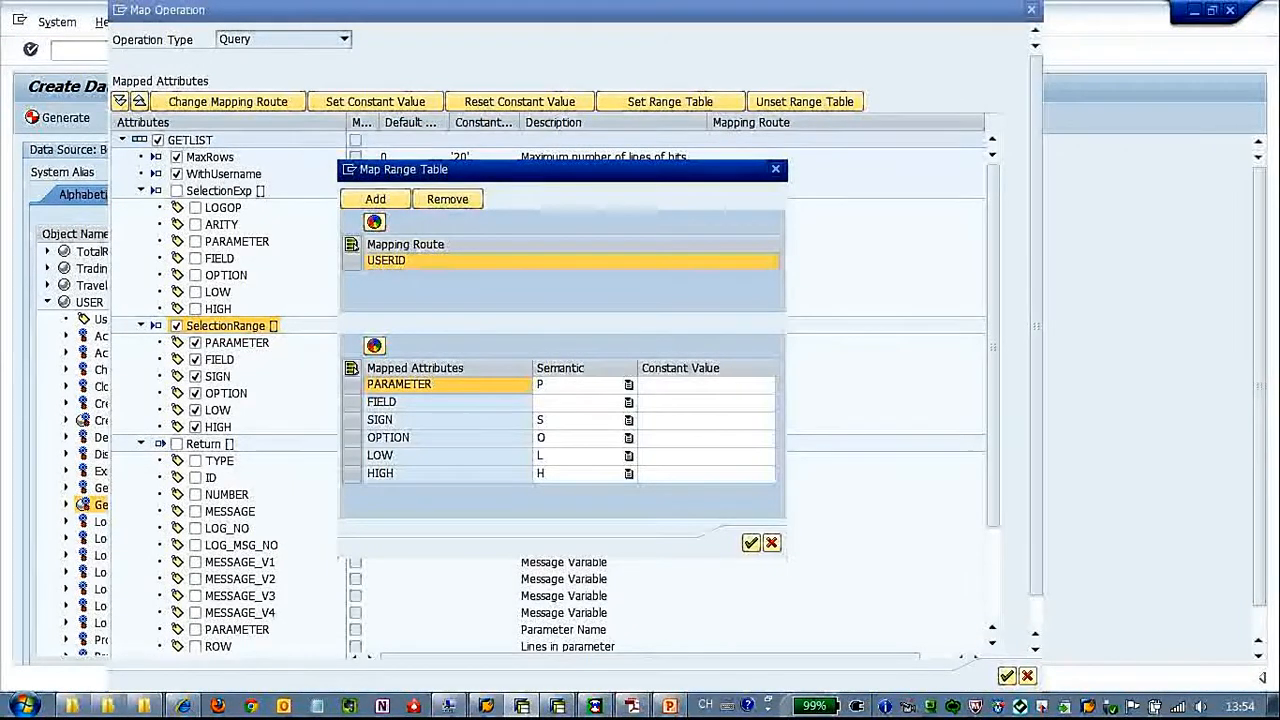
Clear the semantic of PARAMETER for the USERID route and set its constant value to 'USERNAME'
{"action": "left_click", "coordinate": [632, 706]}
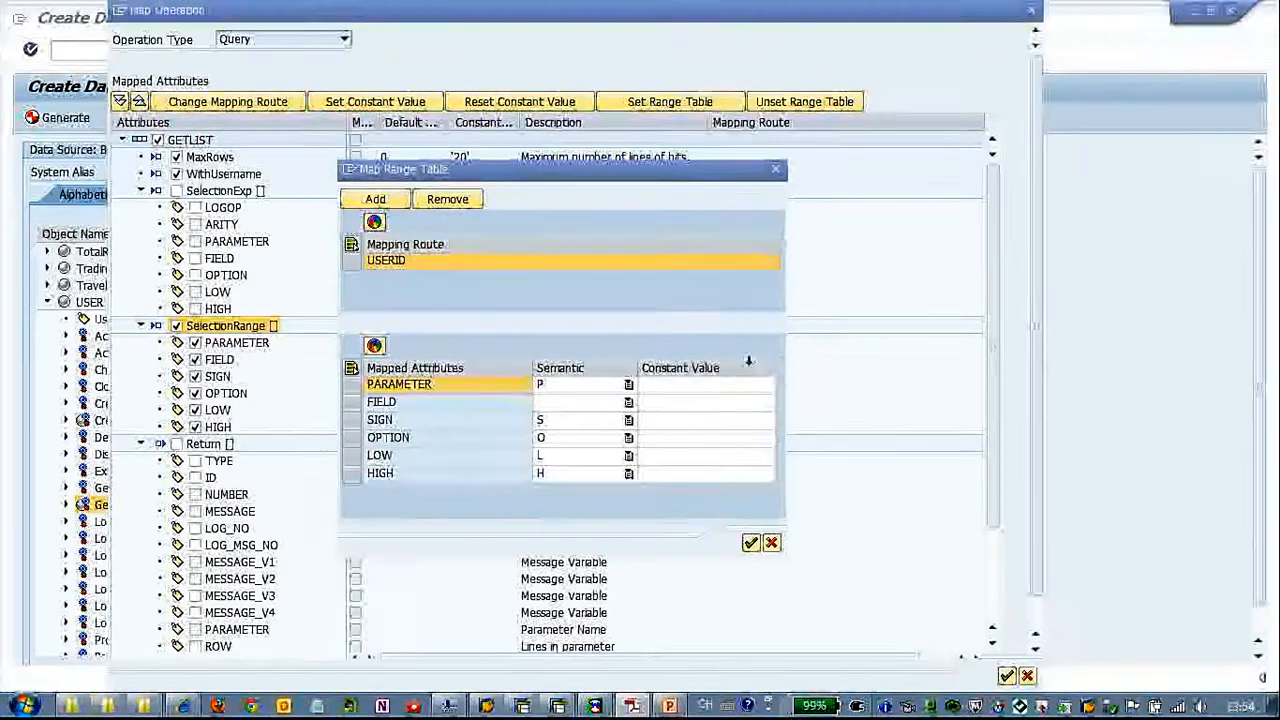
{"action": "left_click", "coordinate": [550, 392]}
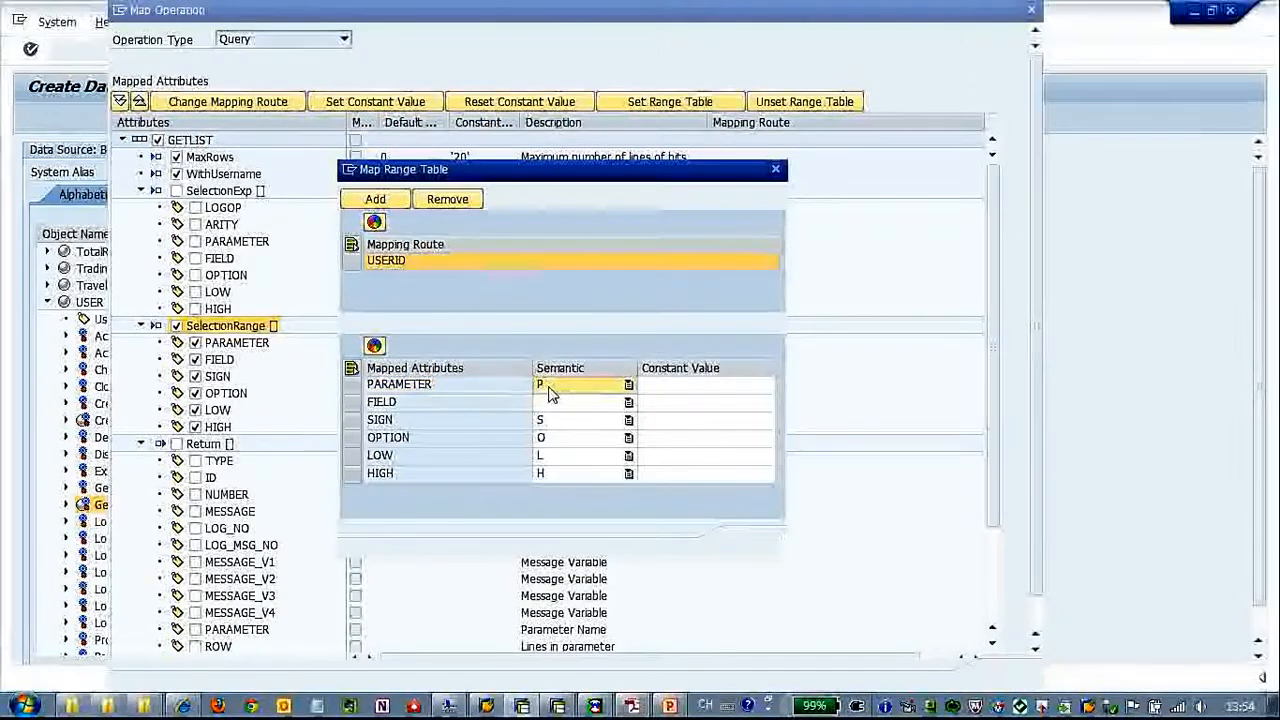
{"action": "key", "text": "BackSpace"}
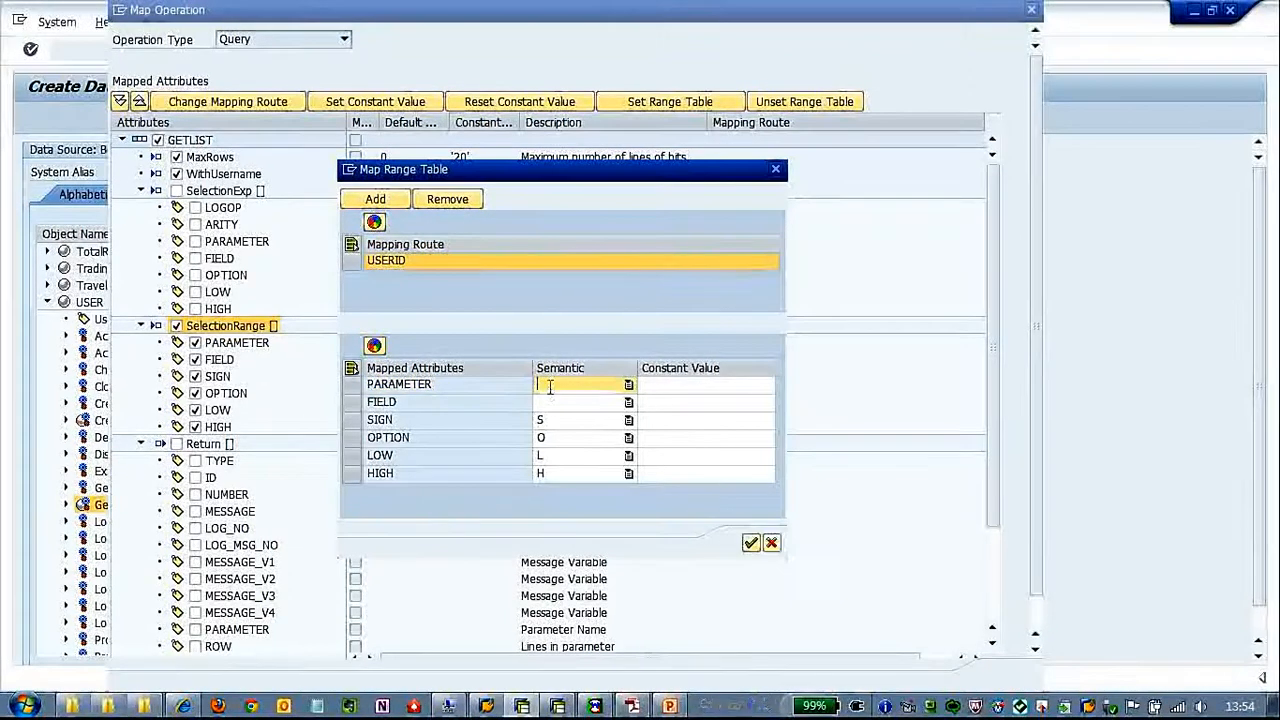
{"action": "left_click", "coordinate": [679, 386]}
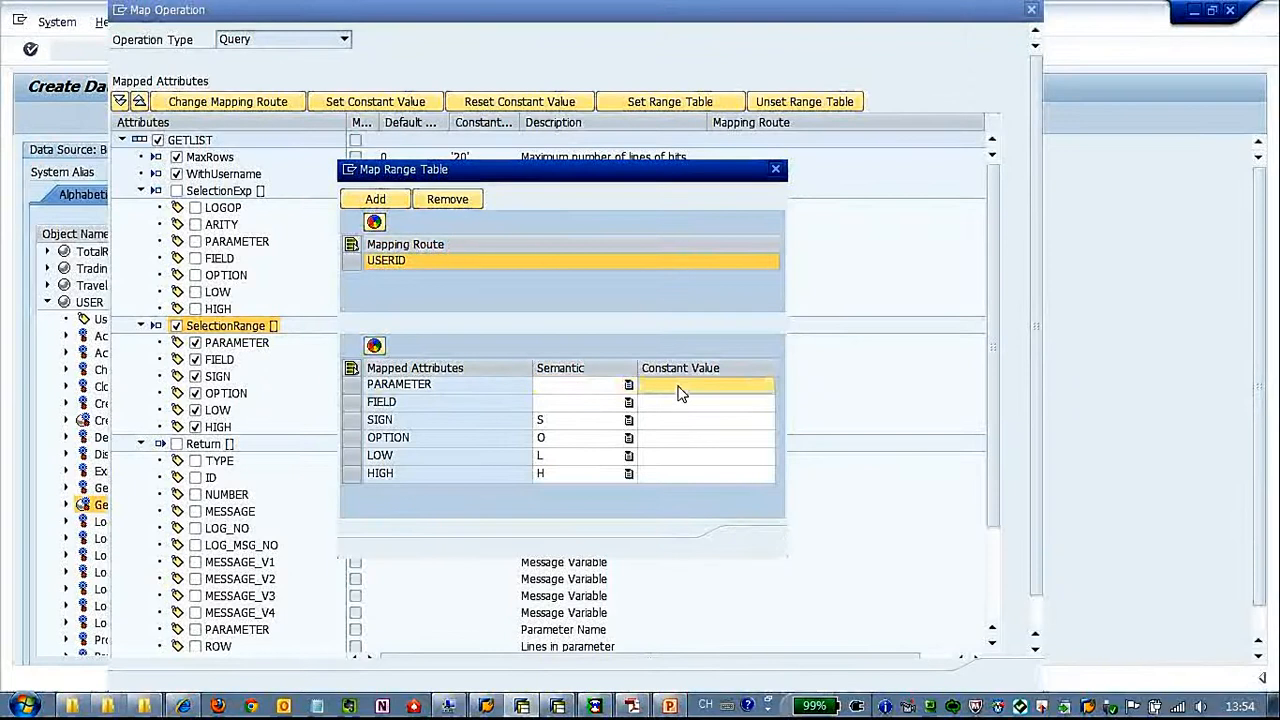
{"action": "type", "text": "ERNAME'"}
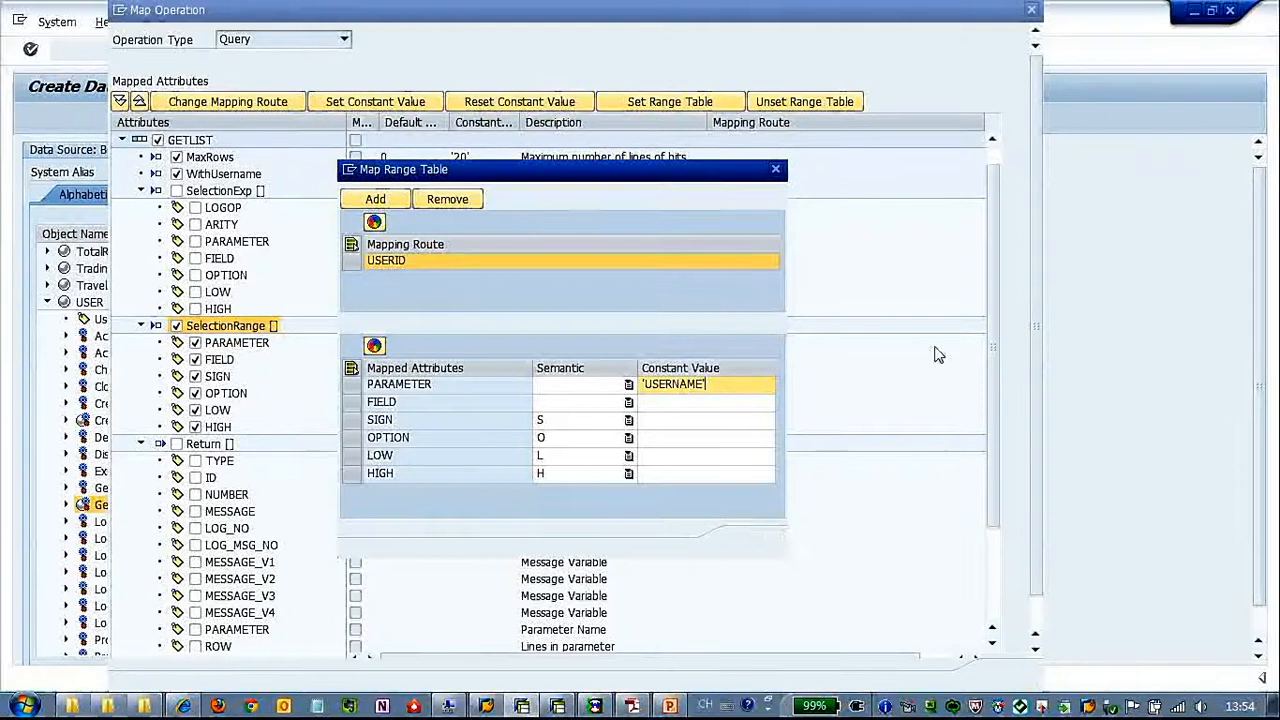
{"action": "left_click", "coordinate": [632, 706]}
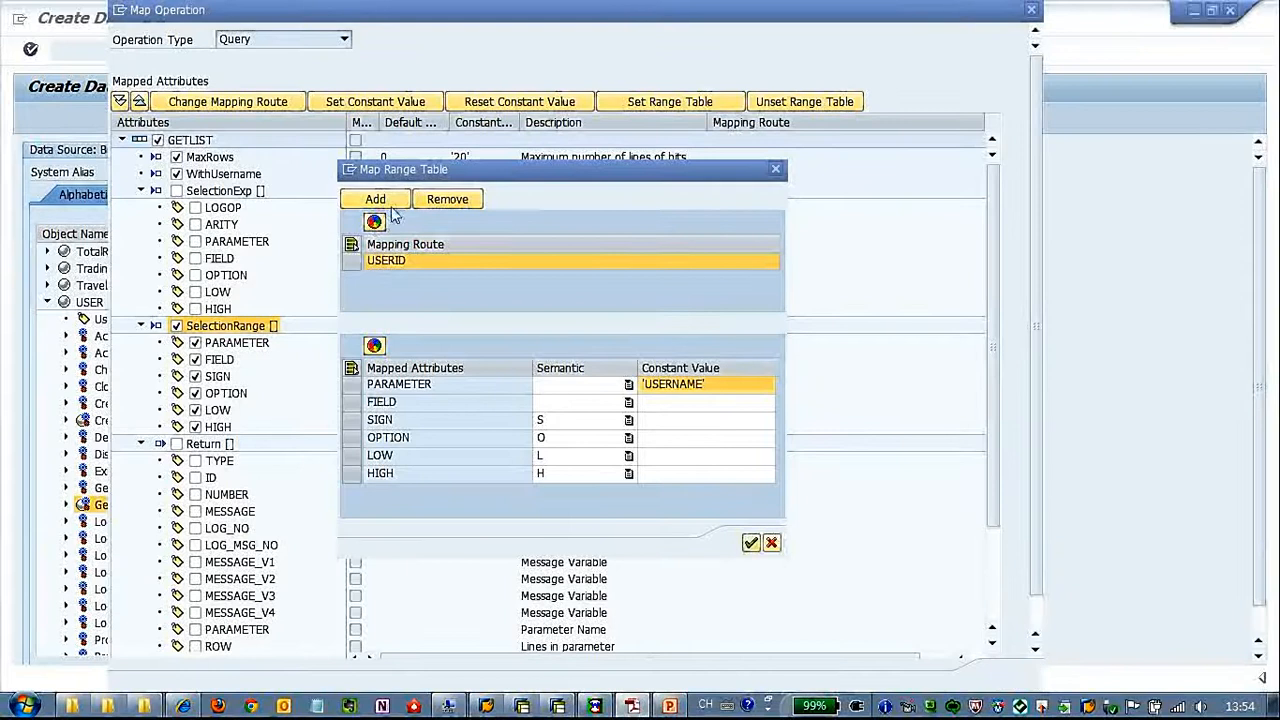
Add ISLOCKED from the data model as a mapping route in the SelectionRange range table
{"action": "left_click", "coordinate": [419, 256]}
{"action": "double_click", "coordinate": [423, 267]}
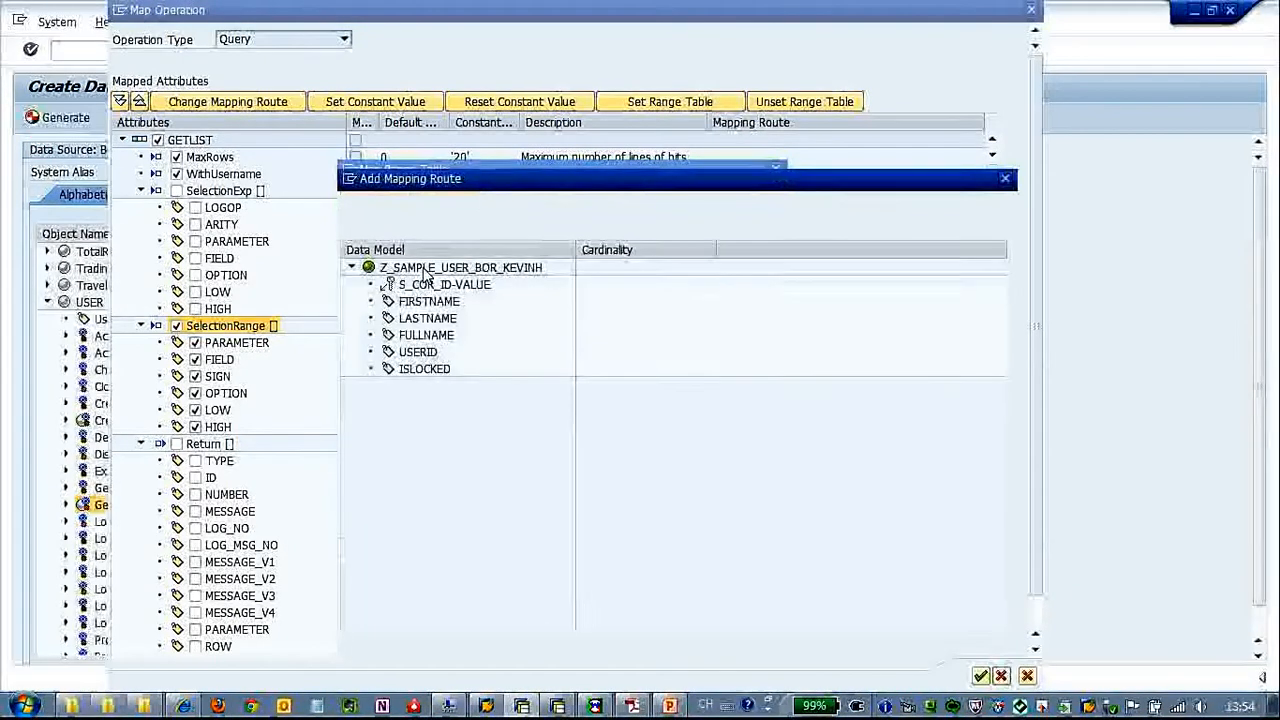
{"action": "left_click_drag", "start_coordinate": [531, 184], "coordinate": [592, 160]}
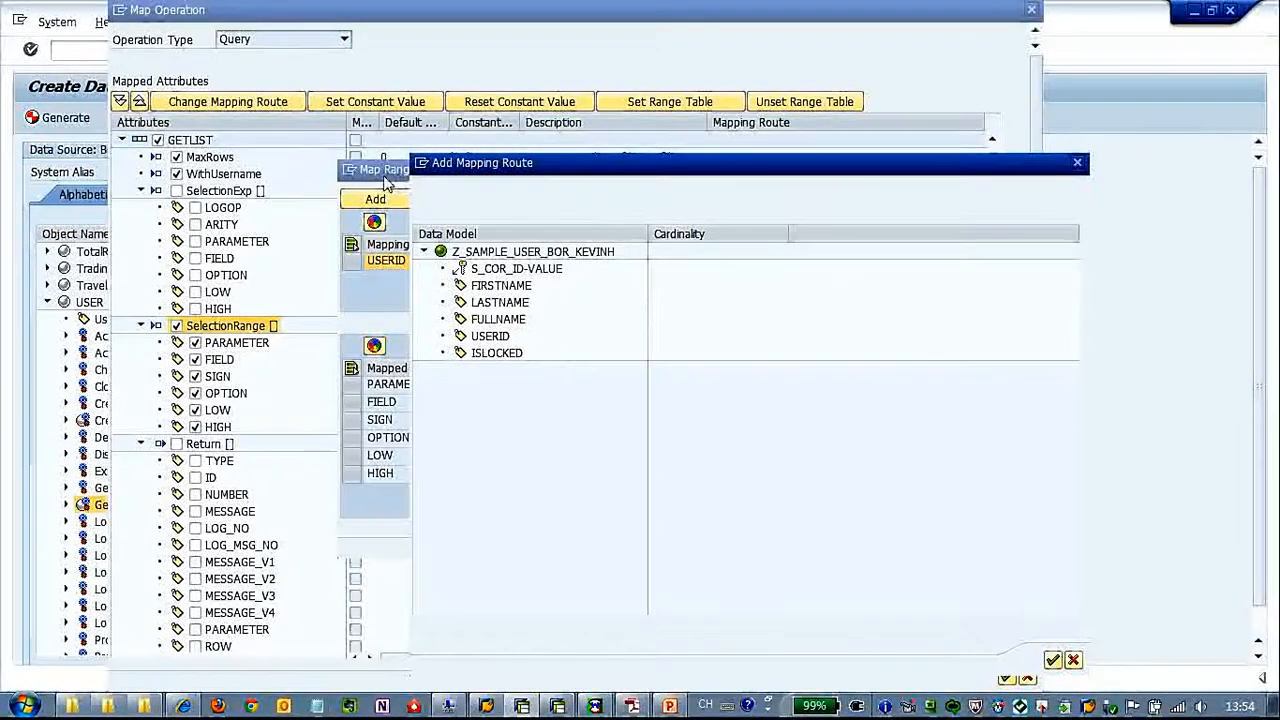
{"action": "left_click_drag", "start_coordinate": [534, 169], "coordinate": [655, 100]}
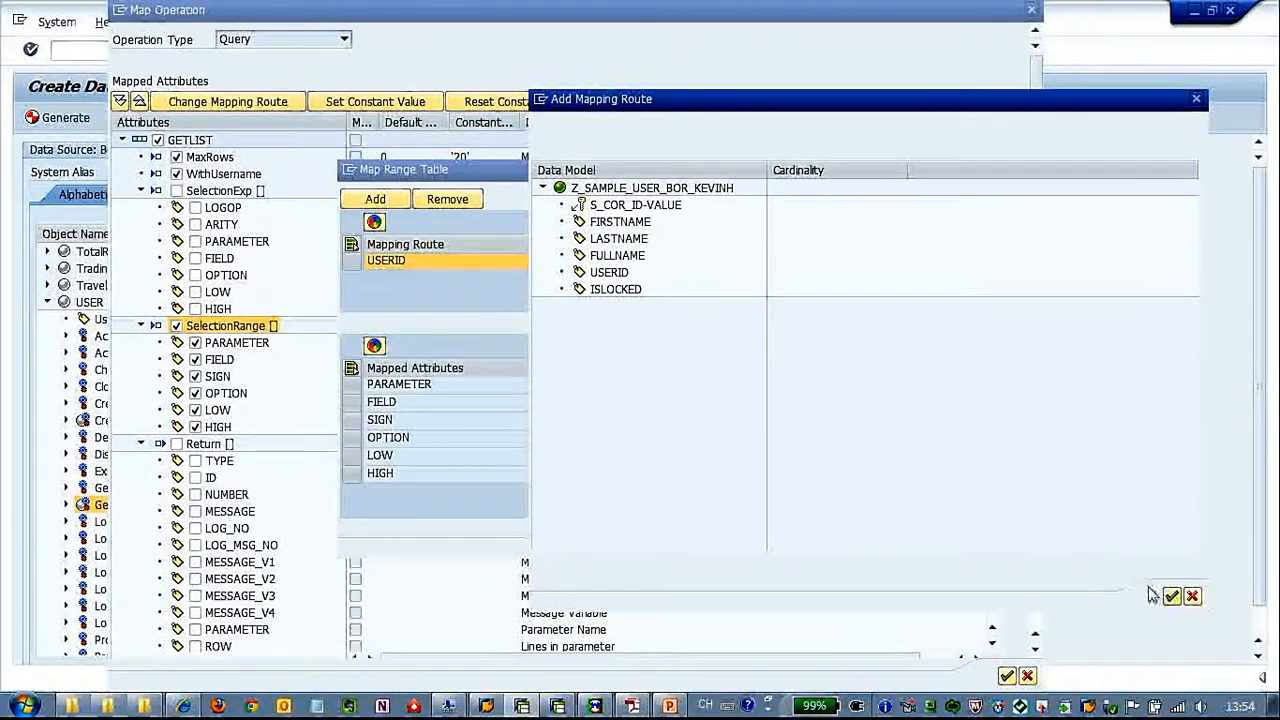
{"action": "left_click", "coordinate": [621, 291]}
{"action": "left_click", "coordinate": [1171, 596]}
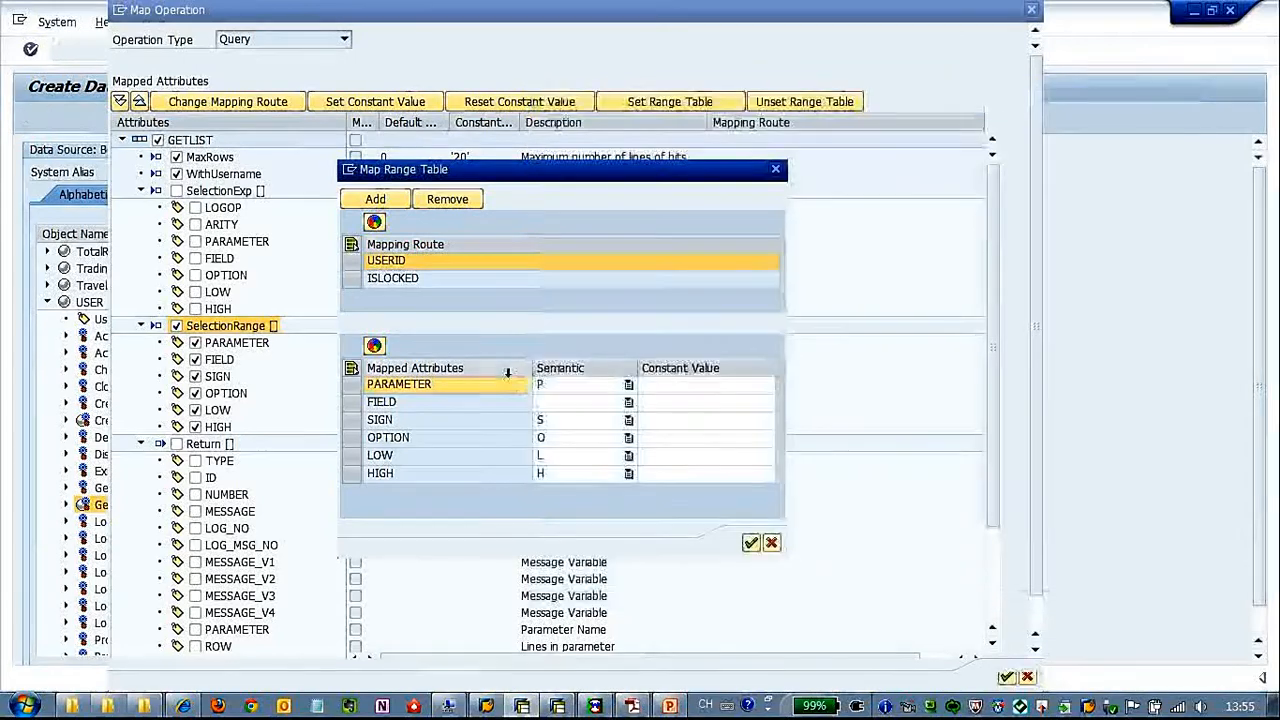
Clear the semantic of PARAMETER for the ISLOCKED route and set its constant value to 'LOGONDATA'
{"action": "left_click", "coordinate": [563, 387]}
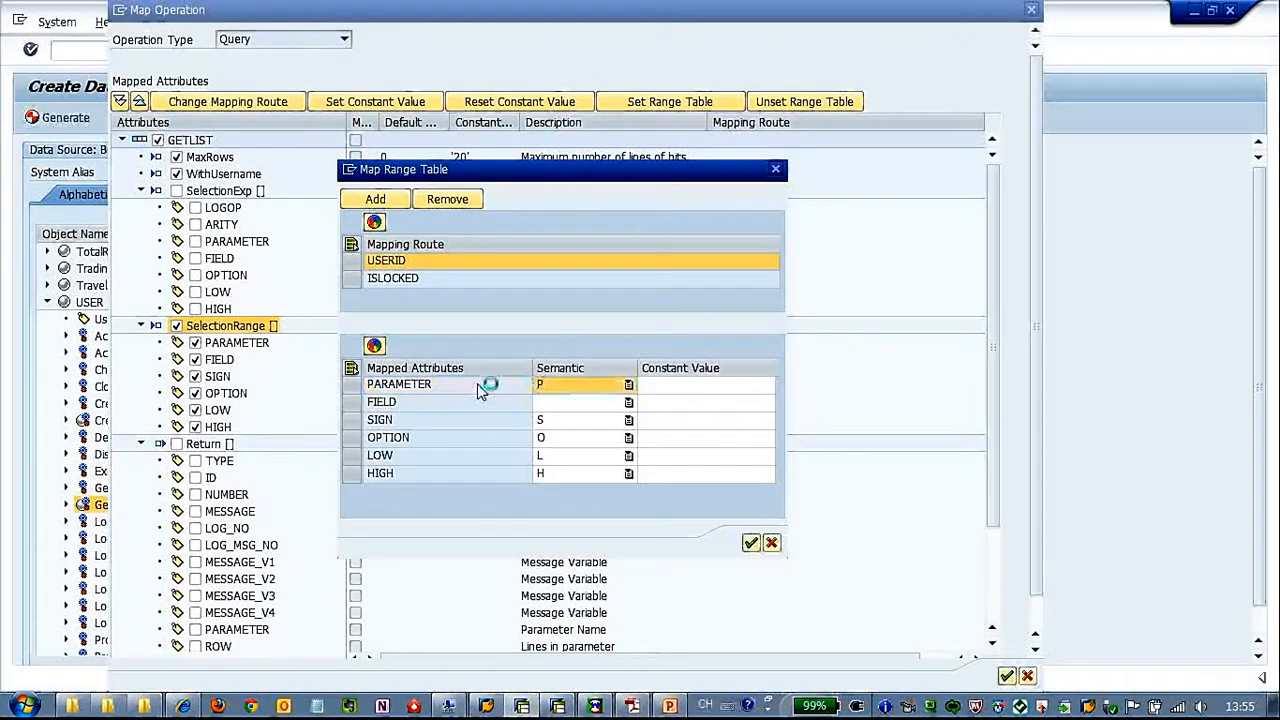
{"action": "key", "text": "BackSpace"}
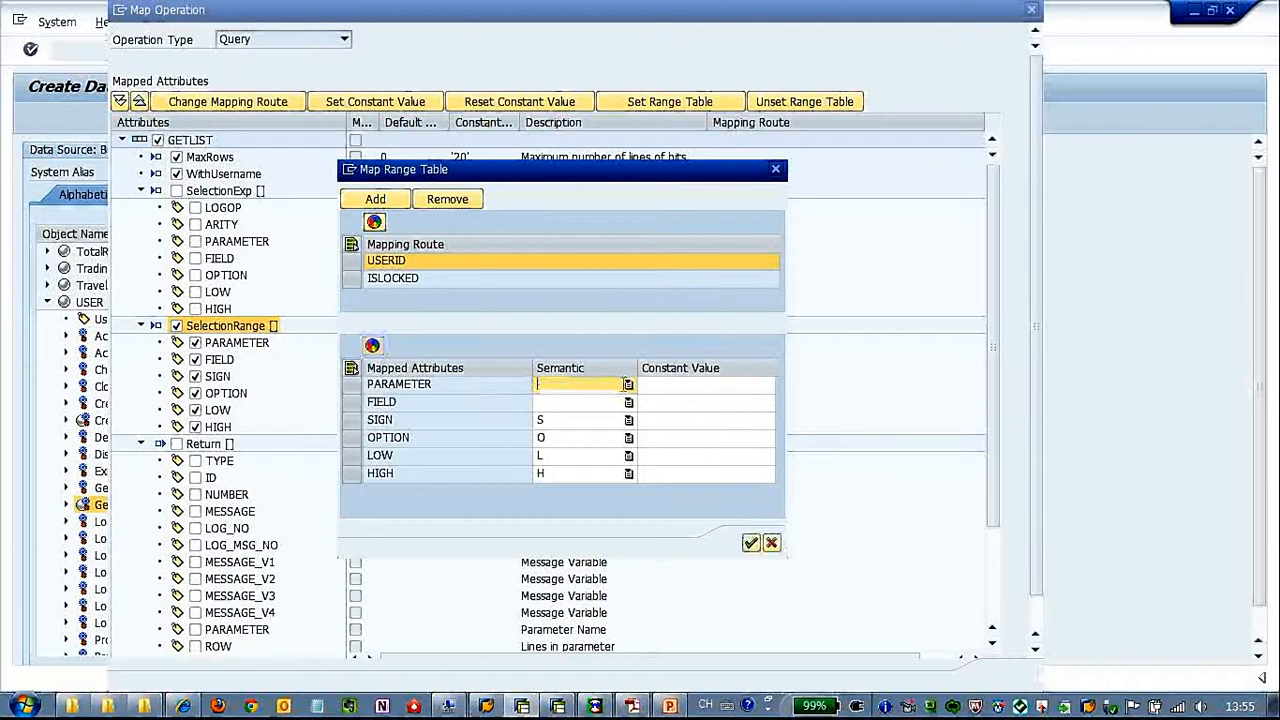
{"action": "left_click", "coordinate": [662, 388]}
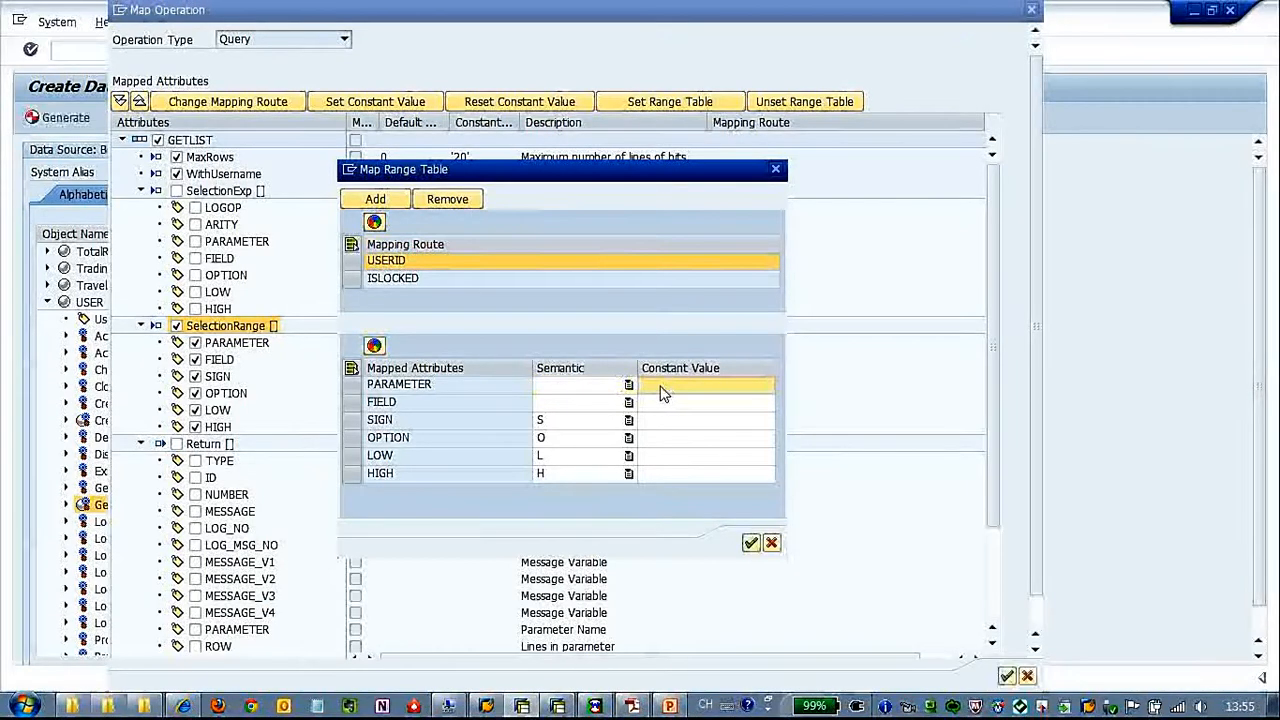
{"action": "type", "text": "'LOGONDATA'"}
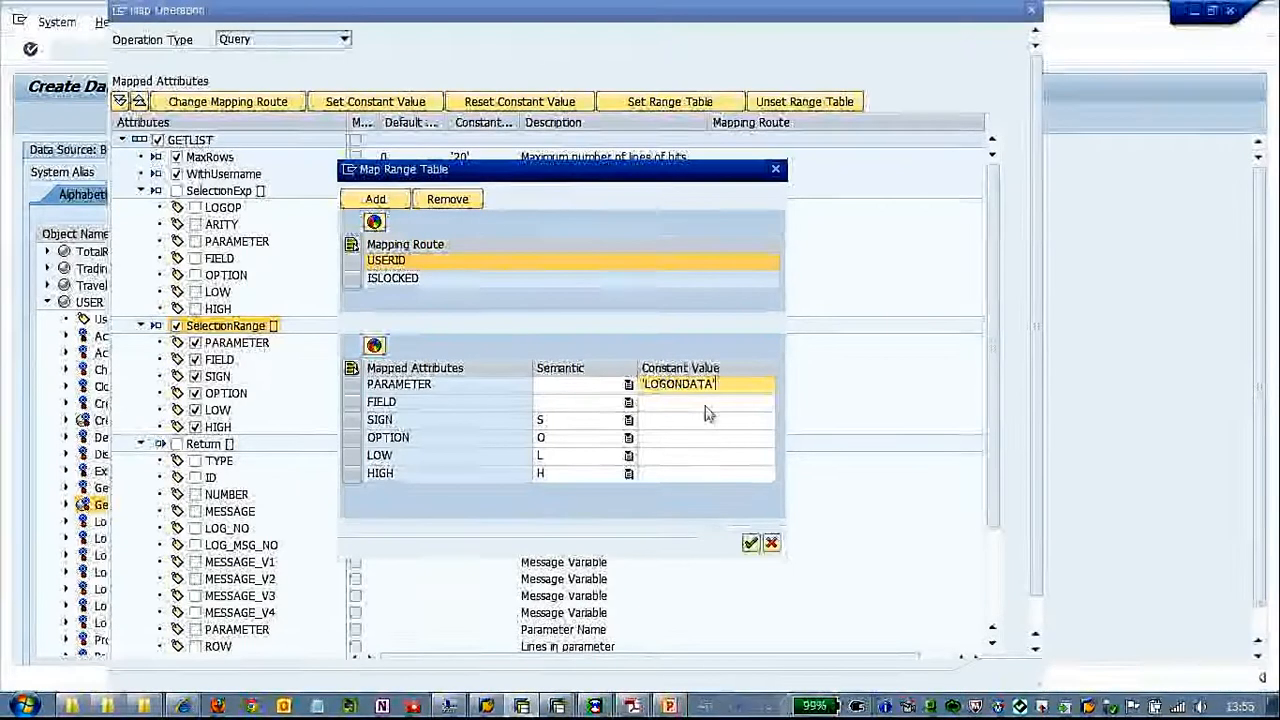
Set the constant value of FIELD for the ISLOCKED route to 'UFLAG'
{"action": "left_click", "coordinate": [688, 404]}
{"action": "type", "text": "'UFLAG"}
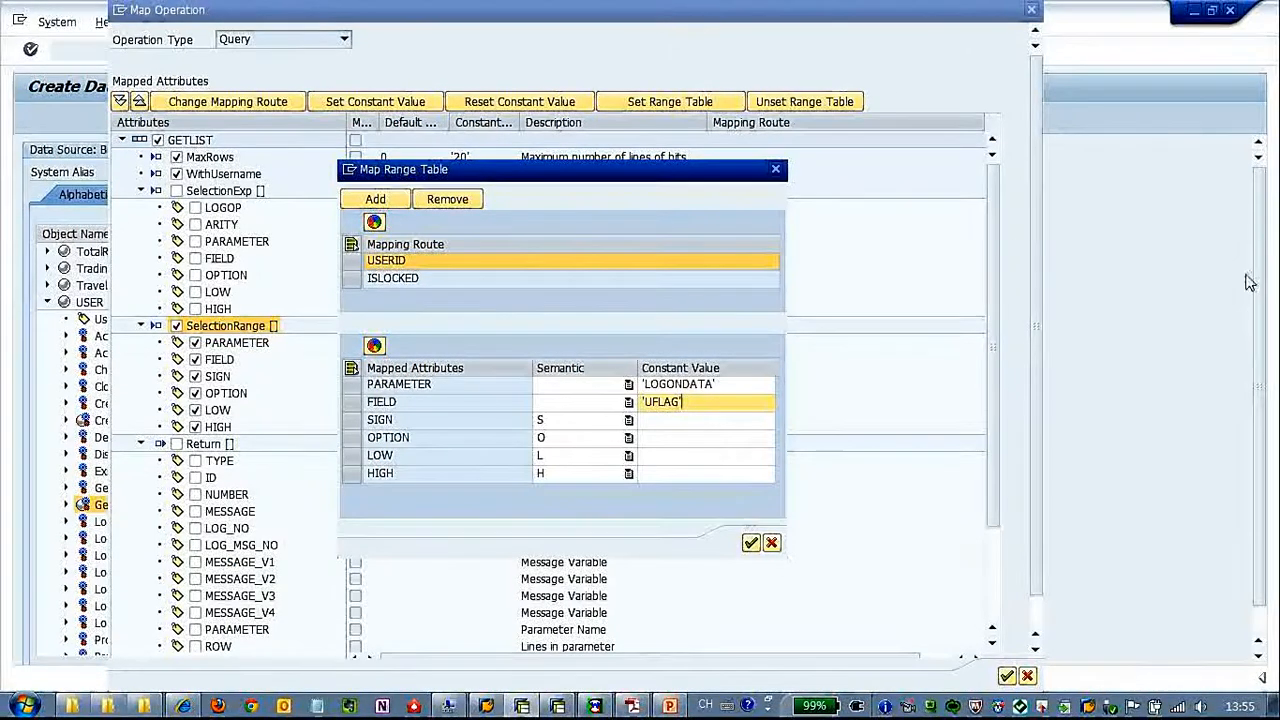
{"action": "left_click", "coordinate": [751, 542]}
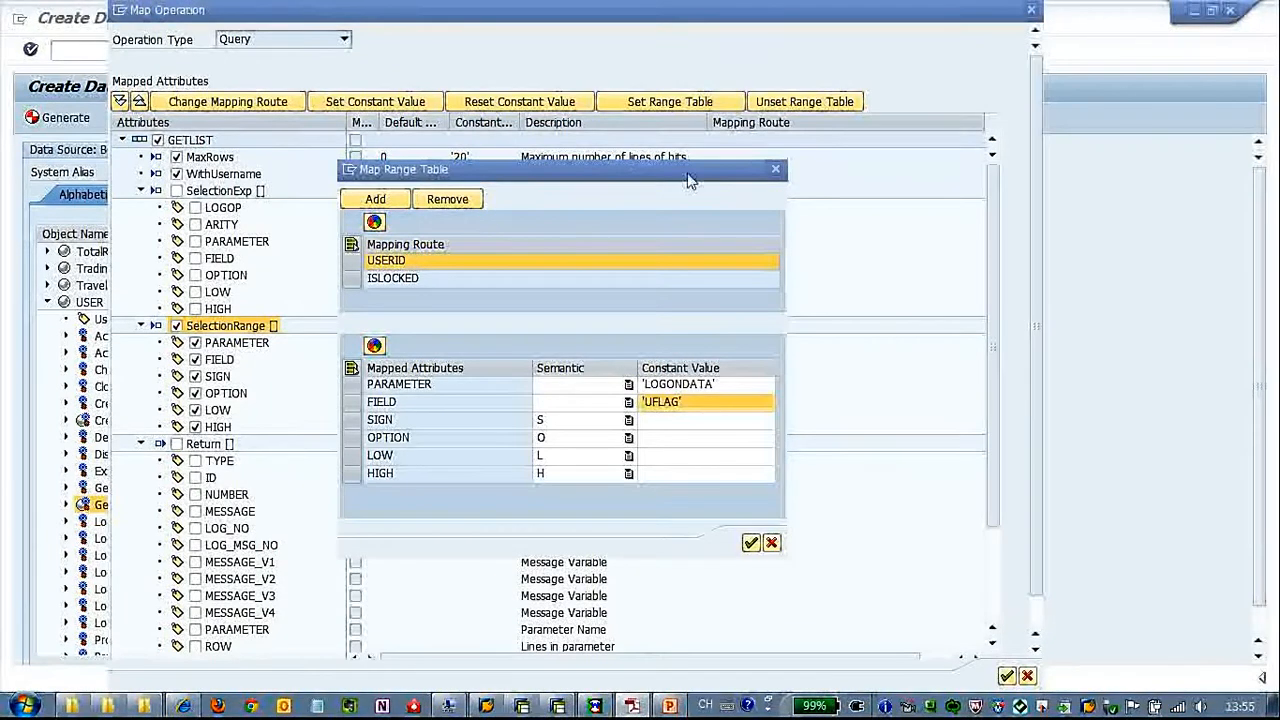
Add LASTNAME from the data model as a mapping route in the SelectionRange range table
{"action": "left_click", "coordinate": [397, 203]}
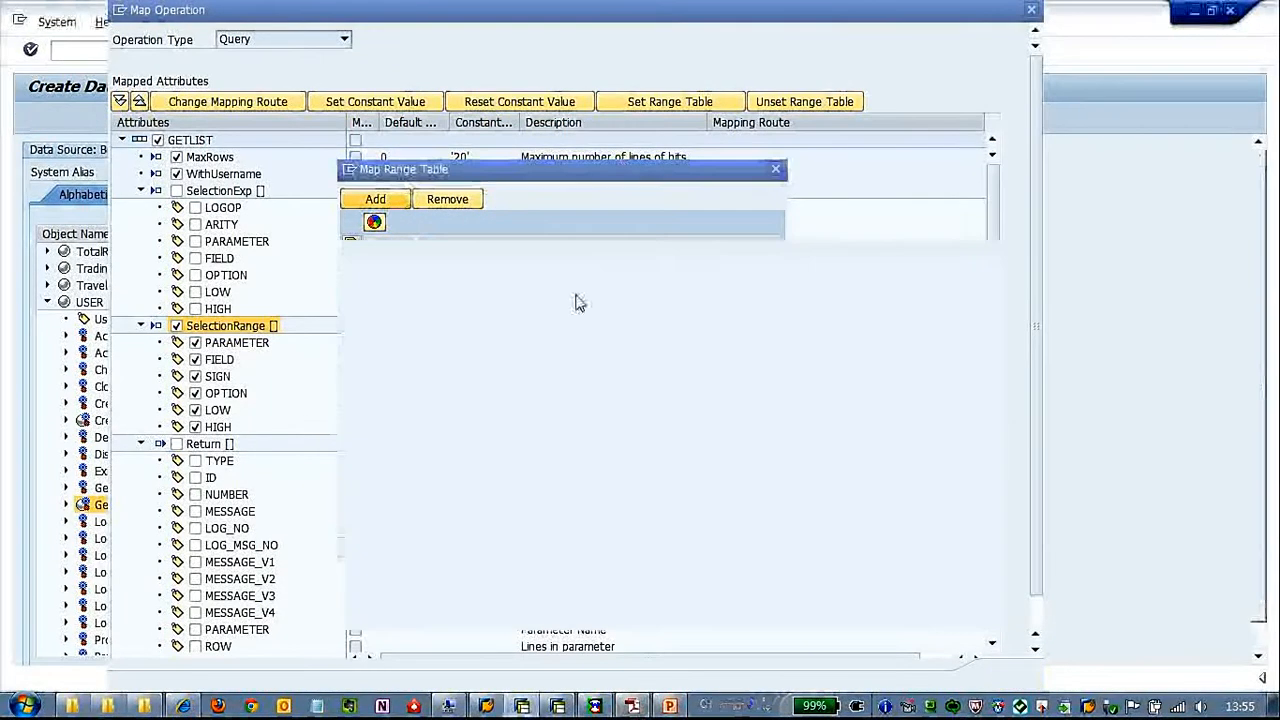
{"action": "left_click", "coordinate": [427, 318]}
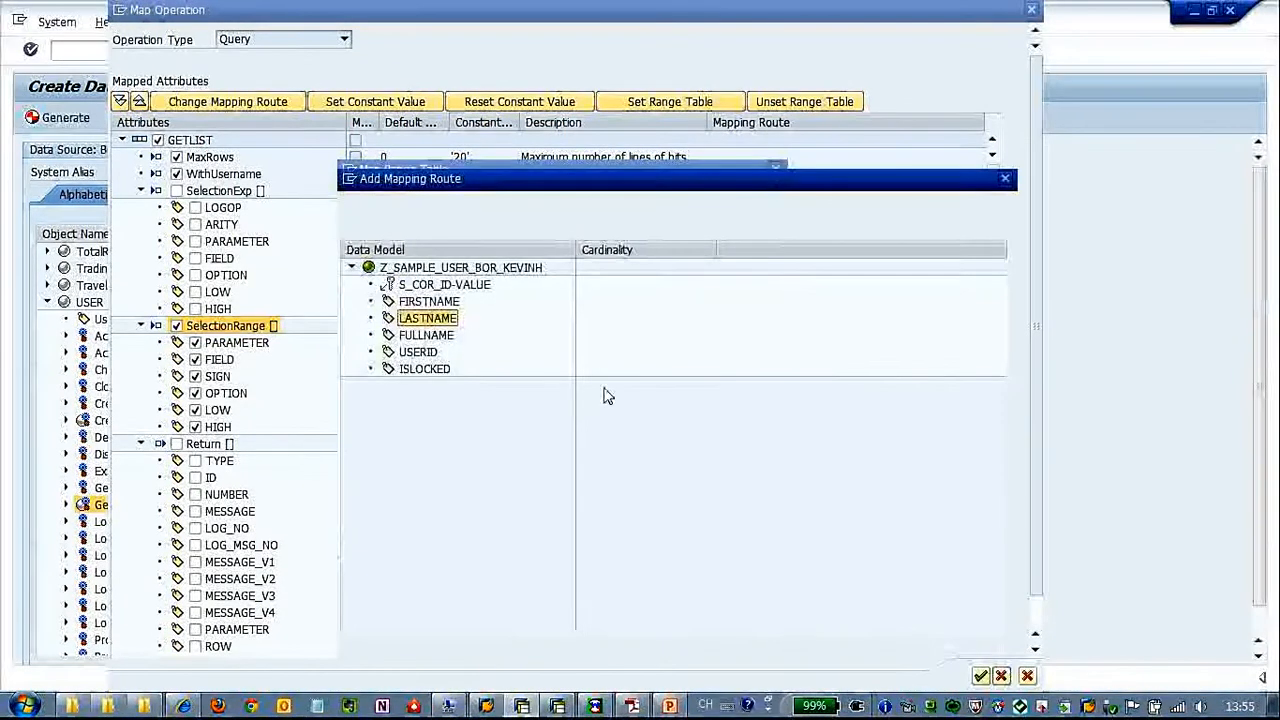
{"action": "left_click", "coordinate": [980, 677]}
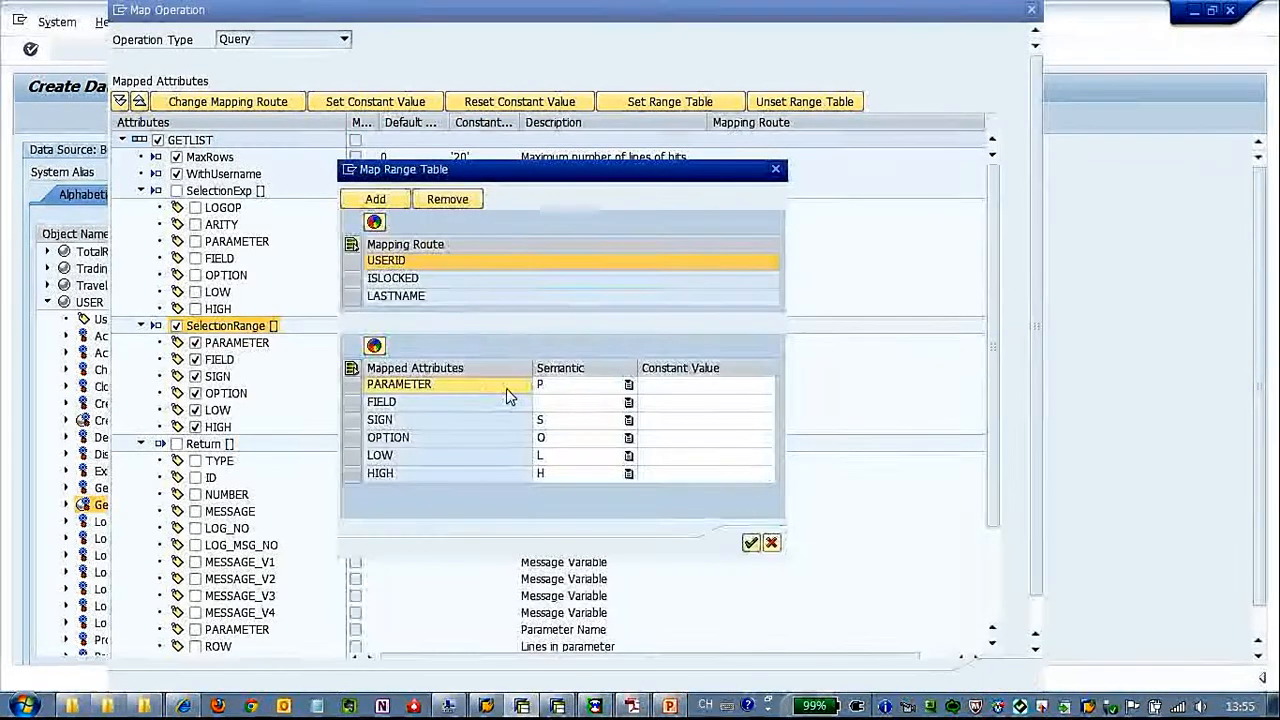
Clear the semantic of PARAMETER for the LASTNAME route and set its constant value to 'ADDRESS'
{"action": "left_click", "coordinate": [558, 386]}
{"action": "key", "text": "BackSpace"}
{"action": "left_click", "coordinate": [705, 388]}
{"action": "type", "text": "'ADDRESS'"}
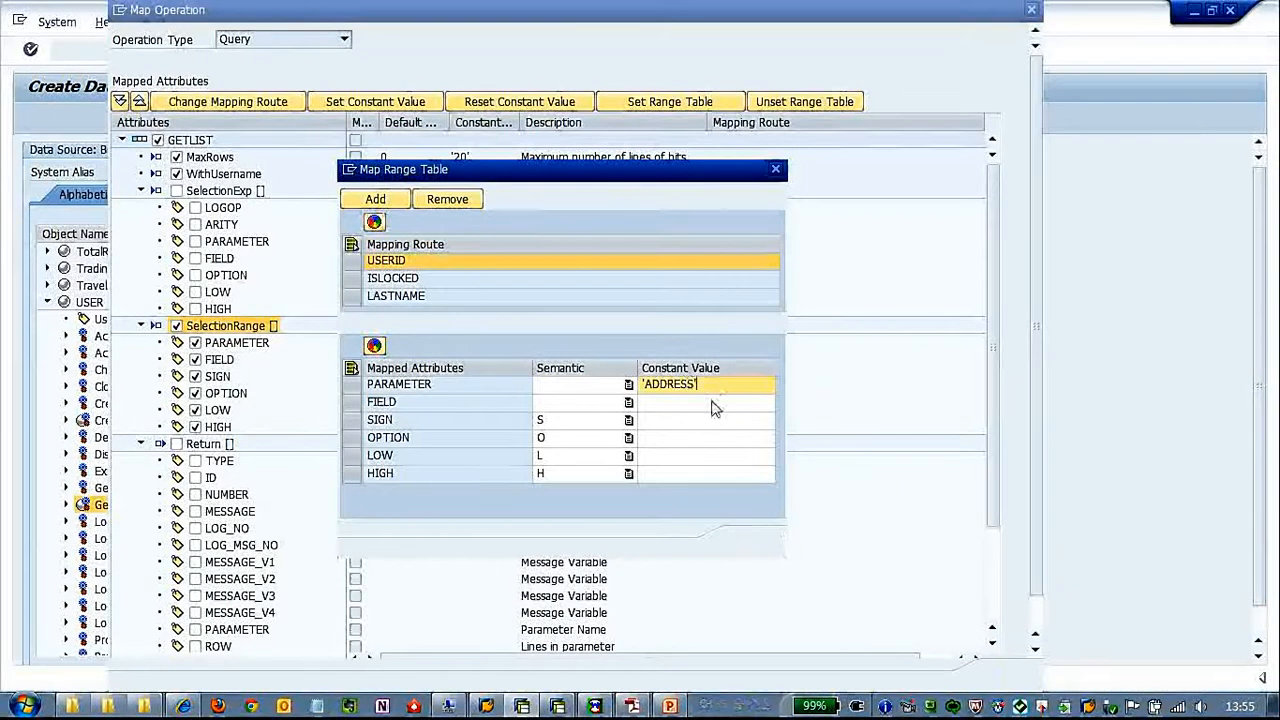
{"action": "key", "text": "Return"}
Set the constant value of FIELD for the LASTNAME route to 'LASTNAME' and complete the range table and Query mapping
{"action": "left_click", "coordinate": [703, 405]}
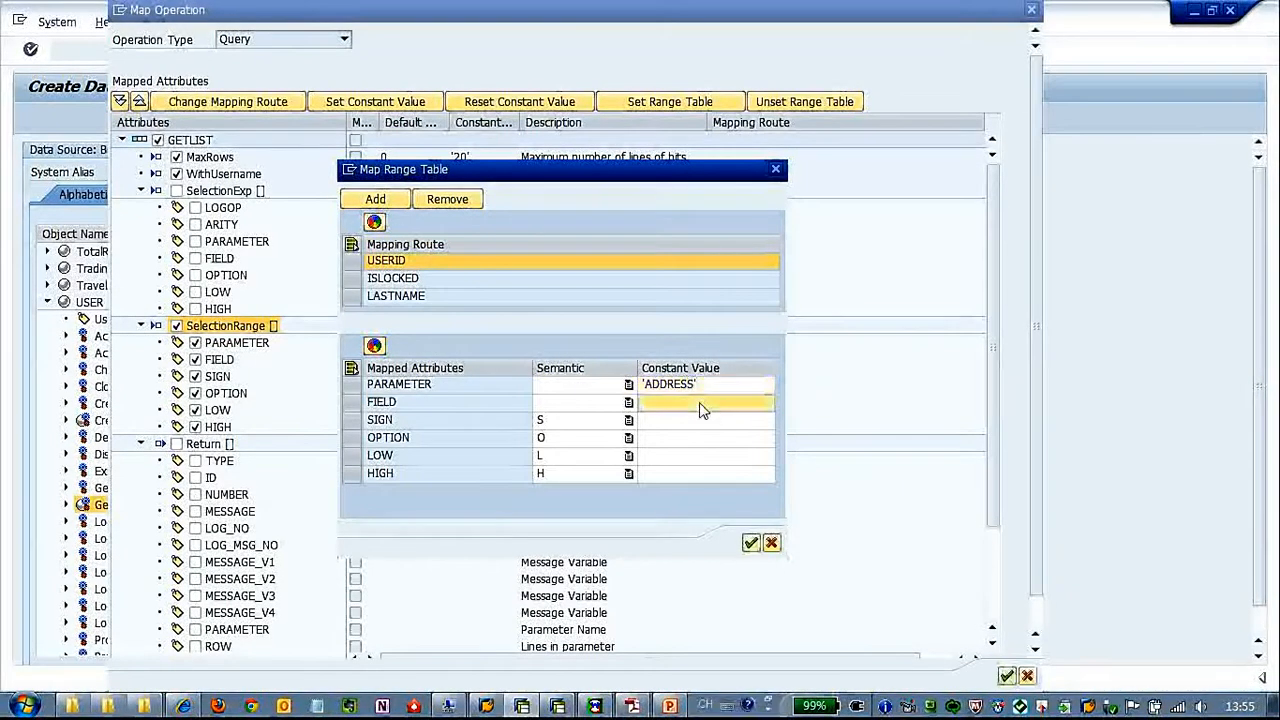
{"action": "type", "text": "'LASTNAME'"}
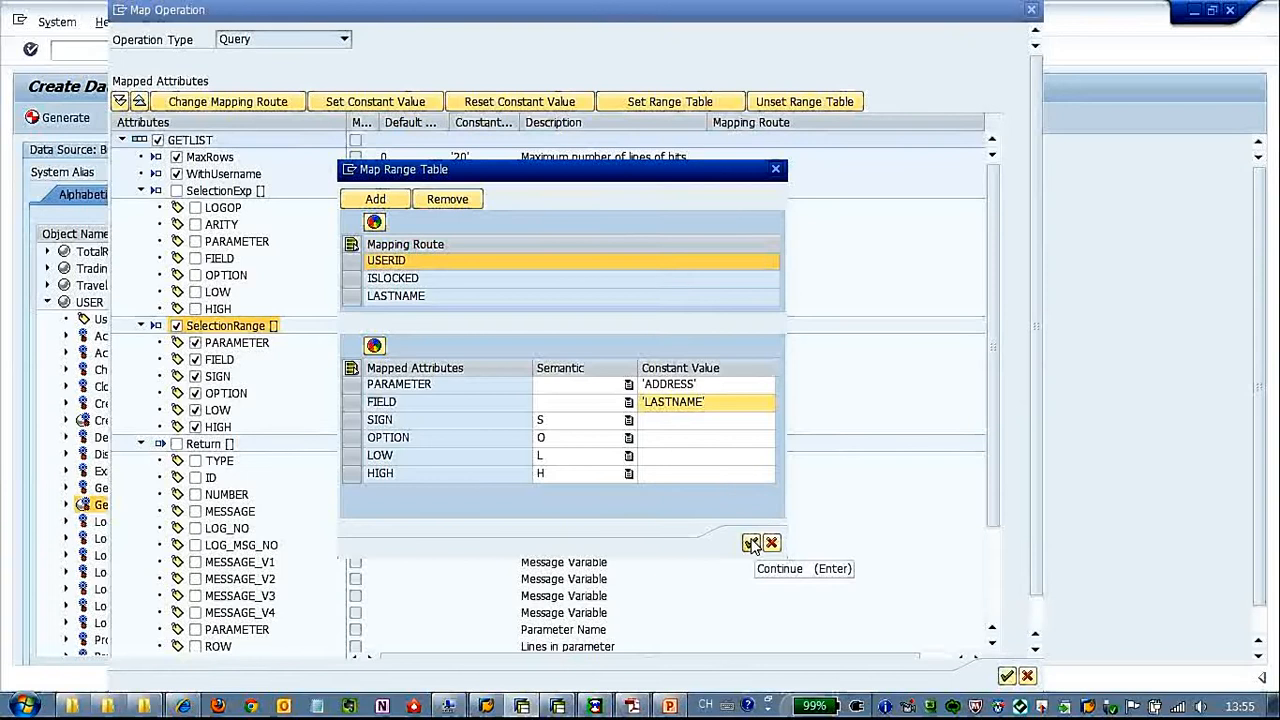
{"action": "left_click", "coordinate": [751, 543]}
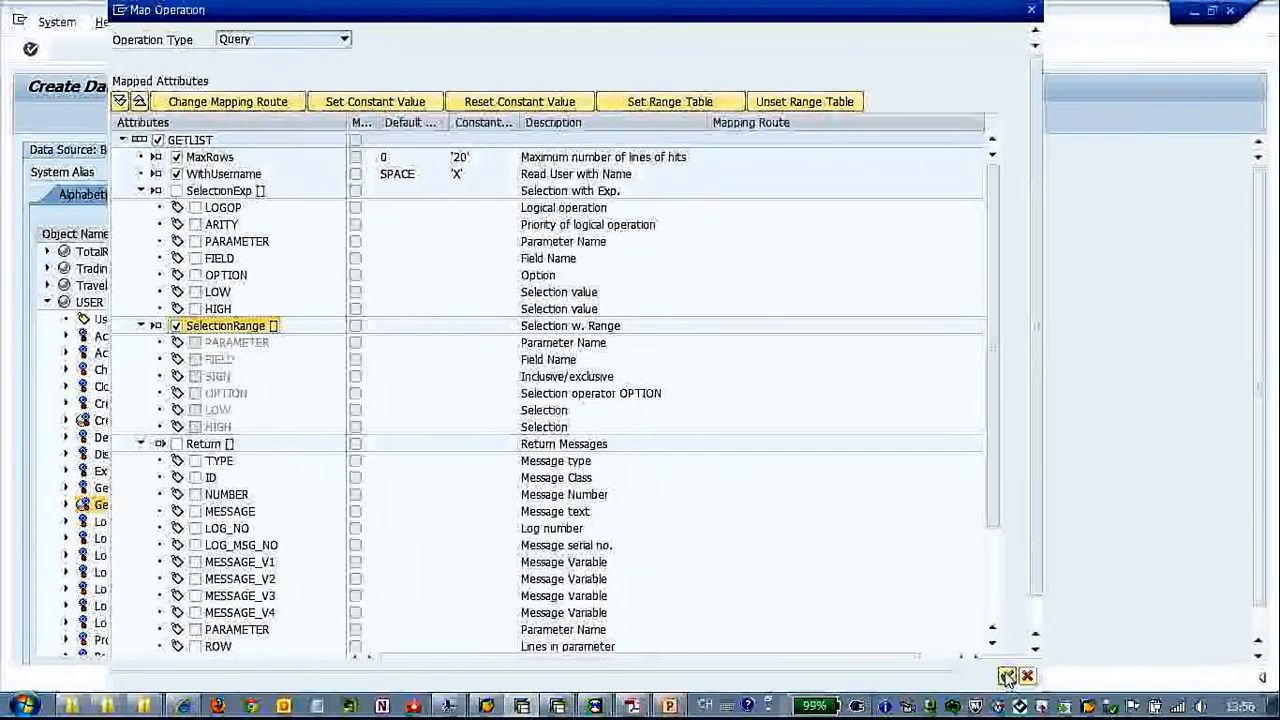
{"action": "left_click", "coordinate": [1007, 677]}
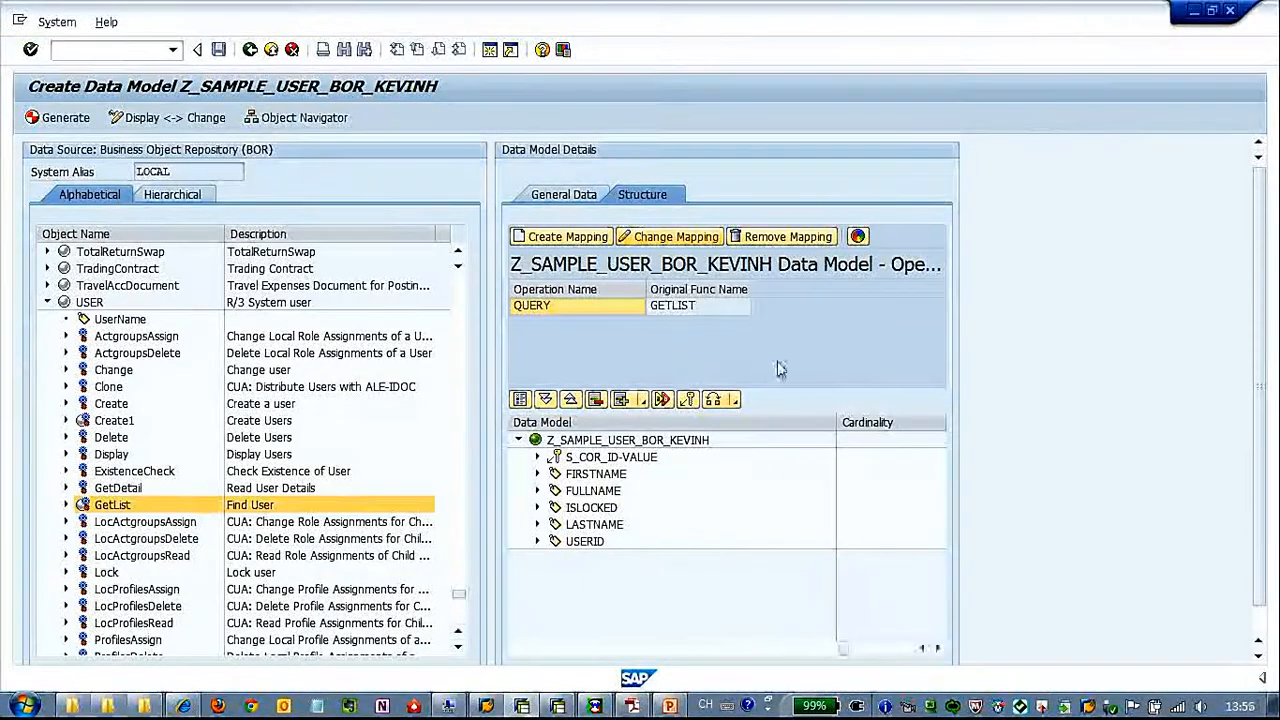
Switch to the other SAP session and display function module BAPI_USER_GETLIST in transaction se37
{"action": "left_click", "coordinate": [562, 706]}
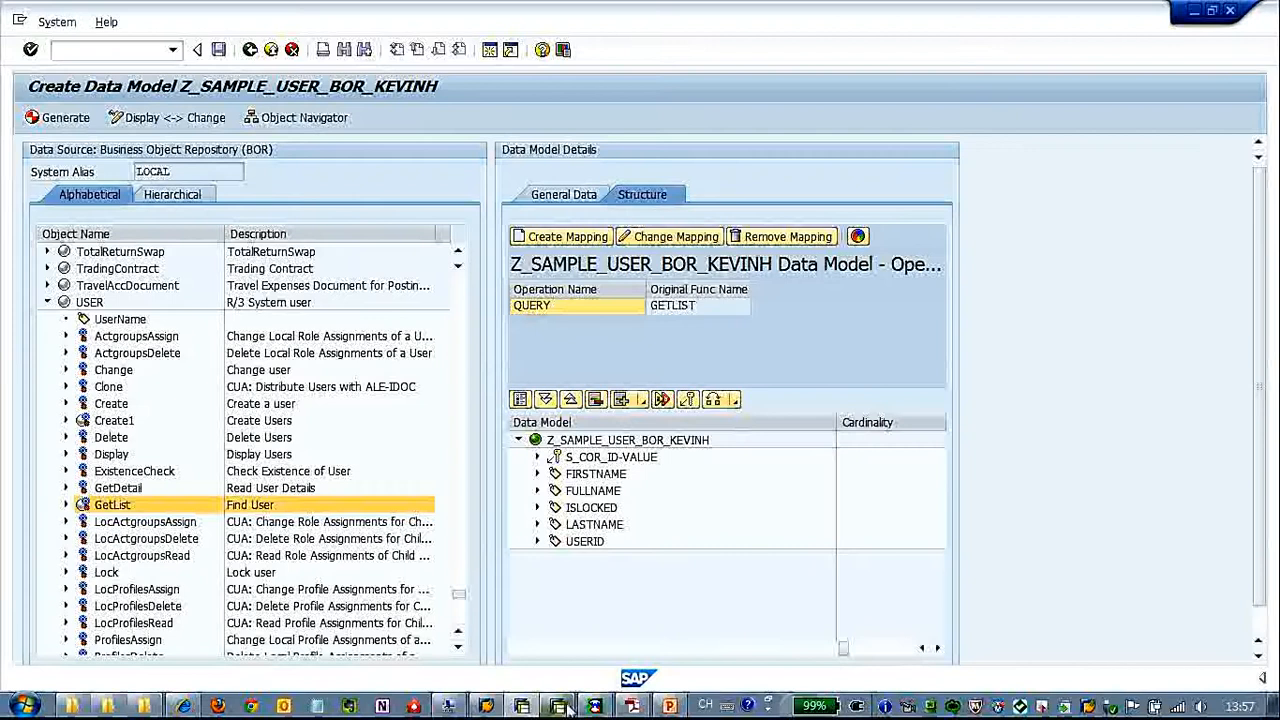
{"action": "left_click", "coordinate": [137, 52]}
{"action": "type", "text": "se"}
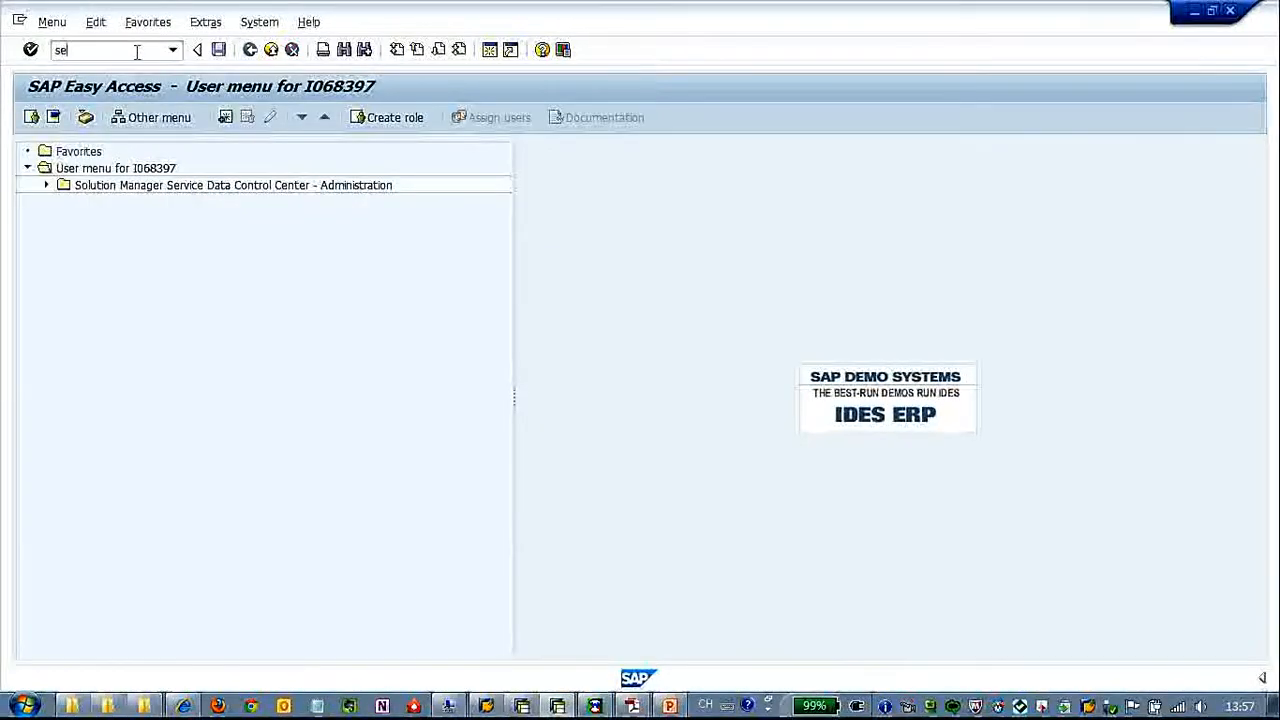
{"action": "type", "text": "37"}
{"action": "key", "text": "Return"}
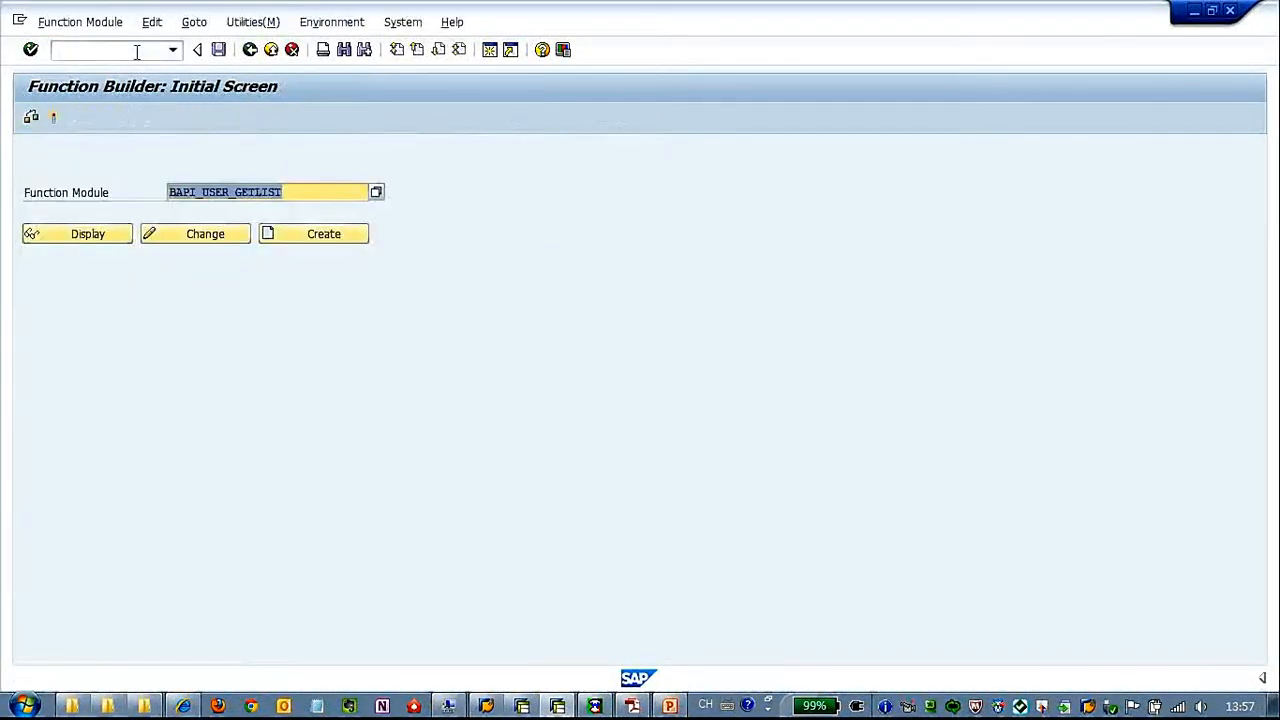
{"action": "left_click", "coordinate": [103, 243]}
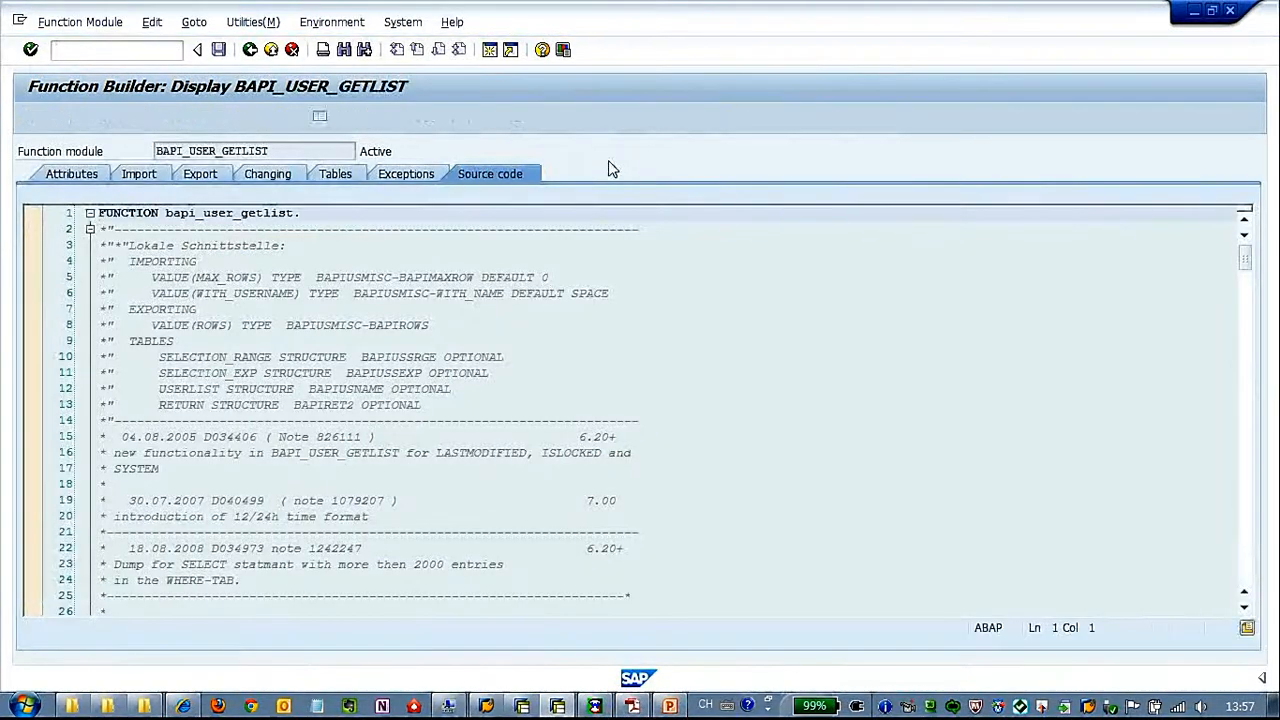
Examine the function module documentation of BAPI_USER_GETLIST for the permitted fields of the LOGONDATA, ADDRESS and ISLOCKED parameters
{"action": "left_click", "coordinate": [790, 118]}
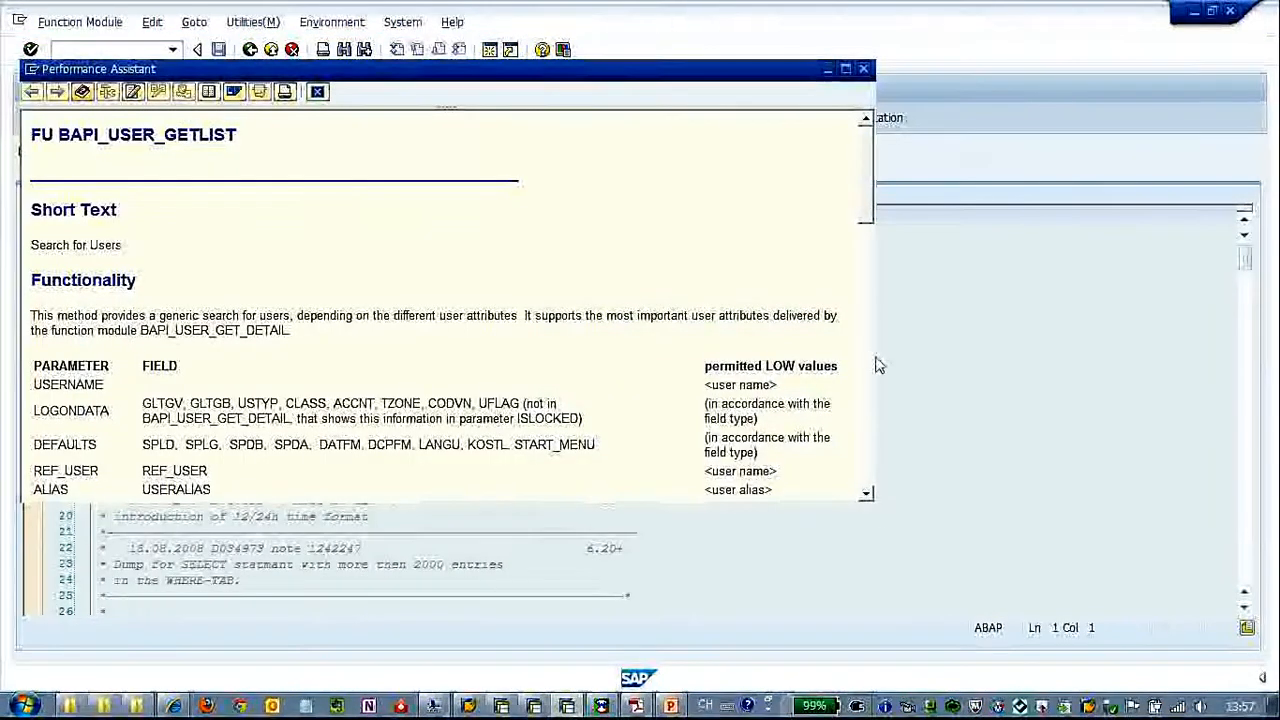
{"action": "left_click_drag", "start_coordinate": [873, 366], "coordinate": [1030, 366]}
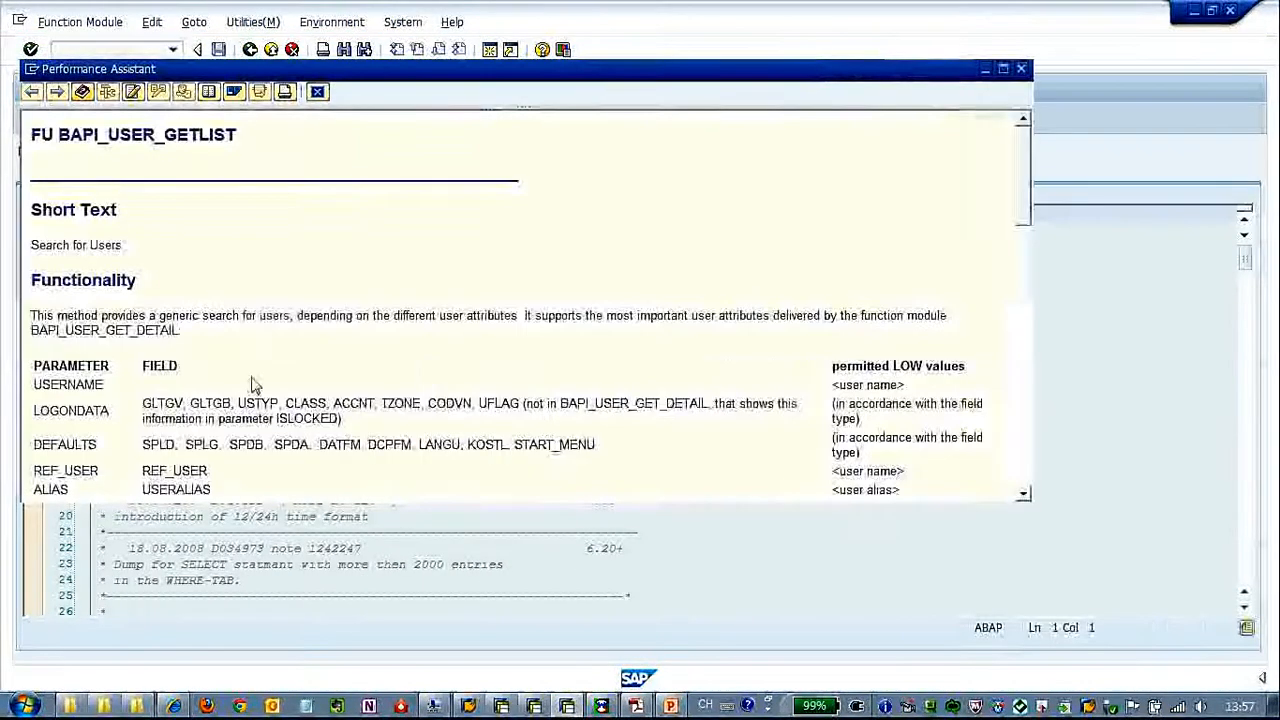
{"action": "scroll", "coordinate": [215, 380], "scroll_direction": "down", "scroll_amount": 3}
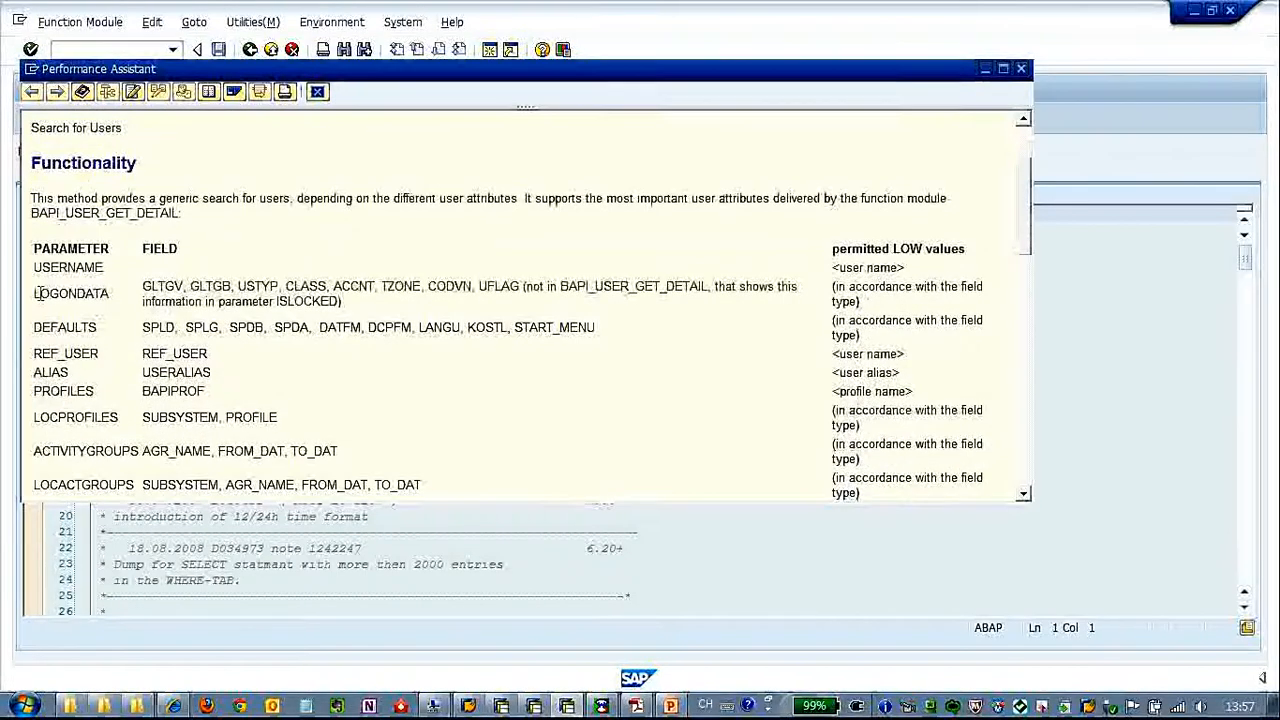
{"action": "left_click_drag", "start_coordinate": [34, 292], "coordinate": [437, 300]}
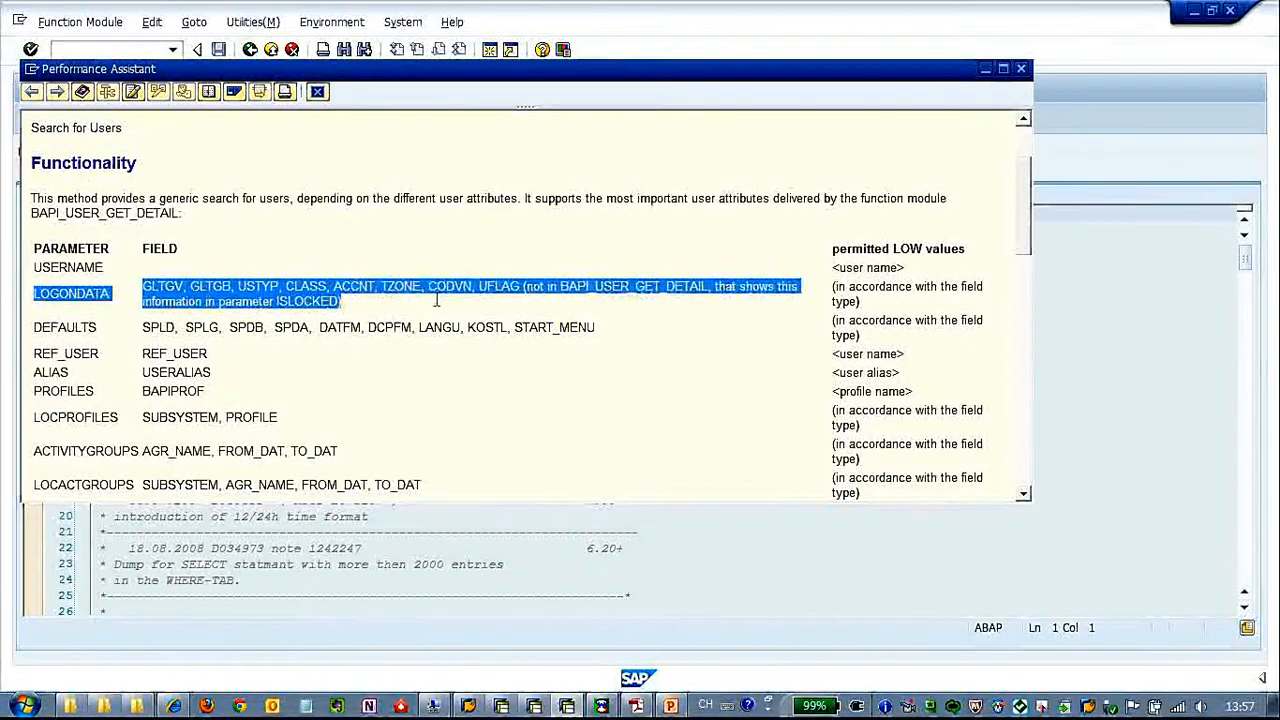
{"action": "left_click", "coordinate": [437, 300]}
{"action": "scroll", "coordinate": [308, 362], "scroll_direction": "down", "scroll_amount": 4}
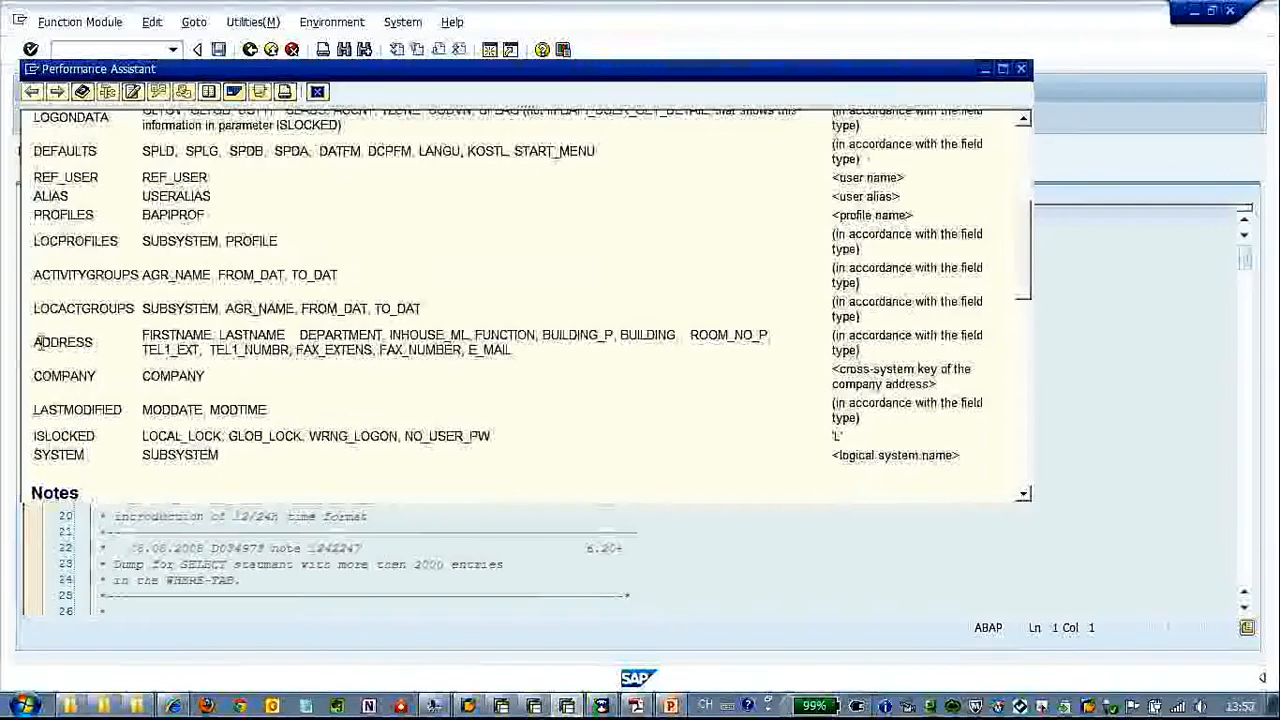
{"action": "left_click_drag", "start_coordinate": [34, 341], "coordinate": [534, 357]}
{"action": "left_click", "coordinate": [537, 357]}
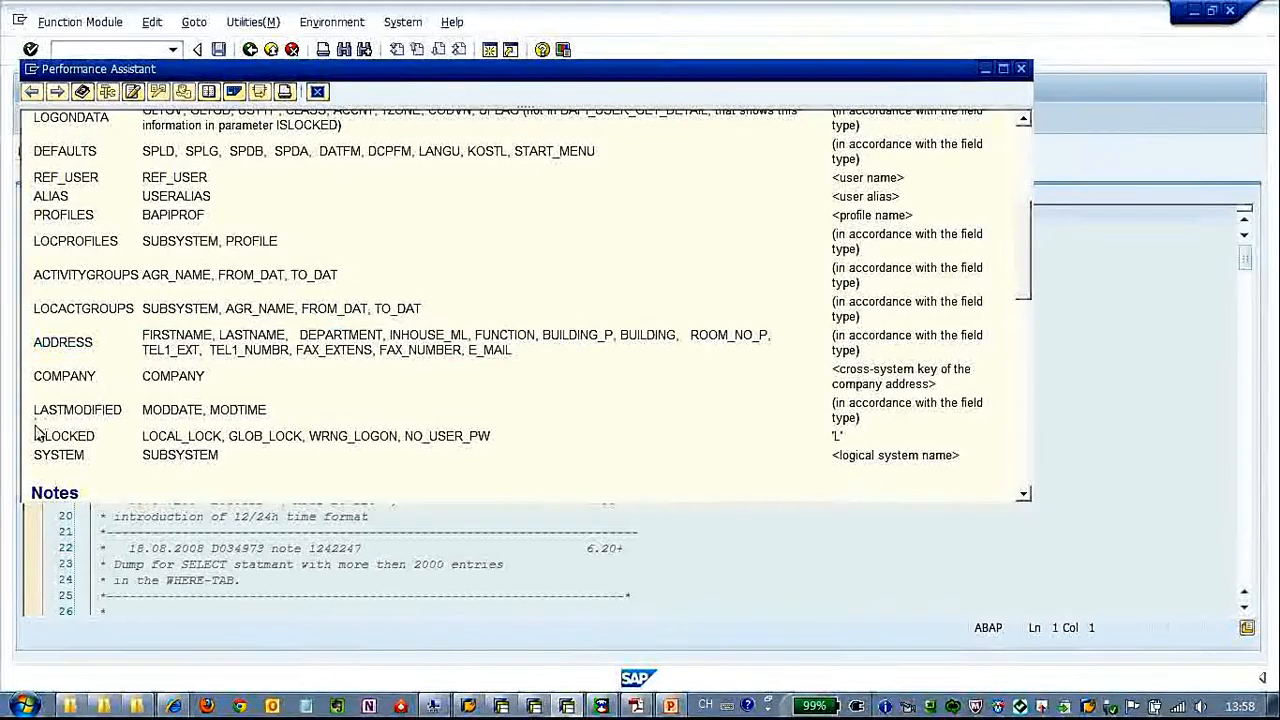
{"action": "left_click_drag", "start_coordinate": [36, 436], "coordinate": [520, 441]}
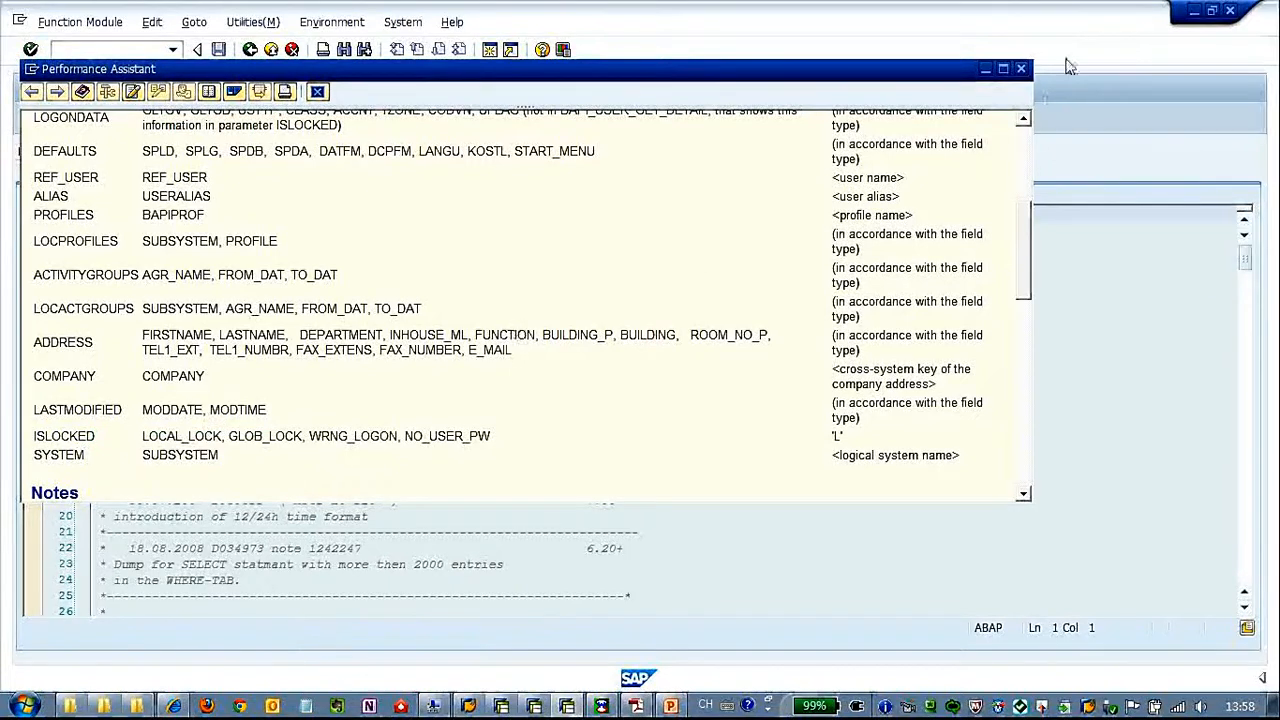
Return from the BAPI_USER_GETLIST documentation to the data model session and generate the data model with its Query mapping
{"action": "left_click", "coordinate": [988, 70]}
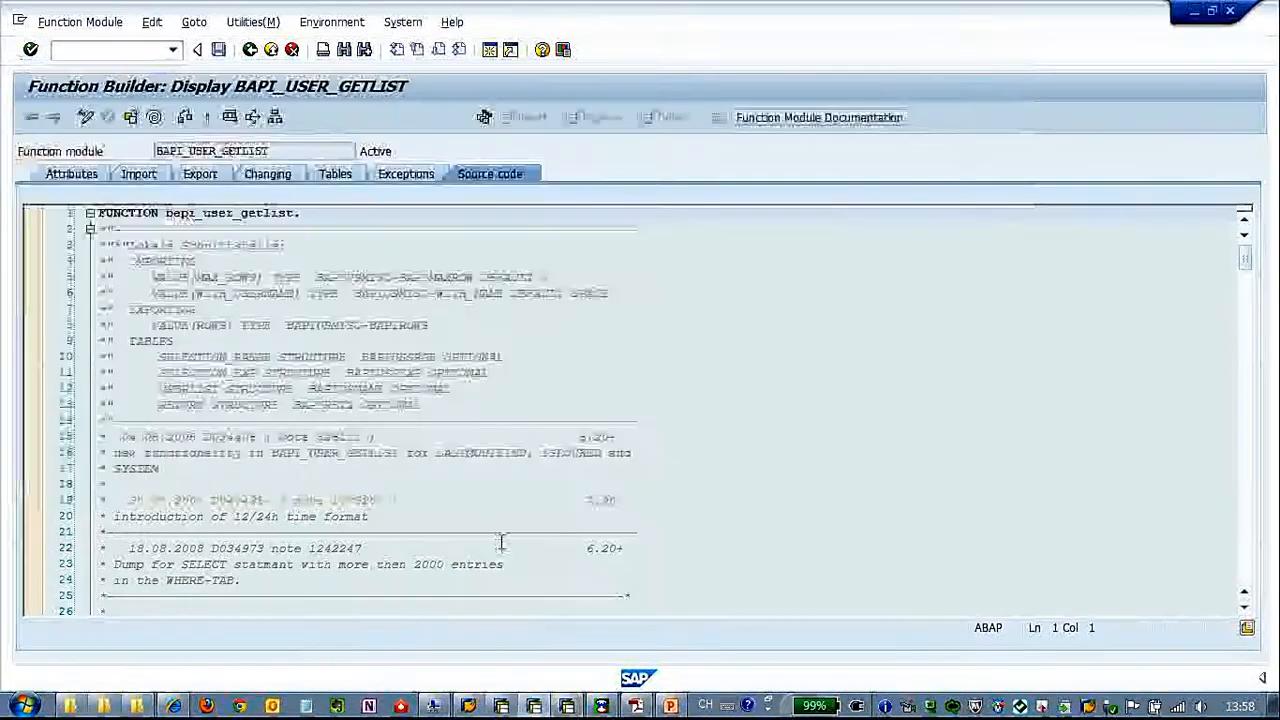
{"action": "left_click", "coordinate": [503, 706]}
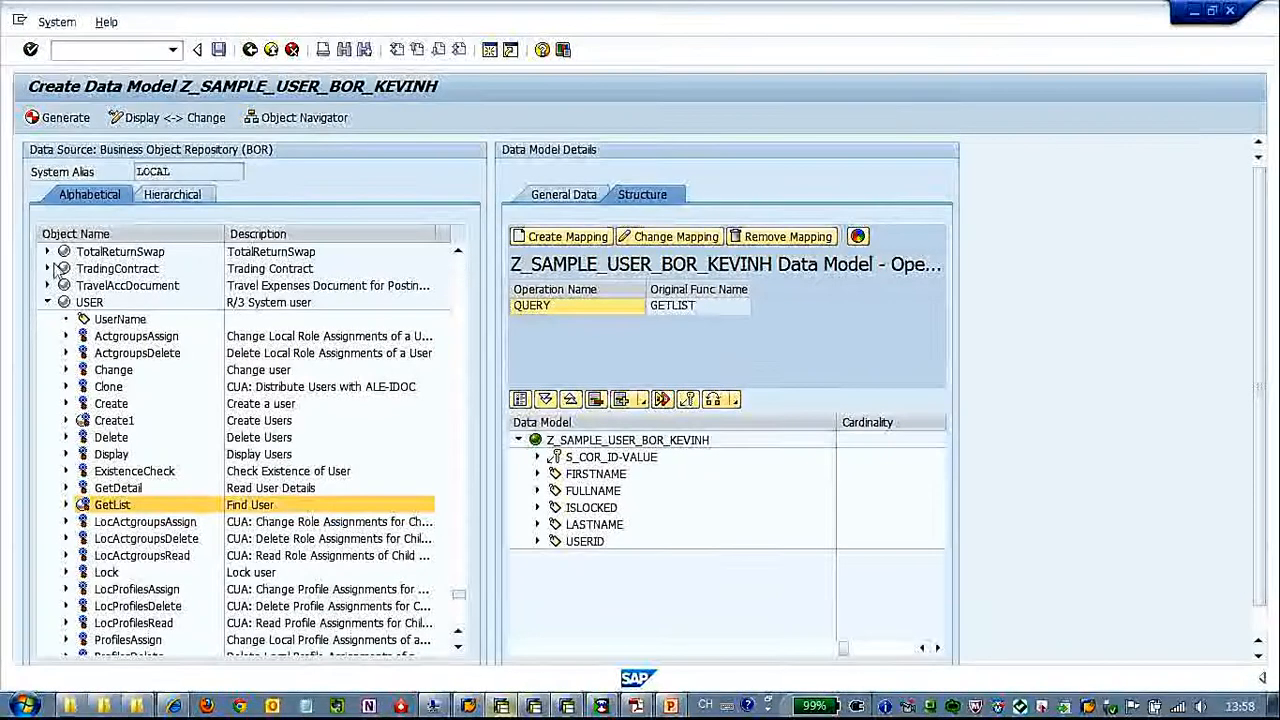
{"action": "left_click", "coordinate": [50, 117]}
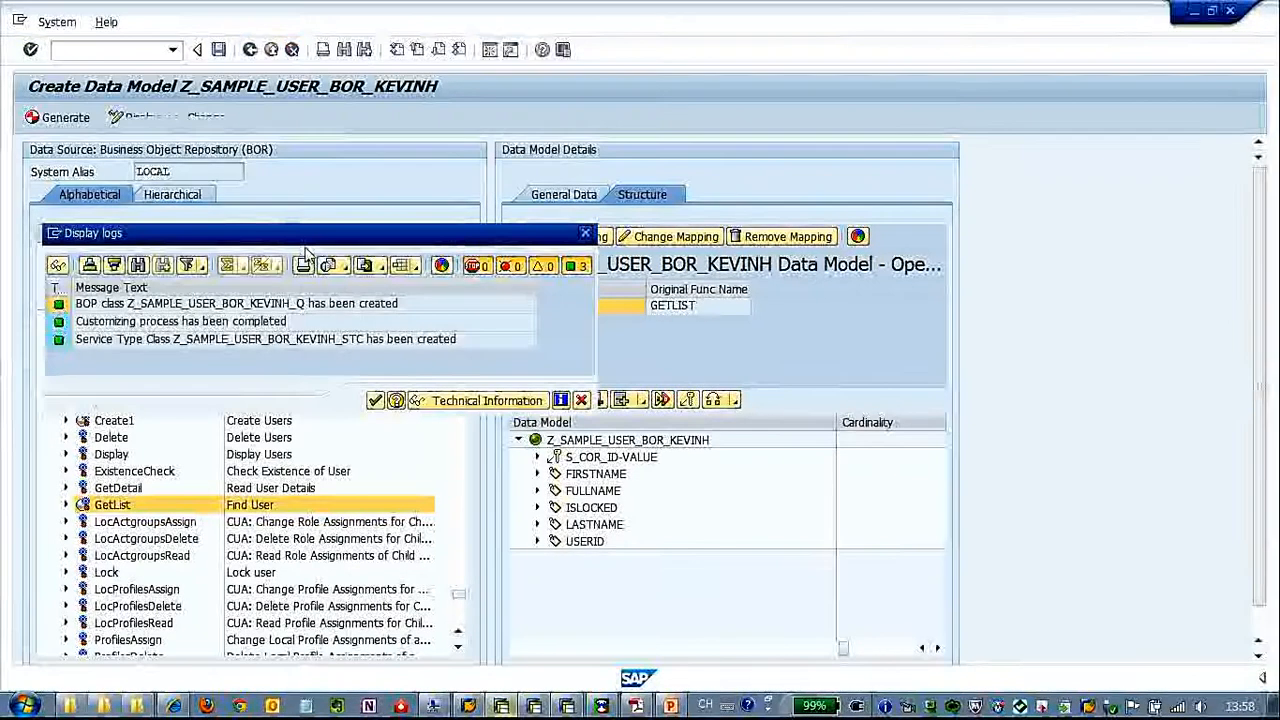
{"action": "left_click", "coordinate": [375, 400]}
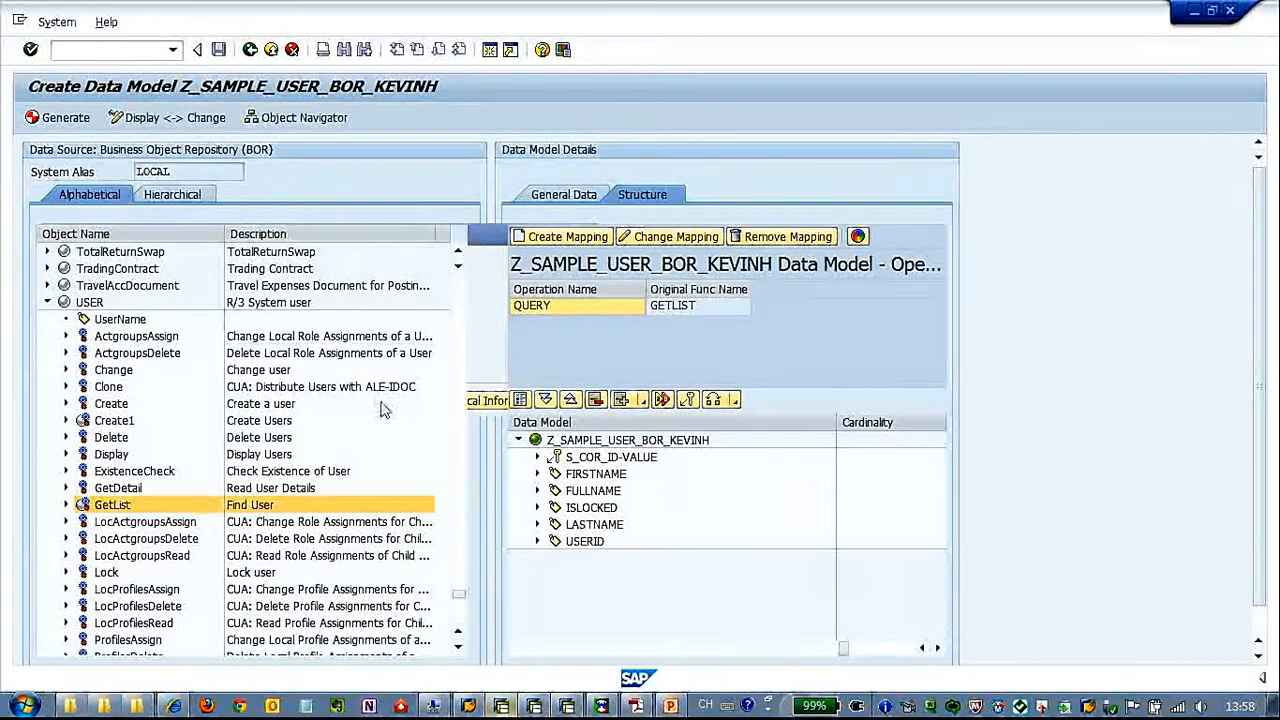
{"action": "left_click", "coordinate": [302, 121]}
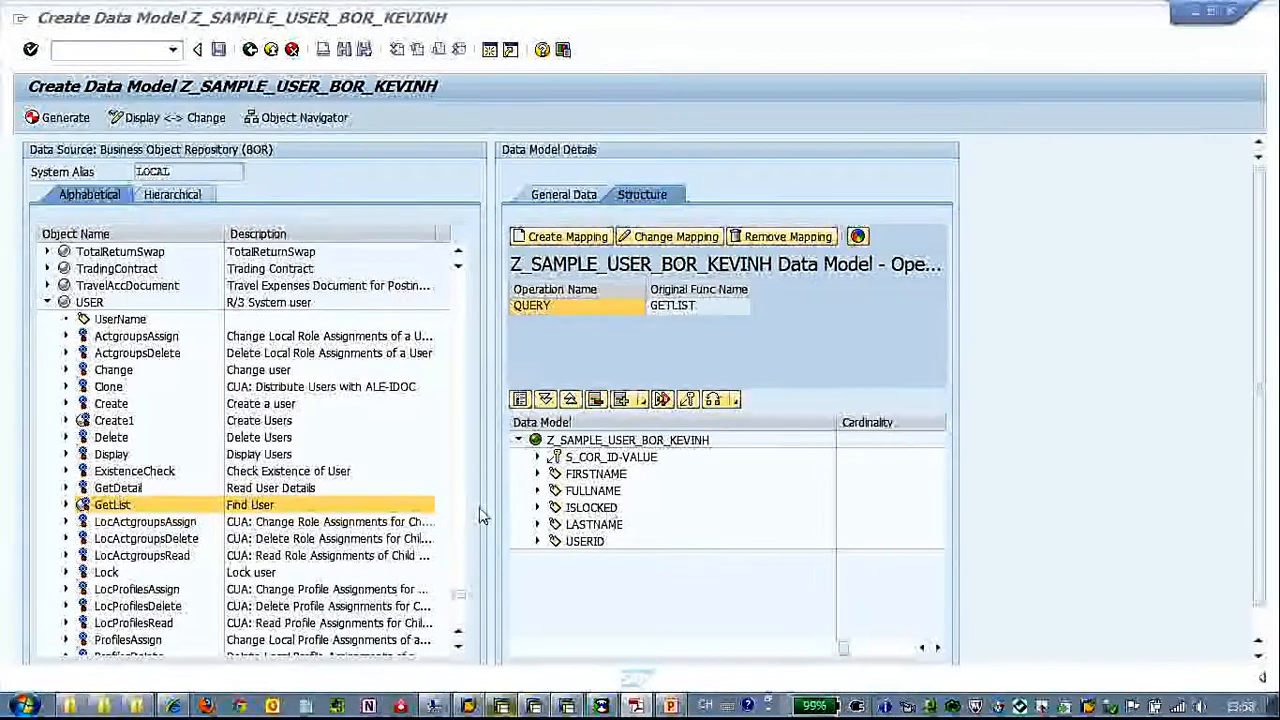
Create a mapping for the USER method GetDetail with operation type Read
{"action": "left_click", "coordinate": [136, 489]}
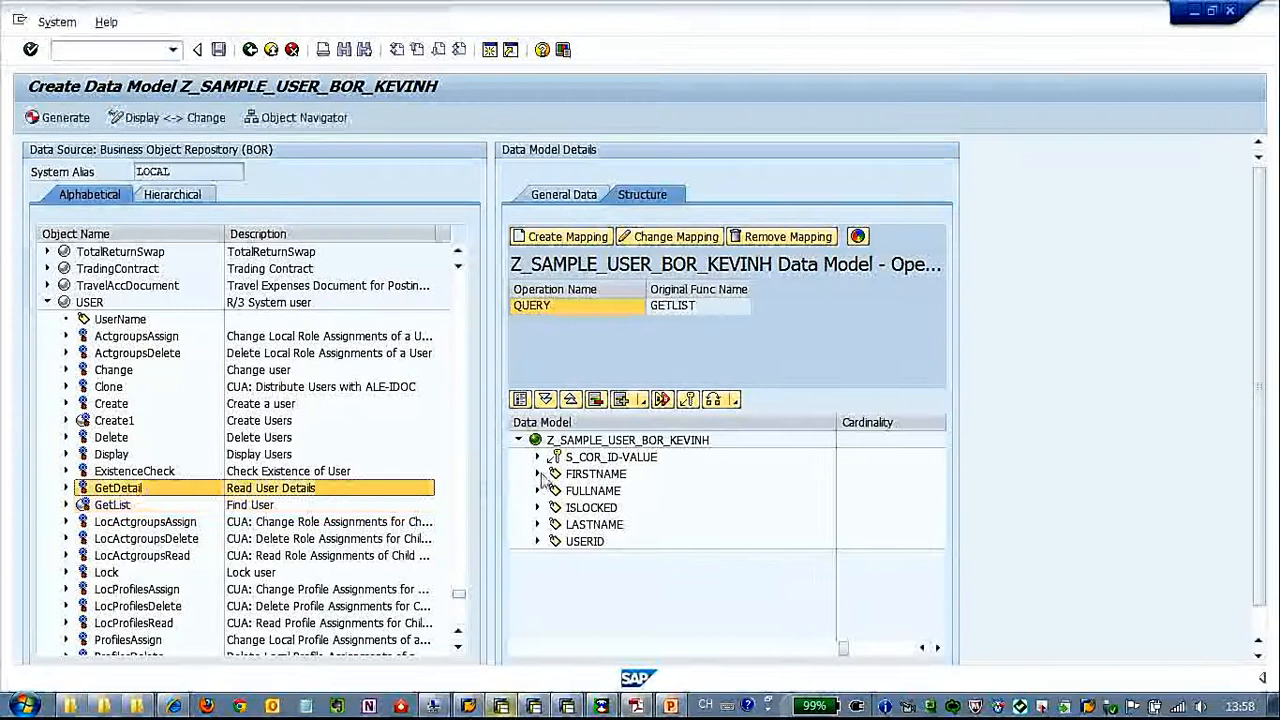
{"action": "left_click", "coordinate": [600, 242]}
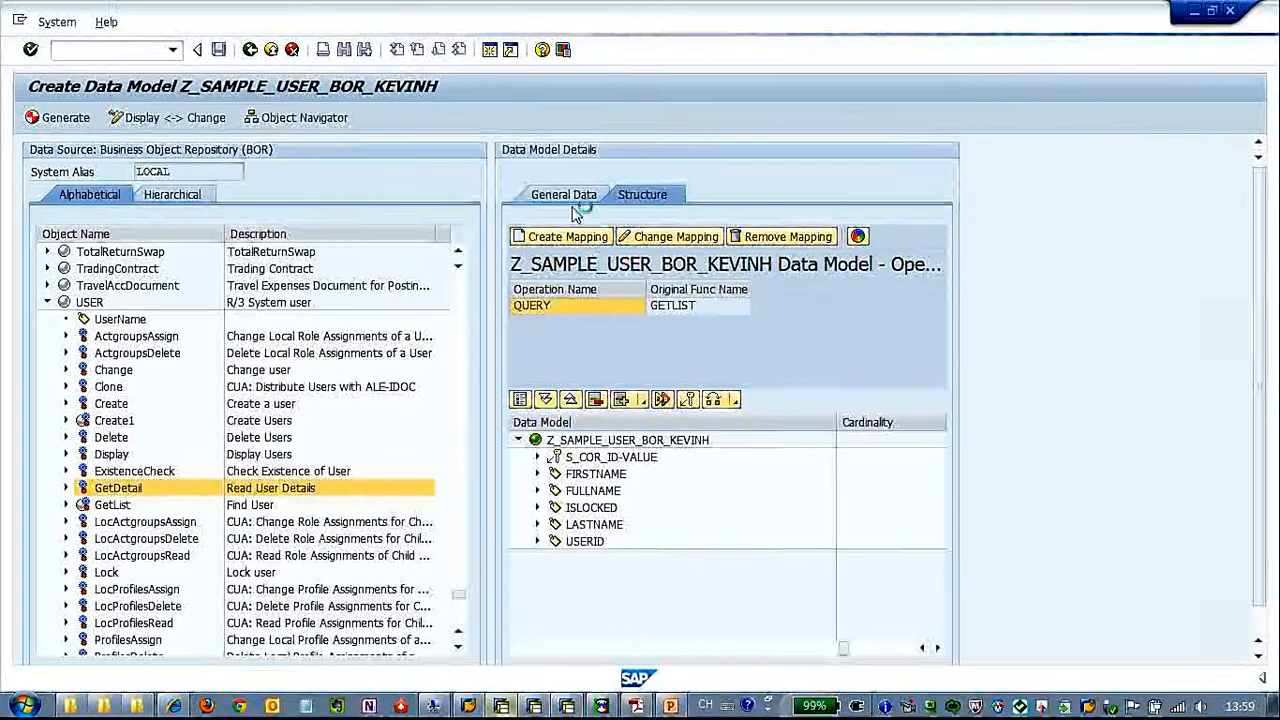
{"action": "left_click", "coordinate": [343, 40]}
{"action": "left_click", "coordinate": [334, 56]}
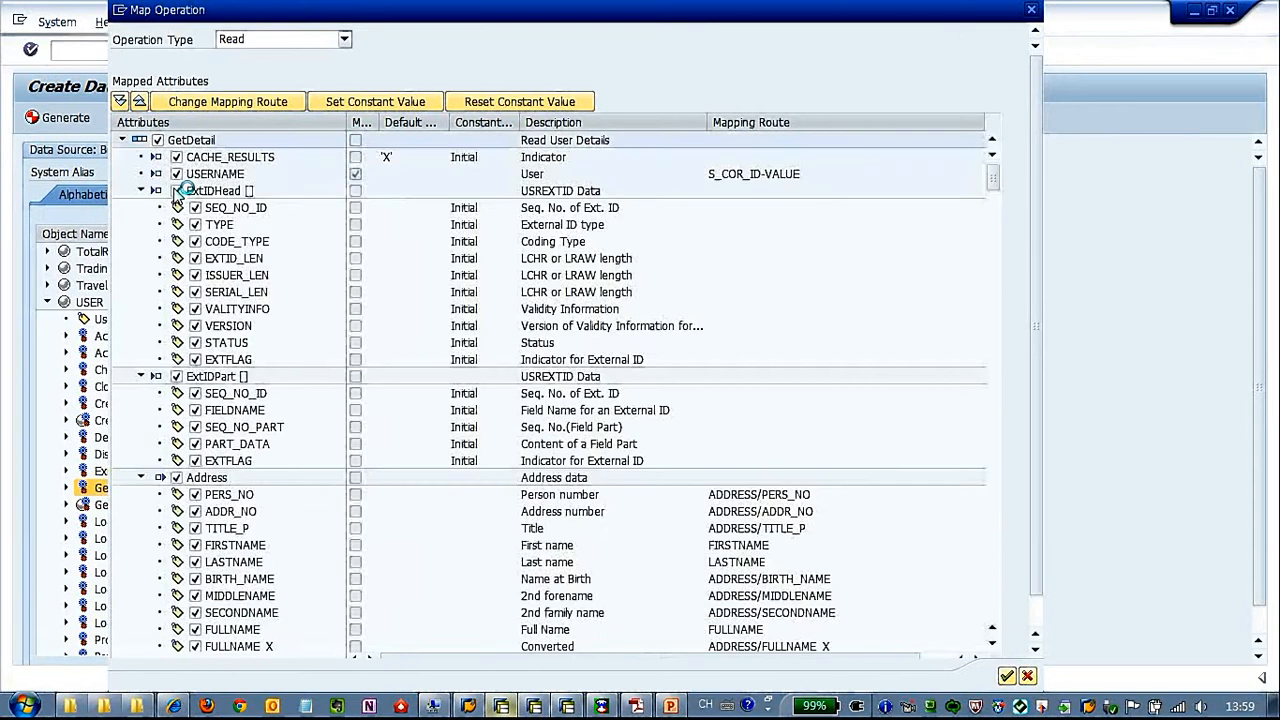
Deselect all GetDetail attributes, including the mandatory ones, and reselect only the inputs CACHE_RESULTS and USERNAME
{"action": "left_click", "coordinate": [157, 140]}
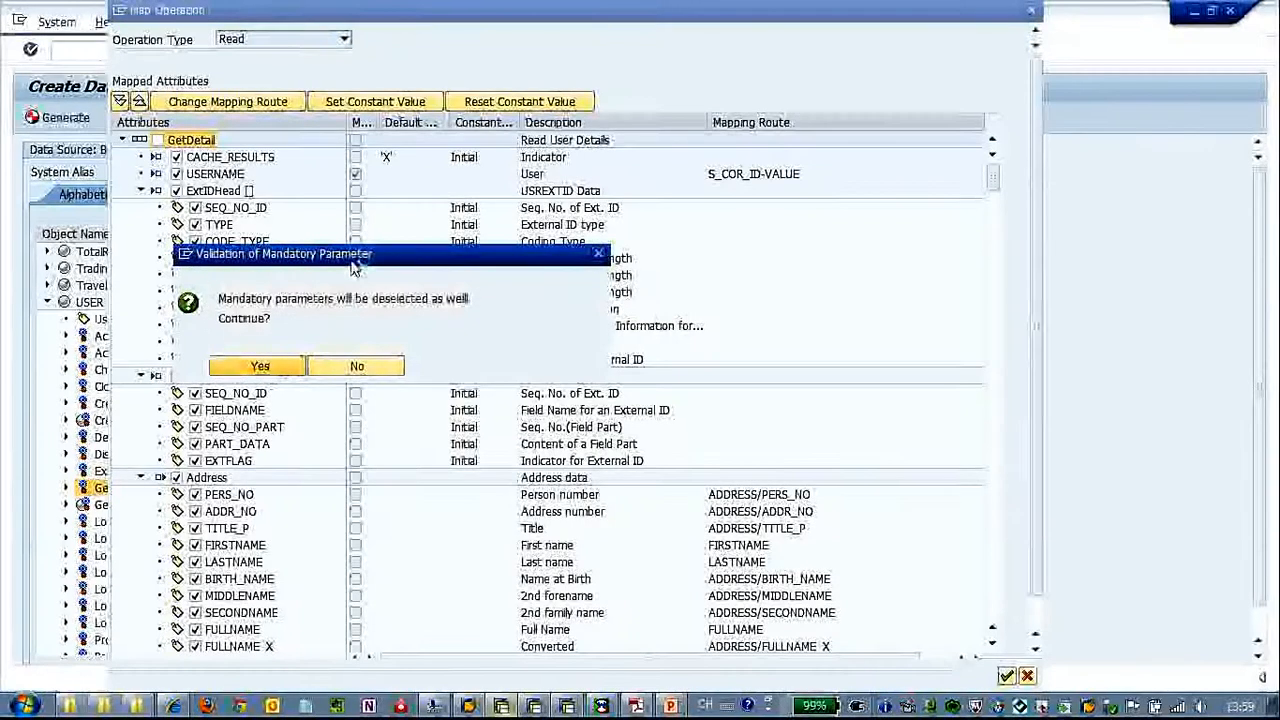
{"action": "left_click", "coordinate": [284, 368]}
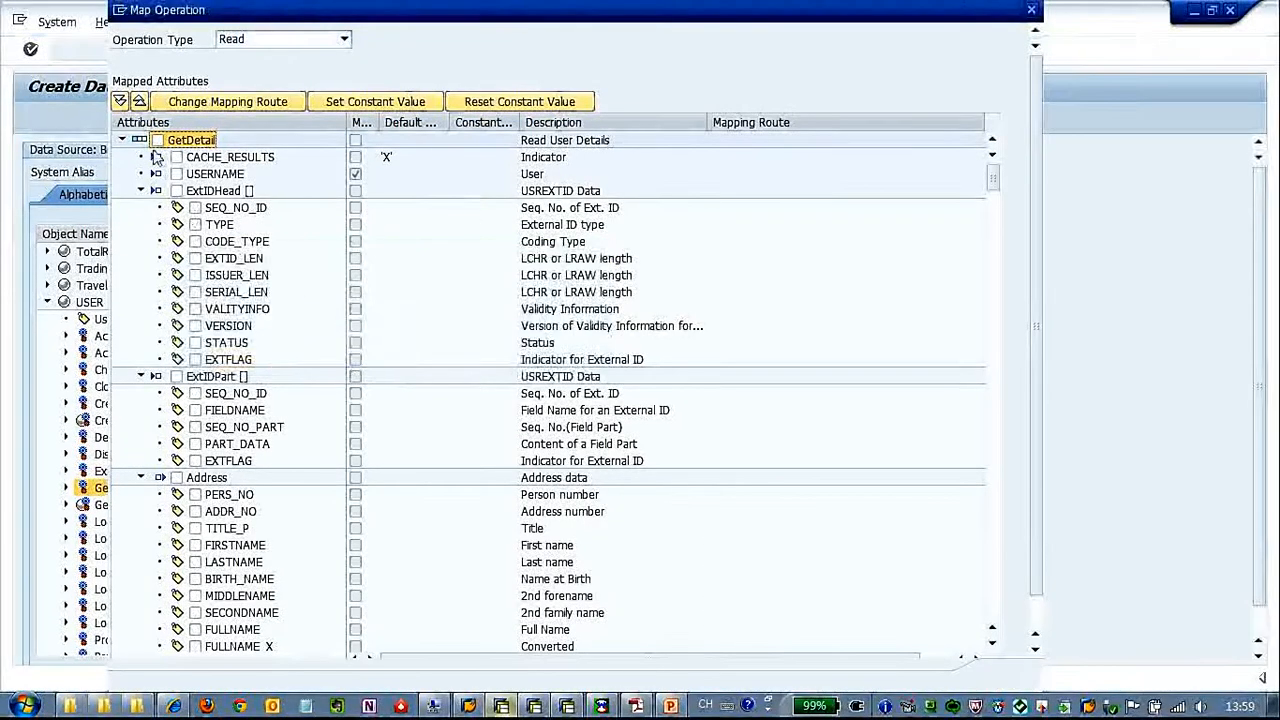
{"action": "left_click", "coordinate": [139, 101]}
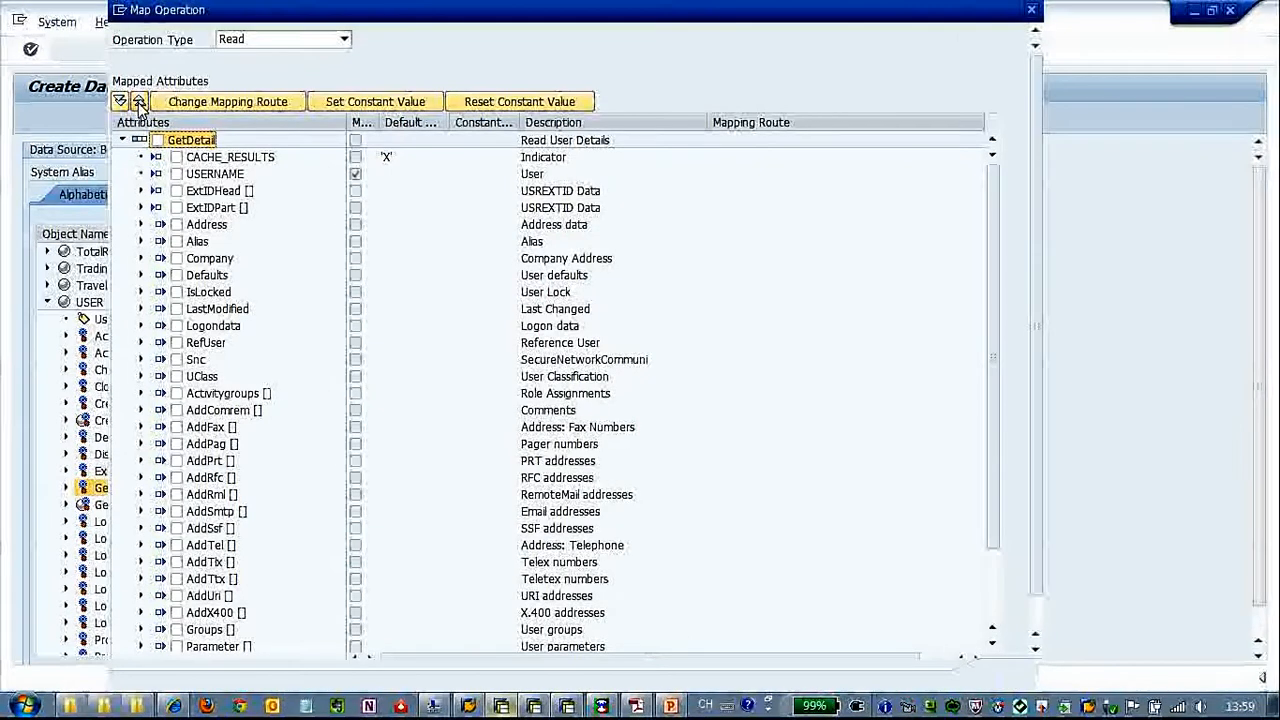
{"action": "left_click", "coordinate": [119, 102]}
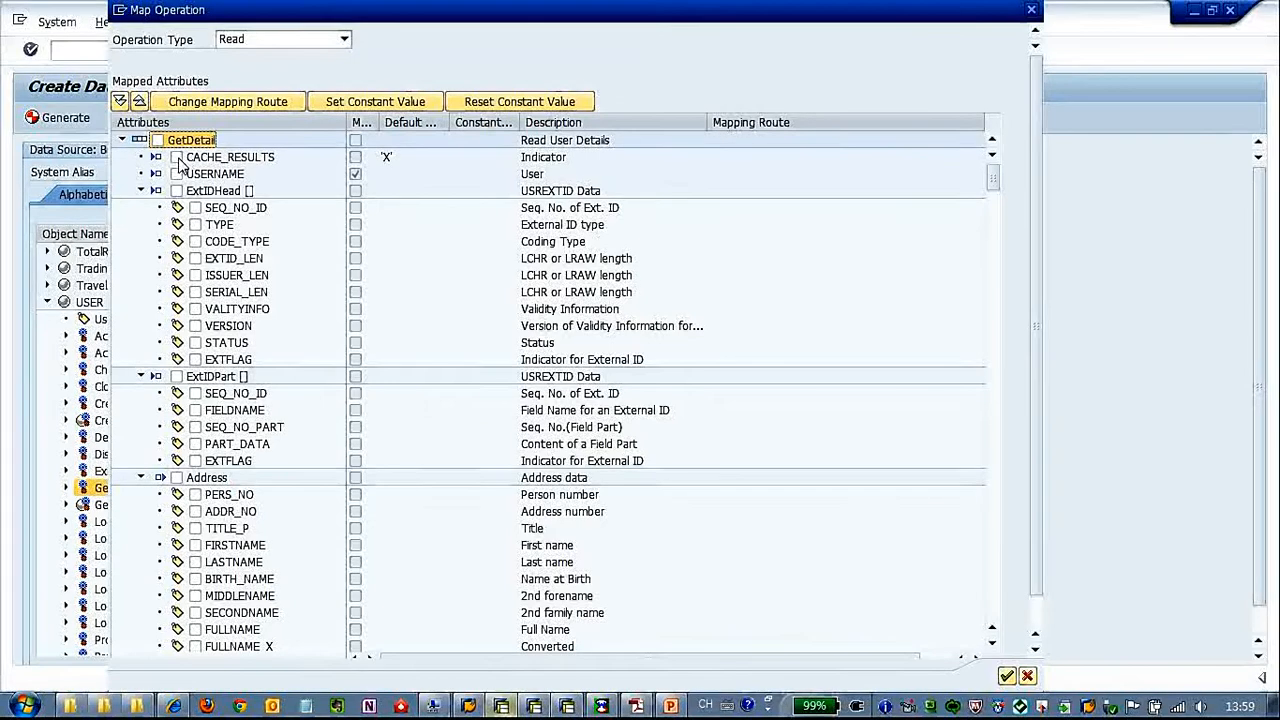
{"action": "key", "text": "alt+Tab"}
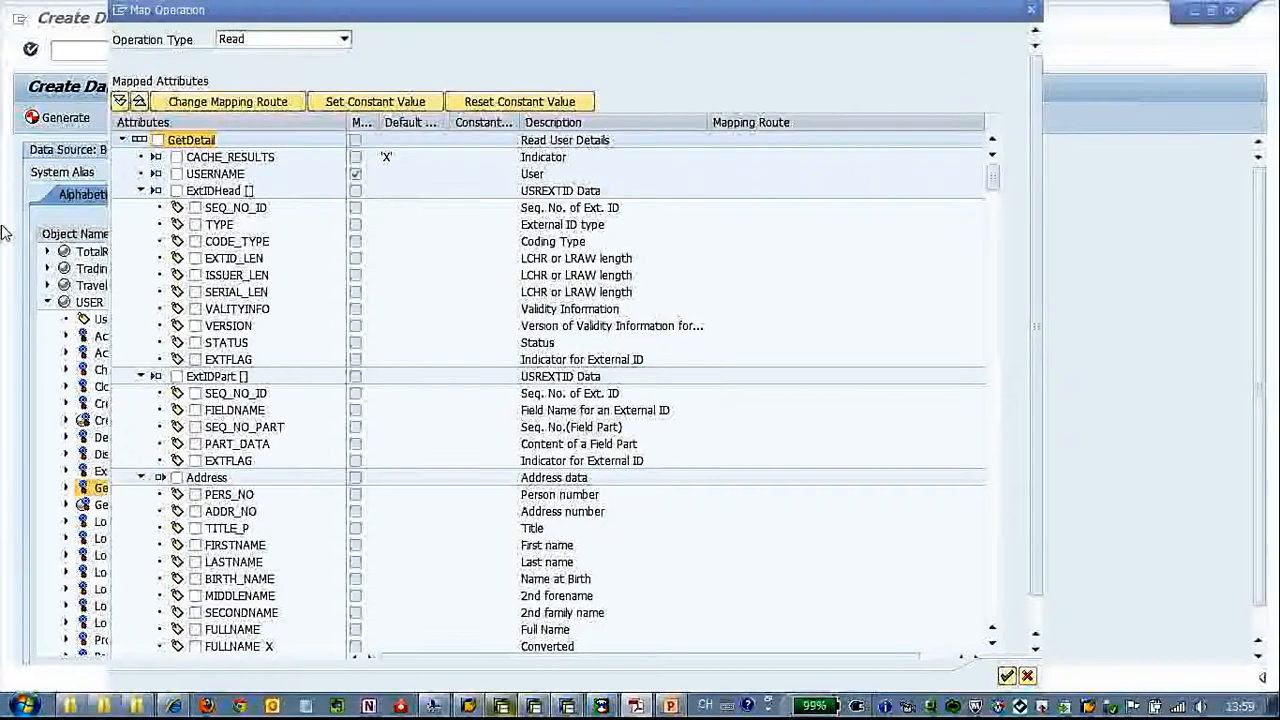
{"action": "left_click", "coordinate": [178, 158]}
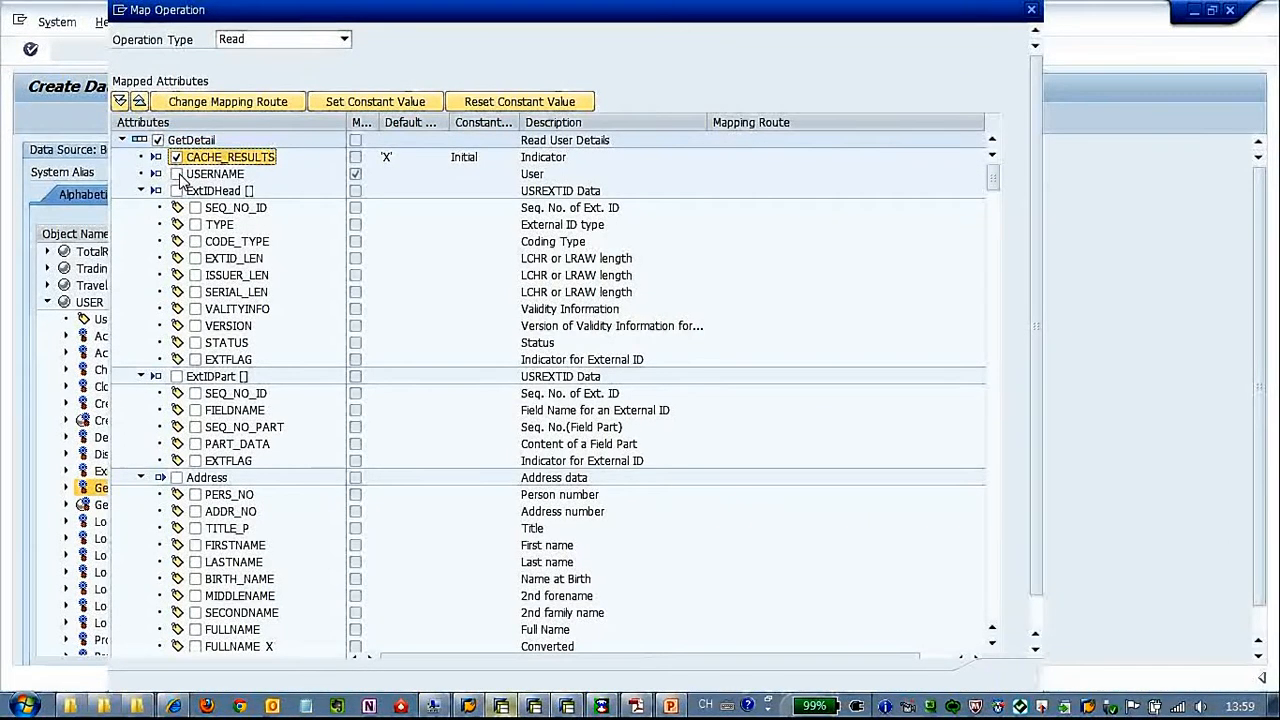
{"action": "left_click", "coordinate": [177, 174]}
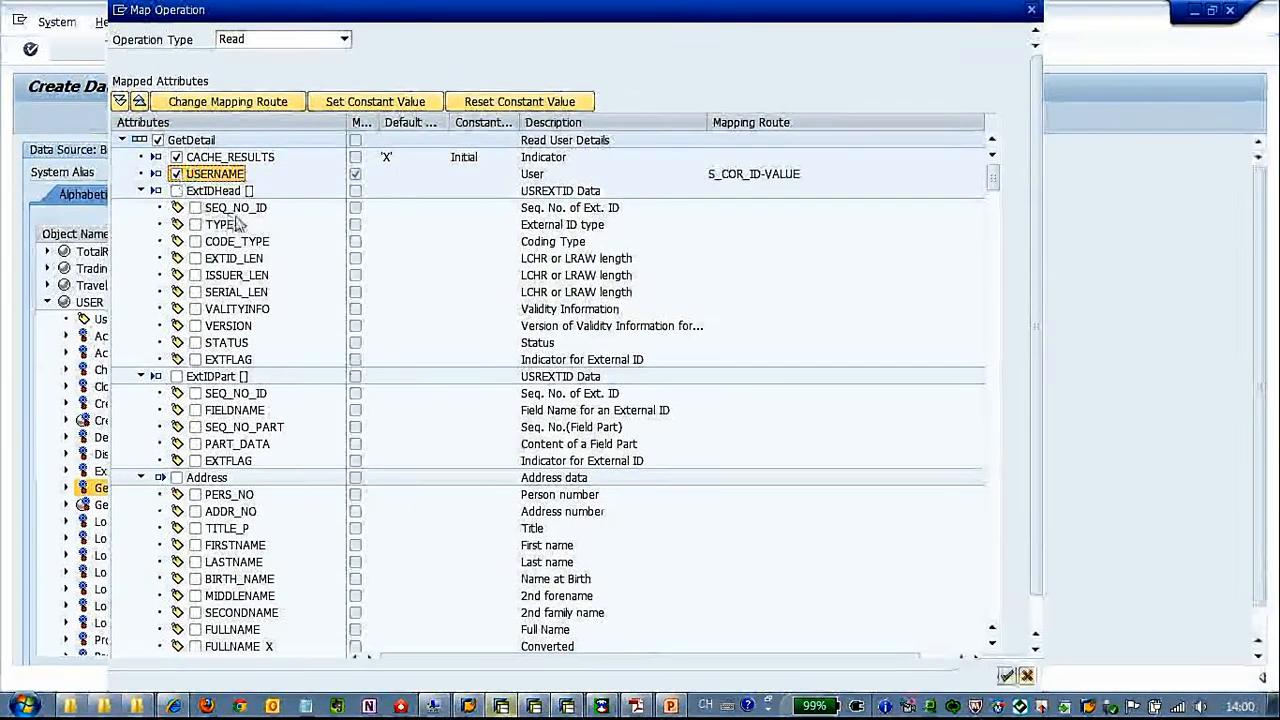
Include the Address attribute TITLE_P and change its mapping route to property TITLE directly under the data model root
{"action": "left_click", "coordinate": [141, 192]}
{"action": "left_click", "coordinate": [141, 208]}
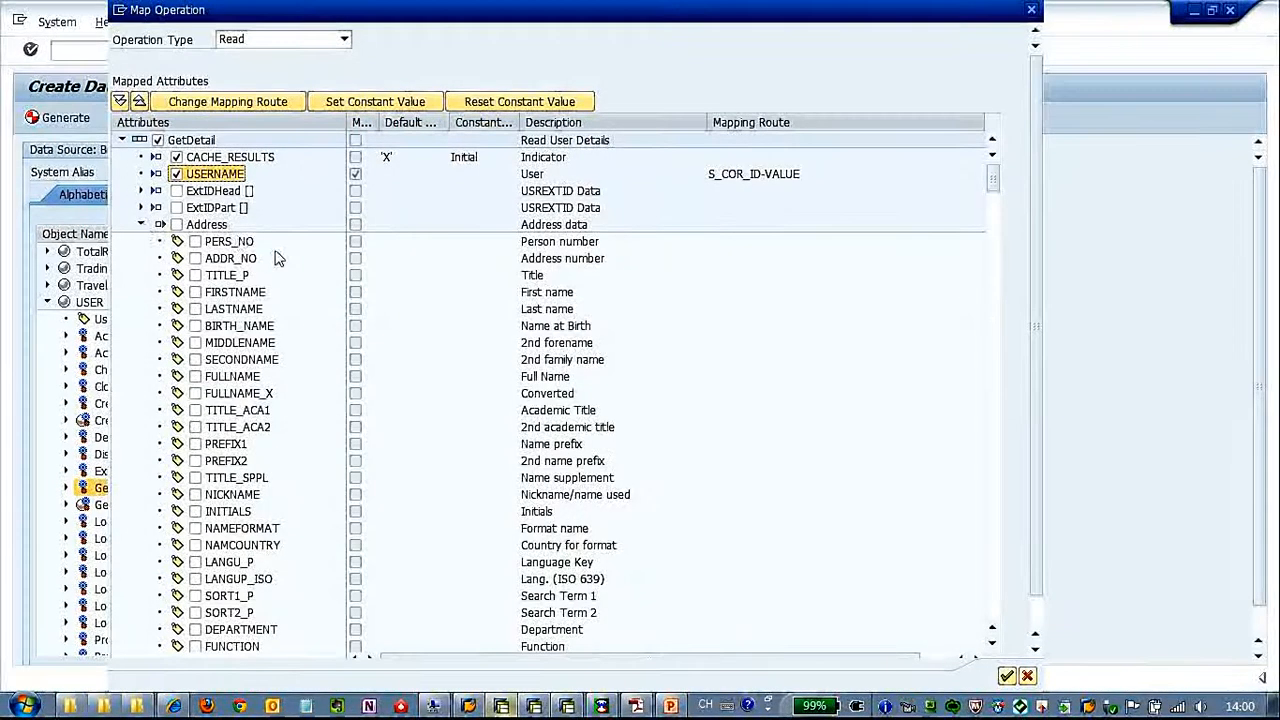
{"action": "left_click", "coordinate": [242, 277]}
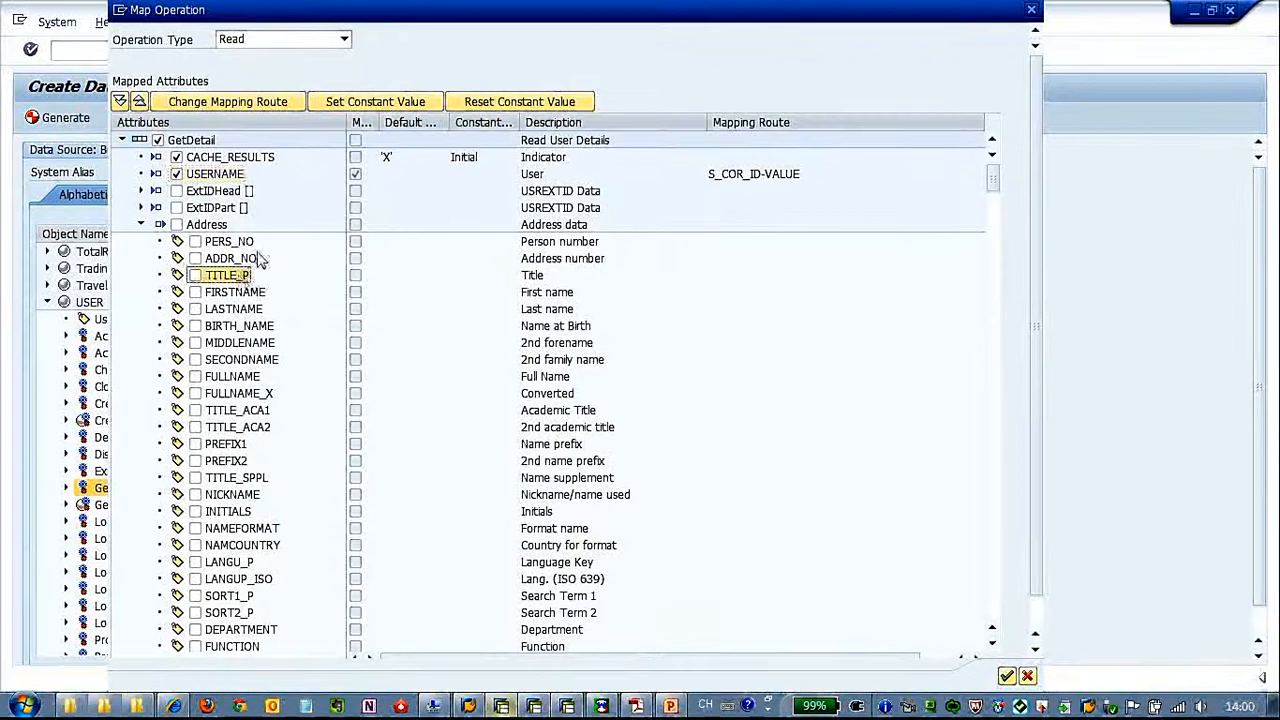
{"action": "left_click", "coordinate": [266, 107]}
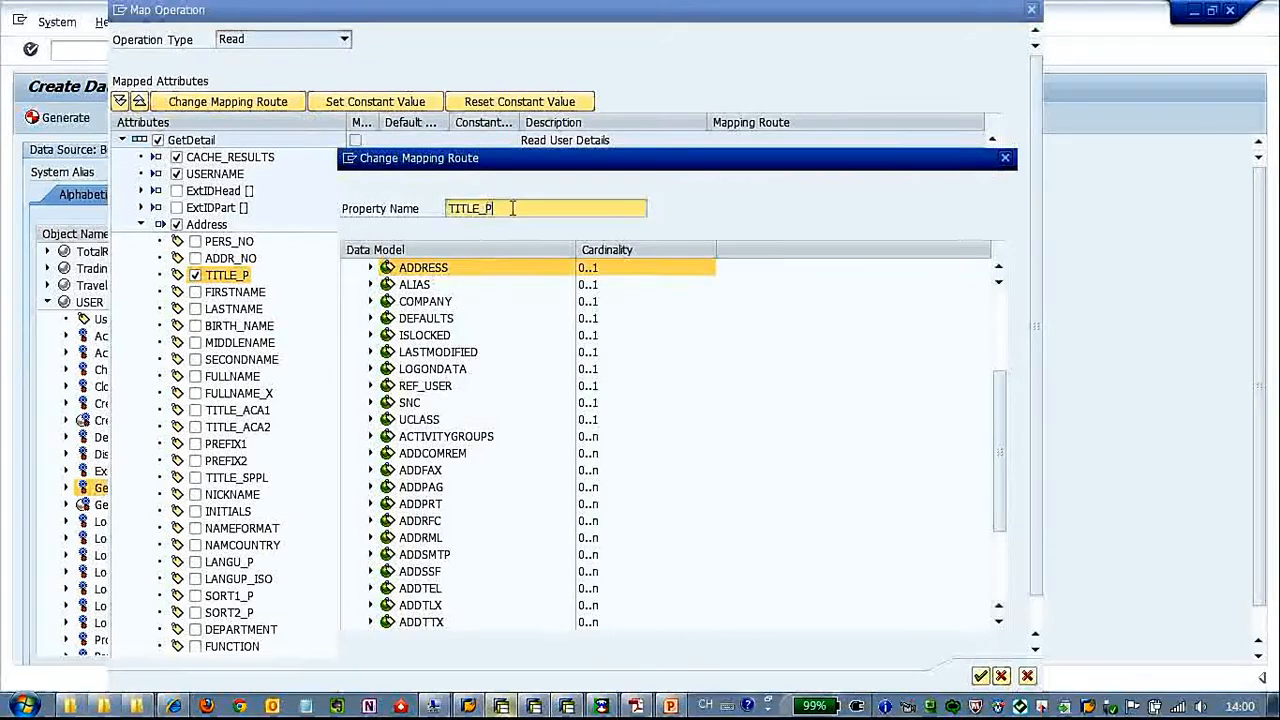
{"action": "key", "text": "BackSpace"}
{"action": "key", "text": "BackSpace"}
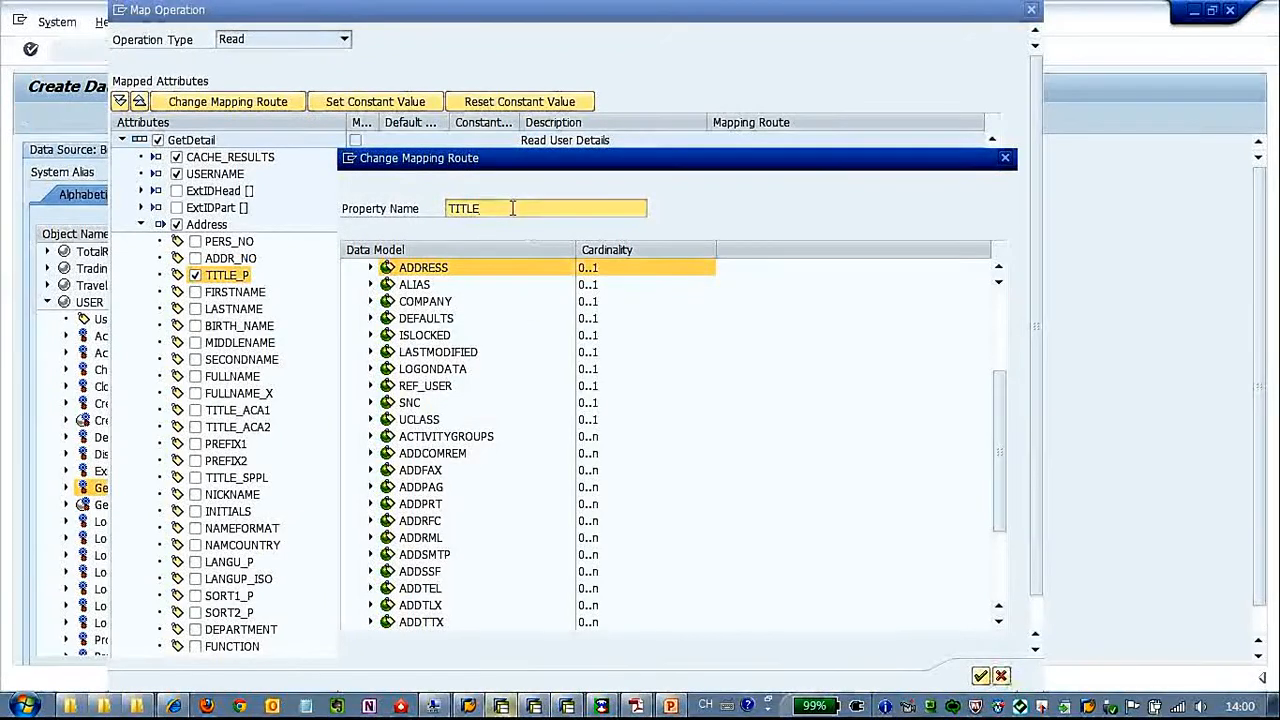
{"action": "left_click_drag", "start_coordinate": [998, 416], "coordinate": [1000, 290]}
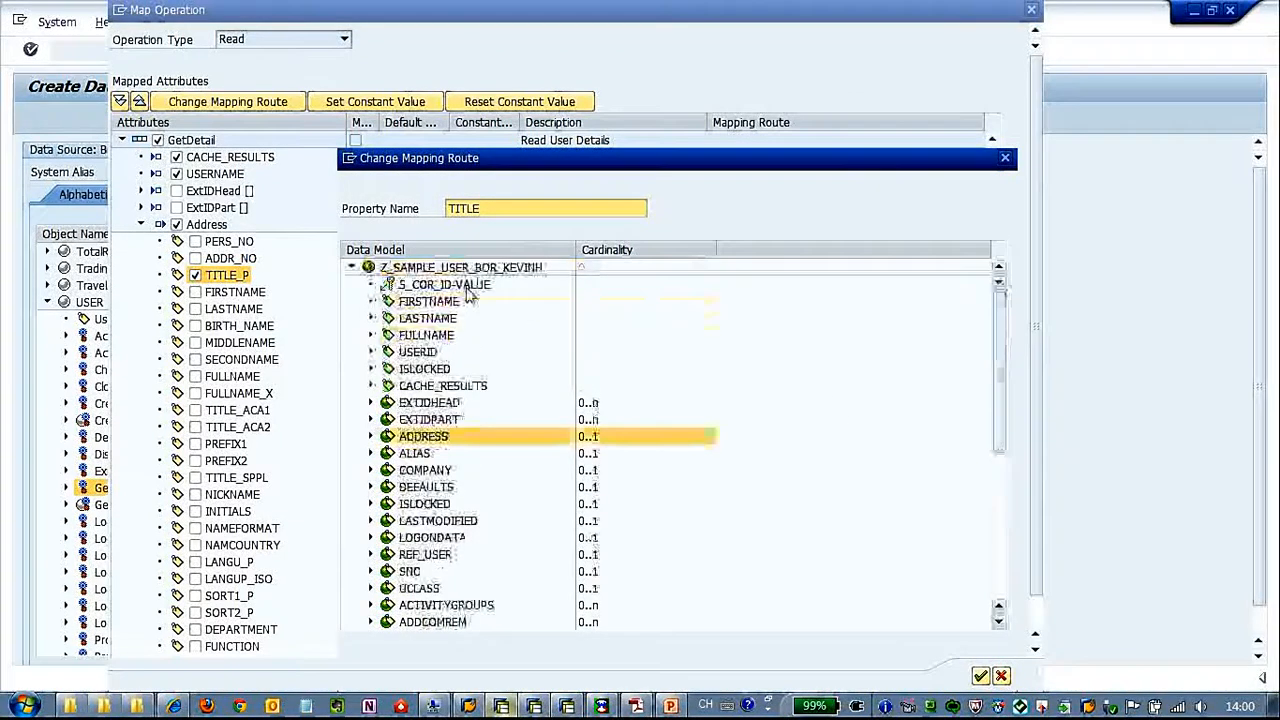
{"action": "left_click", "coordinate": [978, 682]}
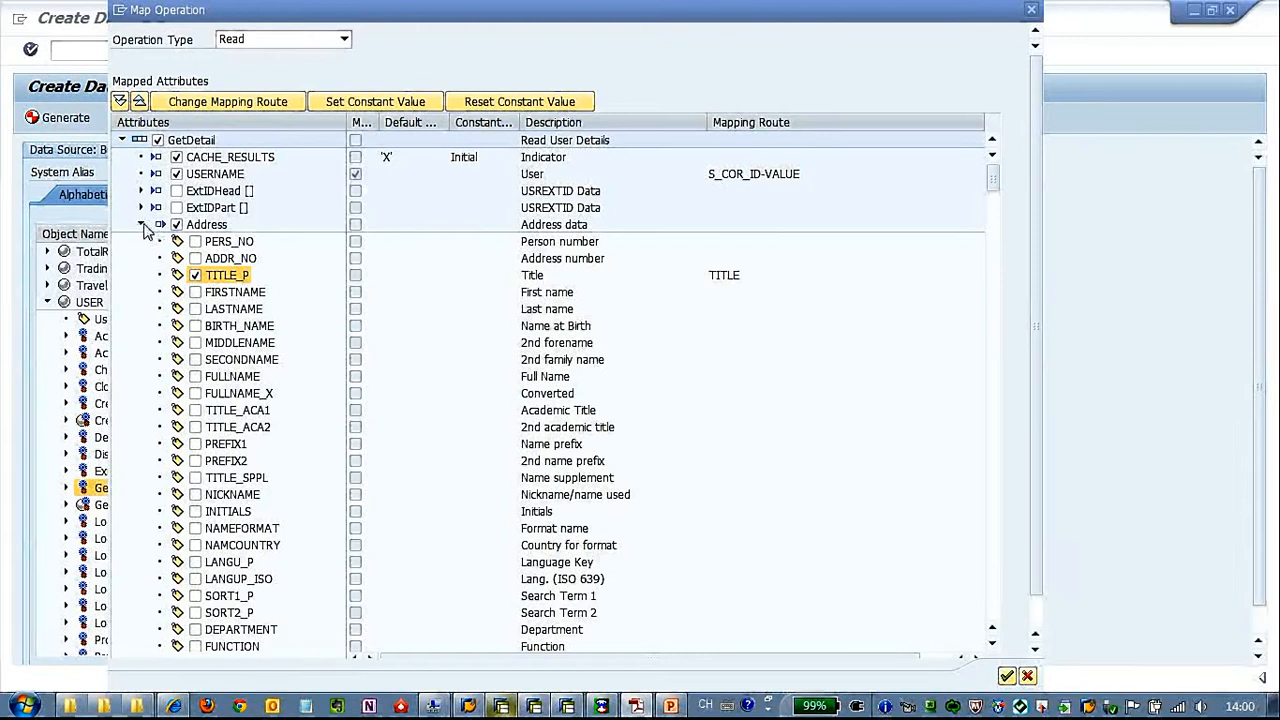
Collapse the GetDetail attribute groups from Address through AddPag to look over the available output structures
{"action": "left_click", "coordinate": [142, 225]}
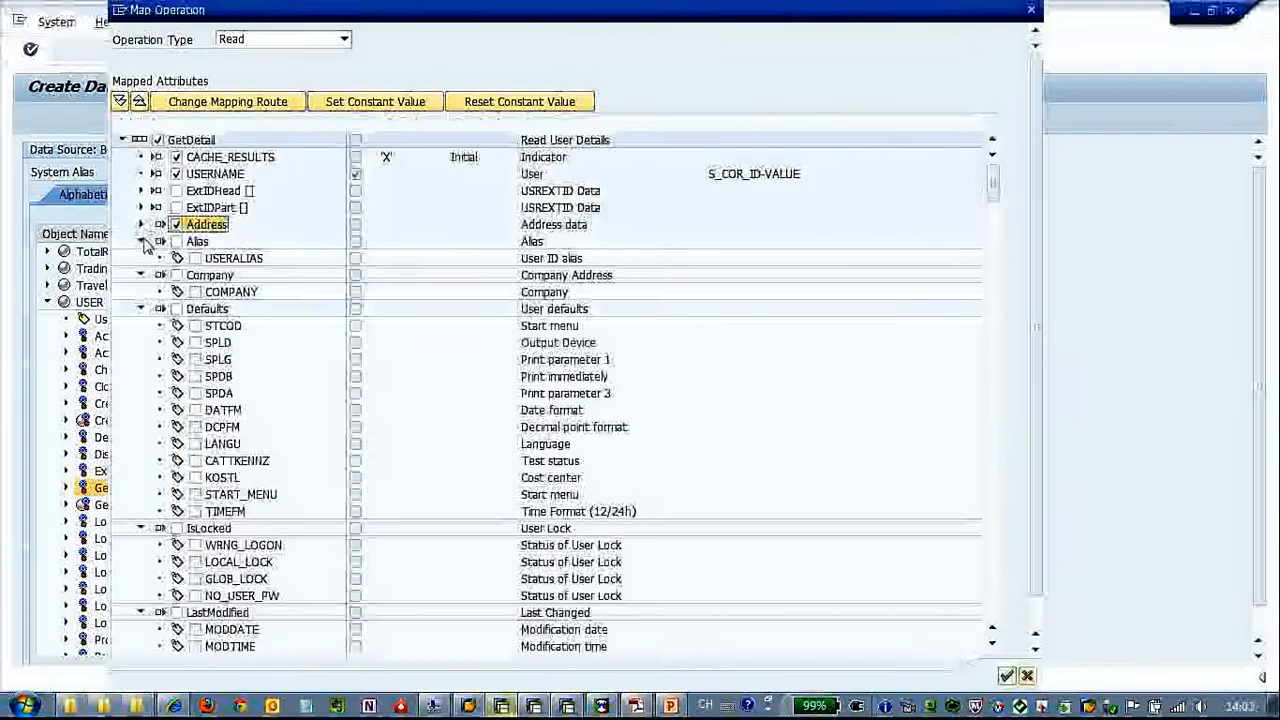
{"action": "left_click", "coordinate": [141, 242]}
{"action": "left_click", "coordinate": [141, 259]}
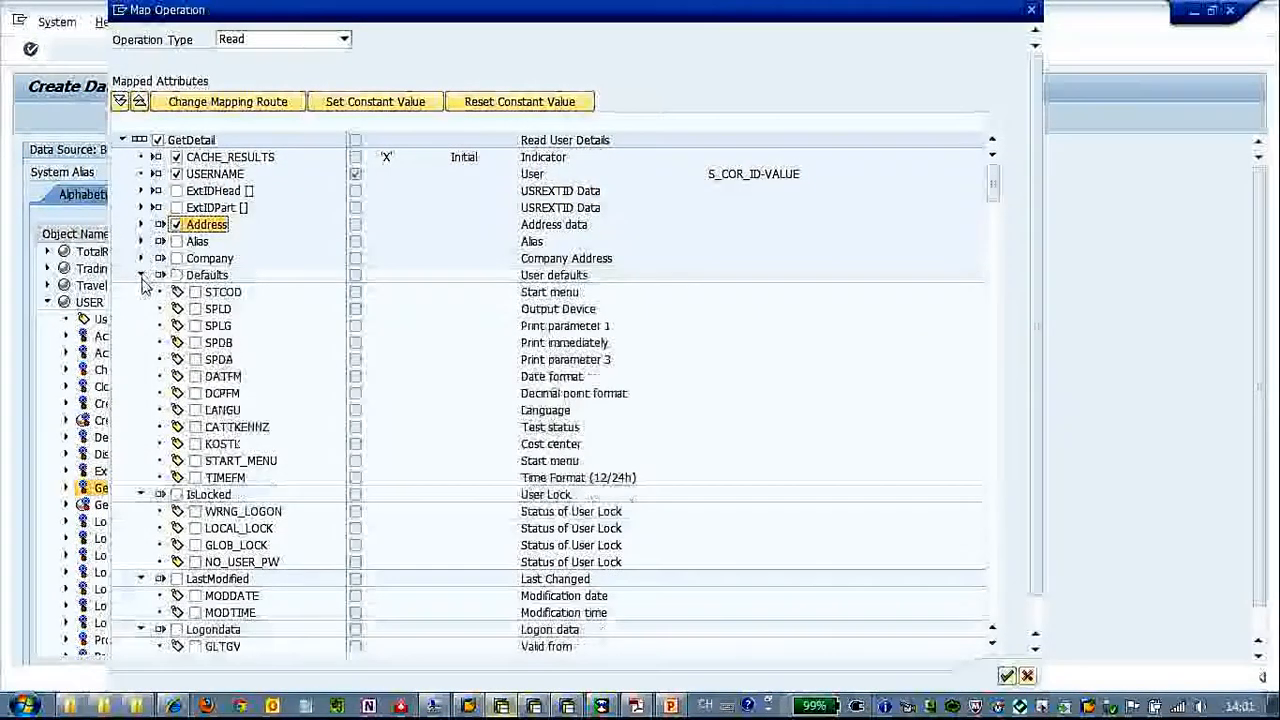
{"action": "left_click", "coordinate": [141, 275]}
{"action": "left_click", "coordinate": [141, 292]}
{"action": "left_click", "coordinate": [141, 309]}
{"action": "left_click", "coordinate": [141, 326]}
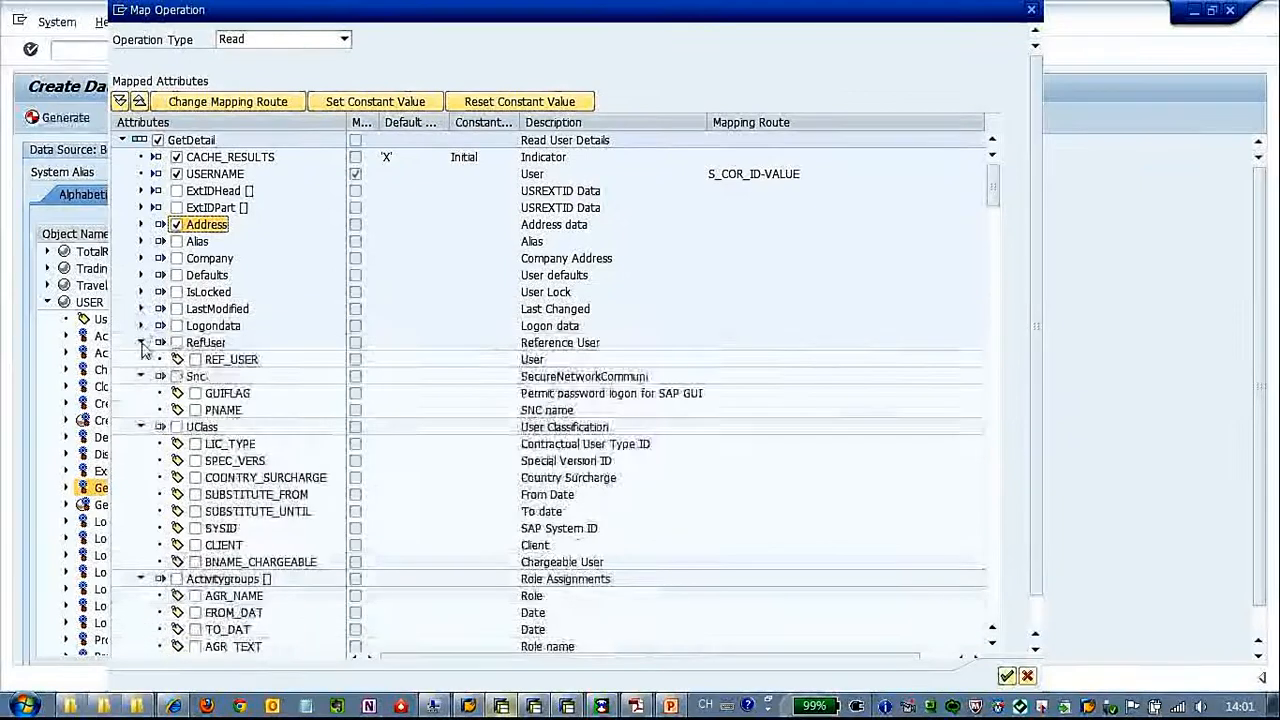
{"action": "left_click", "coordinate": [141, 342]}
{"action": "left_click", "coordinate": [141, 359]}
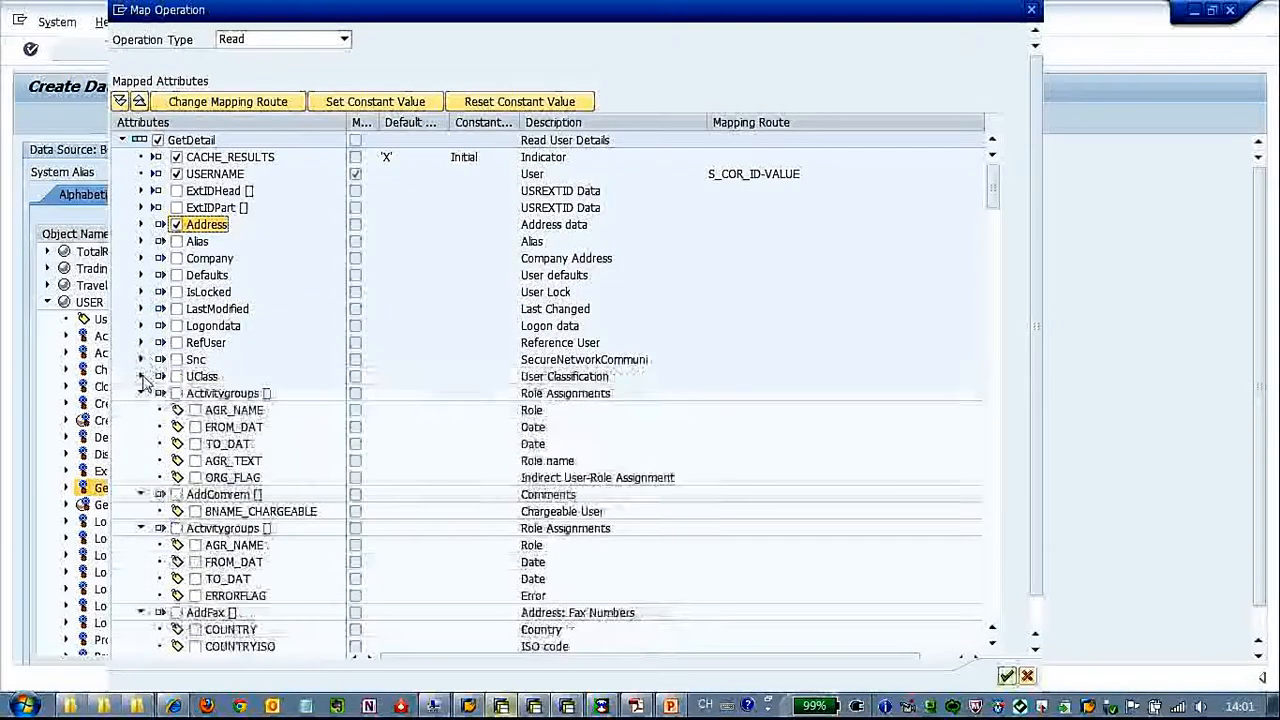
{"action": "left_click", "coordinate": [141, 376]}
{"action": "left_click", "coordinate": [141, 393]}
{"action": "left_click", "coordinate": [141, 410]}
{"action": "left_click", "coordinate": [141, 427]}
{"action": "left_click", "coordinate": [141, 444]}
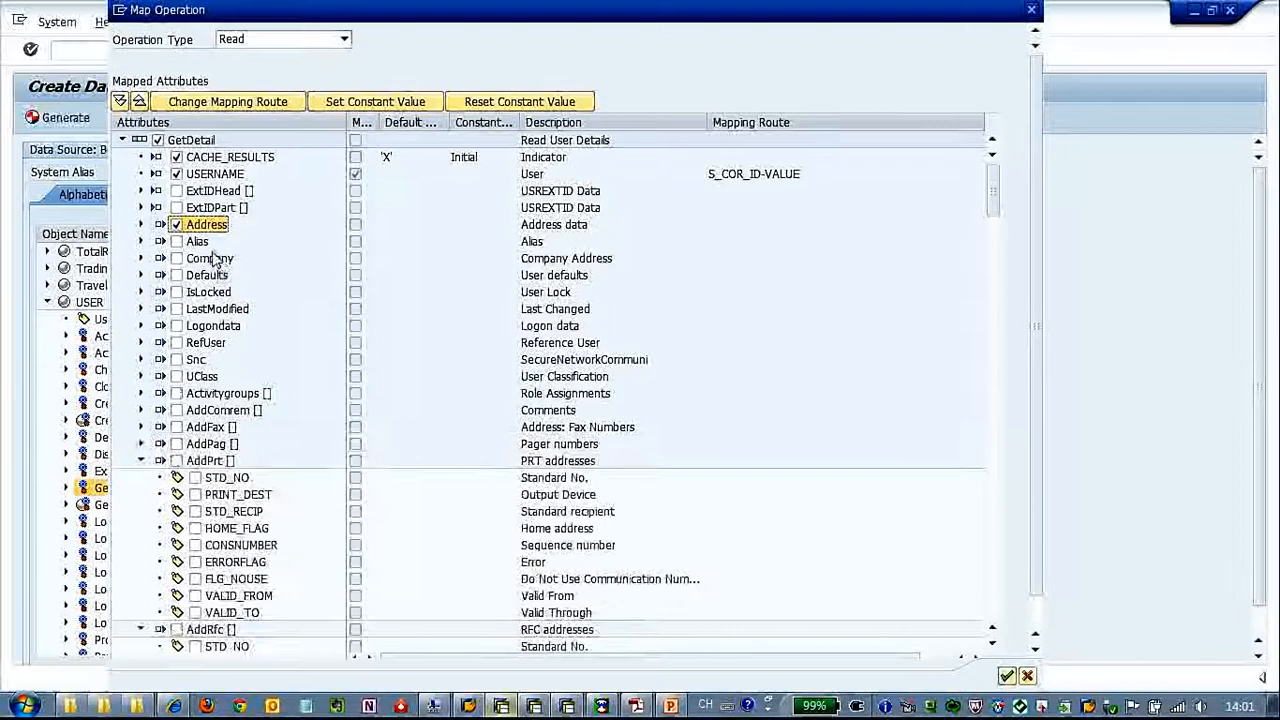
Include the Address attribute LANGU_P and change its mapping route to property LANGUAGE directly under the data model root
{"action": "left_click", "coordinate": [141, 224]}
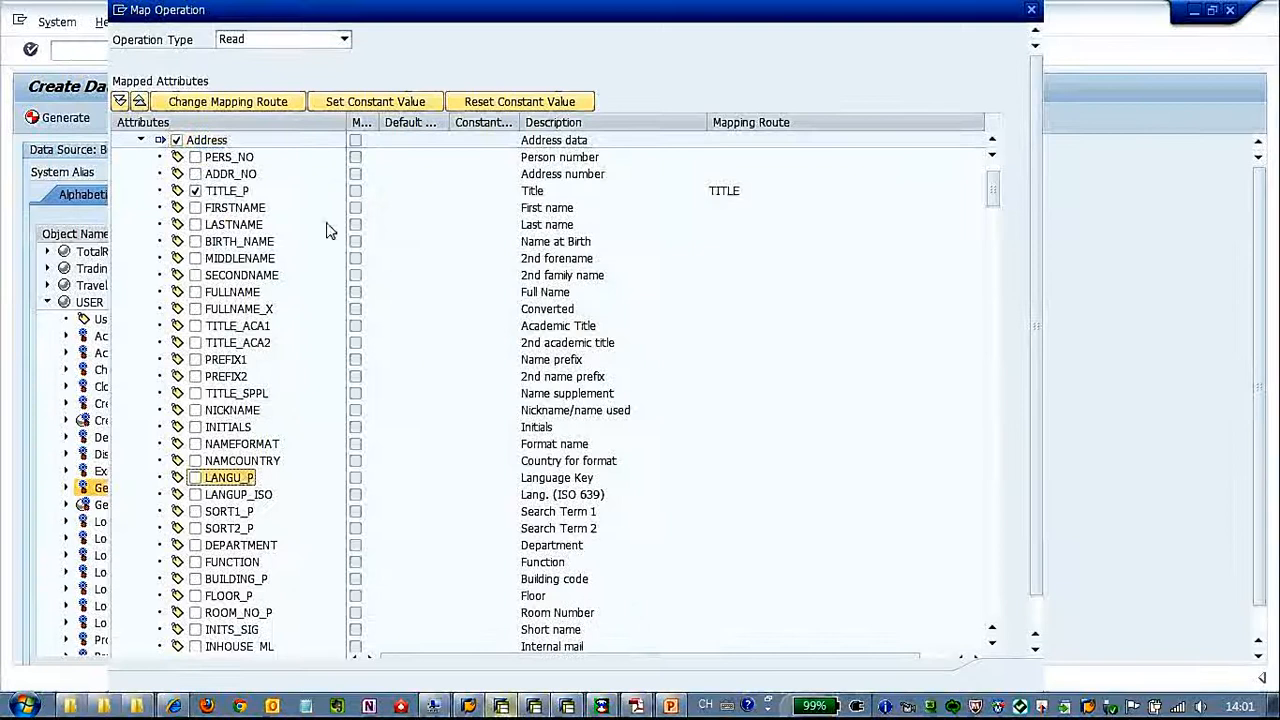
{"action": "left_click", "coordinate": [195, 477]}
{"action": "left_click", "coordinate": [226, 108]}
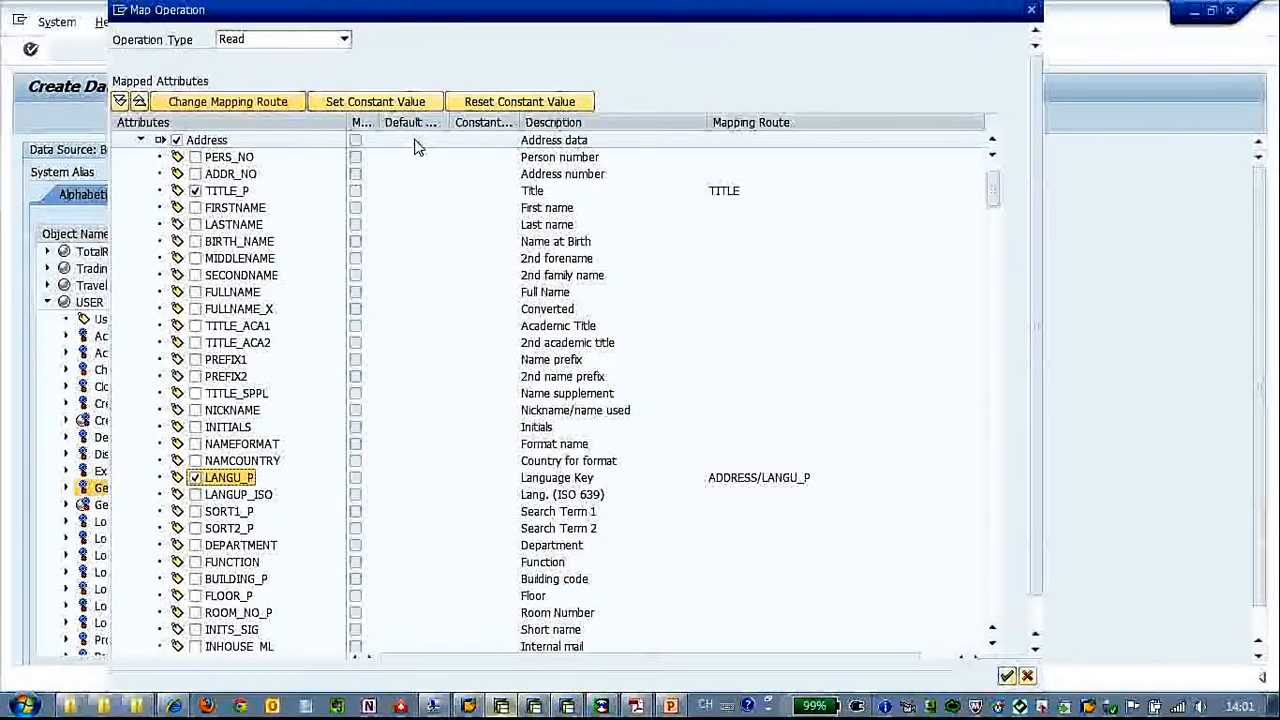
{"action": "left_click", "coordinate": [253, 105]}
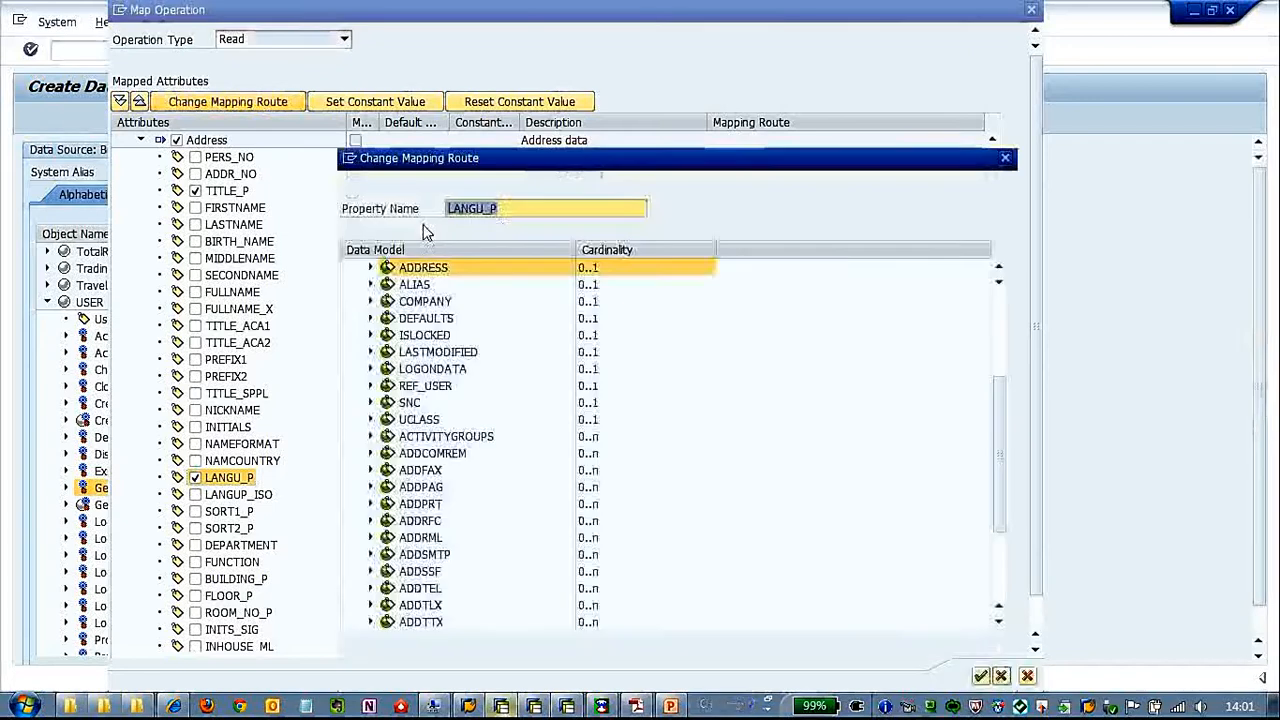
{"action": "type", "text": "LANGUAGE"}
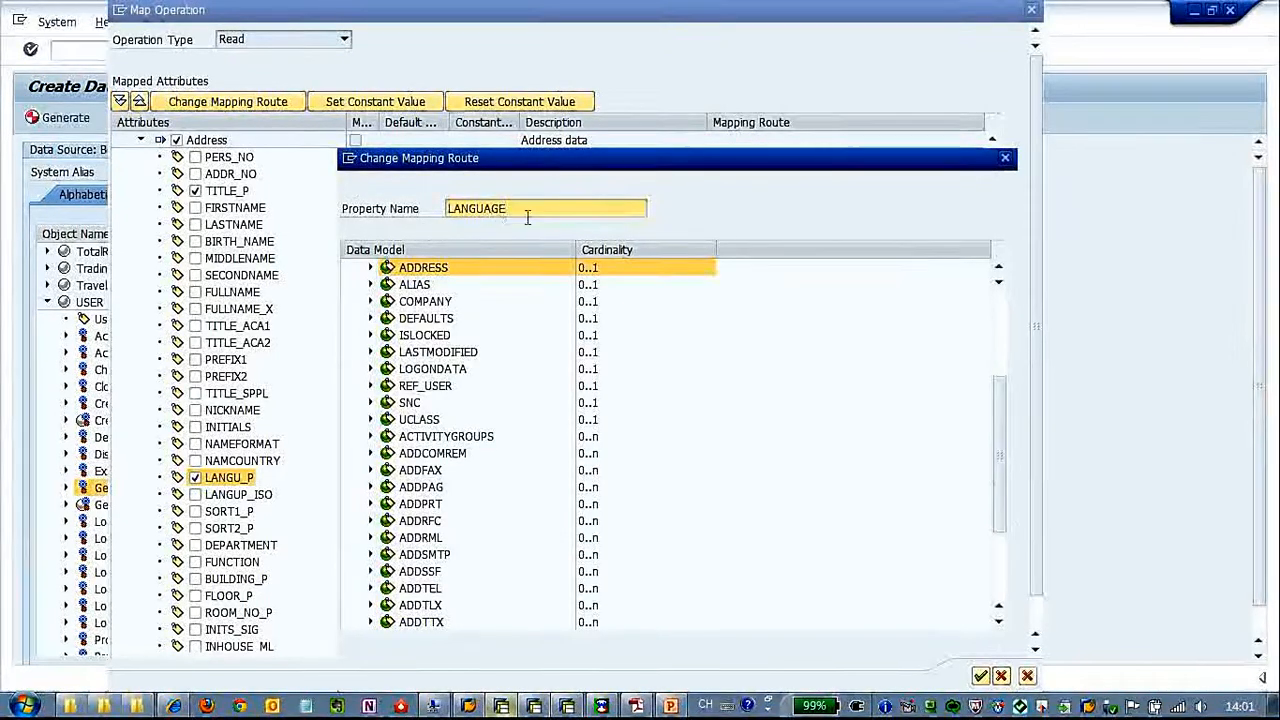
{"action": "scroll", "coordinate": [757, 320], "scroll_direction": "up", "scroll_amount": 4}
{"action": "left_click", "coordinate": [492, 269]}
{"action": "left_click", "coordinate": [980, 676]}
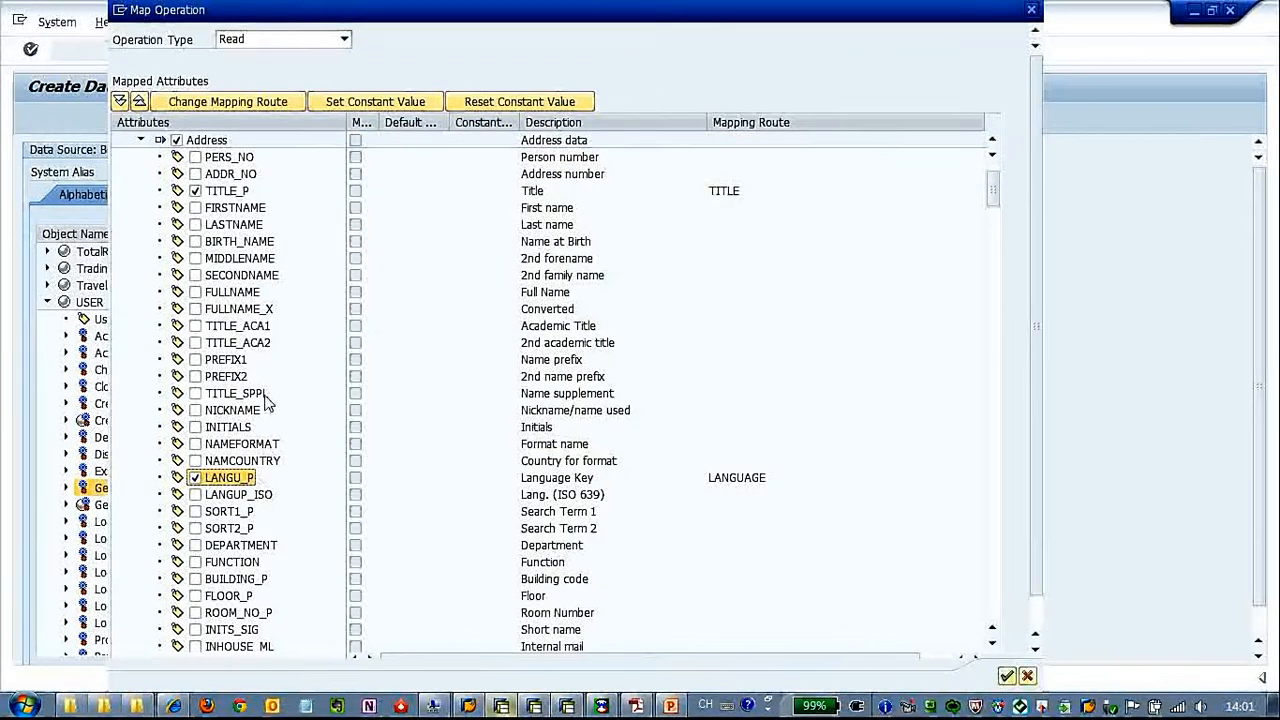
Include the Address attribute DEPARTMENT and route it directly to the data model root
{"action": "left_click", "coordinate": [196, 546]}
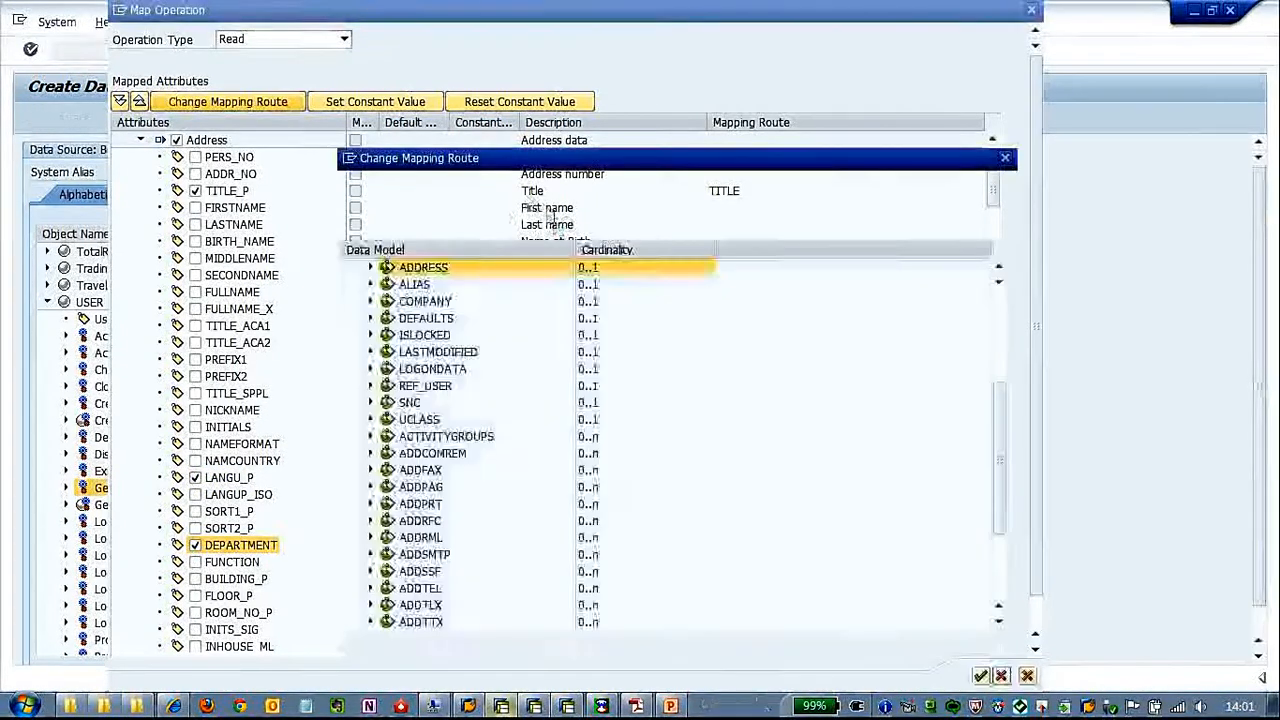
{"action": "left_click_drag", "start_coordinate": [1000, 425], "coordinate": [998, 290]}
{"action": "left_click", "coordinate": [461, 268]}
{"action": "left_click", "coordinate": [981, 678]}
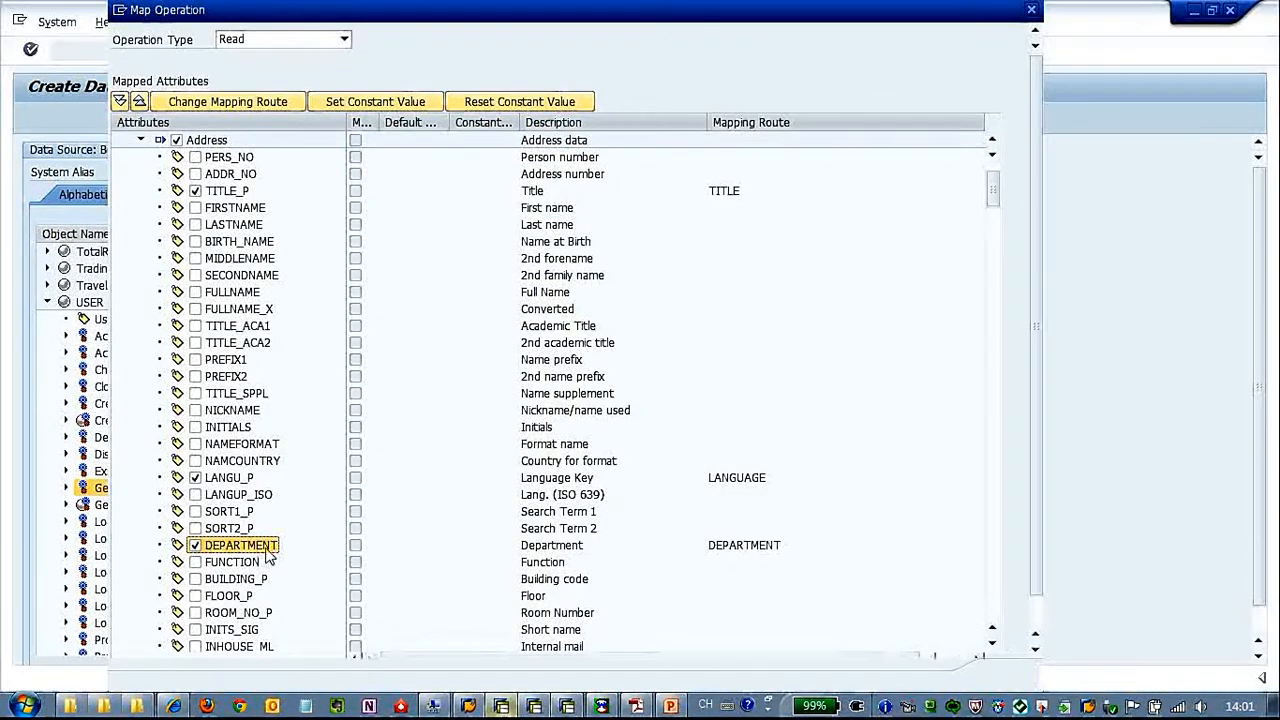
Include the Address attribute COMM_TYPE and change its mapping route to sit directly under the data model root
{"action": "left_click", "coordinate": [994, 643]}
{"action": "left_click", "coordinate": [994, 643]}
{"action": "left_click", "coordinate": [994, 643]}
{"action": "left_click", "coordinate": [994, 643]}
{"action": "left_click", "coordinate": [994, 643]}
{"action": "left_click", "coordinate": [994, 643]}
{"action": "left_click", "coordinate": [994, 643]}
{"action": "left_click", "coordinate": [994, 643]}
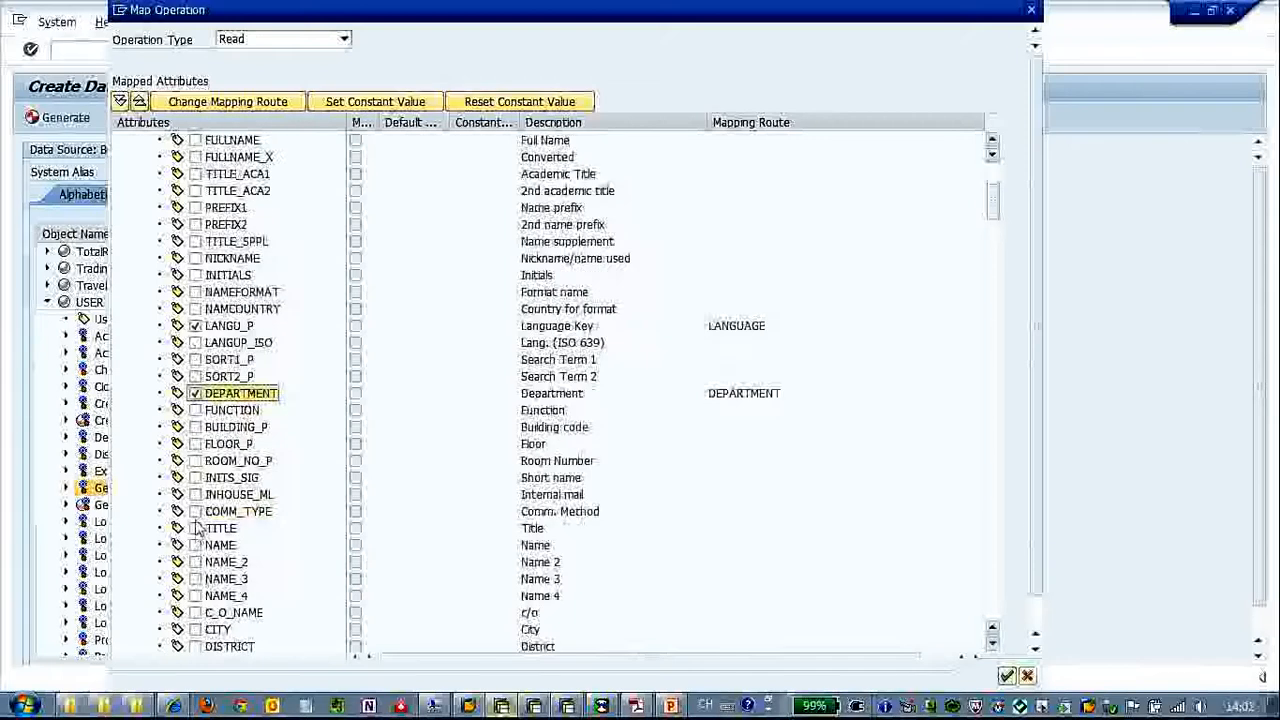
{"action": "left_click", "coordinate": [195, 512]}
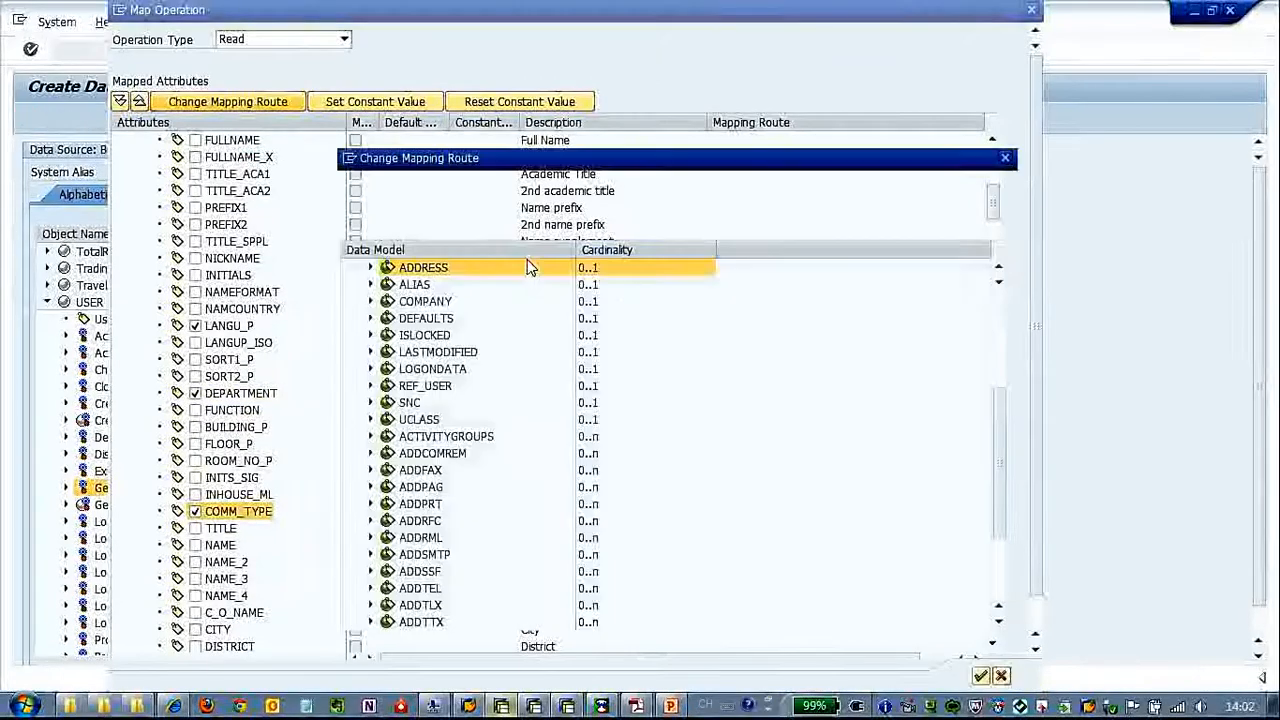
{"action": "left_click_drag", "start_coordinate": [998, 406], "coordinate": [998, 278]}
{"action": "left_click", "coordinate": [432, 268]}
{"action": "left_click", "coordinate": [980, 676]}
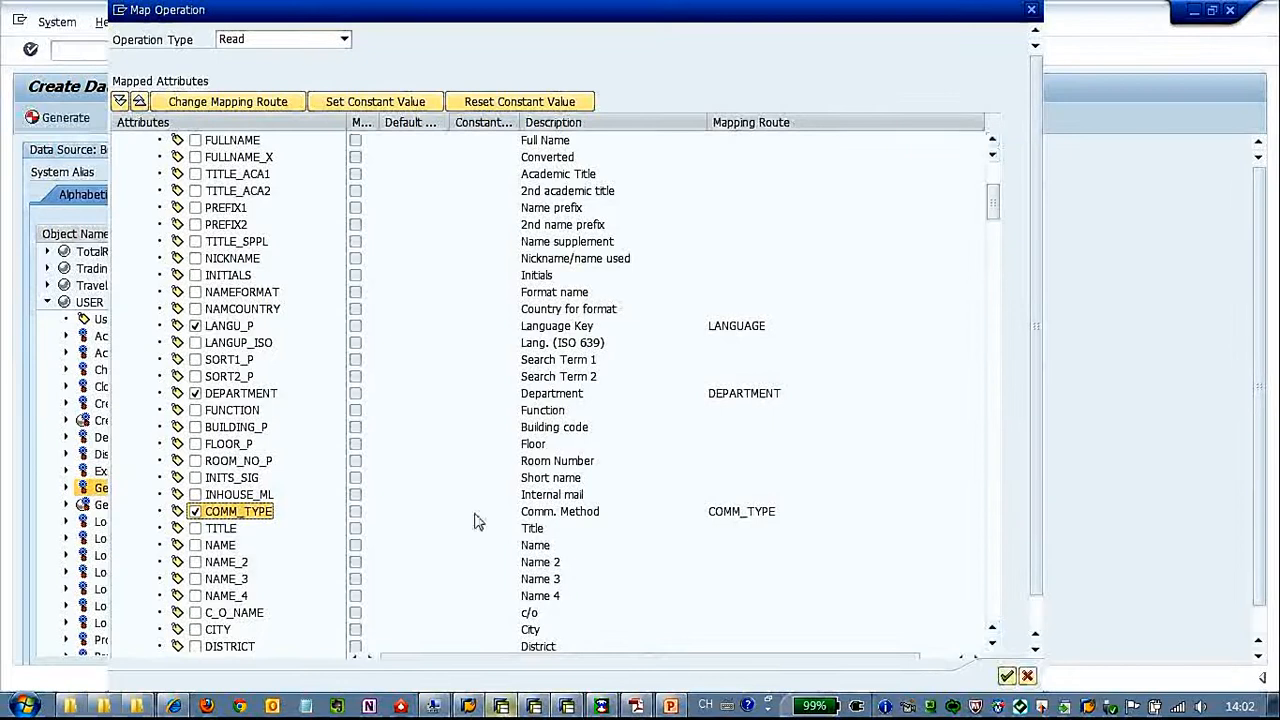
Include the Address attribute NAME and change its mapping route to sit directly under the data model root
{"action": "left_click", "coordinate": [195, 545]}
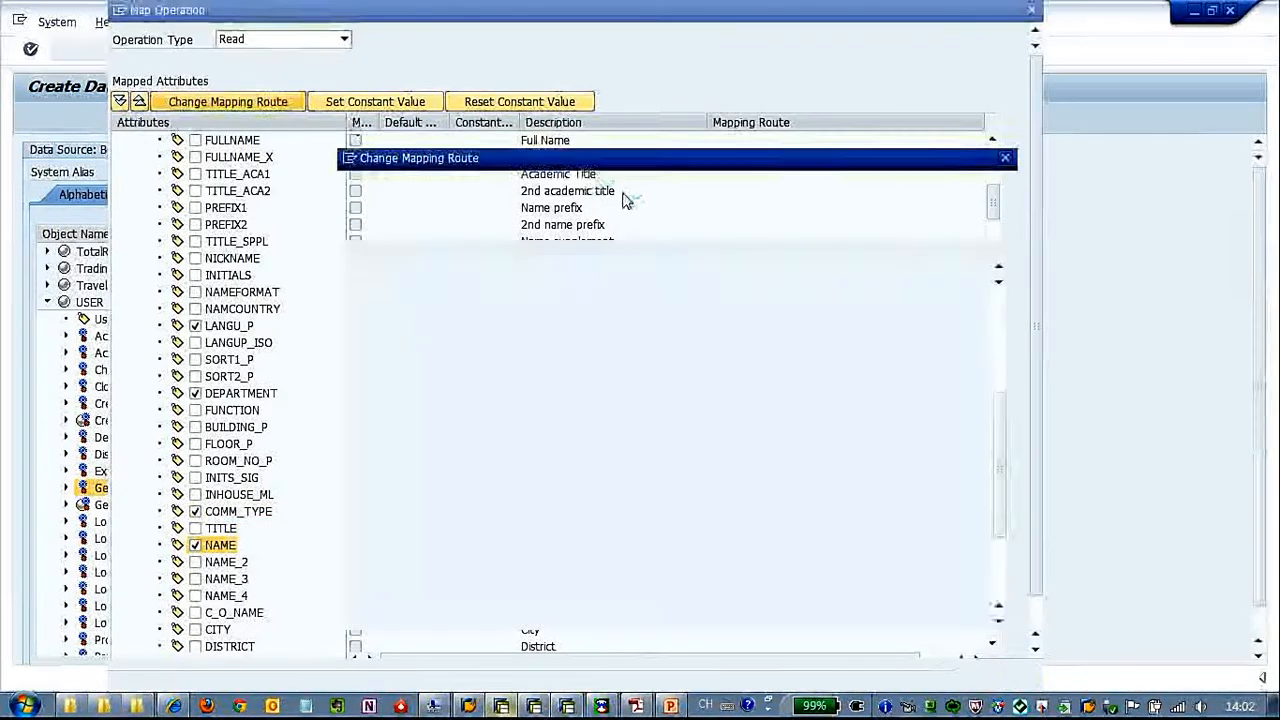
{"action": "left_click_drag", "start_coordinate": [1000, 409], "coordinate": [1000, 260]}
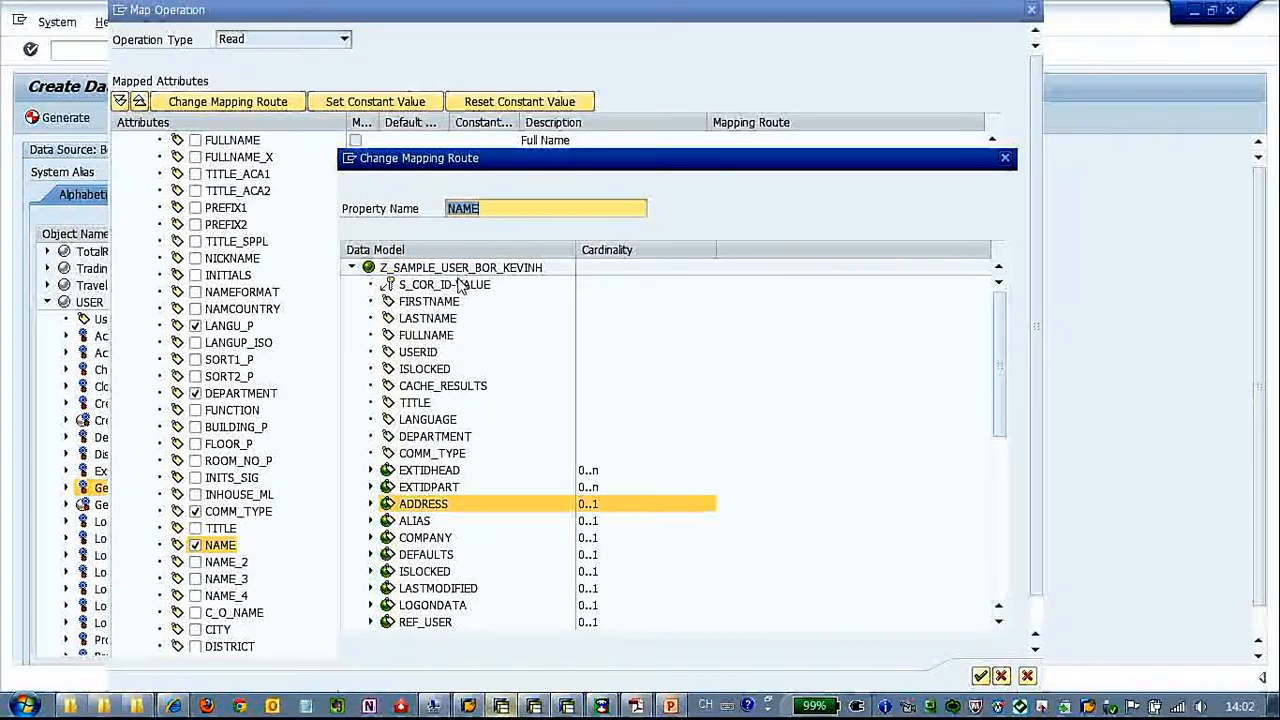
{"action": "left_click", "coordinate": [462, 269]}
{"action": "left_click", "coordinate": [981, 677]}
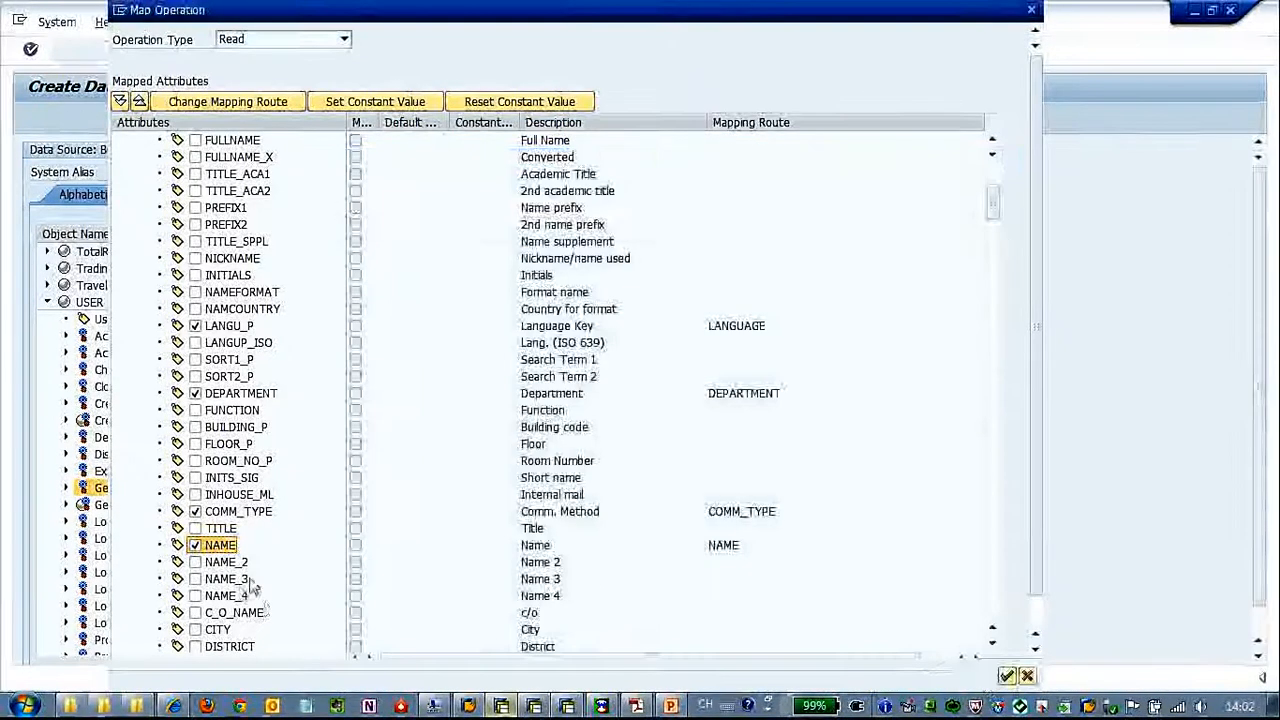
Include the Address attribute CITY and route it directly to the data model root
{"action": "left_click_drag", "start_coordinate": [997, 200], "coordinate": [997, 208]}
{"action": "left_click", "coordinate": [195, 562]}
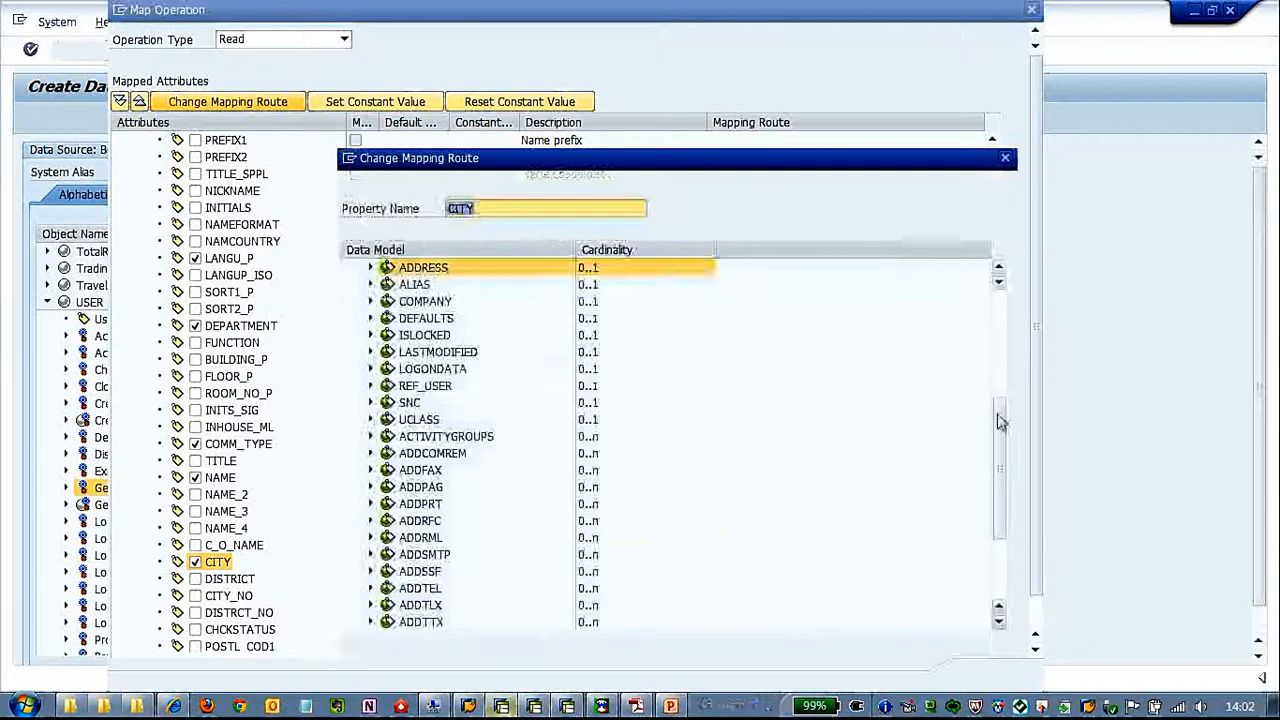
{"action": "left_click", "coordinate": [981, 676]}
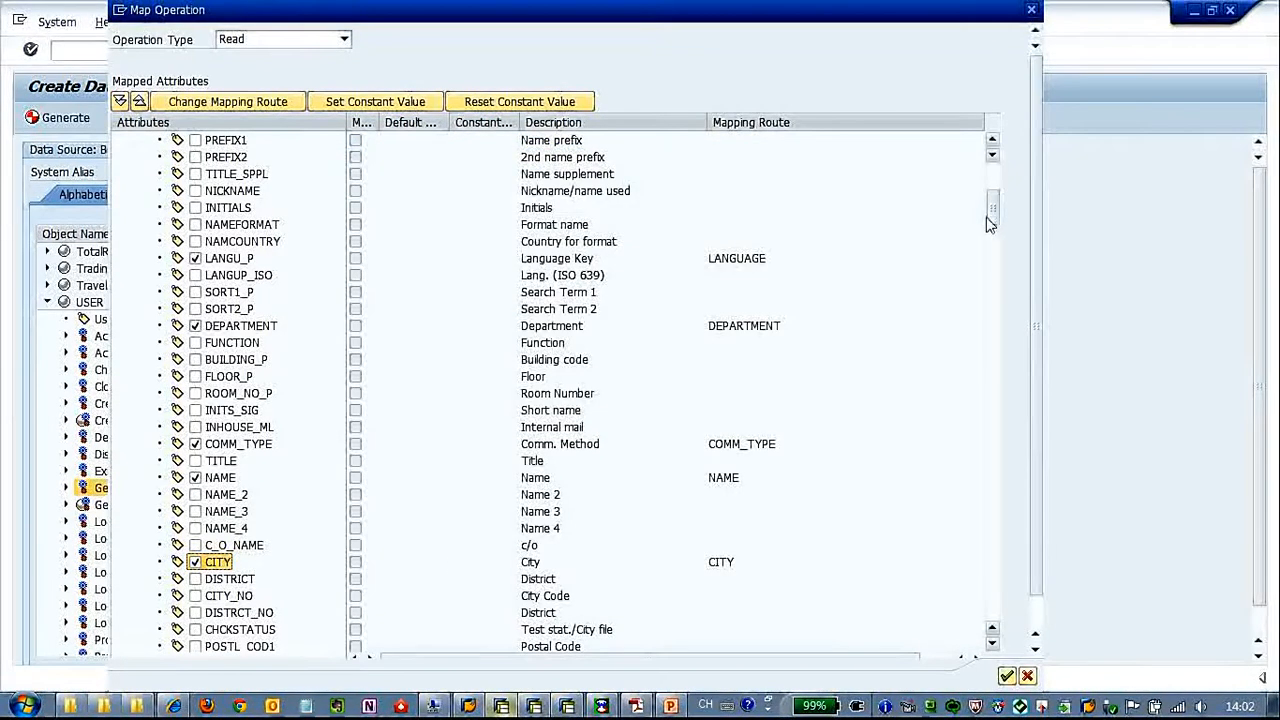
Include the Address attribute COUNTRY and change its mapping route to sit directly under the data model root
{"action": "left_click_drag", "start_coordinate": [995, 220], "coordinate": [995, 248]}
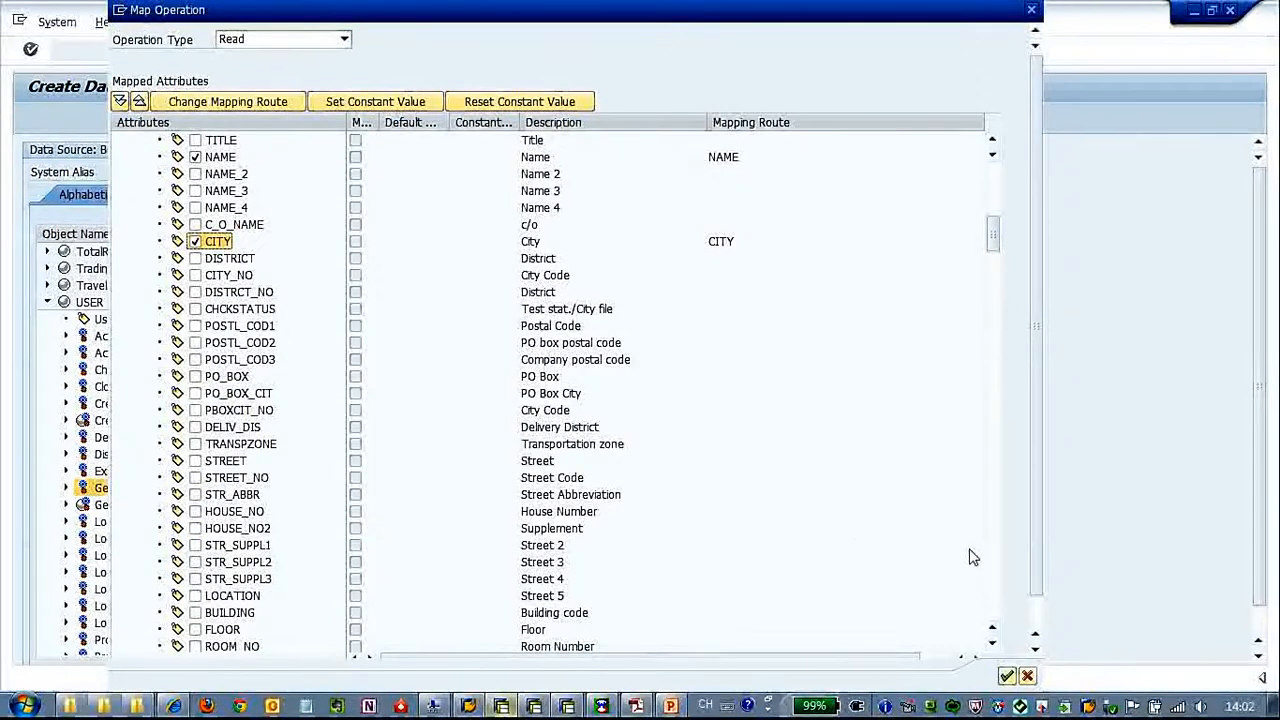
{"action": "left_click", "coordinate": [993, 646]}
{"action": "left_click", "coordinate": [993, 646]}
{"action": "left_click", "coordinate": [993, 646]}
{"action": "left_click", "coordinate": [993, 646]}
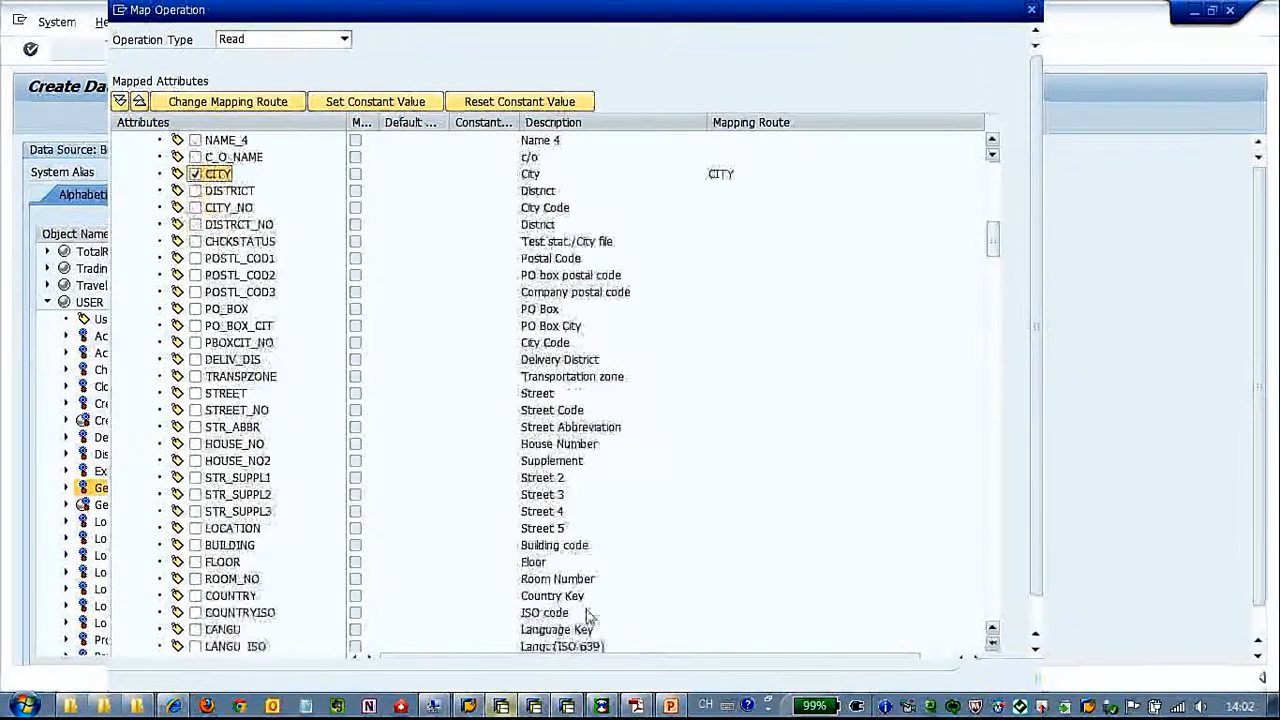
{"action": "left_click", "coordinate": [195, 596]}
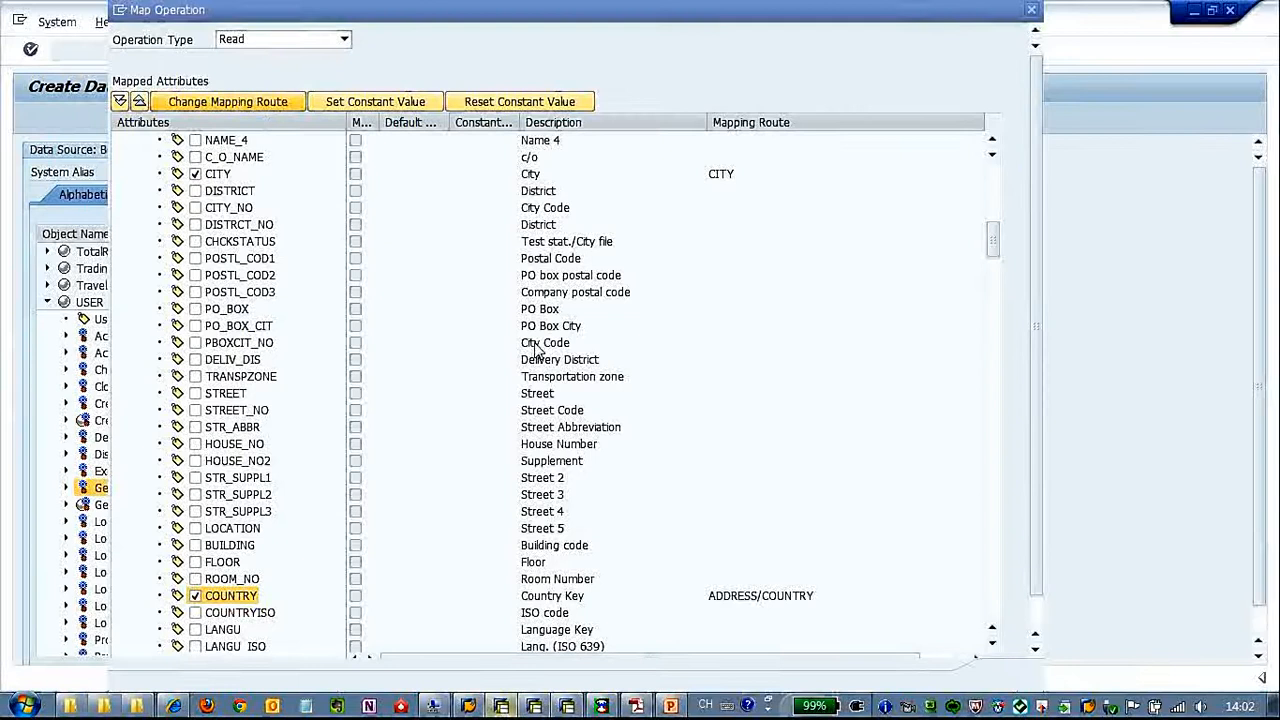
{"action": "left_click_drag", "start_coordinate": [999, 423], "coordinate": [1001, 259]}
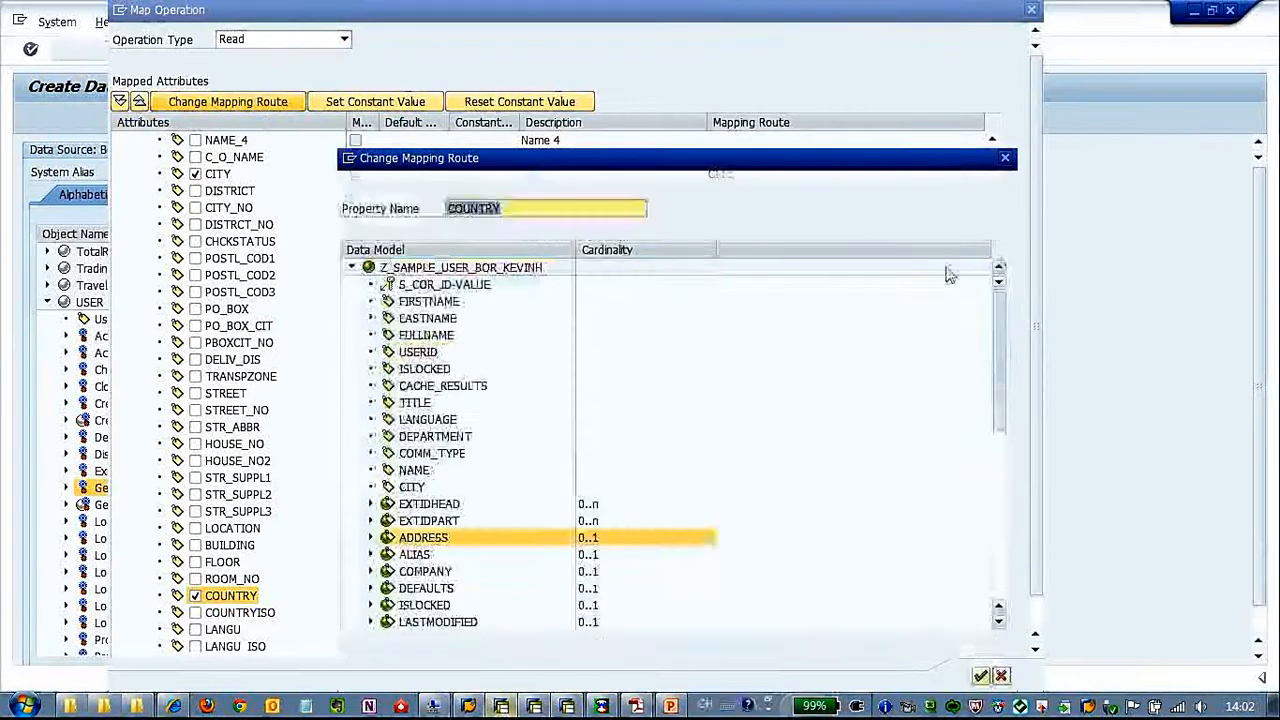
{"action": "left_click", "coordinate": [983, 686]}
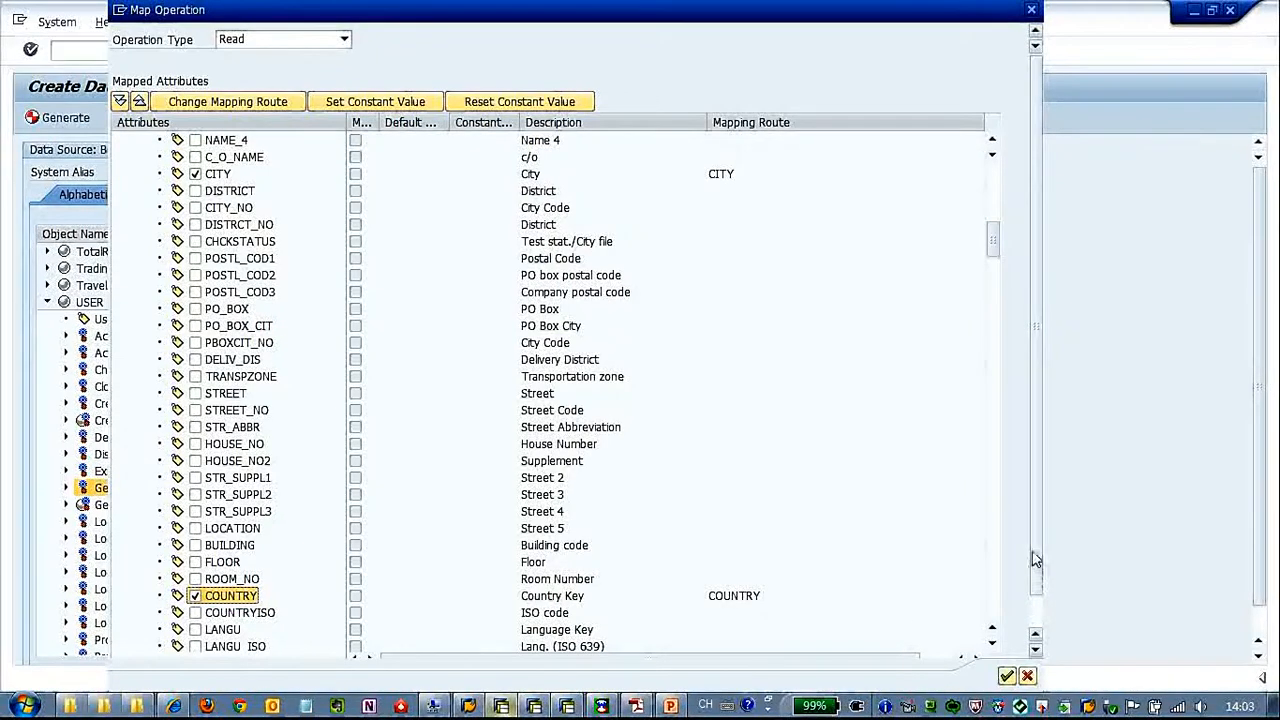
Include the Address attribute REGION and route it directly to the data model root
{"action": "left_click_drag", "start_coordinate": [997, 244], "coordinate": [997, 256]}
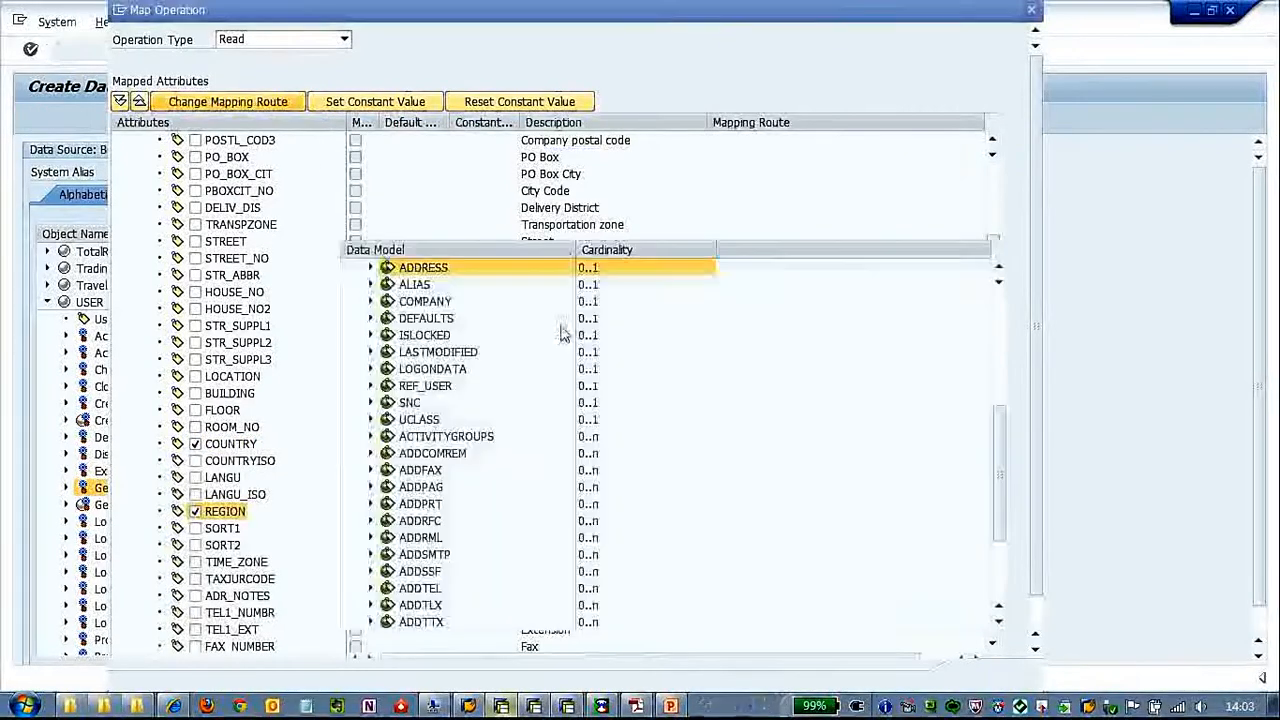
{"action": "left_click_drag", "start_coordinate": [1000, 413], "coordinate": [1000, 294]}
{"action": "left_click", "coordinate": [505, 272]}
{"action": "left_click", "coordinate": [982, 675]}
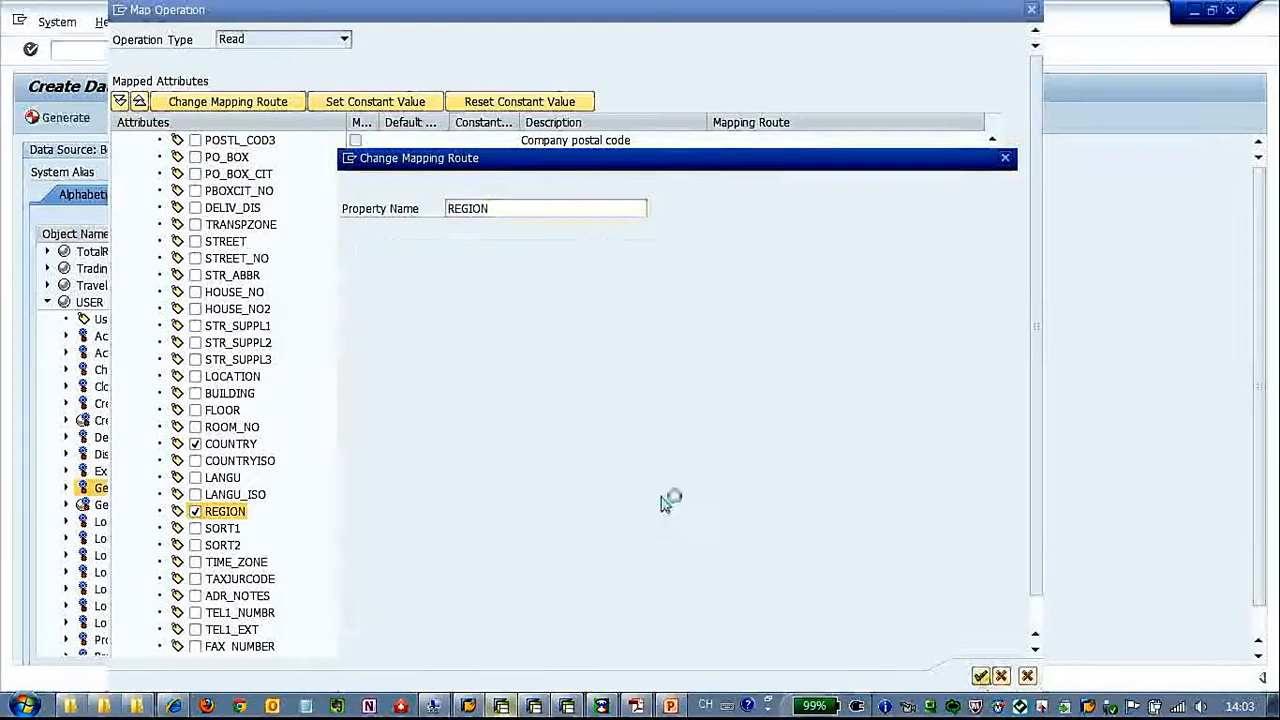
Include the Address attribute TEL1_NUMBR and rename its mapped property to TELEPHONE under ADDRESS
{"action": "left_click", "coordinate": [195, 612]}
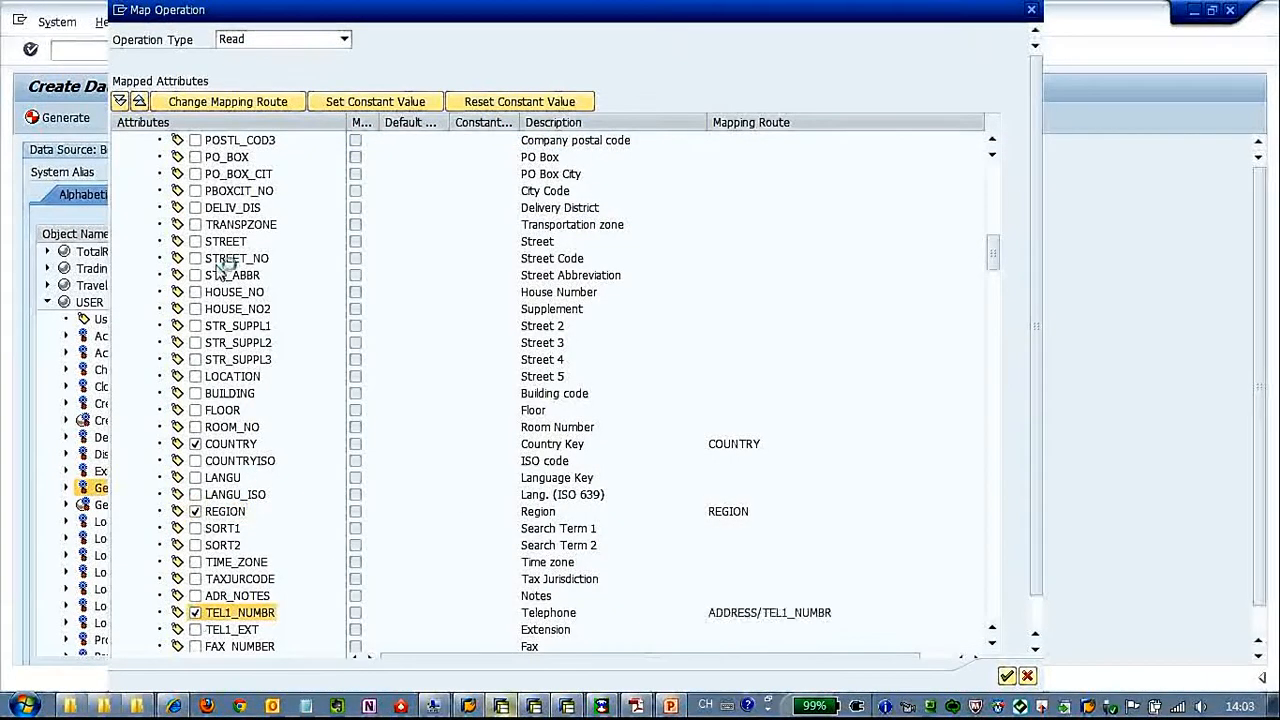
{"action": "left_click", "coordinate": [228, 101]}
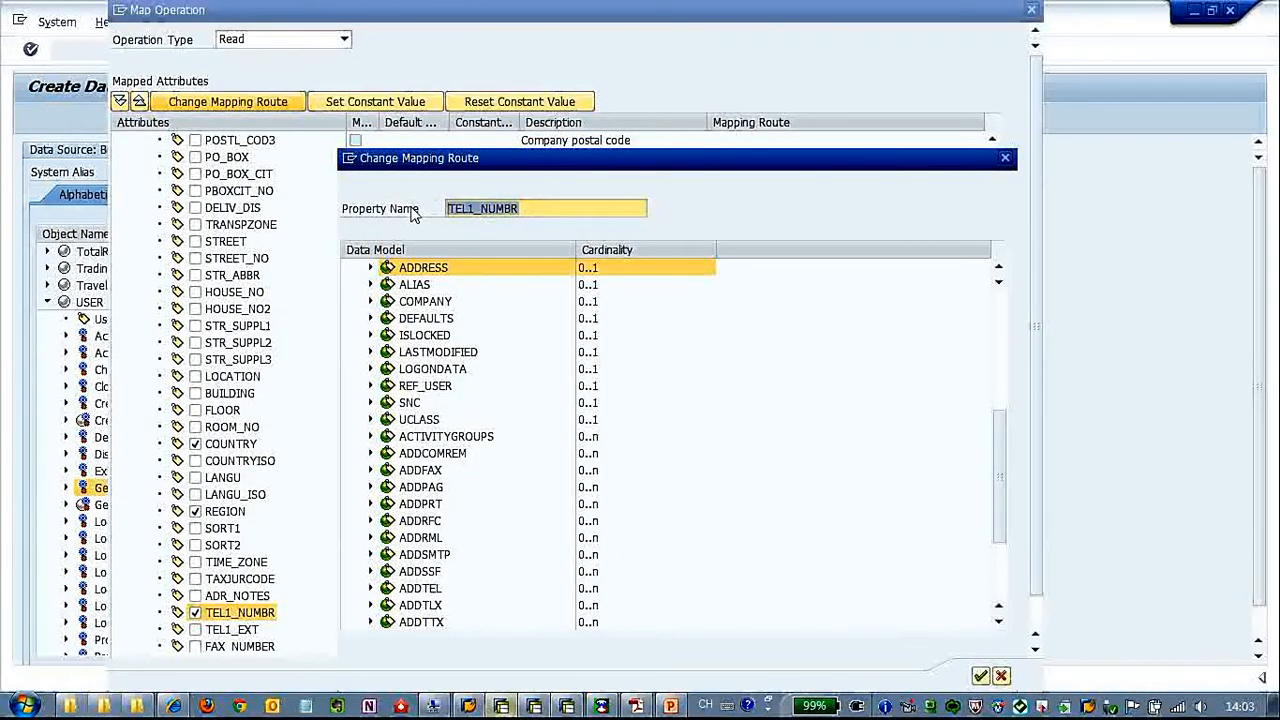
{"action": "type", "text": "TELEPHONE"}
{"action": "left_click", "coordinate": [981, 676]}
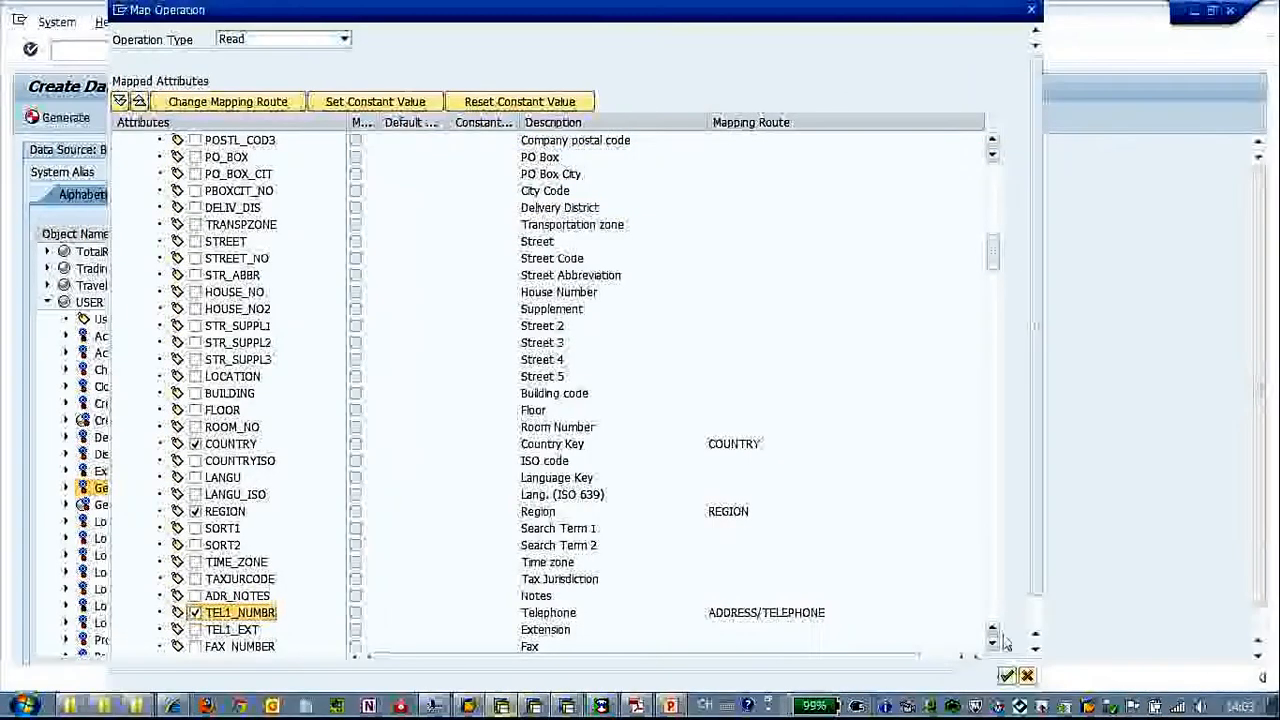
Include the Address attribute E_MAIL and change its mapping route to sit directly under the data model root
{"action": "left_click", "coordinate": [994, 646]}
{"action": "left_click", "coordinate": [994, 646]}
{"action": "left_click", "coordinate": [994, 646]}
{"action": "left_click", "coordinate": [994, 646]}
{"action": "left_click", "coordinate": [195, 612]}
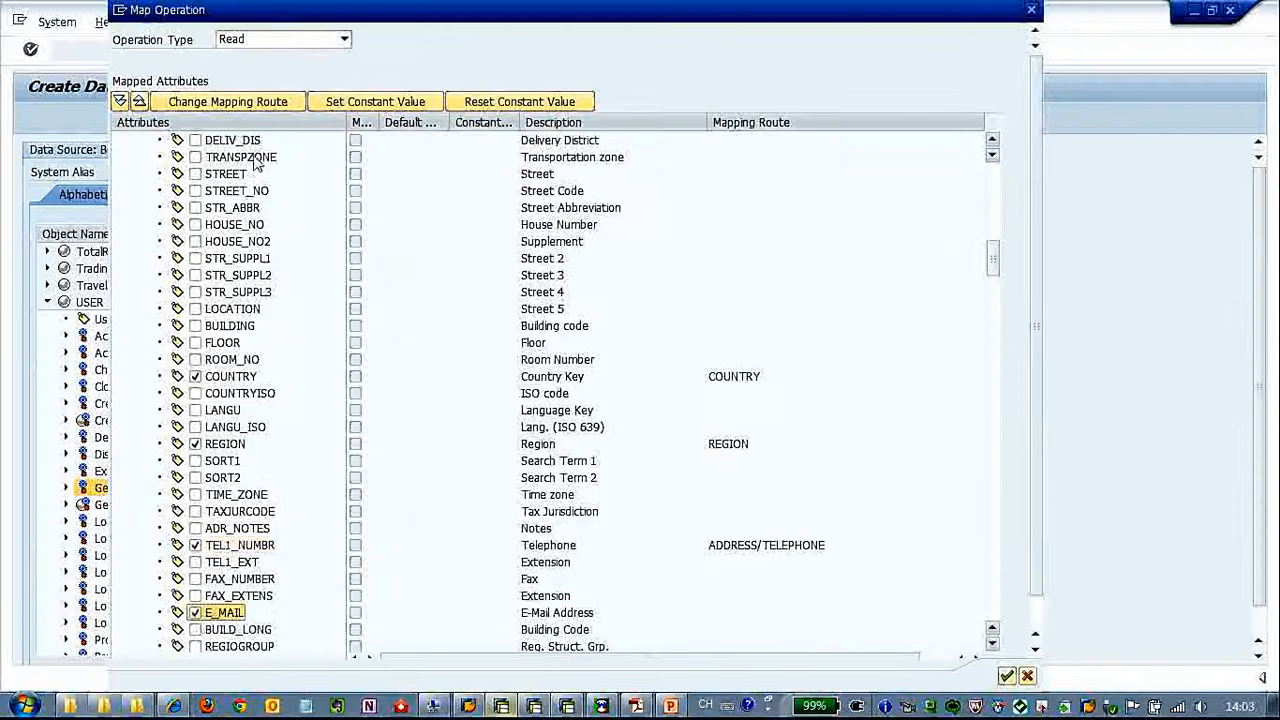
{"action": "left_click", "coordinate": [271, 102]}
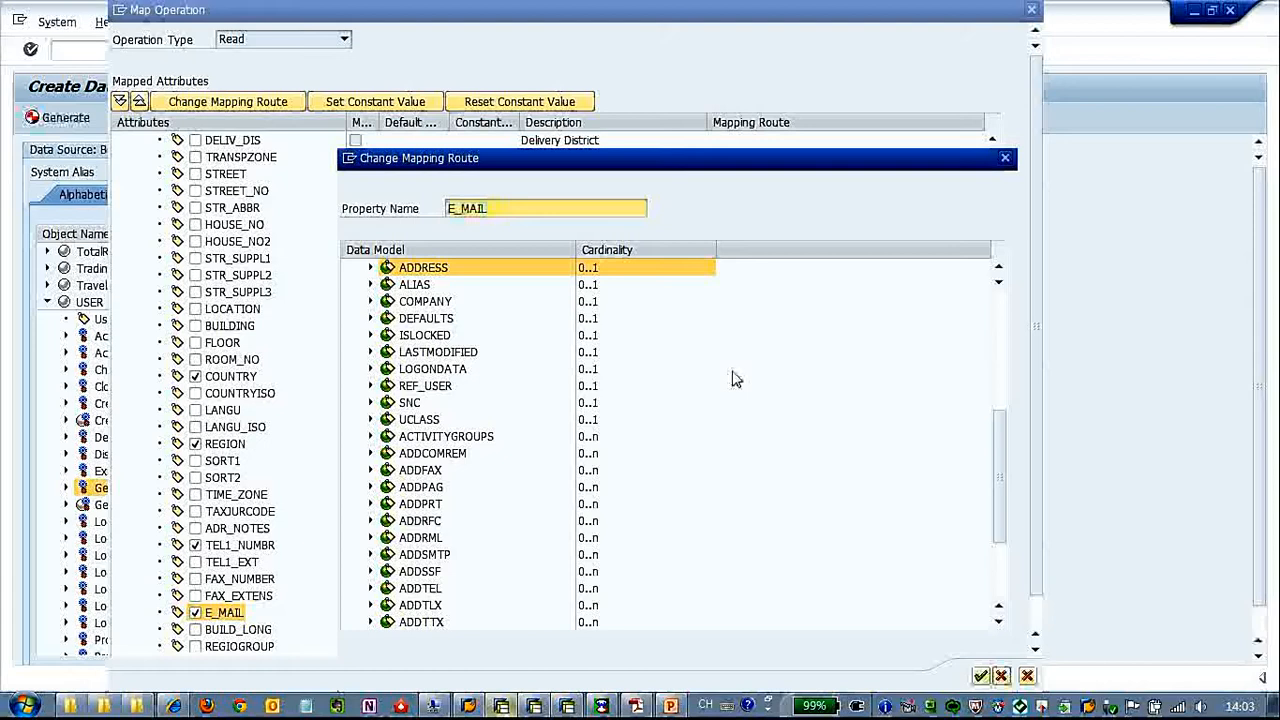
{"action": "left_click_drag", "start_coordinate": [1000, 486], "coordinate": [999, 290]}
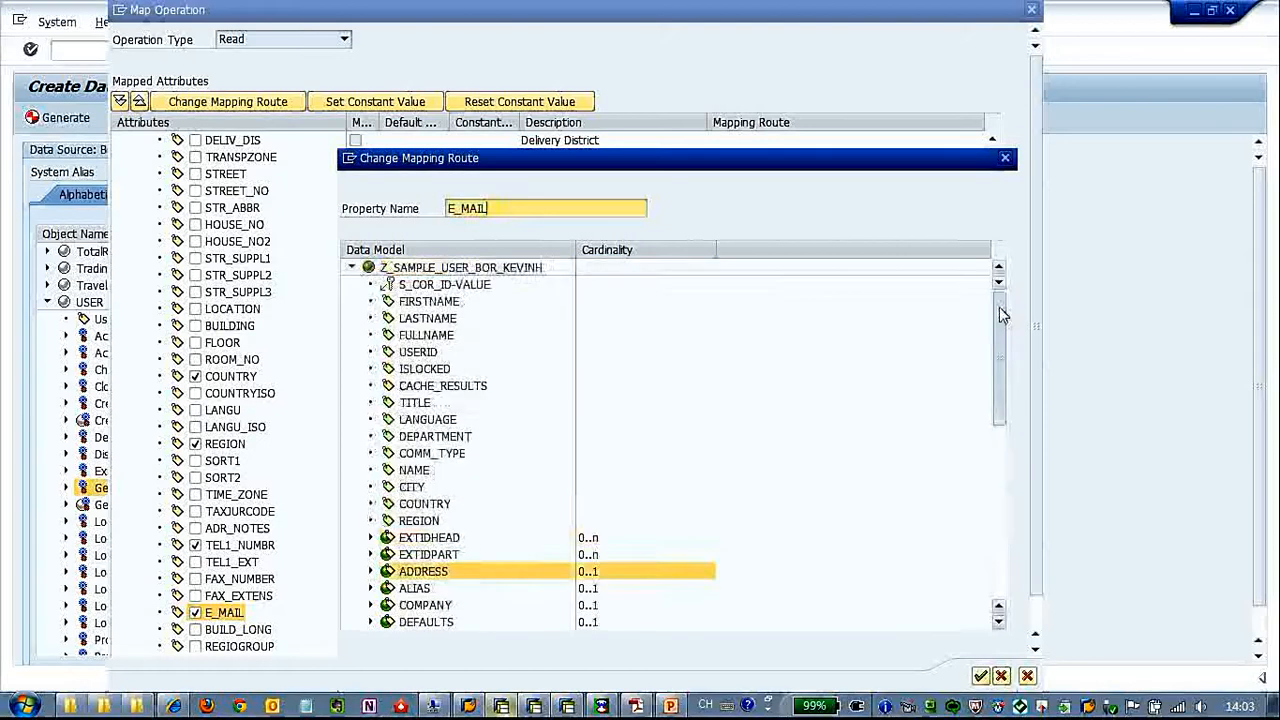
{"action": "left_click", "coordinate": [980, 676]}
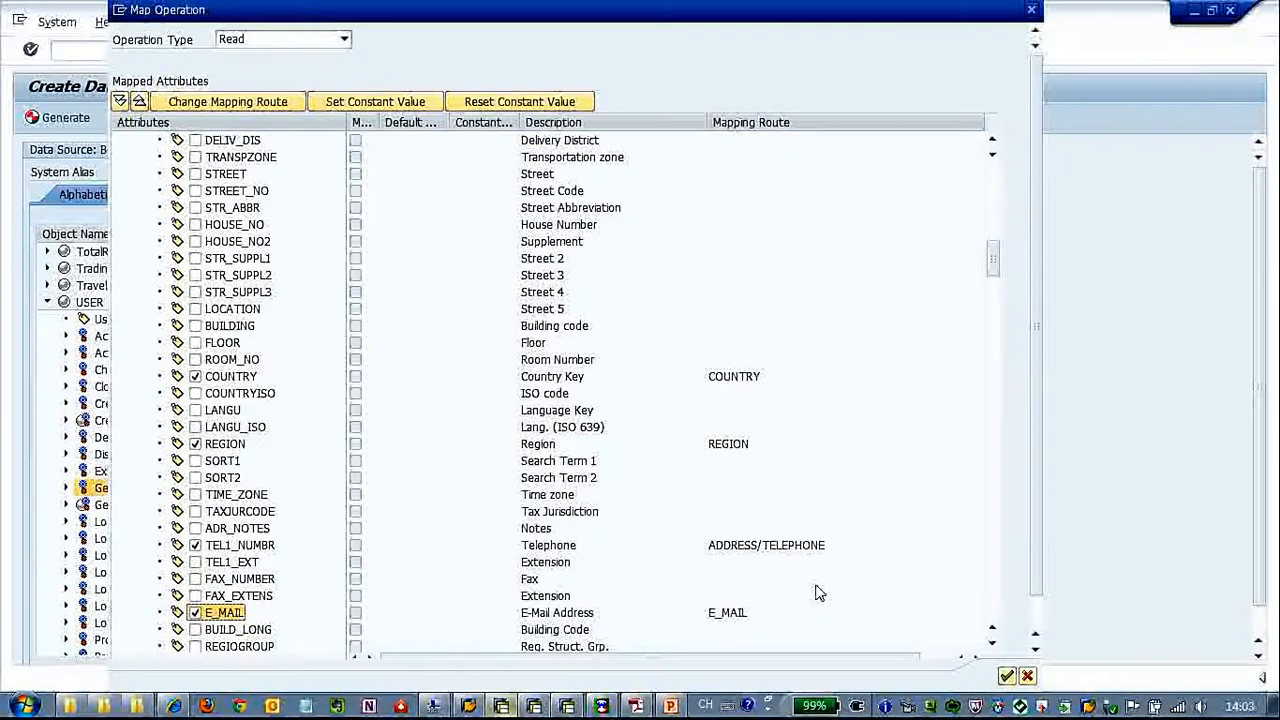
Collapse the Address group, expand Activitygroups and include its AGR_NAME attribute mapped to property ROLE under ACTIVITYGROUPS
{"action": "key", "text": "alt+Tab"}
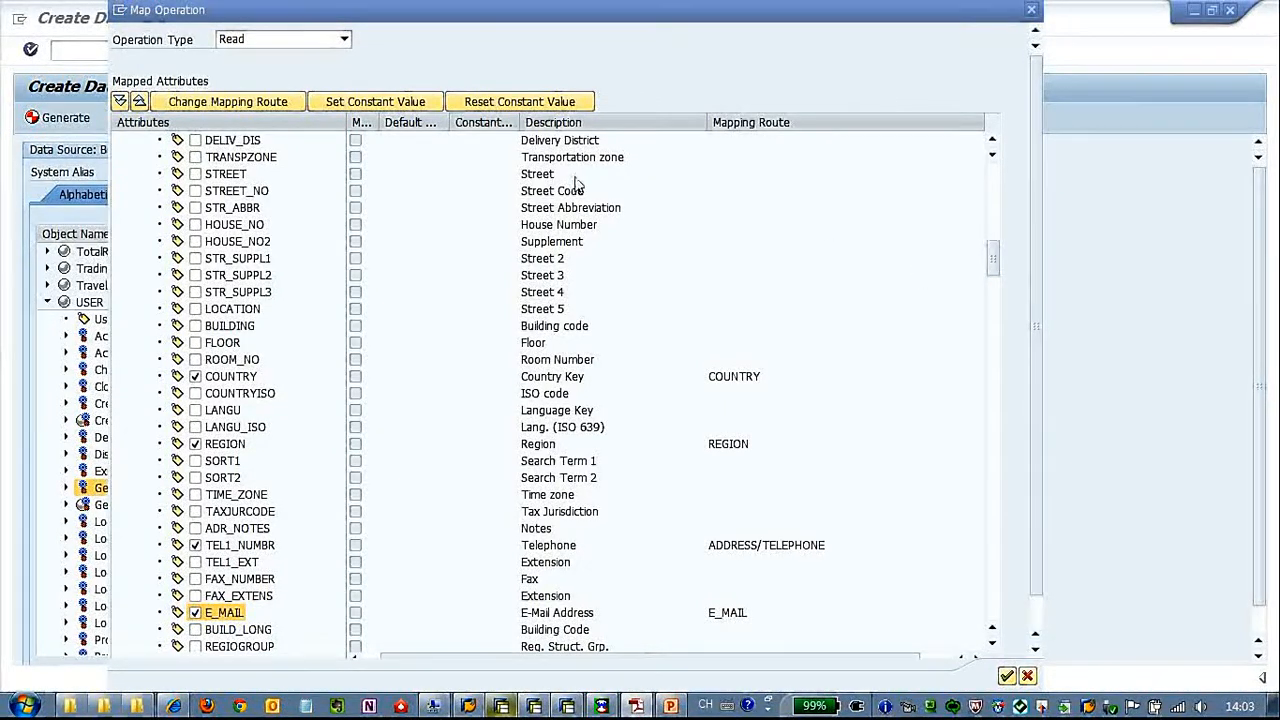
{"action": "left_click_drag", "start_coordinate": [994, 255], "coordinate": [994, 175]}
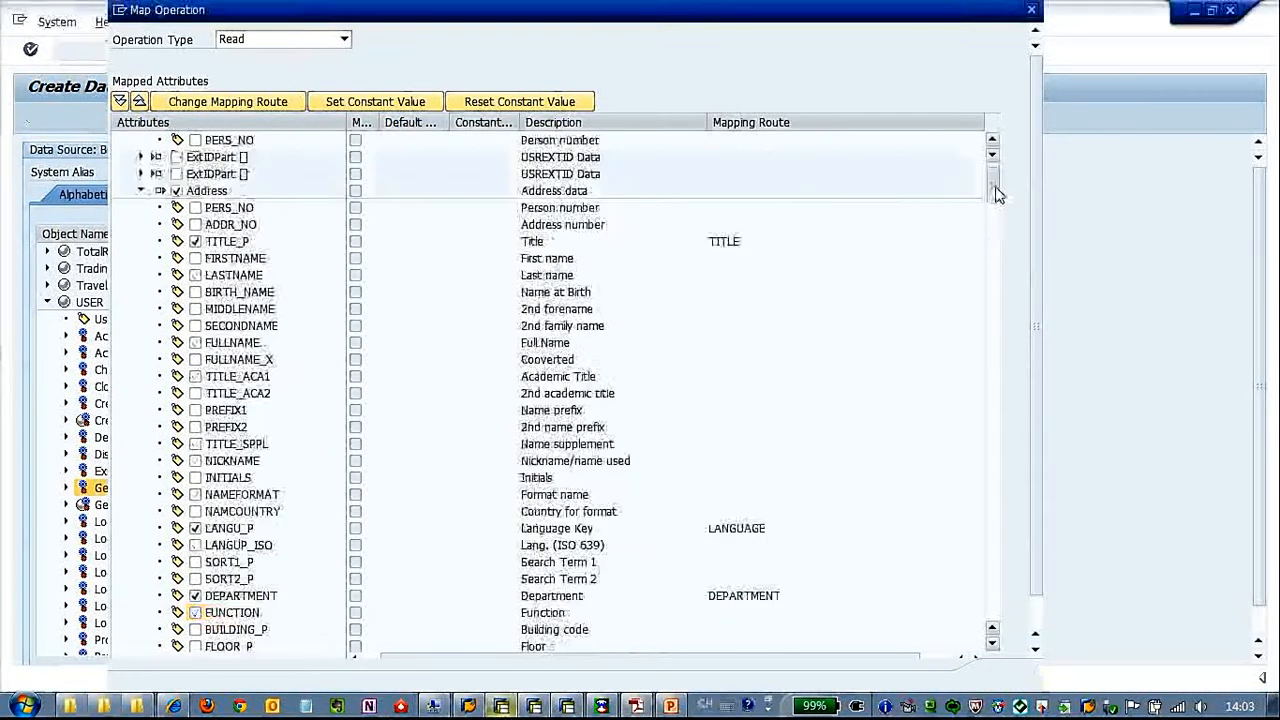
{"action": "left_click", "coordinate": [141, 191]}
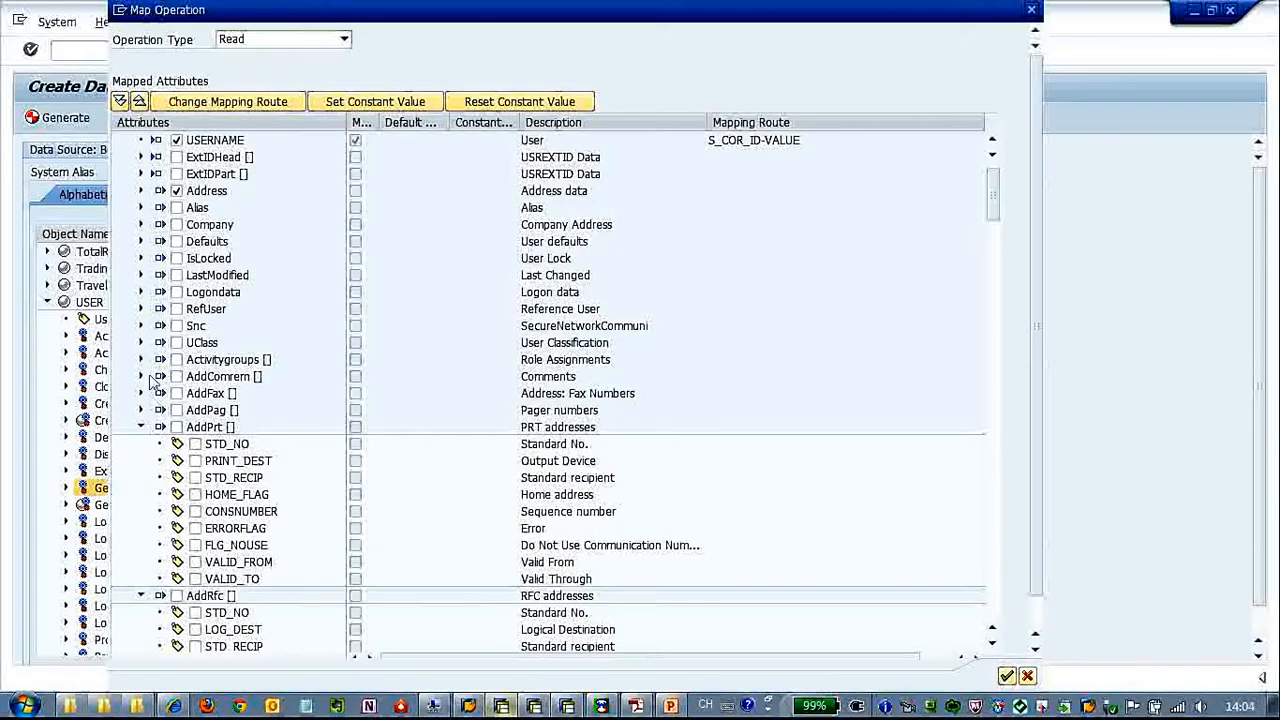
{"action": "left_click", "coordinate": [141, 360]}
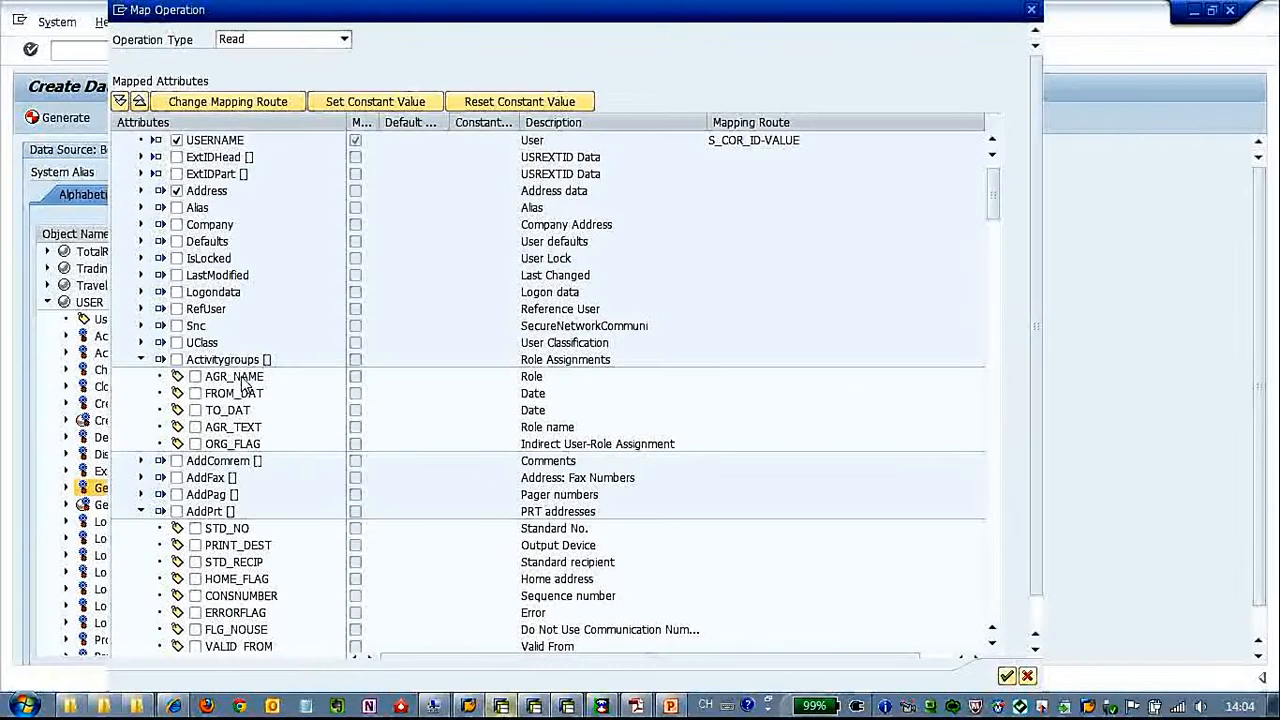
{"action": "left_click", "coordinate": [196, 380]}
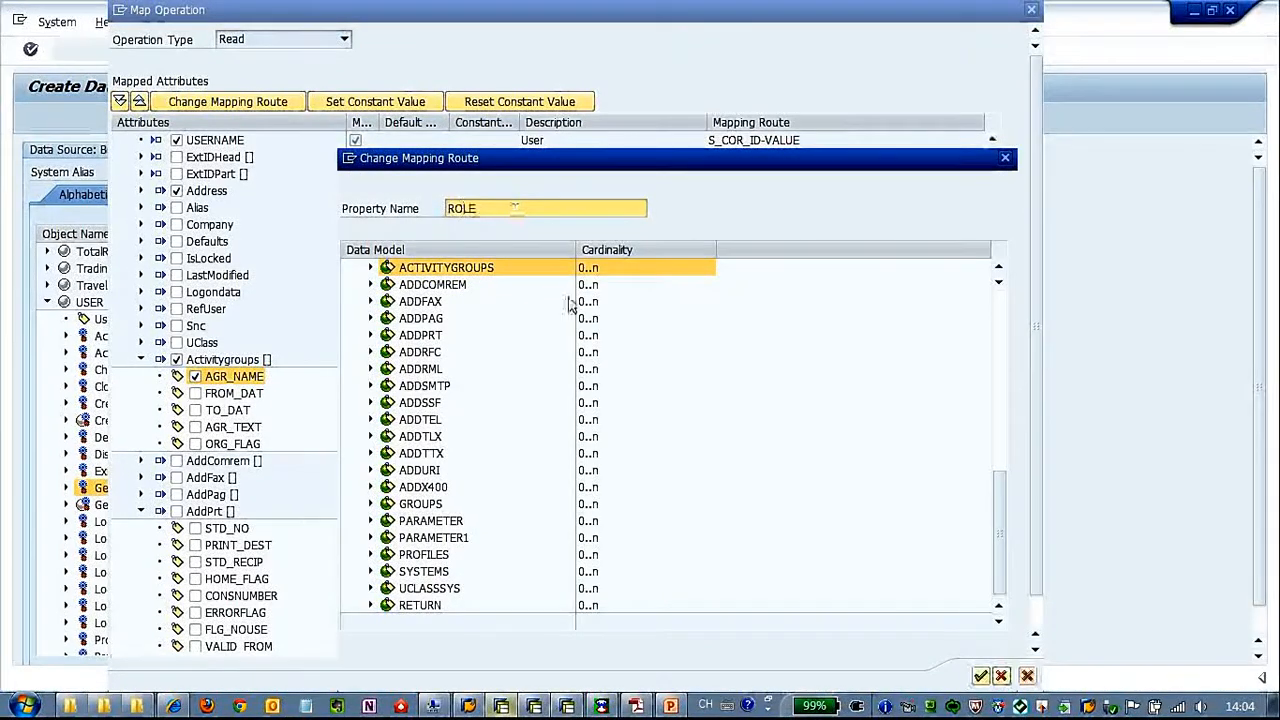
{"action": "left_click", "coordinate": [981, 676]}
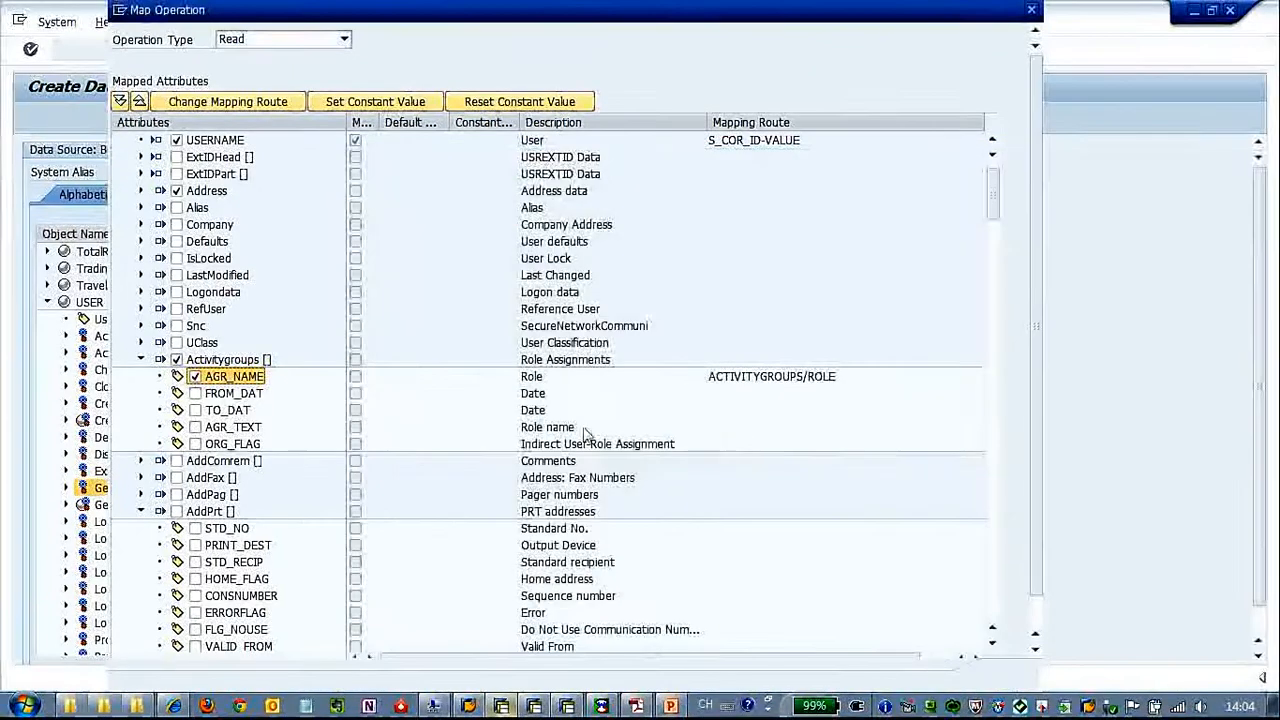
Include the Activitygroups attributes FROM_DAT and TO_DAT, renaming their mapped properties to FROM_DATE and TO_DATE
{"action": "left_click", "coordinate": [195, 394]}
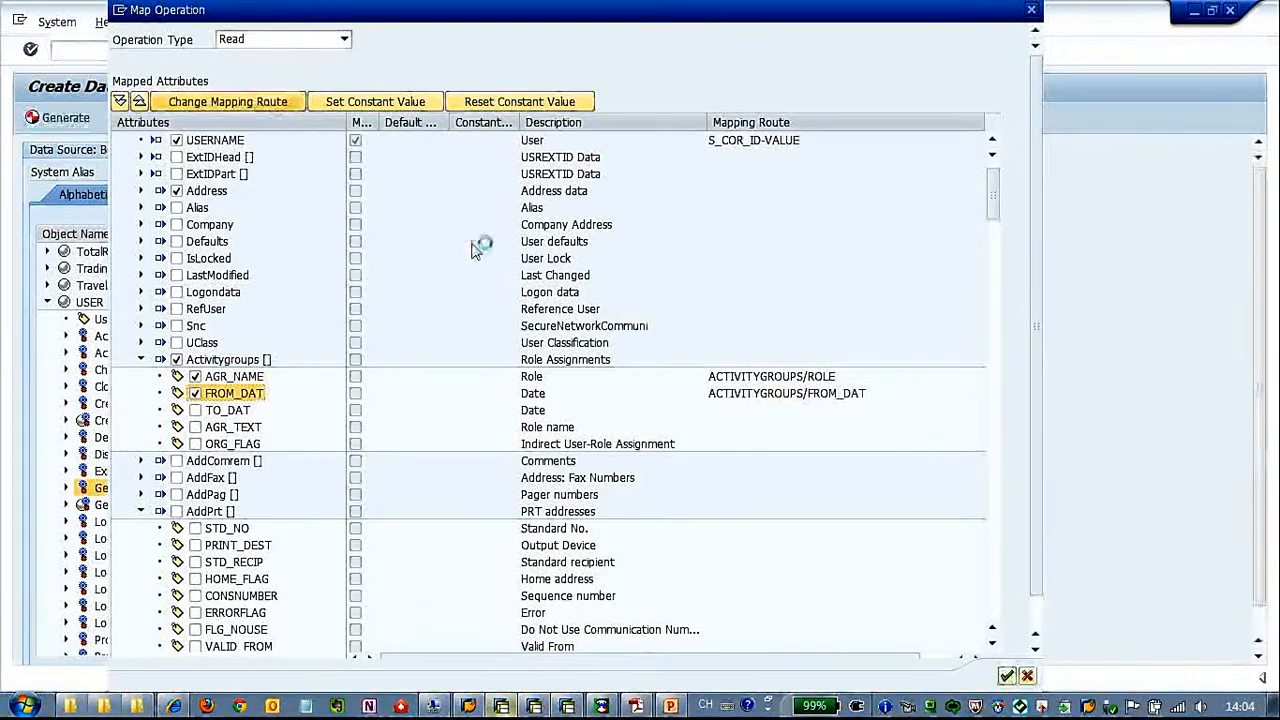
{"action": "left_click", "coordinate": [525, 209]}
{"action": "left_click", "coordinate": [983, 676]}
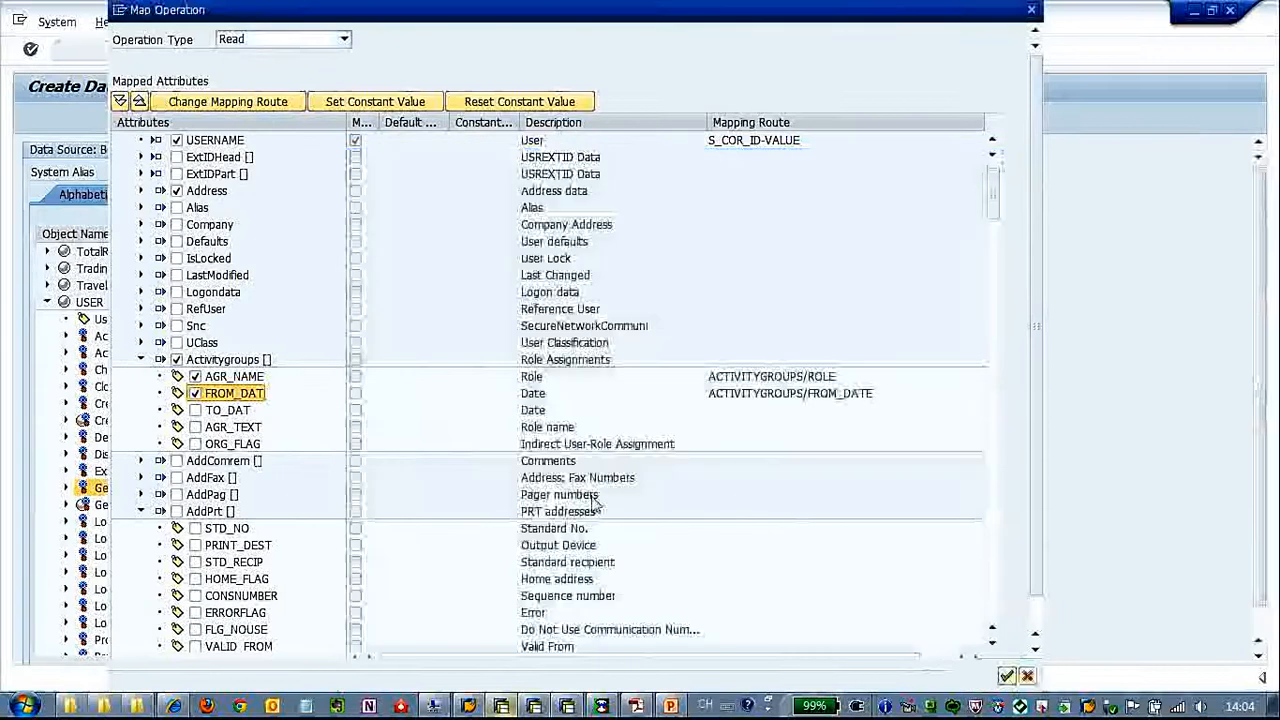
{"action": "left_click", "coordinate": [214, 416]}
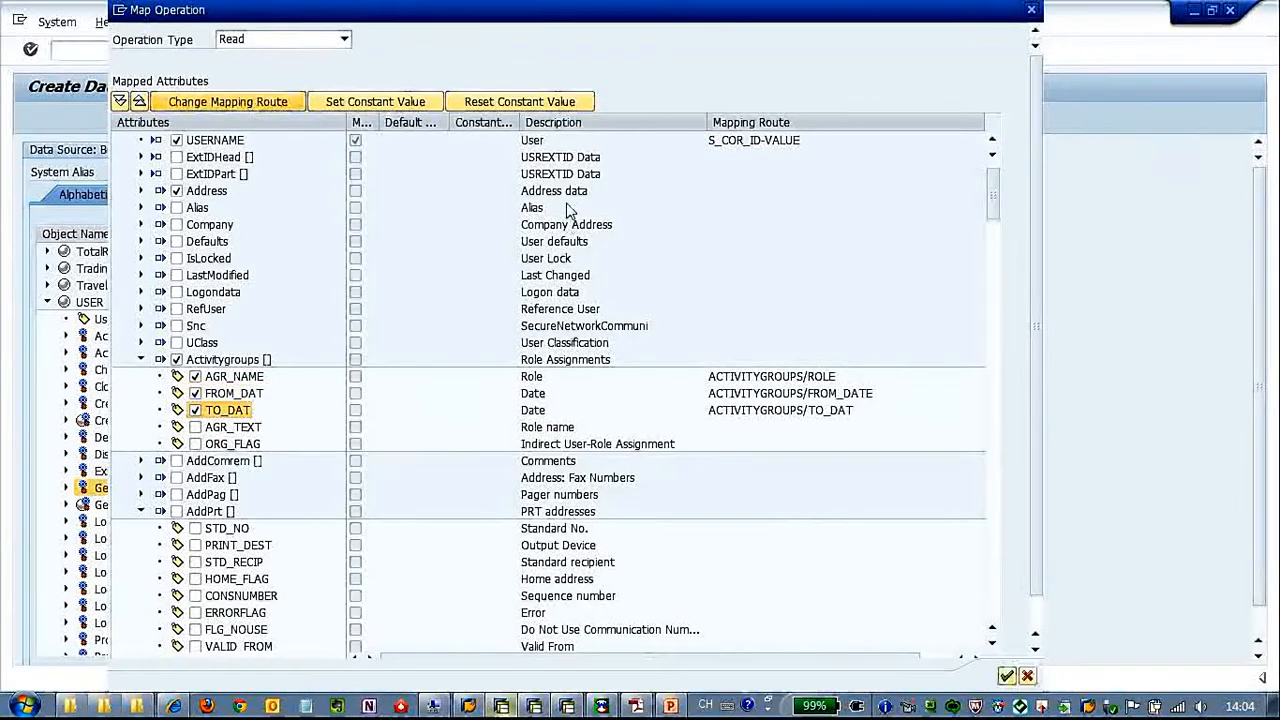
{"action": "type", "text": "E"}
{"action": "left_click", "coordinate": [980, 675]}
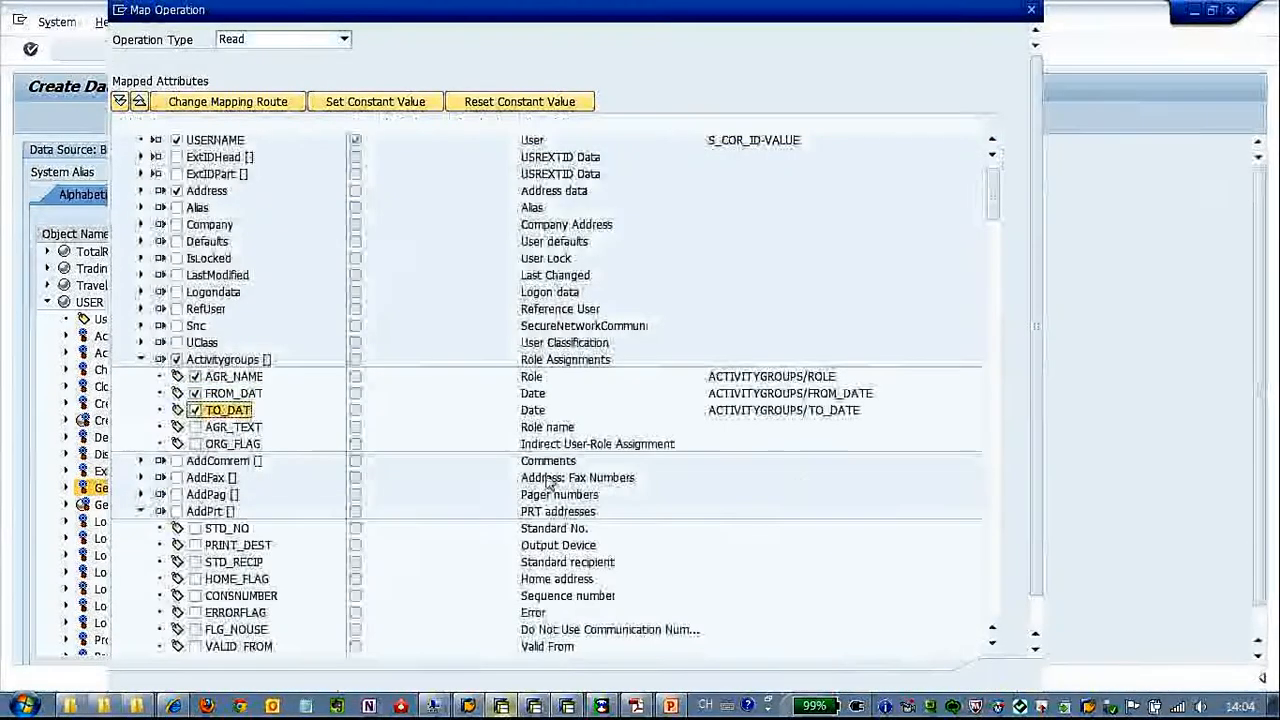
Include the Activitygroups attribute AGR_TEXT and rename its mapped property to ROLENAME
{"action": "left_click", "coordinate": [195, 427]}
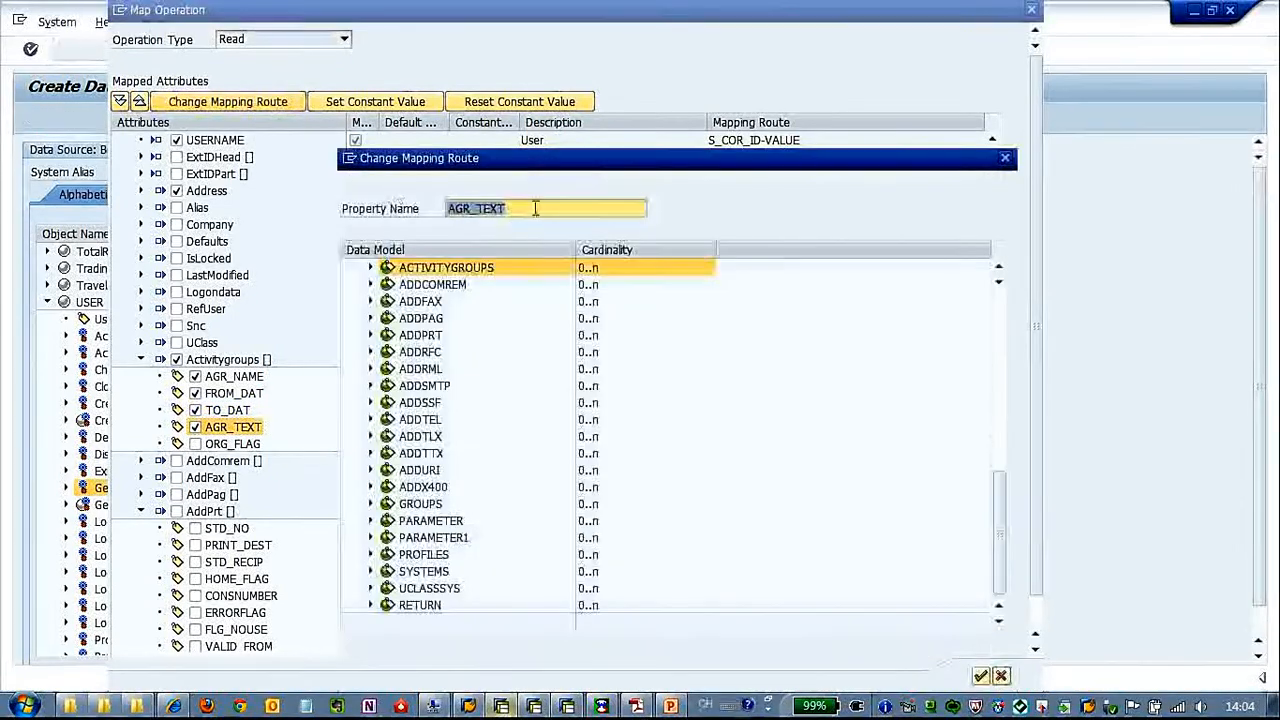
{"action": "left_click_drag", "start_coordinate": [442, 208], "coordinate": [393, 215]}
{"action": "type", "text": "ROLENAME"}
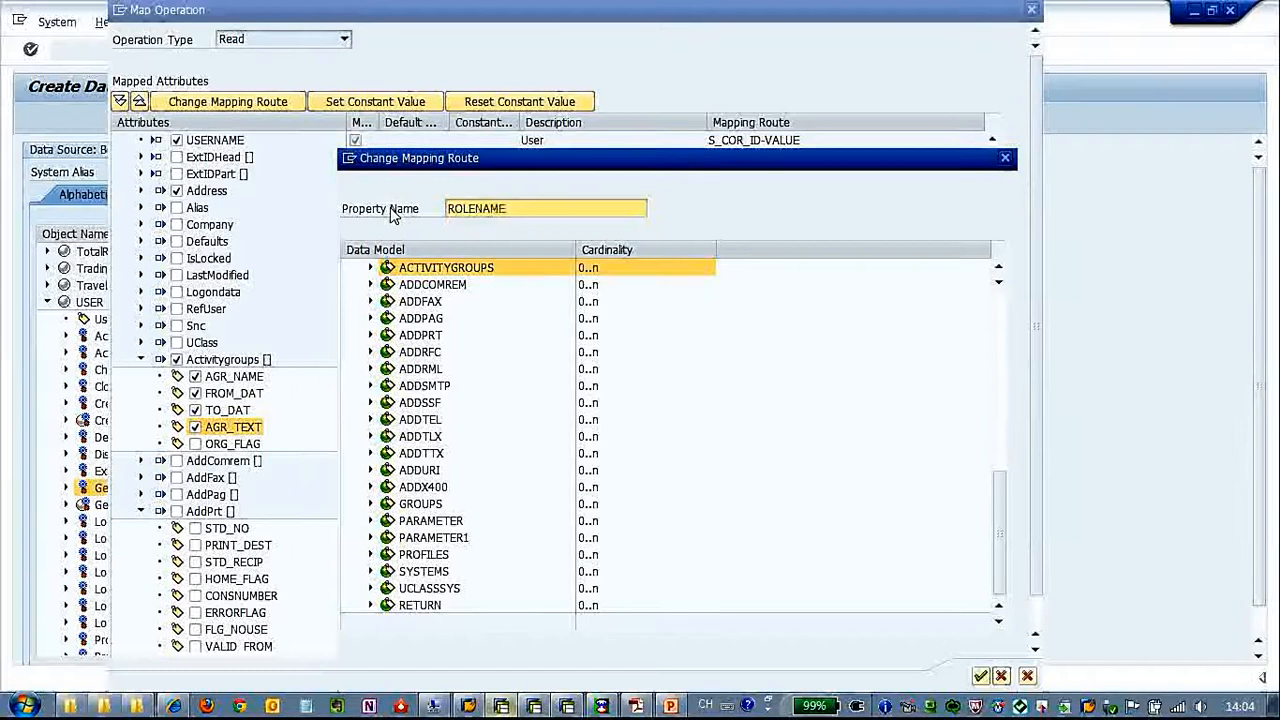
{"action": "left_click", "coordinate": [980, 677]}
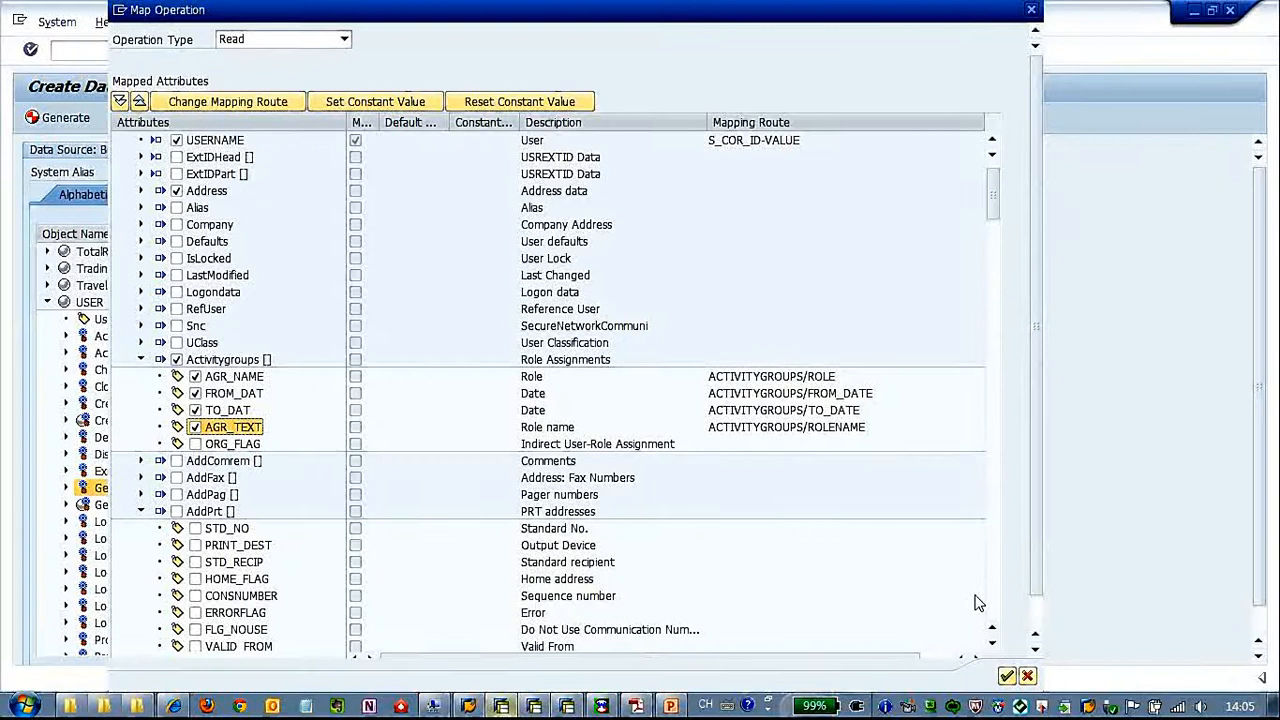
Collapse the expanded attribute groups below Activitygroups, from AddPrt through AddTlx
{"action": "left_click", "coordinate": [993, 645]}
{"action": "left_click", "coordinate": [993, 645]}
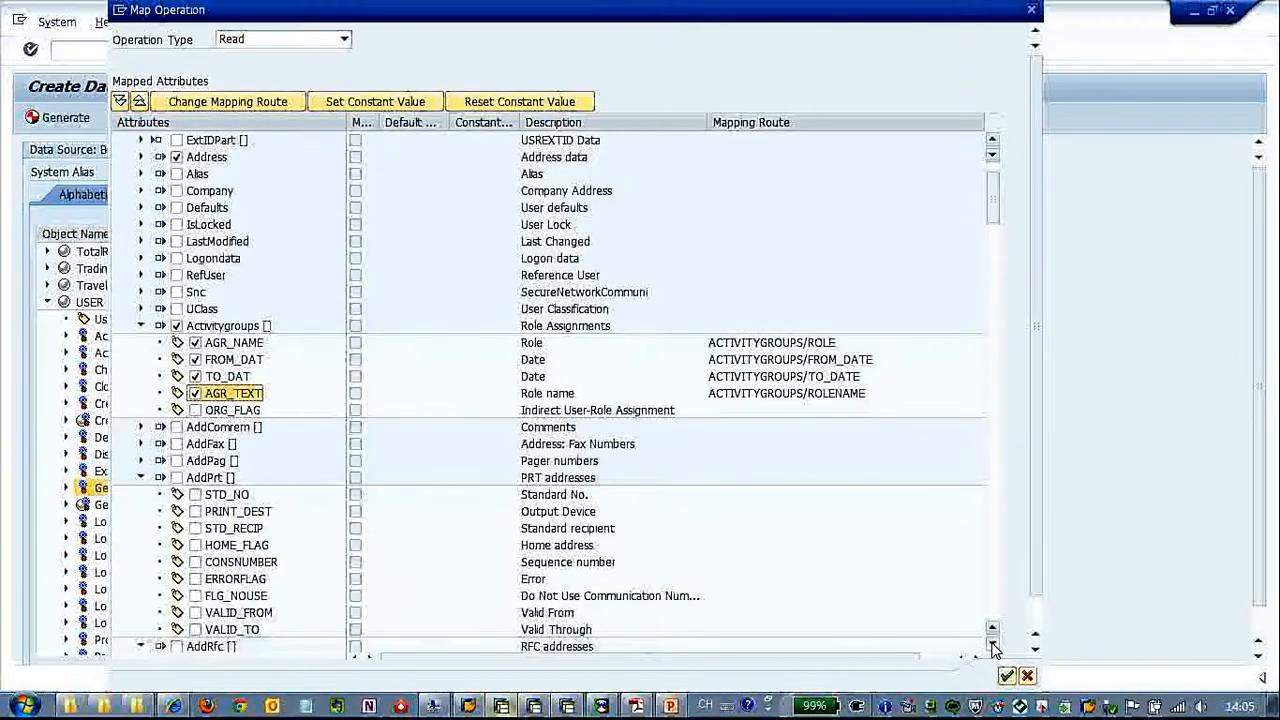
{"action": "left_click", "coordinate": [993, 645]}
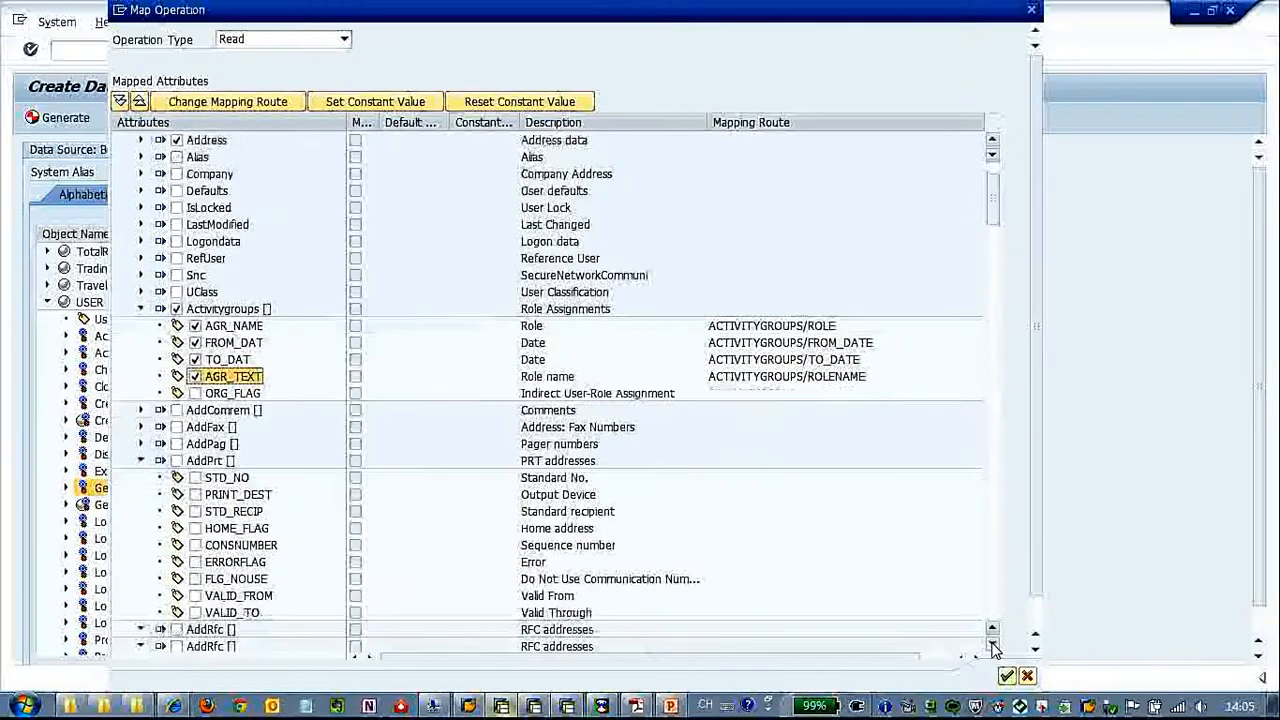
{"action": "left_click", "coordinate": [141, 461]}
{"action": "left_click", "coordinate": [141, 478]}
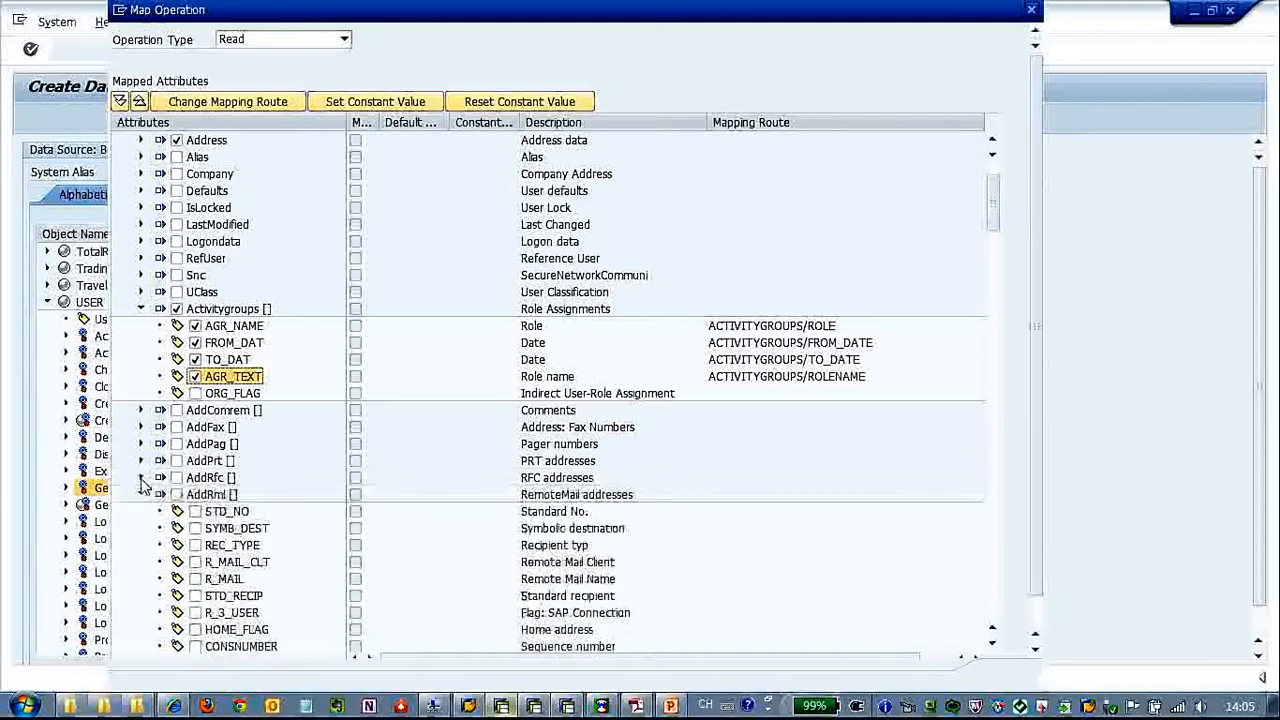
{"action": "left_click", "coordinate": [141, 494]}
{"action": "left_click", "coordinate": [141, 511]}
{"action": "left_click", "coordinate": [141, 528]}
{"action": "left_click", "coordinate": [141, 545]}
{"action": "left_click", "coordinate": [143, 562]}
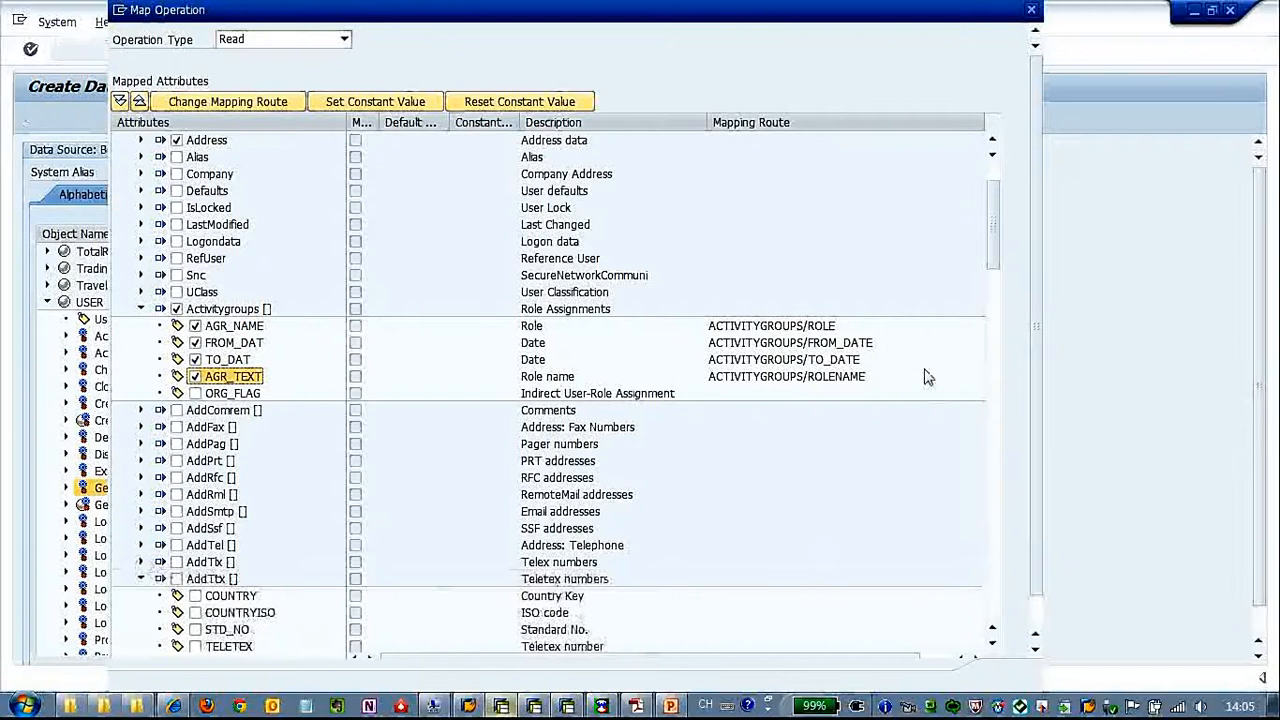
Include the Profiles attribute BAPIPROF and rename its mapped property to PROFILE
{"action": "scroll", "coordinate": [995, 270], "scroll_direction": "down", "scroll_amount": 1}
{"action": "left_click_drag", "start_coordinate": [995, 270], "coordinate": [995, 505]}
{"action": "left_click_drag", "start_coordinate": [995, 510], "coordinate": [995, 538]}
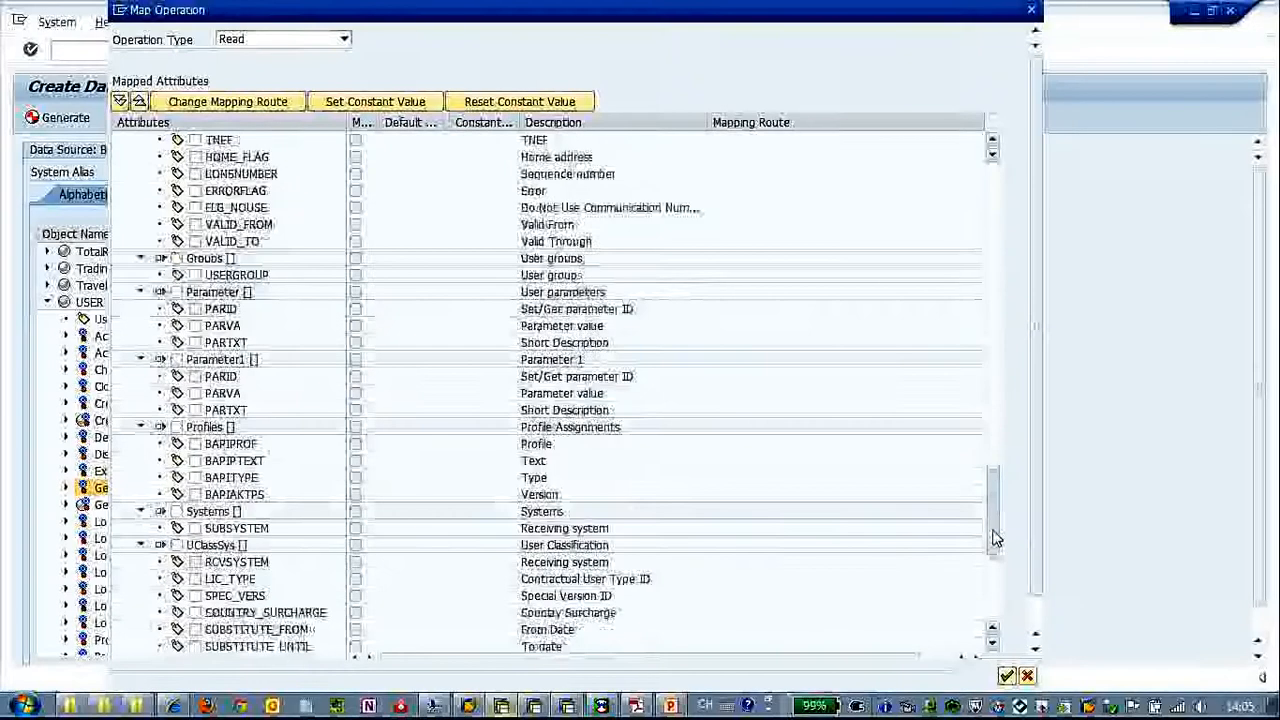
{"action": "left_click", "coordinate": [195, 443]}
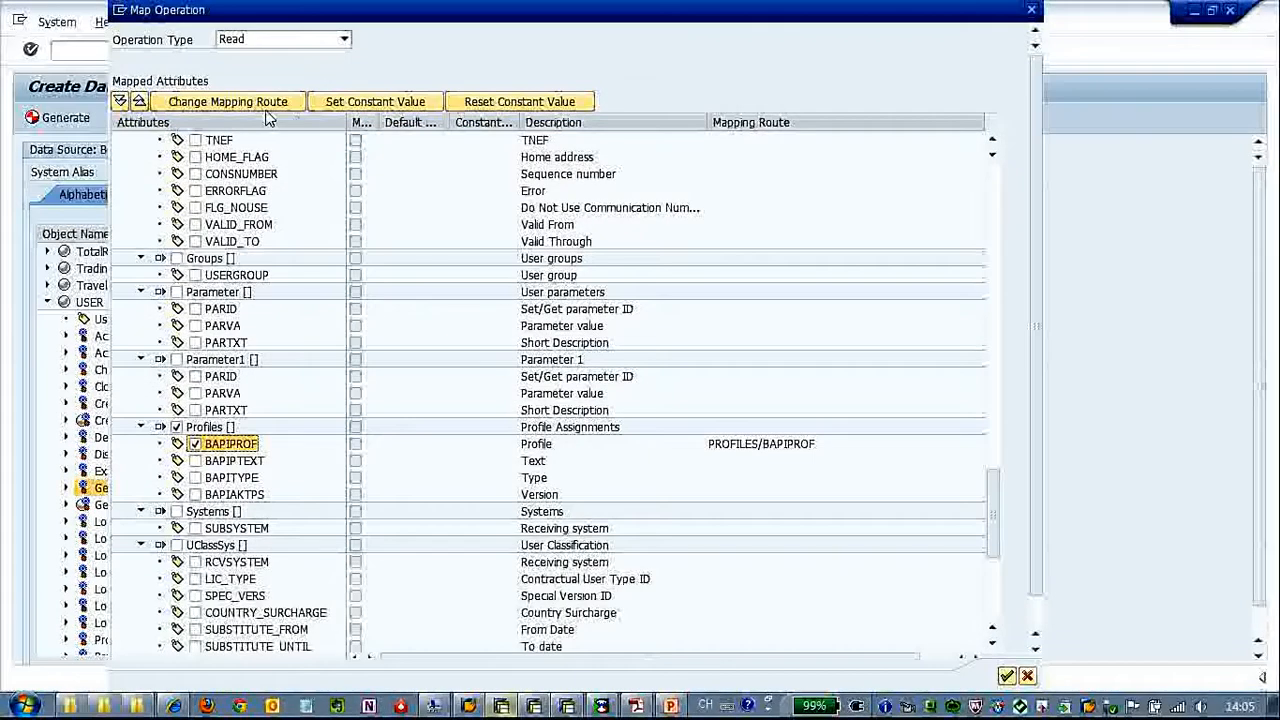
{"action": "left_click", "coordinate": [262, 102]}
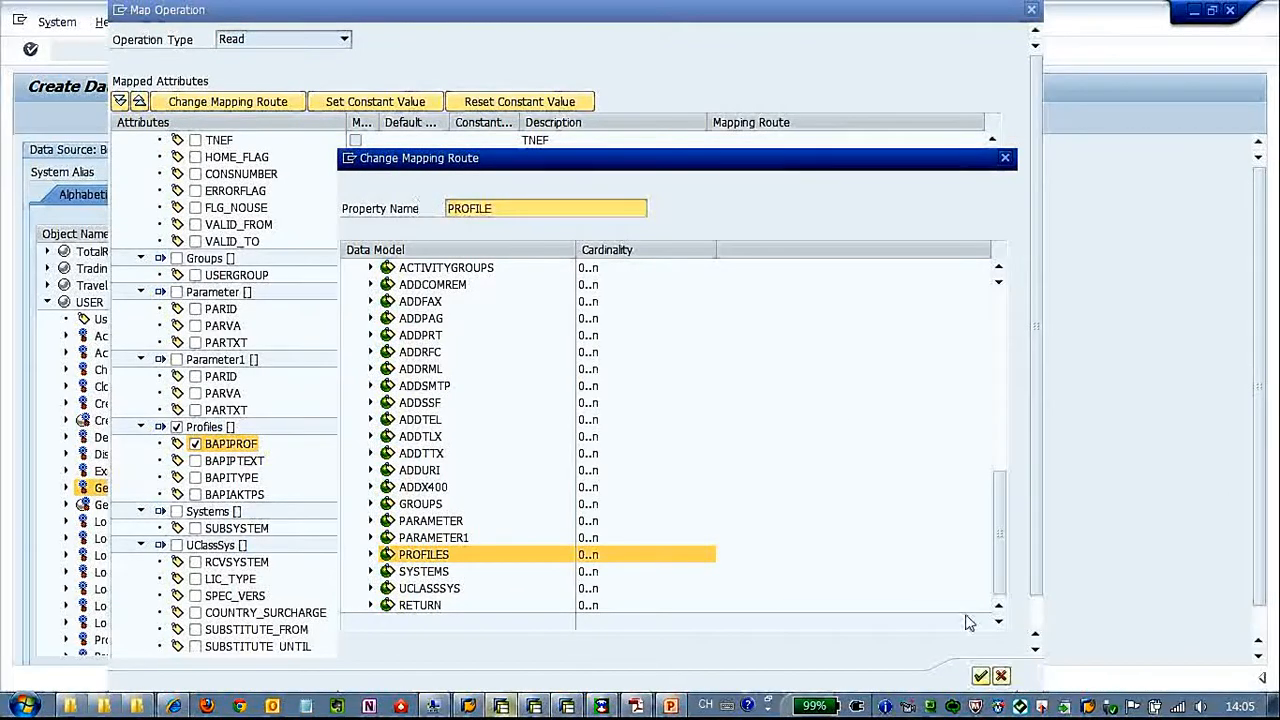
{"action": "left_click", "coordinate": [980, 677]}
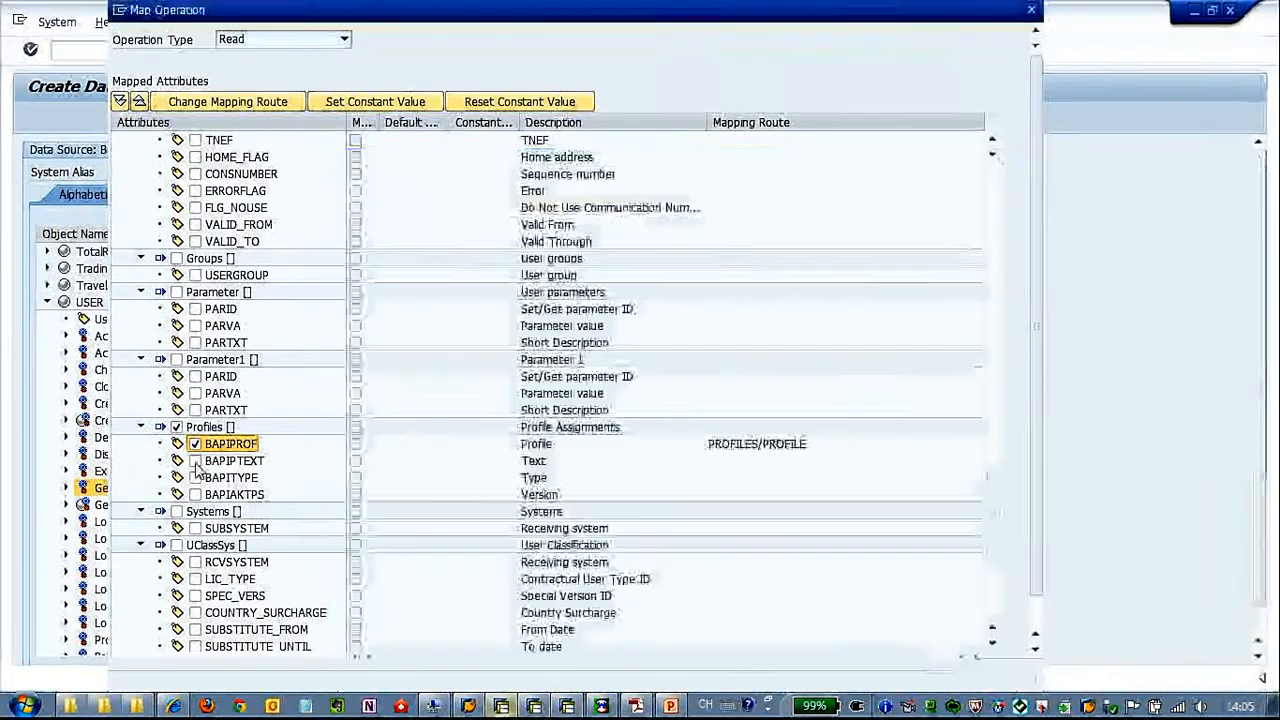
Include the Profiles attributes BAPIPTEXT and BAPITYPE, renaming their mapped properties to TEXT and TYPE
{"action": "left_click", "coordinate": [271, 107]}
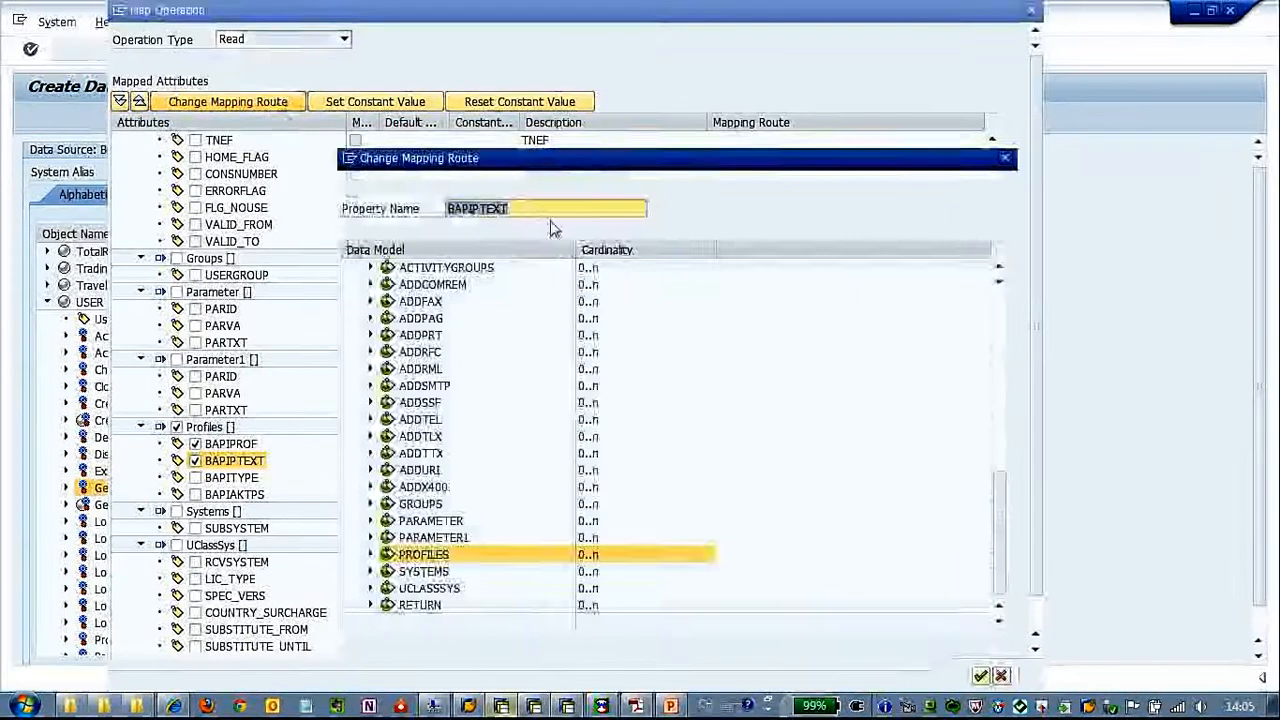
{"action": "type", "text": "TEXT"}
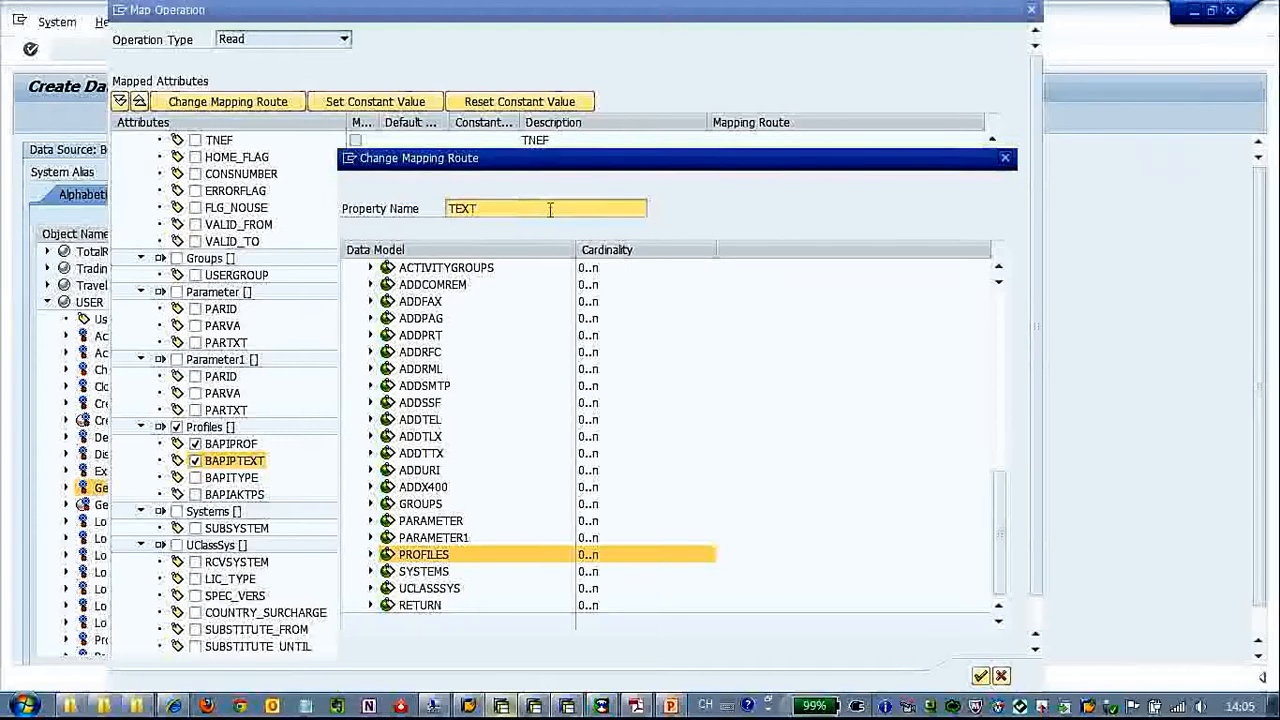
{"action": "left_click", "coordinate": [980, 676]}
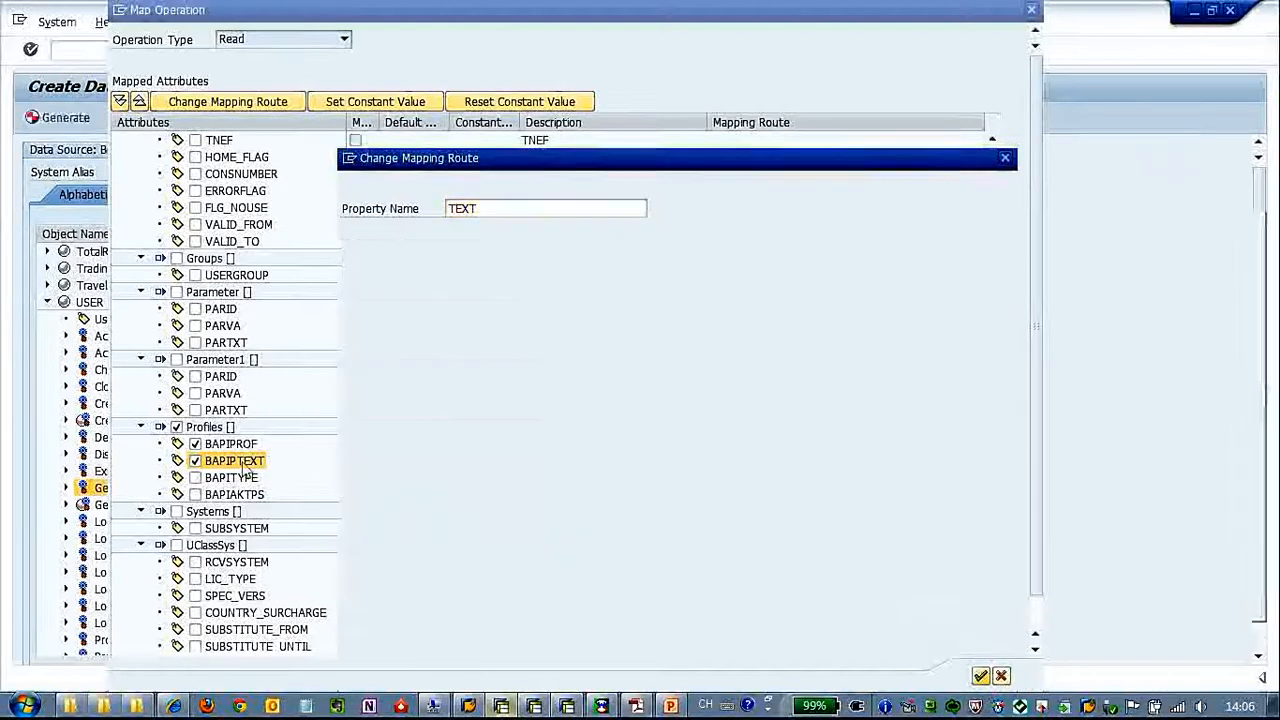
{"action": "left_click", "coordinate": [195, 477]}
{"action": "left_click", "coordinate": [284, 106]}
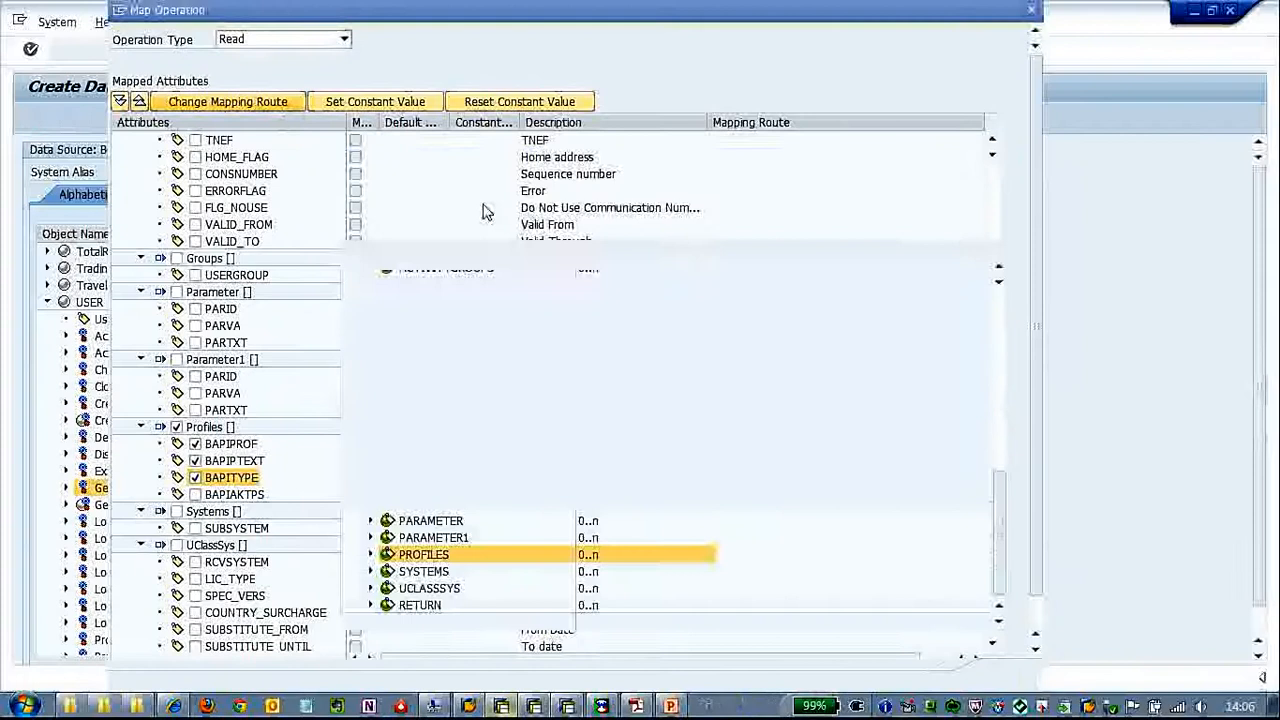
{"action": "type", "text": "TYPE"}
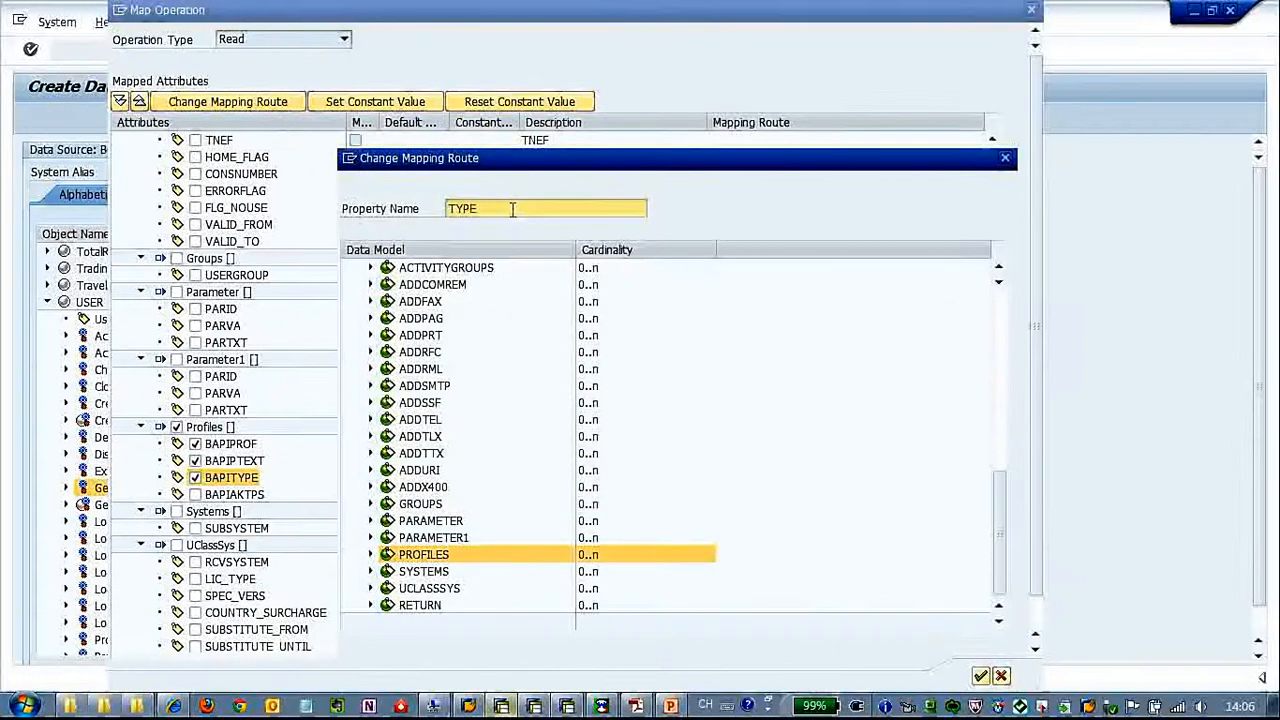
{"action": "left_click", "coordinate": [980, 677]}
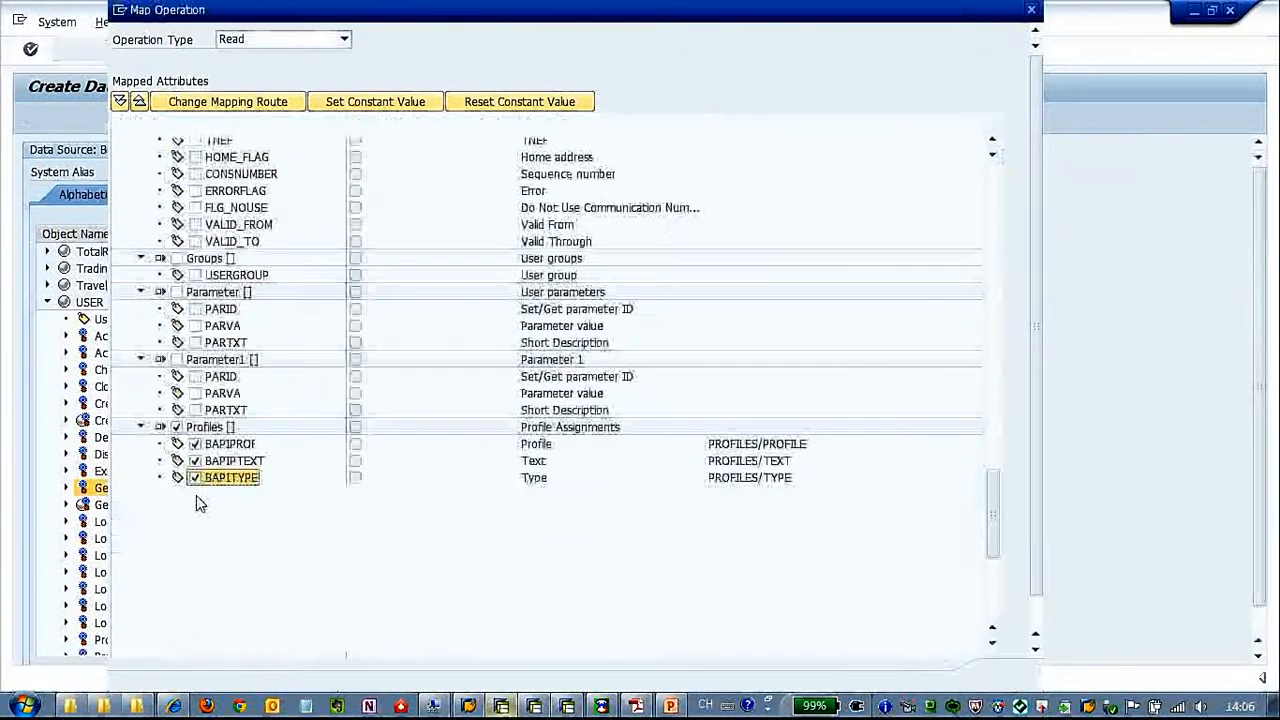
Include the Profiles attribute BAPIAKTPS, rename its mapped property to VERSION and confirm the Read mapping
{"action": "left_click", "coordinate": [195, 494]}
{"action": "left_click", "coordinate": [252, 108]}
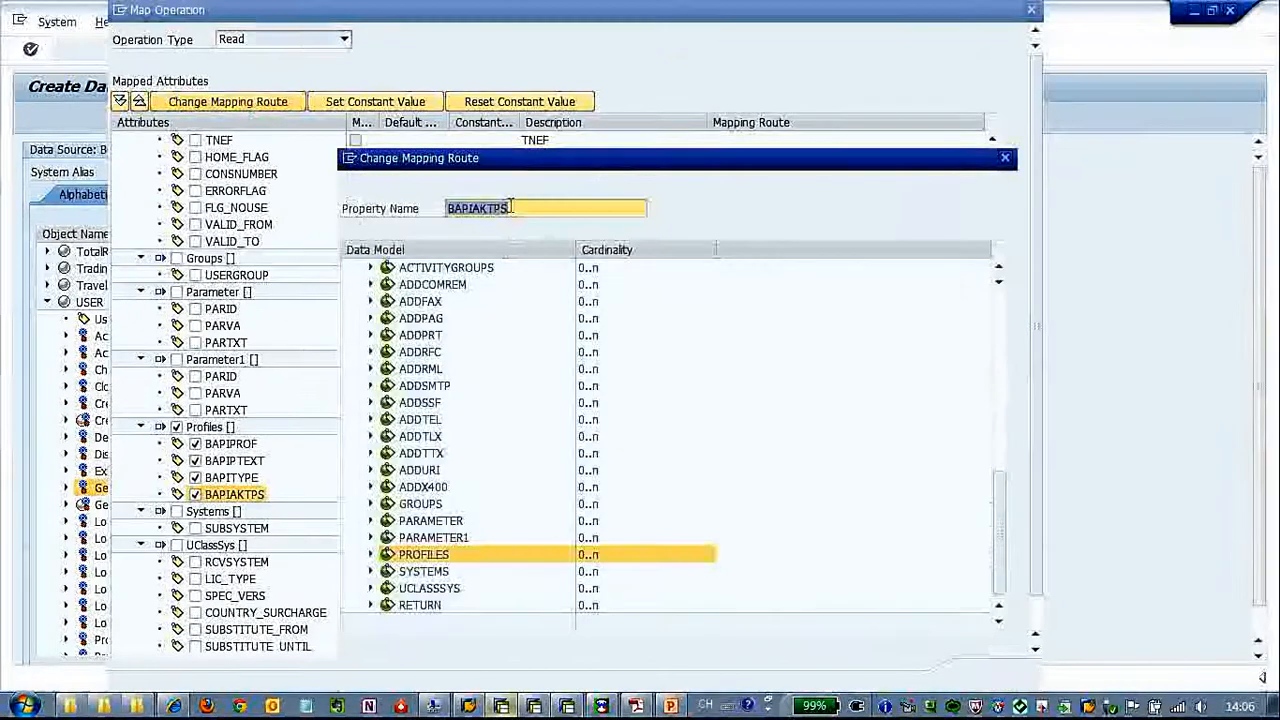
{"action": "type", "text": "VERSION"}
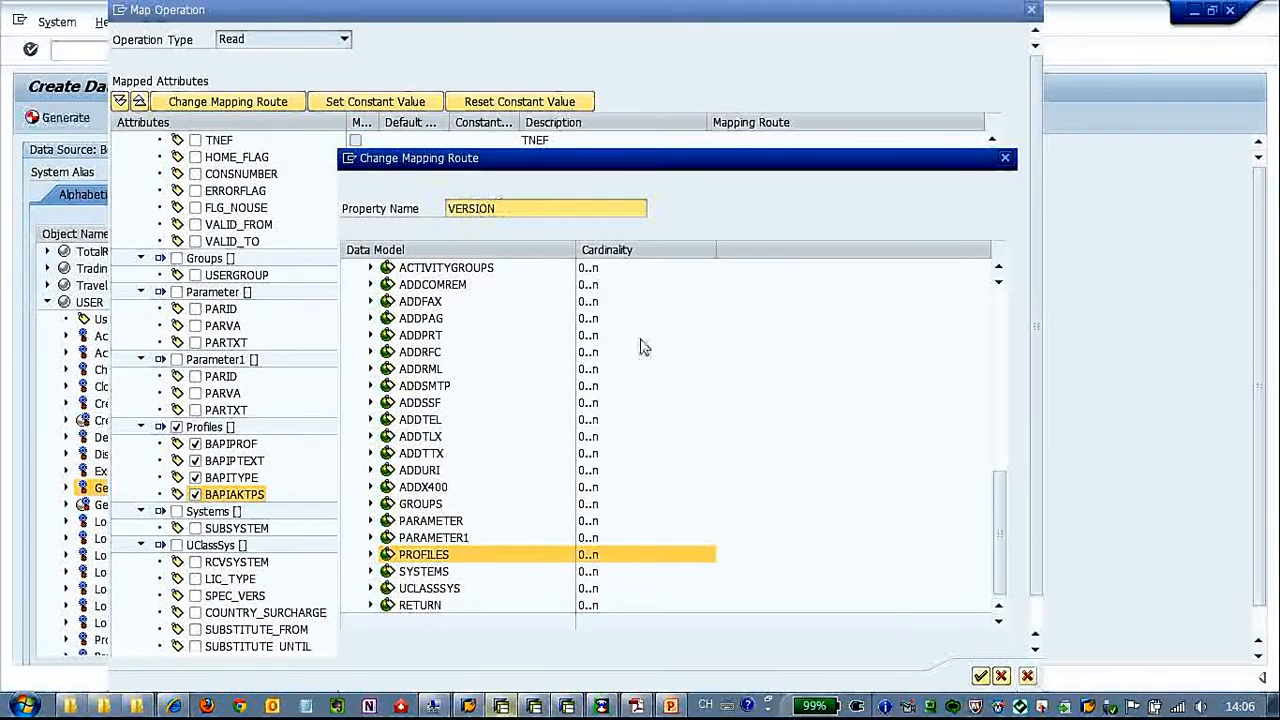
{"action": "left_click", "coordinate": [980, 675]}
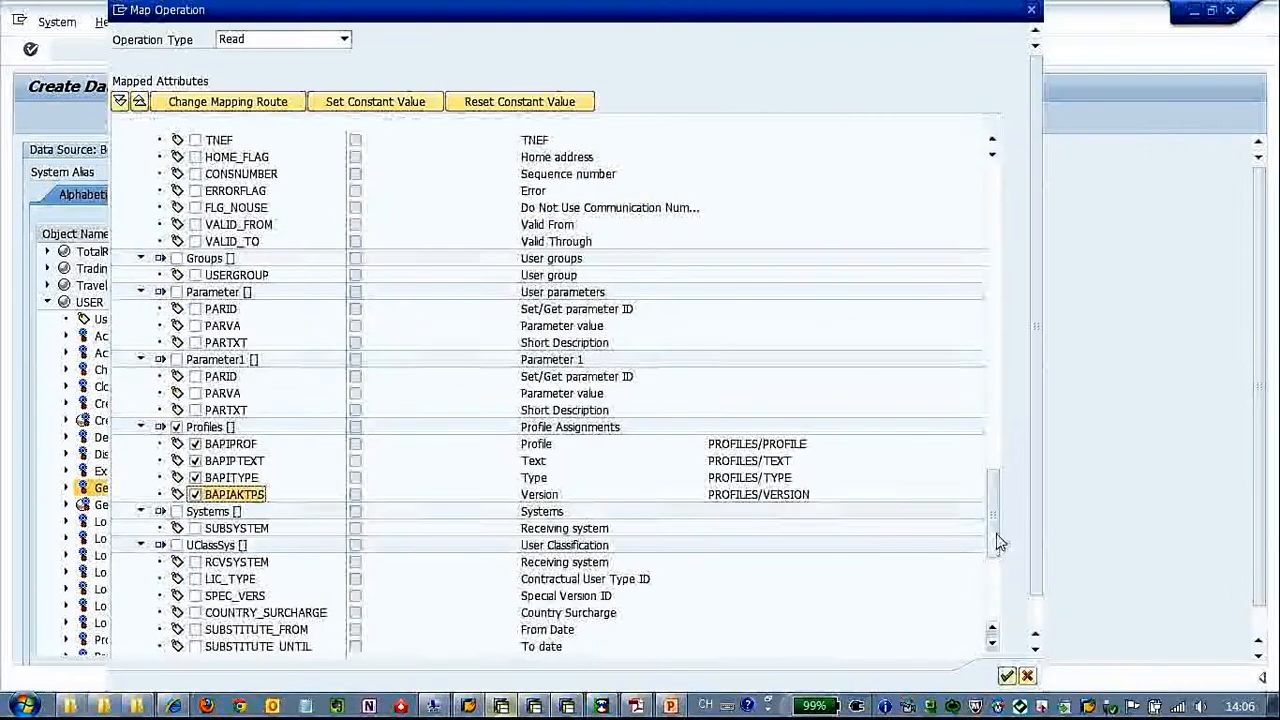
{"action": "left_click_drag", "start_coordinate": [1000, 541], "coordinate": [990, 205]}
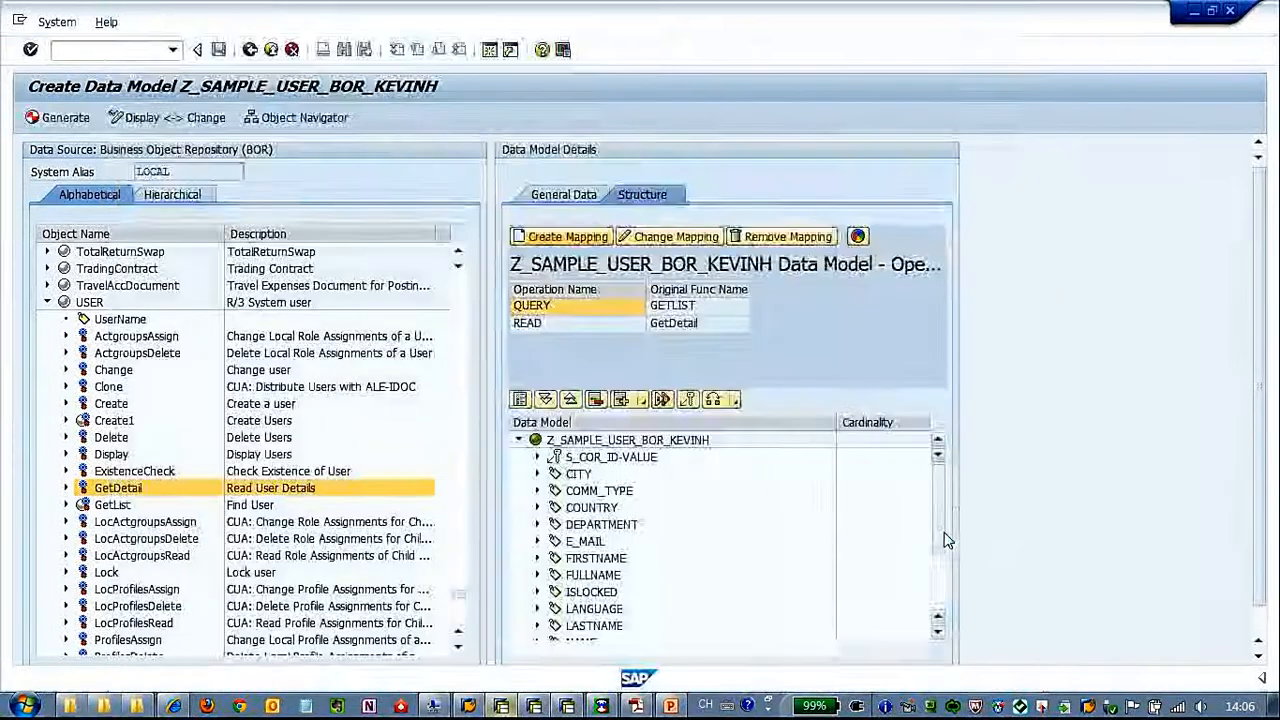
Expand the ADDRESS node in the data model and reopen the READ operation's mapping for changes
{"action": "left_click_drag", "start_coordinate": [943, 511], "coordinate": [945, 583]}
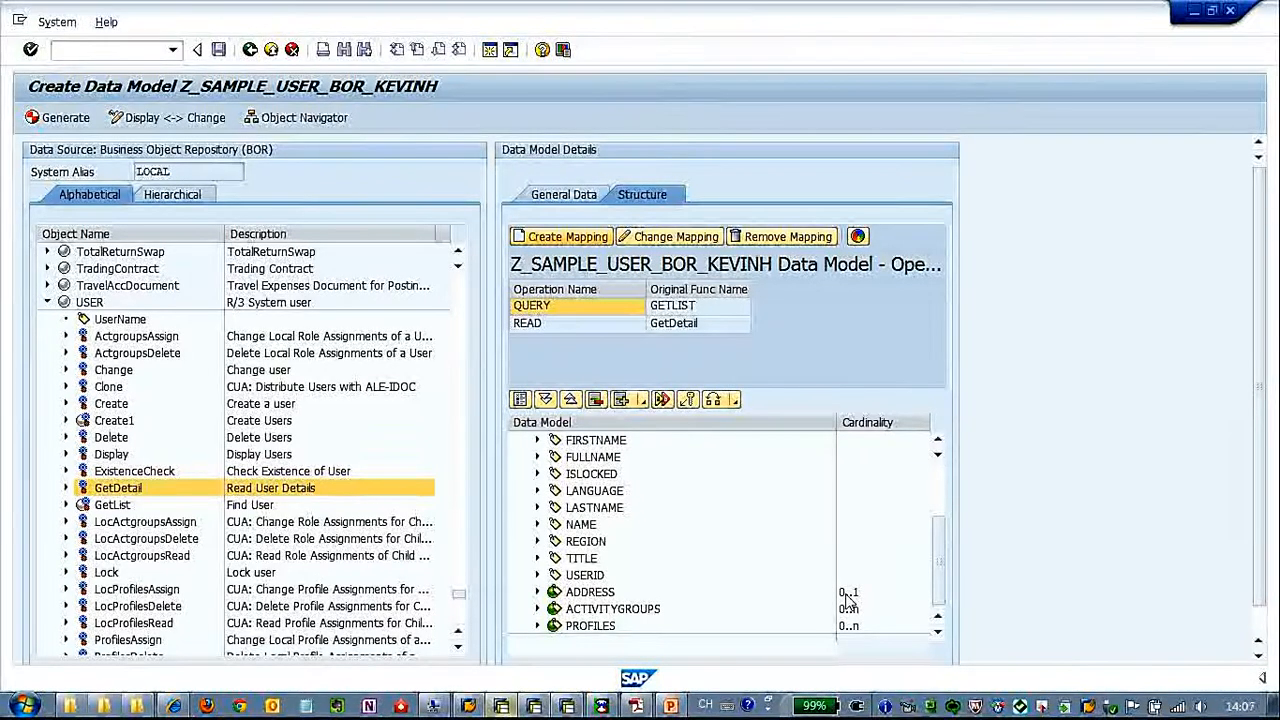
{"action": "left_click", "coordinate": [538, 592]}
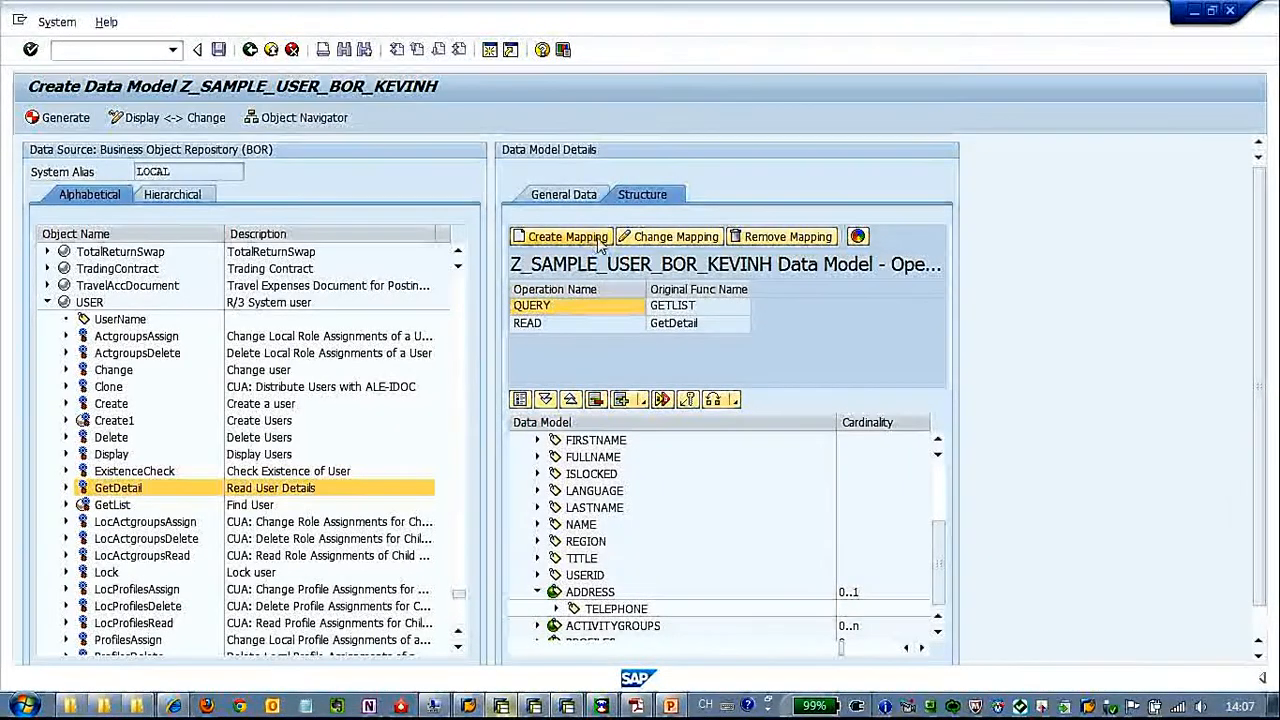
{"action": "left_click", "coordinate": [665, 237]}
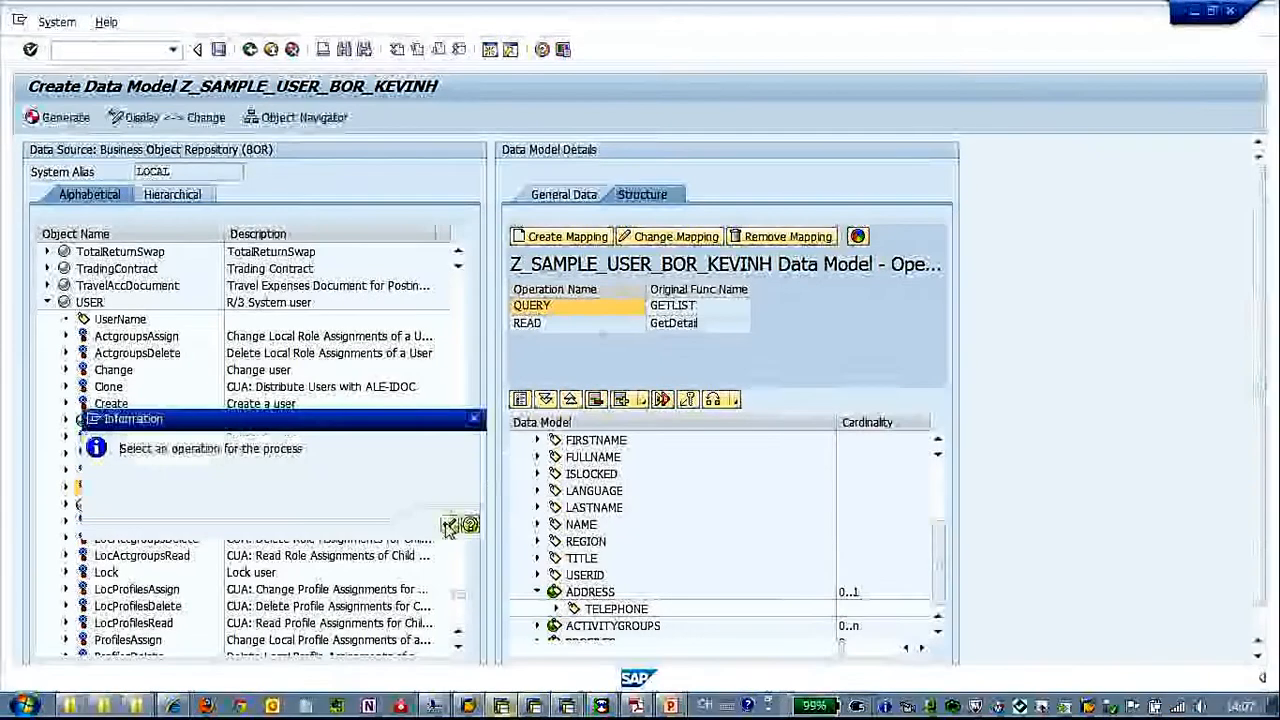
{"action": "left_click", "coordinate": [548, 323]}
{"action": "left_click", "coordinate": [681, 243]}
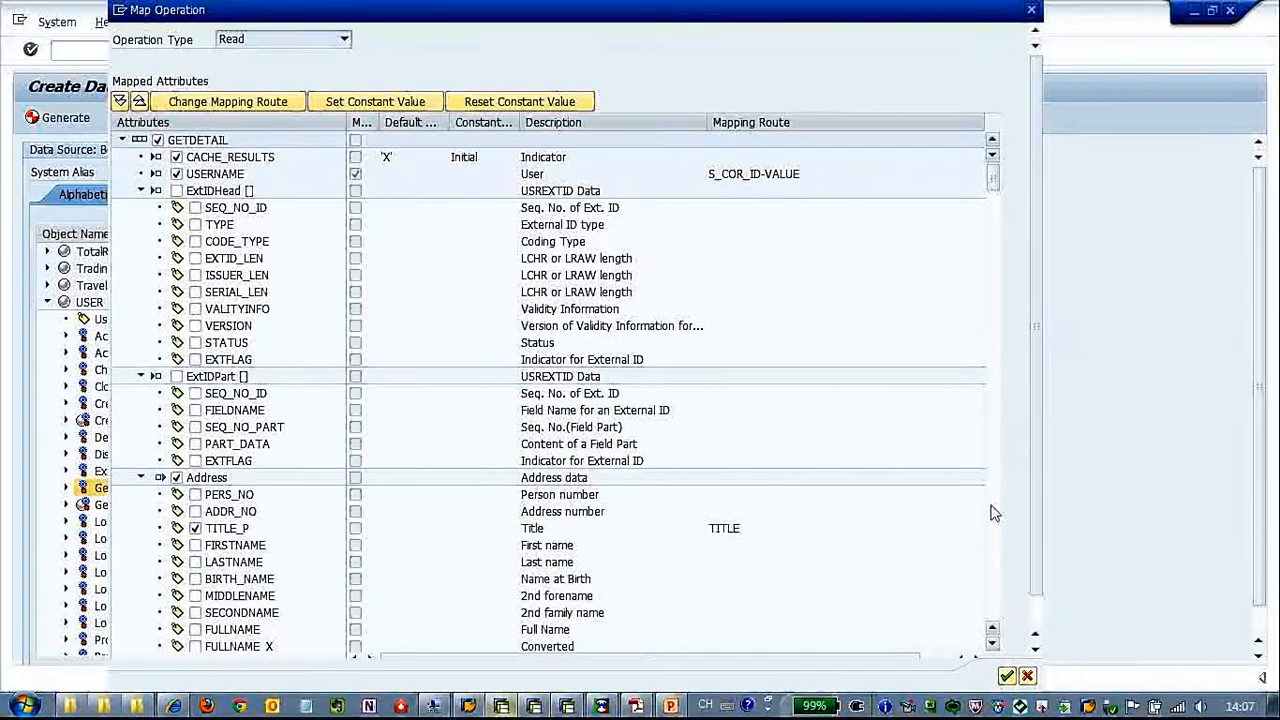
Change the mapping route of the Address attribute TEL1_NUMBR to sit directly under the data model root and confirm the Read mapping
{"action": "left_click", "coordinate": [992, 646]}
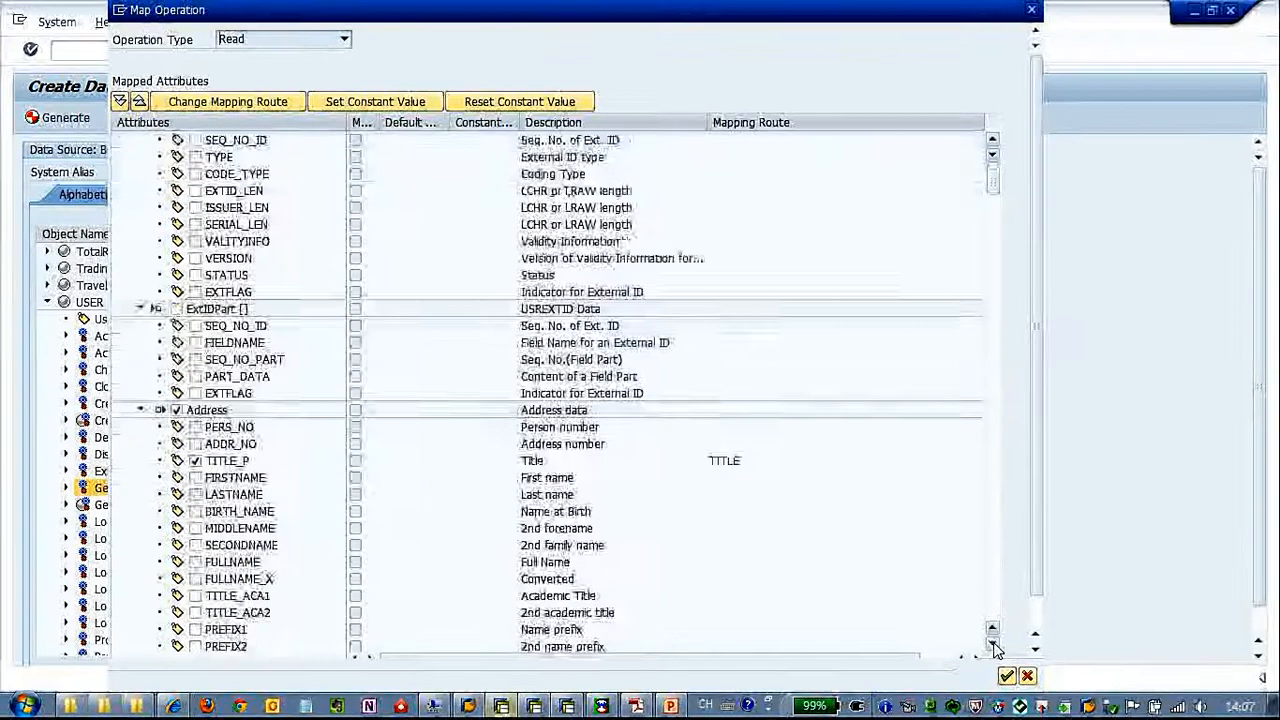
{"action": "left_click", "coordinate": [993, 647]}
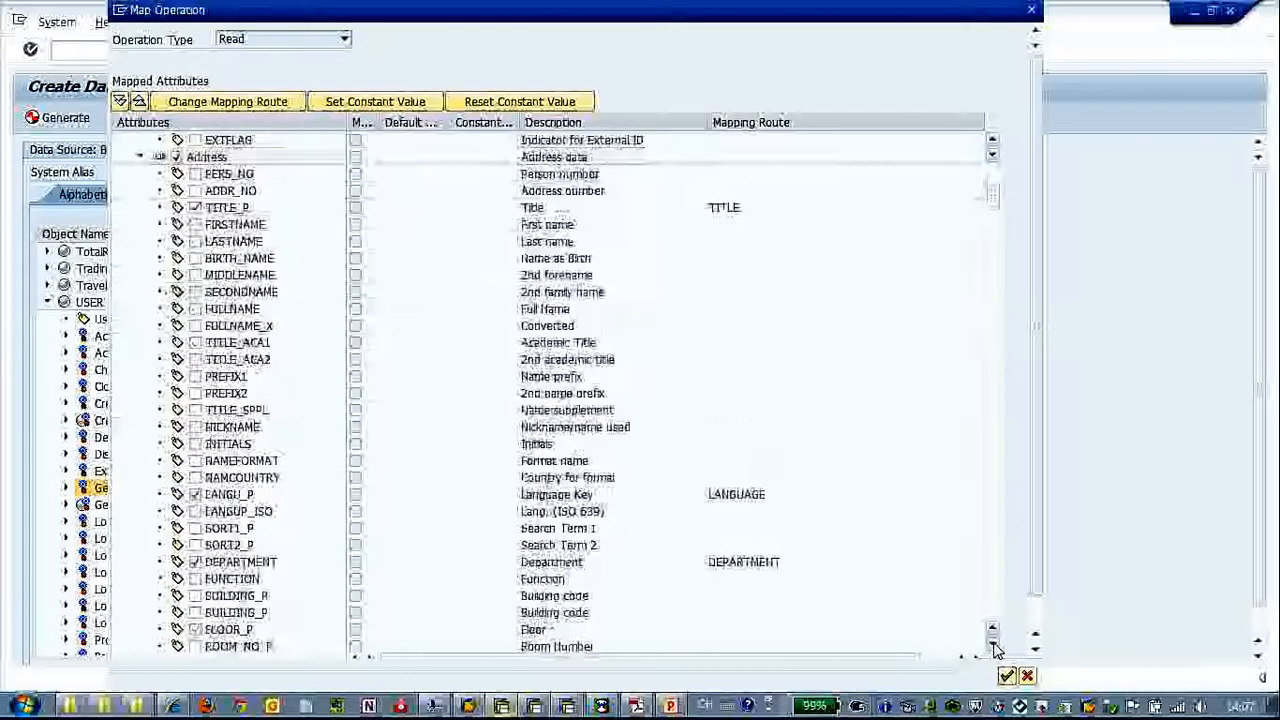
{"action": "left_click", "coordinate": [993, 647]}
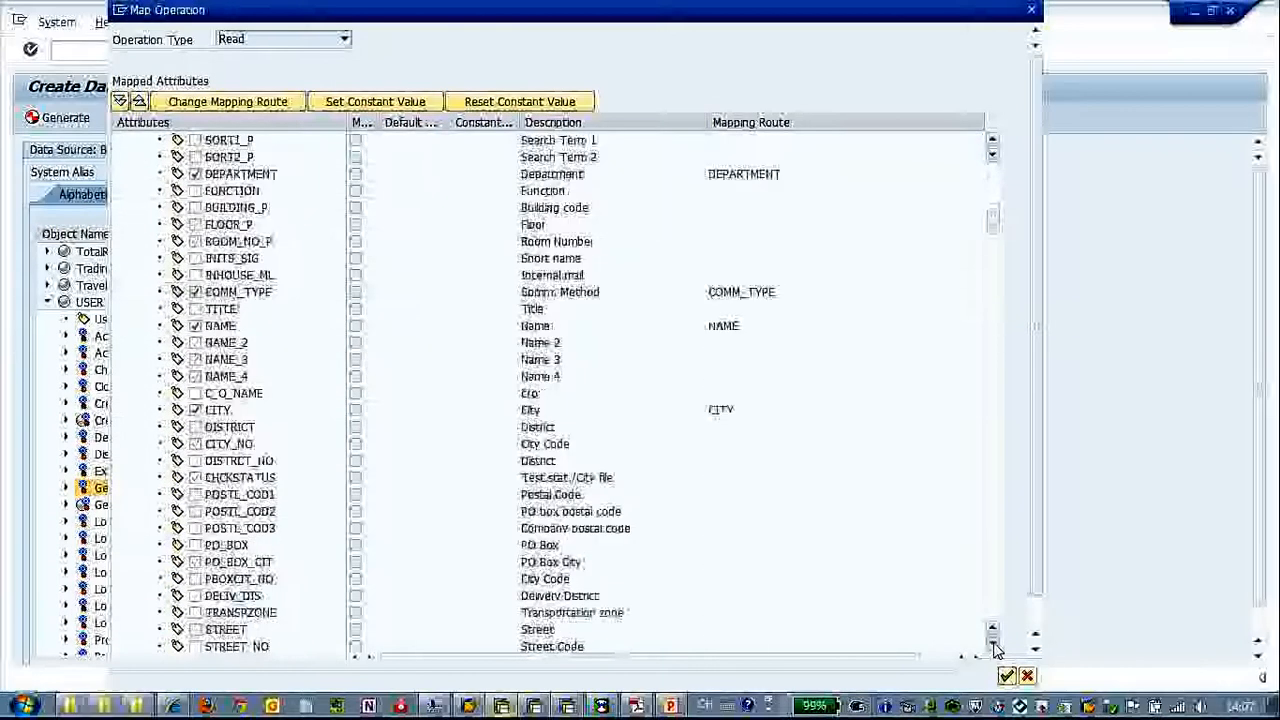
{"action": "left_click", "coordinate": [993, 647]}
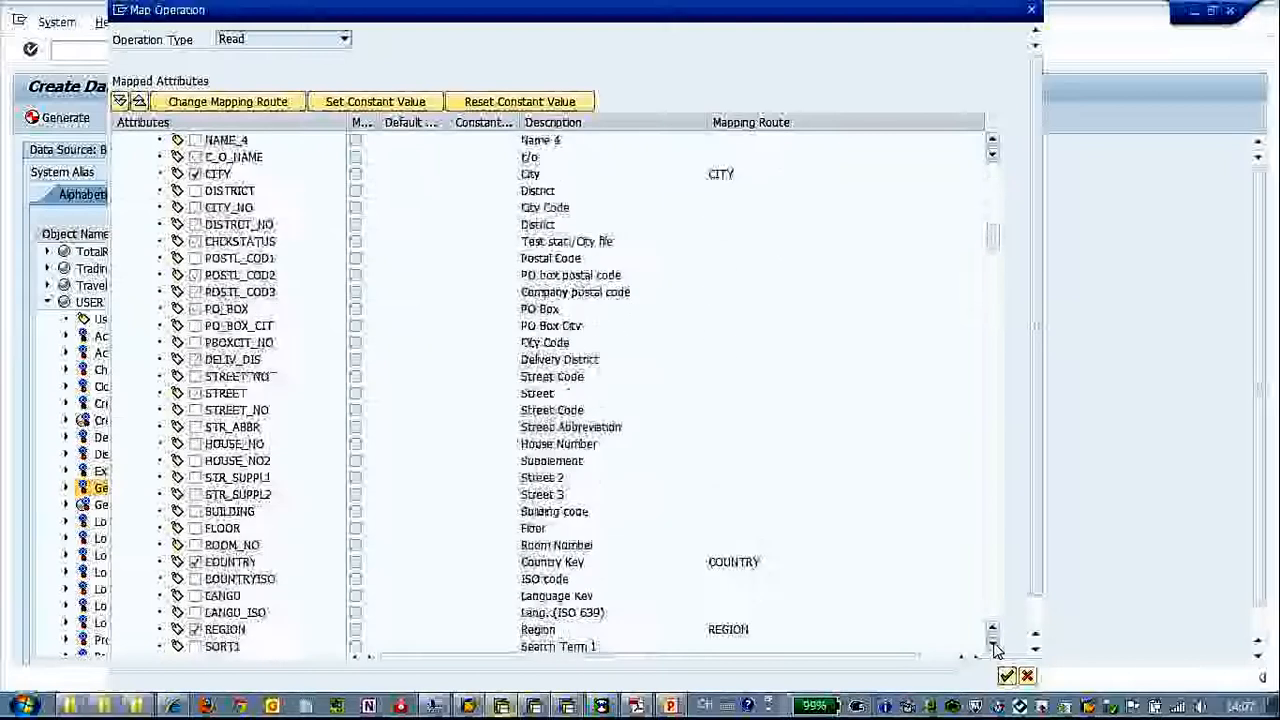
{"action": "left_click", "coordinate": [993, 647]}
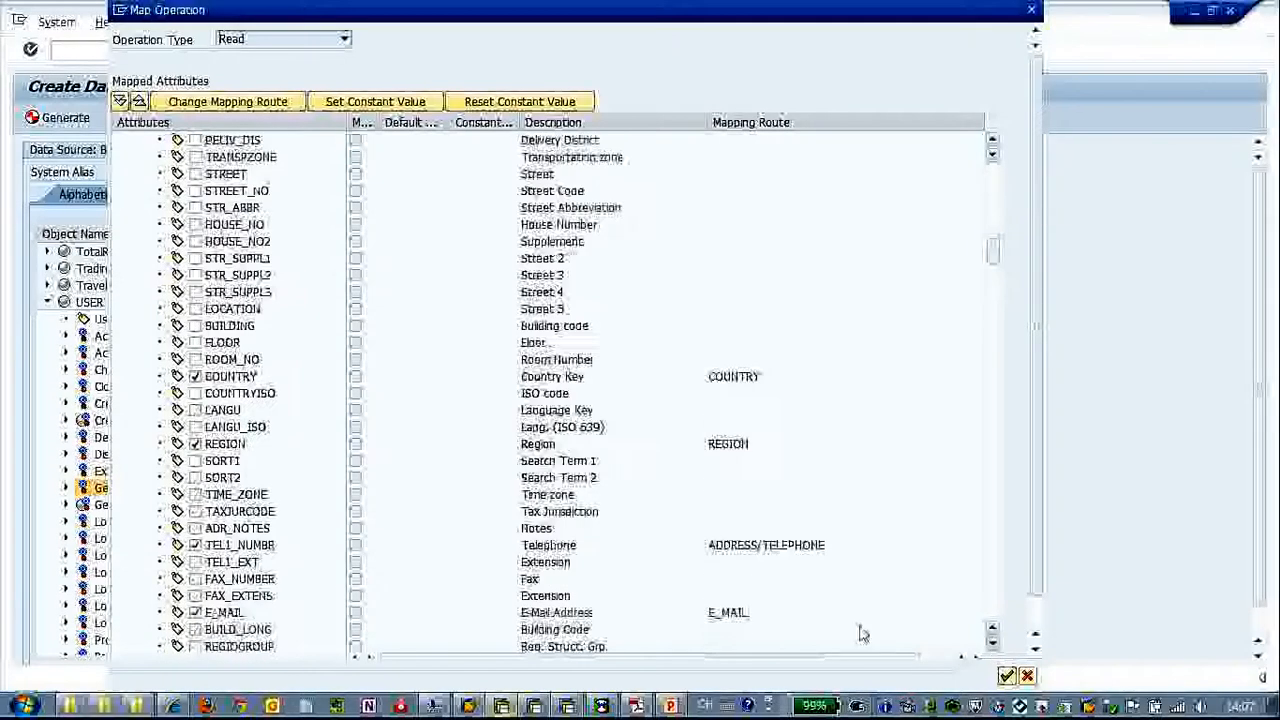
{"action": "left_click", "coordinate": [245, 547]}
{"action": "left_click", "coordinate": [240, 103]}
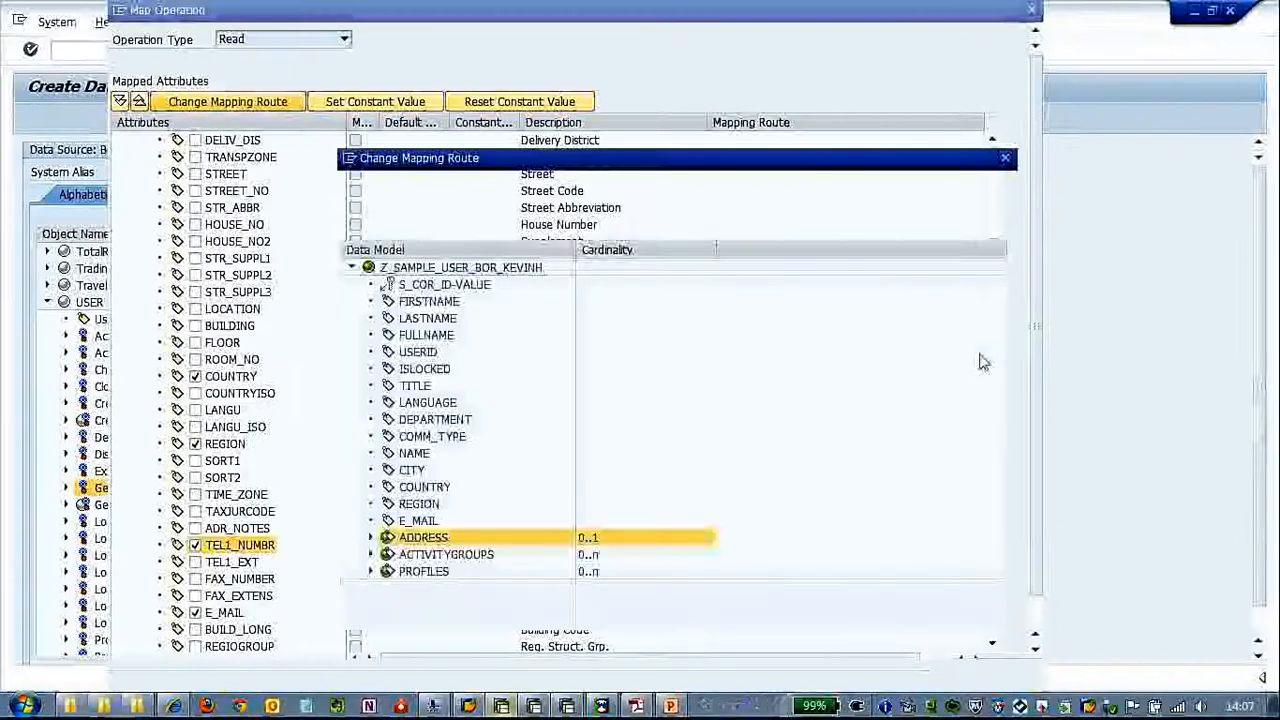
{"action": "left_click", "coordinate": [484, 269]}
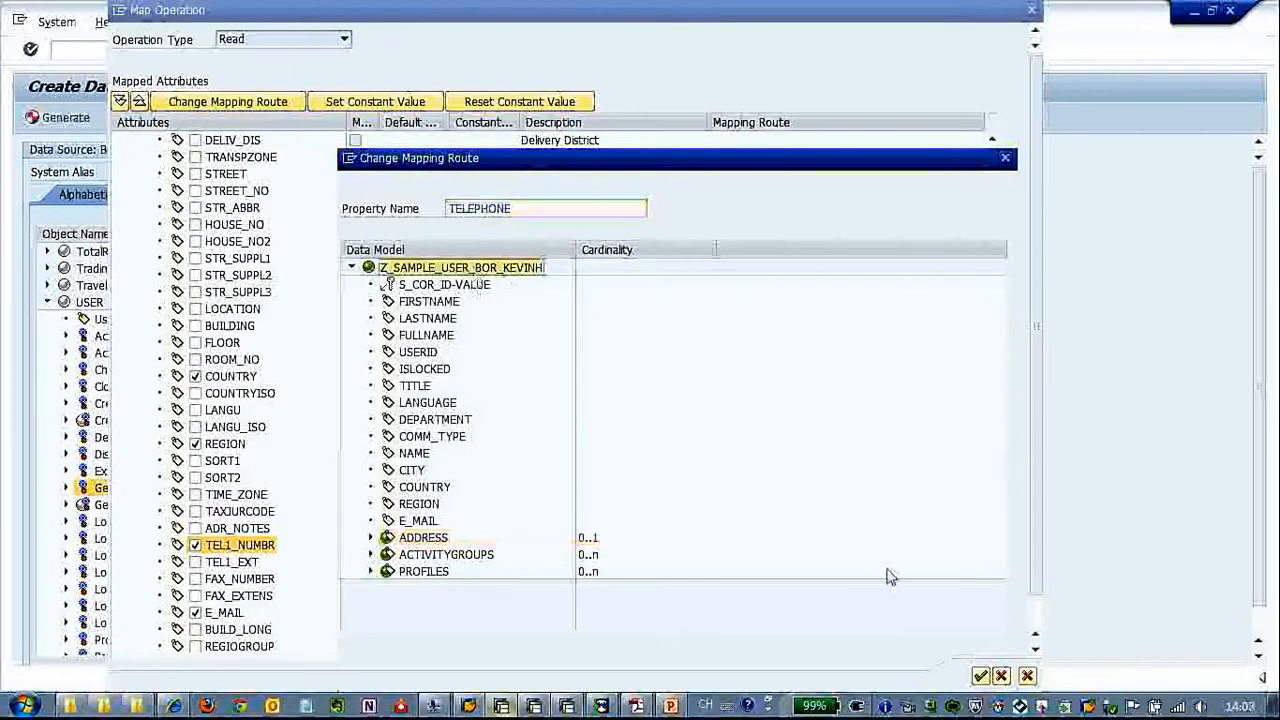
{"action": "left_click", "coordinate": [980, 676]}
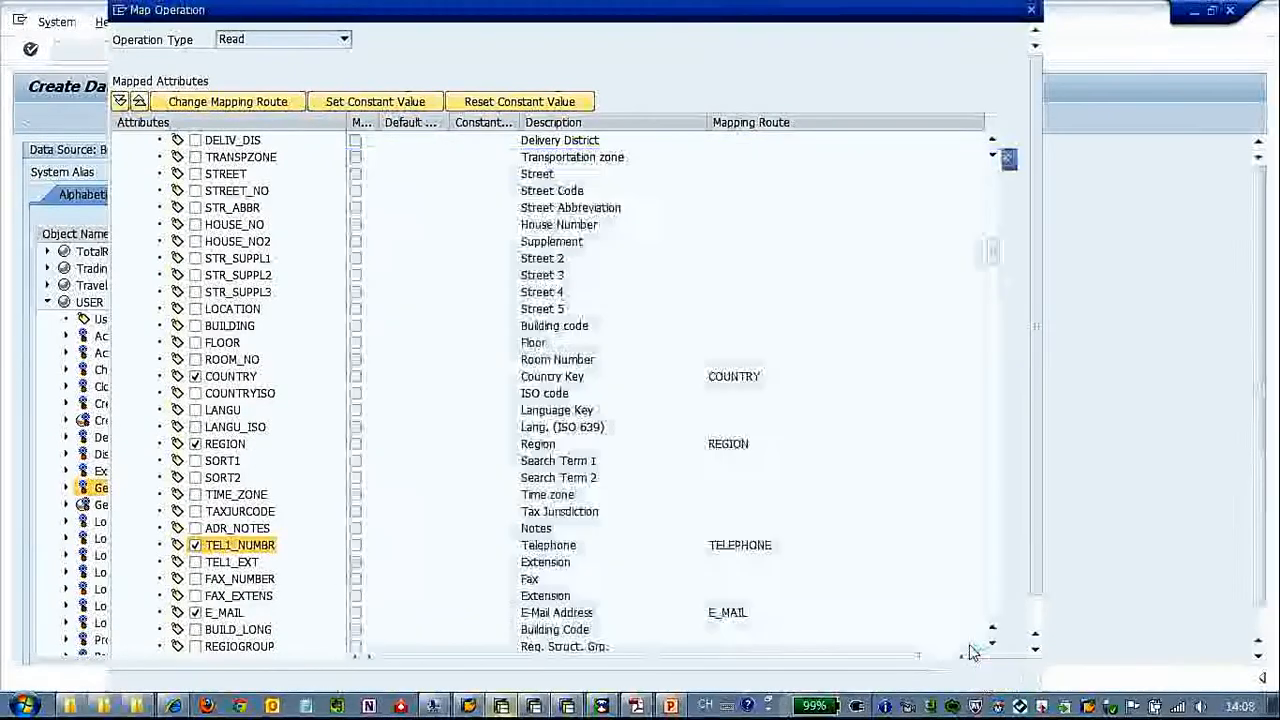
{"action": "left_click", "coordinate": [1007, 677]}
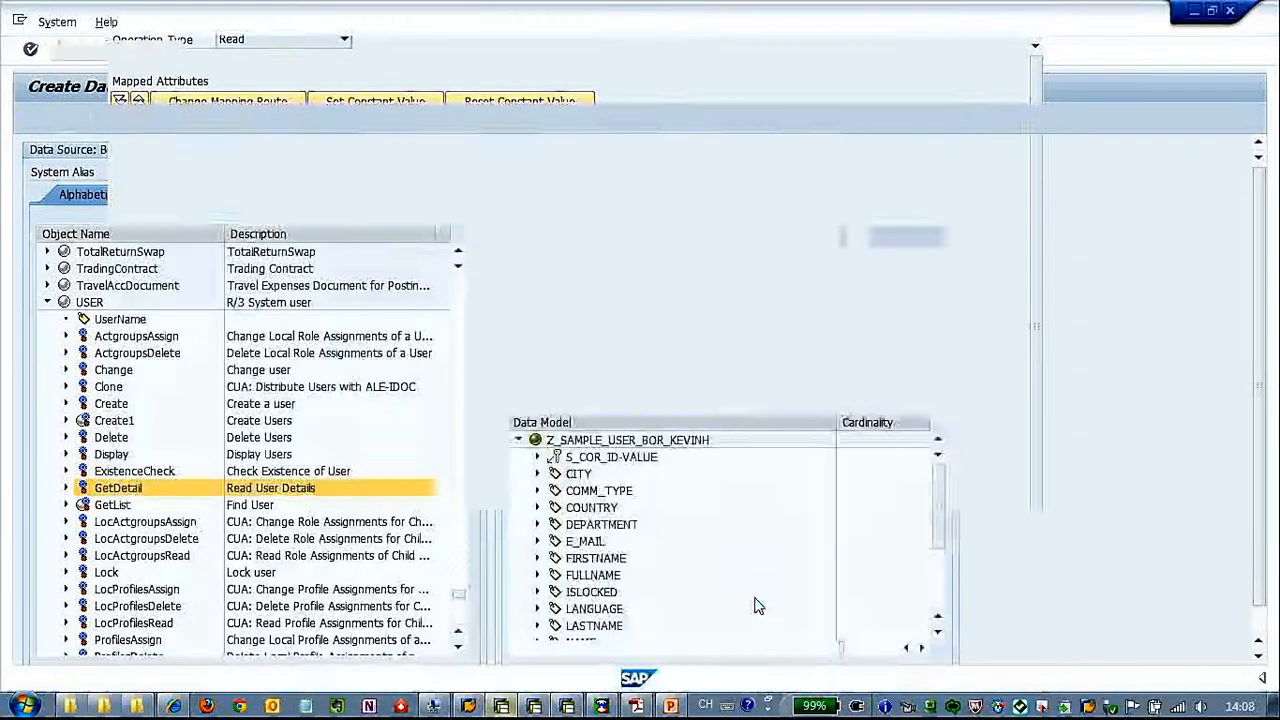
Check the contents of the ADDRESS node in the data model structure, then collapse it
{"action": "left_click_drag", "start_coordinate": [937, 534], "coordinate": [941, 615]}
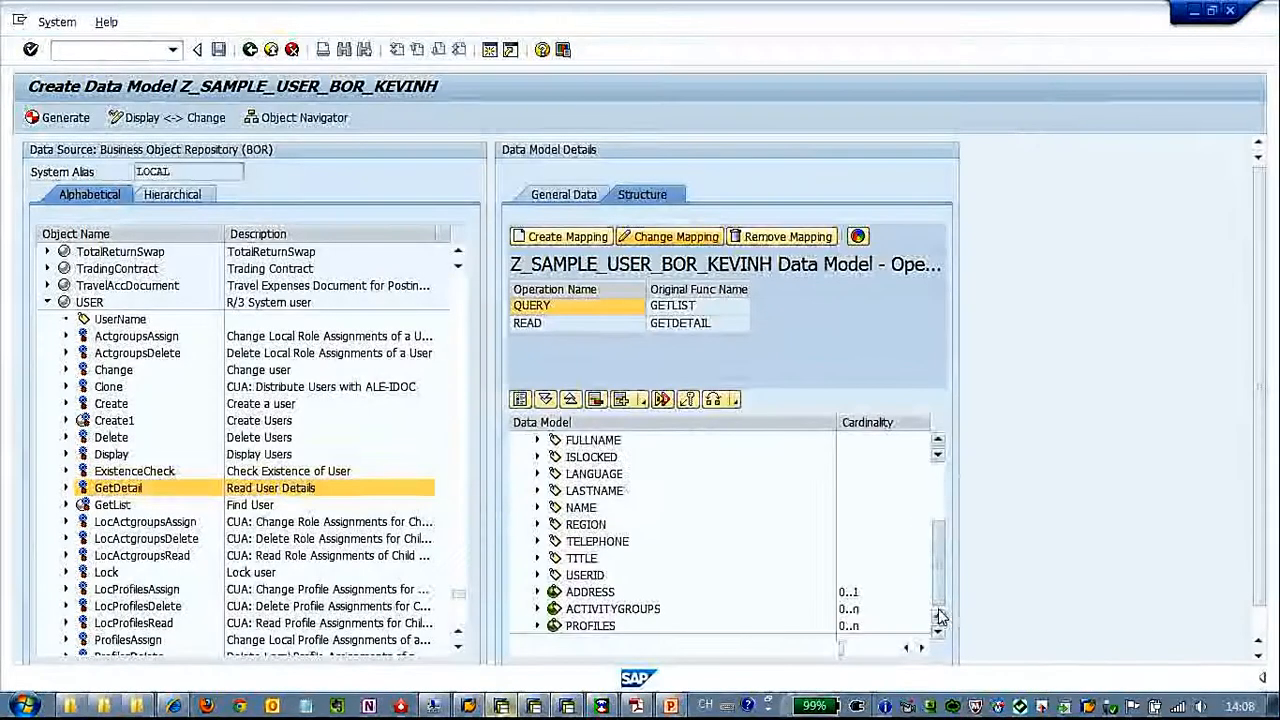
{"action": "left_click", "coordinate": [538, 593]}
{"action": "left_click", "coordinate": [538, 593]}
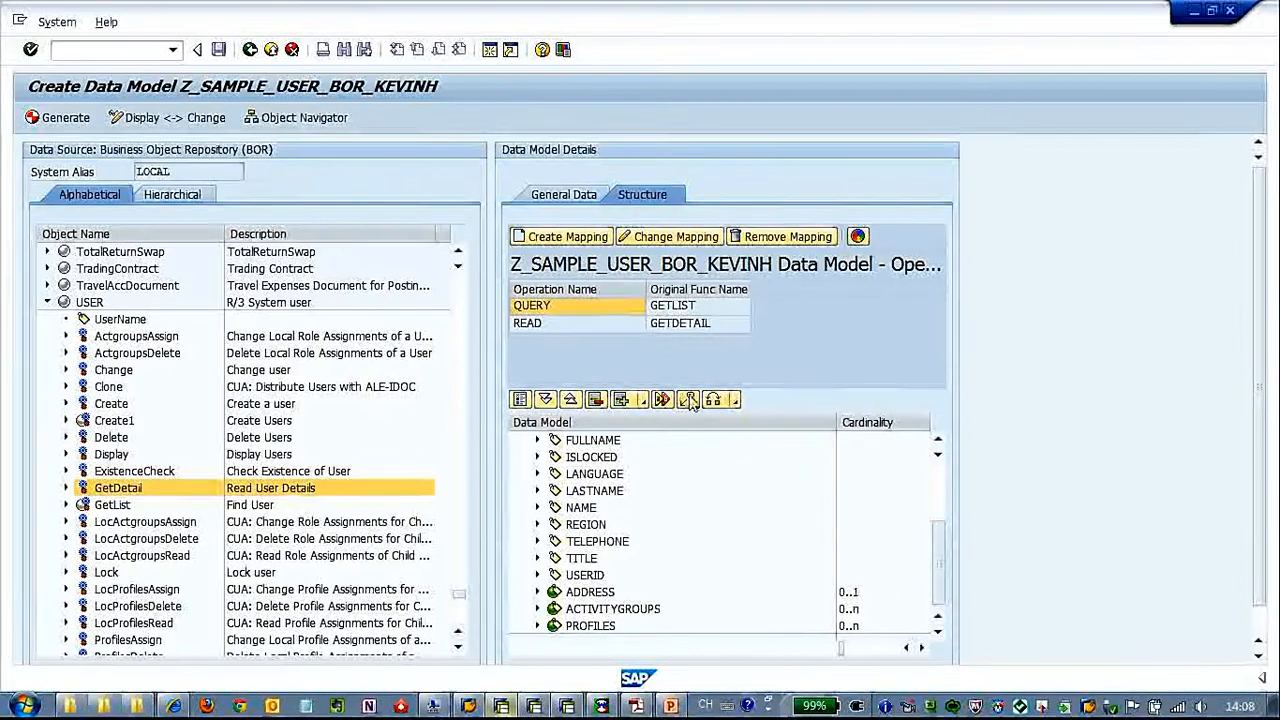
Set the ROLE property of the ACTIVITYGROUPS node as a key for the READ operation
{"action": "left_click", "coordinate": [540, 321]}
{"action": "left_click", "coordinate": [612, 609]}
{"action": "left_click", "coordinate": [538, 609]}
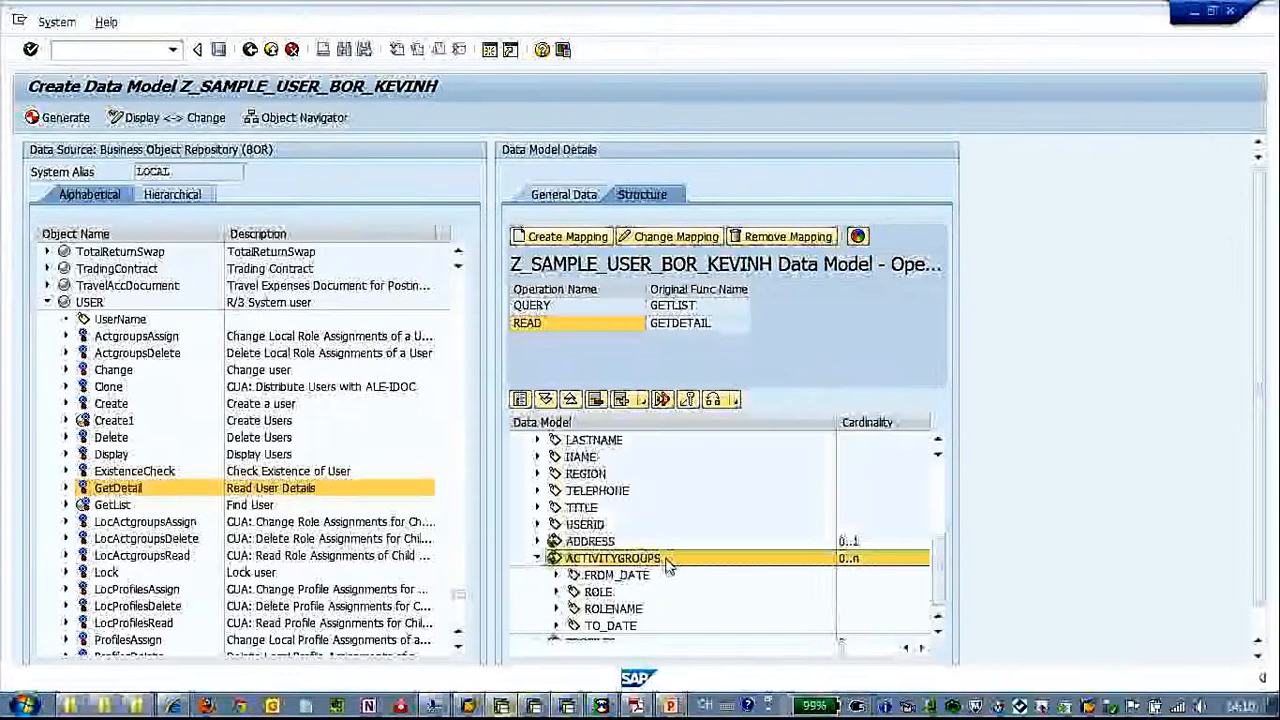
{"action": "right_click", "coordinate": [611, 592]}
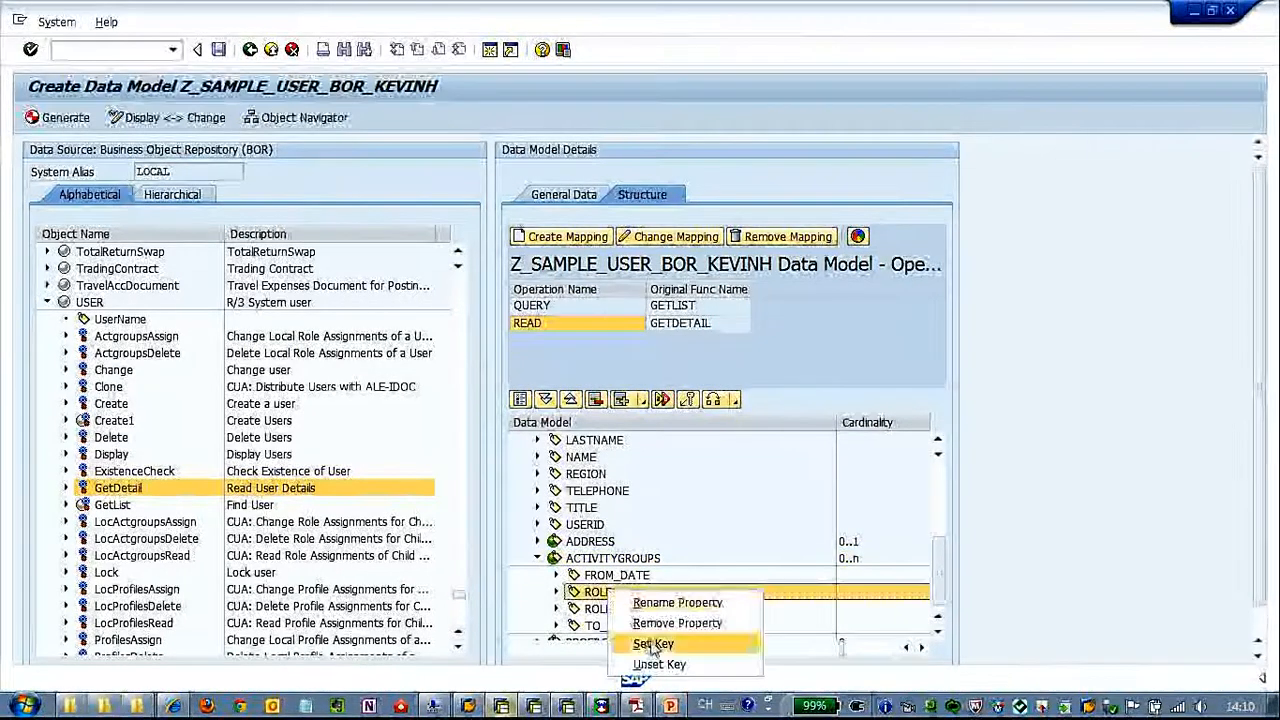
{"action": "left_click", "coordinate": [652, 644]}
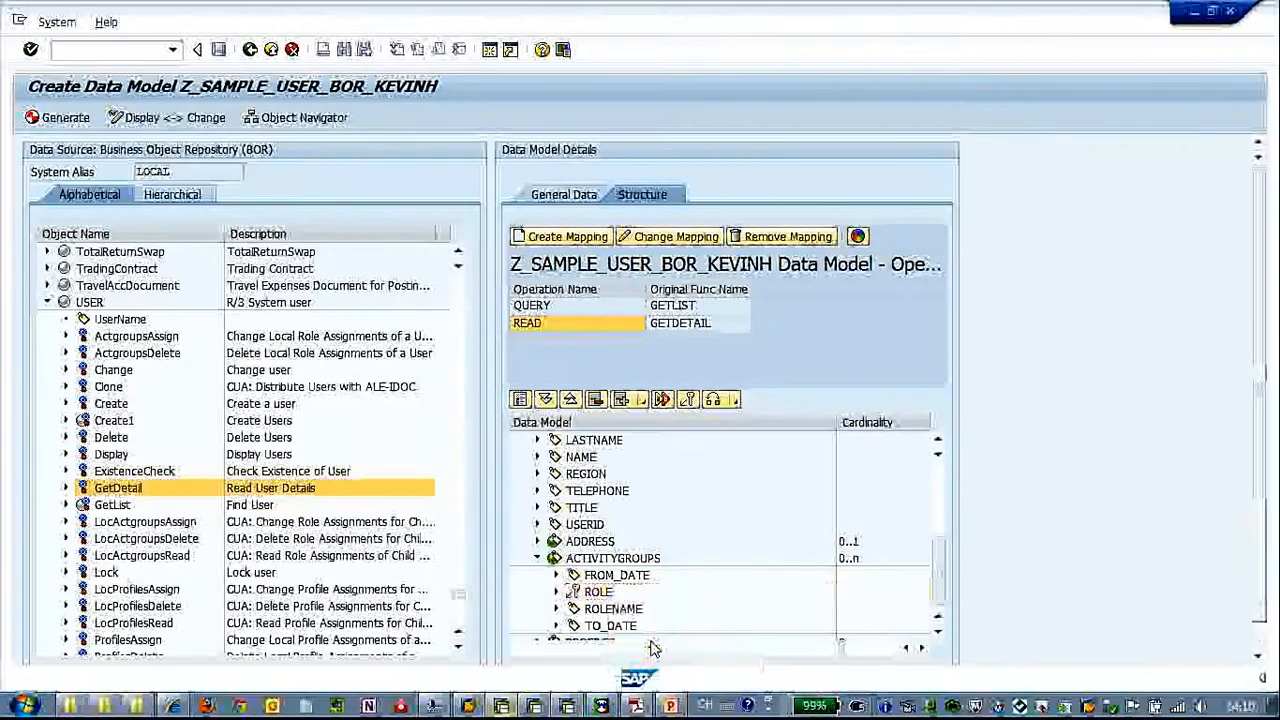
Expand the PROFILES node in the data model and set its PROFILE property as a key
{"action": "left_click", "coordinate": [940, 615]}
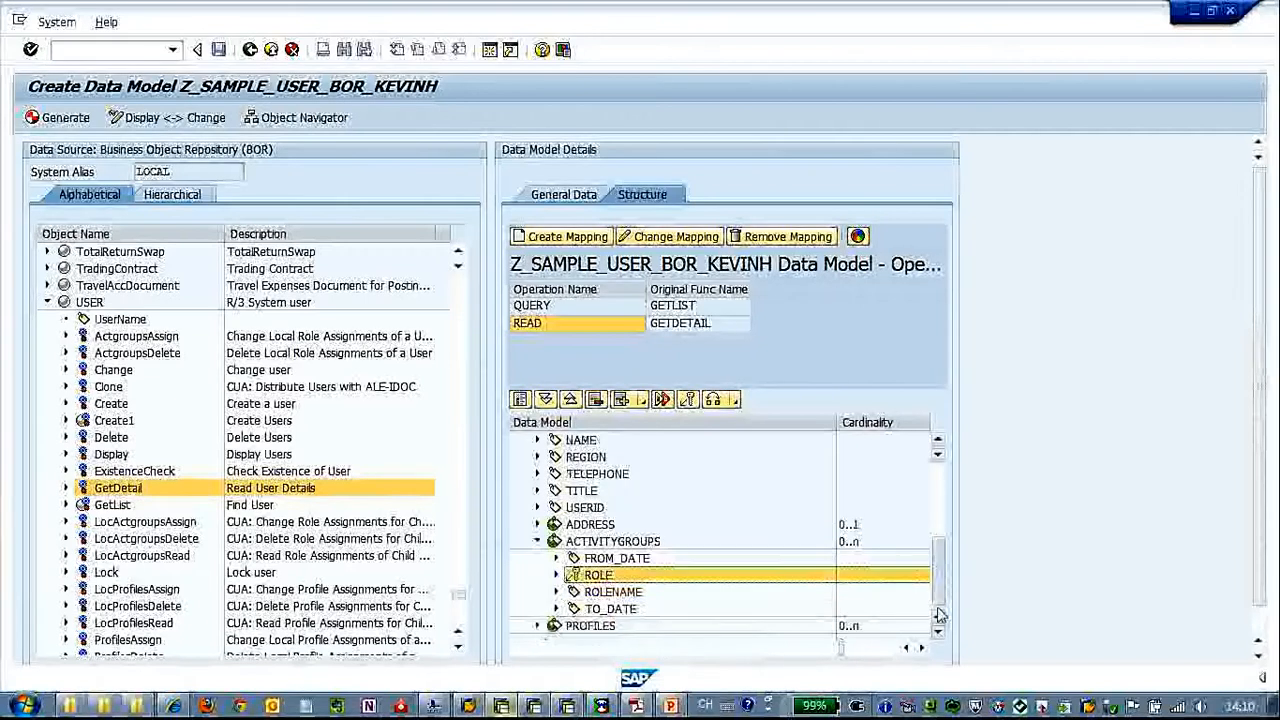
{"action": "left_click", "coordinate": [539, 626]}
{"action": "left_click", "coordinate": [945, 592]}
{"action": "left_click", "coordinate": [612, 576]}
{"action": "right_click", "coordinate": [618, 580]}
{"action": "left_click", "coordinate": [668, 624]}
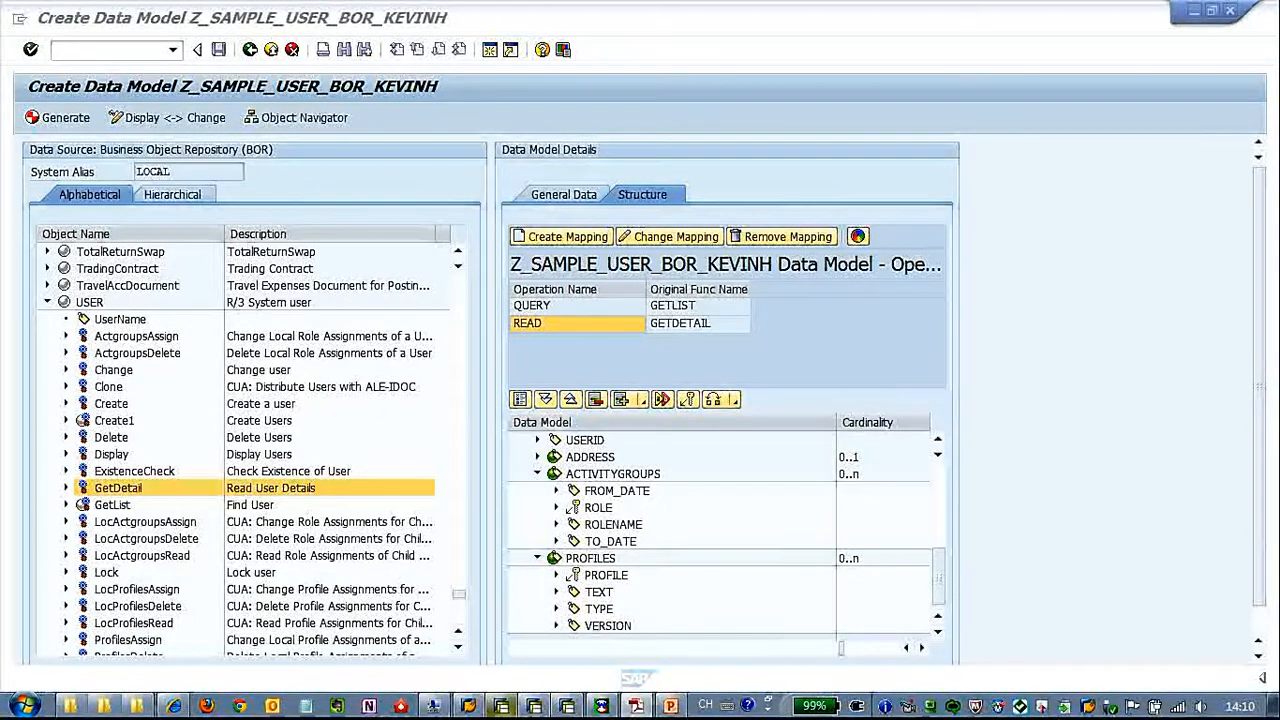
Generate the data model, accept the generation log and go to the Object Navigator
{"action": "left_click", "coordinate": [50, 118]}
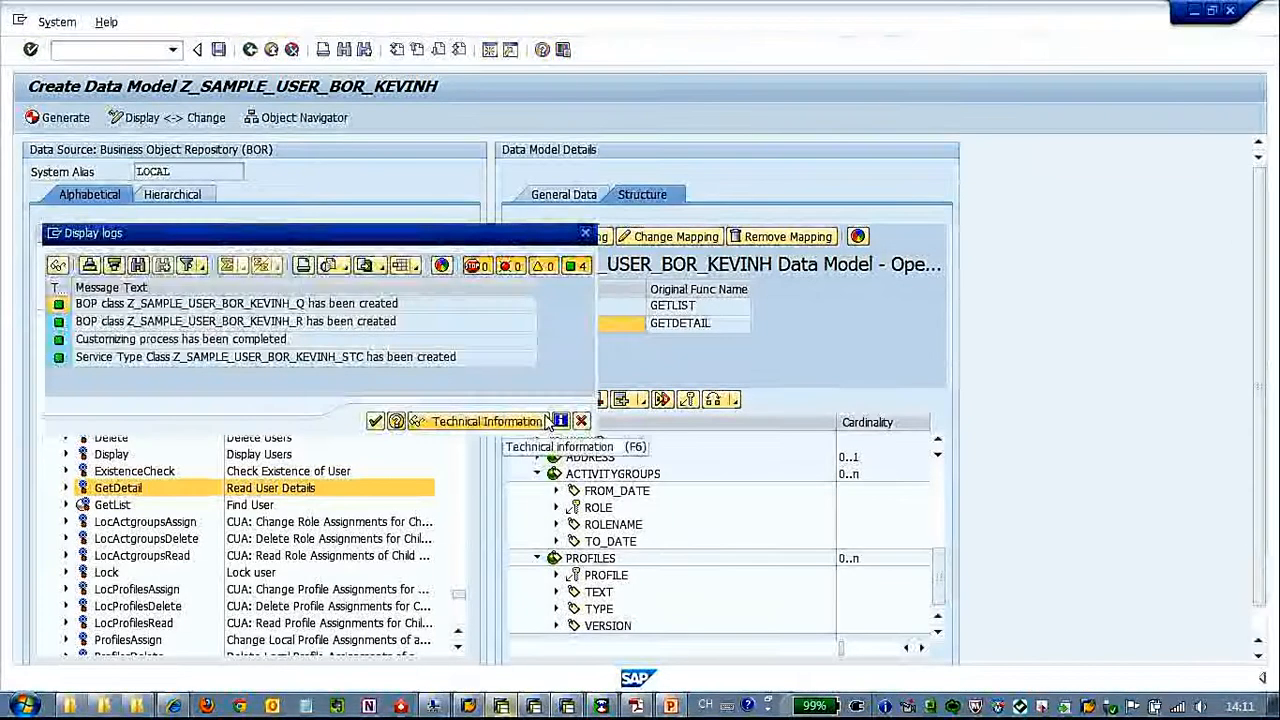
{"action": "left_click", "coordinate": [375, 421]}
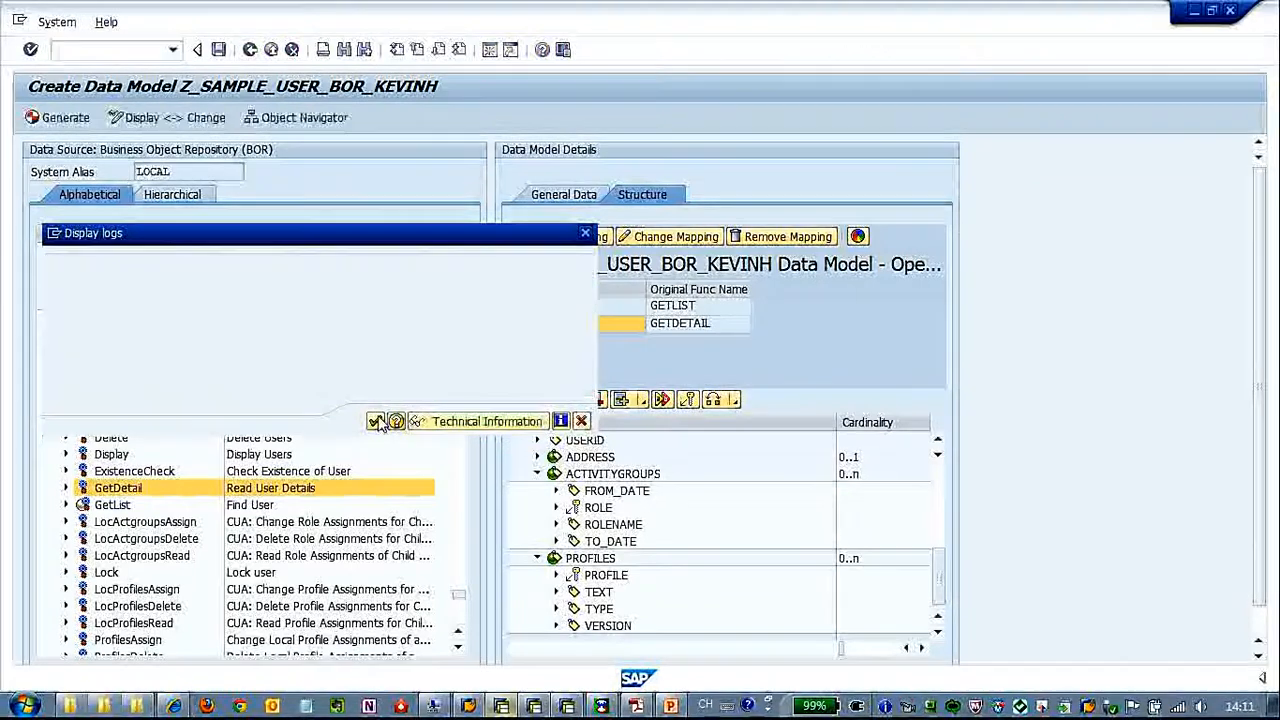
{"action": "left_click", "coordinate": [285, 117]}
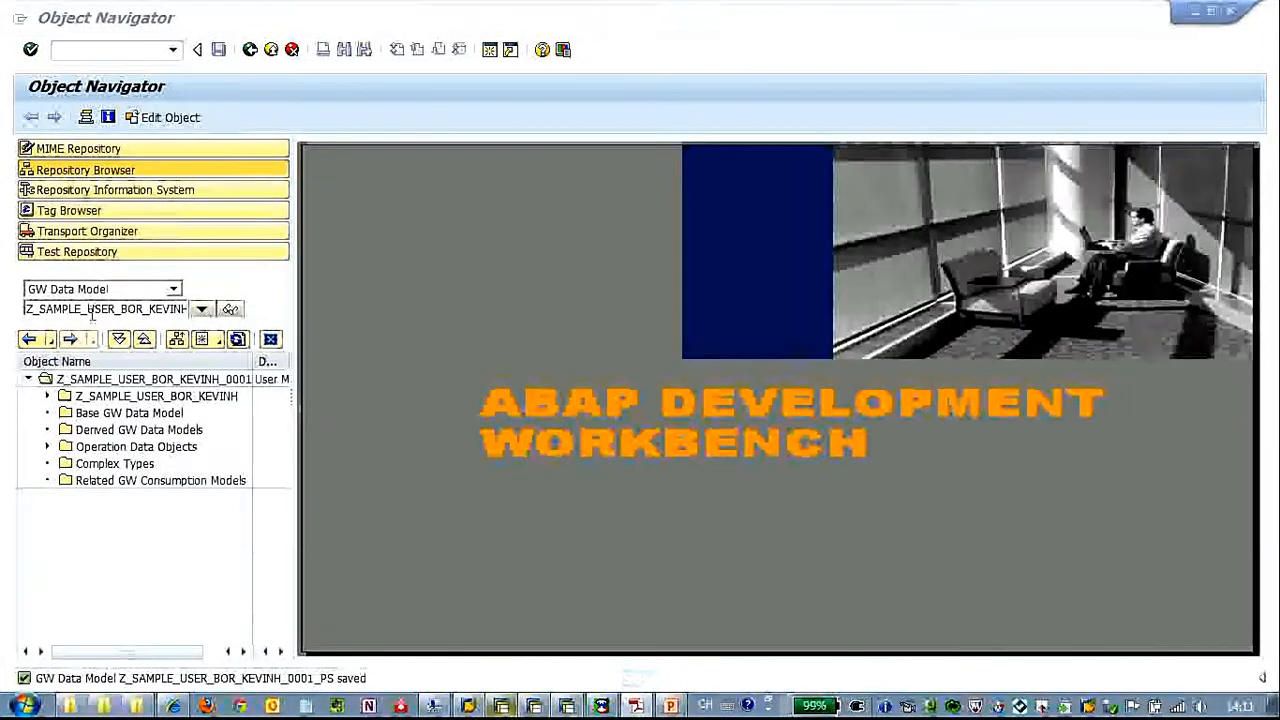
Start creating a GW Consumption Model named Z_SAMPLE_USER_SVC_KEVINHU in the Repository Browser
{"action": "left_click", "coordinate": [174, 289]}
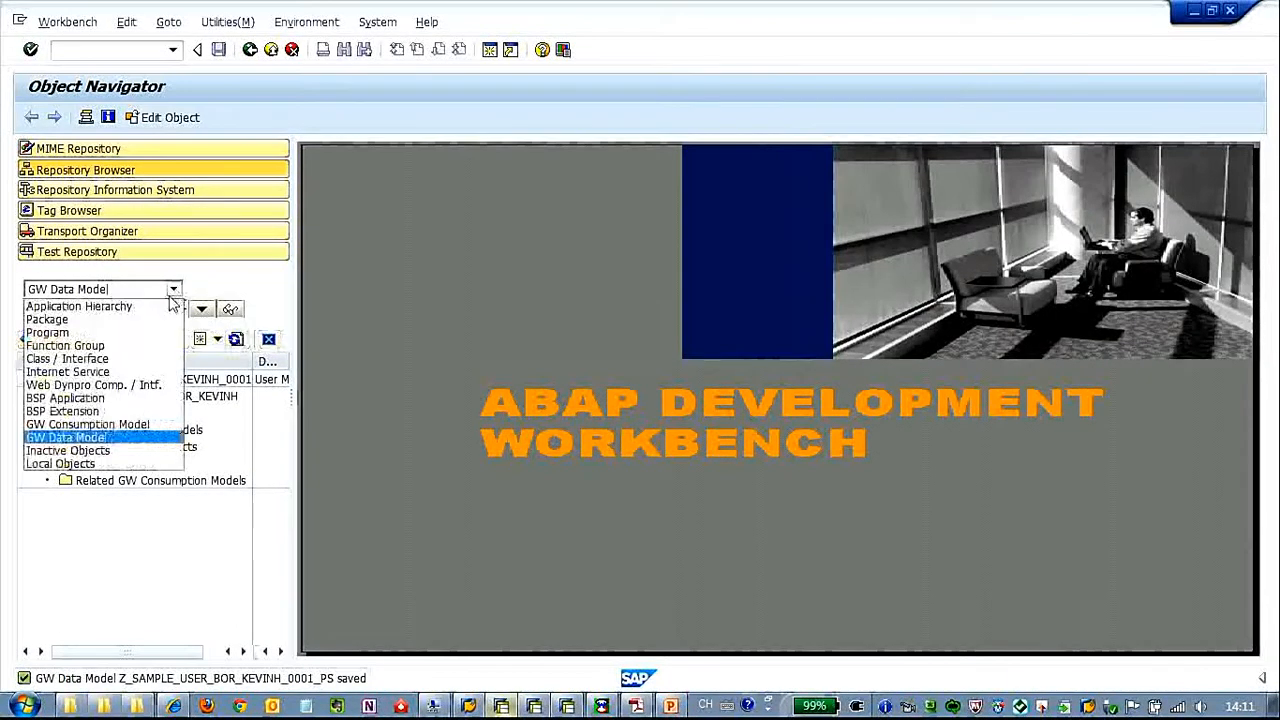
{"action": "left_click", "coordinate": [100, 424]}
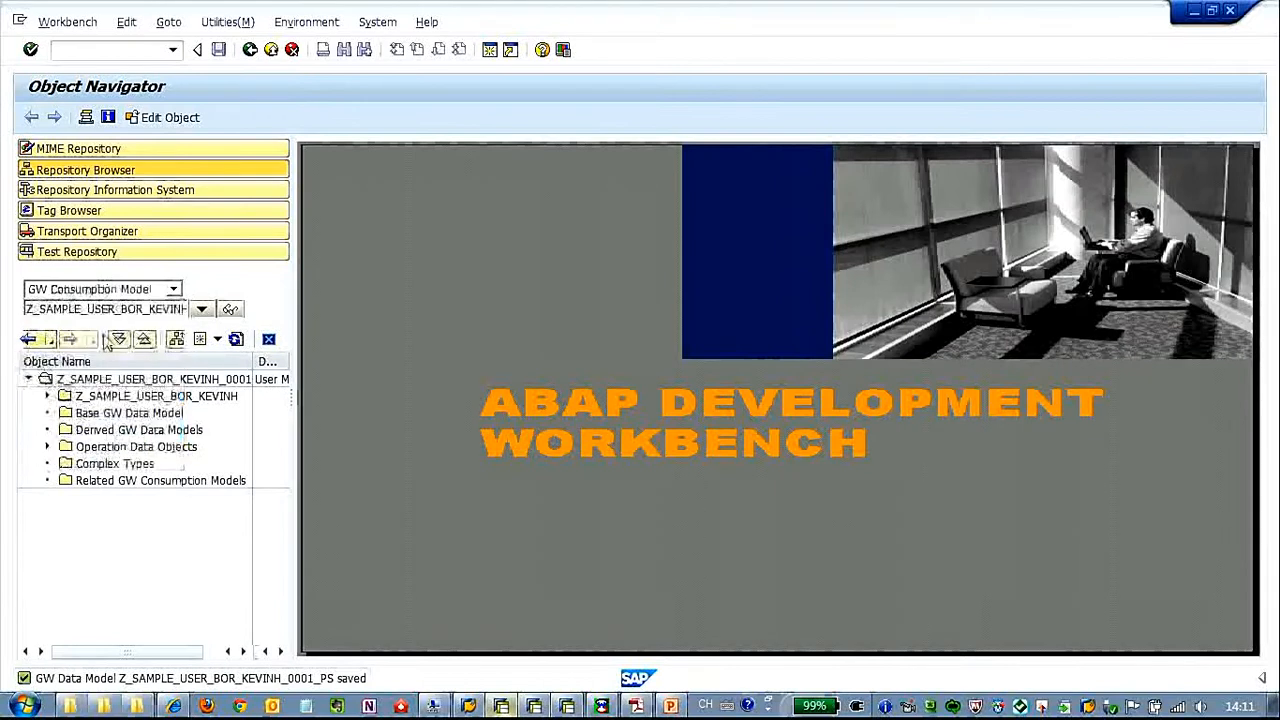
{"action": "left_click", "coordinate": [102, 312]}
{"action": "left_click_drag", "start_coordinate": [38, 309], "coordinate": [229, 309]}
{"action": "type", "text": "SAMPLE_US"}
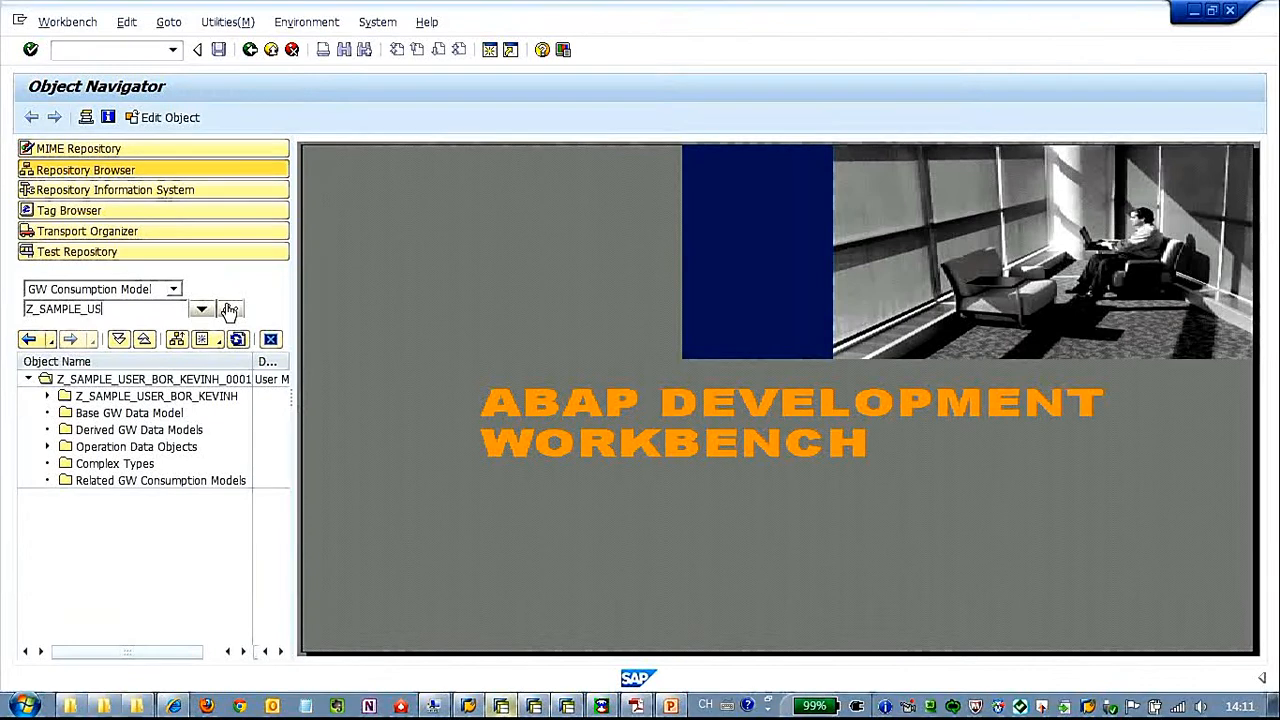
{"action": "type", "text": "ER_SV"}
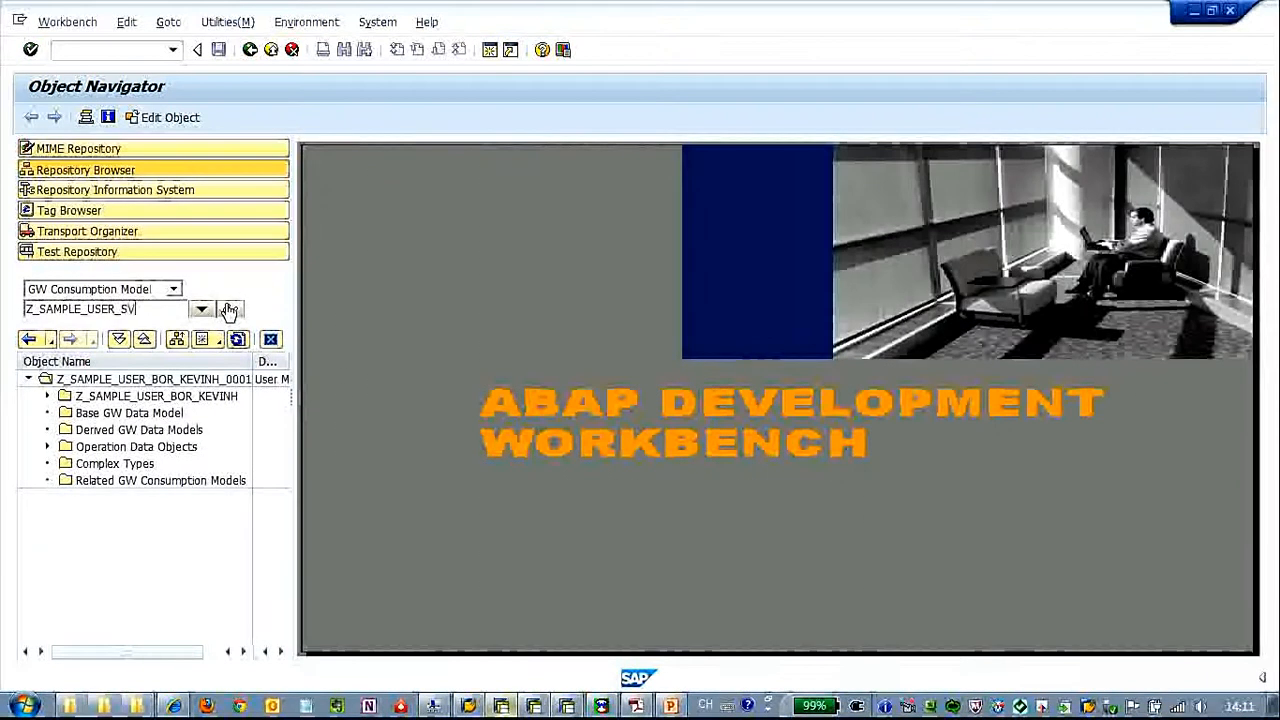
{"action": "type", "text": "C_KEVINHU"}
{"action": "left_click", "coordinate": [231, 310]}
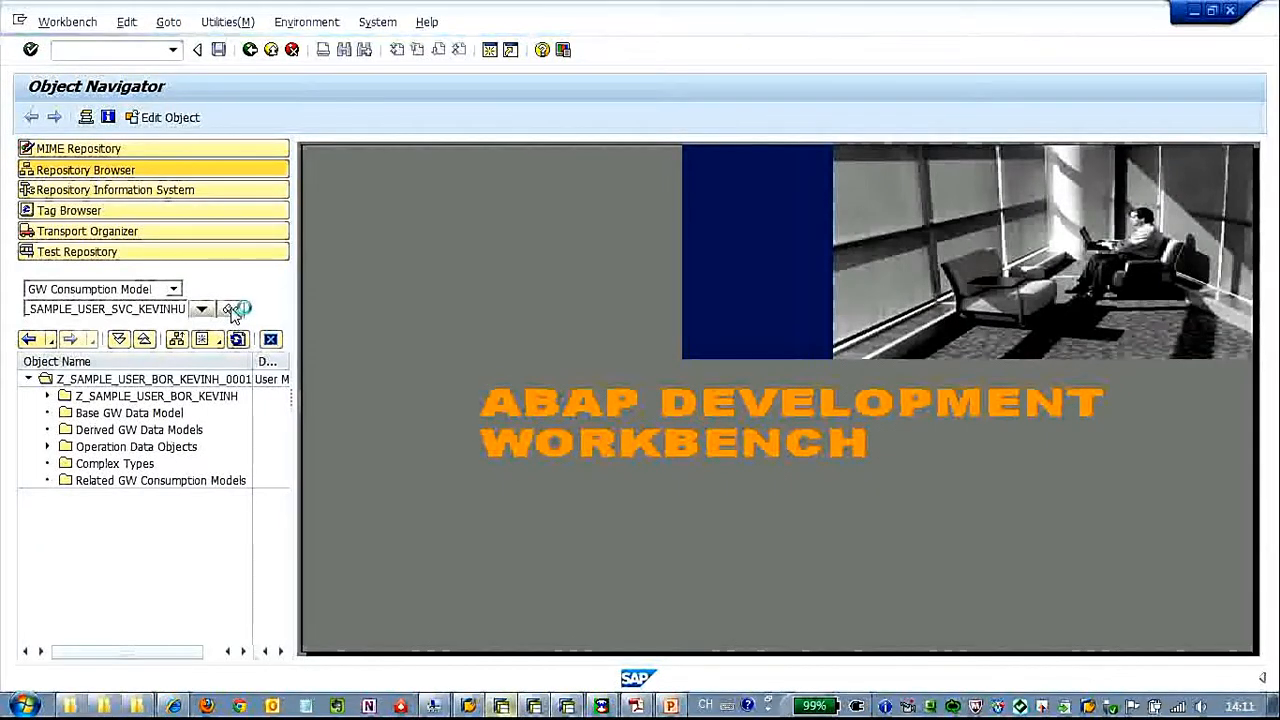
{"action": "key", "text": "Return"}
Describe the consumption model as "Test Service for Users", turn off OData Channel and save it as a local object
{"action": "left_click", "coordinate": [403, 427]}
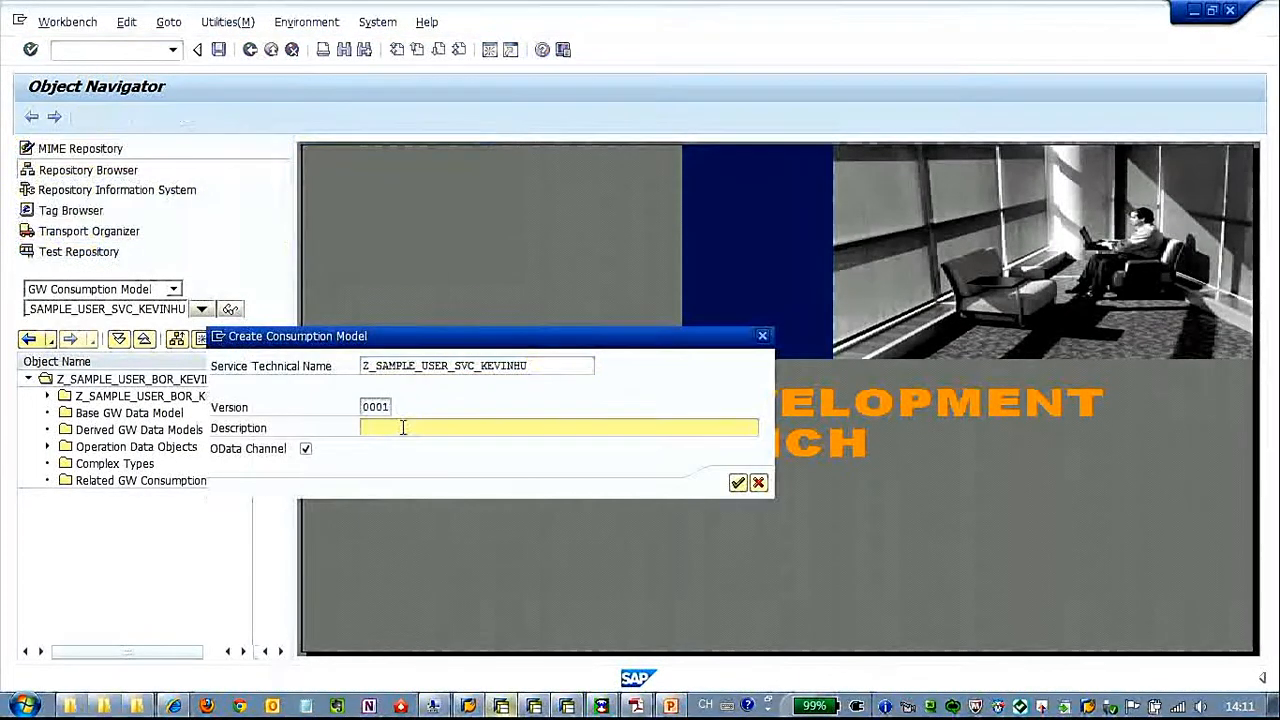
{"action": "type", "text": "T"}
{"action": "key", "text": "BackSpace"}
{"action": "key", "text": "BackSpace"}
{"action": "type", "text": "SE"}
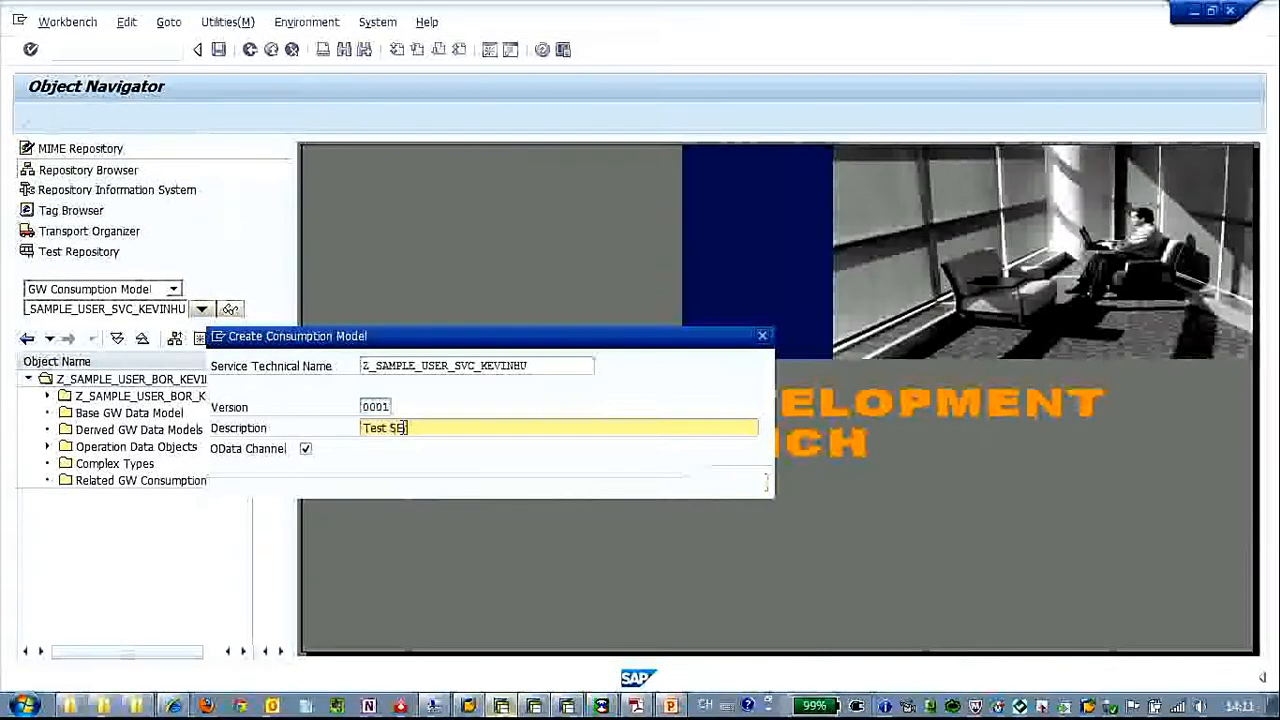
{"action": "type", "text": "e"}
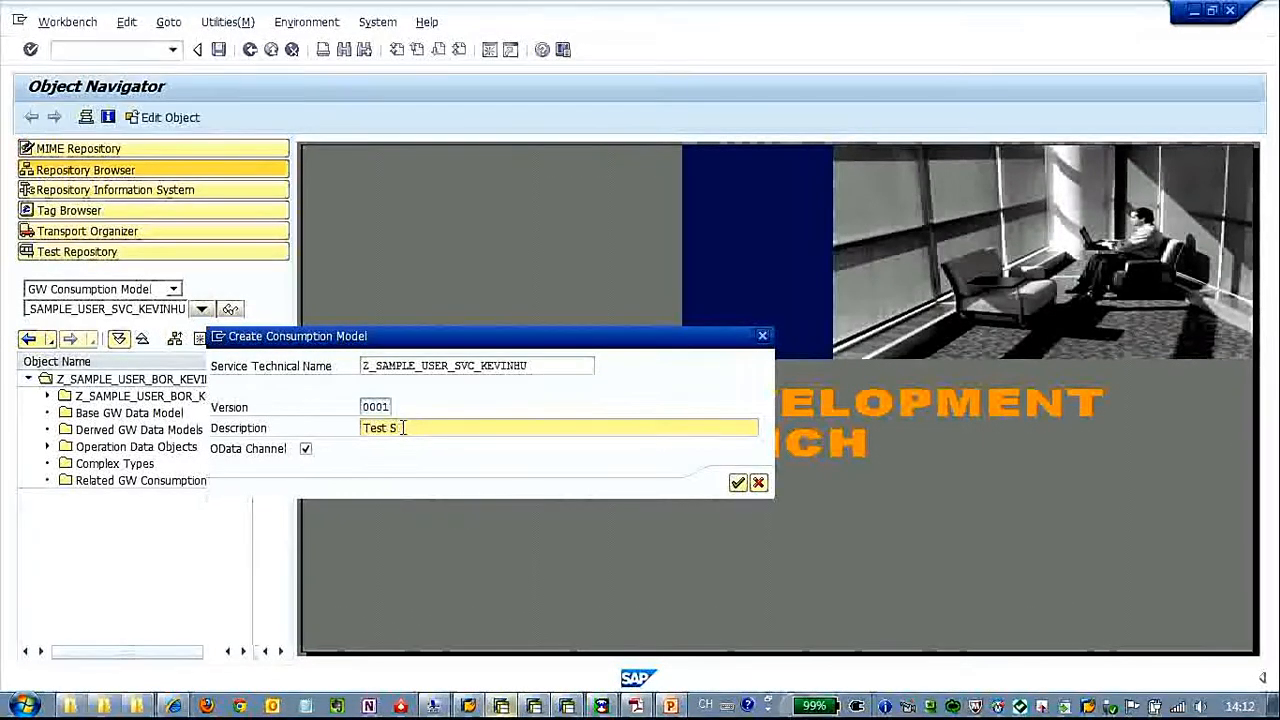
{"action": "type", "text": "rvice for KEv"}
{"action": "key", "text": "BackSpace"}
{"action": "key", "text": "BackSpace"}
{"action": "key", "text": "BackSpace"}
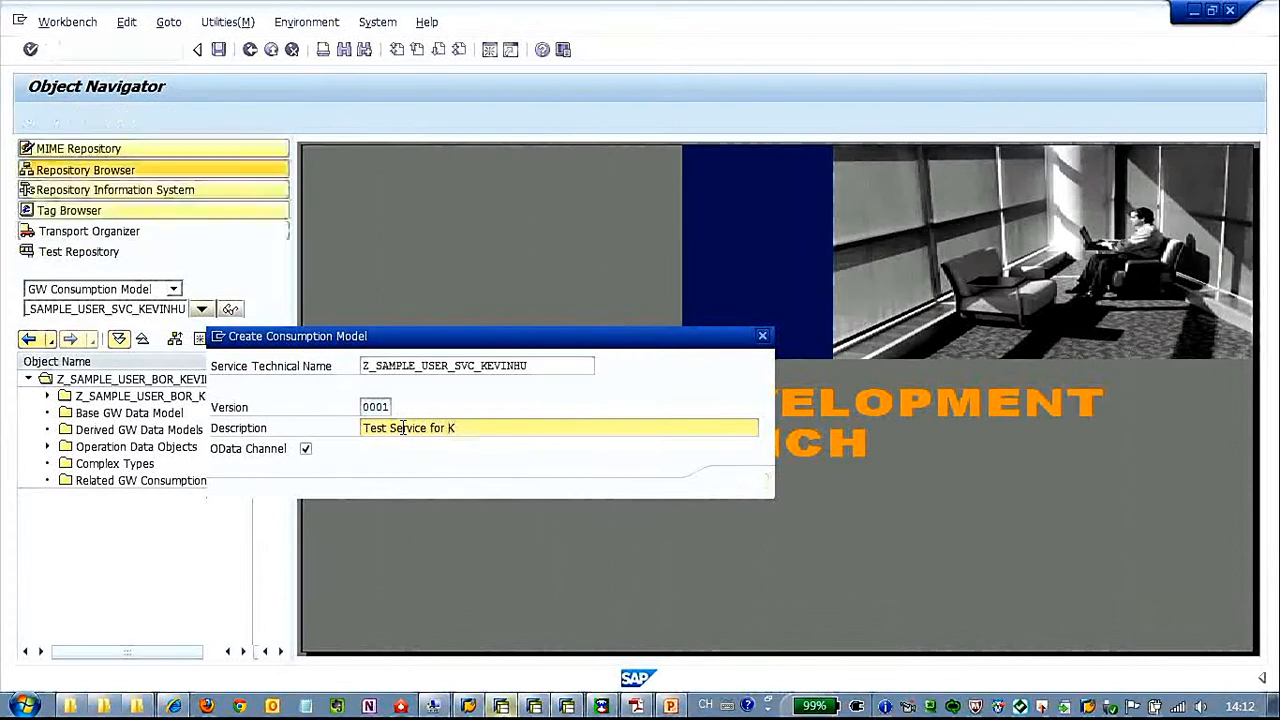
{"action": "type", "text": "Users"}
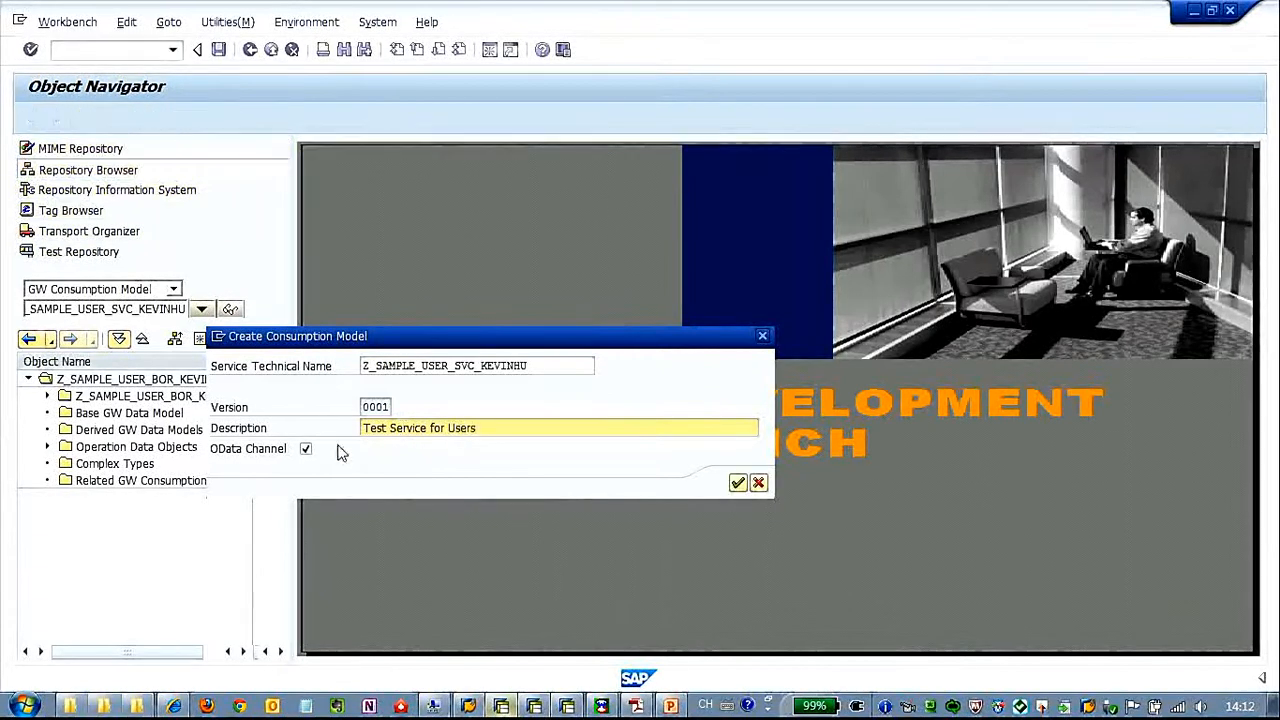
{"action": "left_click", "coordinate": [305, 448]}
{"action": "left_click", "coordinate": [738, 483]}
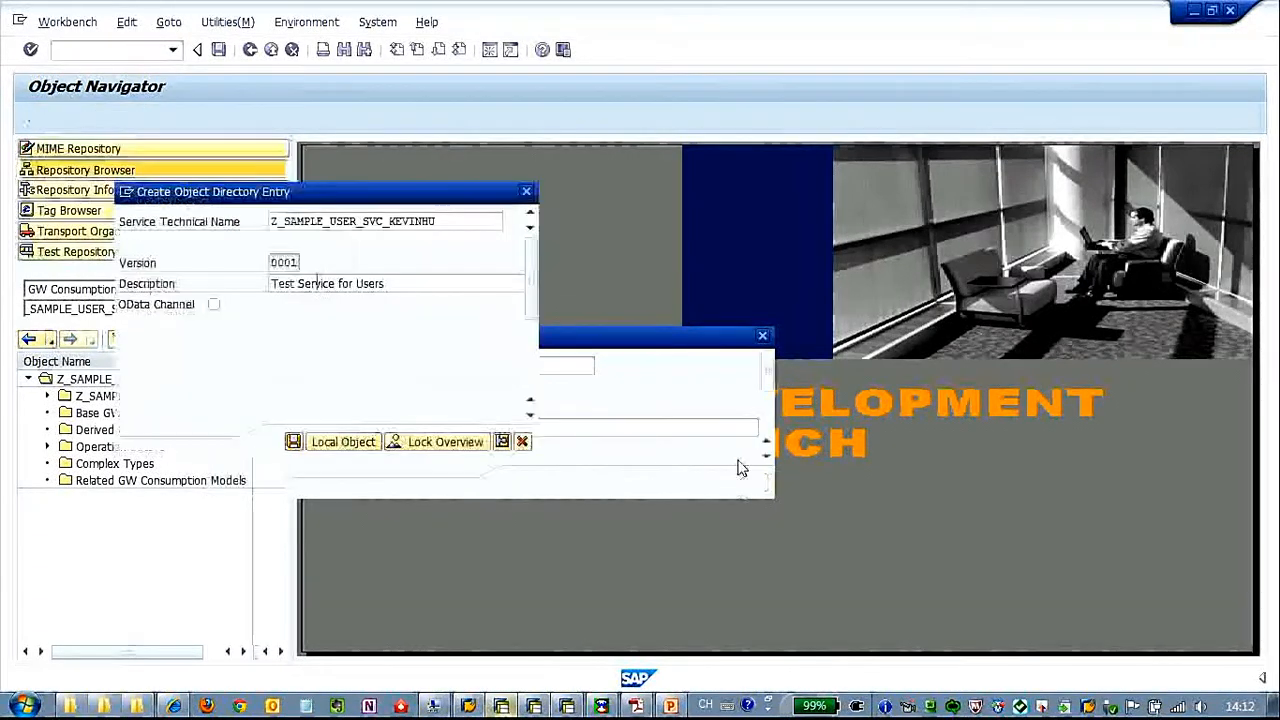
{"action": "left_click", "coordinate": [333, 448]}
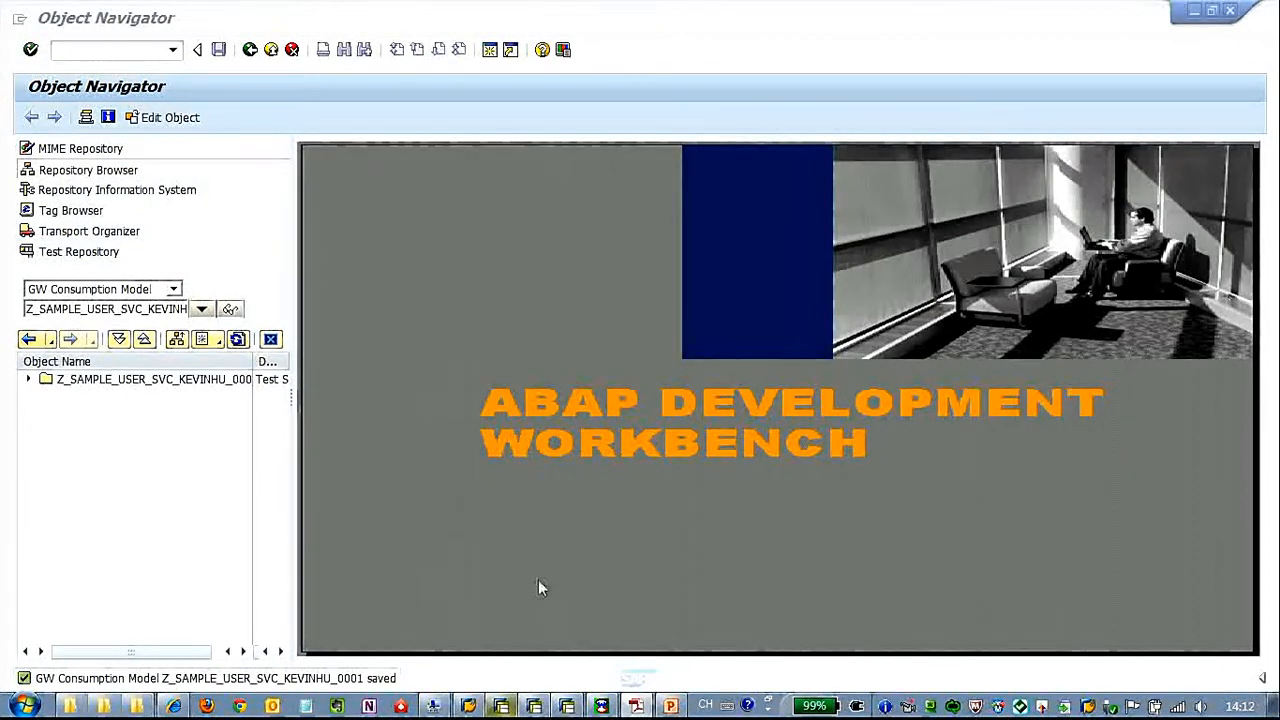
Add the data model Z_SAMPLE_USER_BOR_KEVINH_0001_PS to the consumption model, finding it with the identifier pattern Z*
{"action": "left_click", "coordinate": [84, 386]}
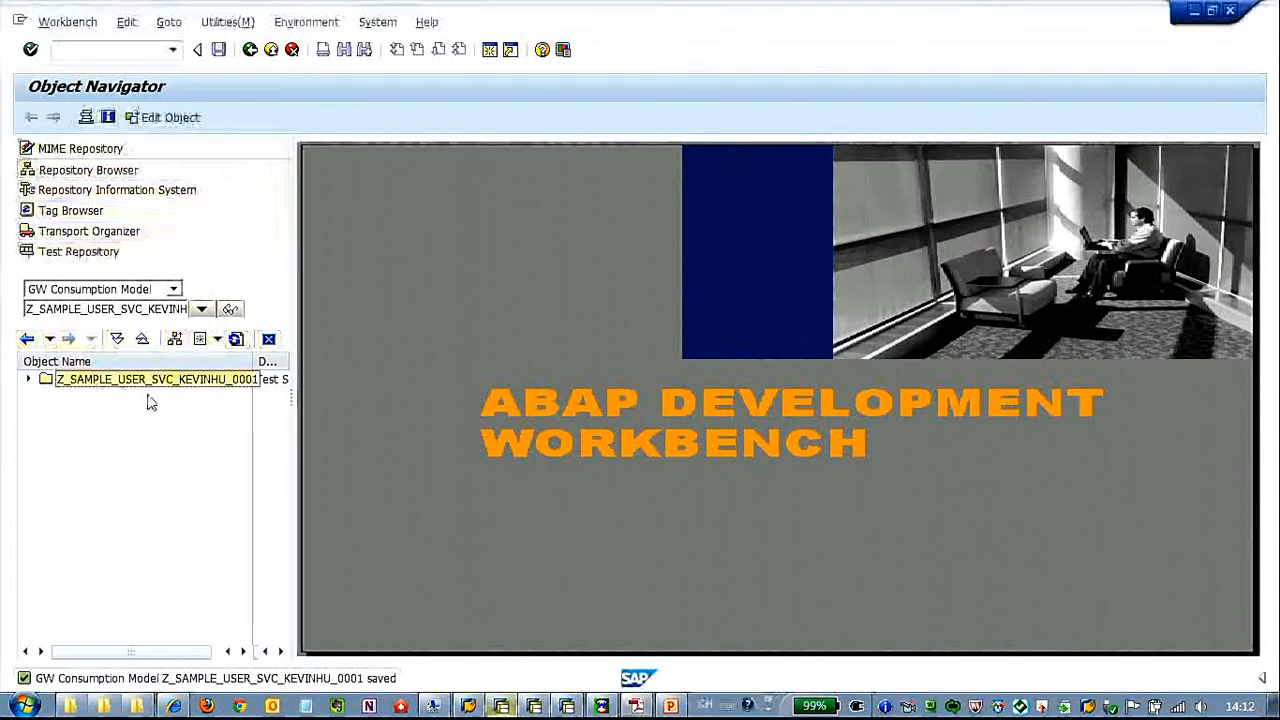
{"action": "right_click", "coordinate": [104, 383]}
{"action": "left_click", "coordinate": [157, 398]}
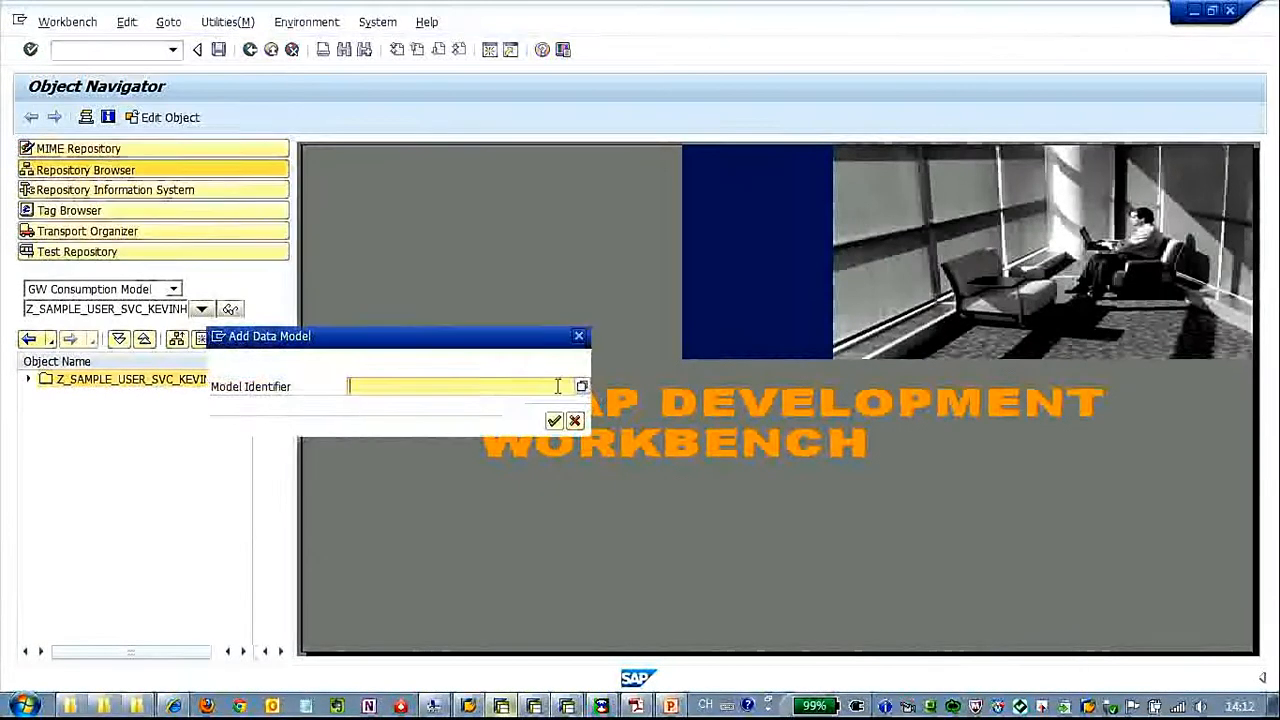
{"action": "key", "text": "F4"}
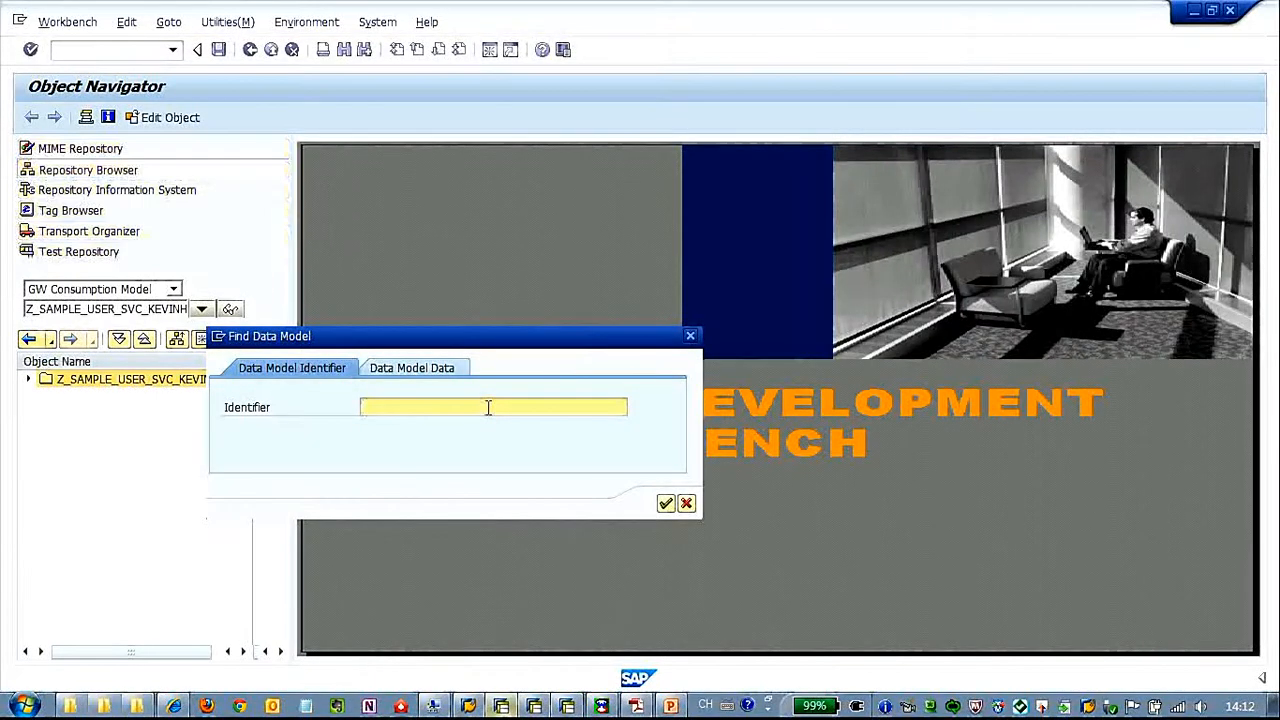
{"action": "type", "text": "Z*"}
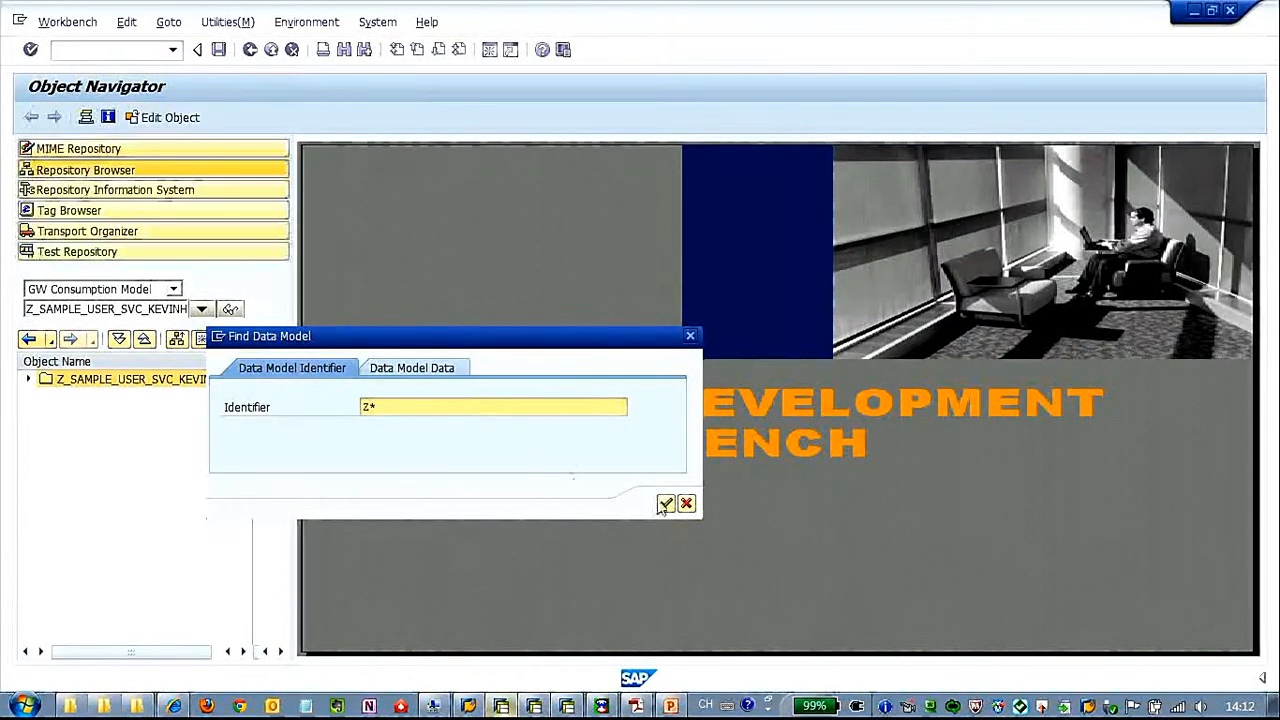
{"action": "left_click", "coordinate": [666, 503]}
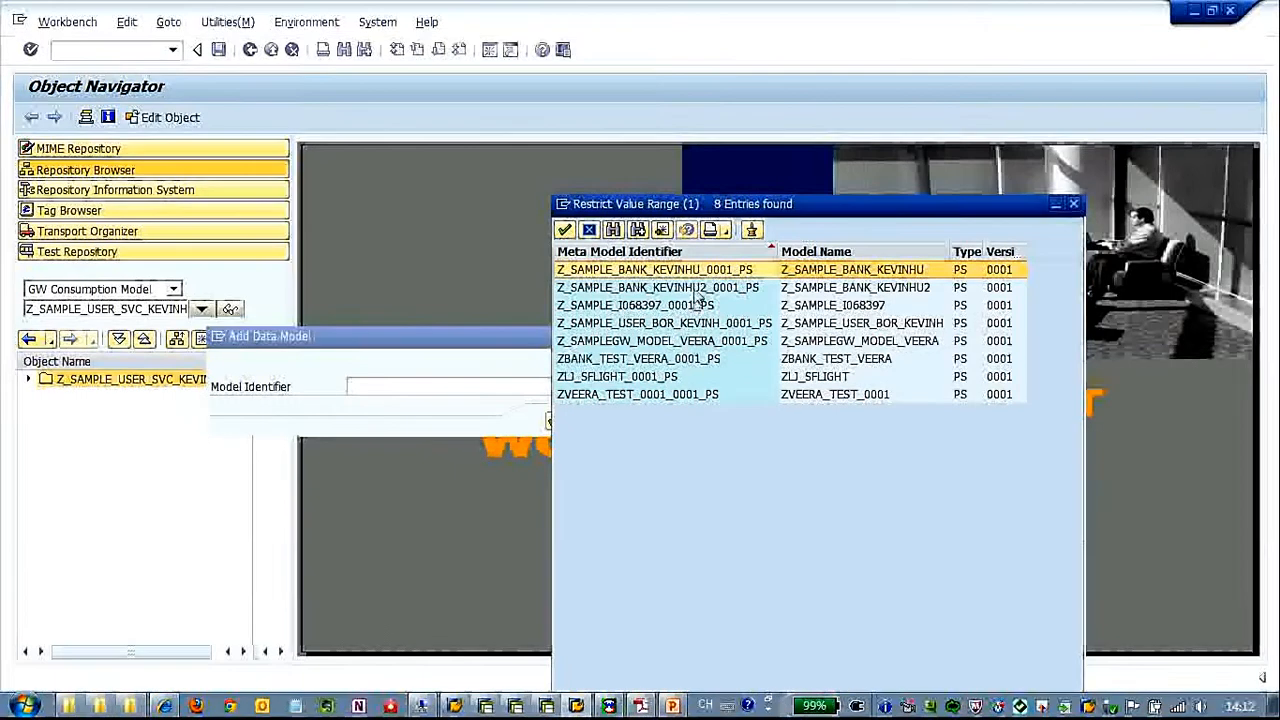
{"action": "left_click", "coordinate": [700, 323]}
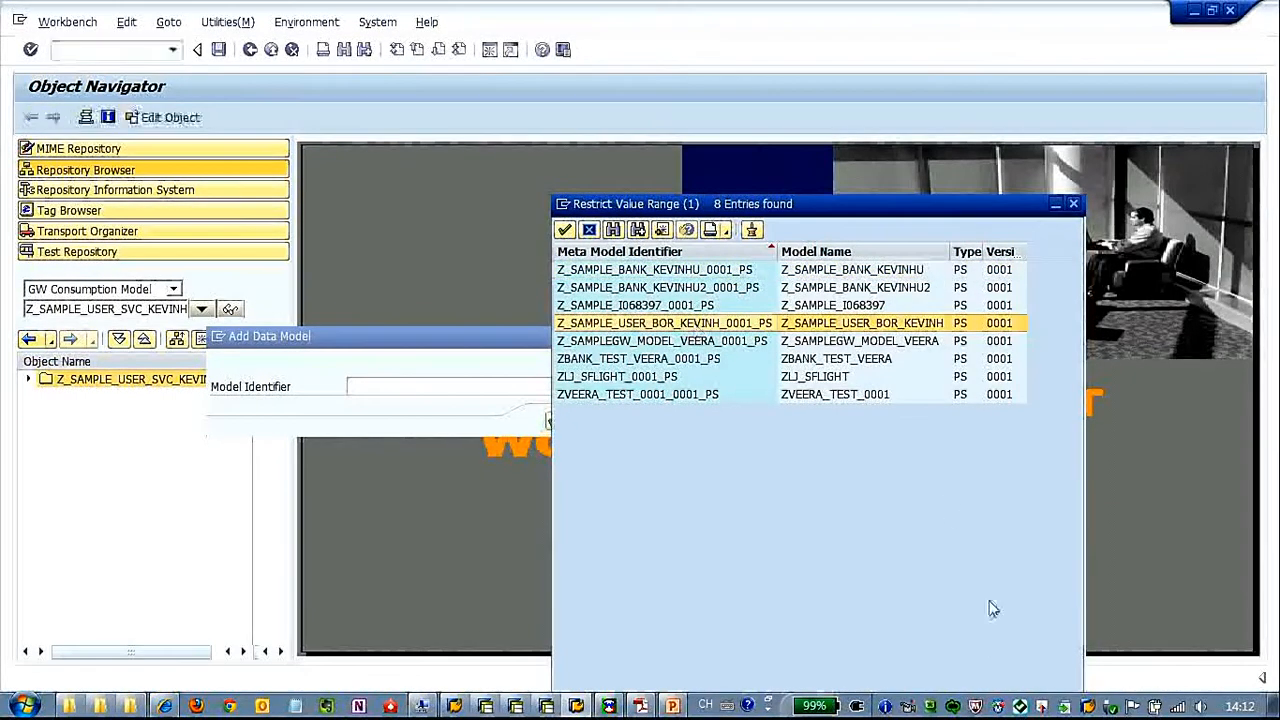
{"action": "left_click", "coordinate": [564, 229]}
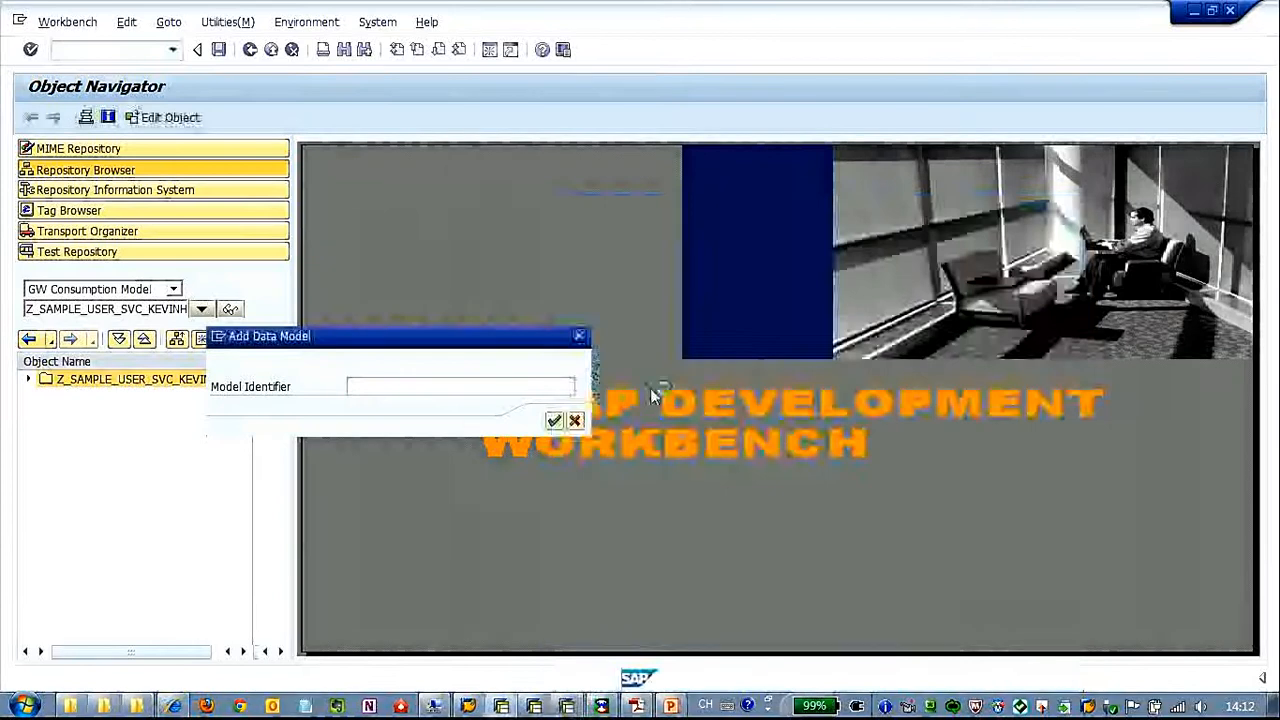
{"action": "left_click", "coordinate": [555, 421]}
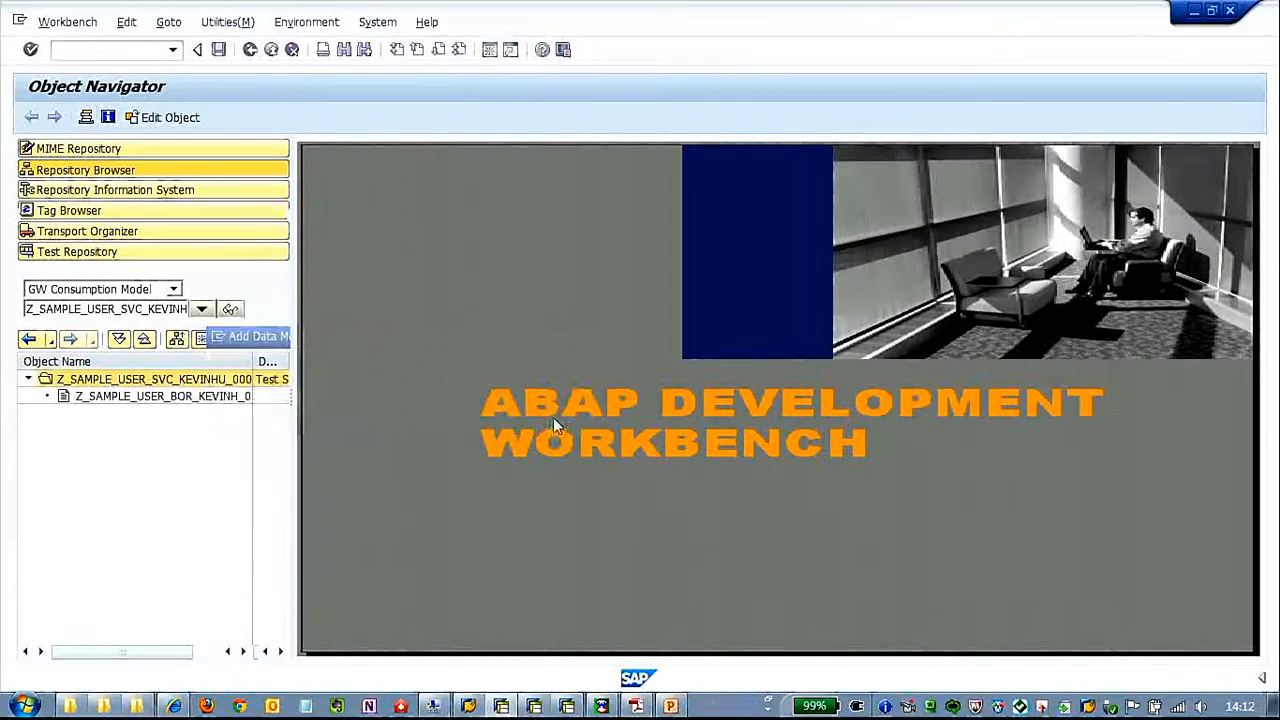
Display the consumption model's service document as XML in the browser, allowing access, and close the old HTTP 400 page
{"action": "double_click", "coordinate": [212, 382]}
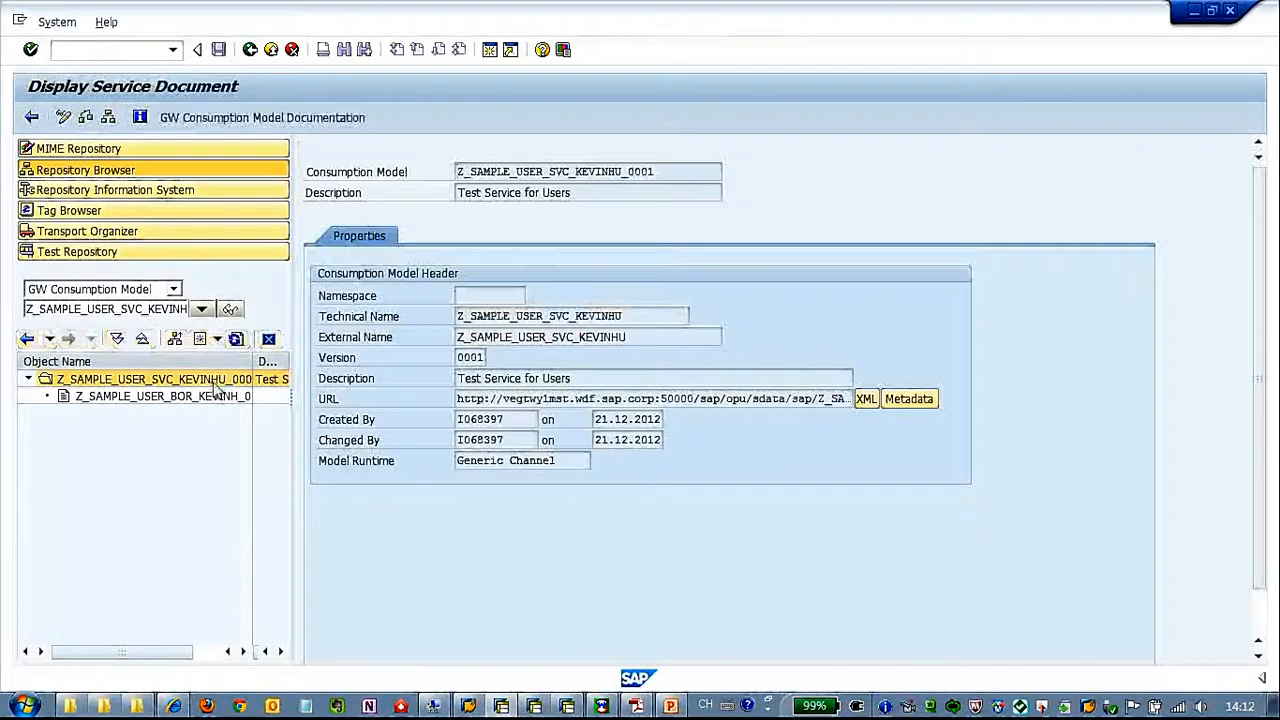
{"action": "left_click", "coordinate": [866, 398]}
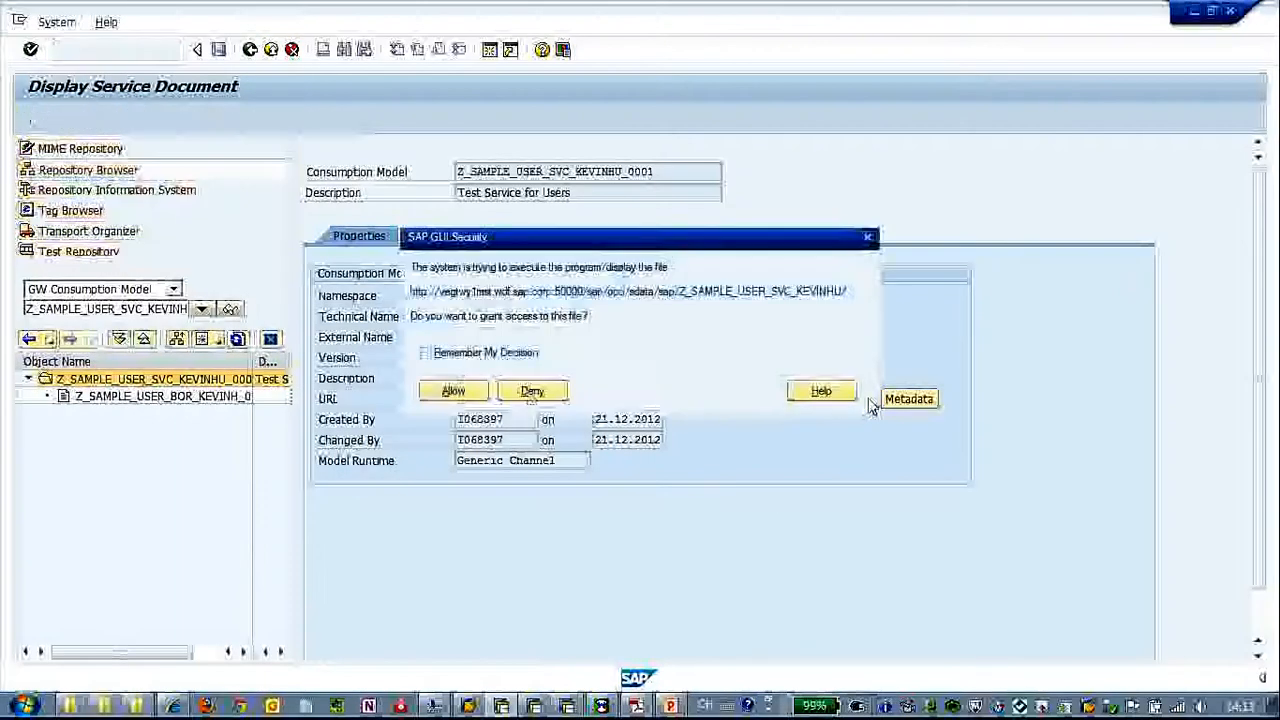
{"action": "left_click", "coordinate": [456, 392]}
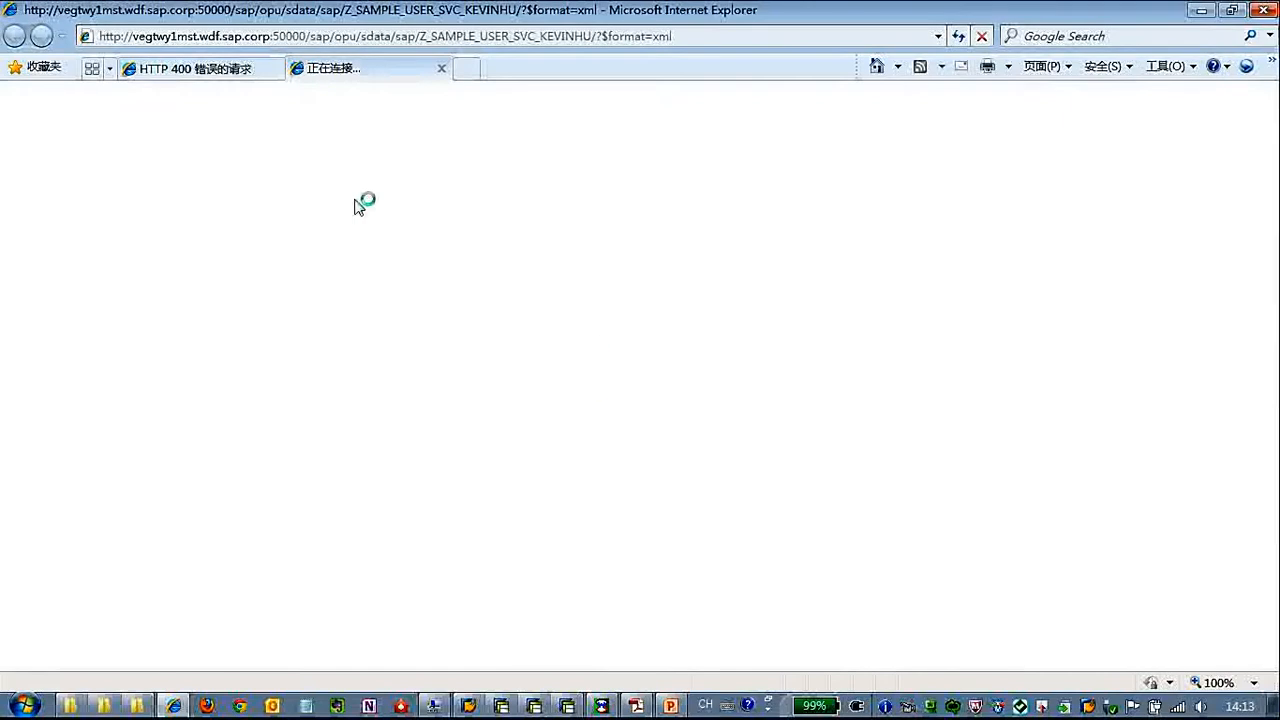
{"action": "left_click", "coordinate": [237, 72]}
{"action": "left_click", "coordinate": [274, 68]}
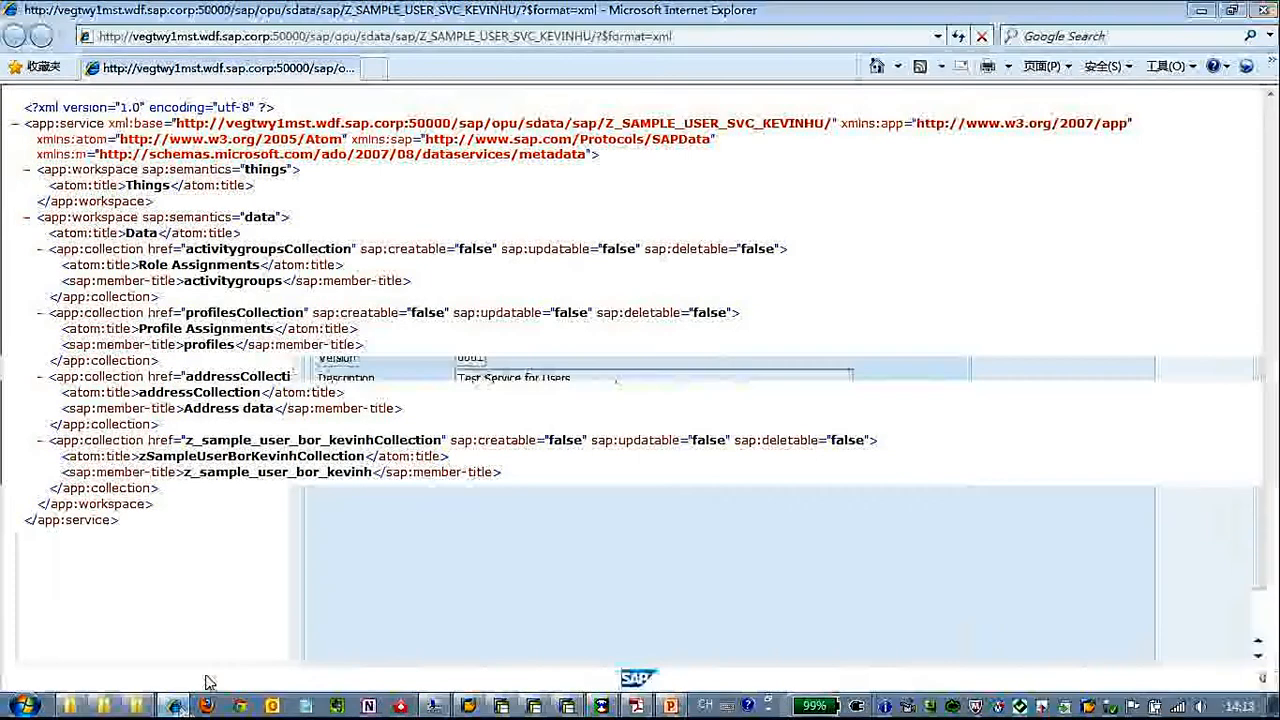
Display the service's metadata document in the browser, allowing access, and return to the XML service document
{"action": "left_click", "coordinate": [178, 707]}
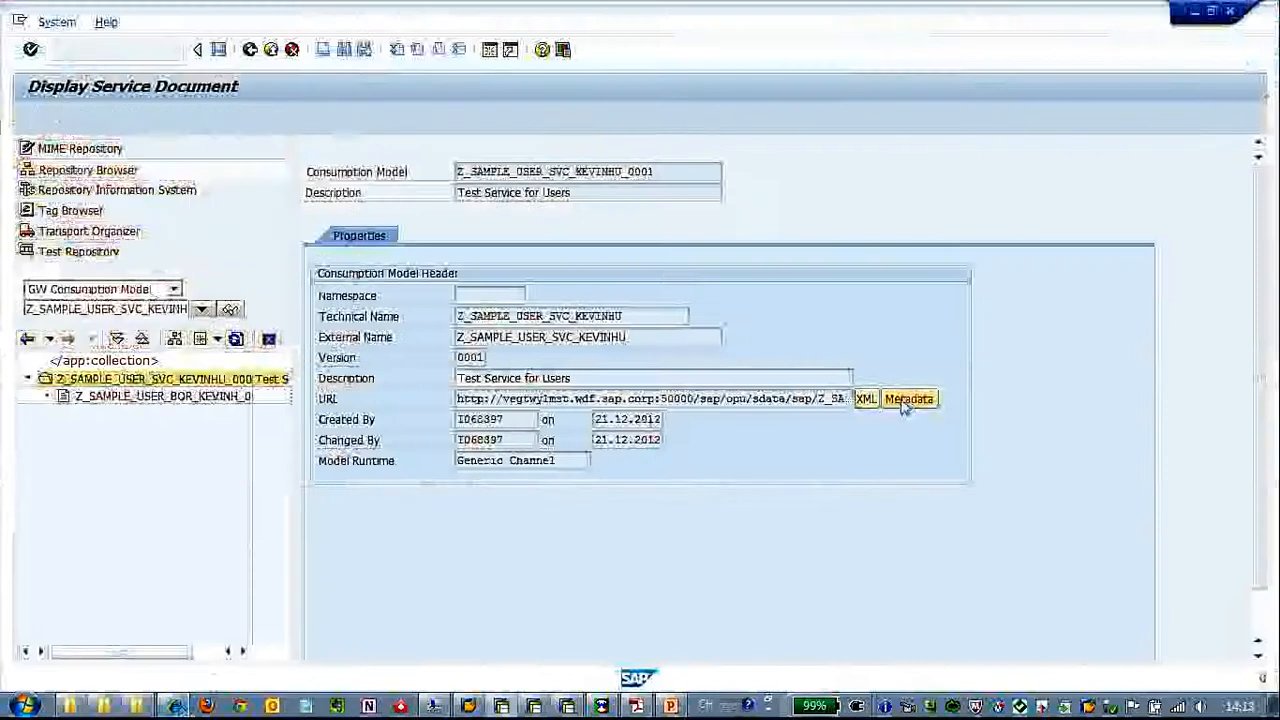
{"action": "left_click", "coordinate": [533, 402]}
{"action": "left_click", "coordinate": [457, 398]}
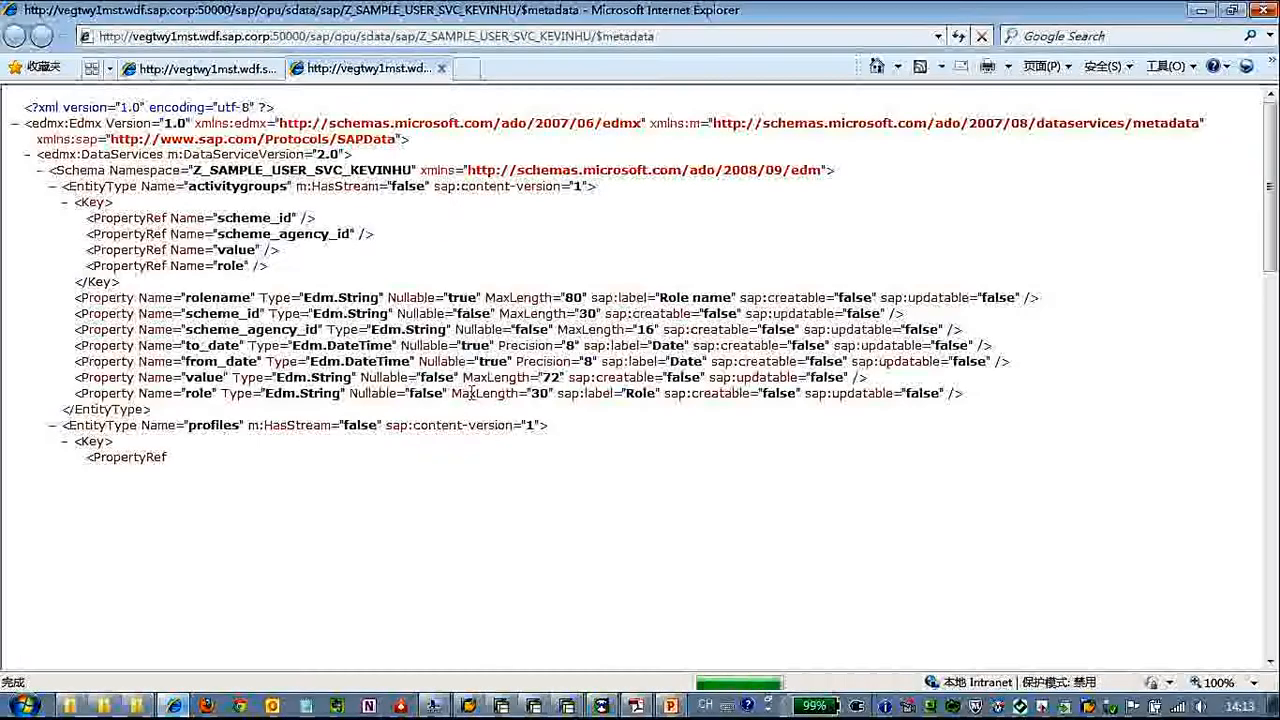
{"action": "left_click", "coordinate": [243, 72]}
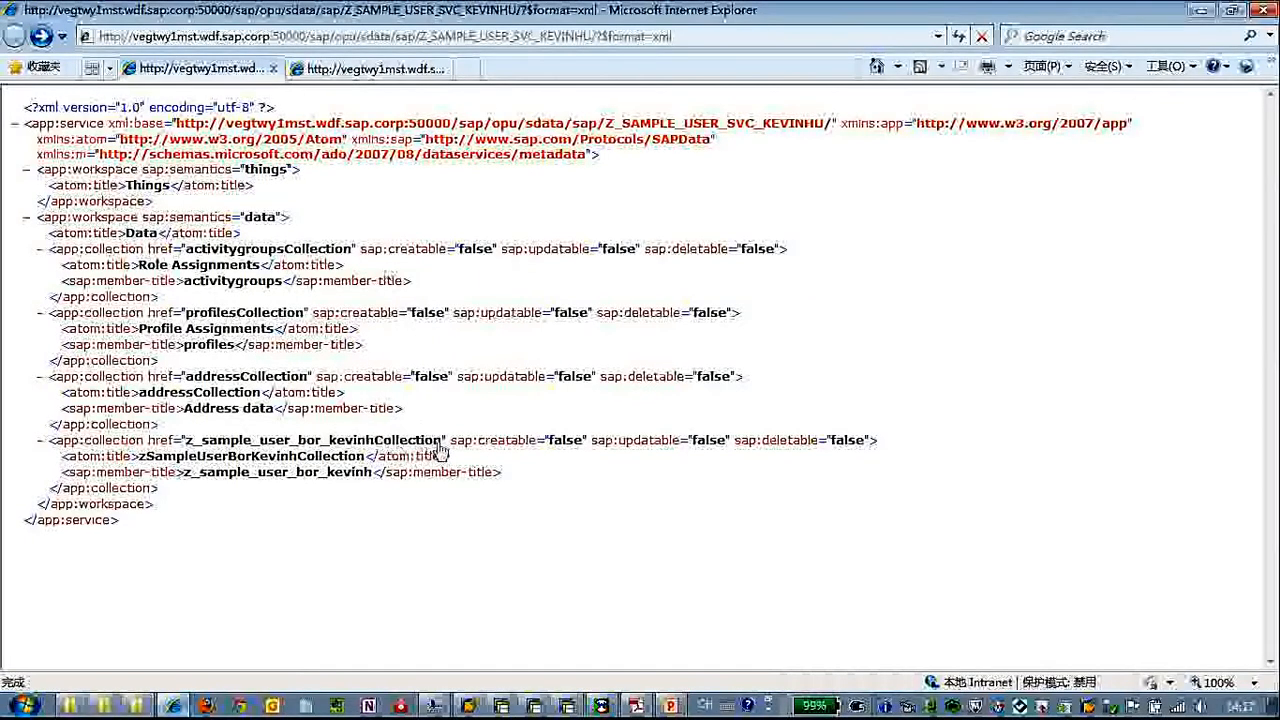
Display the z_sample_user_bor_kevinhCollection feed as XML by adding the collection name to the service address before ?$format=xml
{"action": "left_click_drag", "start_coordinate": [442, 442], "coordinate": [188, 445]}
{"action": "key", "text": "ctrl+c"}
{"action": "left_click", "coordinate": [603, 36]}
{"action": "left_click", "coordinate": [603, 36]}
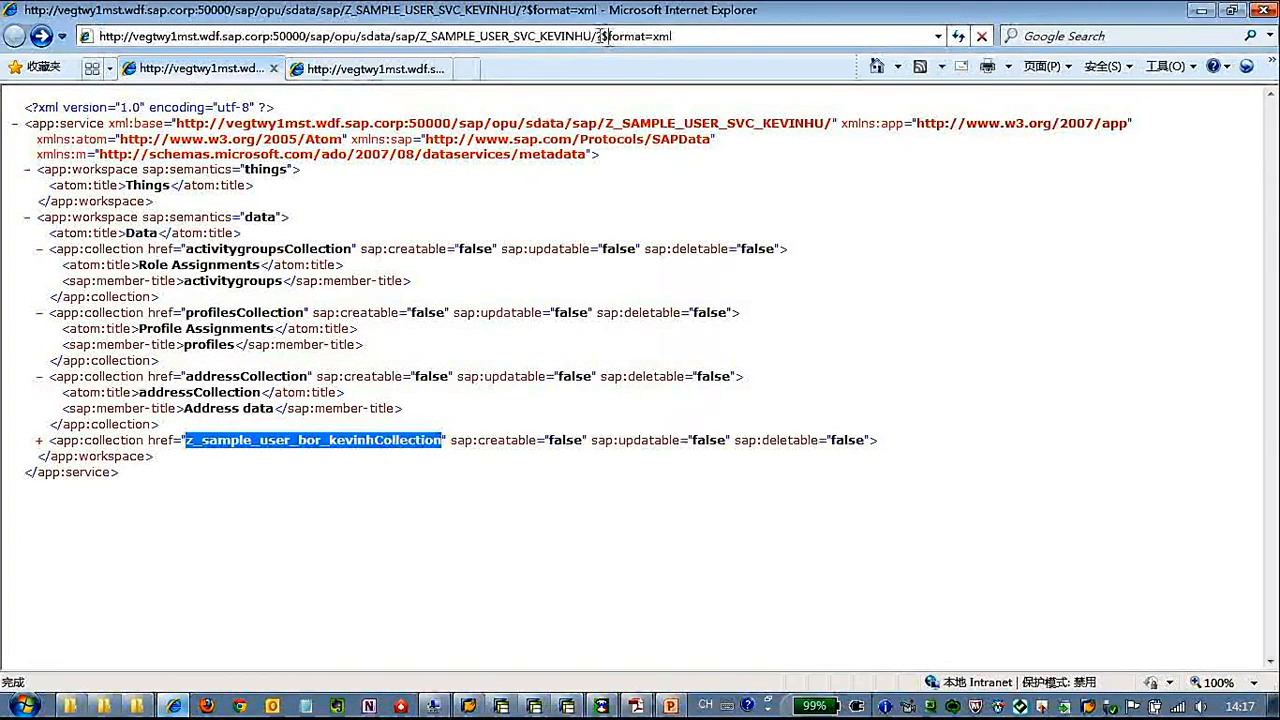
{"action": "key", "text": "ctrl+v"}
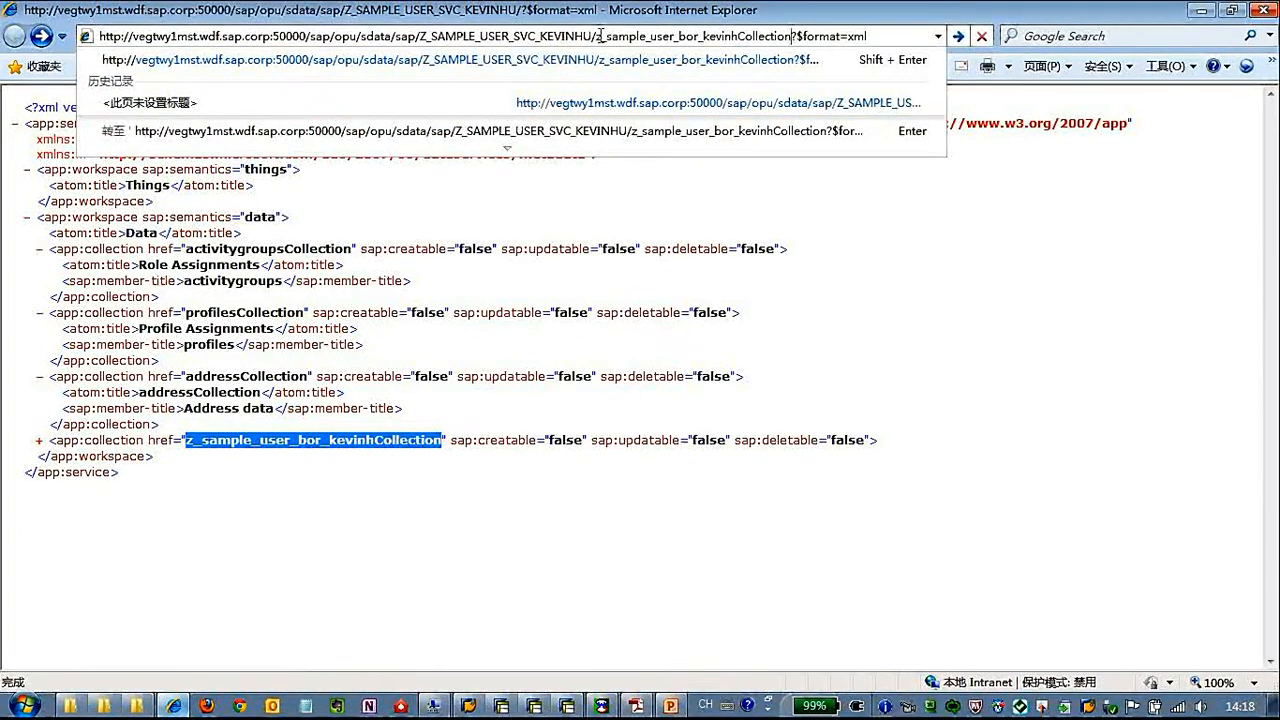
{"action": "key", "text": "Return"}
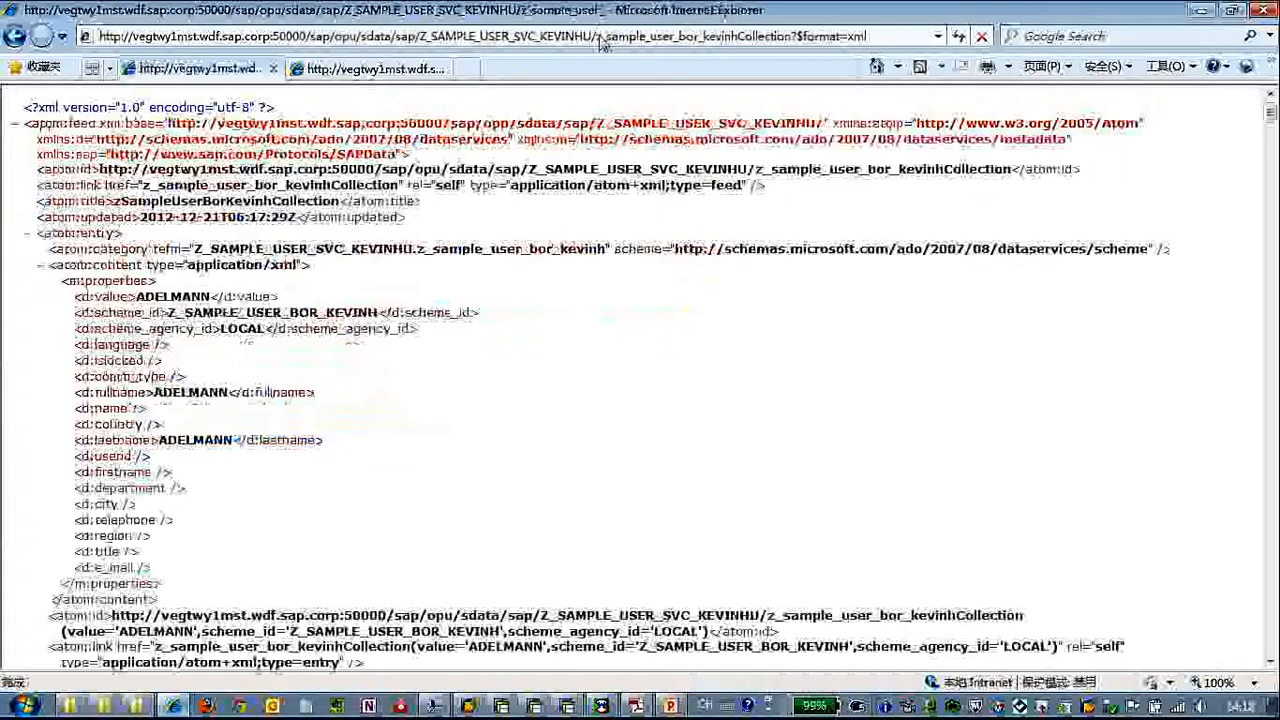
Collapse every atom:entry node in the user collection feed
{"action": "left_click", "coordinate": [28, 235]}
{"action": "left_click", "coordinate": [28, 249]}
{"action": "left_click", "coordinate": [28, 265]}
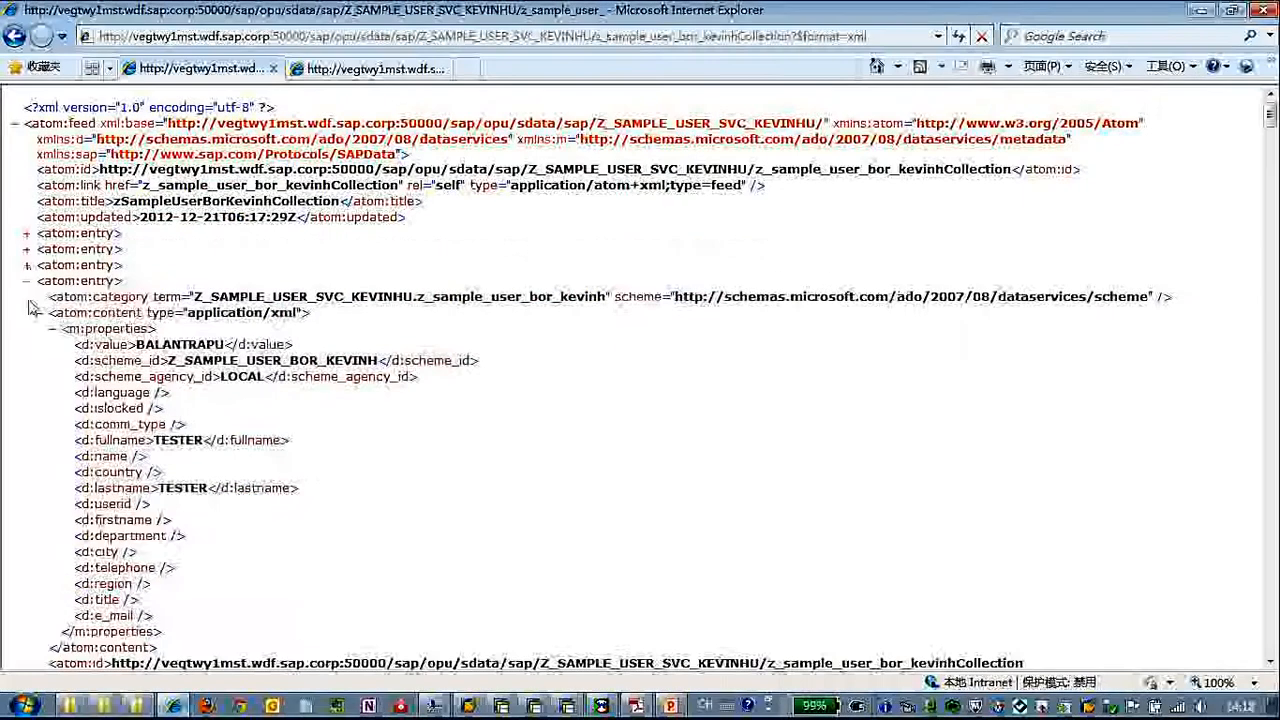
{"action": "left_click", "coordinate": [28, 282]}
{"action": "left_click", "coordinate": [28, 298]}
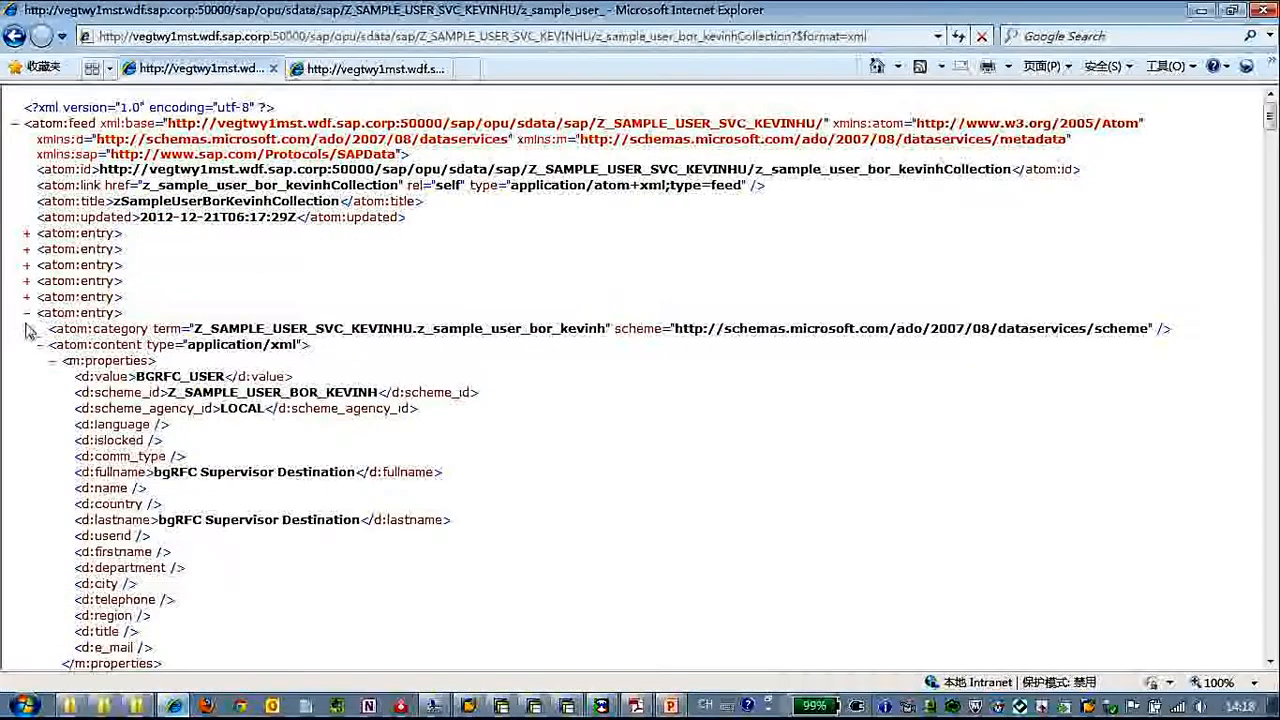
{"action": "left_click", "coordinate": [28, 313]}
{"action": "left_click", "coordinate": [28, 329]}
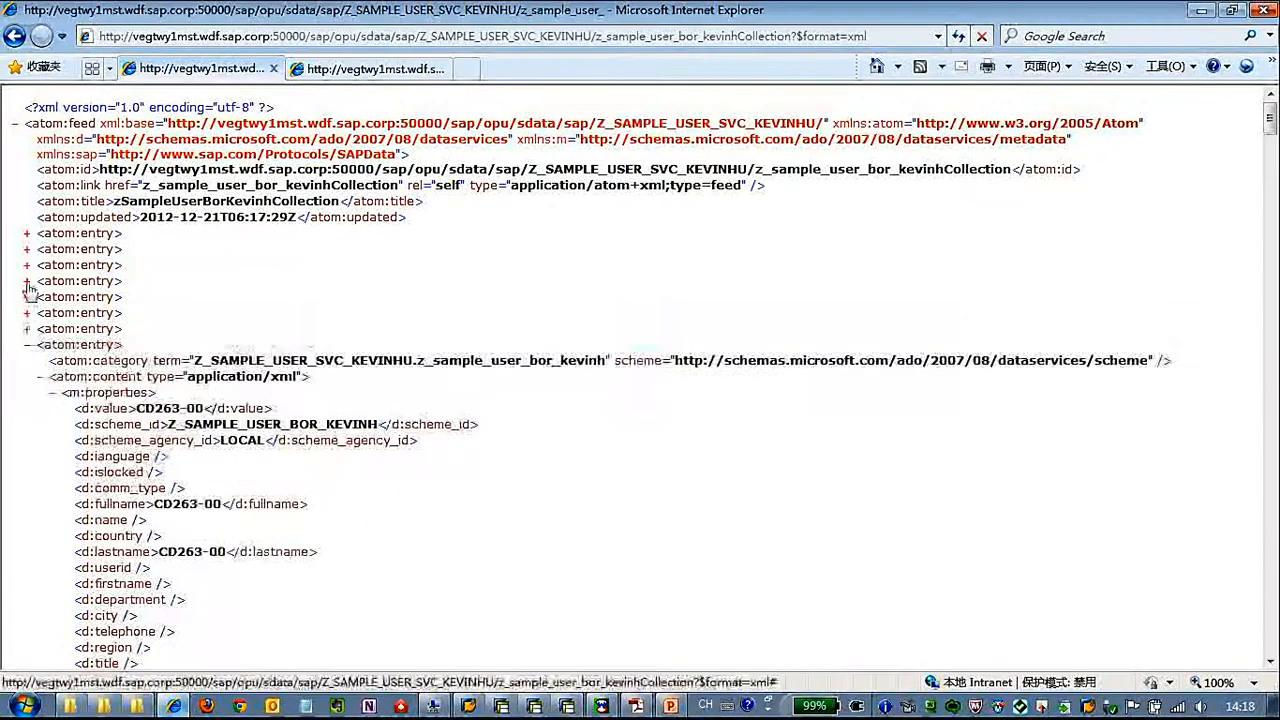
{"action": "left_click", "coordinate": [27, 344]}
{"action": "left_click", "coordinate": [27, 361]}
{"action": "left_click", "coordinate": [27, 377]}
{"action": "left_click", "coordinate": [27, 393]}
{"action": "left_click", "coordinate": [27, 409]}
{"action": "left_click", "coordinate": [27, 425]}
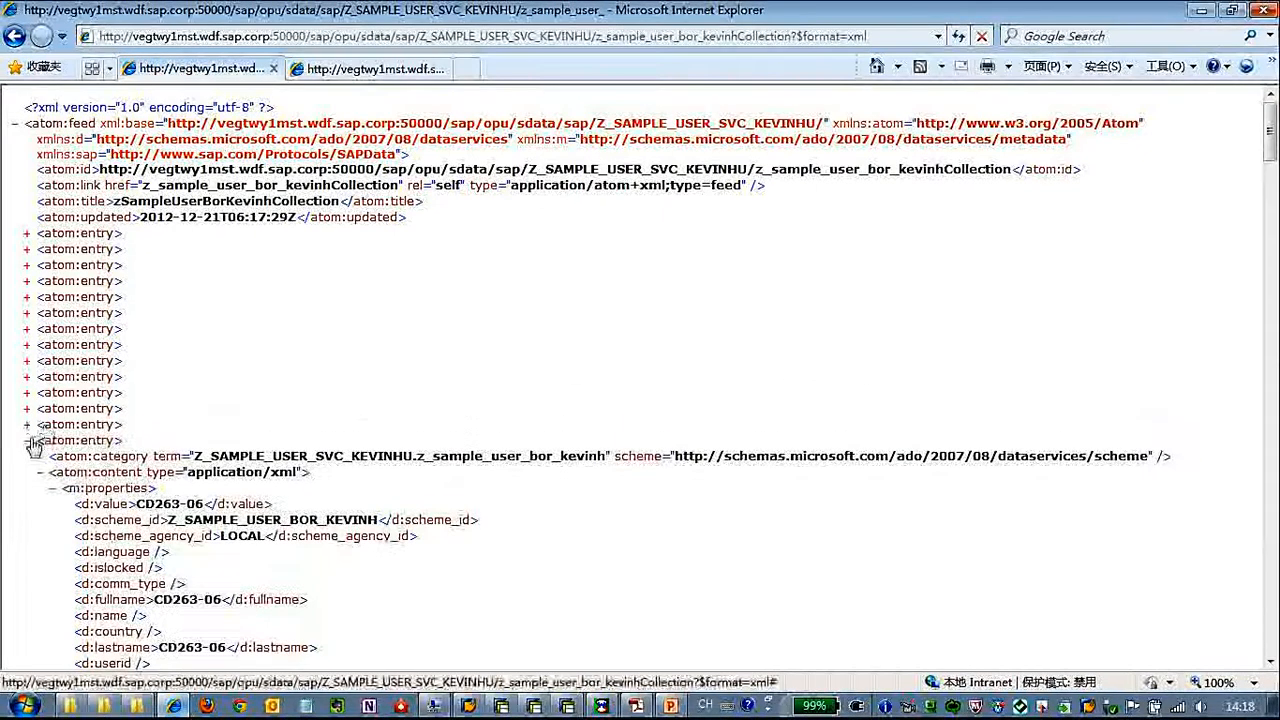
{"action": "left_click", "coordinate": [27, 441]}
{"action": "left_click", "coordinate": [27, 457]}
{"action": "left_click", "coordinate": [27, 473]}
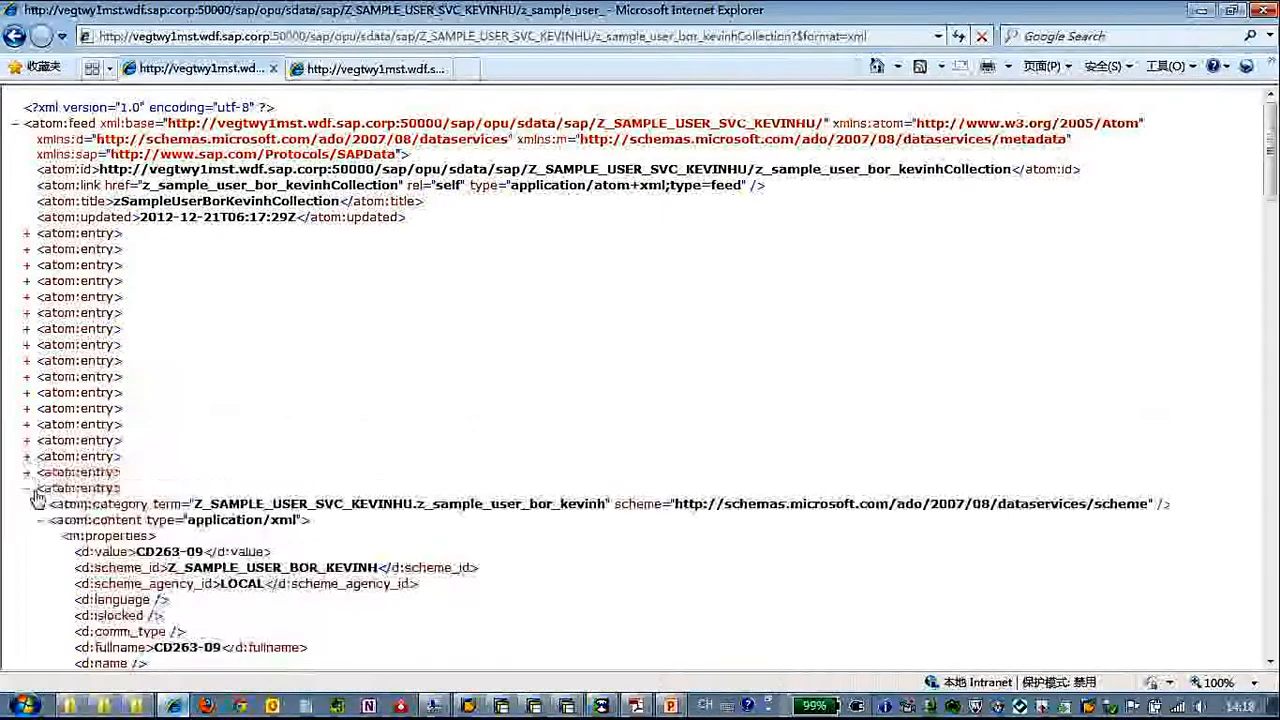
{"action": "left_click", "coordinate": [27, 489]}
{"action": "left_click", "coordinate": [27, 505]}
{"action": "left_click", "coordinate": [27, 521]}
{"action": "left_click", "coordinate": [27, 537]}
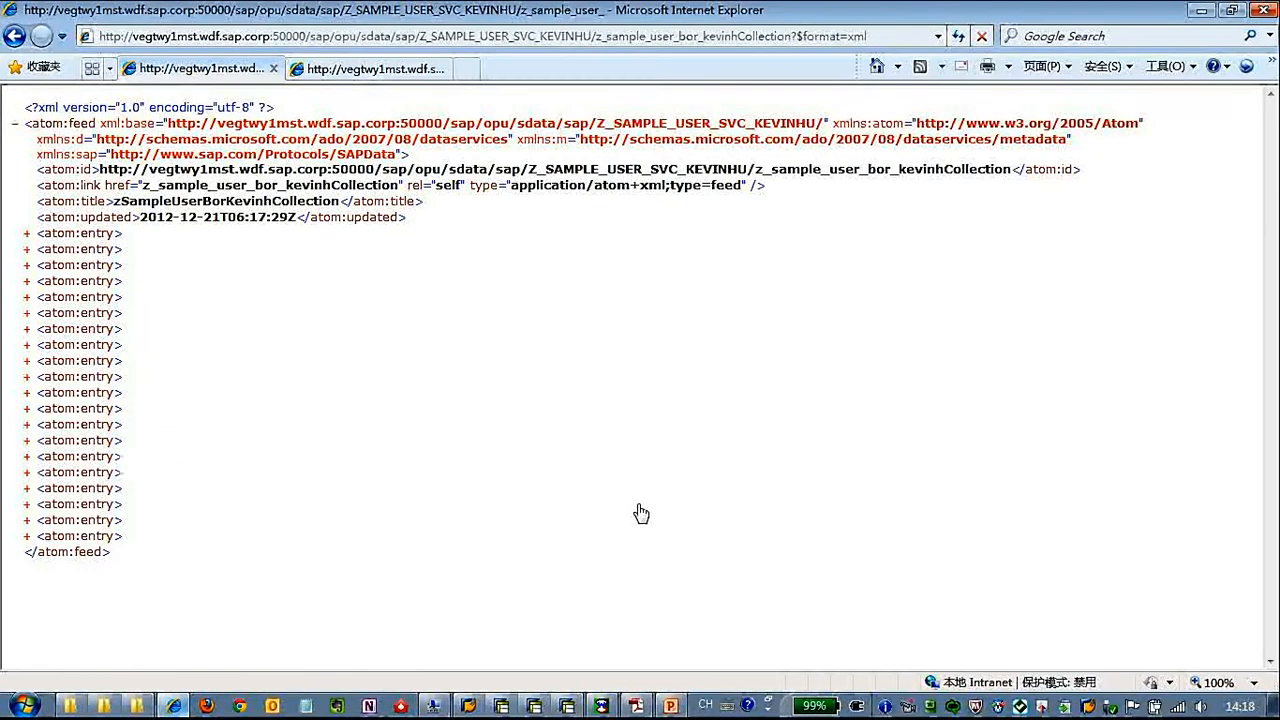
Copy the collection address without its format option into wfetch as the path and send a GET request with Advanced Request disabled
{"action": "left_click", "coordinate": [791, 37]}
{"action": "left_click", "coordinate": [791, 37]}
{"action": "left_click_drag", "start_coordinate": [791, 37], "coordinate": [100, 37]}
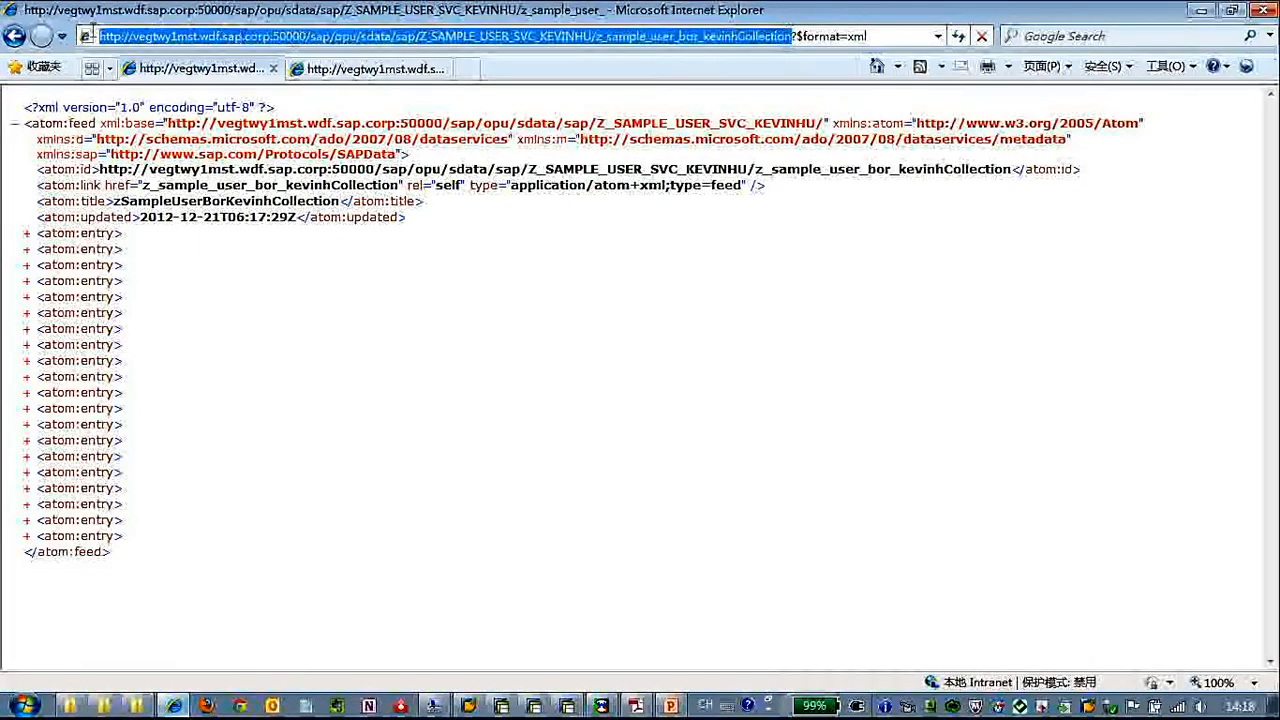
{"action": "left_click", "coordinate": [601, 706]}
{"action": "left_click", "coordinate": [257, 120]}
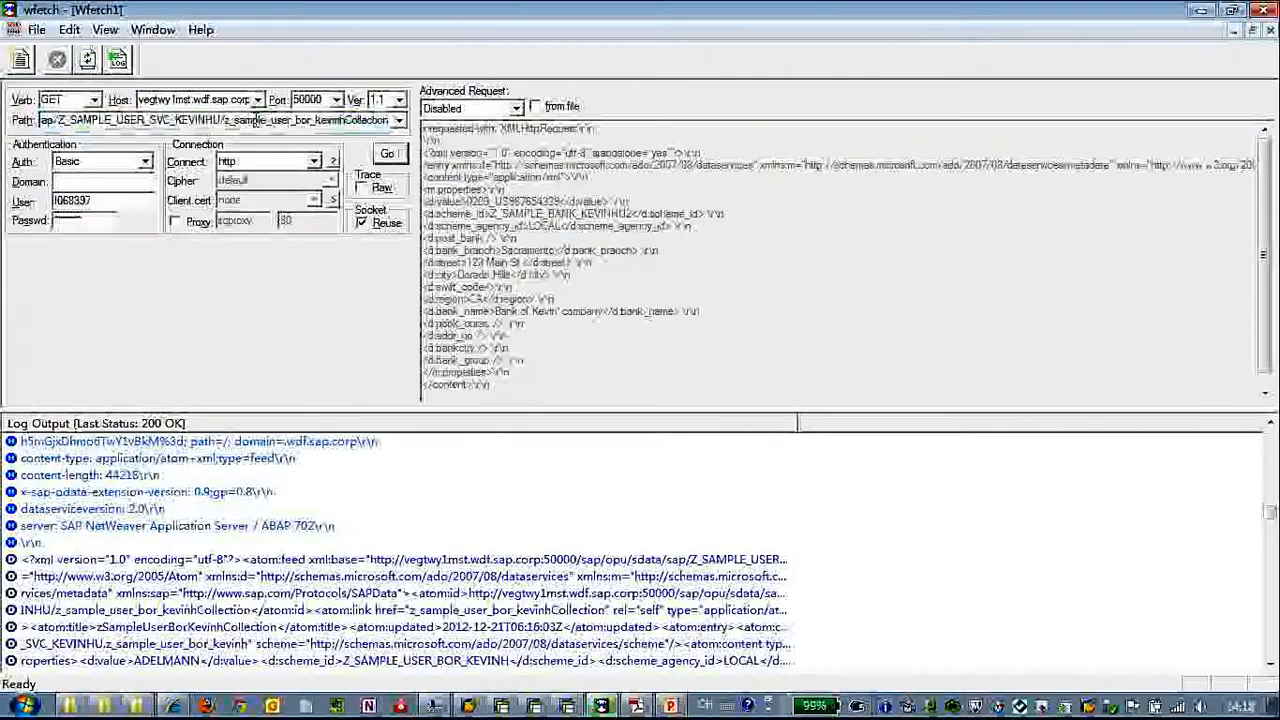
{"action": "left_click", "coordinate": [95, 101]}
{"action": "left_click", "coordinate": [84, 117]}
{"action": "left_click", "coordinate": [484, 110]}
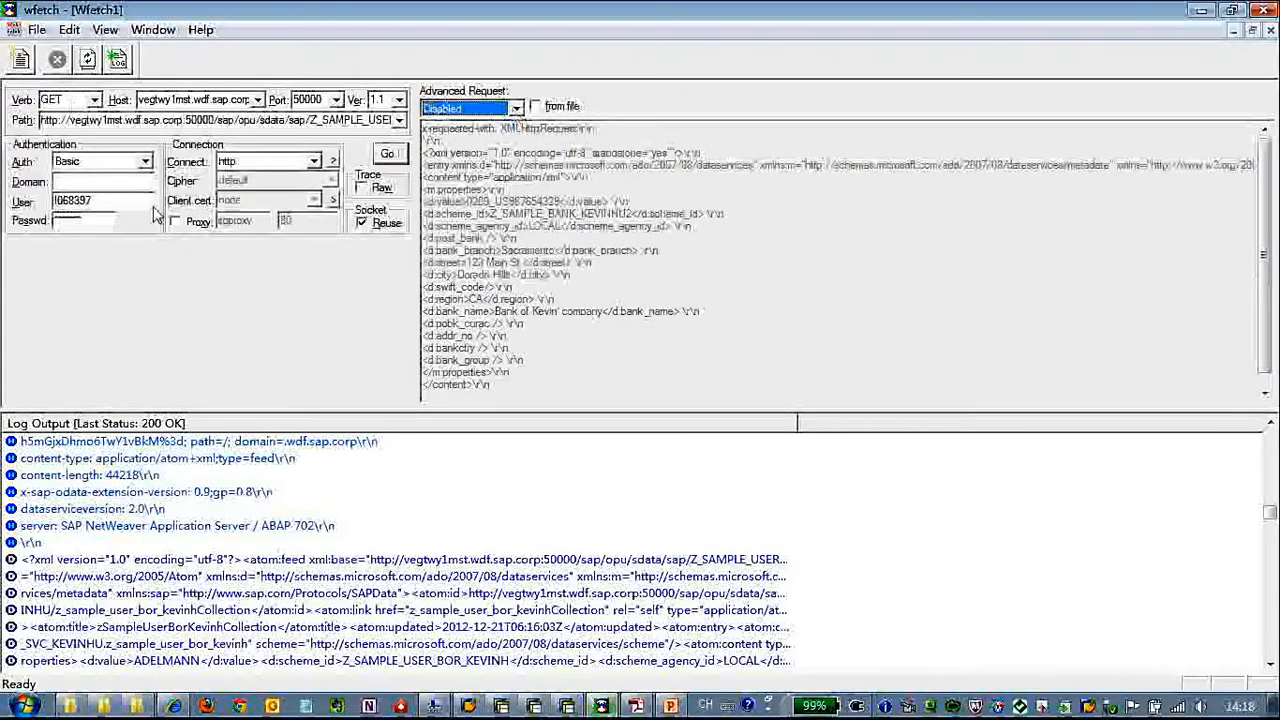
{"action": "left_click", "coordinate": [387, 153]}
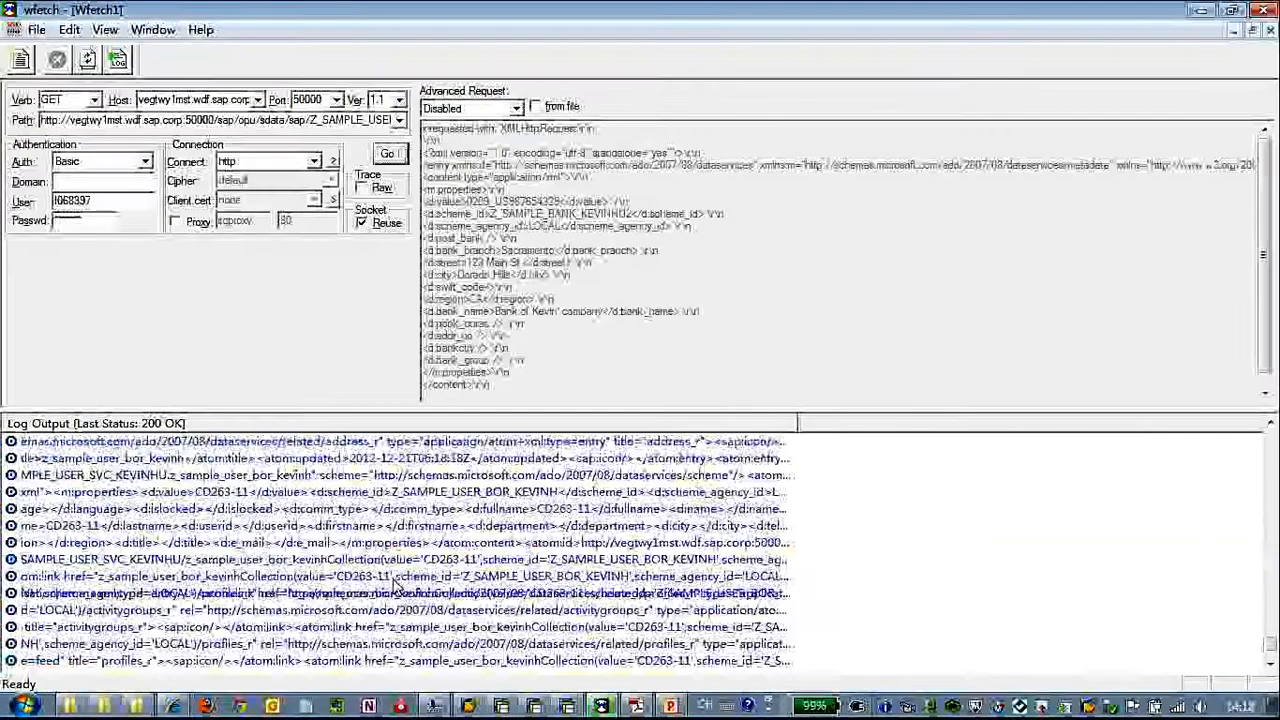
Switch back to the collection feed in Internet Explorer and expand the first atom:entry to examine its properties
{"action": "left_click", "coordinate": [436, 700]}
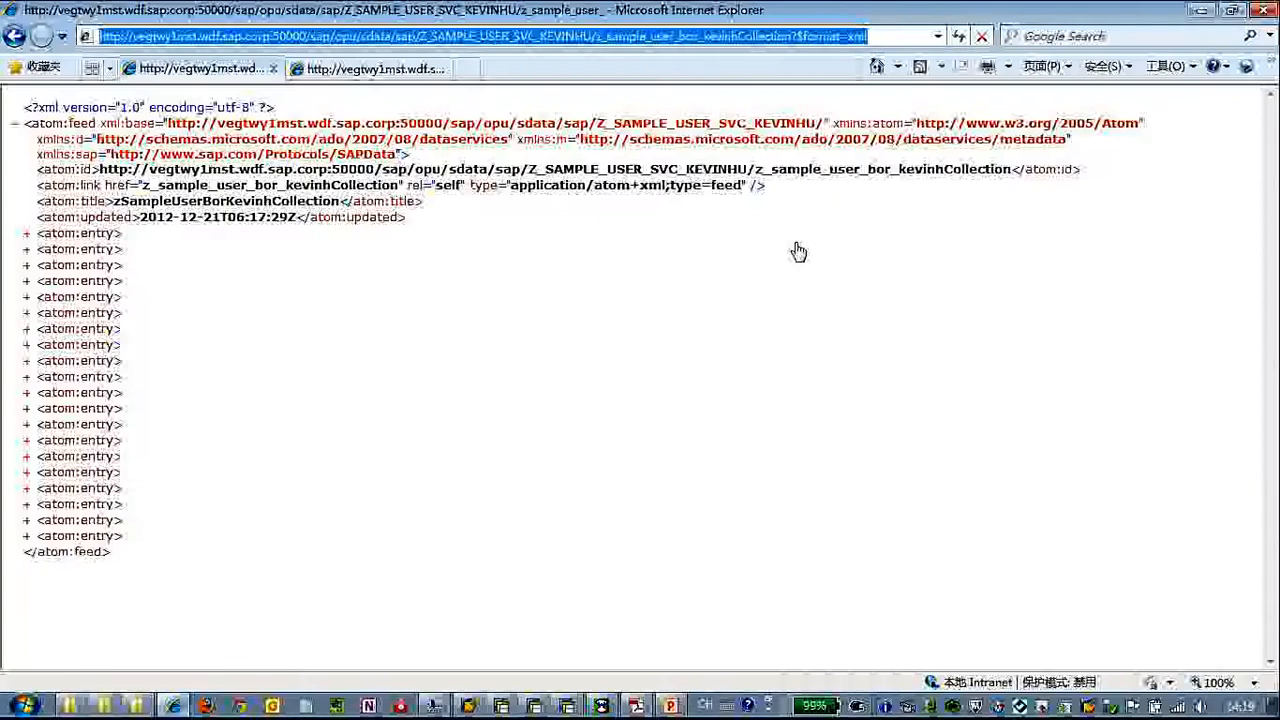
{"action": "key", "text": "alt+Tab"}
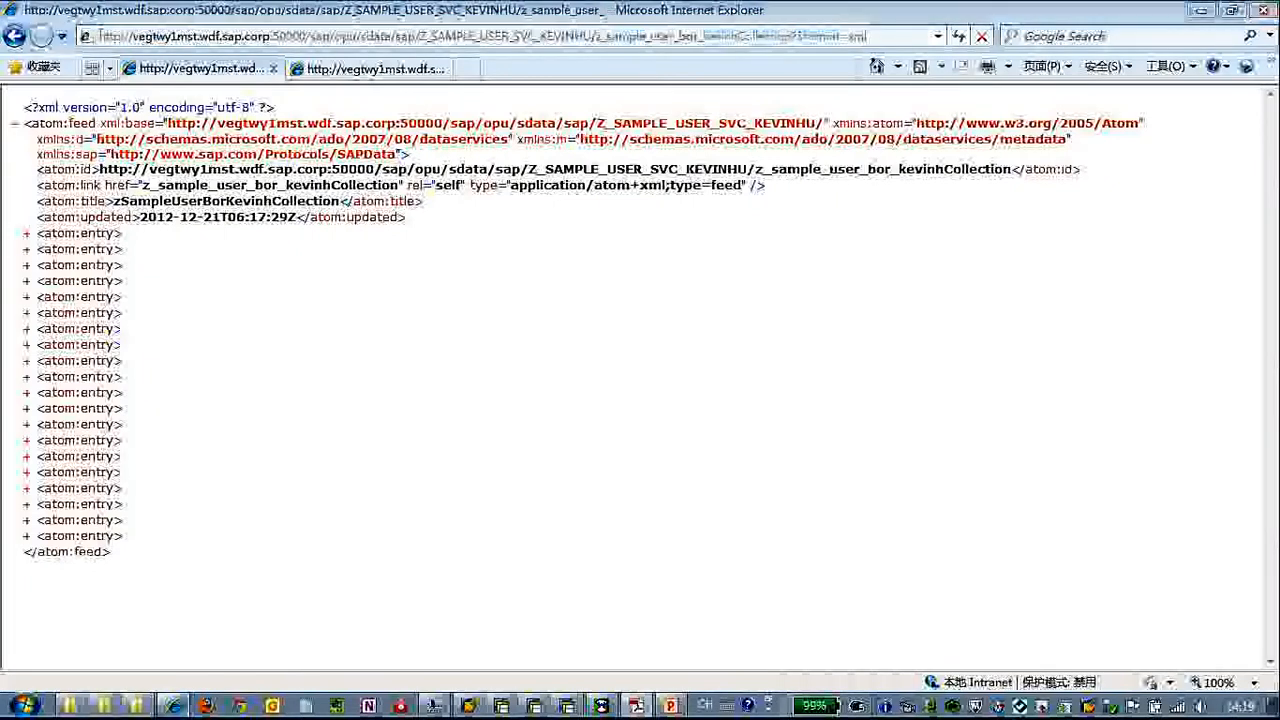
{"action": "key", "text": "alt+Tab"}
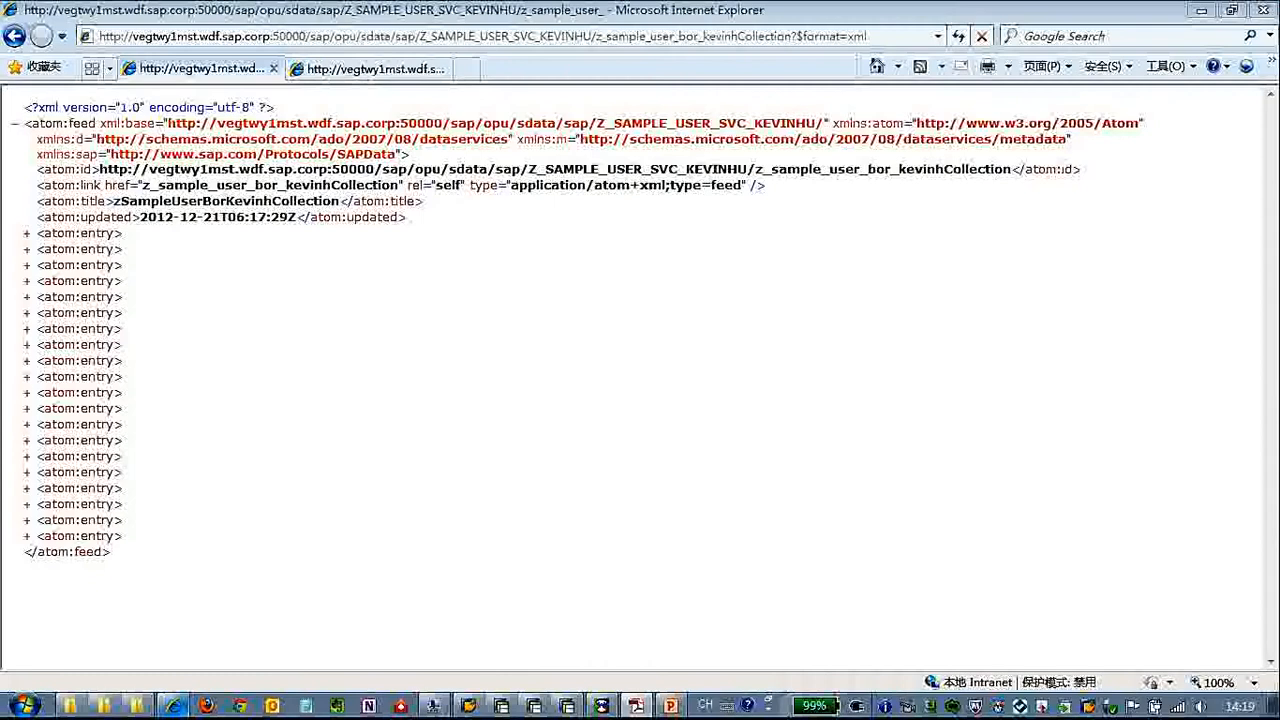
{"action": "left_click", "coordinate": [28, 235]}
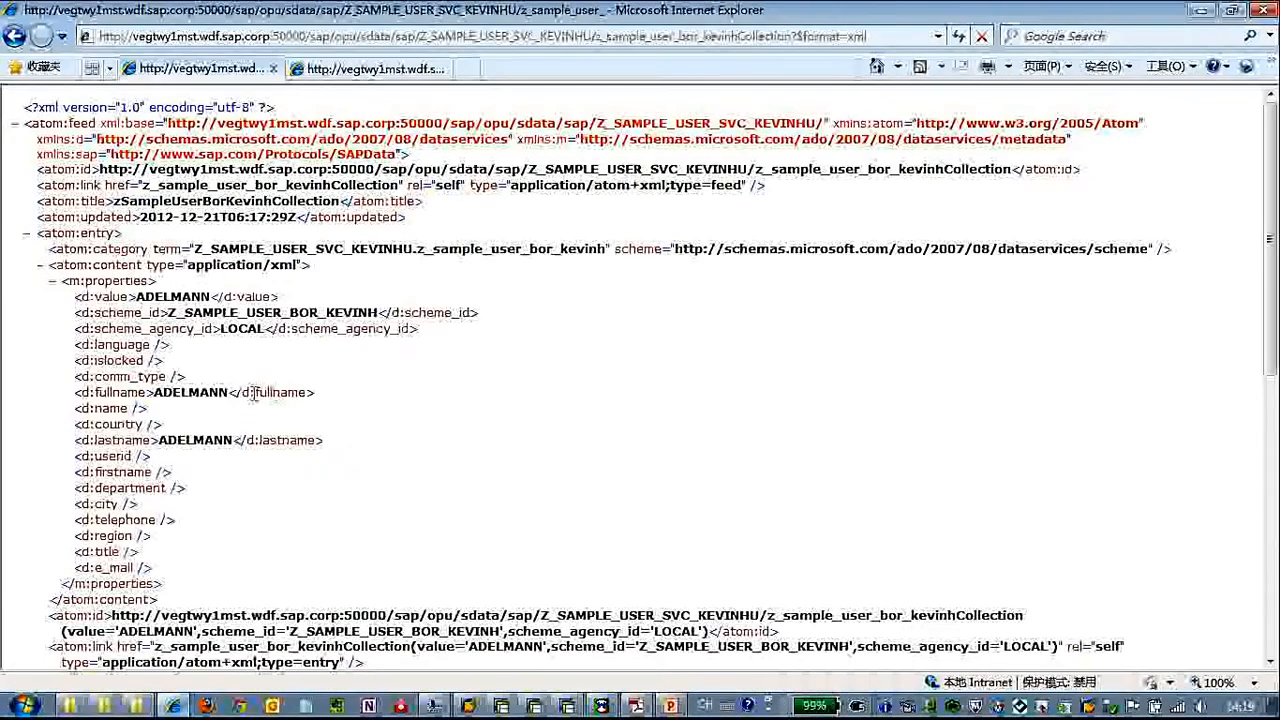
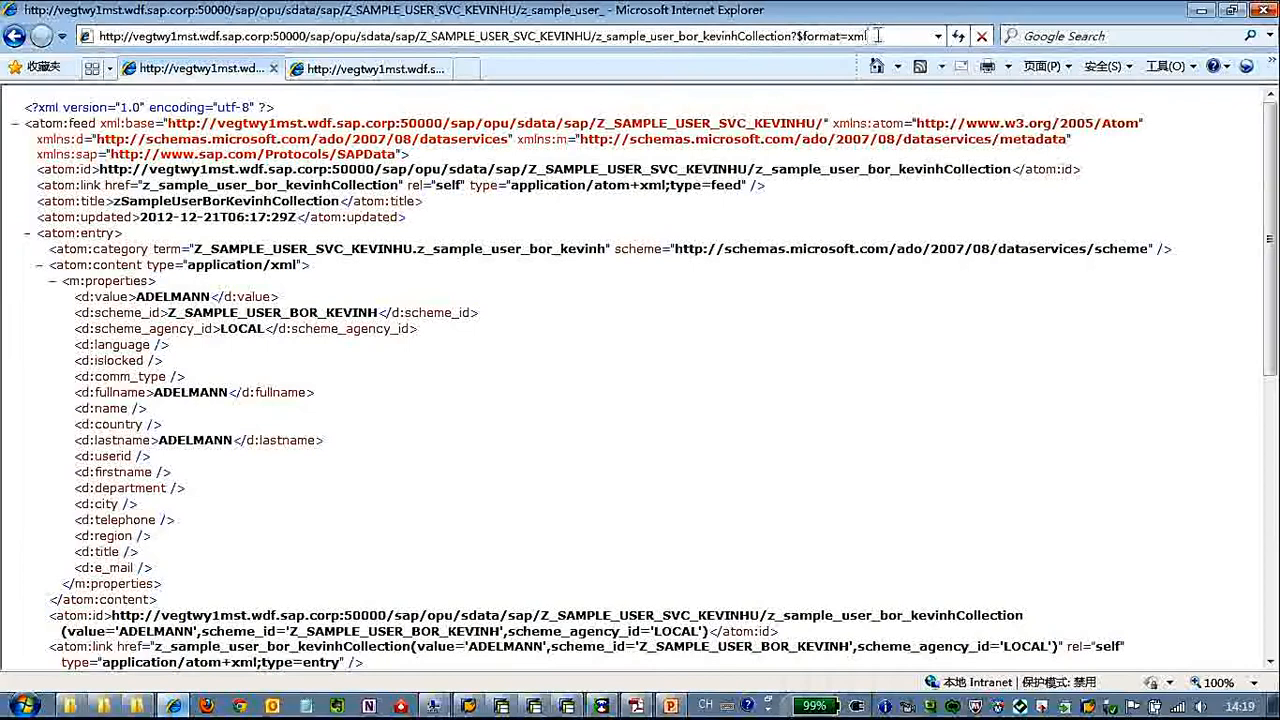
Limit the user collection feed to five entries by appending &$top=5 to its address and load it
{"action": "type", "text": "&"}
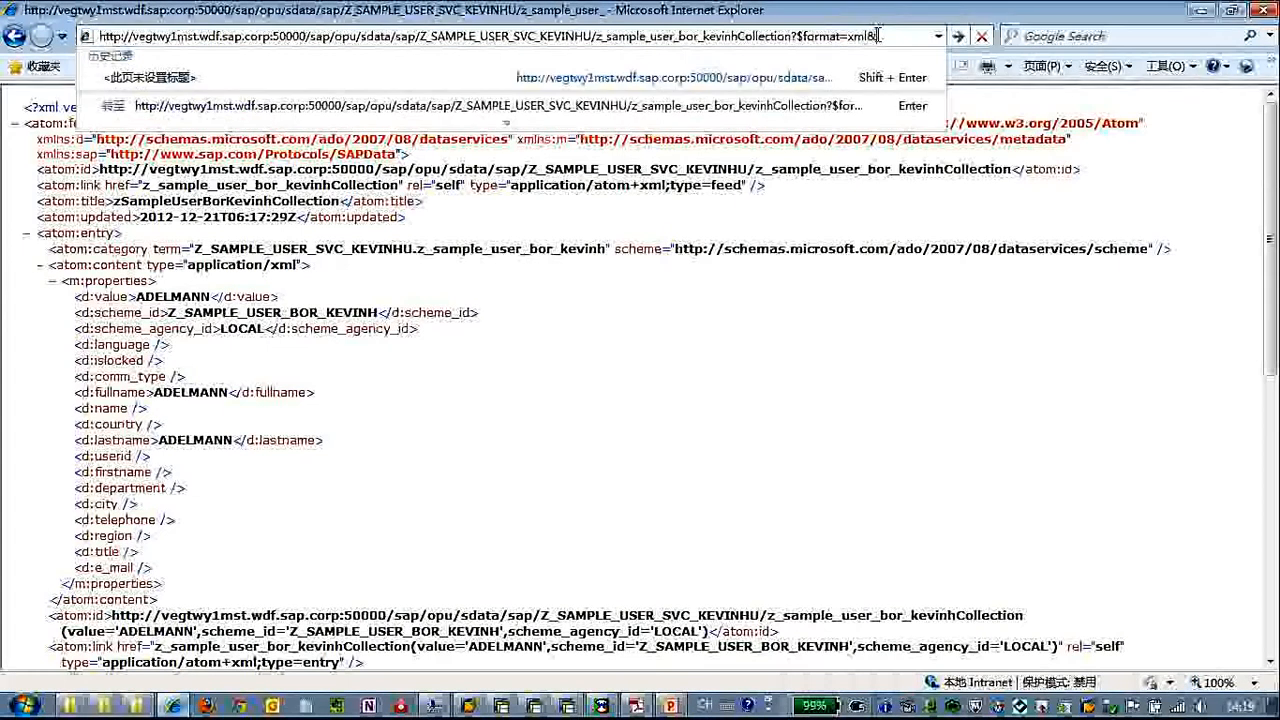
{"action": "type", "text": "$top="}
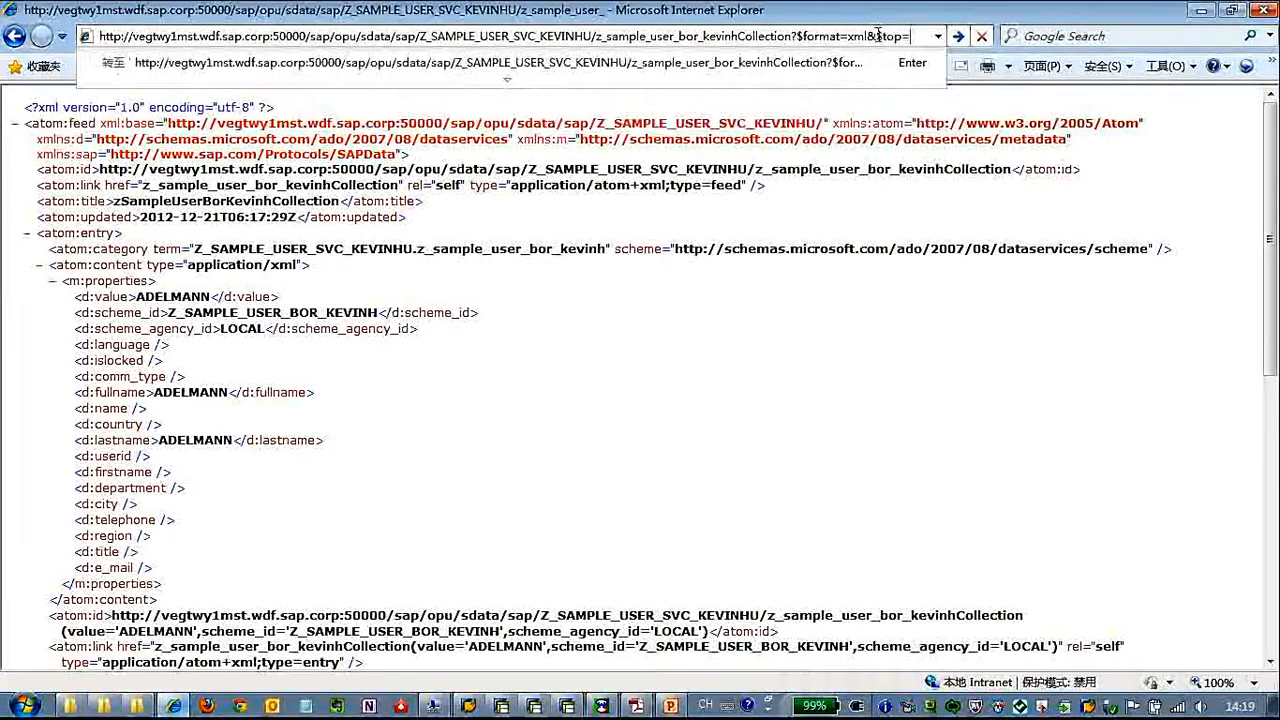
{"action": "type", "text": "5"}
{"action": "key", "text": "Return"}
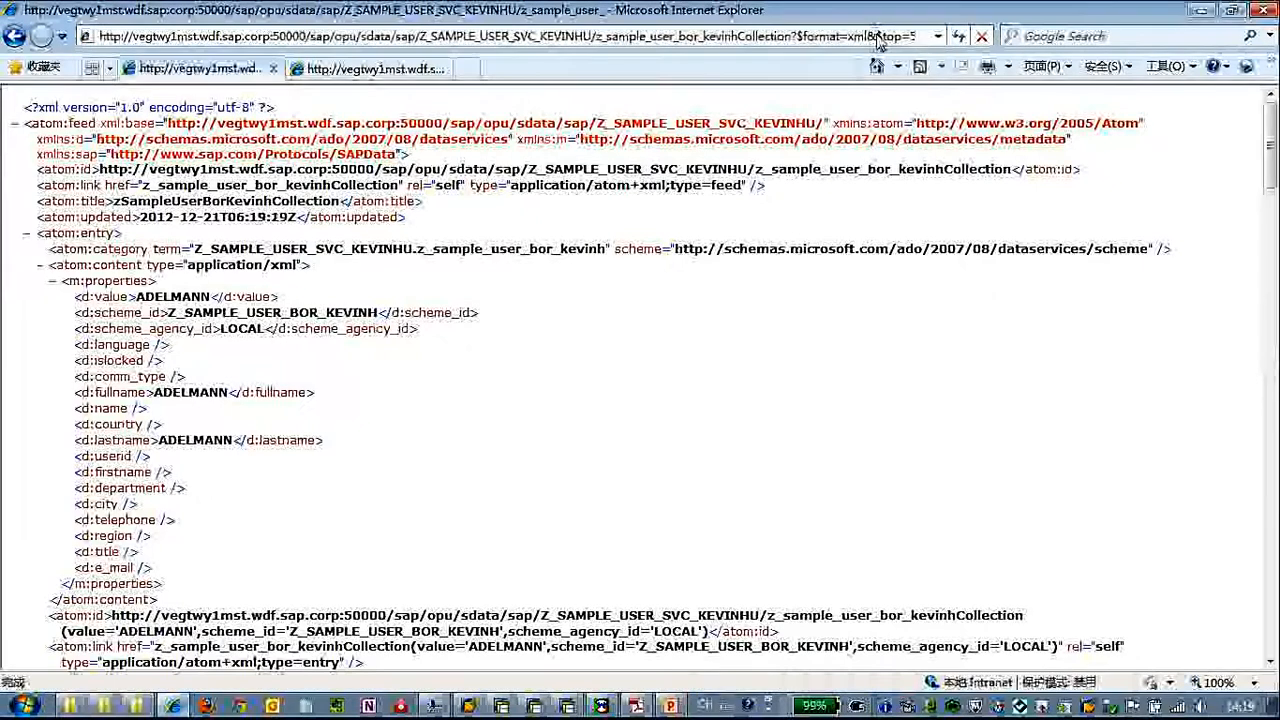
Collapse the five atom:entry nodes of the limited feed
{"action": "left_click", "coordinate": [27, 234]}
{"action": "left_click", "coordinate": [27, 249]}
{"action": "left_click", "coordinate": [27, 265]}
{"action": "left_click", "coordinate": [27, 281]}
{"action": "left_click", "coordinate": [28, 298]}
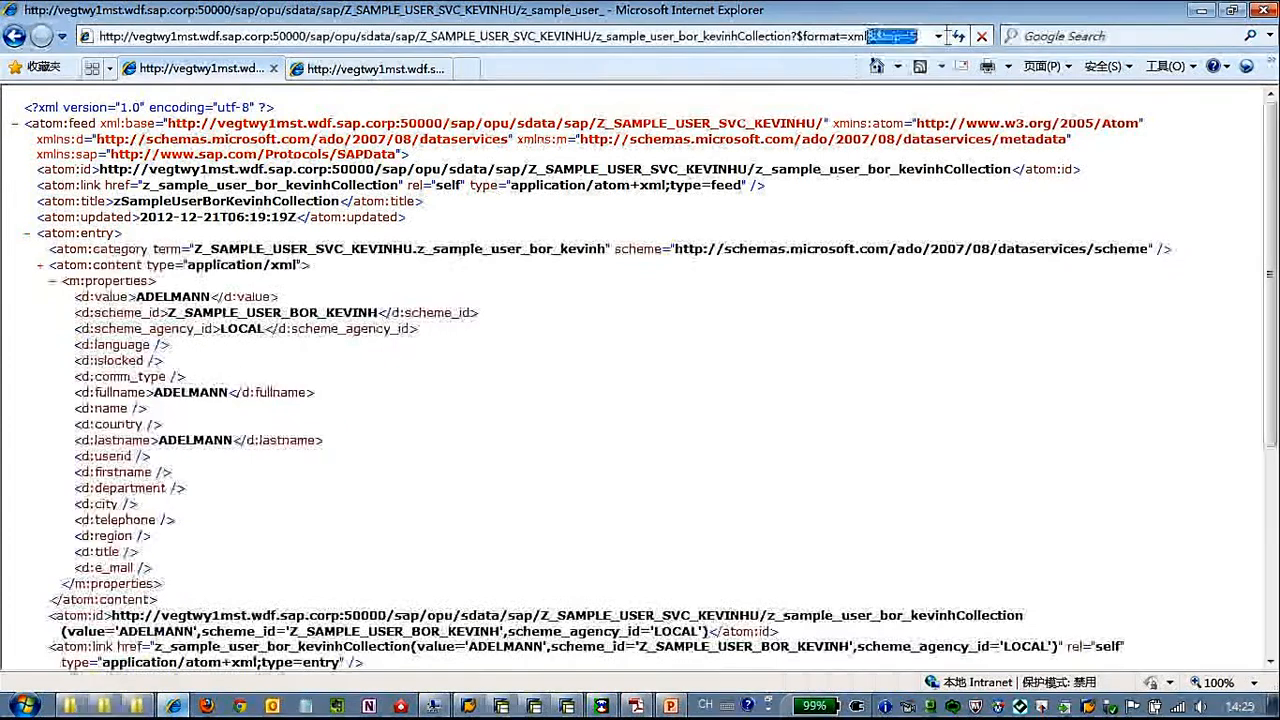
Replace the $top option with a $filter where userid eq the first entry's user ID, keeping $format=xml, and load the feed
{"action": "left_click_drag", "start_coordinate": [869, 36], "coordinate": [950, 42]}
{"action": "key", "text": "BackSpace"}
{"action": "key", "text": "Left"}
{"action": "key", "text": "Left"}
{"action": "key", "text": "Left"}
{"action": "key", "text": "Left"}
{"action": "key", "text": "Left"}
{"action": "key", "text": "Left"}
{"action": "key", "text": "Left"}
{"action": "key", "text": "Left"}
{"action": "key", "text": "Left"}
{"action": "key", "text": "Left"}
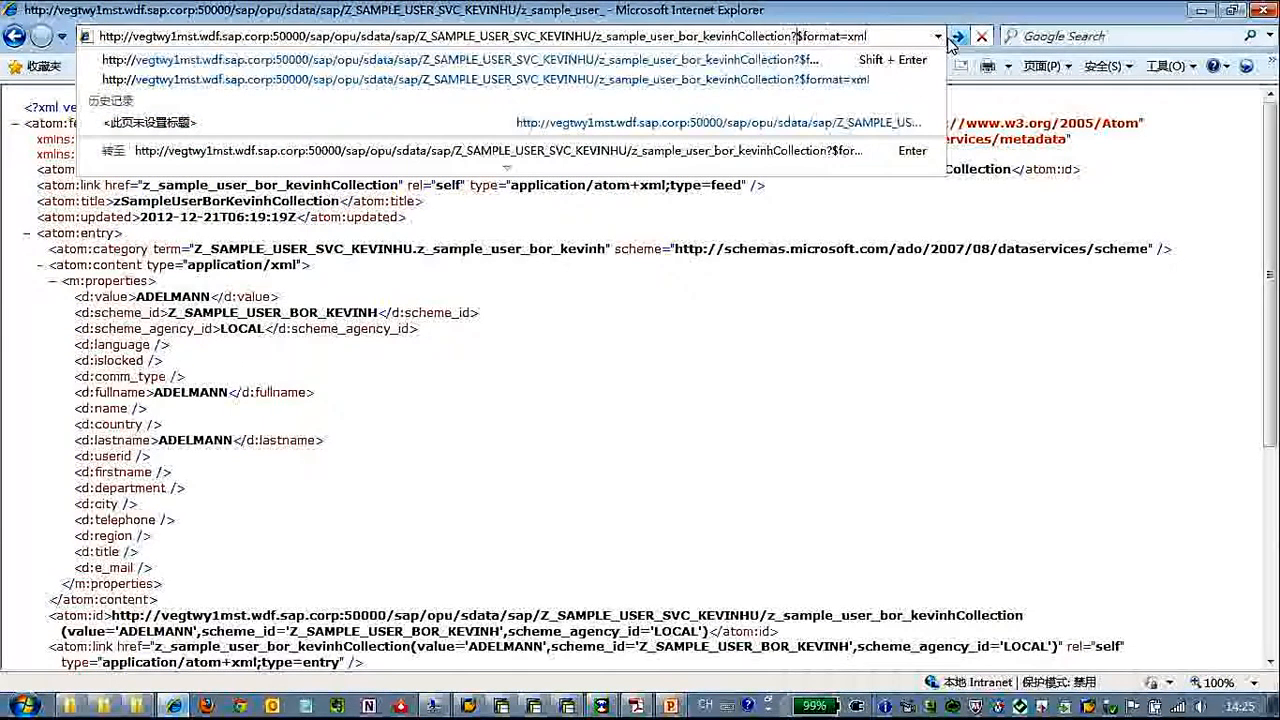
{"action": "type", "text": "$filter"}
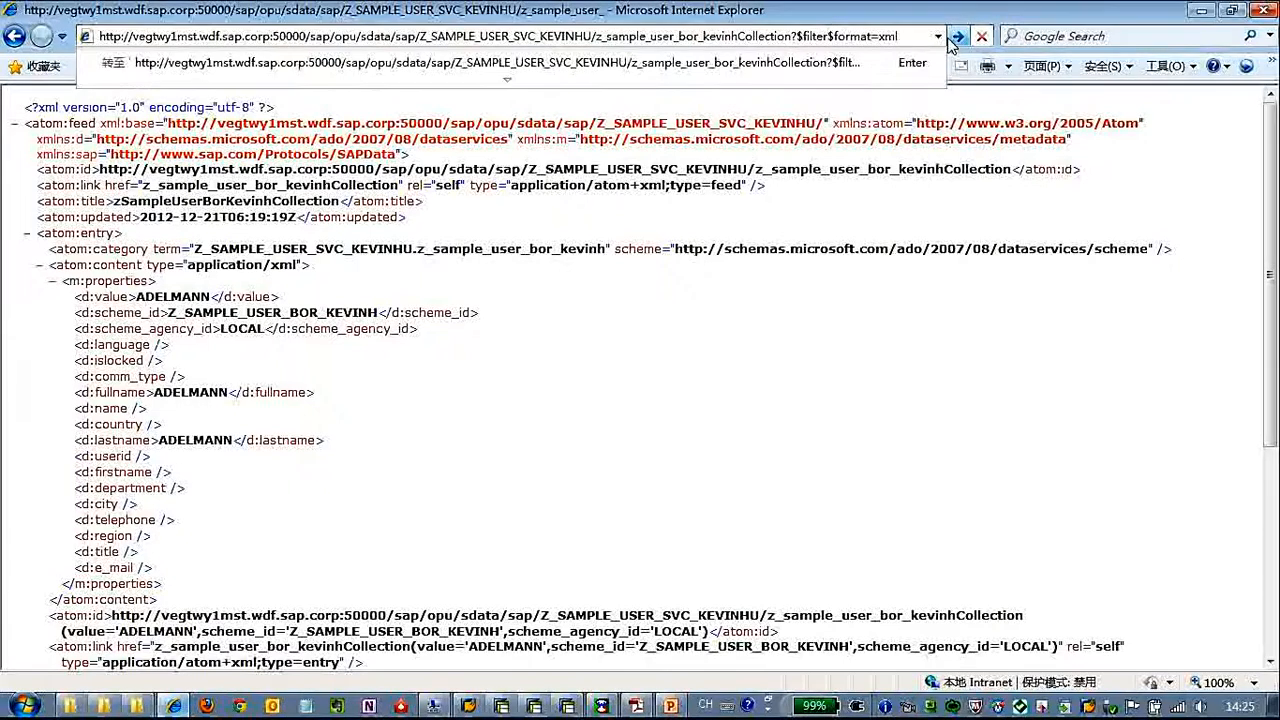
{"action": "type", "text": "=userid"}
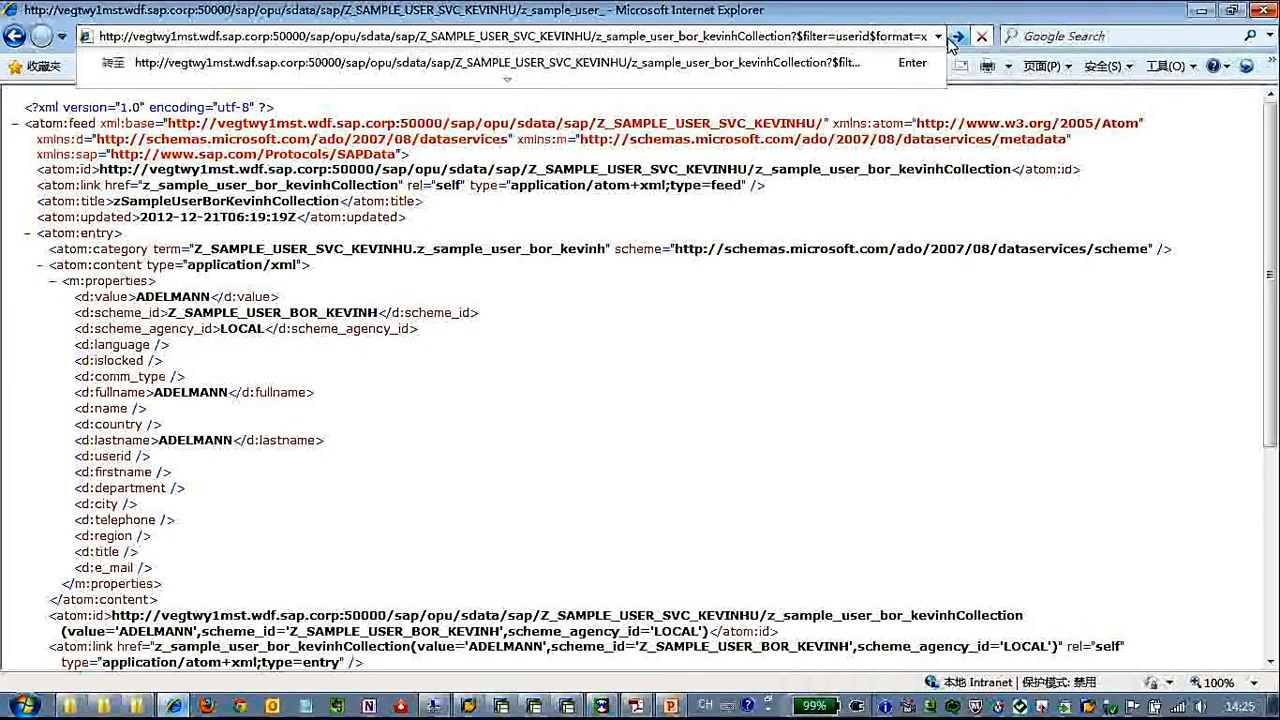
{"action": "type", "text": "="}
{"action": "key", "text": "BackSpace"}
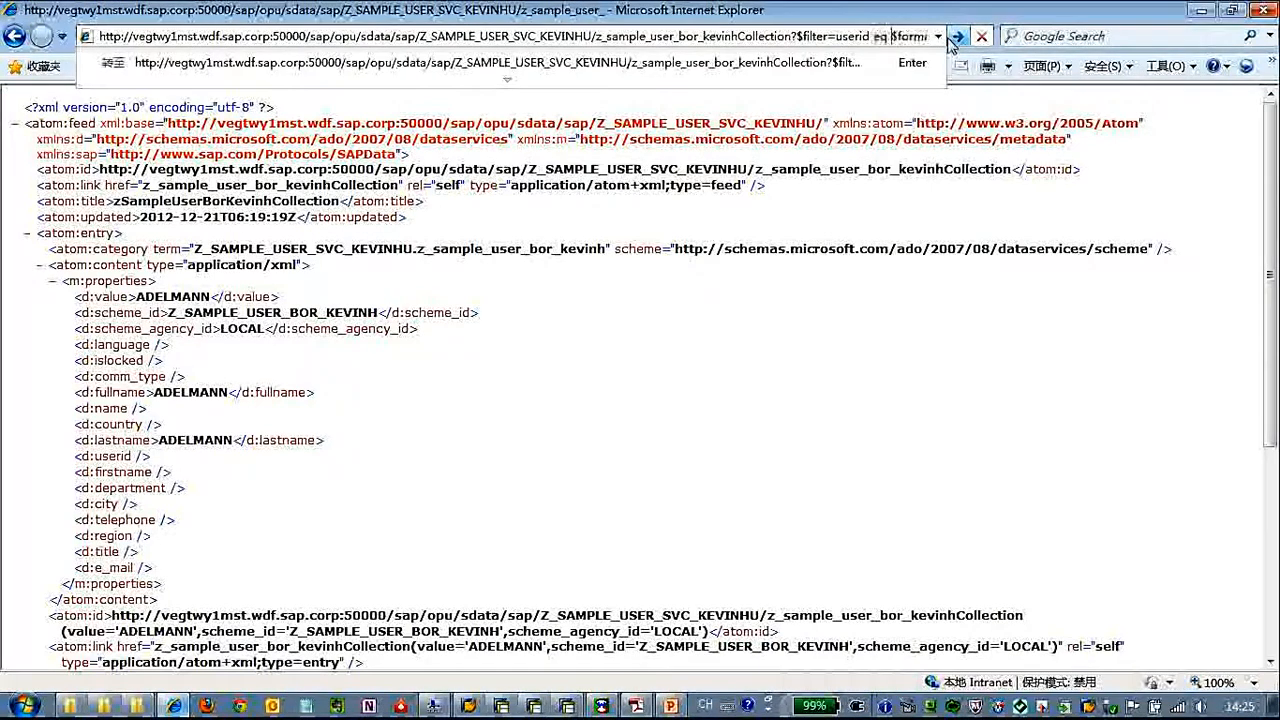
{"action": "type", "text": "eq 'ADELMANN"}
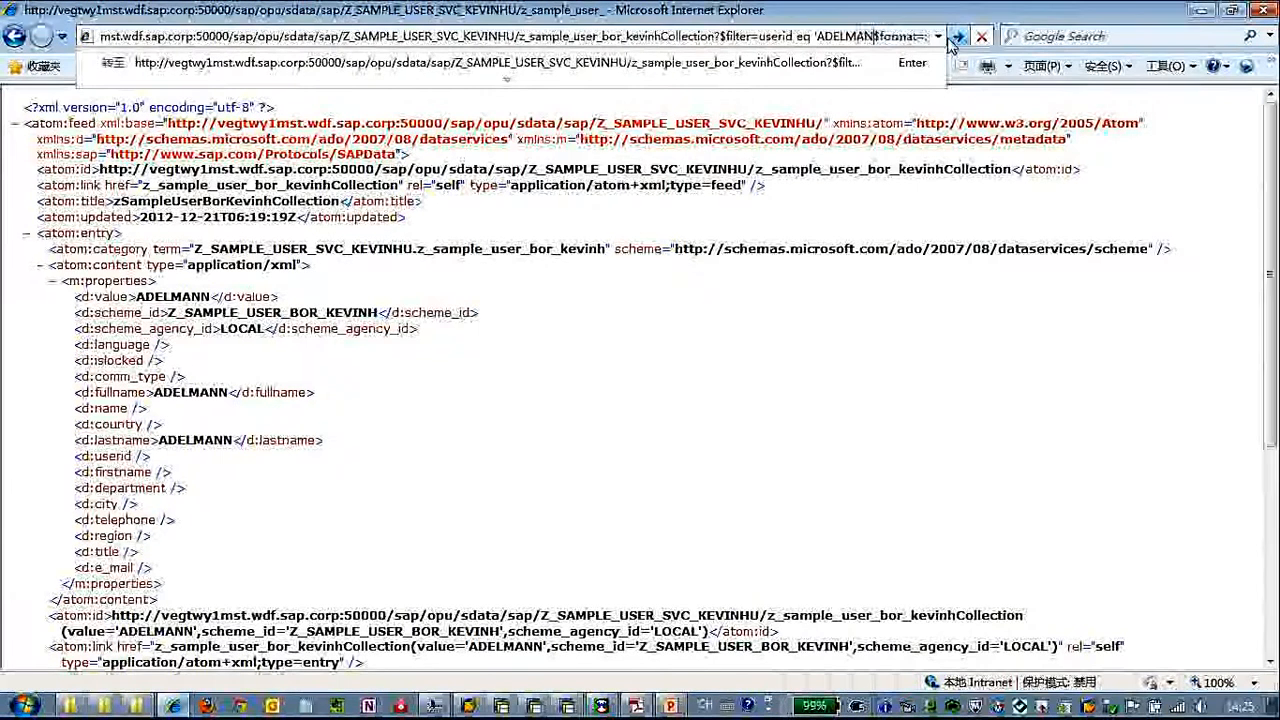
{"action": "type", "text": "'&"}
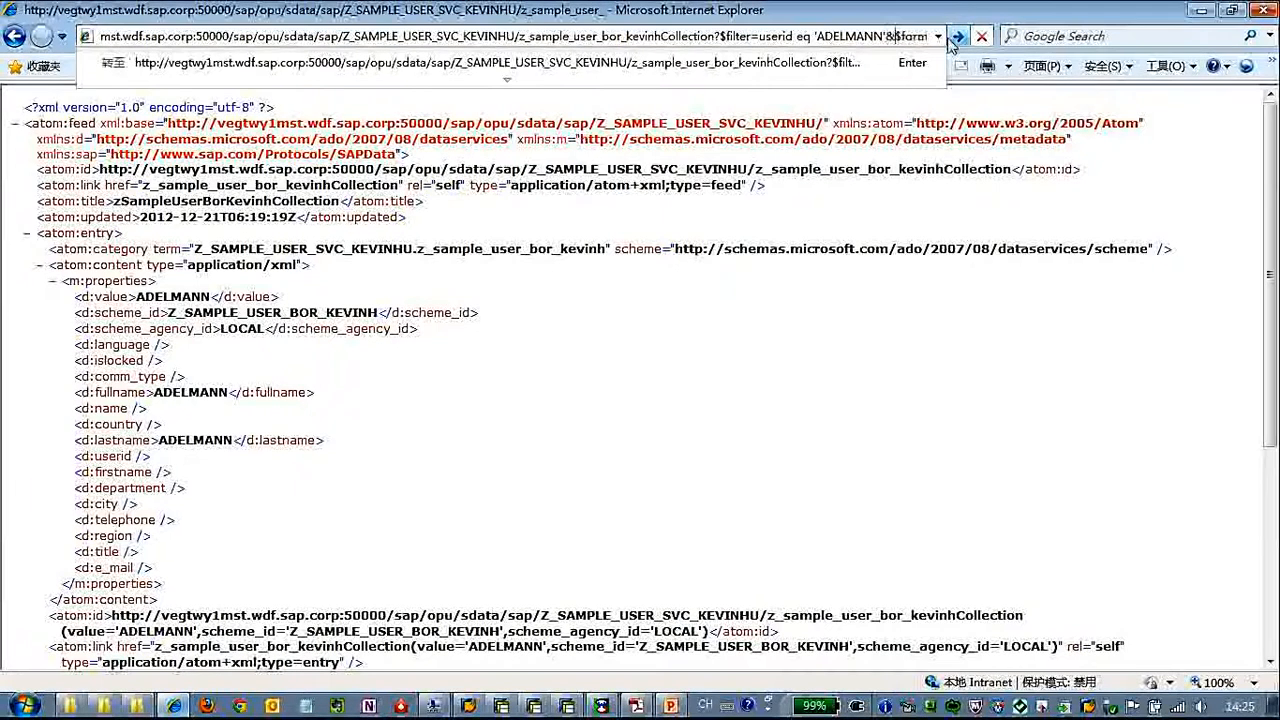
{"action": "left_click", "coordinate": [950, 40]}
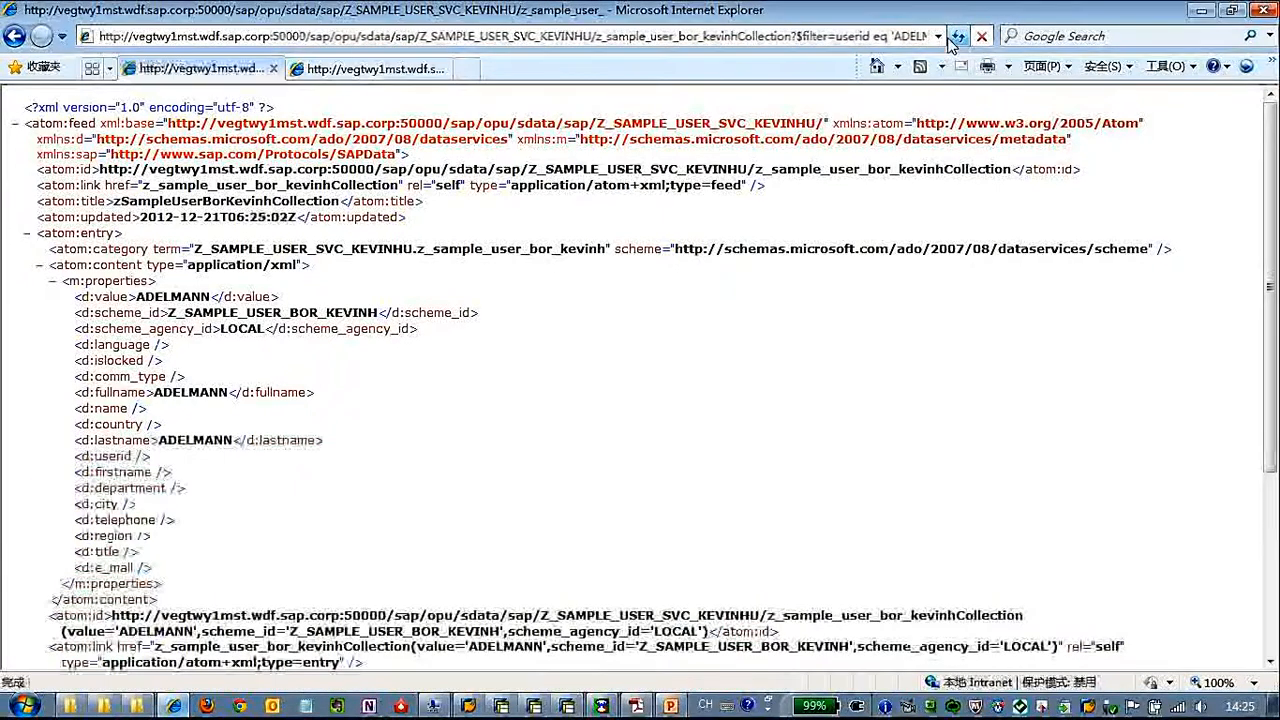
Examine the filtered entry's properties and links, and the $filter and $format options in the feed address
{"action": "scroll", "coordinate": [559, 429], "scroll_direction": "down", "scroll_amount": 3}
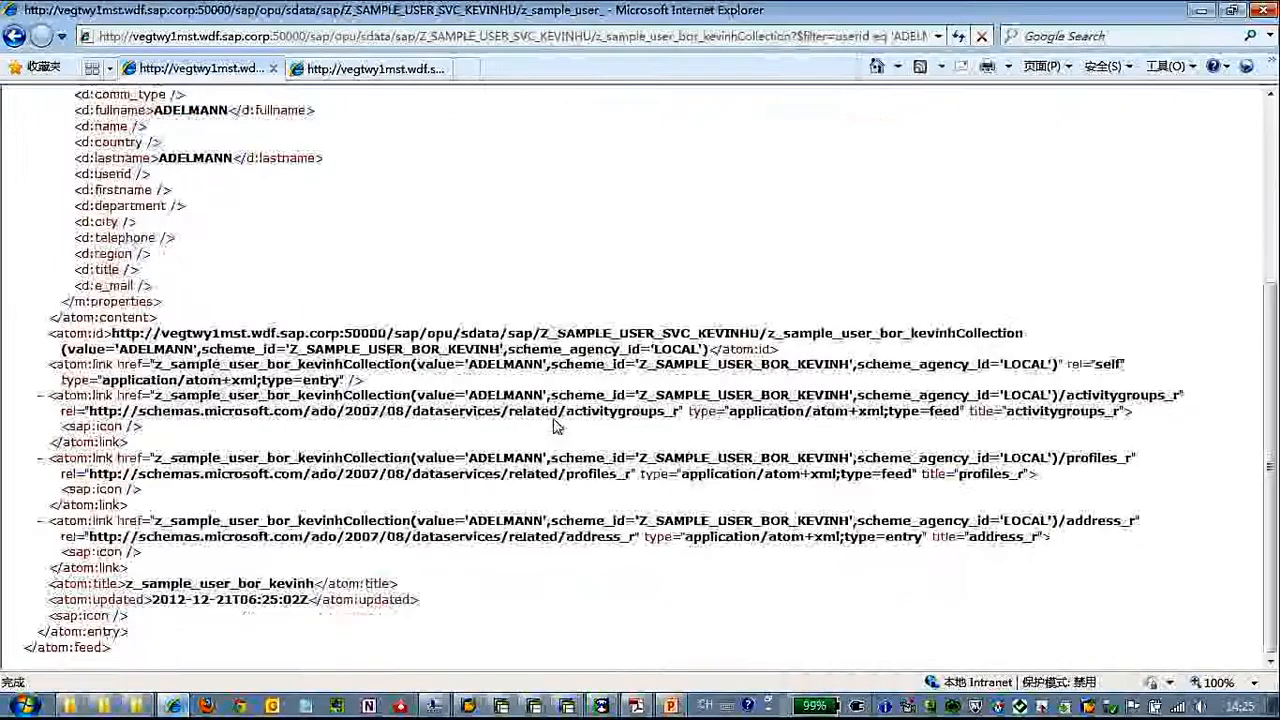
{"action": "left_click_drag", "start_coordinate": [55, 333], "coordinate": [386, 366]}
{"action": "left_click", "coordinate": [549, 258]}
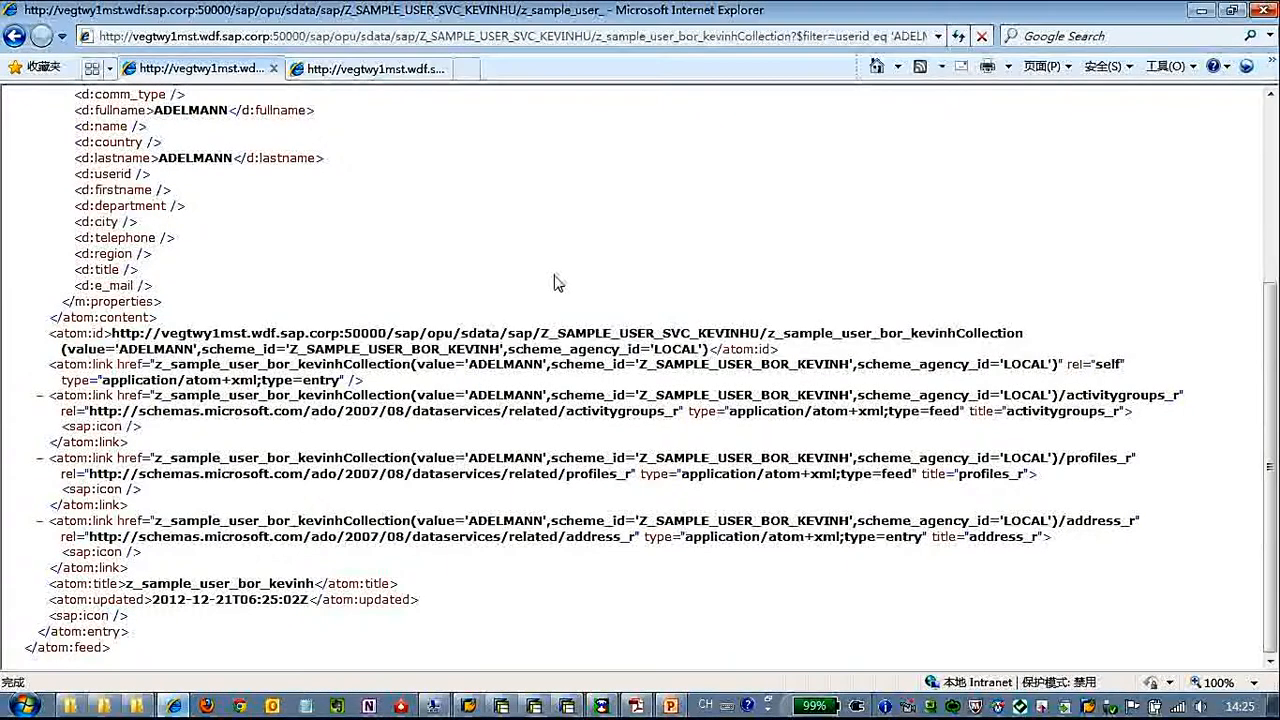
{"action": "scroll", "coordinate": [561, 287], "scroll_direction": "up", "scroll_amount": 5}
{"action": "left_click", "coordinate": [893, 36]}
{"action": "left_click", "coordinate": [890, 36]}
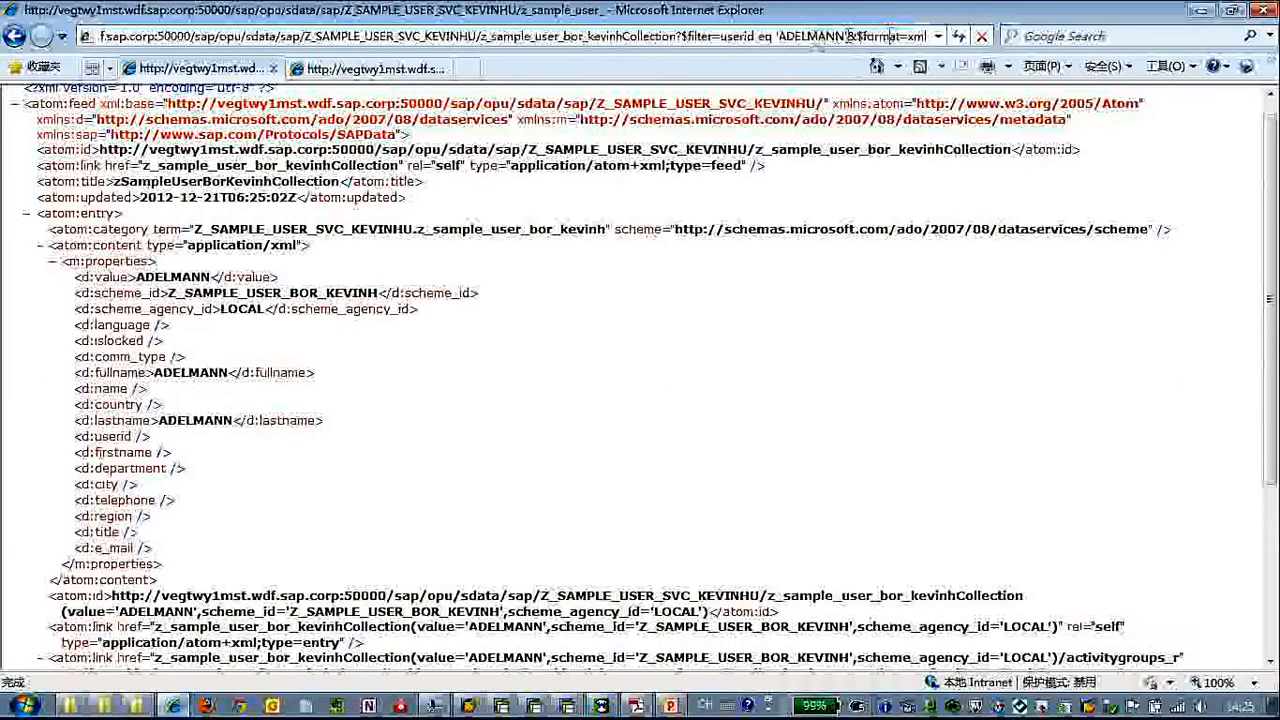
{"action": "left_click_drag", "start_coordinate": [847, 36], "coordinate": [869, 36]}
{"action": "left_click", "coordinate": [869, 36]}
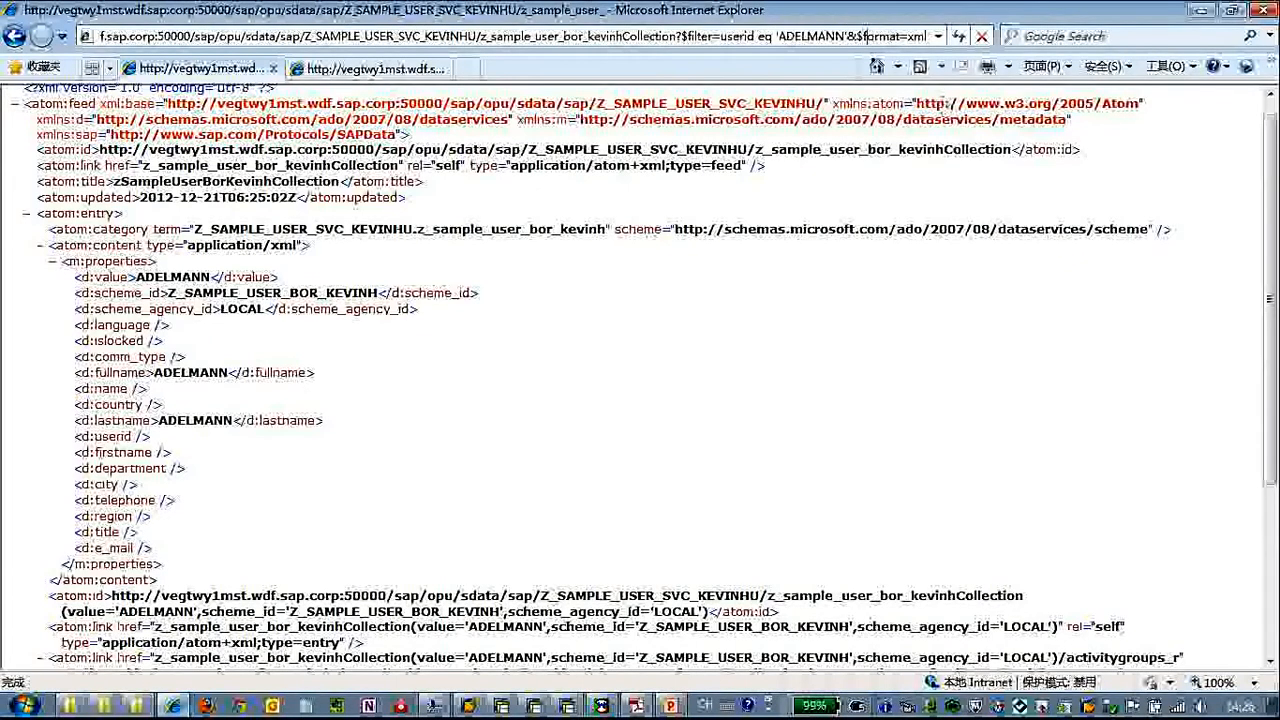
{"action": "left_click", "coordinate": [813, 36]}
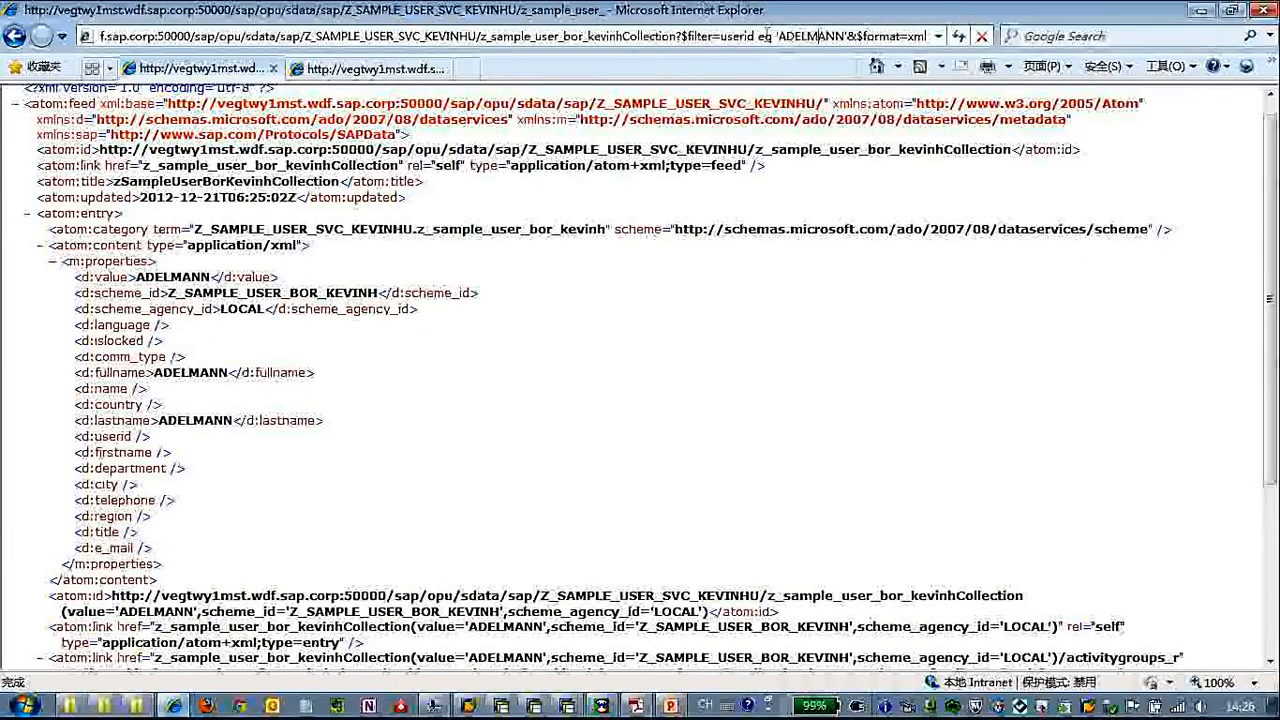
Change the filter condition to islocked eq '0' and reload the collection feed
{"action": "left_click_drag", "start_coordinate": [720, 36], "coordinate": [847, 34]}
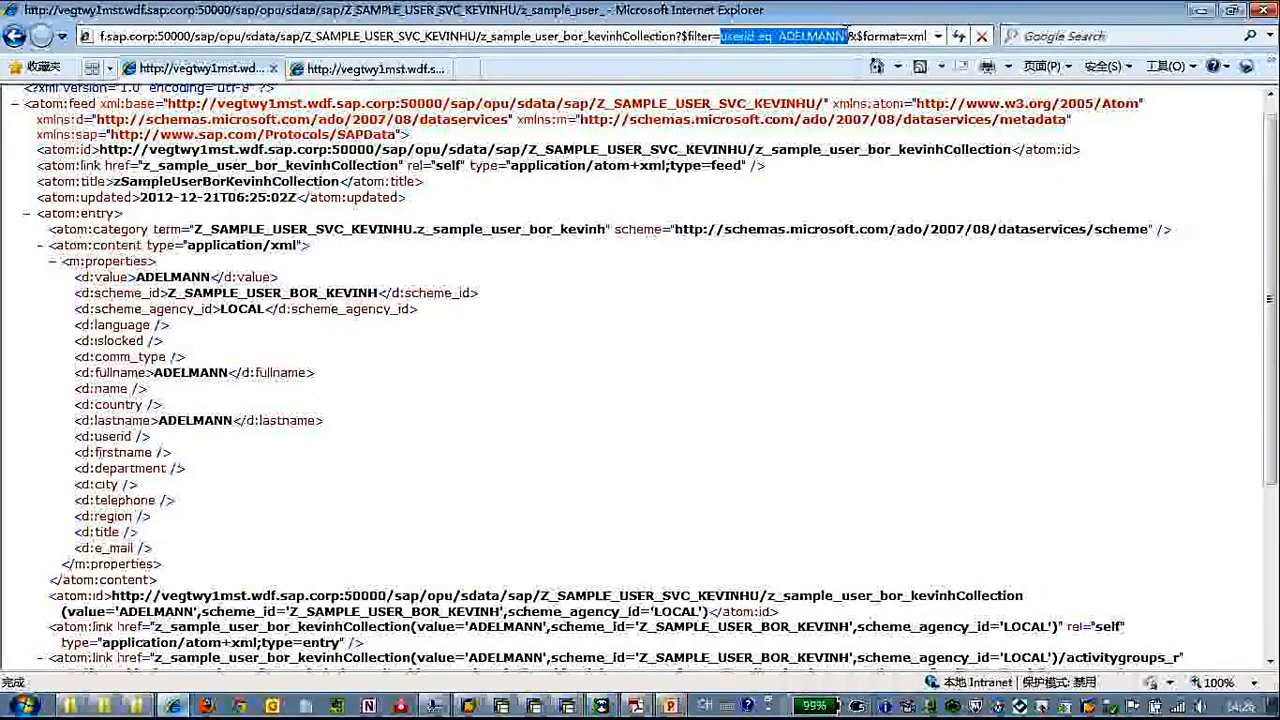
{"action": "type", "text": "islocked"}
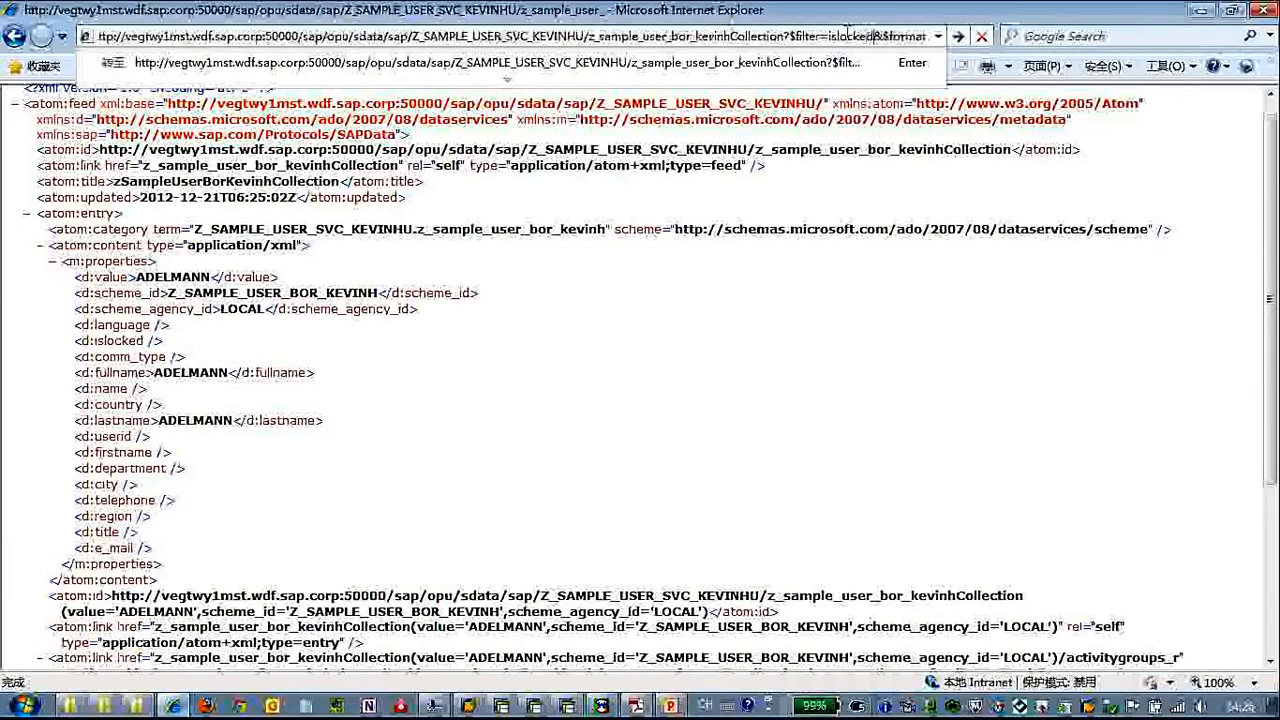
{"action": "type", "text": " eq"}
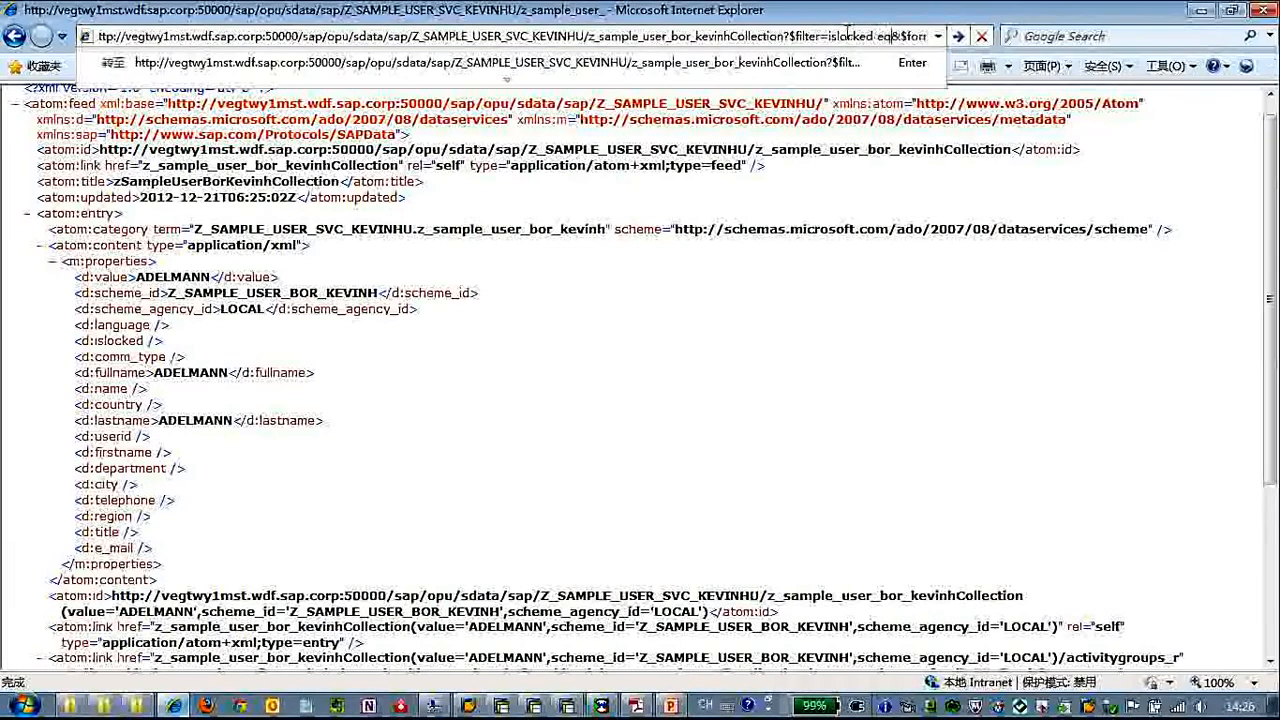
{"action": "type", "text": " '0'"}
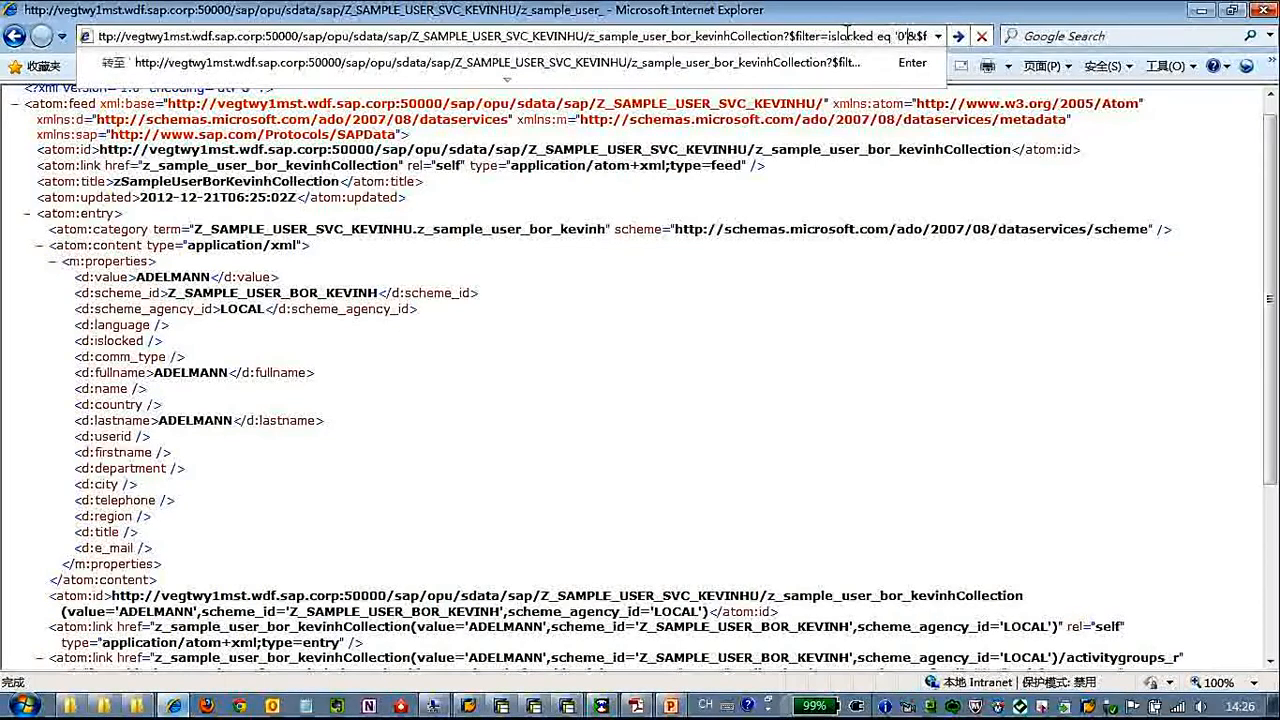
{"action": "key", "text": "Return"}
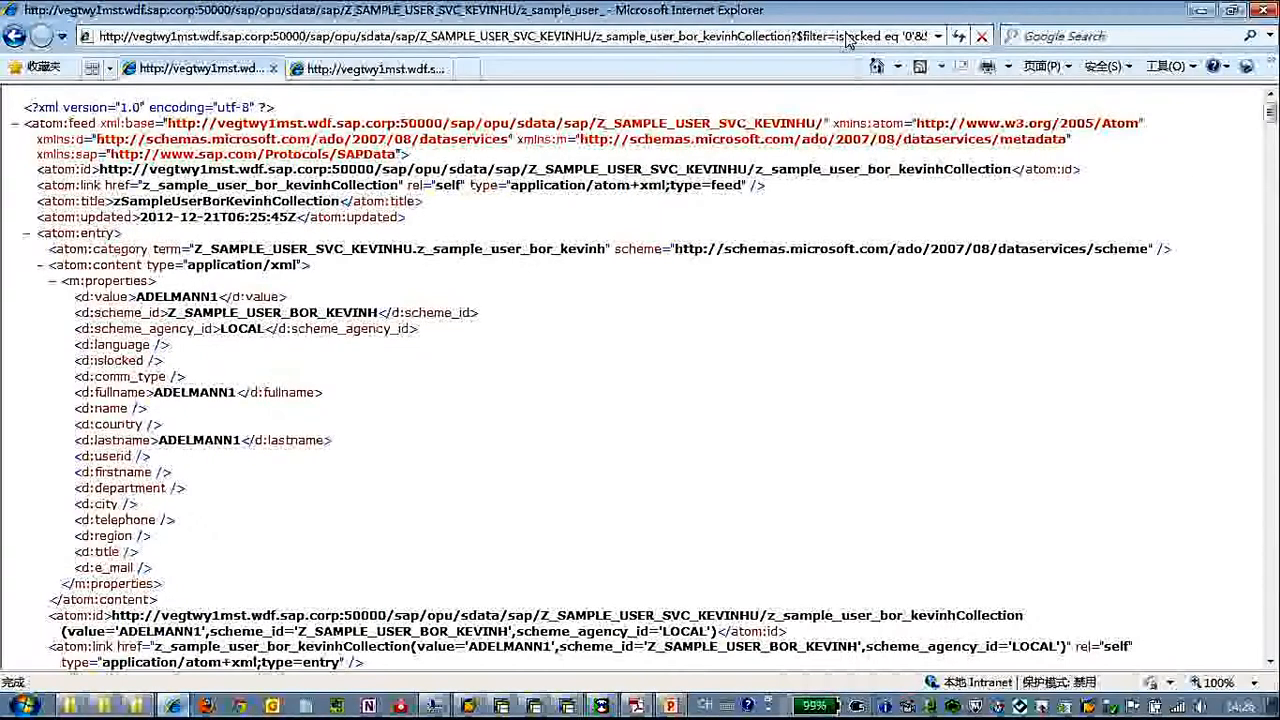
Change the filter condition to substringof(lastname,'AD'), reload the feed and look through the returned entries
{"action": "left_click", "coordinate": [887, 37]}
{"action": "left_click", "coordinate": [886, 37]}
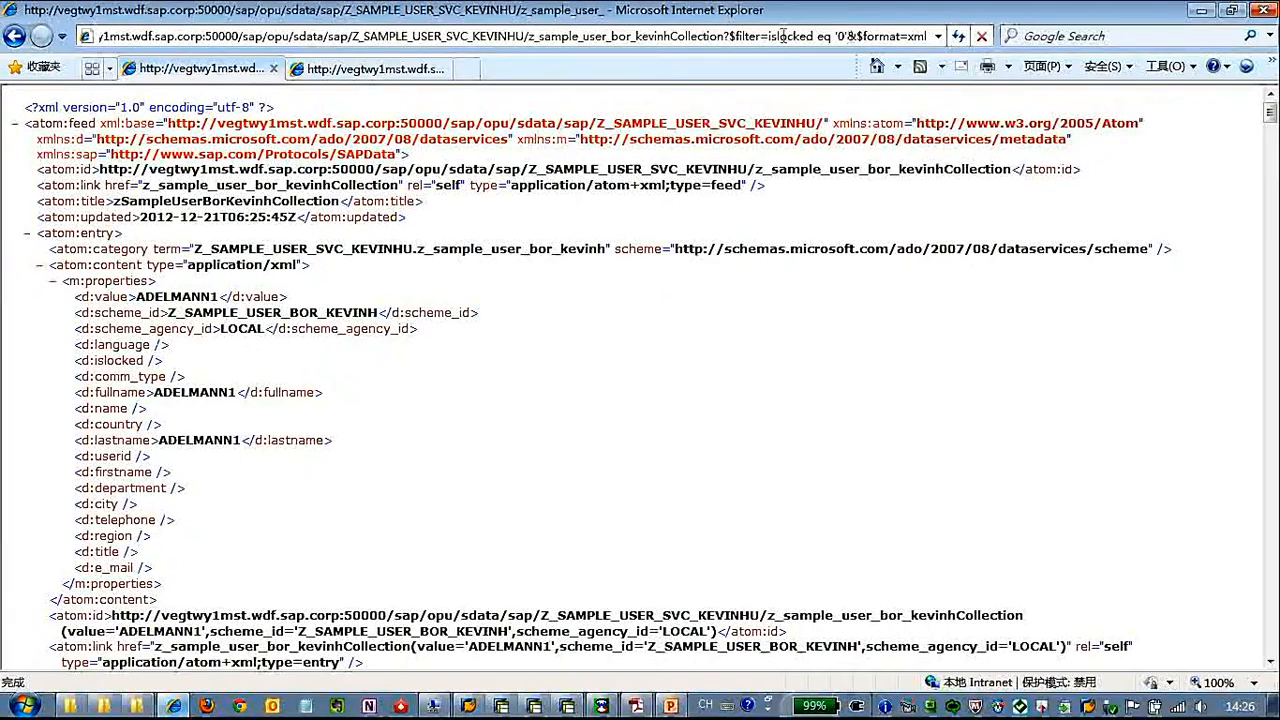
{"action": "left_click_drag", "start_coordinate": [769, 36], "coordinate": [846, 36]}
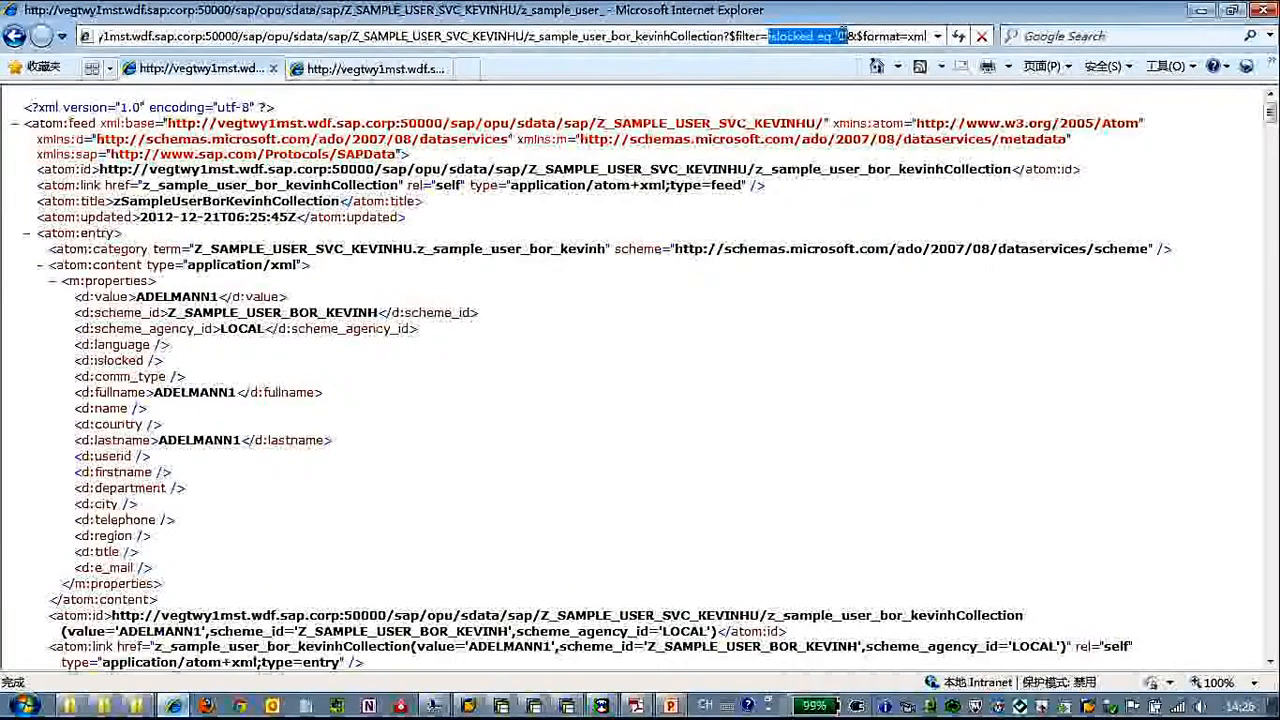
{"action": "type", "text": "substringof"}
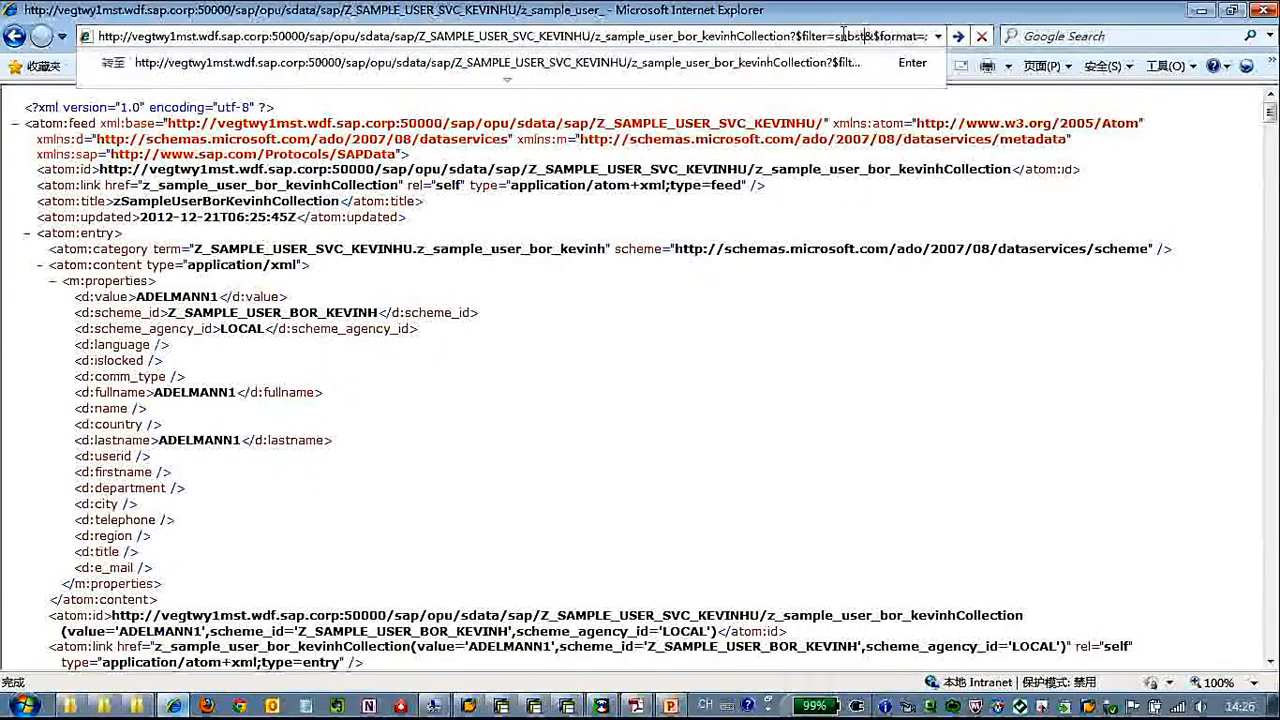
{"action": "type", "text": "("}
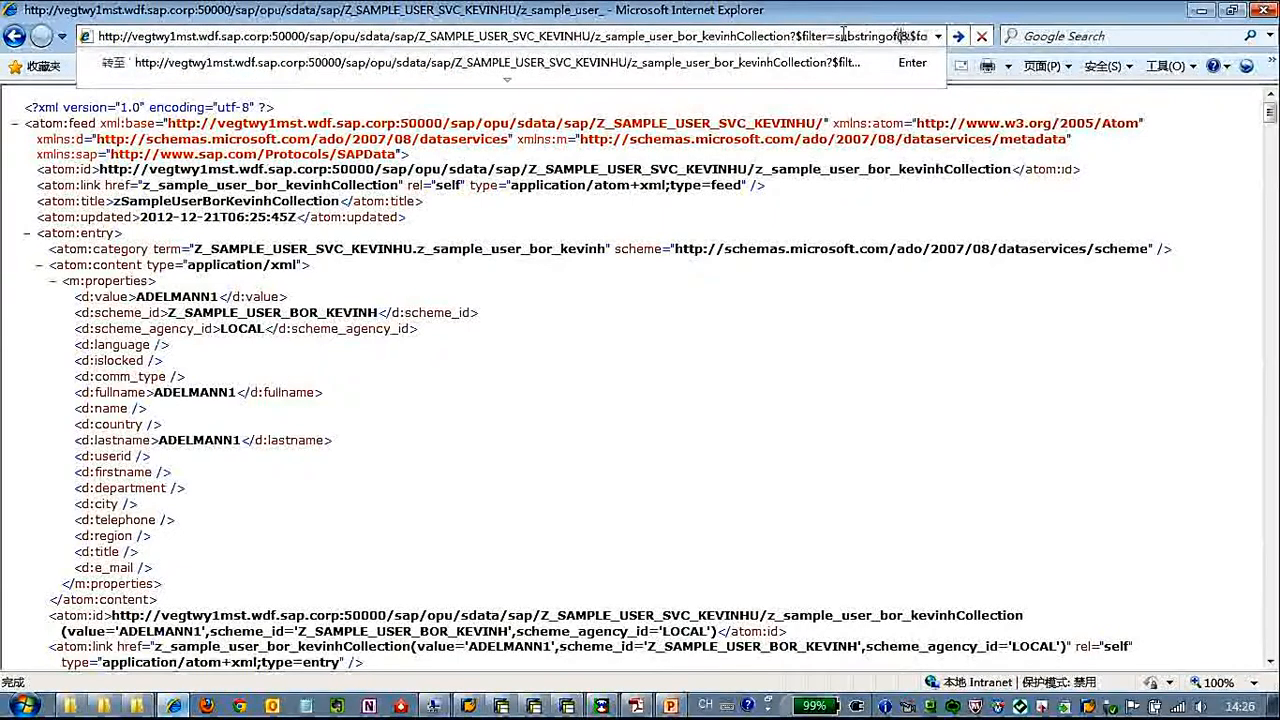
{"action": "type", "text": "last"}
{"action": "type", "text": "name,"}
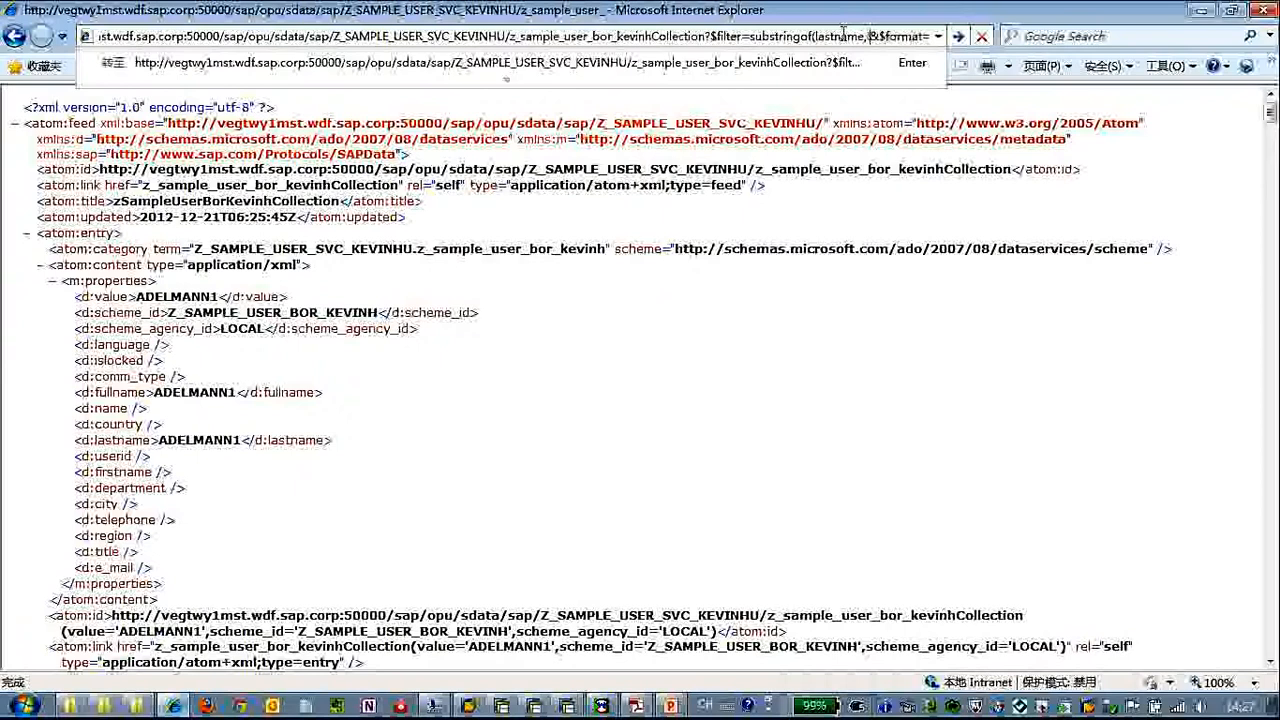
{"action": "type", "text": "'AD'"}
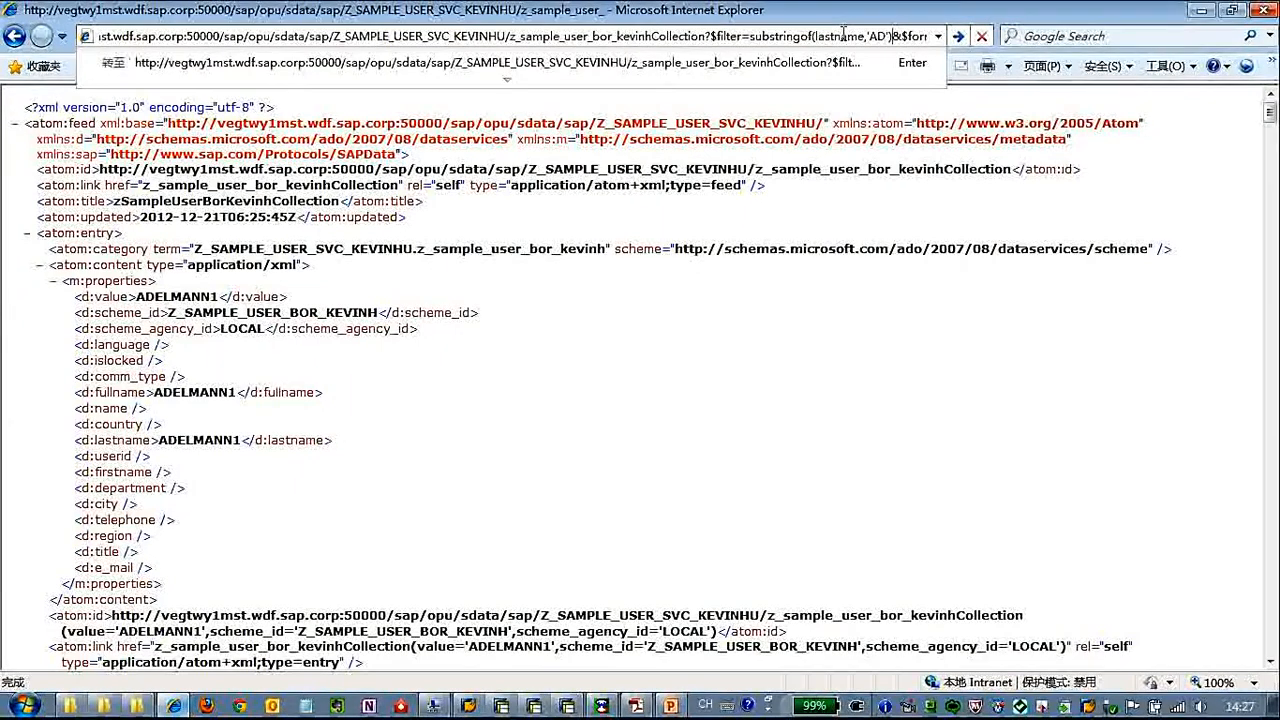
{"action": "key", "text": "Return"}
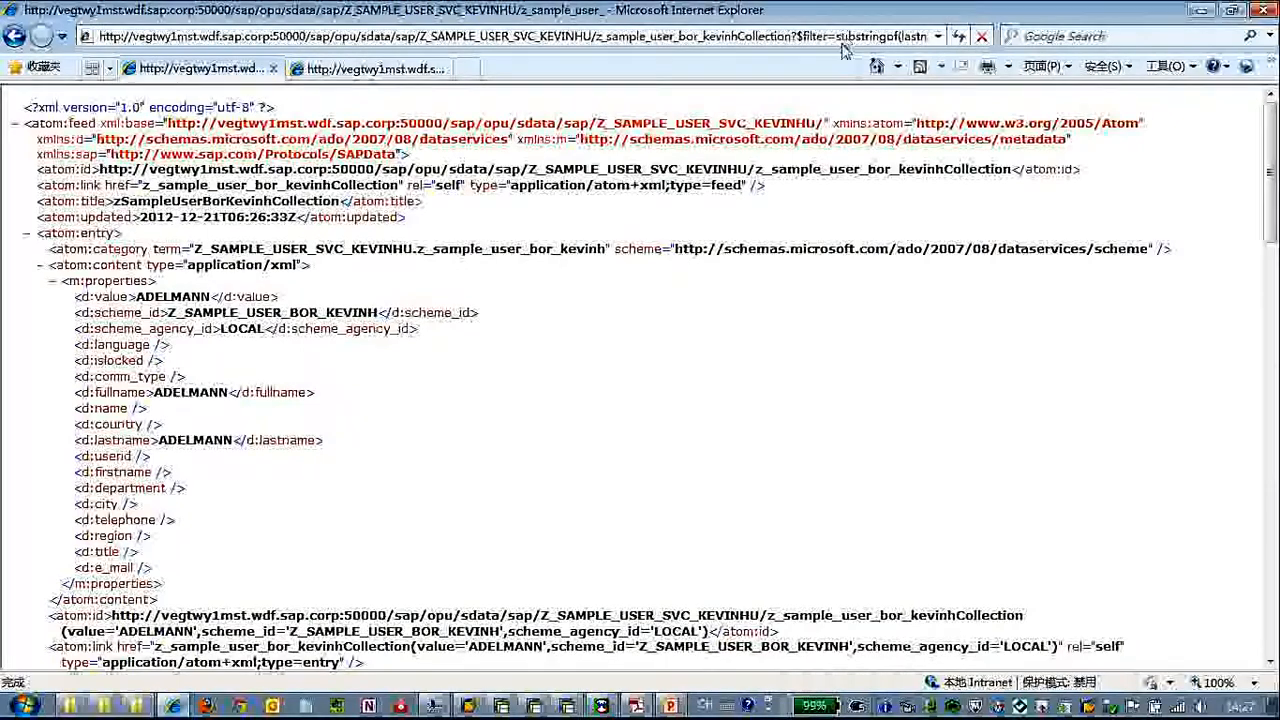
{"action": "scroll", "coordinate": [868, 395], "scroll_direction": "down", "scroll_amount": 5}
{"action": "scroll", "coordinate": [868, 395], "scroll_direction": "down", "scroll_amount": 8}
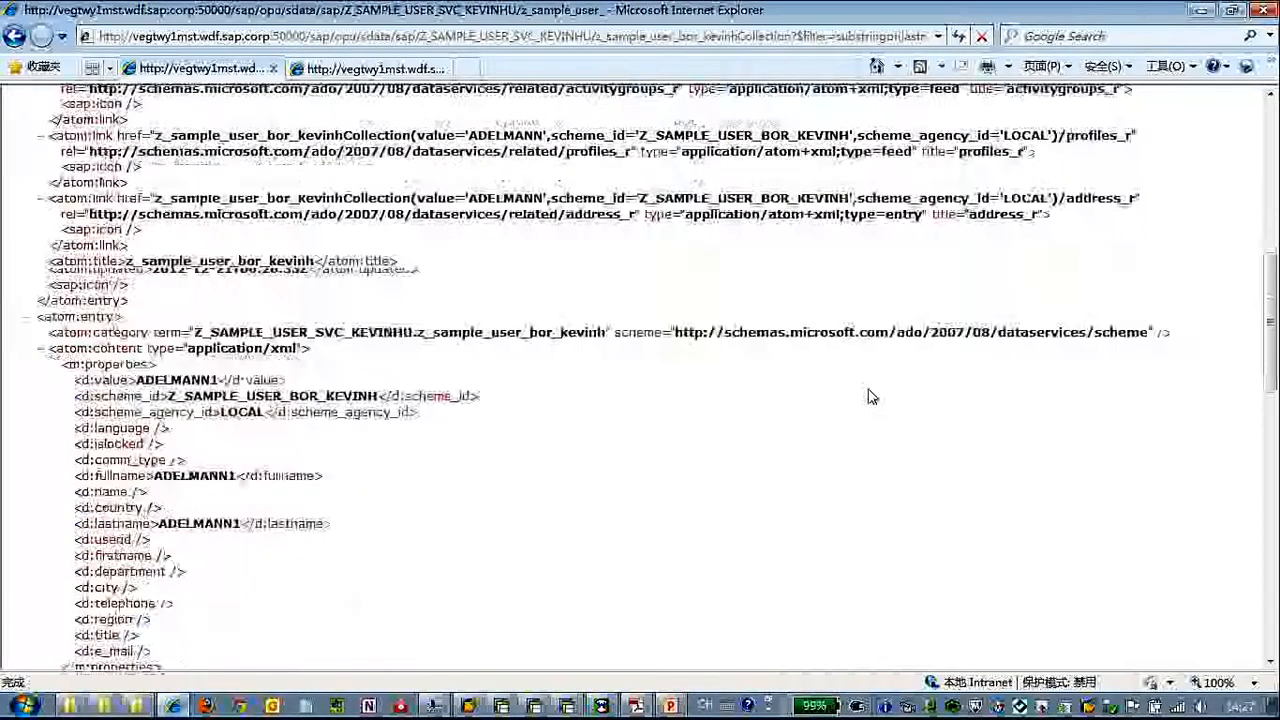
{"action": "scroll", "coordinate": [868, 395], "scroll_direction": "down", "scroll_amount": 3}
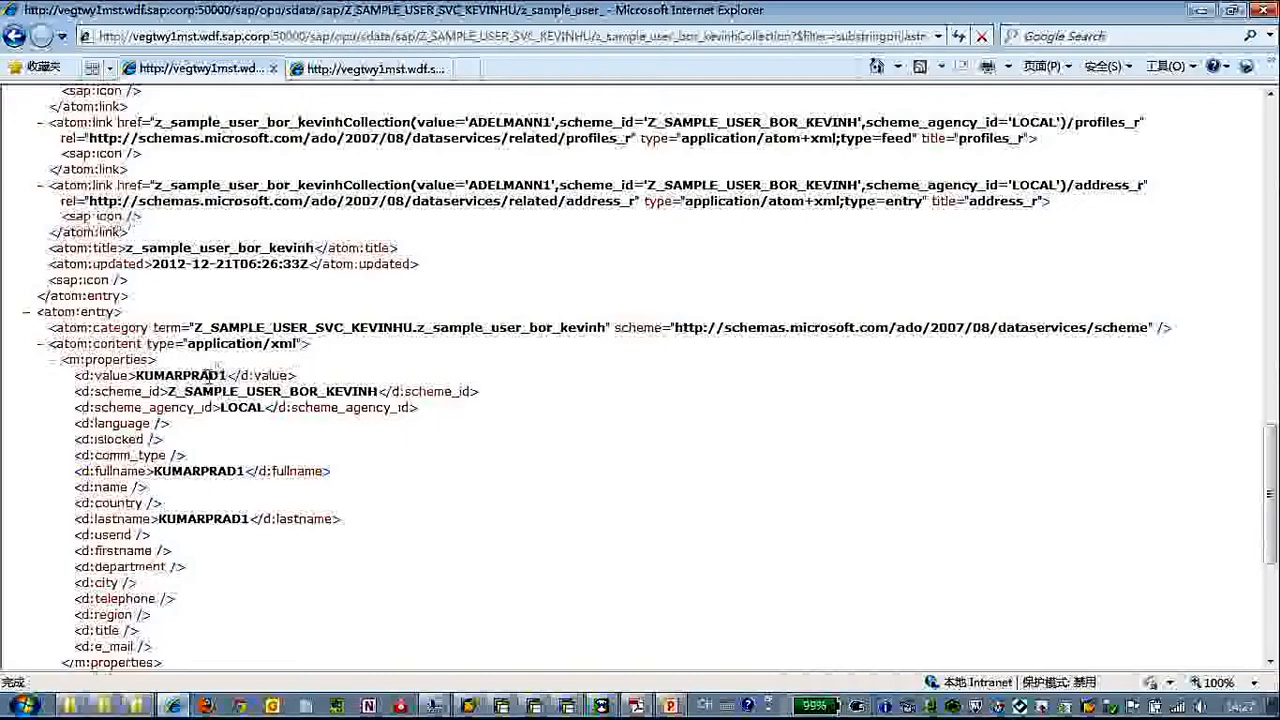
Leave the filtered feed and load the atom:id address of the unfiltered feed's first entry in a second browser tab
{"action": "key", "text": "ctrl+w"}
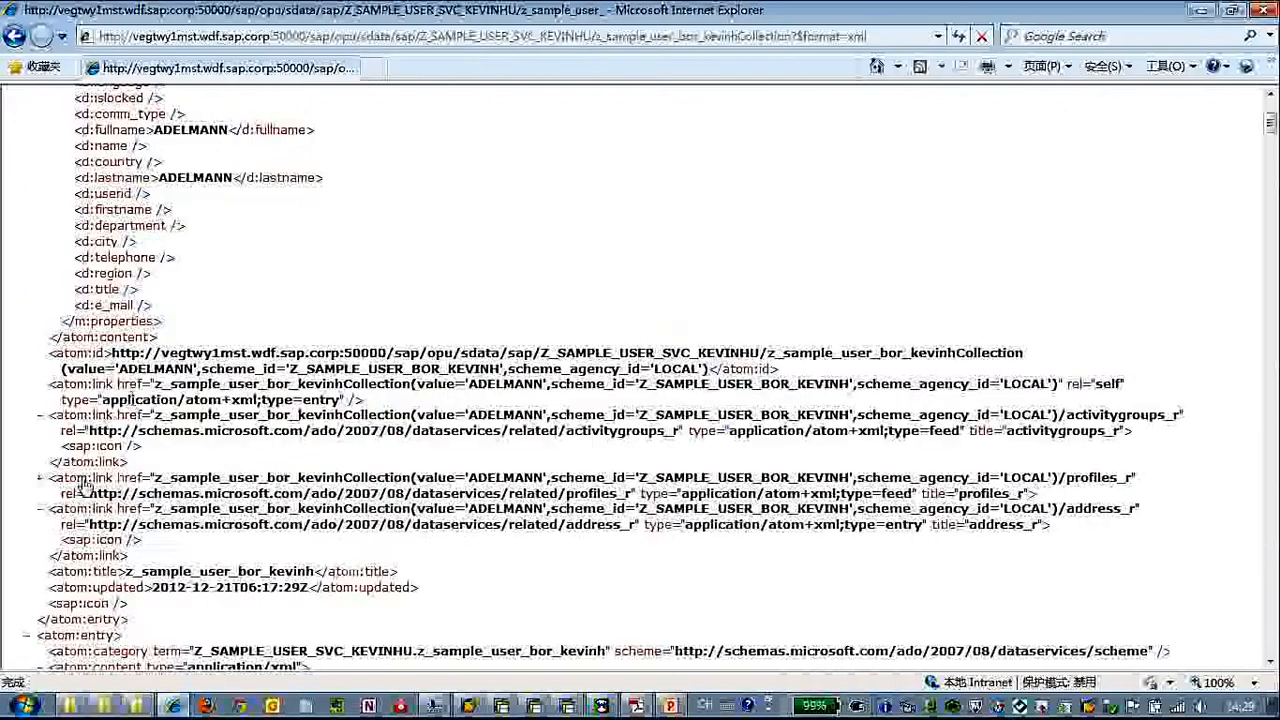
{"action": "left_click", "coordinate": [40, 477]}
{"action": "left_click_drag", "start_coordinate": [112, 355], "coordinate": [710, 369]}
{"action": "key", "text": "ctrl+c"}
{"action": "left_click", "coordinate": [376, 67]}
{"action": "left_click", "coordinate": [393, 40]}
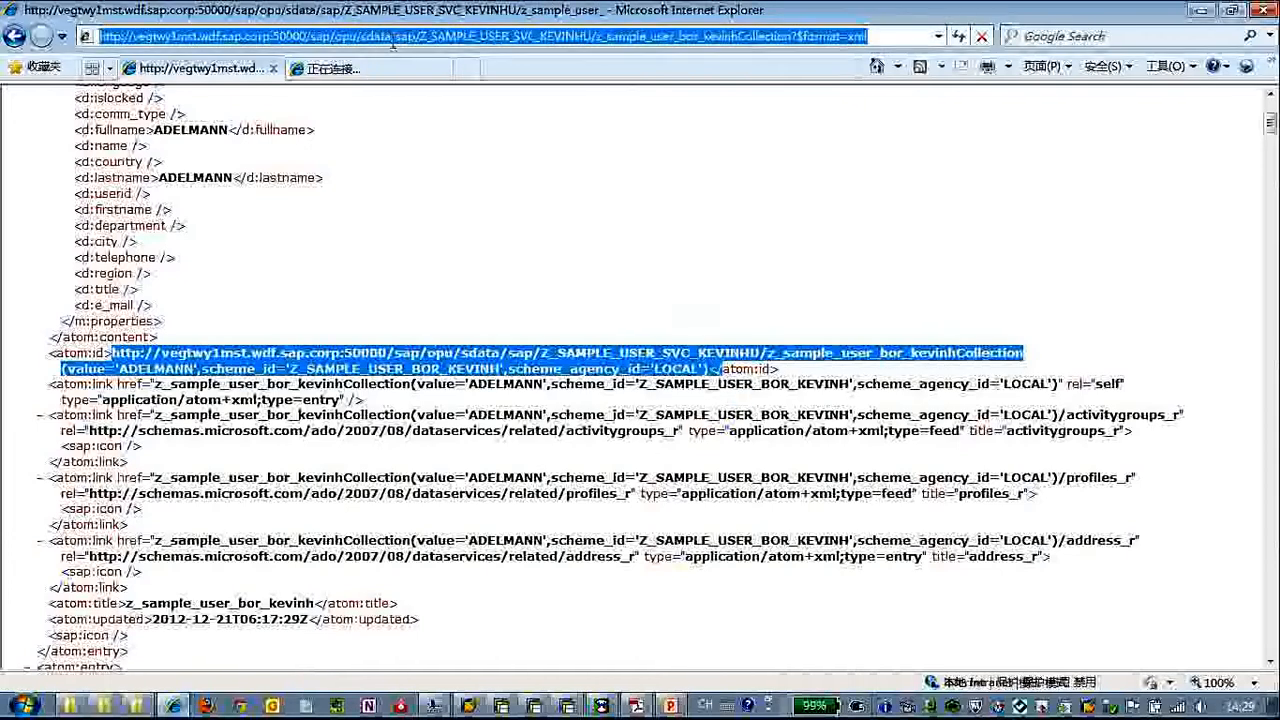
{"action": "key", "text": "ctrl+v"}
{"action": "key", "text": "Return"}
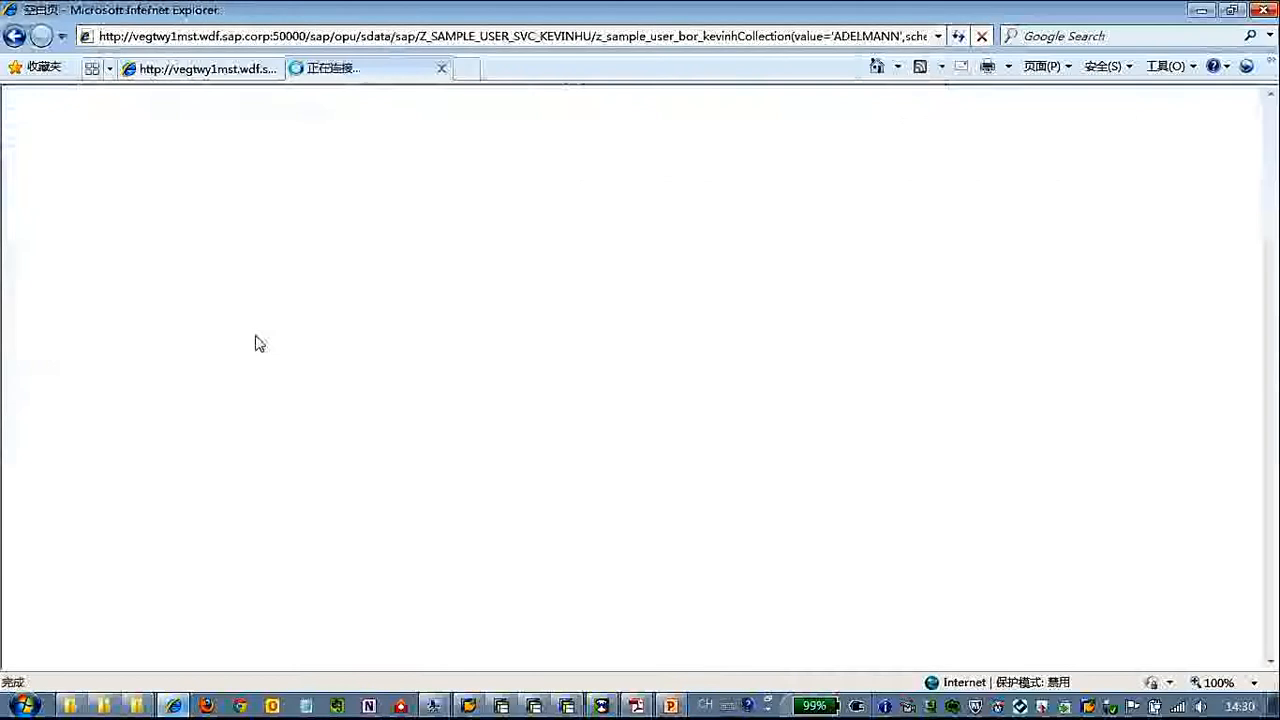
Examine the single user entry's properties and highlight its activitygroups_r link
{"action": "left_click_drag", "start_coordinate": [148, 490], "coordinate": [50, 216]}
{"action": "left_click", "coordinate": [338, 406]}
{"action": "scroll", "coordinate": [338, 406], "scroll_direction": "down", "scroll_amount": 3}
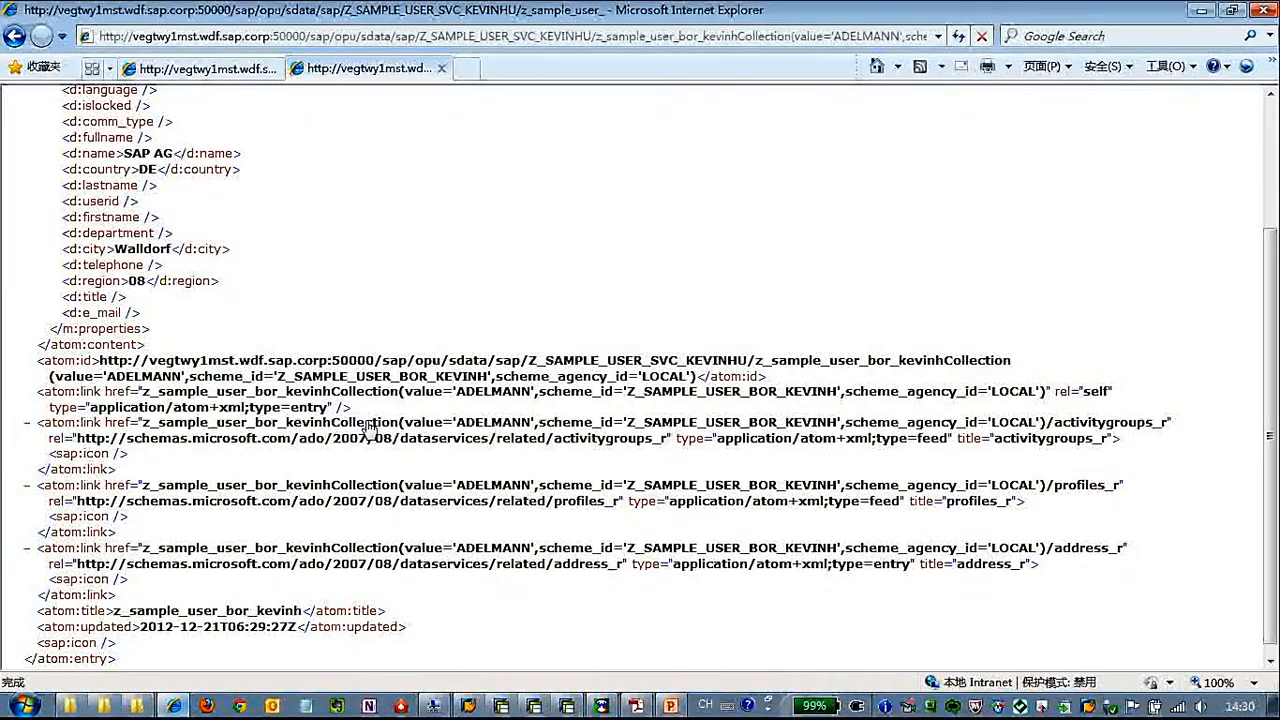
{"action": "left_click_drag", "start_coordinate": [145, 428], "coordinate": [668, 450]}
{"action": "key", "text": "ctrl+c"}
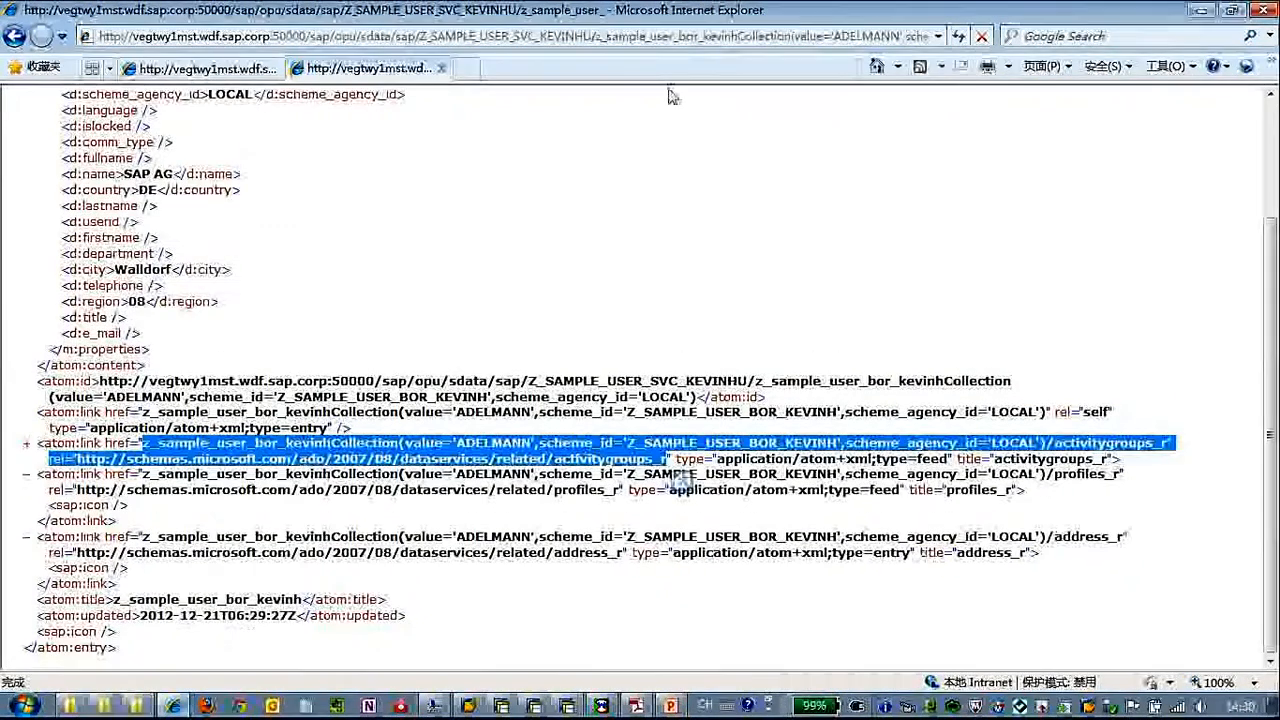
Try to load the entry's activitygroups_r link by replacing the collection part of the address, and return to the entry
{"action": "left_click", "coordinate": [655, 37]}
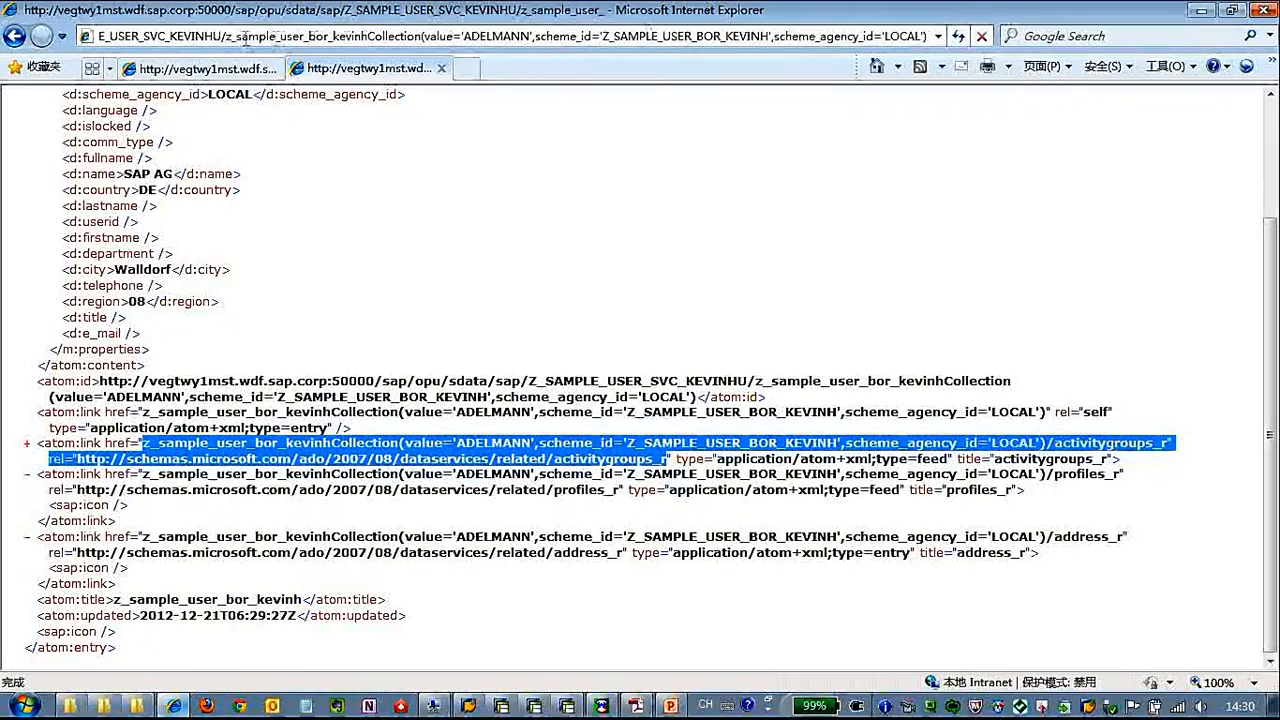
{"action": "left_click_drag", "start_coordinate": [228, 38], "coordinate": [1055, 38]}
{"action": "key", "text": "ctrl+v"}
{"action": "key", "text": "Return"}
{"action": "left_click", "coordinate": [362, 38]}
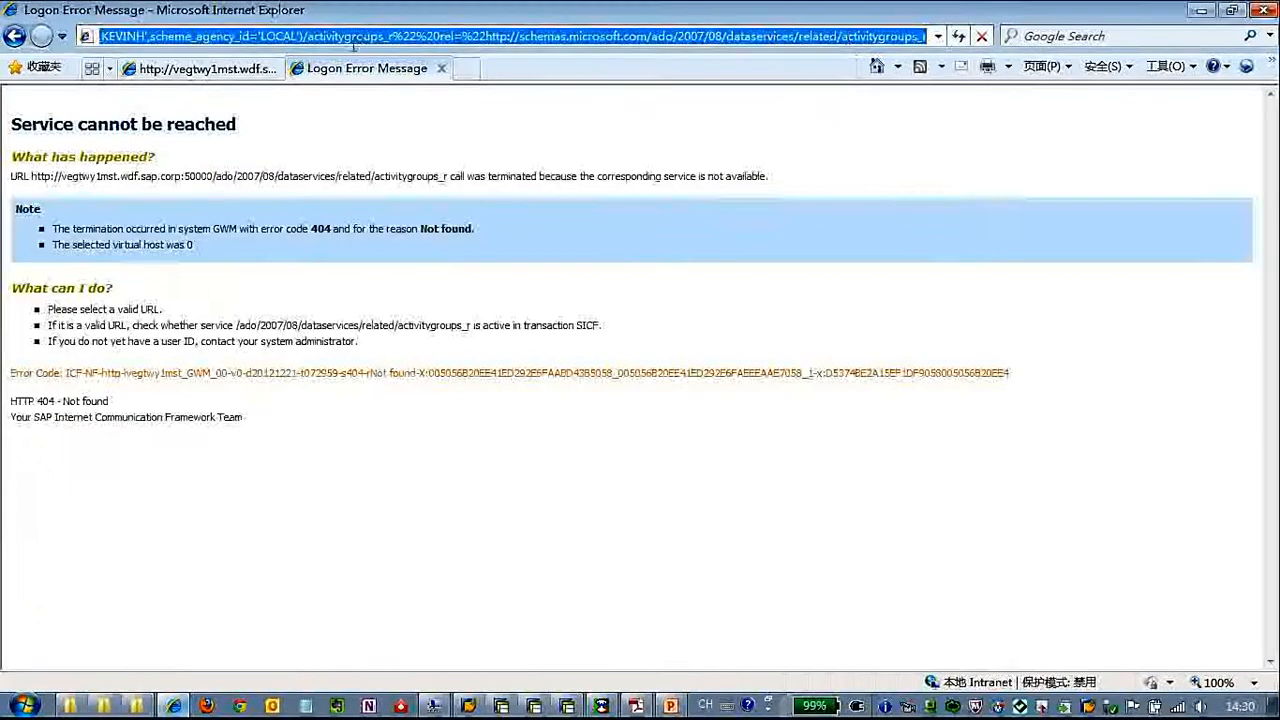
{"action": "left_click", "coordinate": [14, 36]}
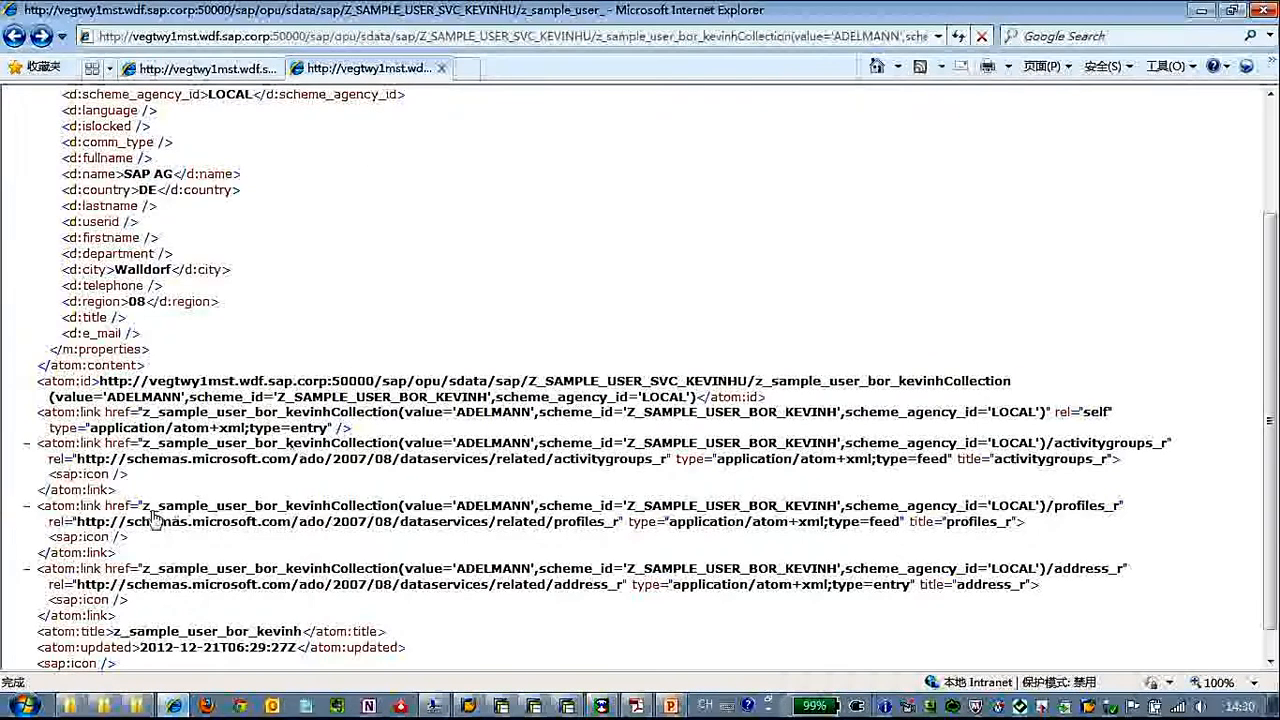
Copy the entry's activitygroups_r link text, from the href value through the end of the rel value
{"action": "left_click_drag", "start_coordinate": [190, 512], "coordinate": [621, 526]}
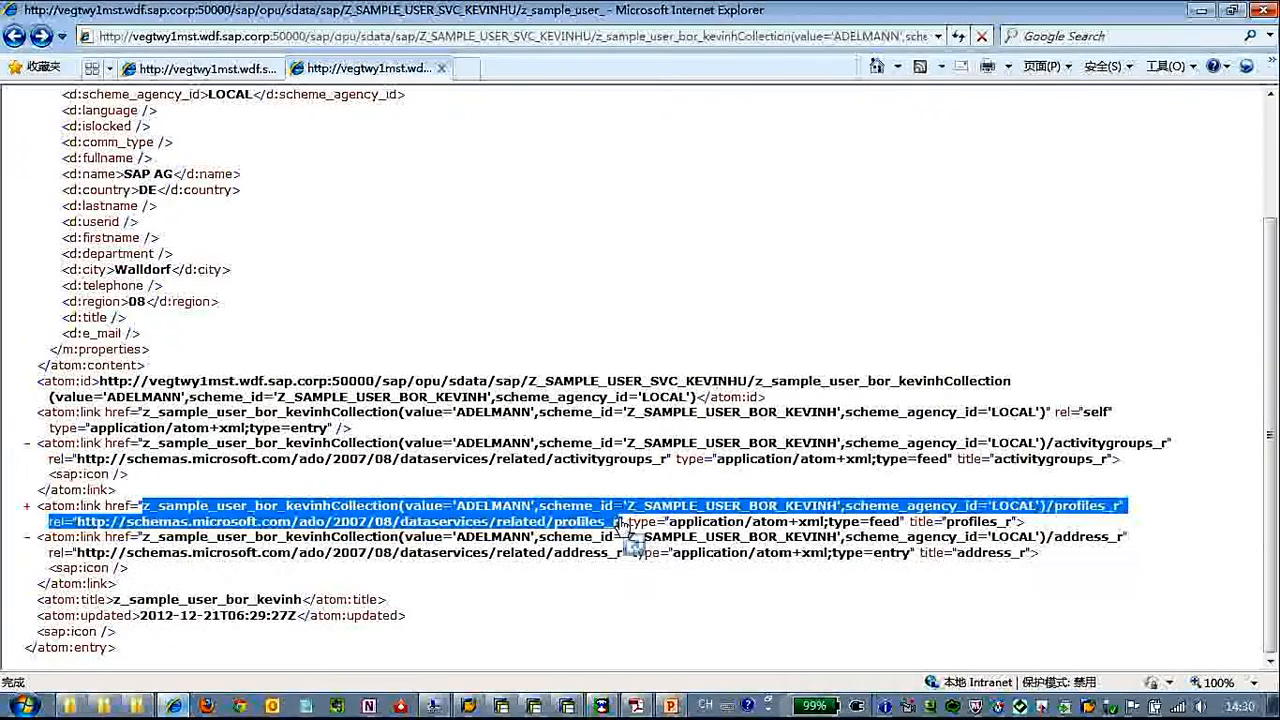
{"action": "left_click_drag", "start_coordinate": [142, 444], "coordinate": [662, 462]}
{"action": "right_click", "coordinate": [662, 462]}
{"action": "left_click", "coordinate": [27, 476]}
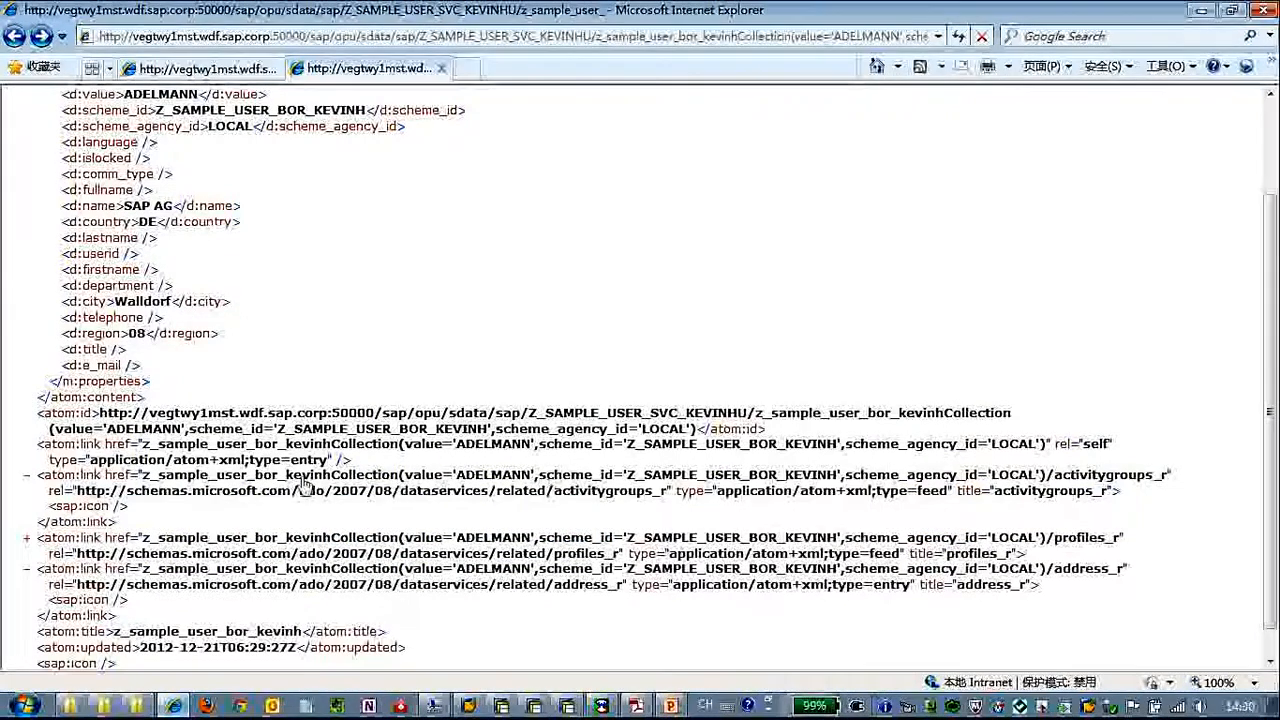
{"action": "left_click_drag", "start_coordinate": [143, 476], "coordinate": [668, 500]}
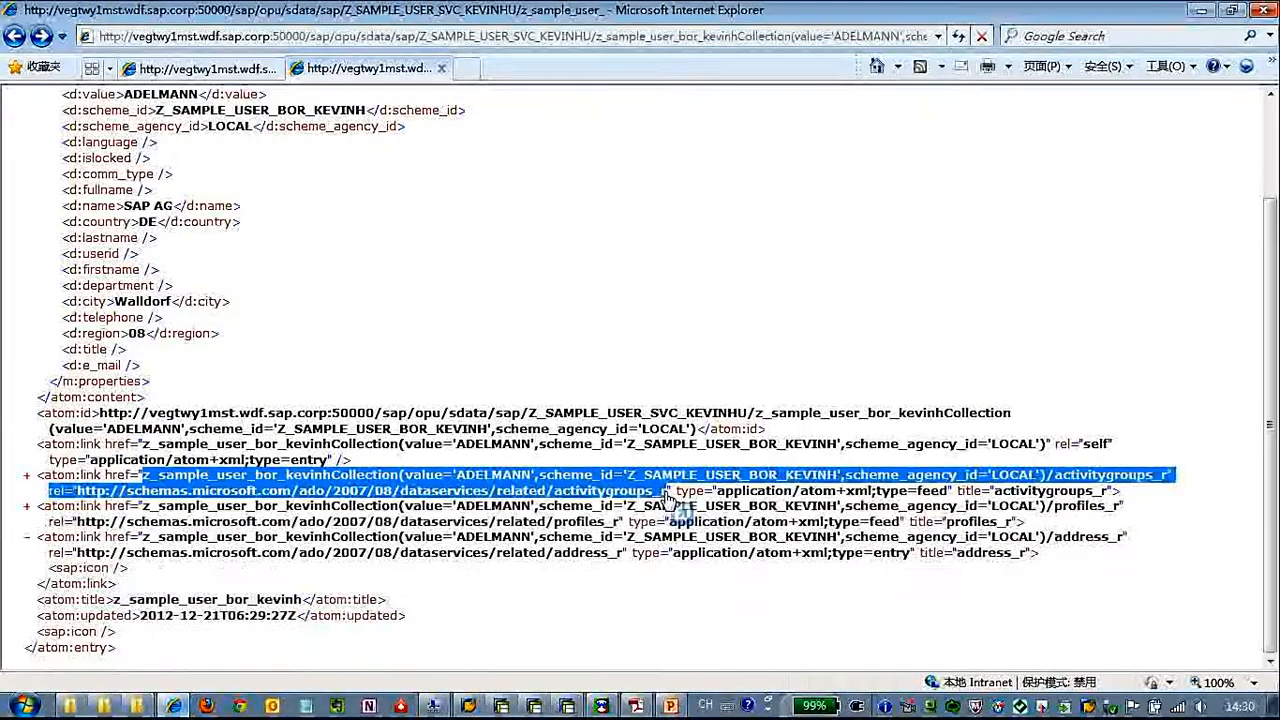
{"action": "right_click", "coordinate": [666, 497]}
{"action": "left_click", "coordinate": [685, 125]}
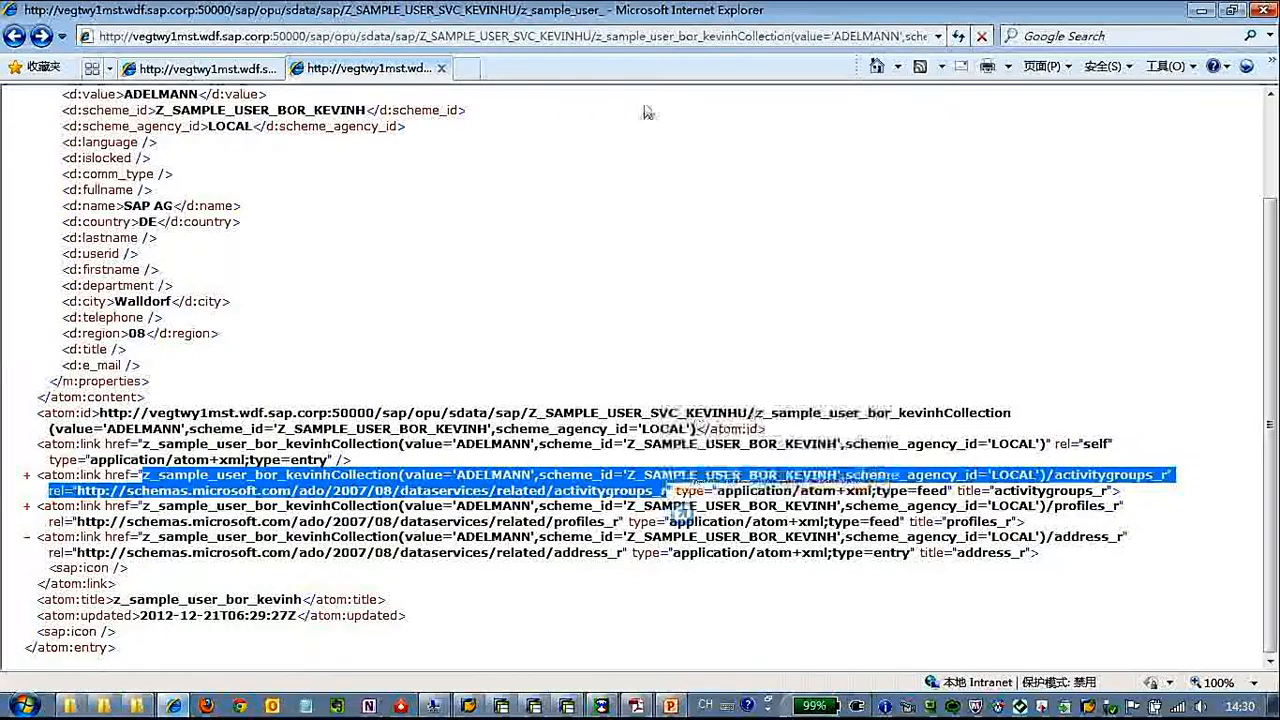
{"action": "left_click", "coordinate": [466, 68]}
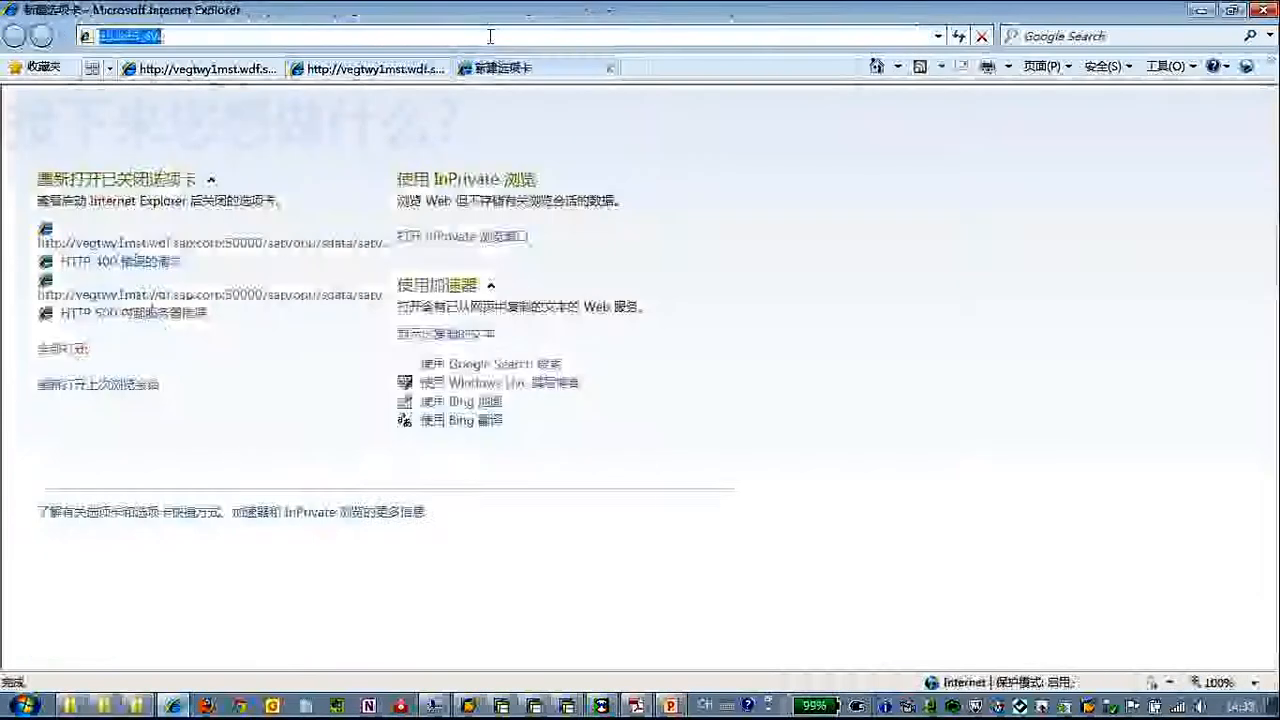
{"action": "key", "text": "ctrl+v"}
{"action": "left_click_drag", "start_coordinate": [477, 36], "coordinate": [3, 38]}
{"action": "left_click", "coordinate": [790, 168]}
{"action": "left_click", "coordinate": [403, 70]}
Replace everything after the Z_SAMPLE_USER_SVC_KEVINHU service path in the entry's address with the copied activitygroups_r link and load it
{"action": "left_click", "coordinate": [490, 37]}
{"action": "left_click", "coordinate": [493, 37]}
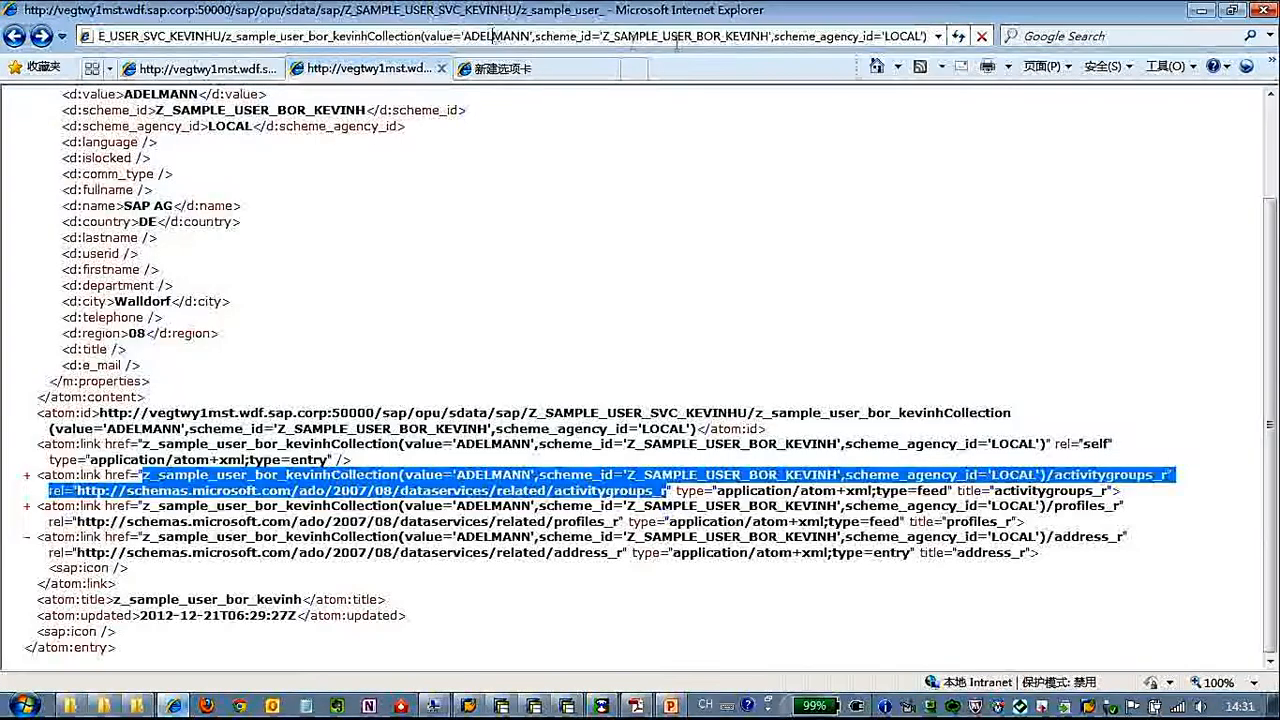
{"action": "double_click", "coordinate": [596, 38]}
{"action": "left_click", "coordinate": [583, 38]}
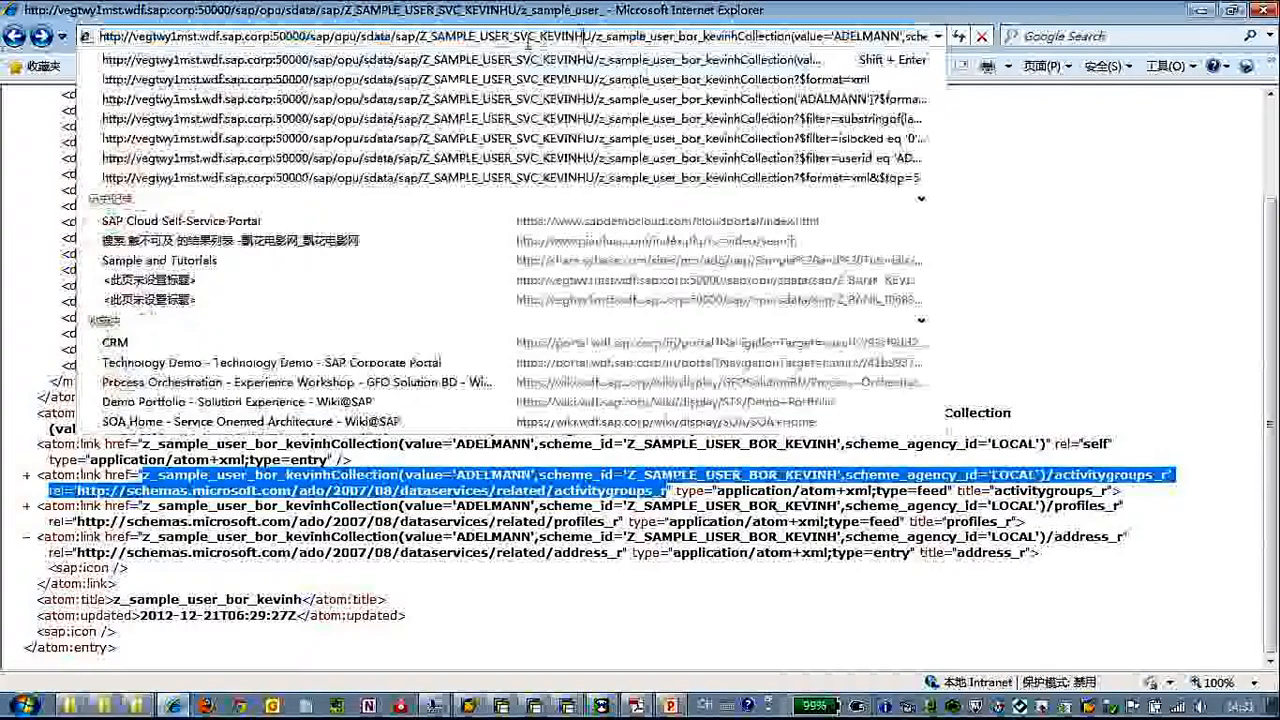
{"action": "left_click_drag", "start_coordinate": [596, 38], "coordinate": [1063, 36]}
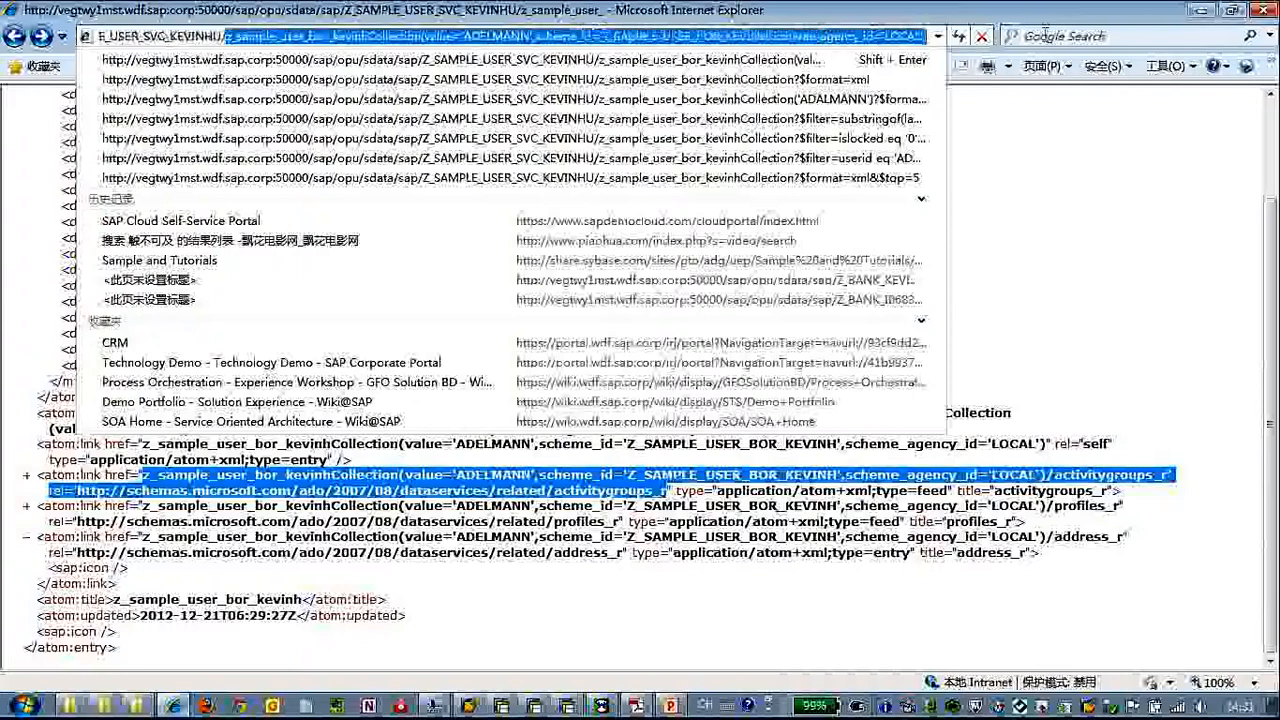
{"action": "key", "text": "ctrl+v"}
{"action": "key", "text": "Return"}
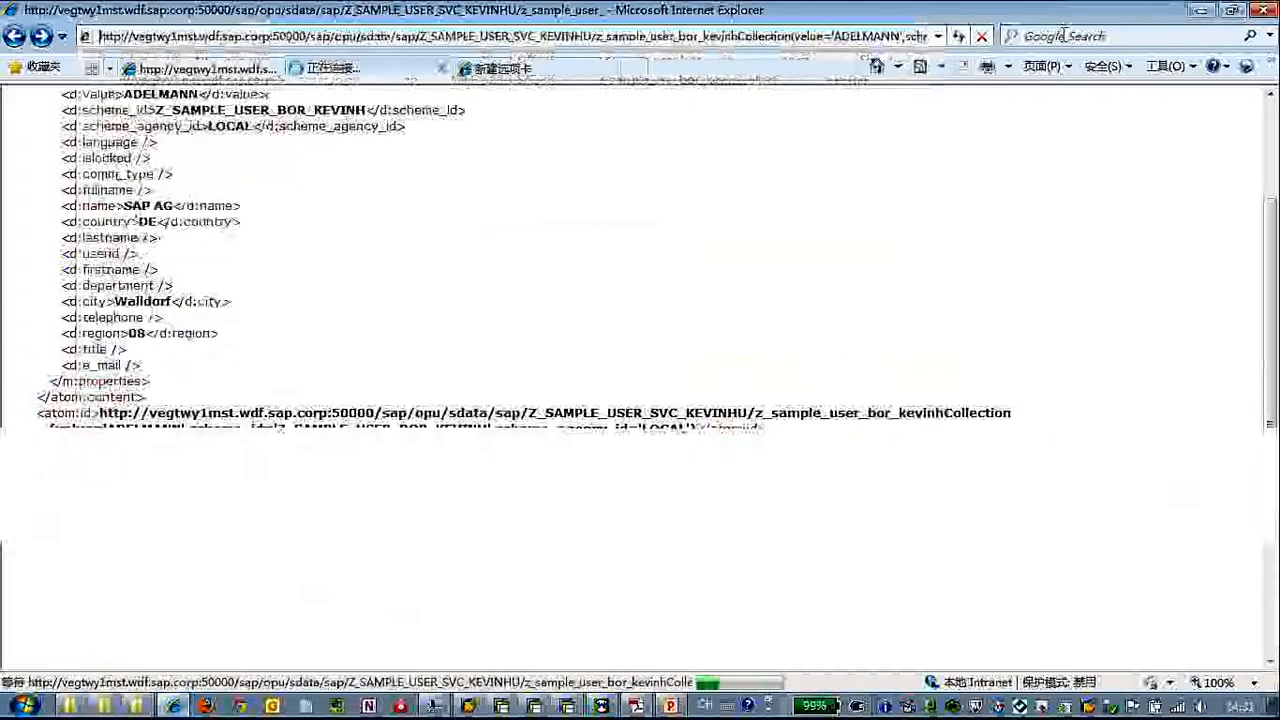
Remove the trailing rel text after activitygroups_r from the address and load the user's role assignments feed
{"action": "left_click", "coordinate": [441, 42]}
{"action": "left_click", "coordinate": [519, 36]}
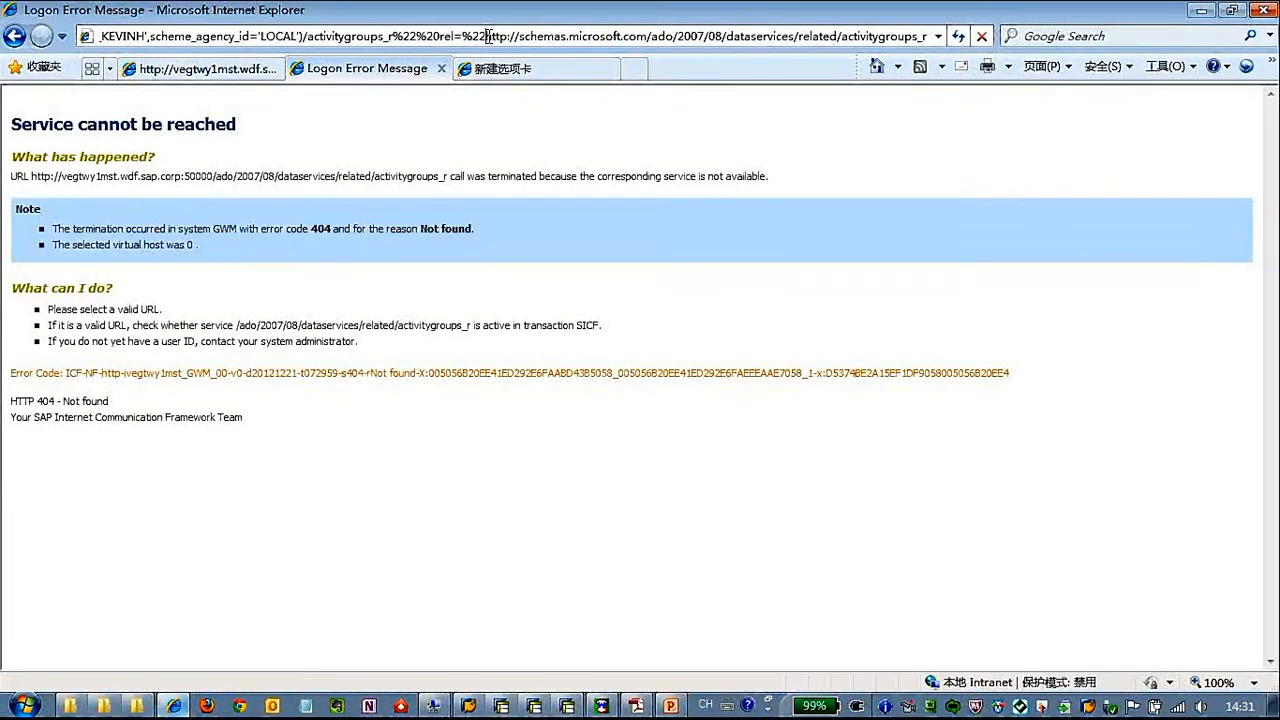
{"action": "left_click_drag", "start_coordinate": [488, 36], "coordinate": [60, 38]}
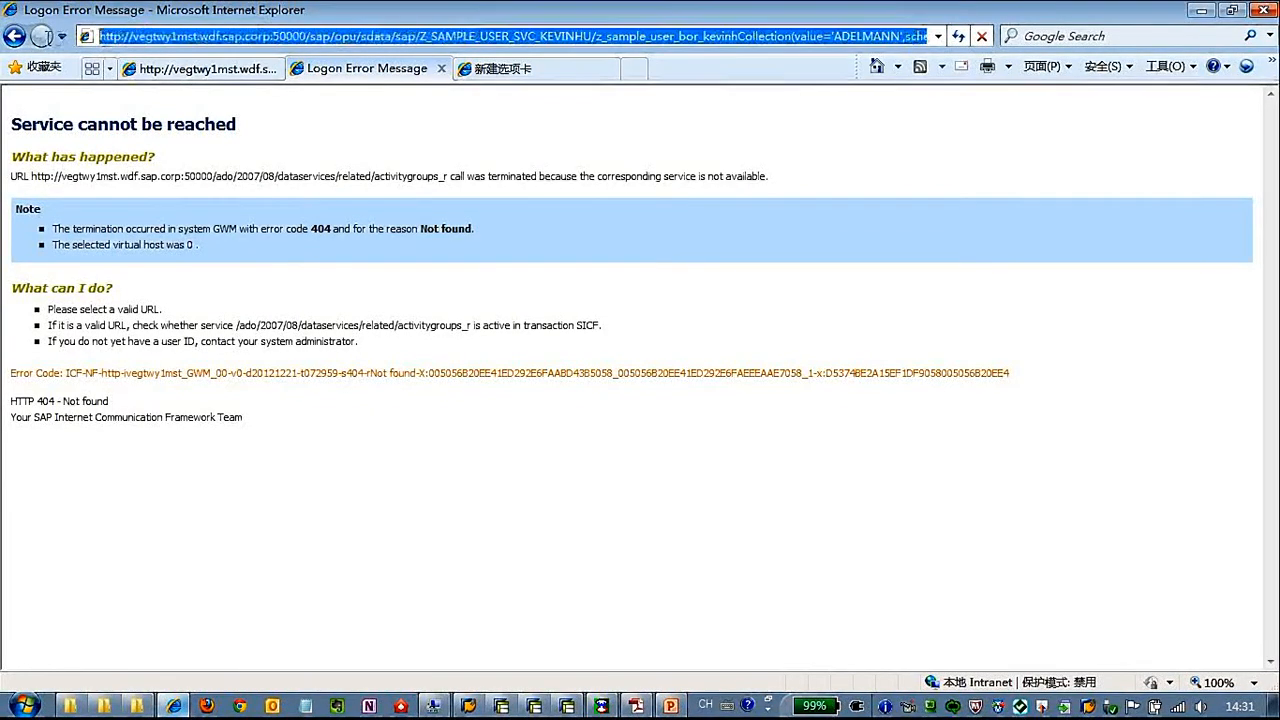
{"action": "left_click", "coordinate": [917, 38]}
{"action": "left_click_drag", "start_coordinate": [890, 37], "coordinate": [958, 37]}
{"action": "left_click", "coordinate": [829, 36]}
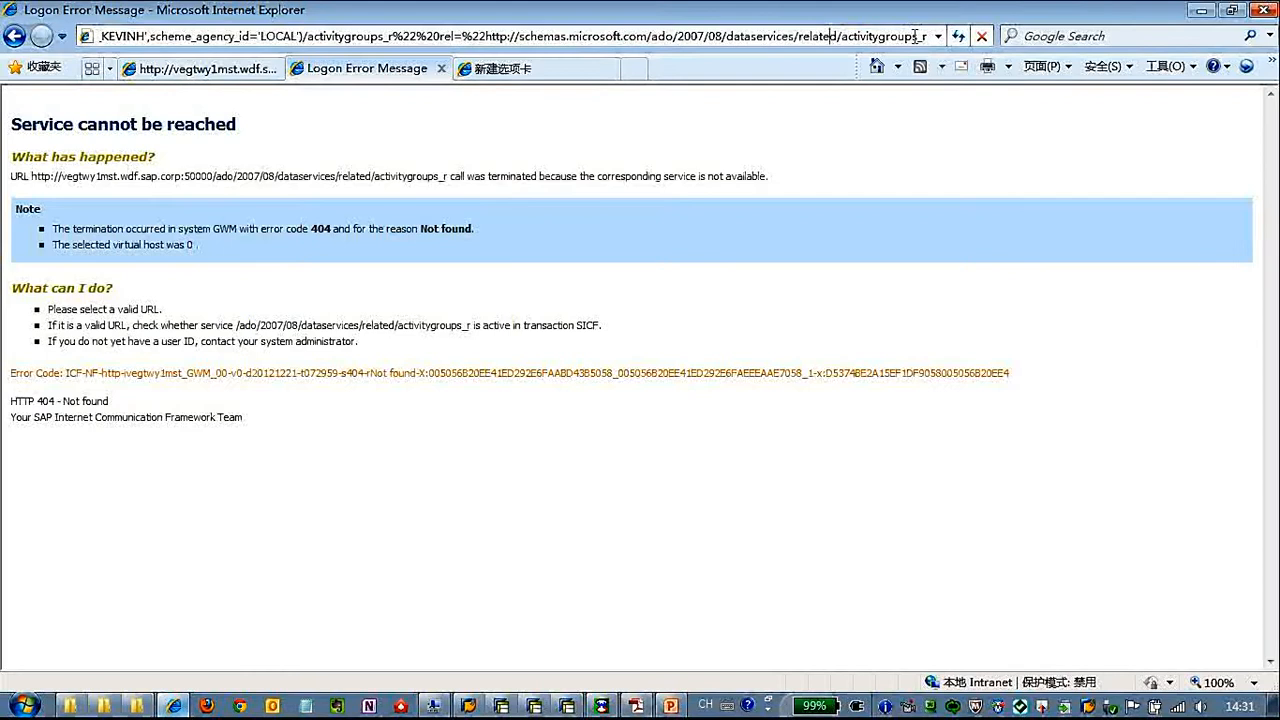
{"action": "left_click_drag", "start_coordinate": [397, 36], "coordinate": [884, 34]}
{"action": "key", "text": "Delete"}
{"action": "key", "text": "Return"}
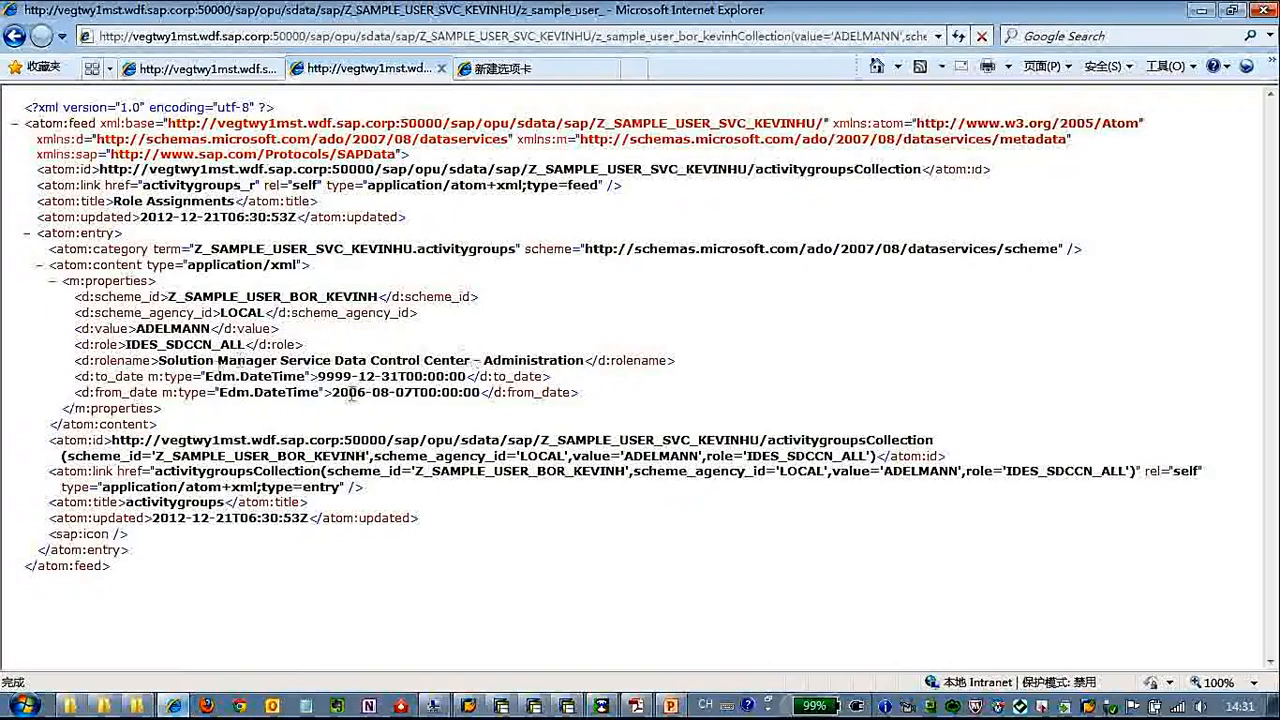
Examine the role assignment entry's properties, including scheme_id, role and rolename
{"action": "left_click_drag", "start_coordinate": [191, 433], "coordinate": [28, 309]}
{"action": "left_click", "coordinate": [27, 310]}
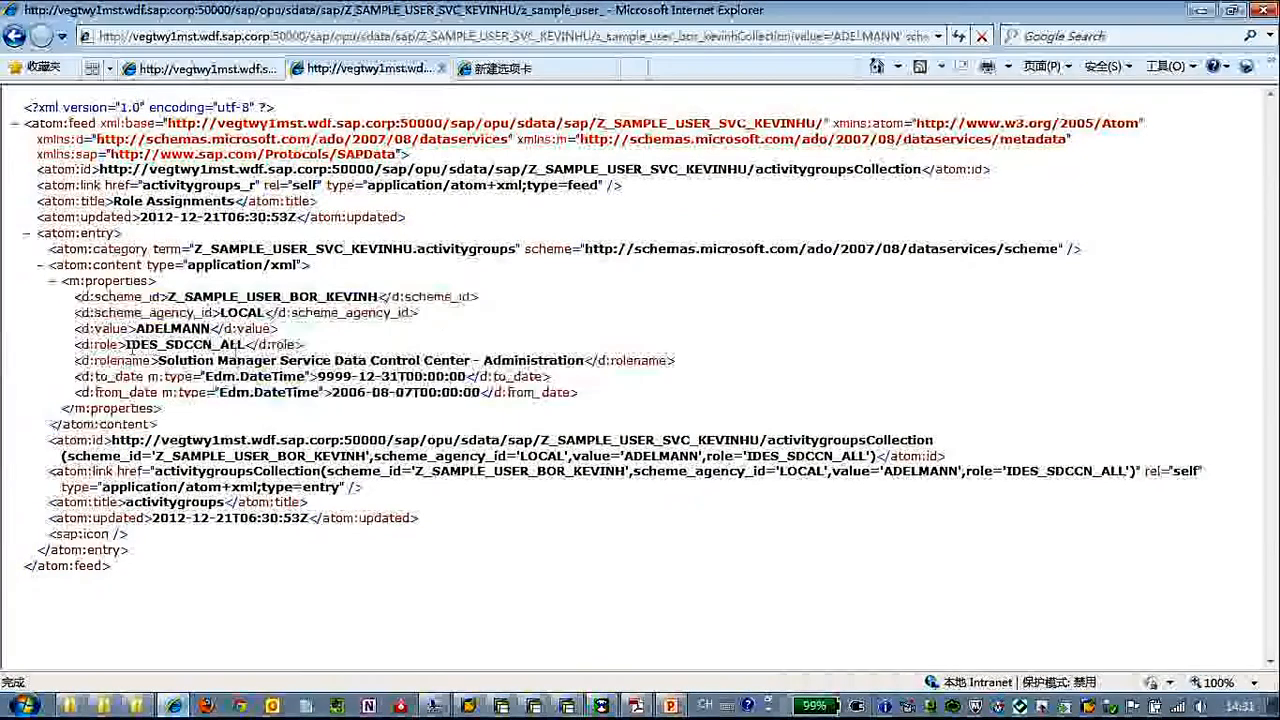
{"action": "left_click_drag", "start_coordinate": [127, 347], "coordinate": [678, 365]}
{"action": "left_click", "coordinate": [350, 354]}
{"action": "left_click", "coordinate": [493, 358]}
{"action": "left_click_drag", "start_coordinate": [247, 298], "coordinate": [470, 300]}
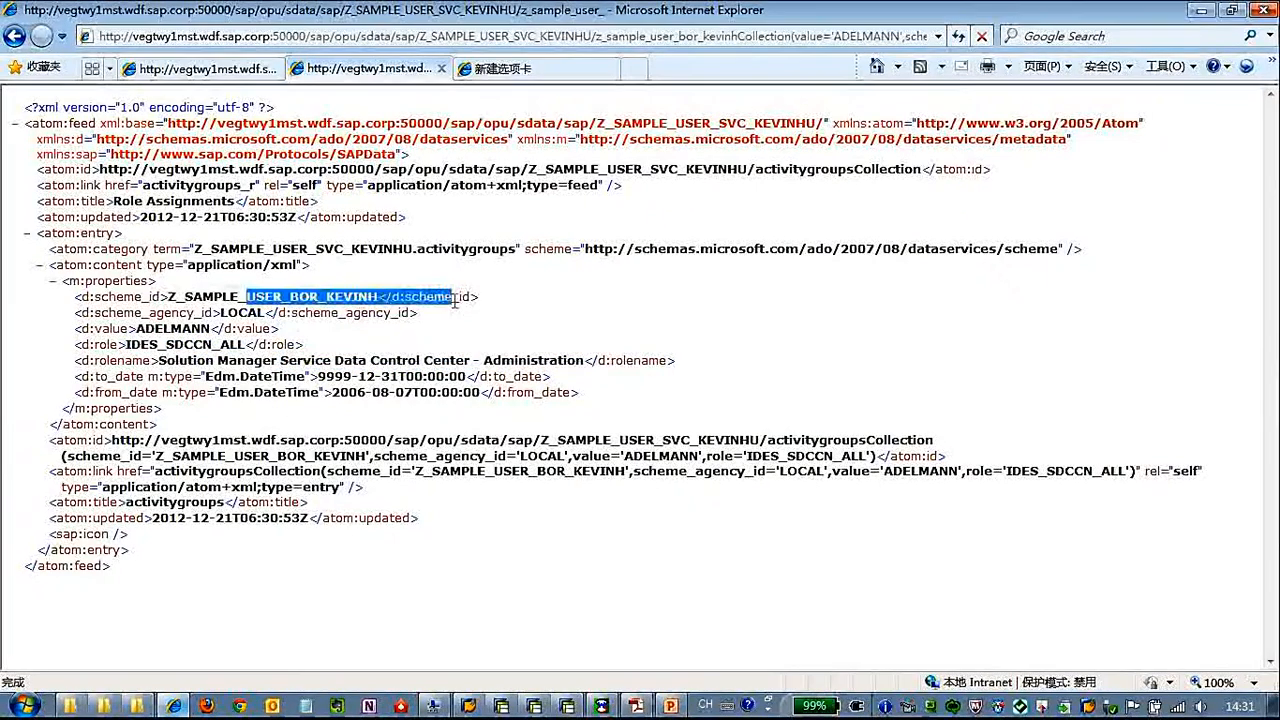
{"action": "left_click", "coordinate": [566, 308]}
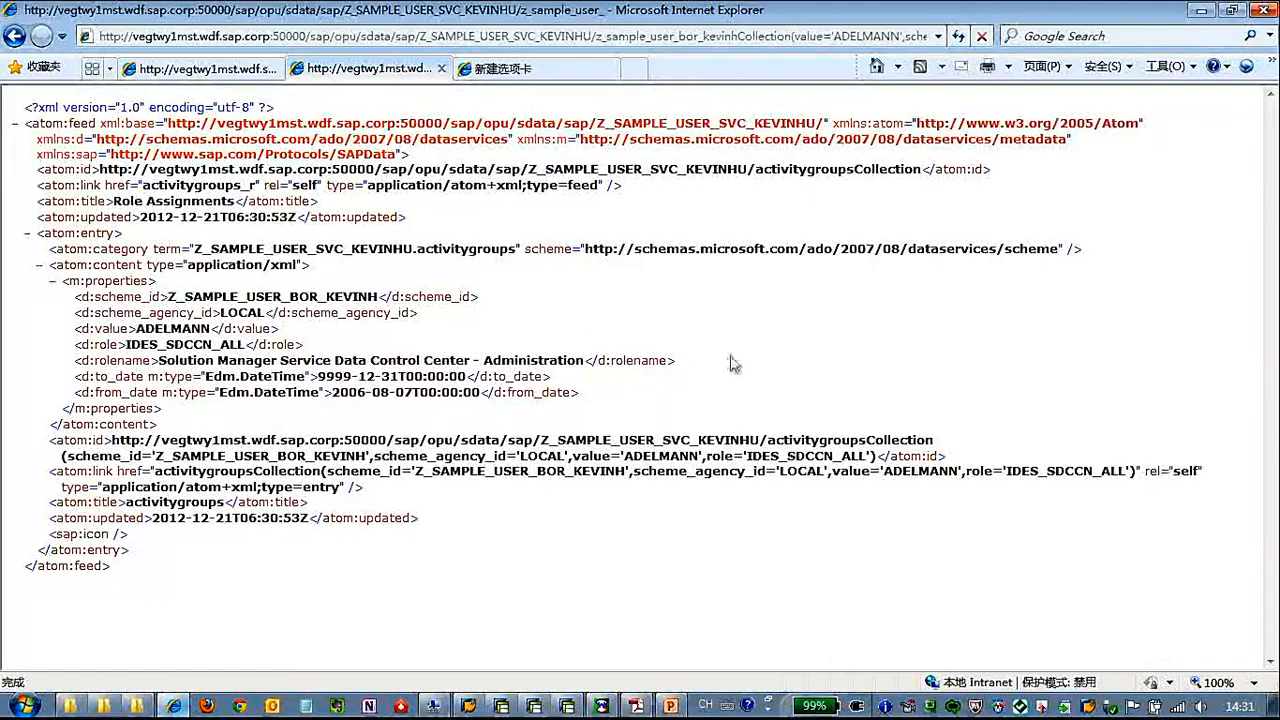
Switch to the SAP Object Navigator and open the GW Data Model Z_SAMPLE_USER_BOR_KEVINH for display
{"action": "left_click", "coordinate": [534, 706]}
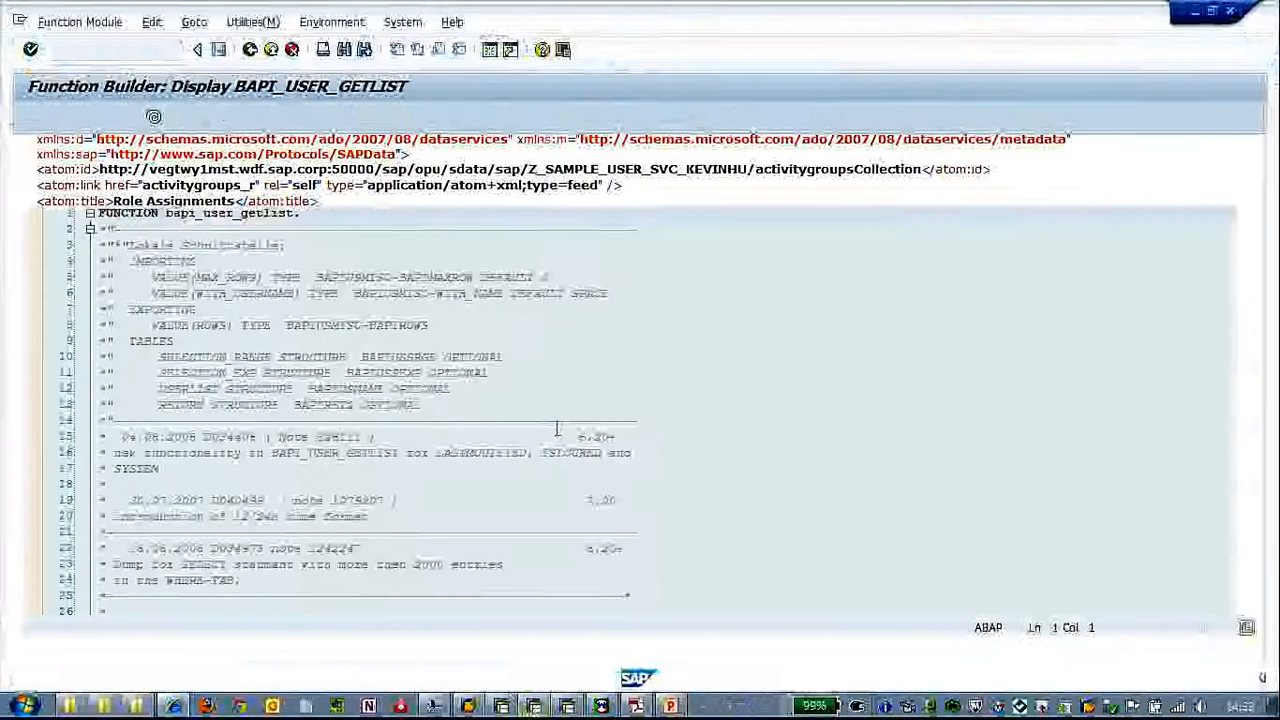
{"action": "left_click", "coordinate": [505, 704]}
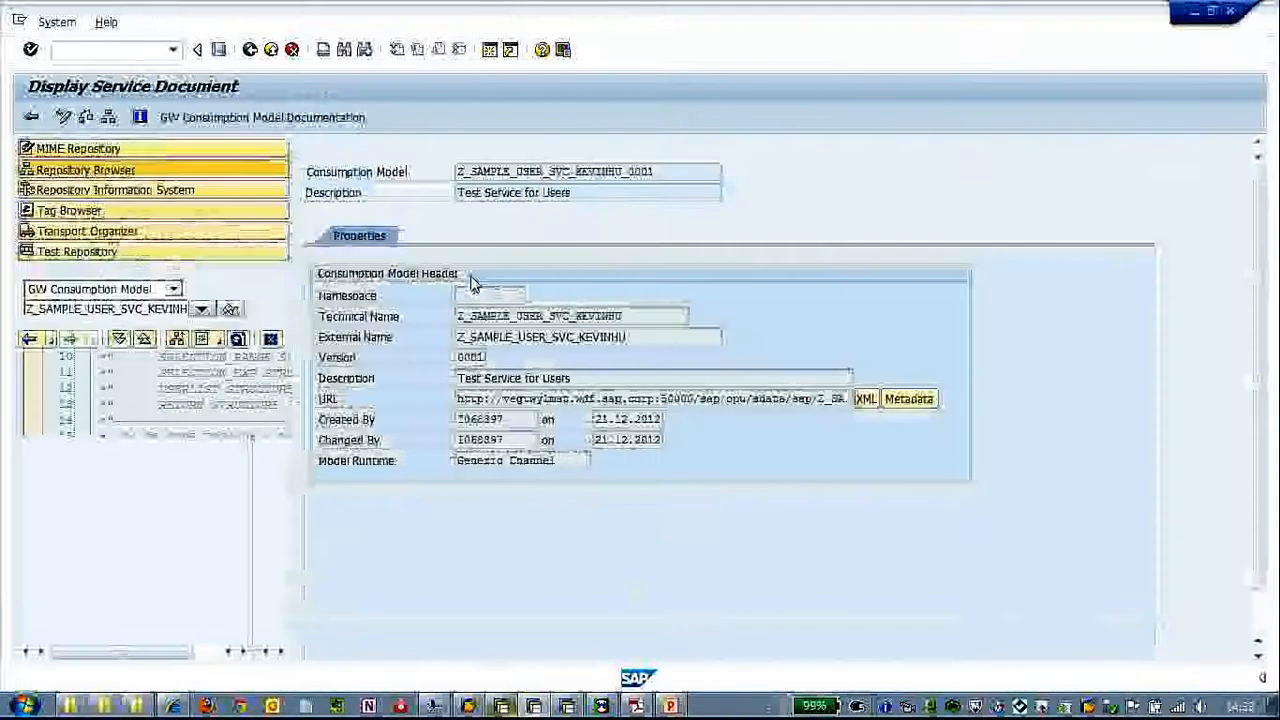
{"action": "left_click", "coordinate": [173, 289]}
{"action": "left_click", "coordinate": [121, 438]}
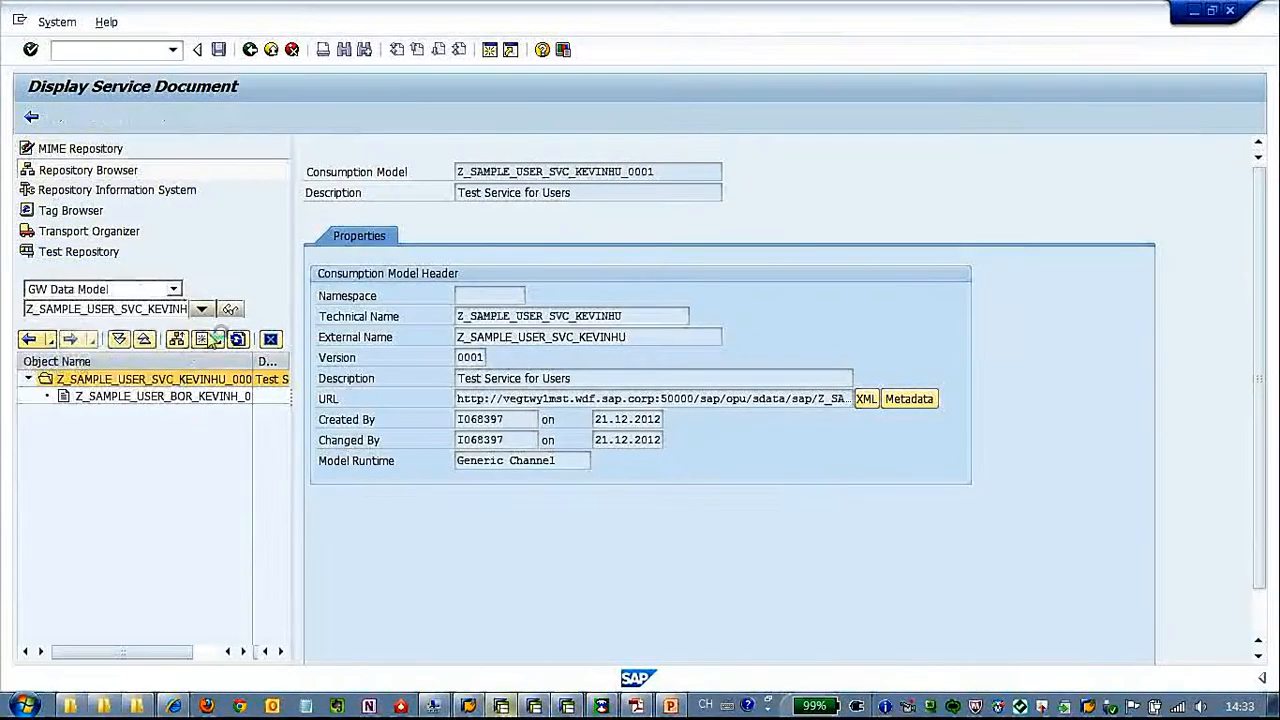
{"action": "left_click", "coordinate": [231, 310]}
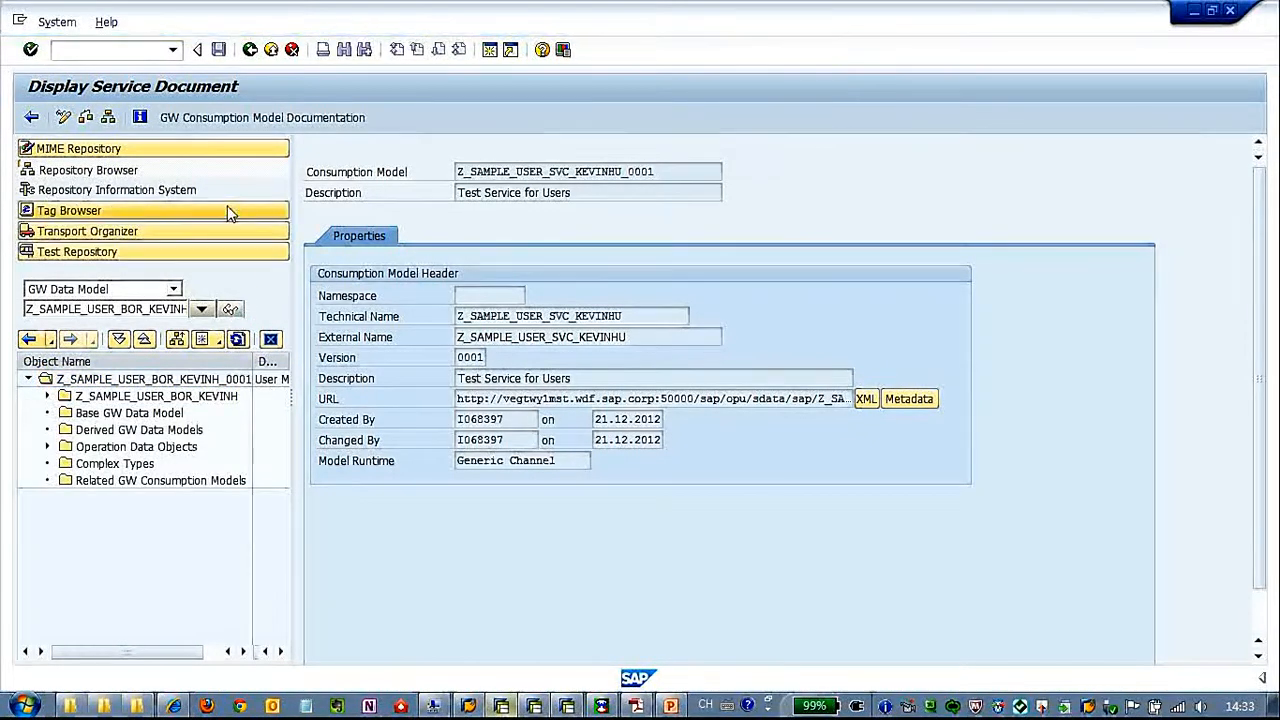
{"action": "left_click", "coordinate": [205, 380]}
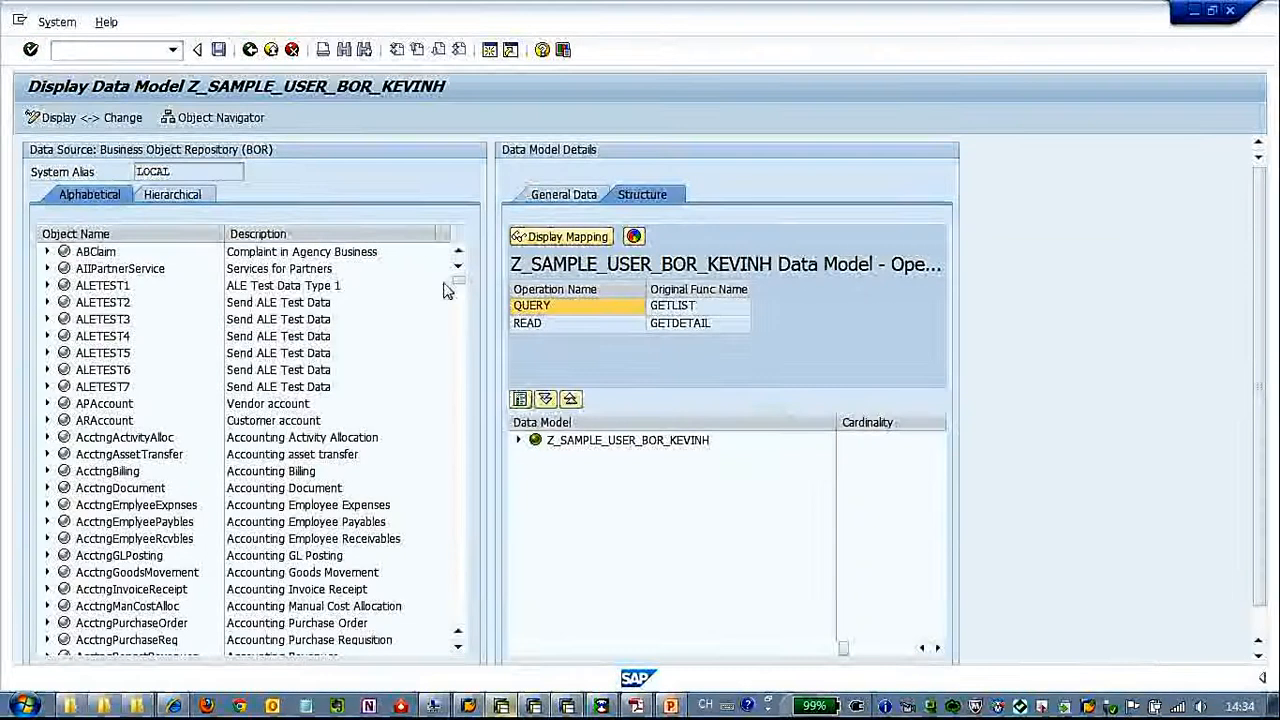
Expand the USER object in the BOR data source list and select its Create1 method
{"action": "left_click_drag", "start_coordinate": [461, 286], "coordinate": [461, 619]}
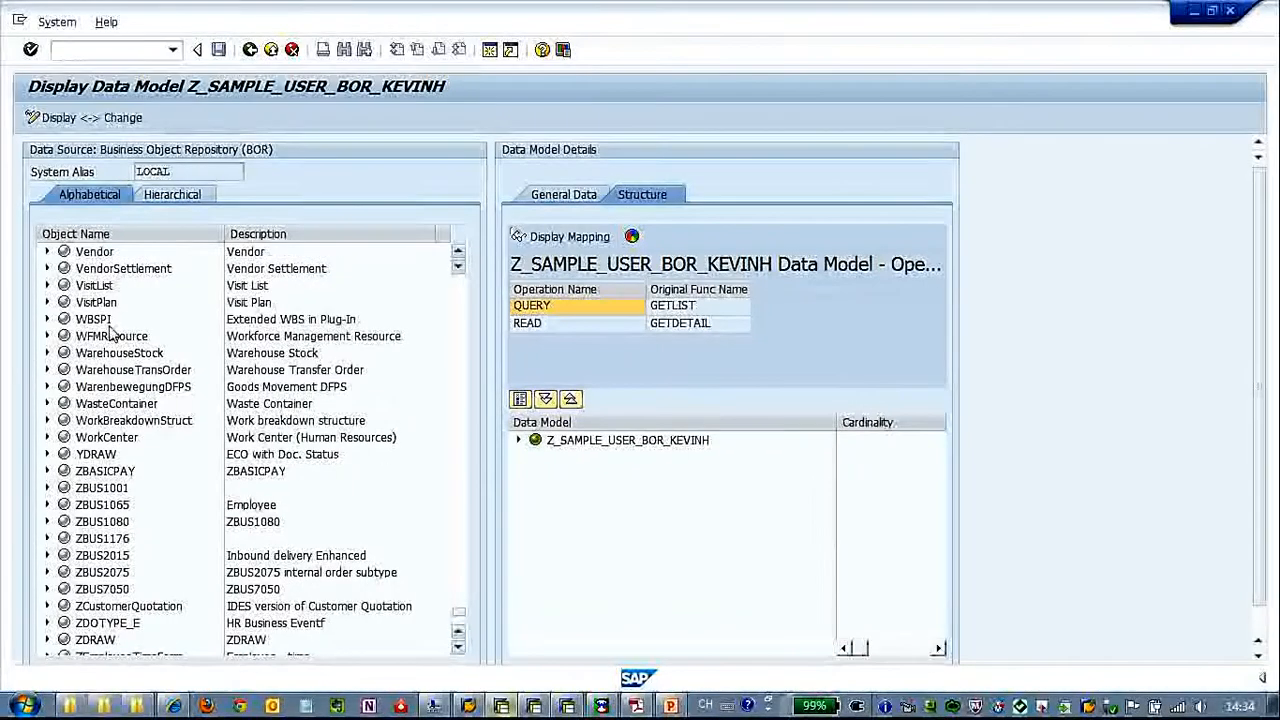
{"action": "scroll", "coordinate": [463, 318], "scroll_direction": "up", "scroll_amount": 5}
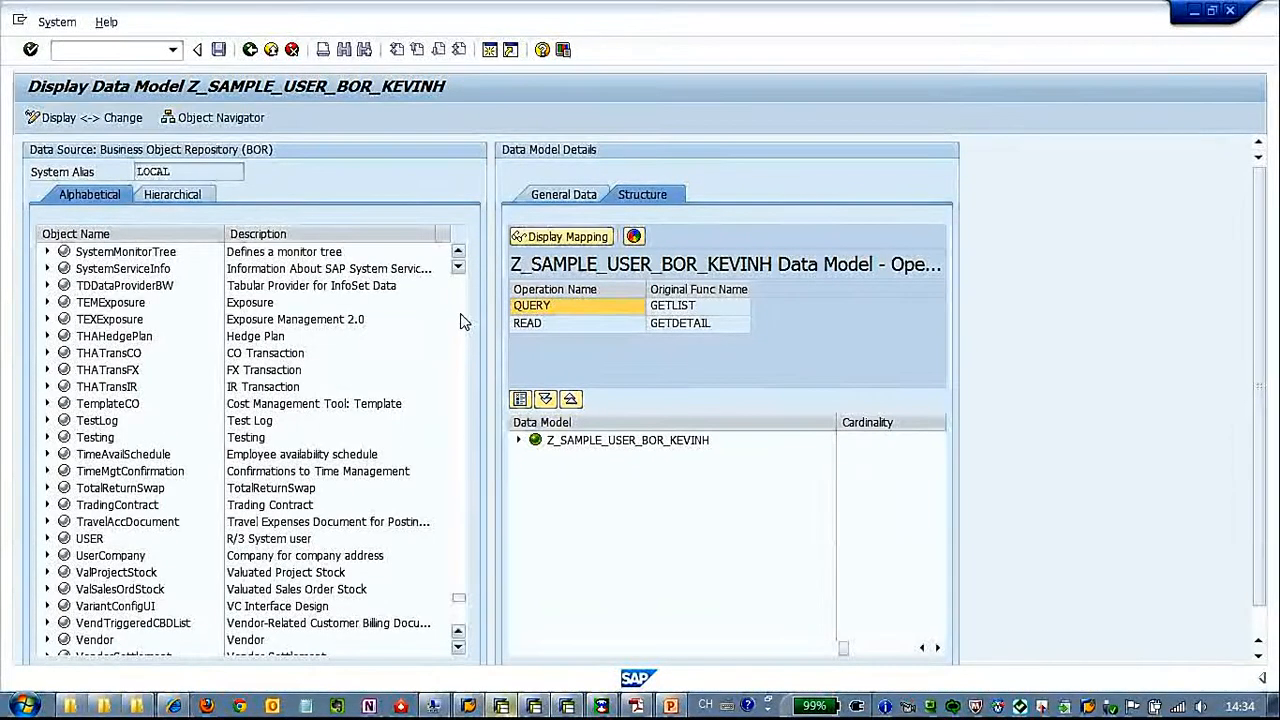
{"action": "left_click", "coordinate": [47, 539]}
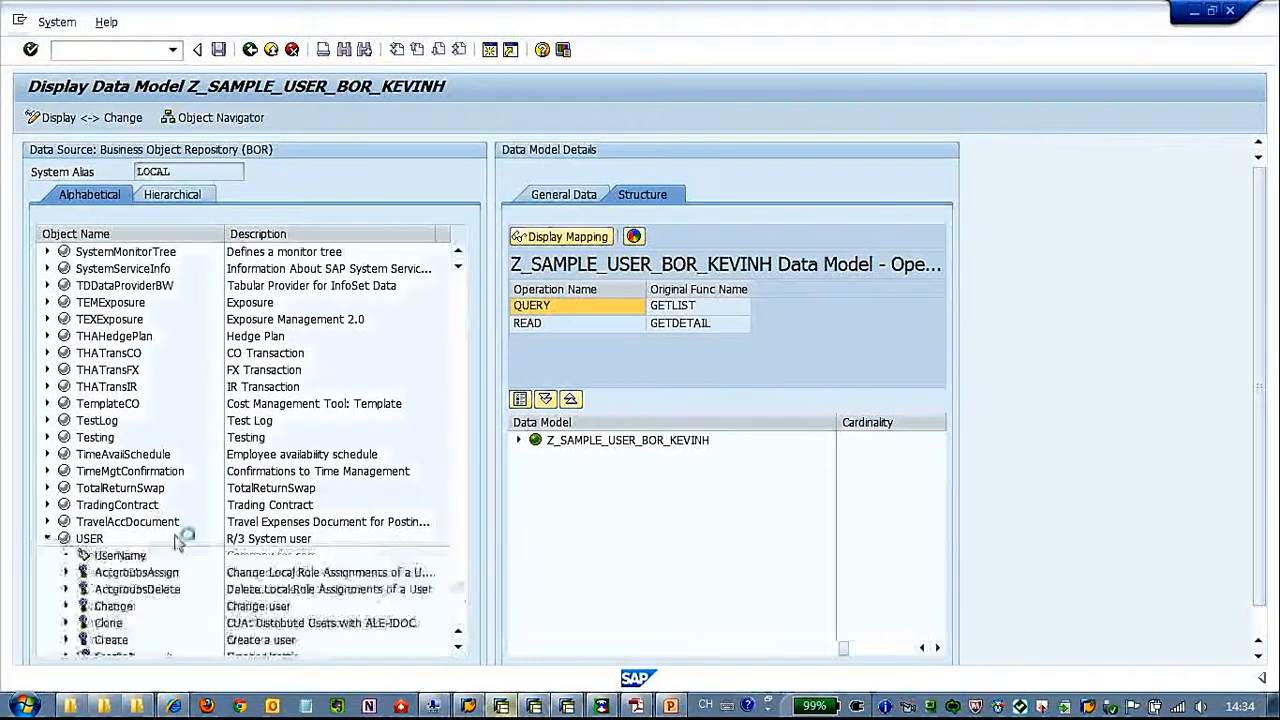
{"action": "scroll", "coordinate": [191, 543], "scroll_direction": "down", "scroll_amount": 2}
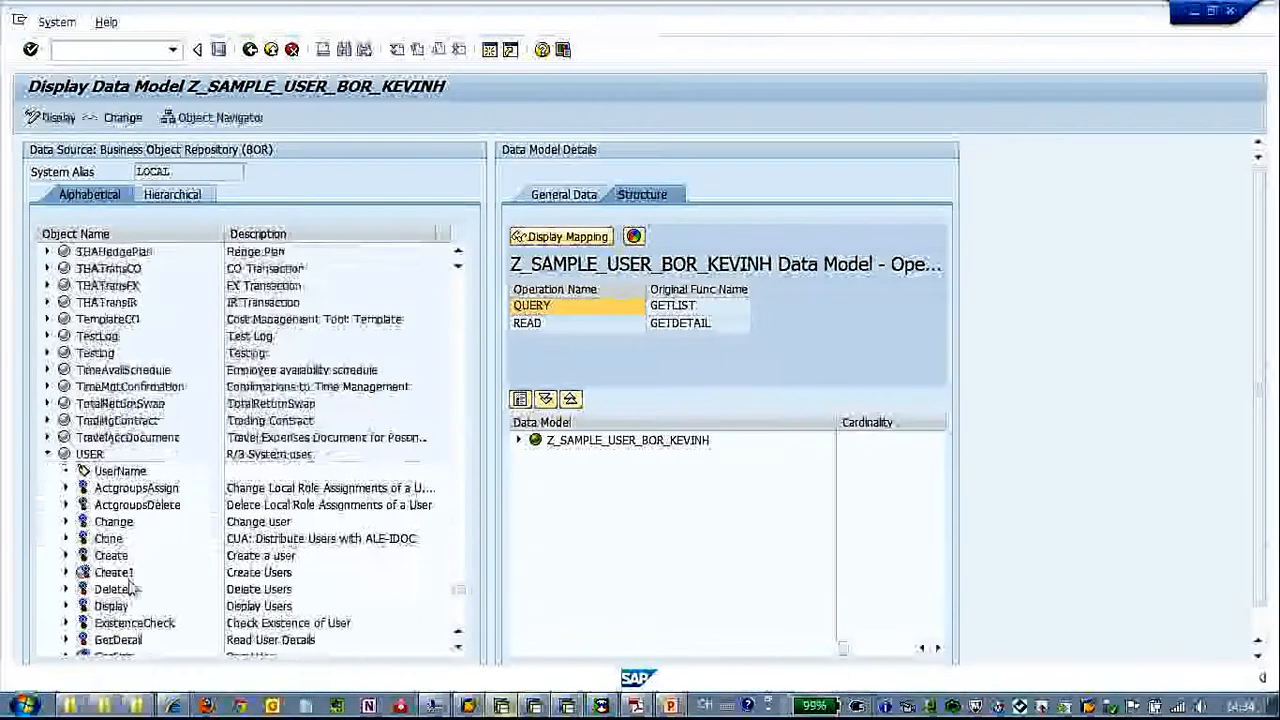
{"action": "left_click", "coordinate": [138, 574]}
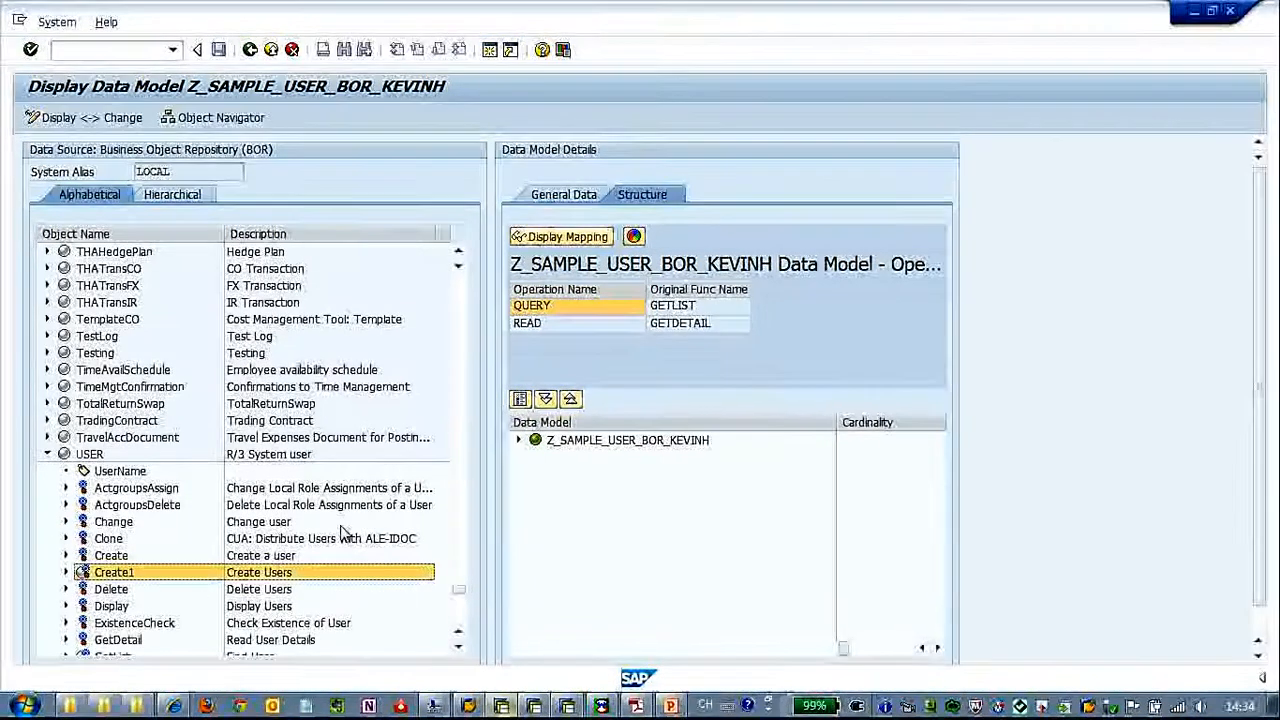
Switch the data model to change mode and select the Create1 method under the USER object in the BOR list
{"action": "left_click", "coordinate": [92, 120]}
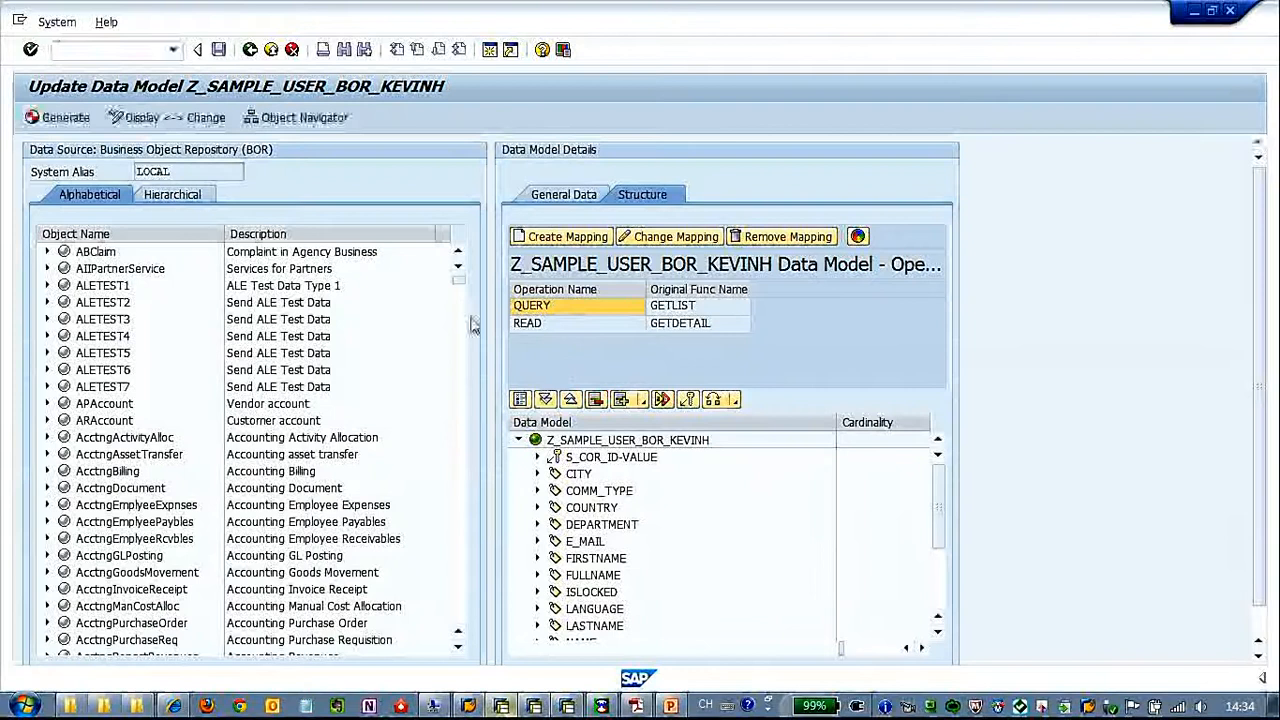
{"action": "left_click_drag", "start_coordinate": [458, 279], "coordinate": [464, 518]}
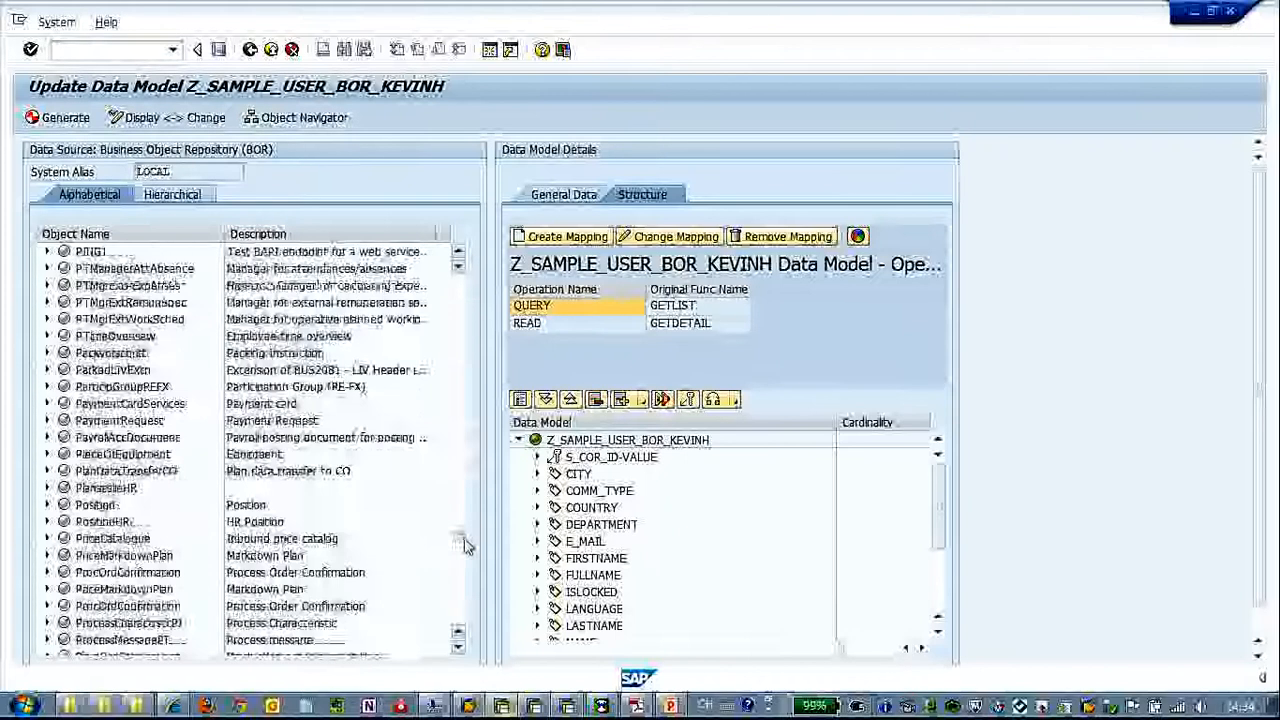
{"action": "left_click_drag", "start_coordinate": [463, 590], "coordinate": [465, 597]}
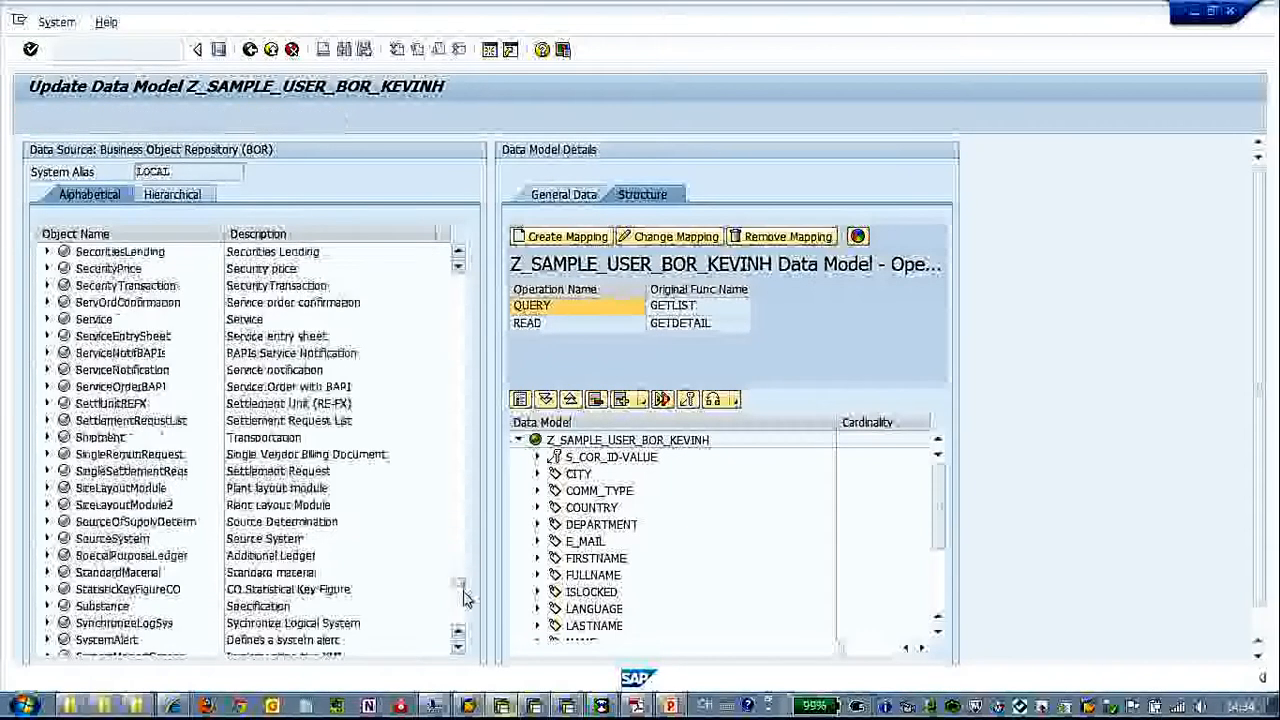
{"action": "mouse_move", "coordinate": [462, 598]}
{"action": "left_mouse_down"}
{"action": "mouse_move", "coordinate": [460, 623]}
{"action": "mouse_move", "coordinate": [463, 590]}
{"action": "left_mouse_up"}
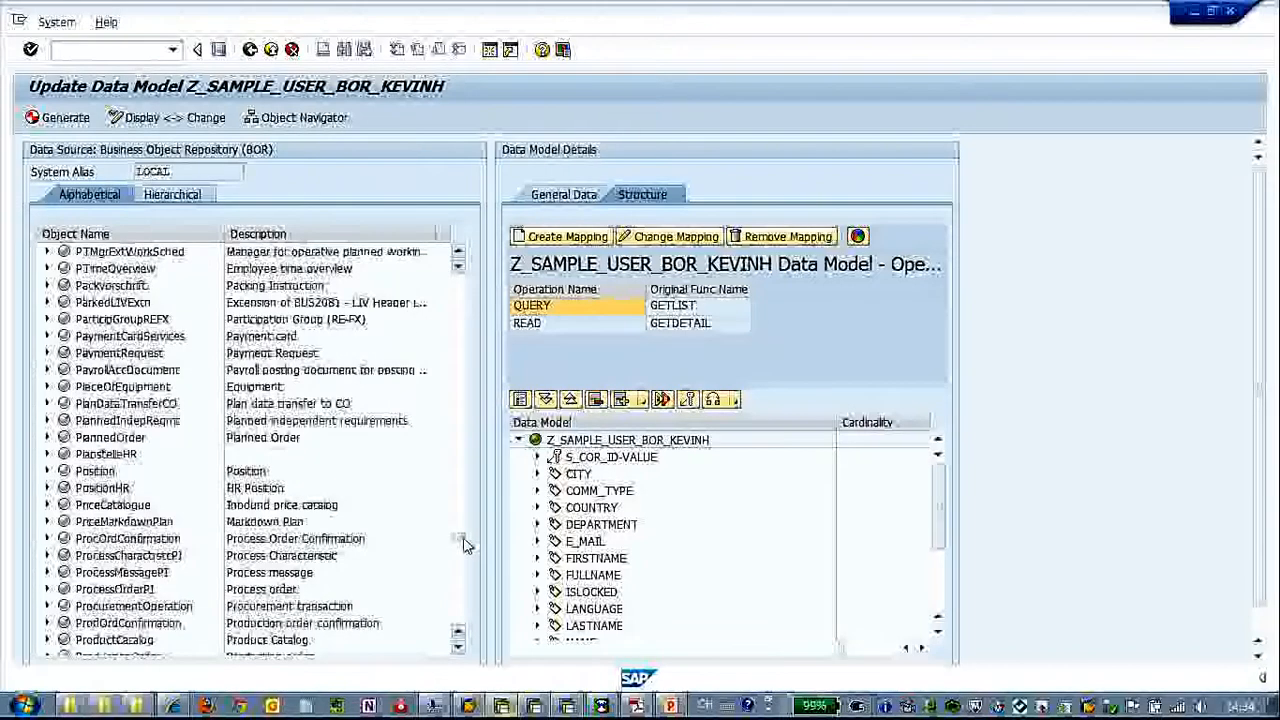
{"action": "left_click_drag", "start_coordinate": [463, 543], "coordinate": [463, 608]}
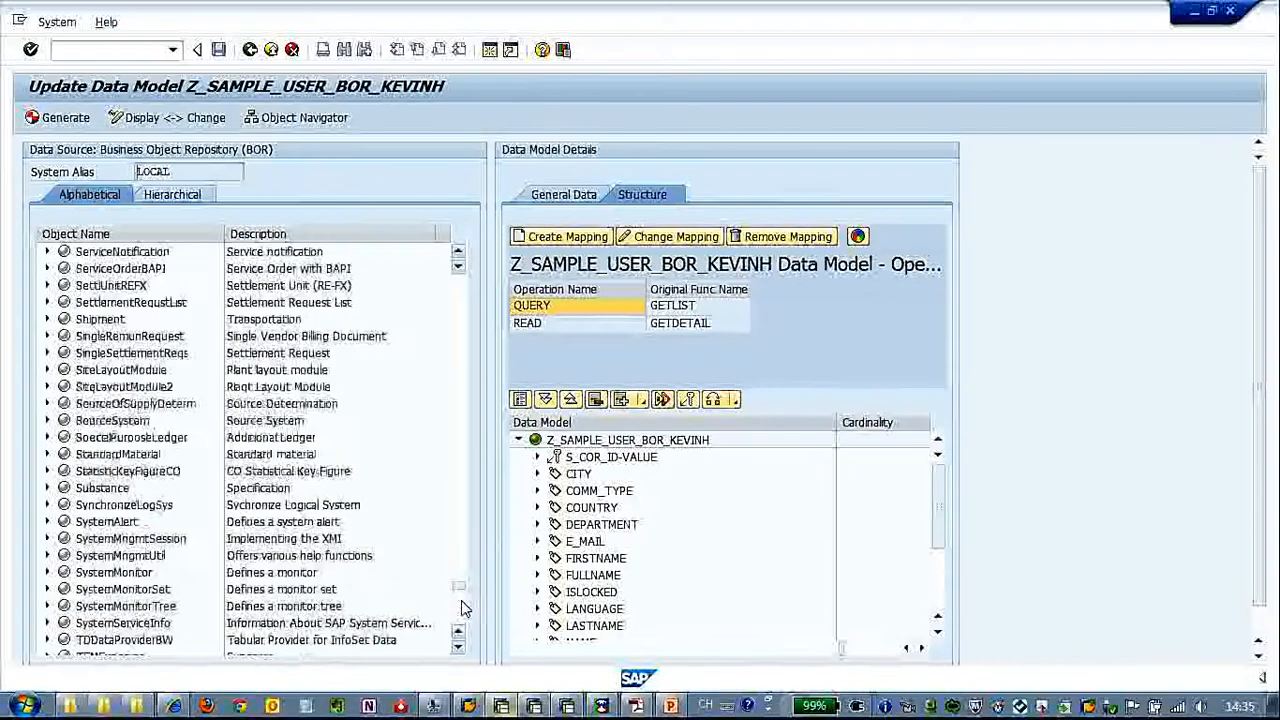
{"action": "left_click", "coordinate": [463, 608]}
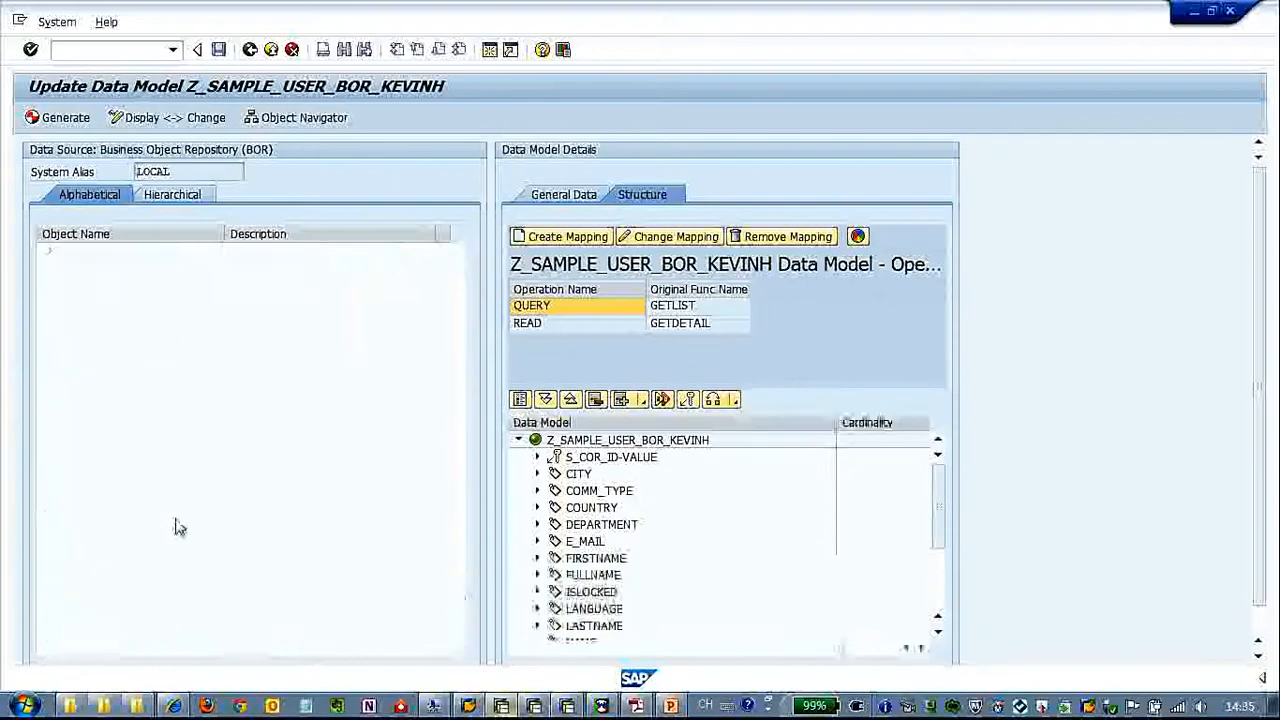
{"action": "left_click", "coordinate": [120, 623]}
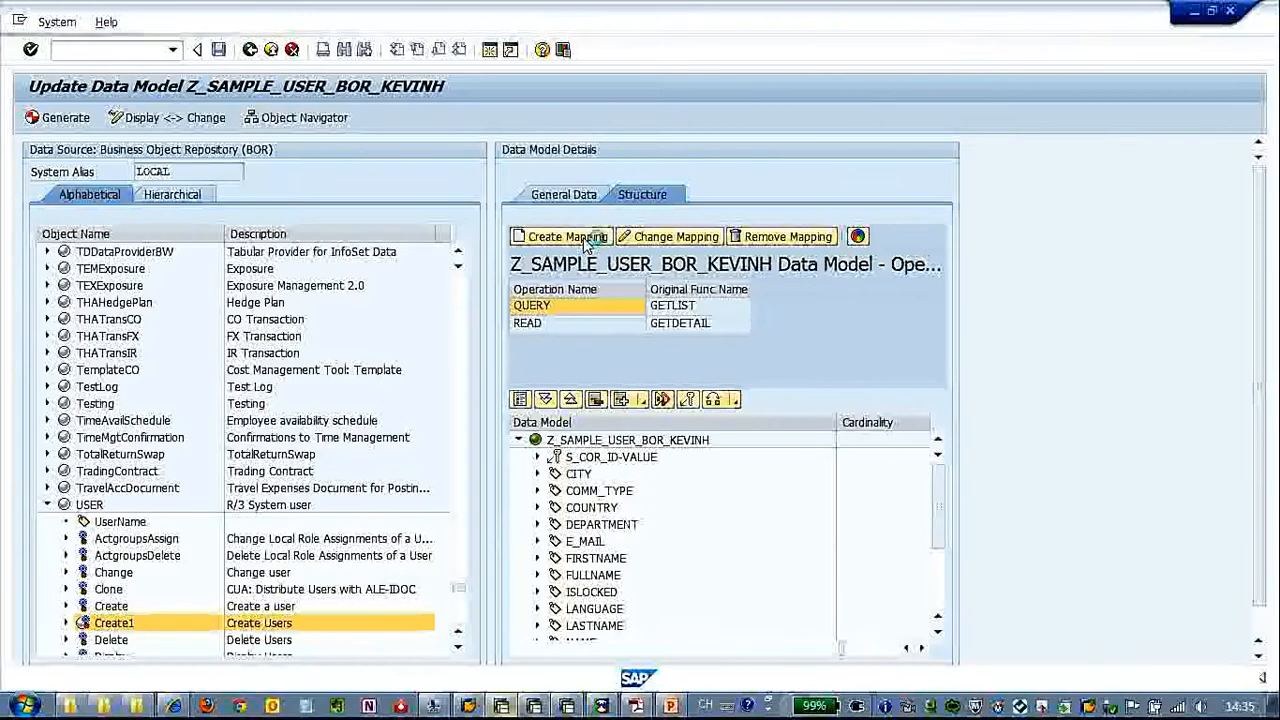
Start a mapping for Create1 with operation type Create and deselect all of its preselected attributes
{"action": "left_click", "coordinate": [566, 237]}
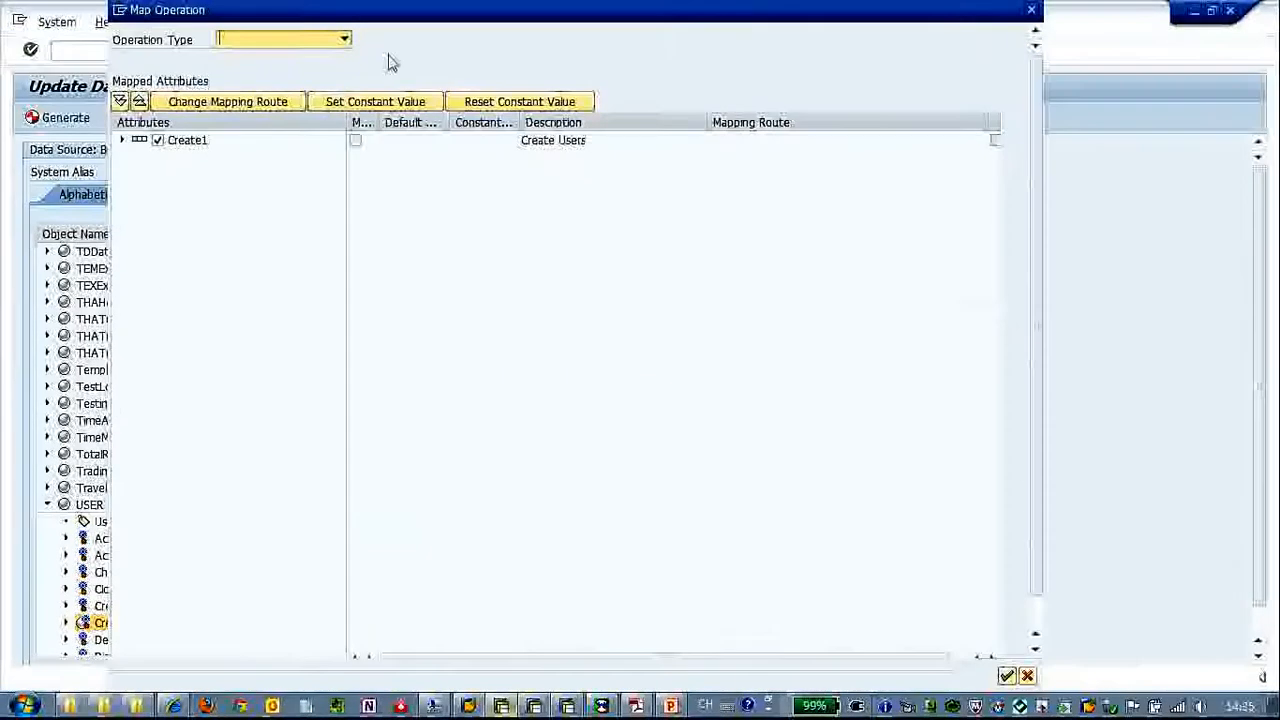
{"action": "left_click", "coordinate": [344, 39]}
{"action": "left_click", "coordinate": [314, 60]}
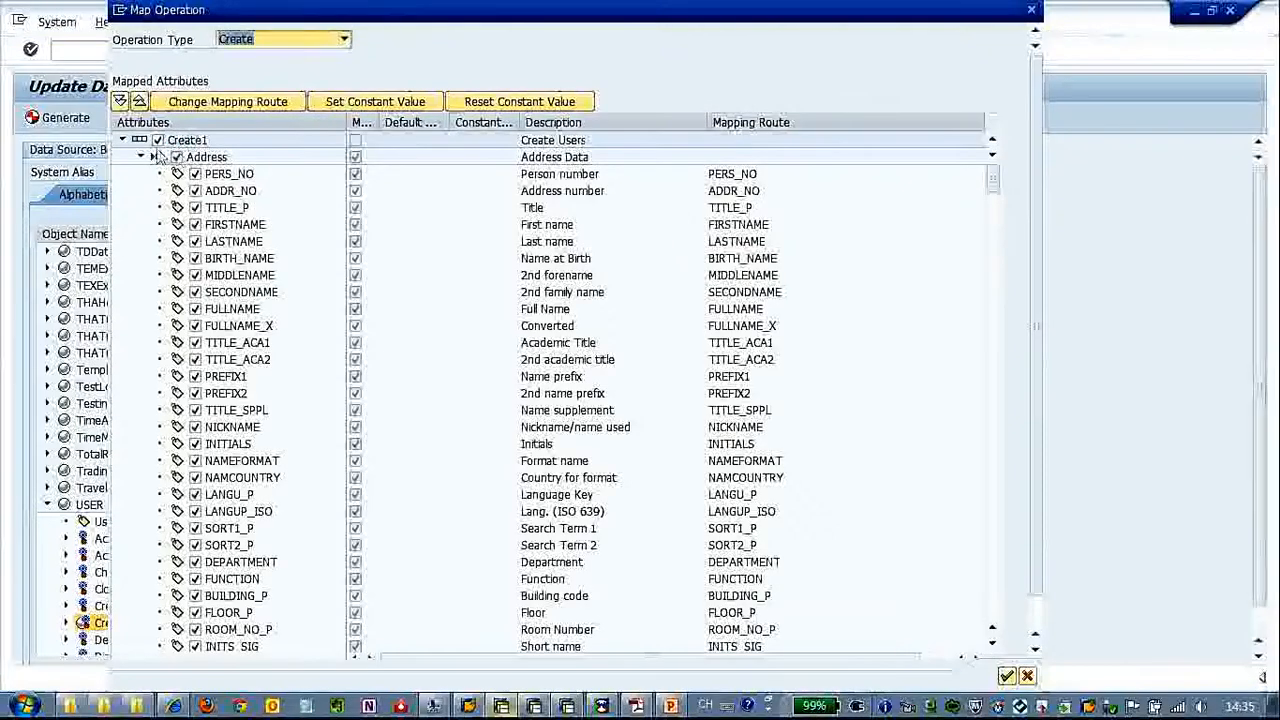
{"action": "left_click", "coordinate": [157, 141]}
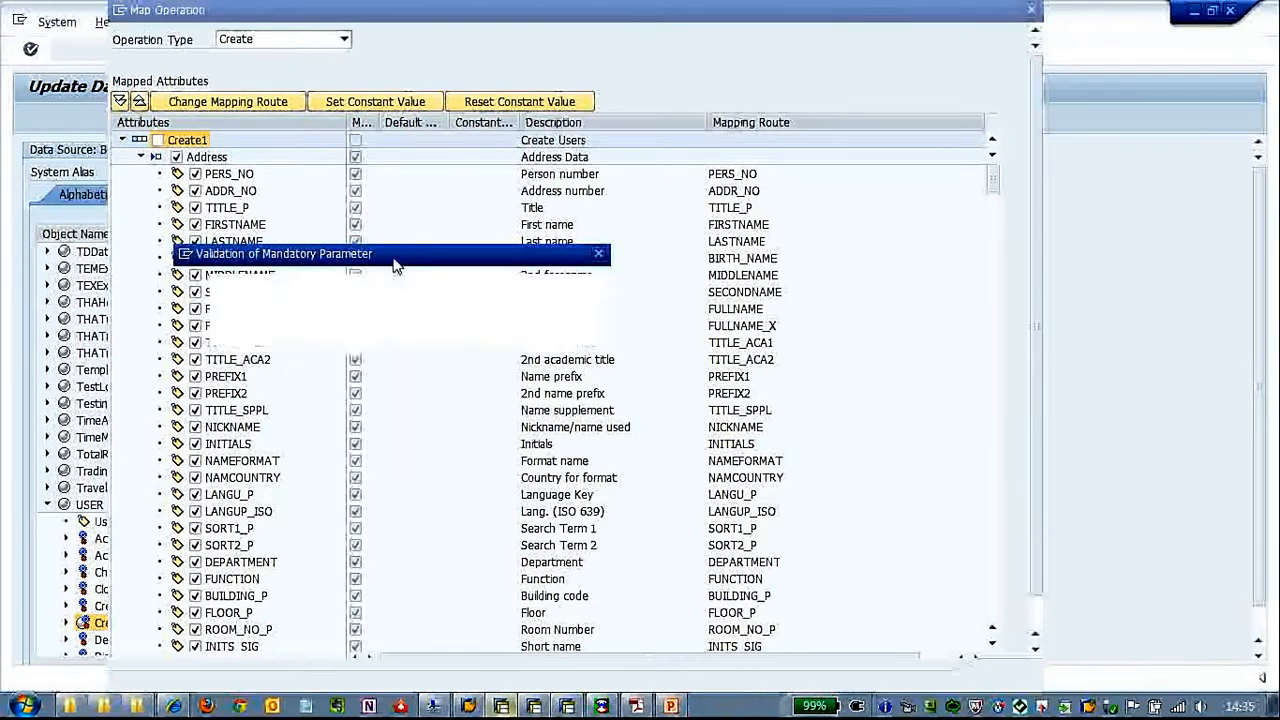
{"action": "left_click_drag", "start_coordinate": [396, 264], "coordinate": [557, 187]}
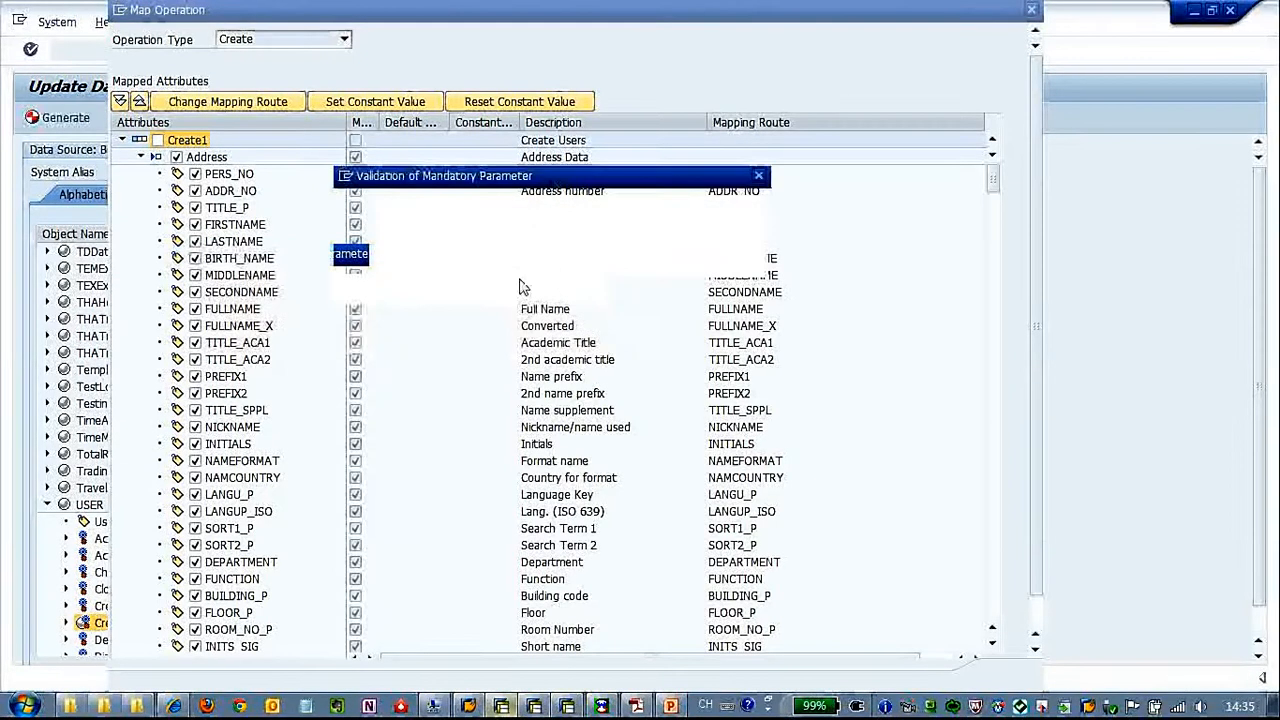
{"action": "left_click", "coordinate": [405, 292]}
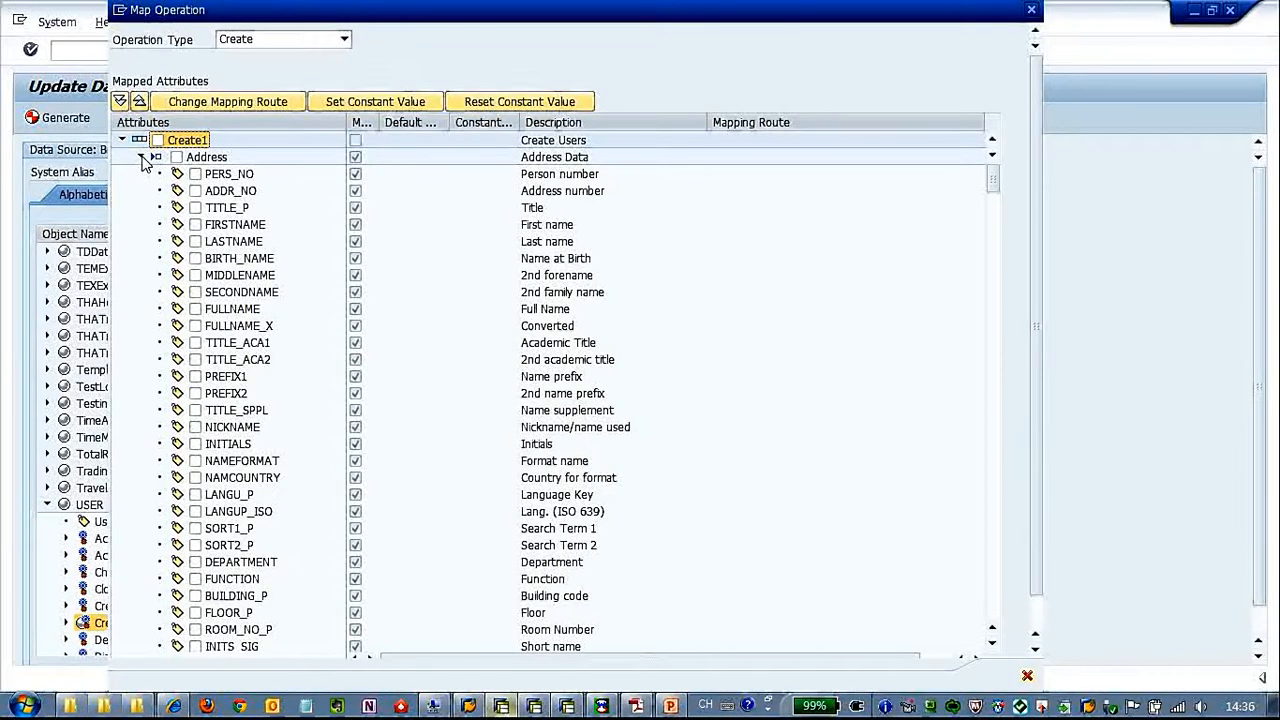
Include the Password structure's BAPIPWD field in the create mapping and rename its mapped property to PASSWORD
{"action": "left_click", "coordinate": [142, 158]}
{"action": "left_click", "coordinate": [141, 173]}
{"action": "left_click", "coordinate": [141, 190]}
{"action": "left_click", "coordinate": [141, 207]}
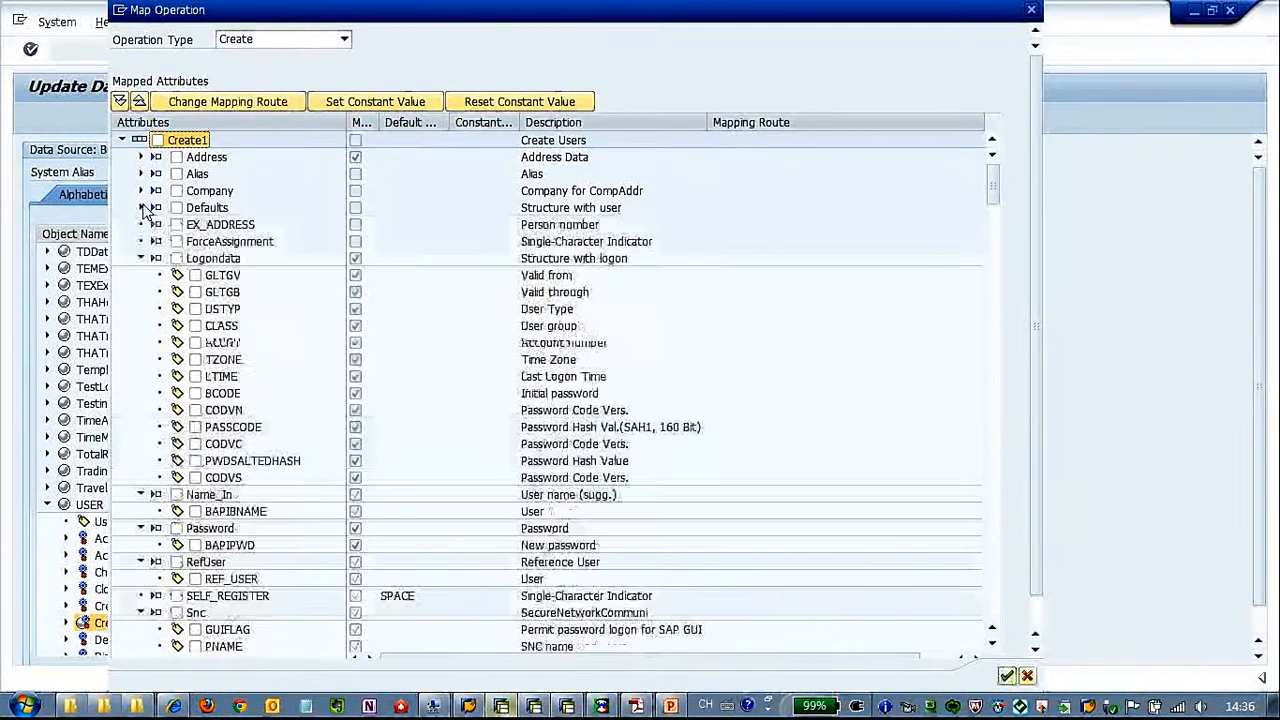
{"action": "left_click", "coordinate": [141, 258]}
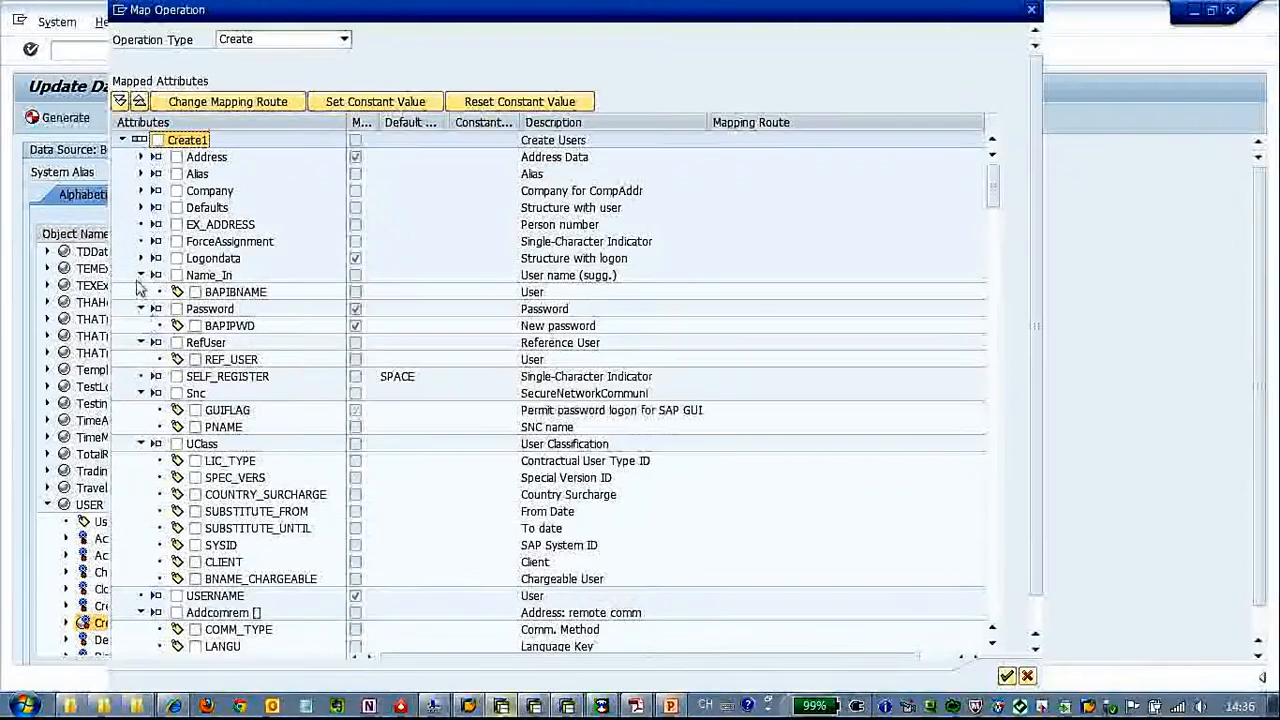
{"action": "left_click", "coordinate": [141, 276]}
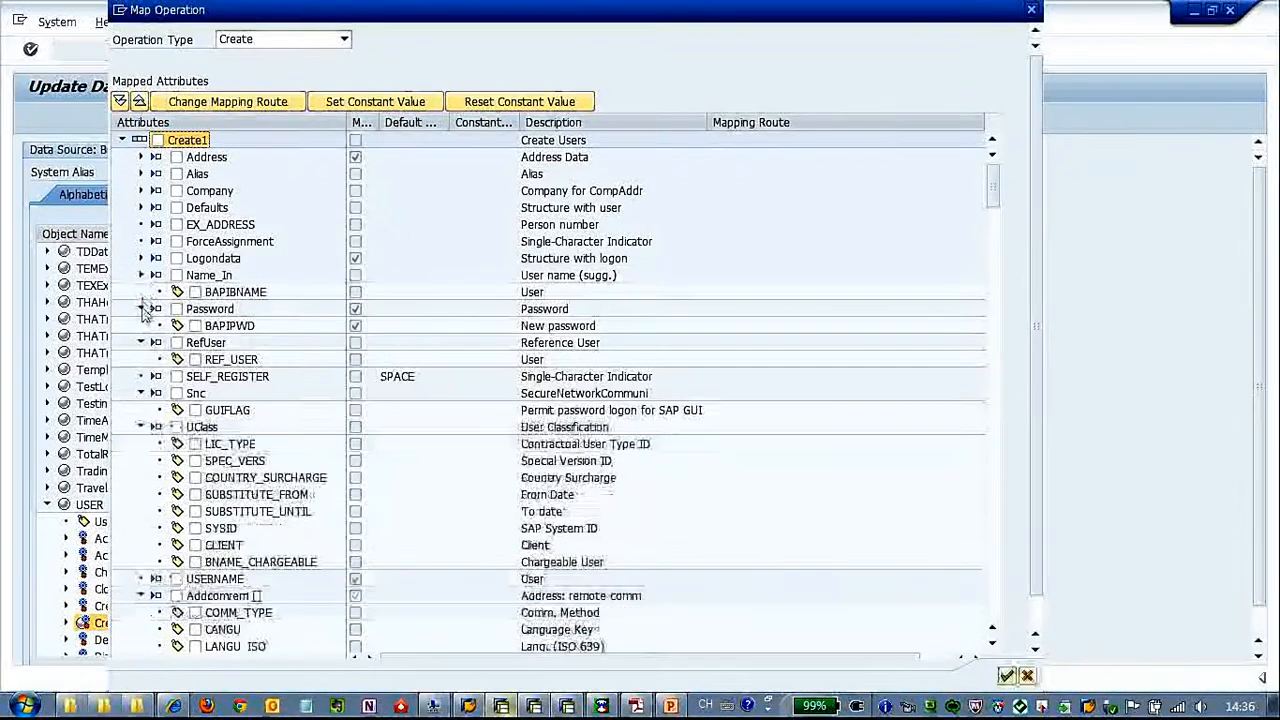
{"action": "left_click", "coordinate": [195, 309]}
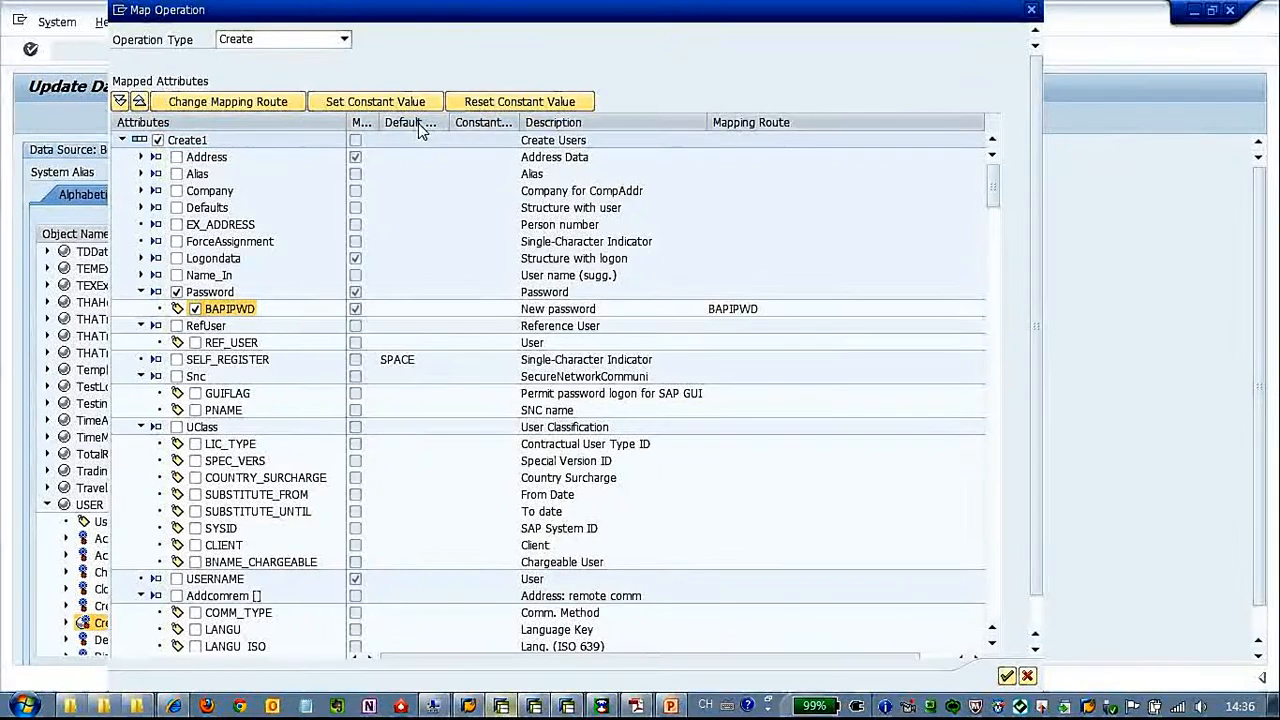
{"action": "left_click", "coordinate": [252, 104]}
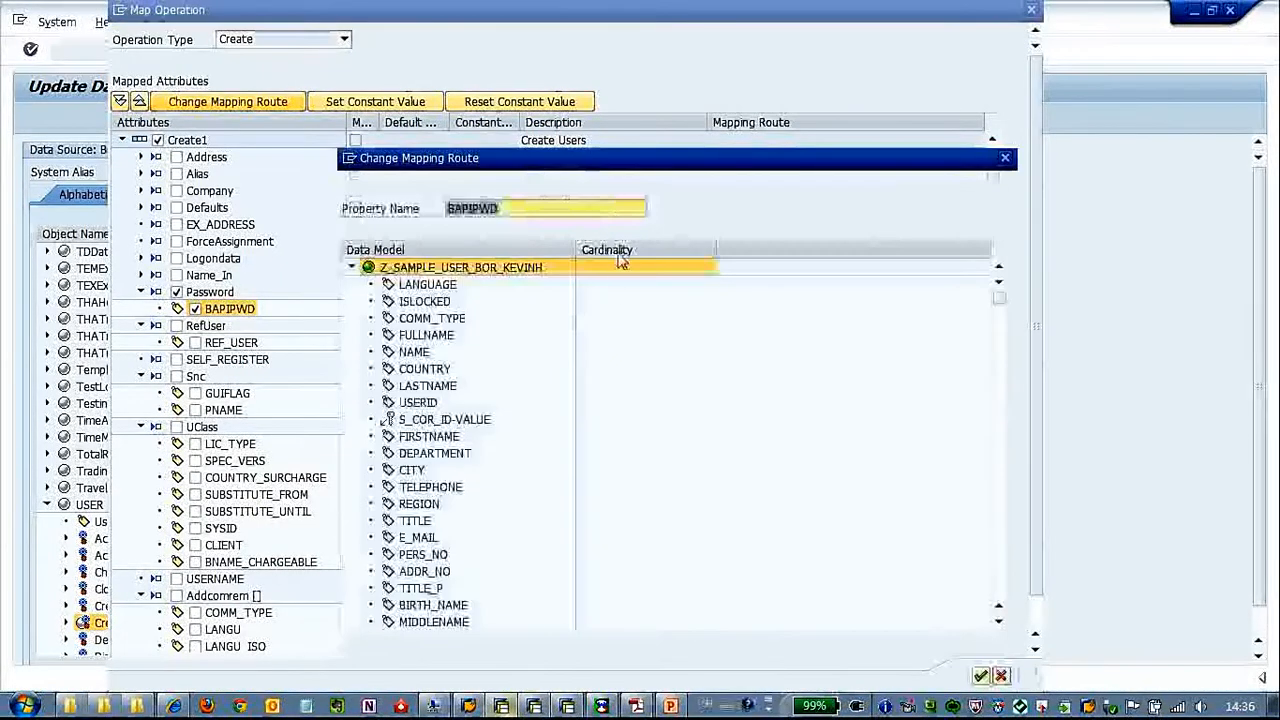
{"action": "type", "text": "PASSWORD"}
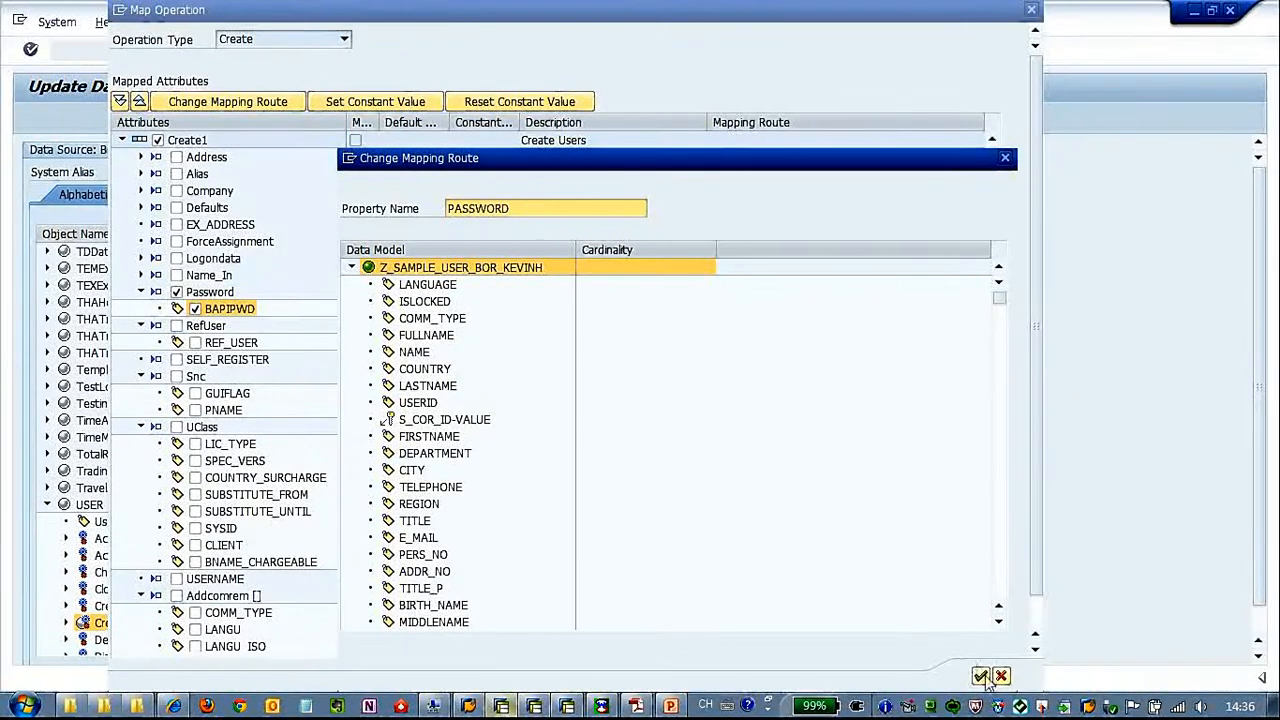
{"action": "left_click", "coordinate": [981, 677]}
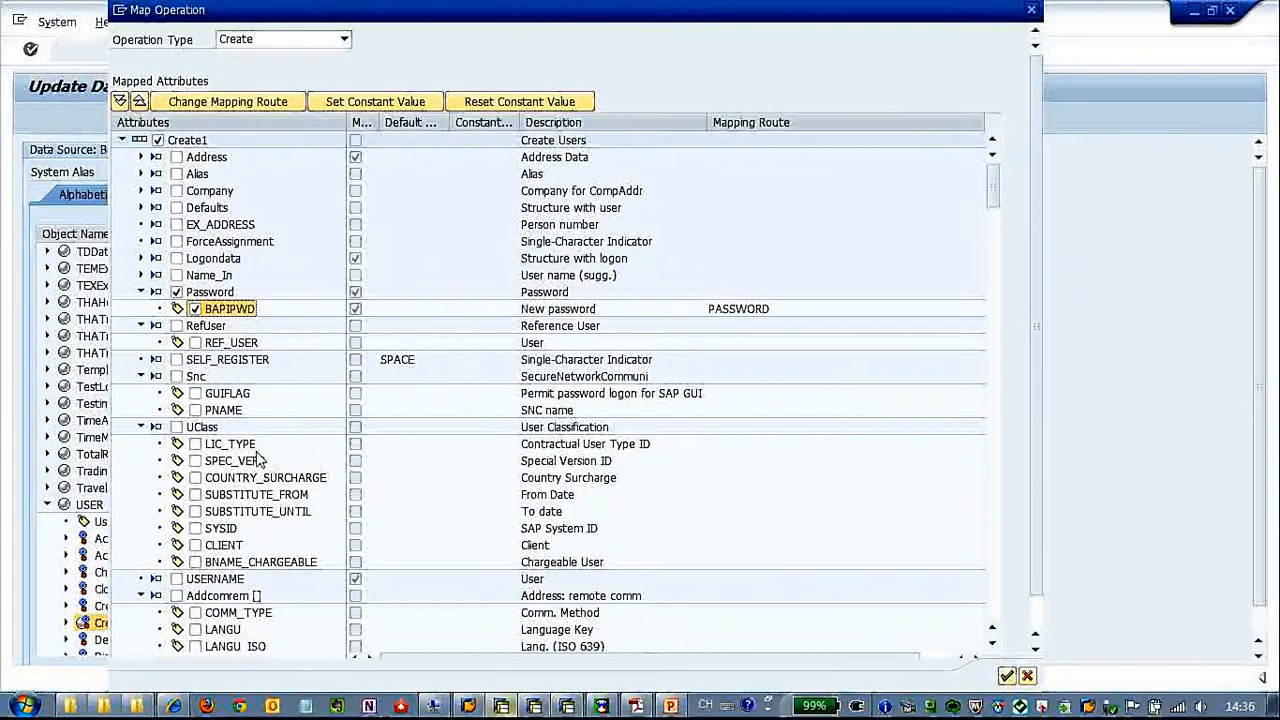
Include the USERNAME attribute in the create mapping
{"action": "left_click", "coordinate": [177, 580]}
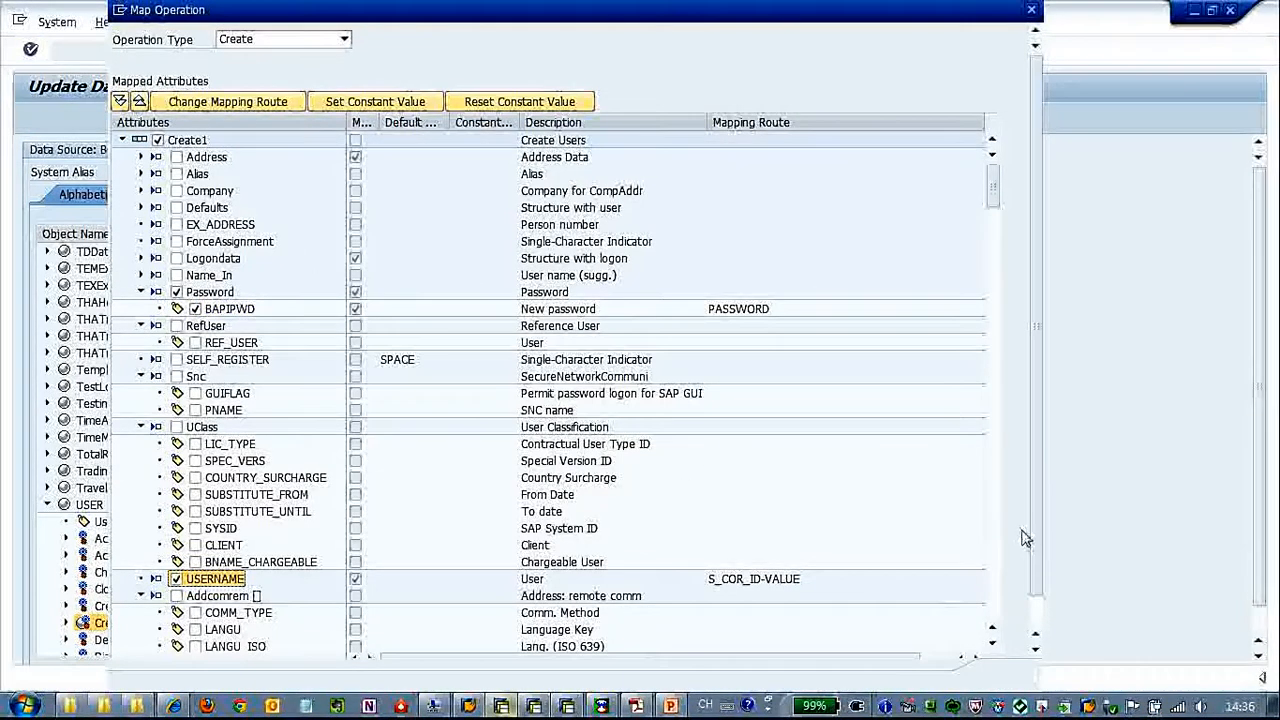
{"action": "left_click_drag", "start_coordinate": [1037, 544], "coordinate": [1035, 607]}
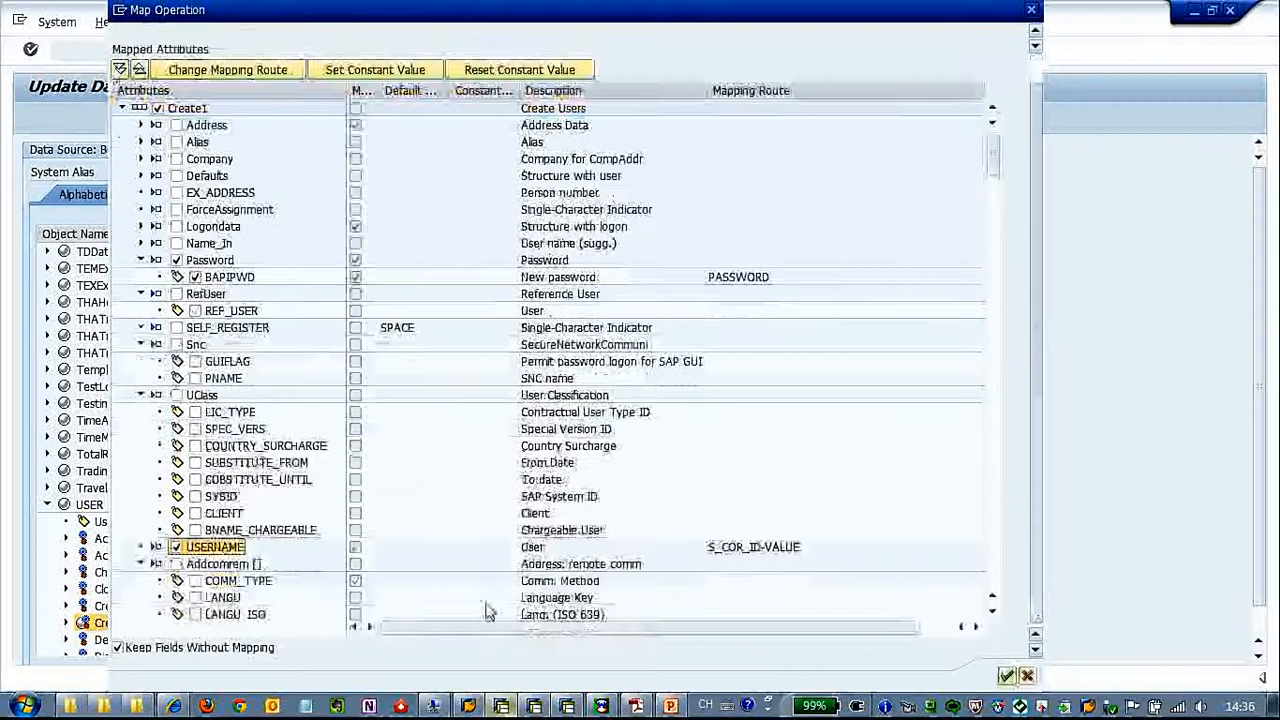
{"action": "left_click", "coordinate": [1006, 676]}
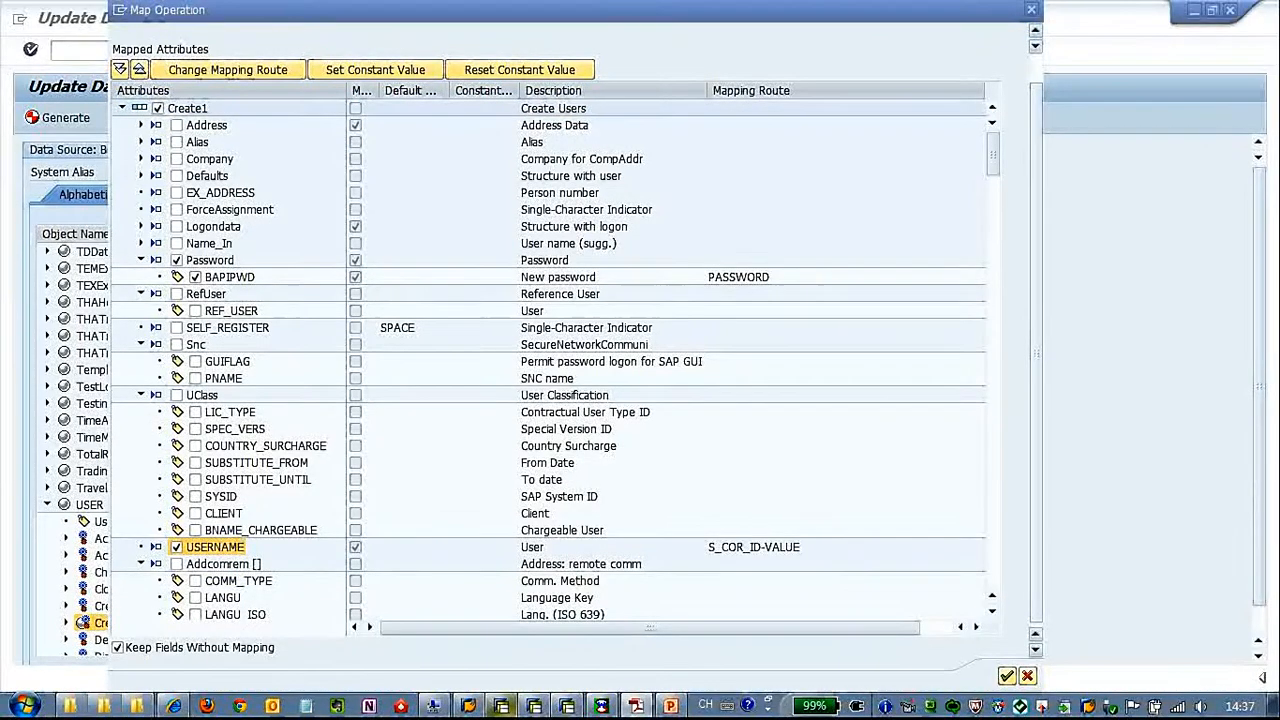
Include the Address structure's TITLE_P field in the create mapping and change its mapping property name to TITLE
{"action": "left_click", "coordinate": [141, 344]}
{"action": "left_click", "coordinate": [141, 361]}
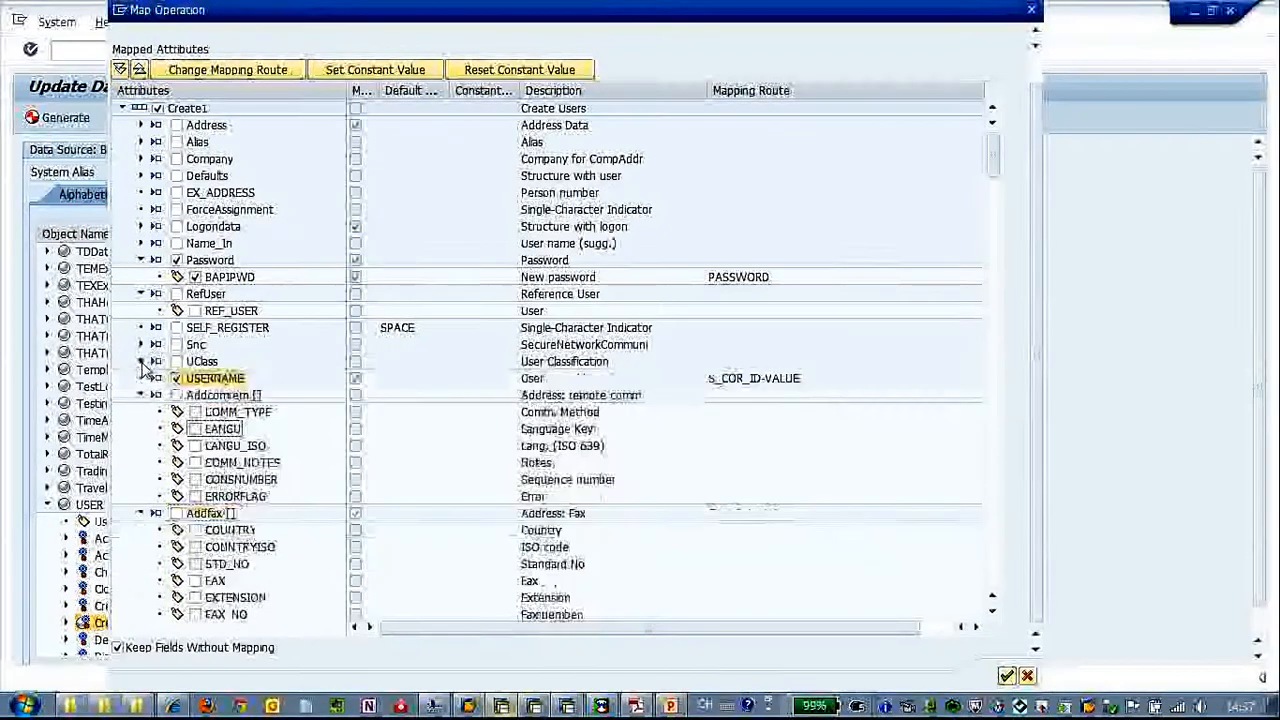
{"action": "left_click", "coordinate": [141, 395]}
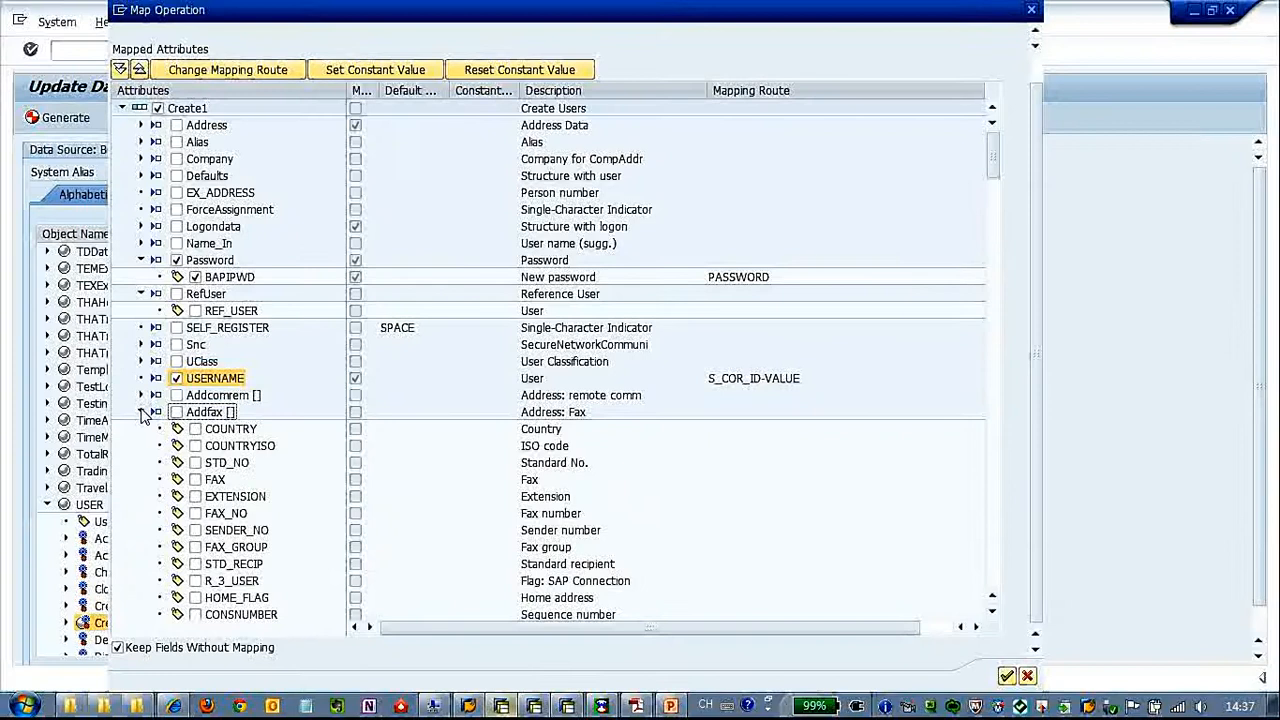
{"action": "left_click", "coordinate": [141, 260]}
{"action": "left_click", "coordinate": [141, 125]}
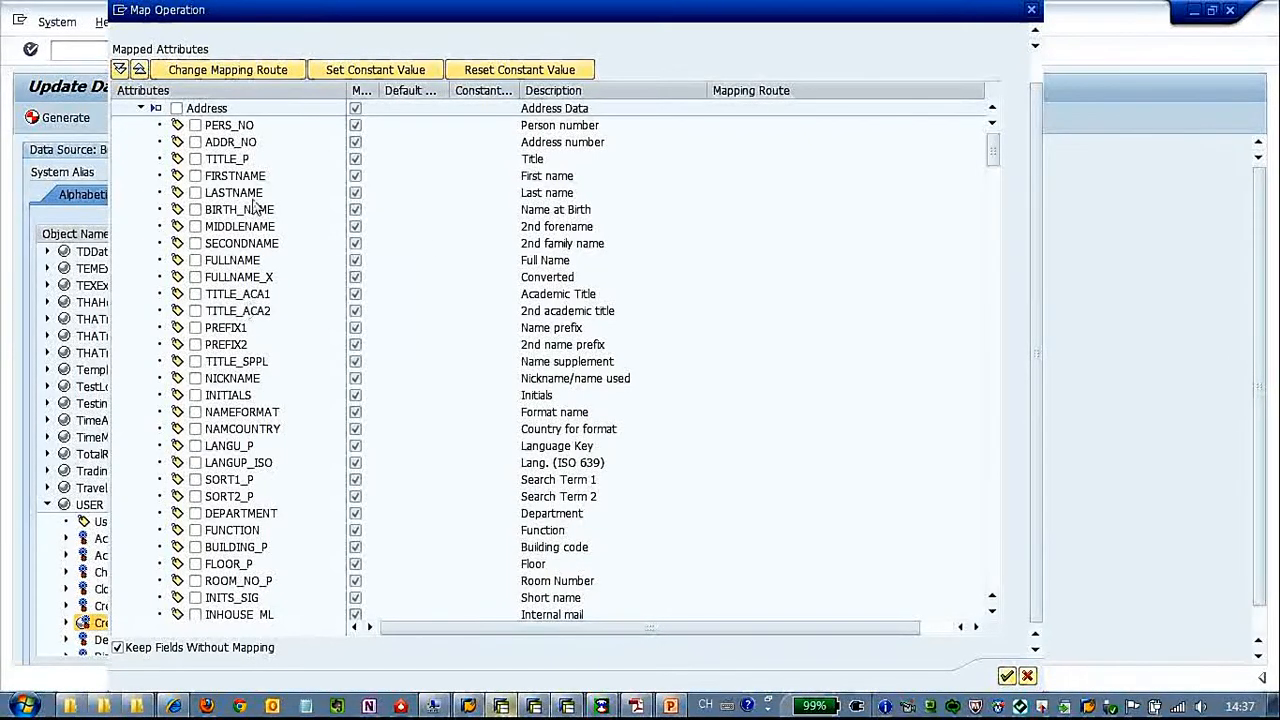
{"action": "left_click", "coordinate": [252, 76]}
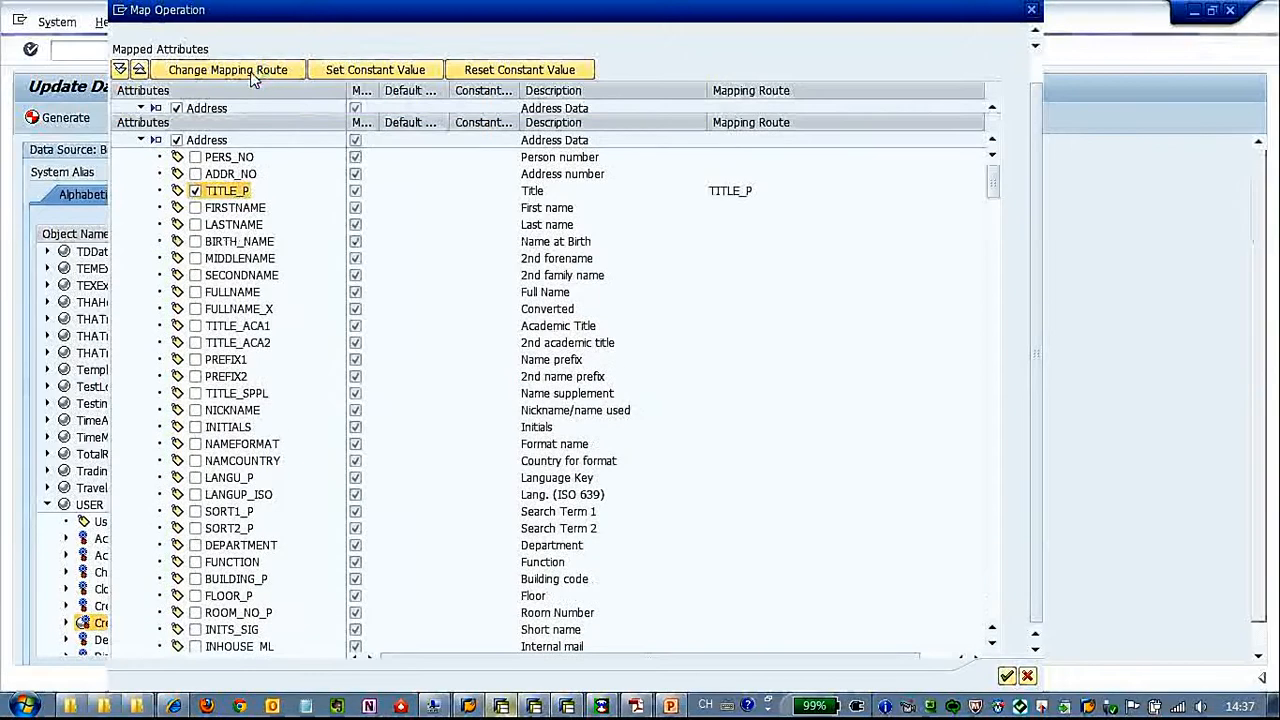
{"action": "left_click", "coordinate": [268, 102]}
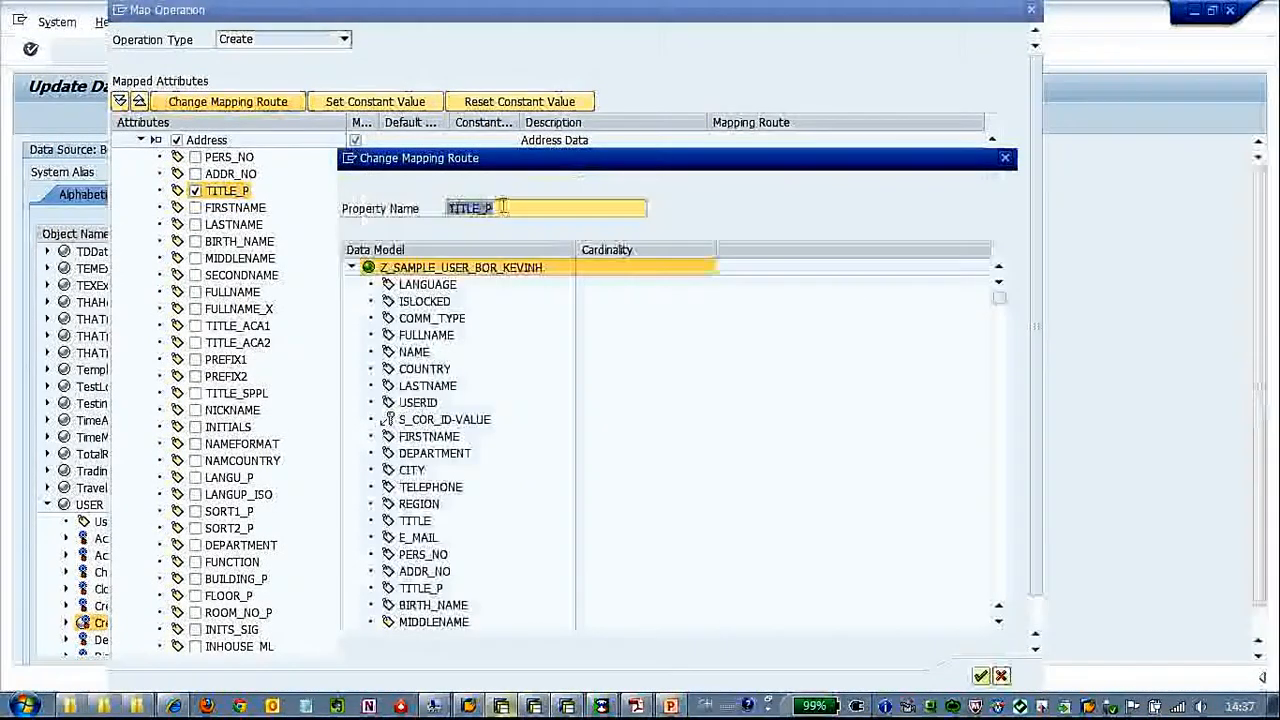
{"action": "type", "text": "TIT"}
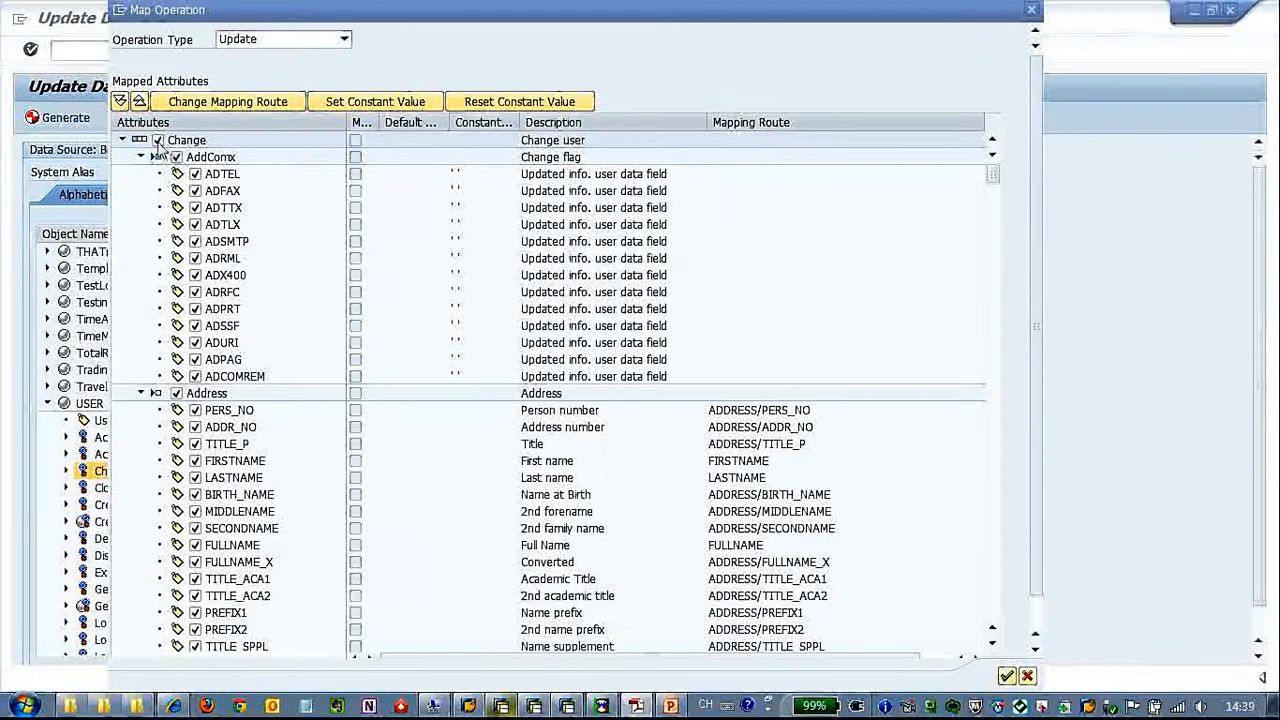
Deselect all attributes of the Change method's Update mapping, then include the address field TITLE_P and map it to TITLE
{"action": "left_click", "coordinate": [157, 140]}
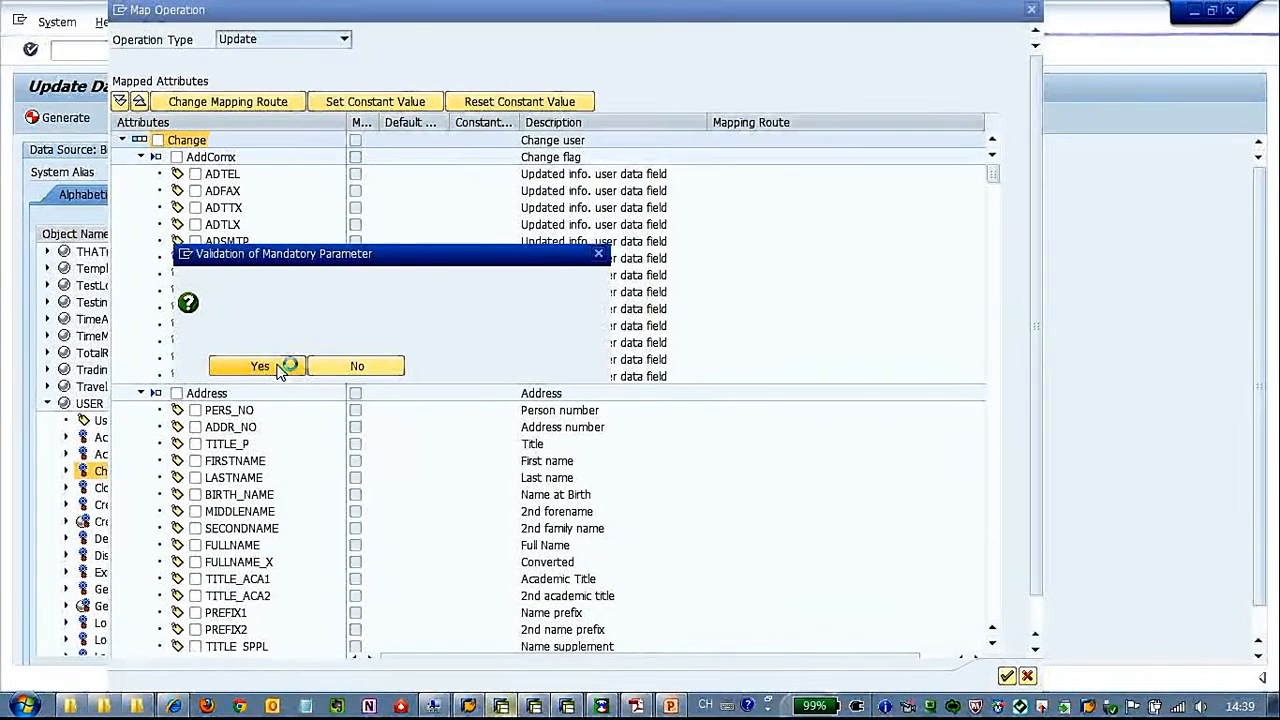
{"action": "left_click", "coordinate": [141, 157]}
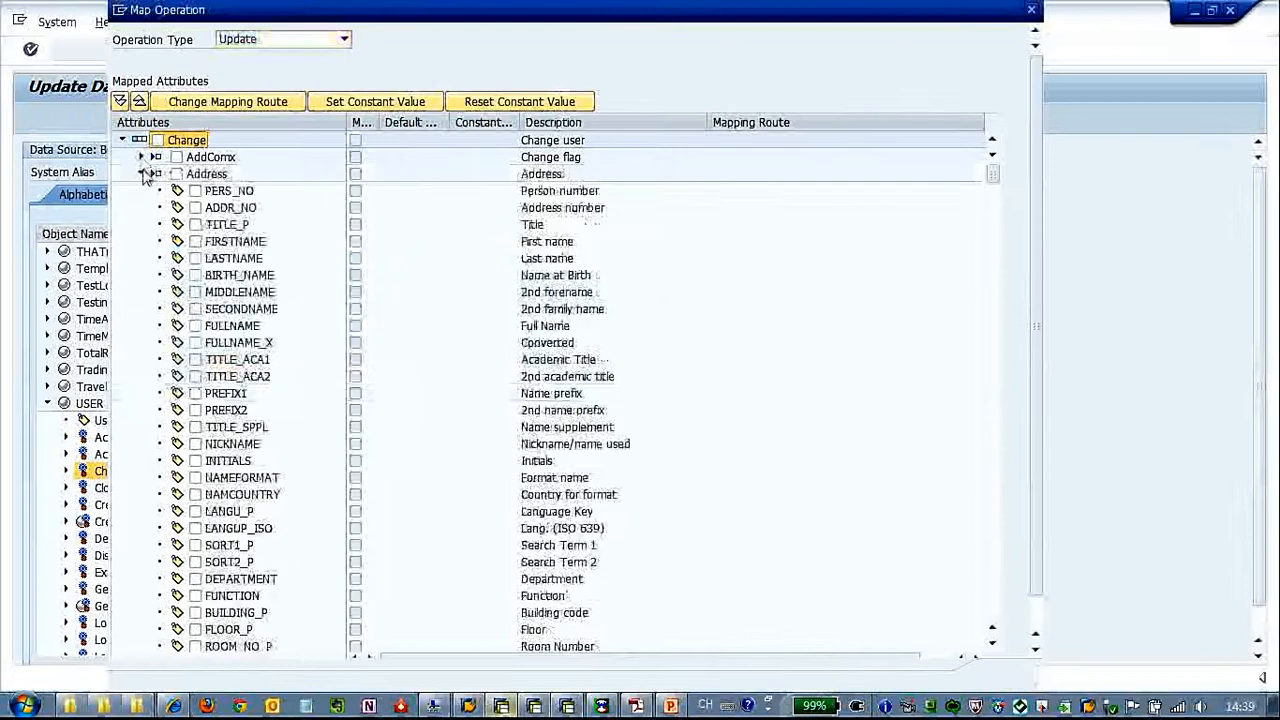
{"action": "left_click", "coordinate": [195, 225]}
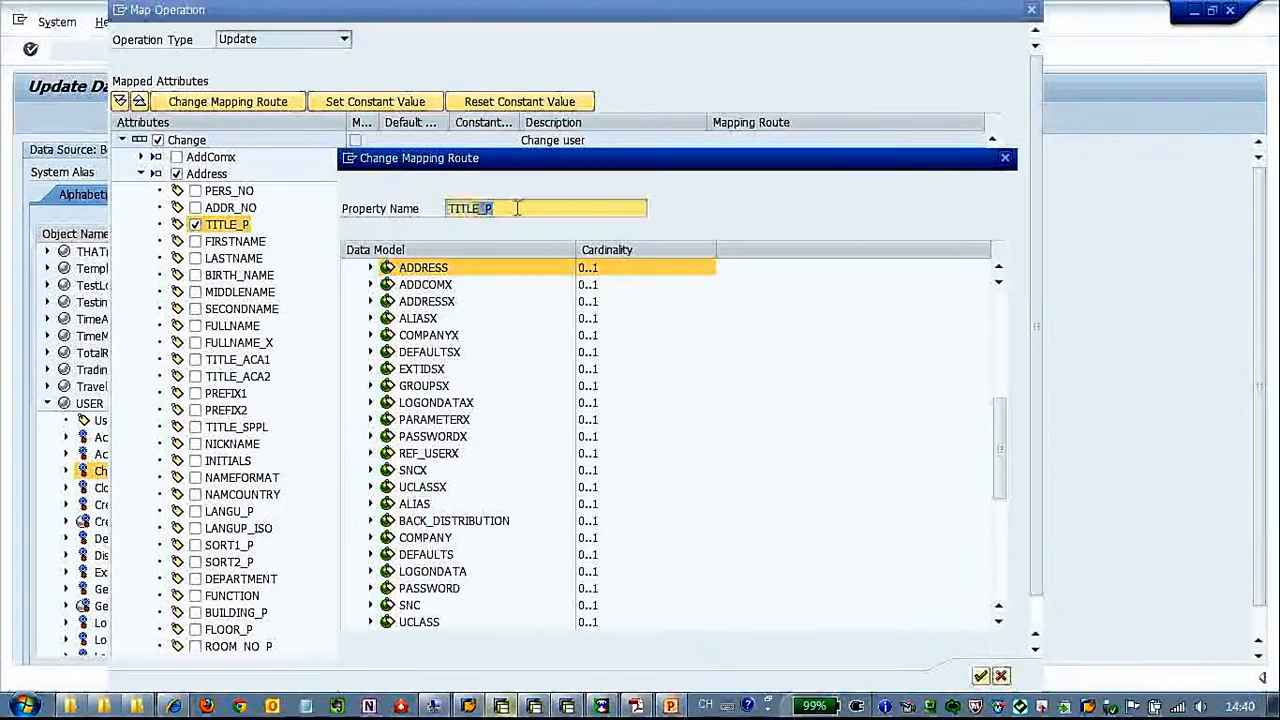
{"action": "key", "text": "Delete"}
{"action": "left_click_drag", "start_coordinate": [1004, 418], "coordinate": [1000, 292]}
{"action": "left_click", "coordinate": [530, 268]}
{"action": "left_click", "coordinate": [981, 676]}
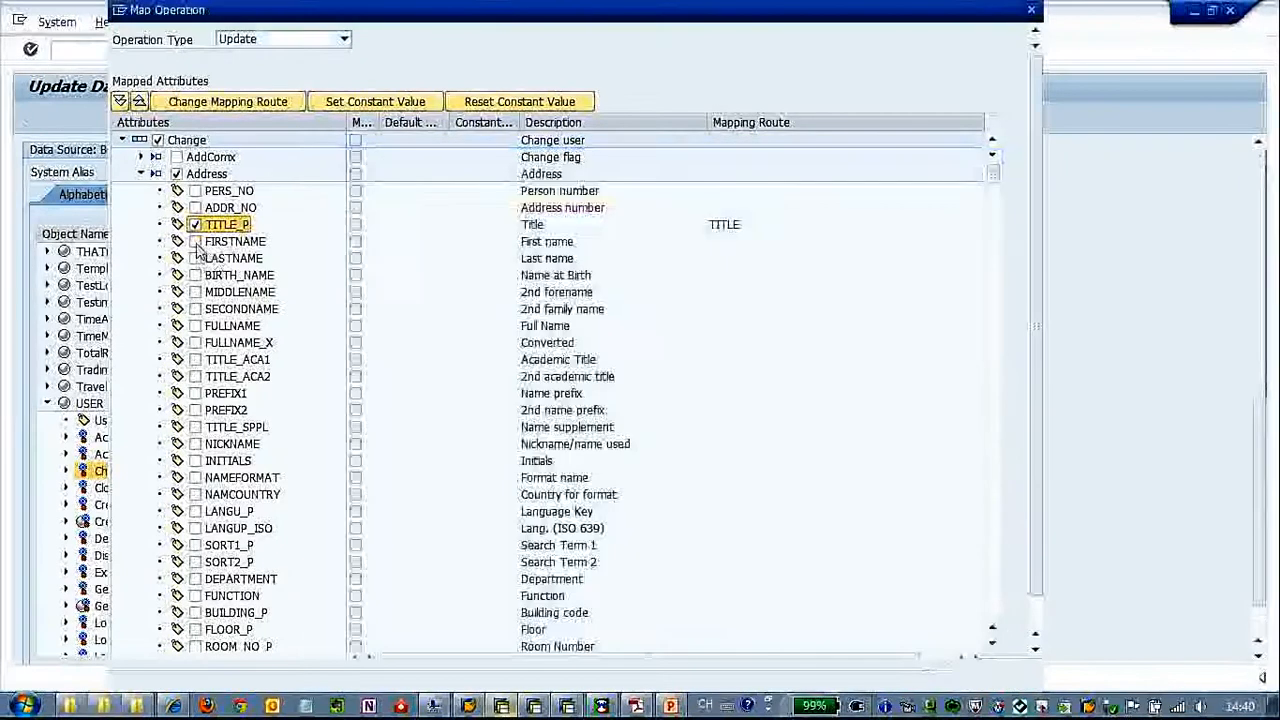
Include the address fields FIRSTNAME and LASTNAME in the update mapping
{"action": "left_click", "coordinate": [195, 242]}
{"action": "left_click", "coordinate": [225, 101]}
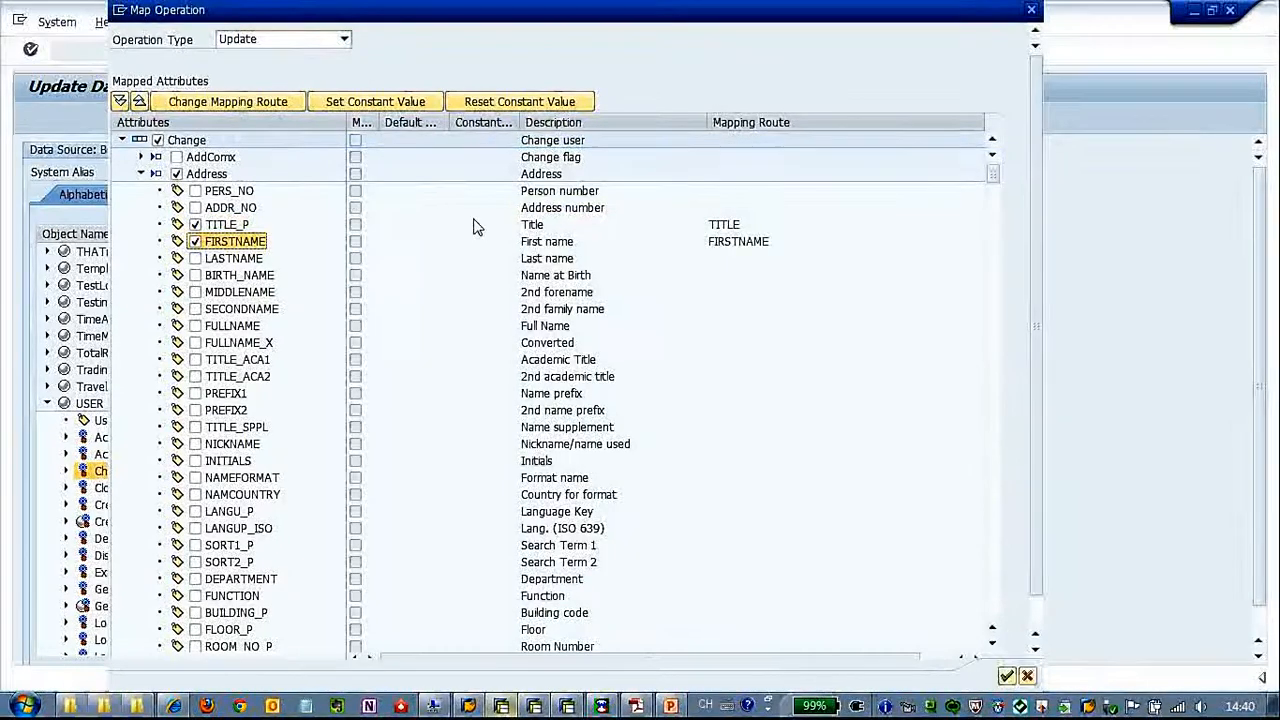
{"action": "left_click", "coordinate": [195, 258]}
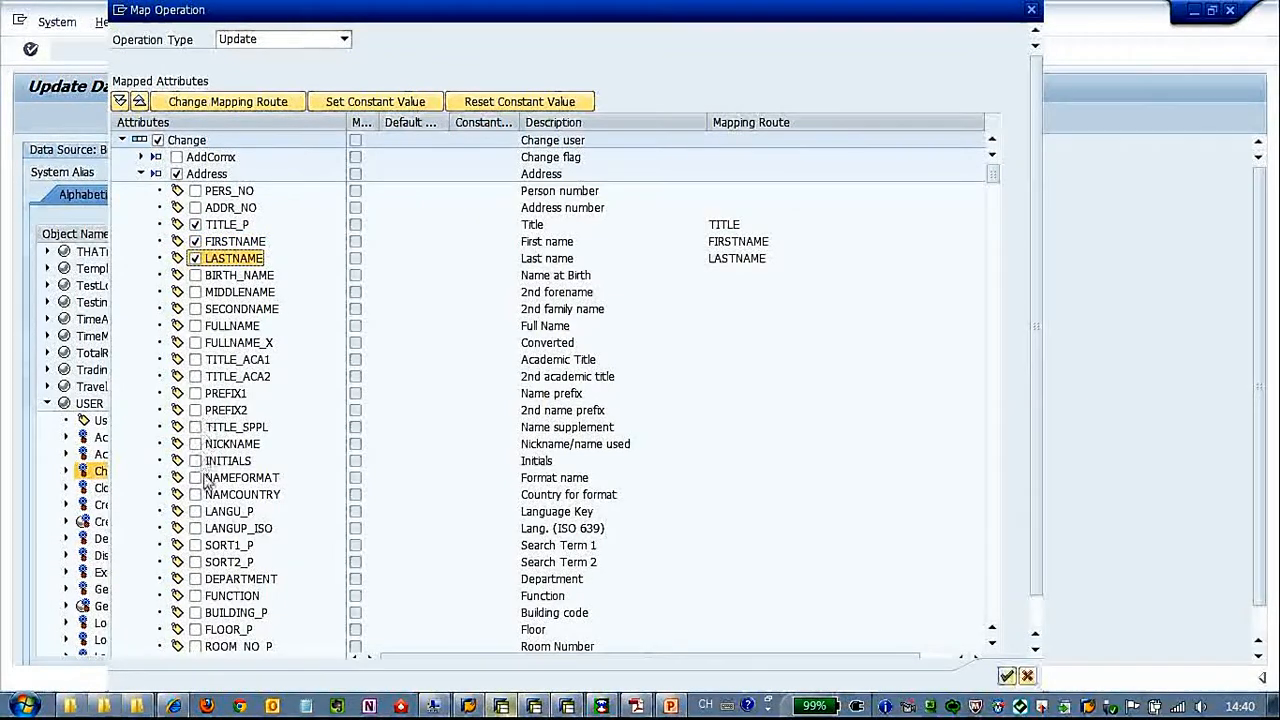
Include the address field LANGU_P in the update mapping and change its mapping property name to LANGUAGE
{"action": "left_click", "coordinate": [195, 511]}
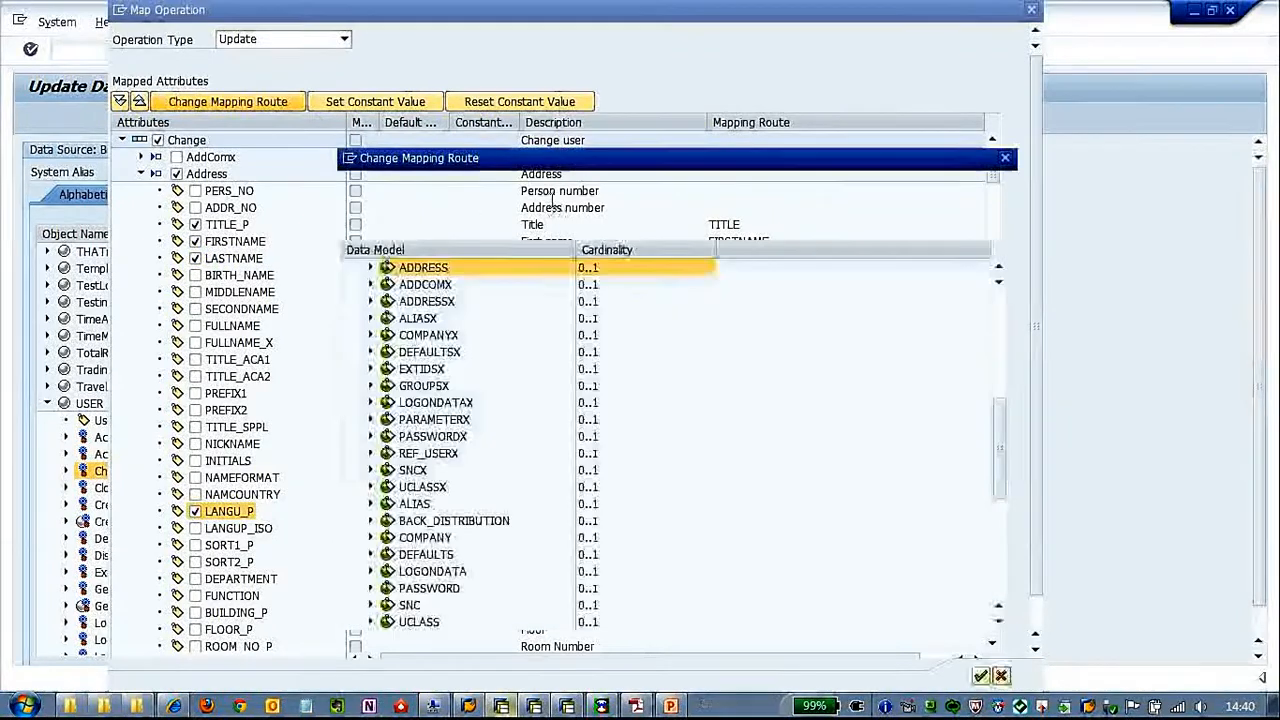
{"action": "left_click_drag", "start_coordinate": [485, 208], "coordinate": [528, 209]}
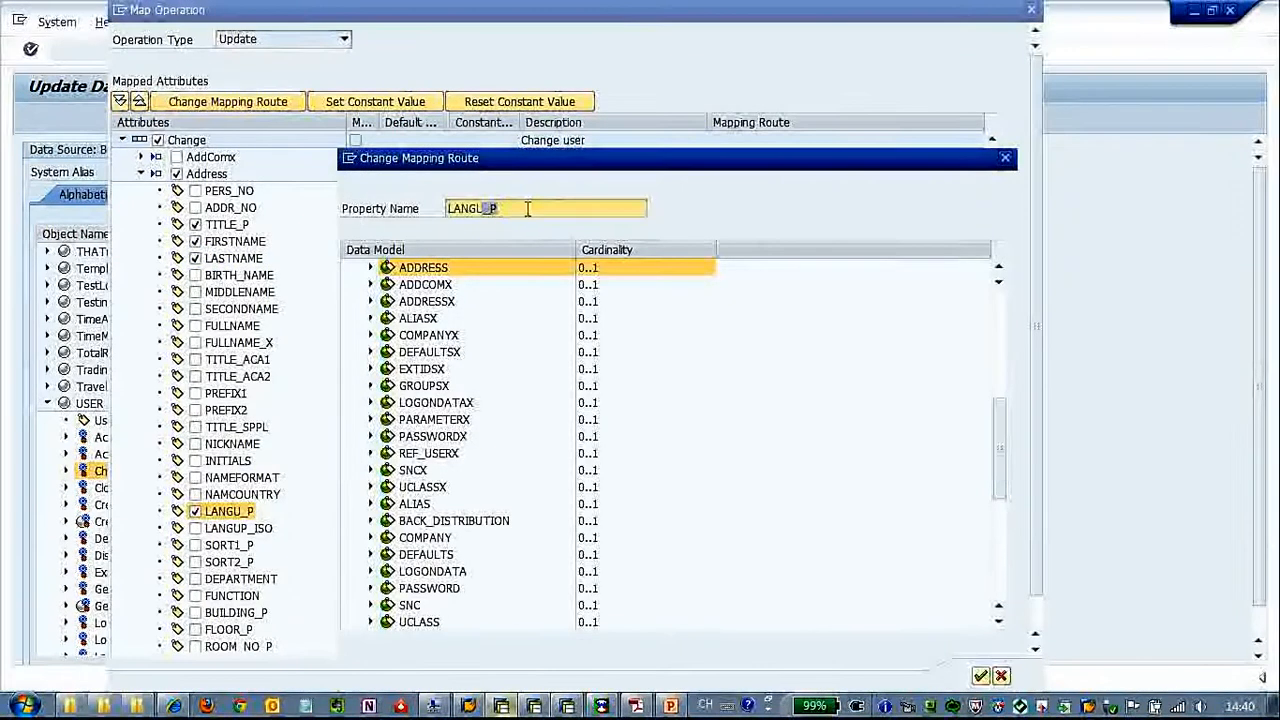
{"action": "type", "text": "AGE"}
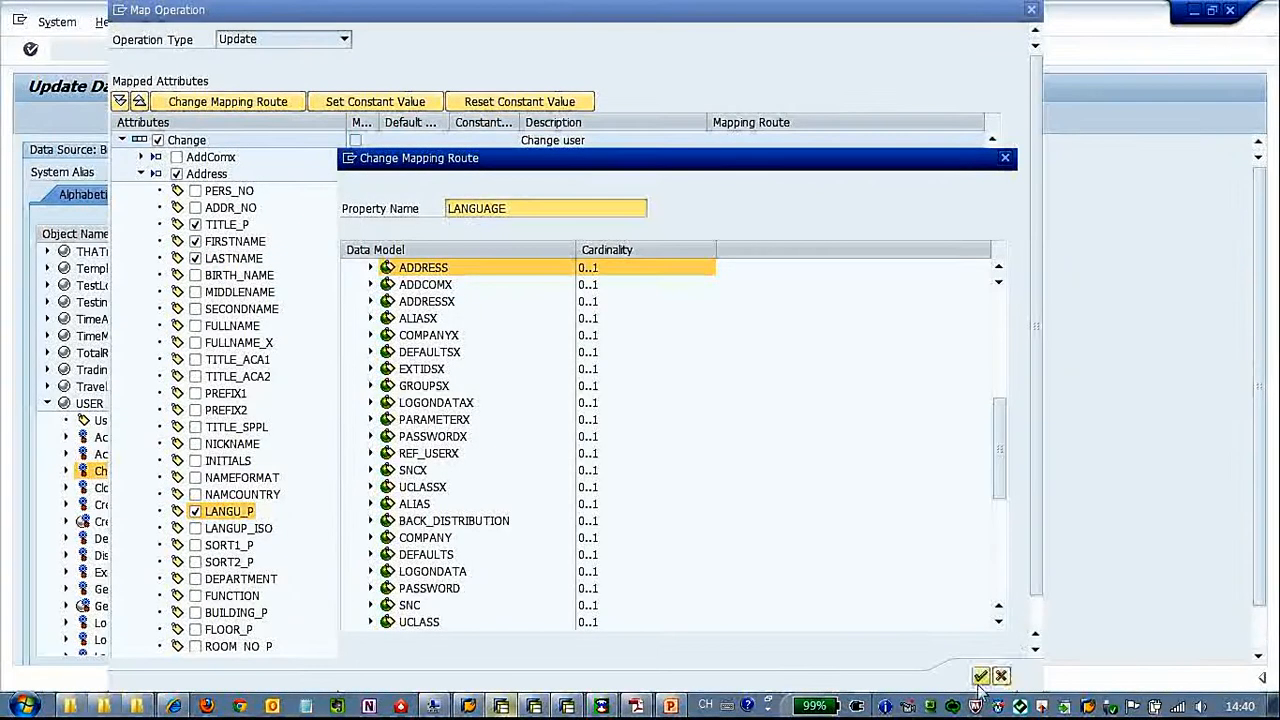
{"action": "left_click", "coordinate": [980, 678]}
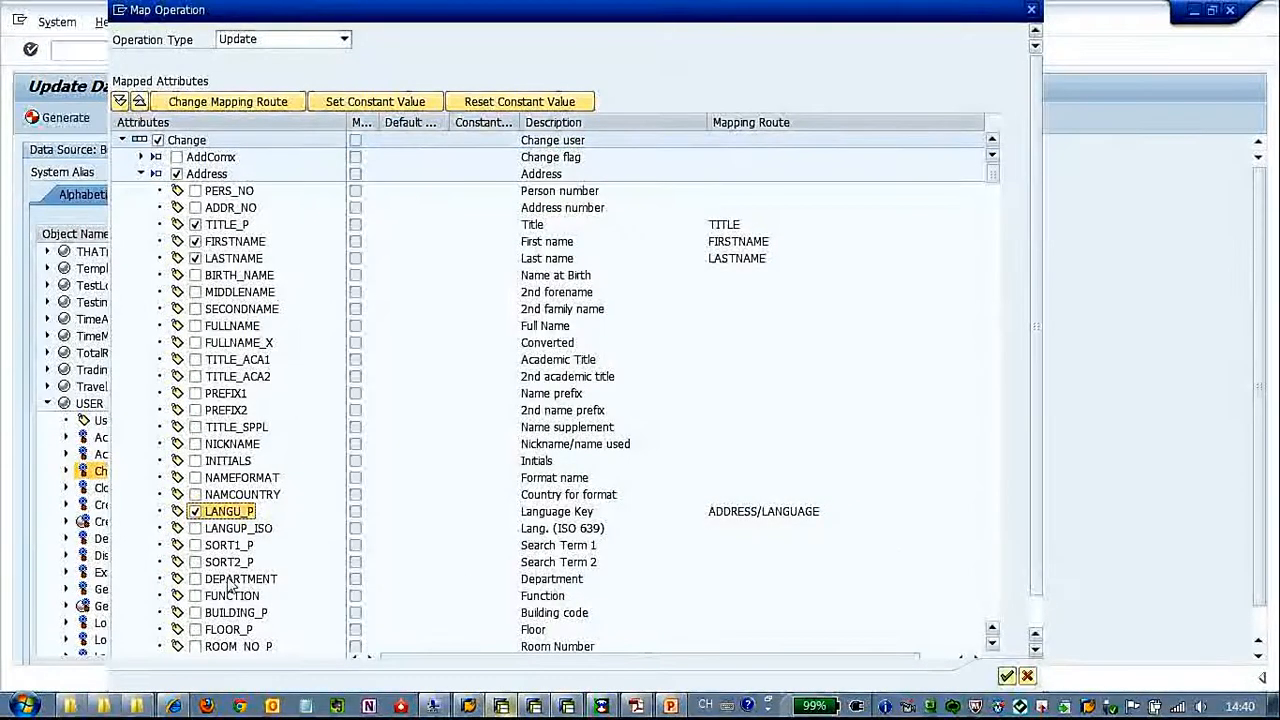
Include the address fields DEPARTMENT and COMM_TYPE in the update mapping
{"action": "left_click", "coordinate": [195, 579]}
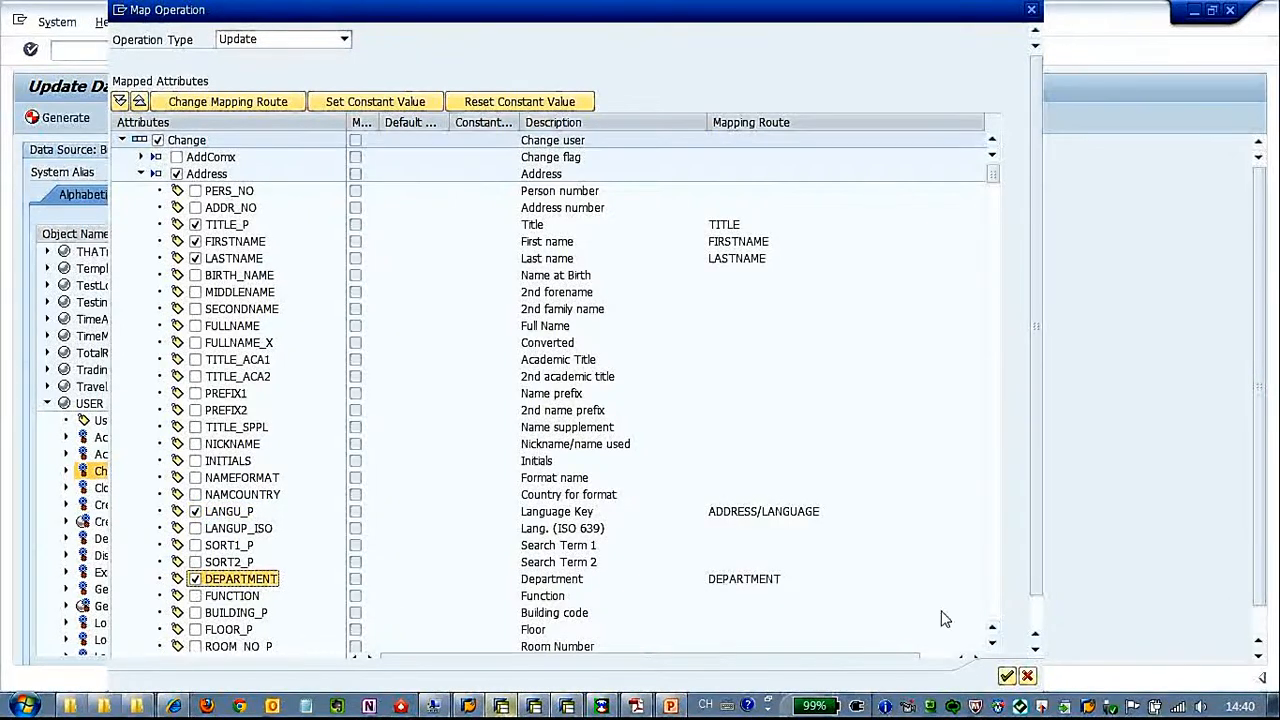
{"action": "left_click", "coordinate": [995, 612]}
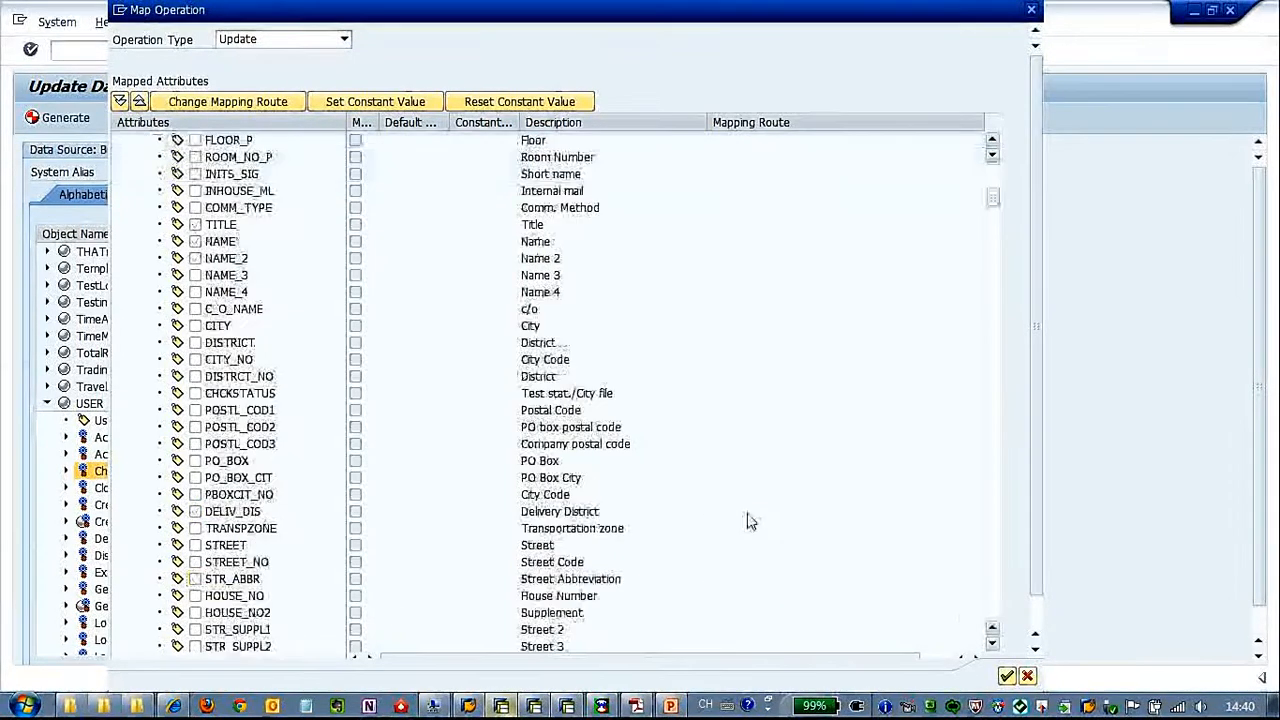
{"action": "left_click", "coordinate": [196, 208]}
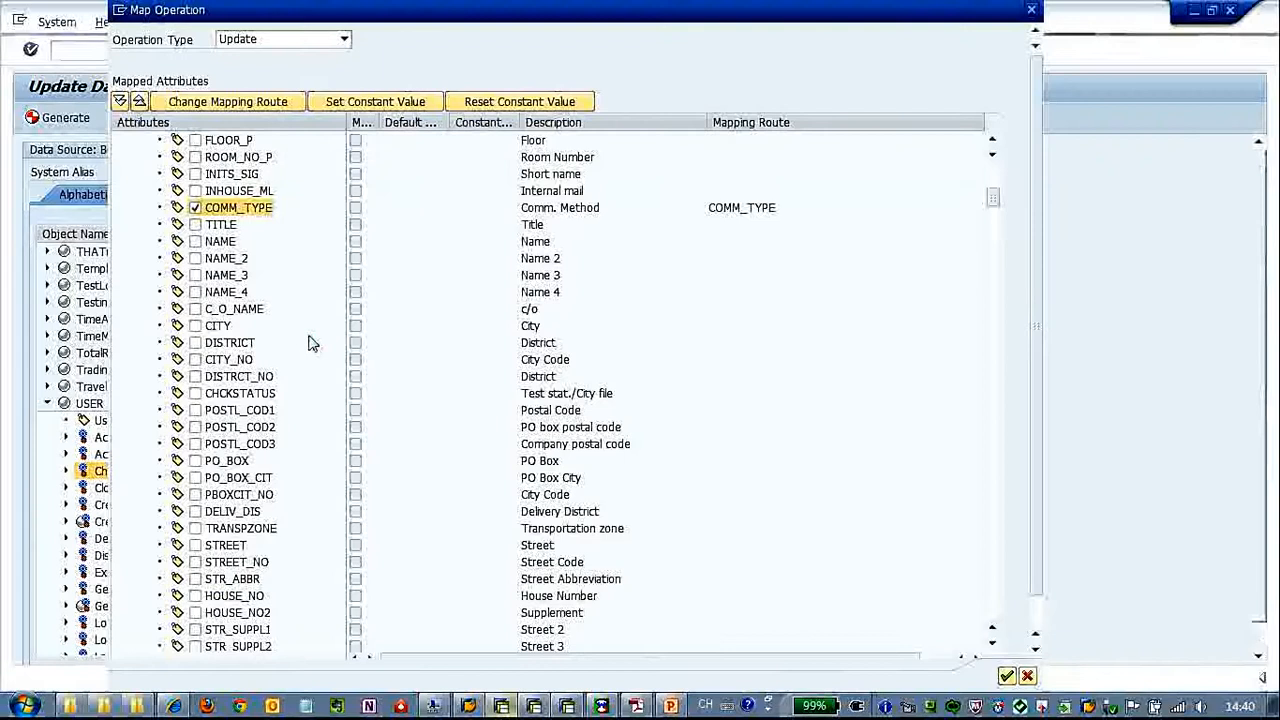
Include the address field TEL1_NUMBR with its property name set to TELEPHONE, and include E_MAIL in the update mapping
{"action": "left_click", "coordinate": [994, 525]}
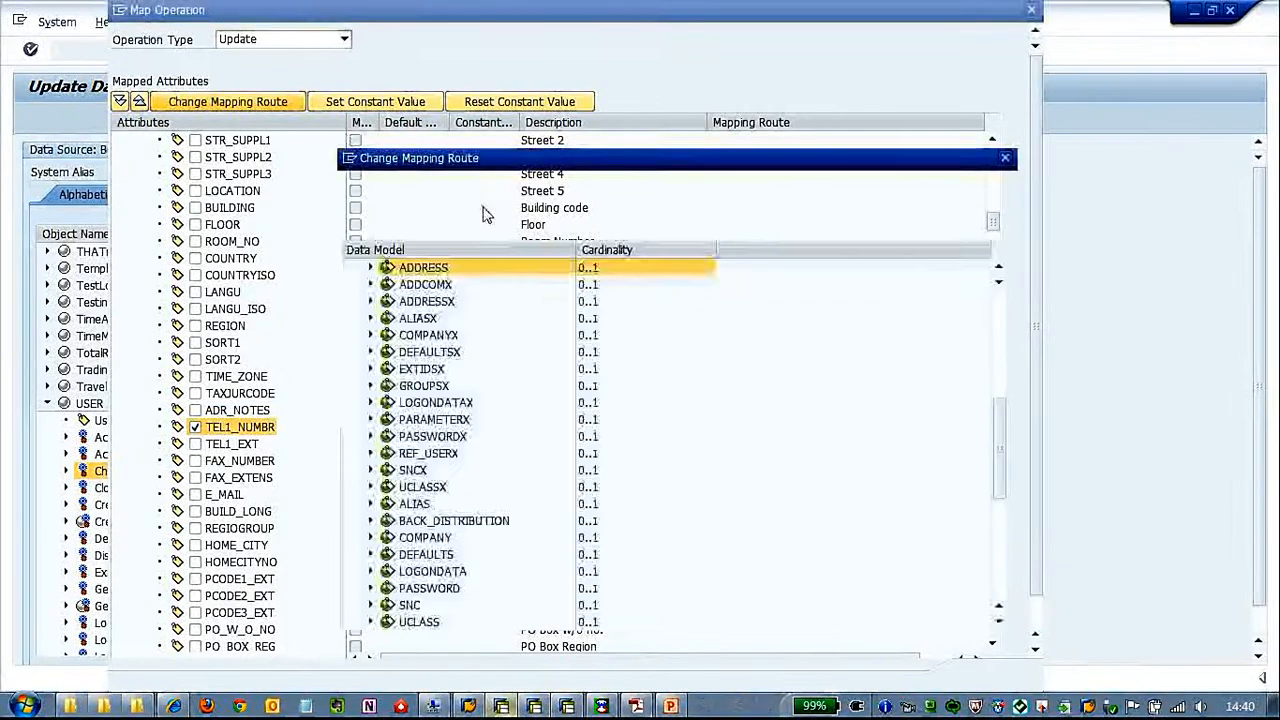
{"action": "double_click", "coordinate": [586, 208]}
{"action": "type", "text": "TELEPHONE"}
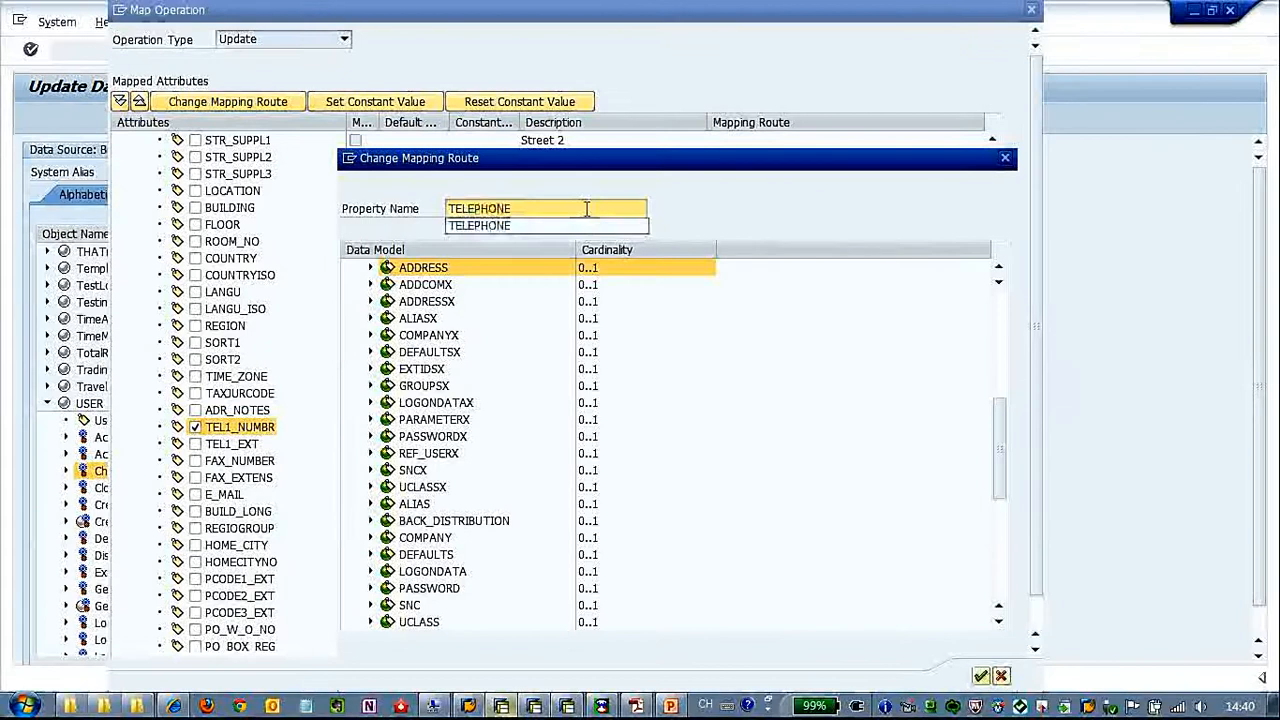
{"action": "left_click", "coordinate": [980, 677]}
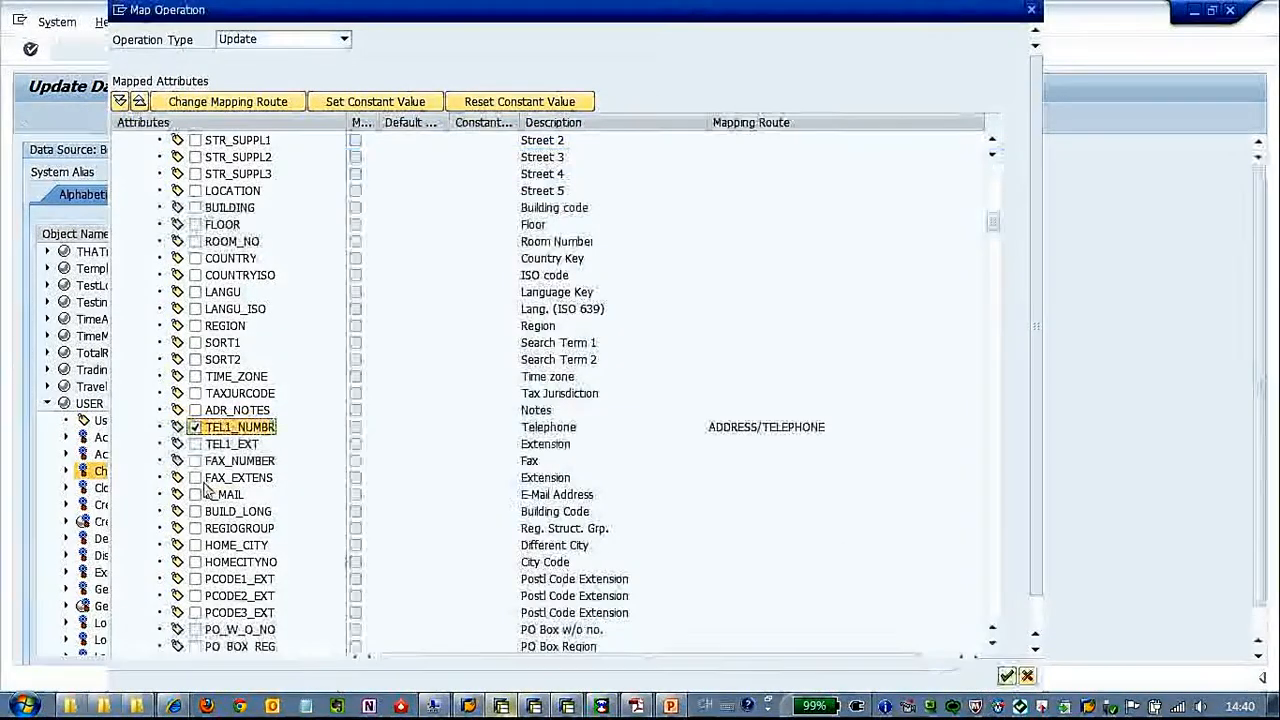
{"action": "left_click", "coordinate": [195, 494]}
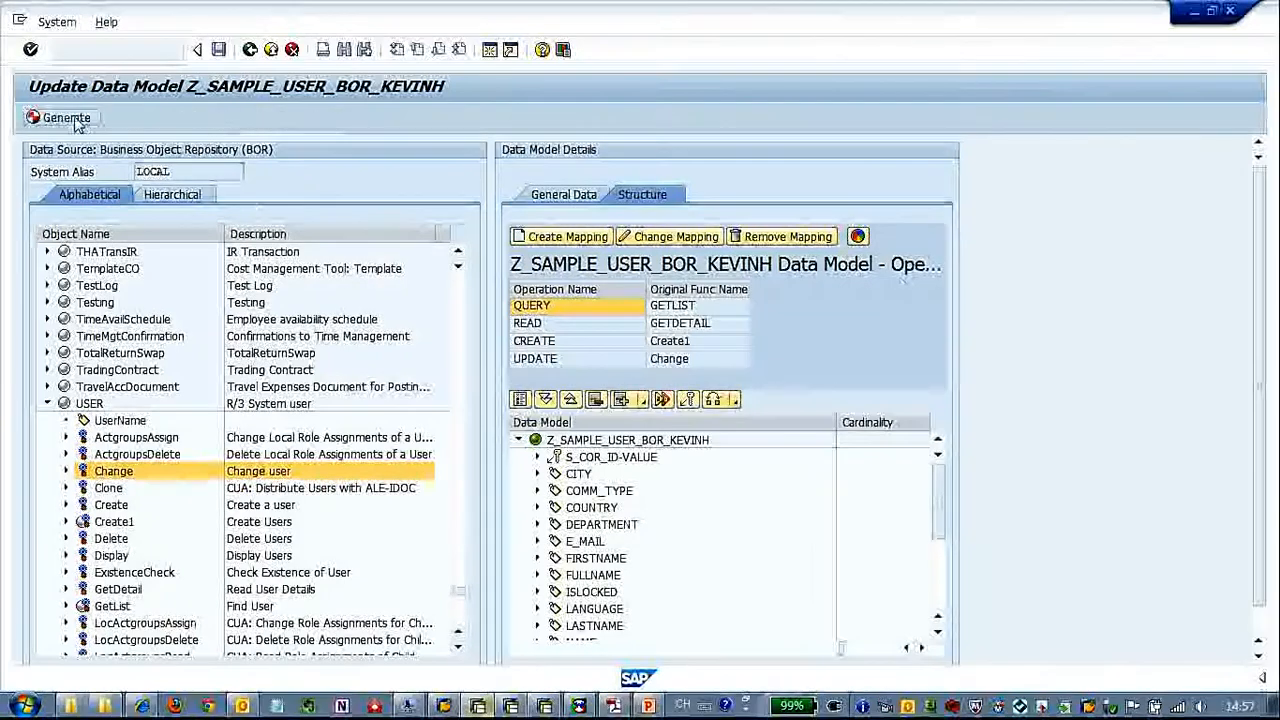
Generate the data model with its new operations and switch it back to change mode
{"action": "left_click", "coordinate": [70, 118]}
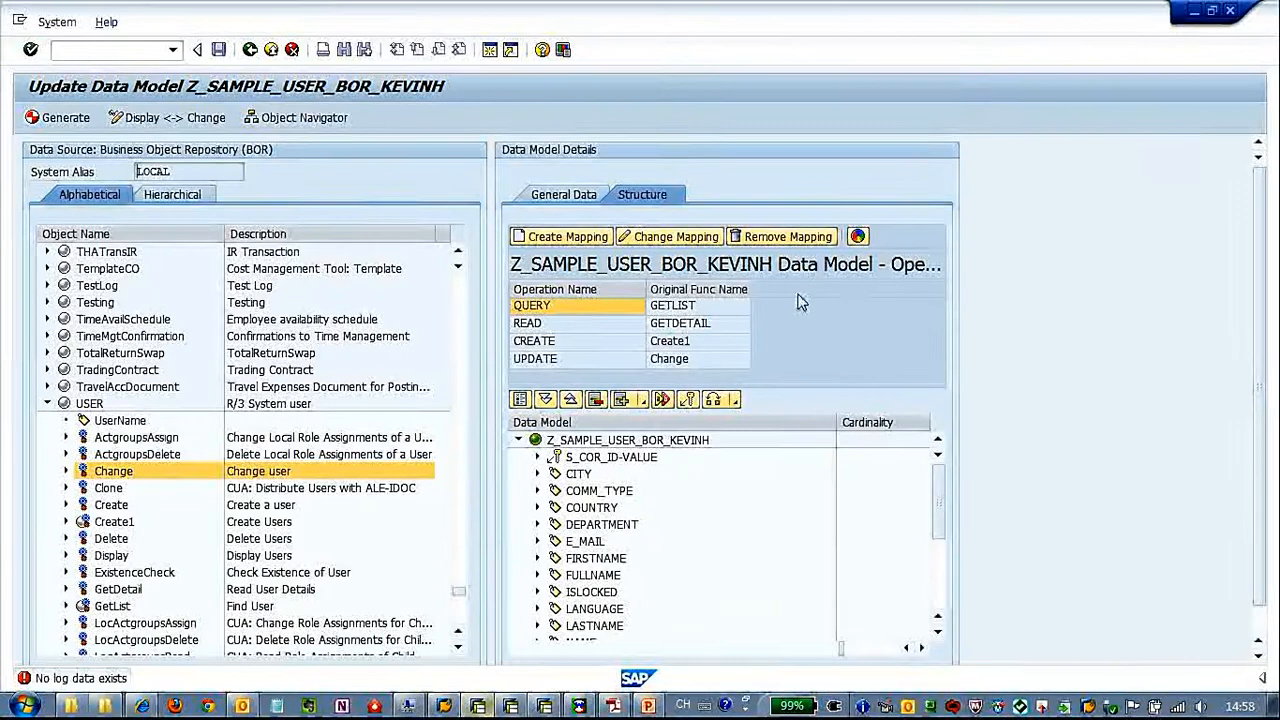
{"action": "left_click", "coordinate": [150, 118]}
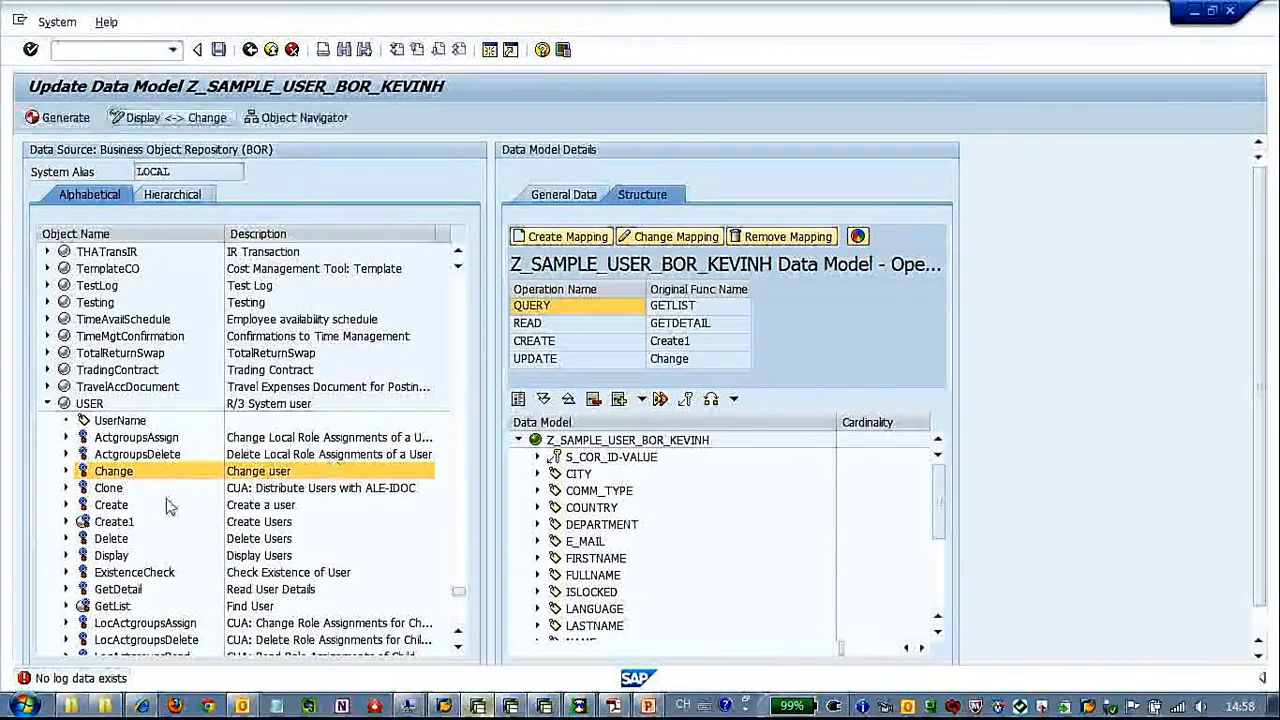
Create a mapping for the USER object's Delete method with the operation type Delete
{"action": "left_click", "coordinate": [121, 542]}
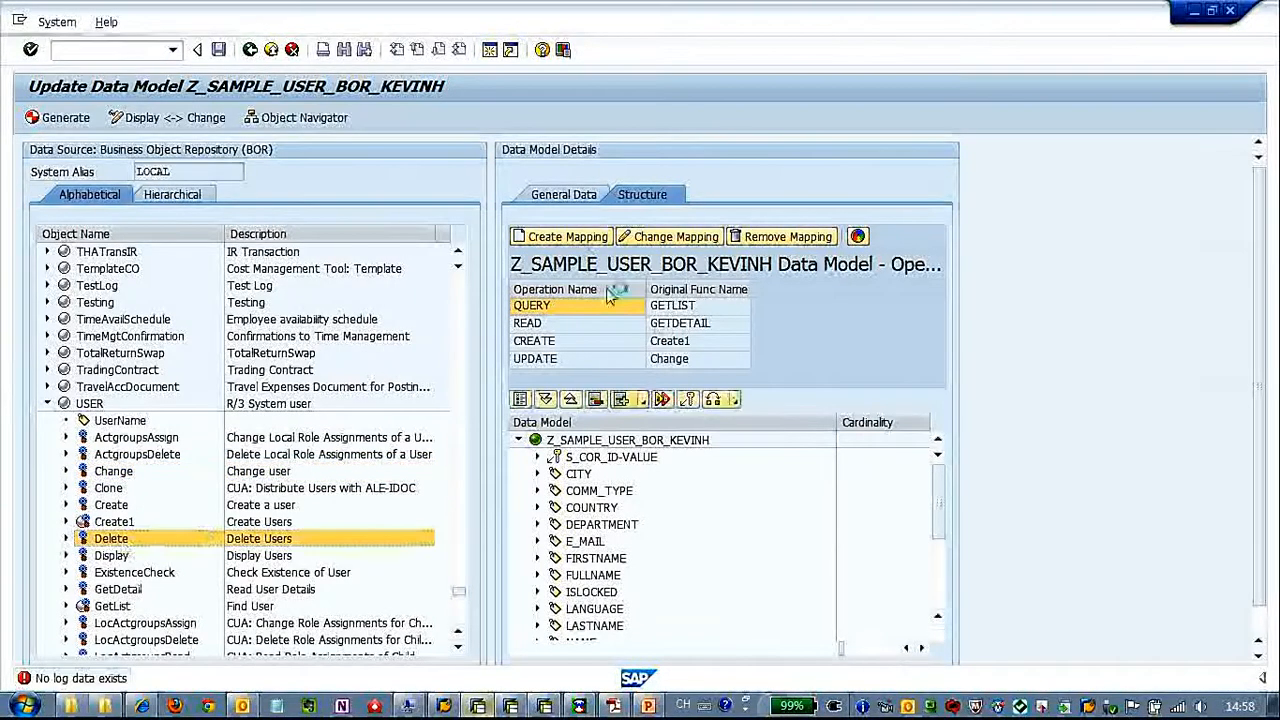
{"action": "left_click", "coordinate": [567, 237]}
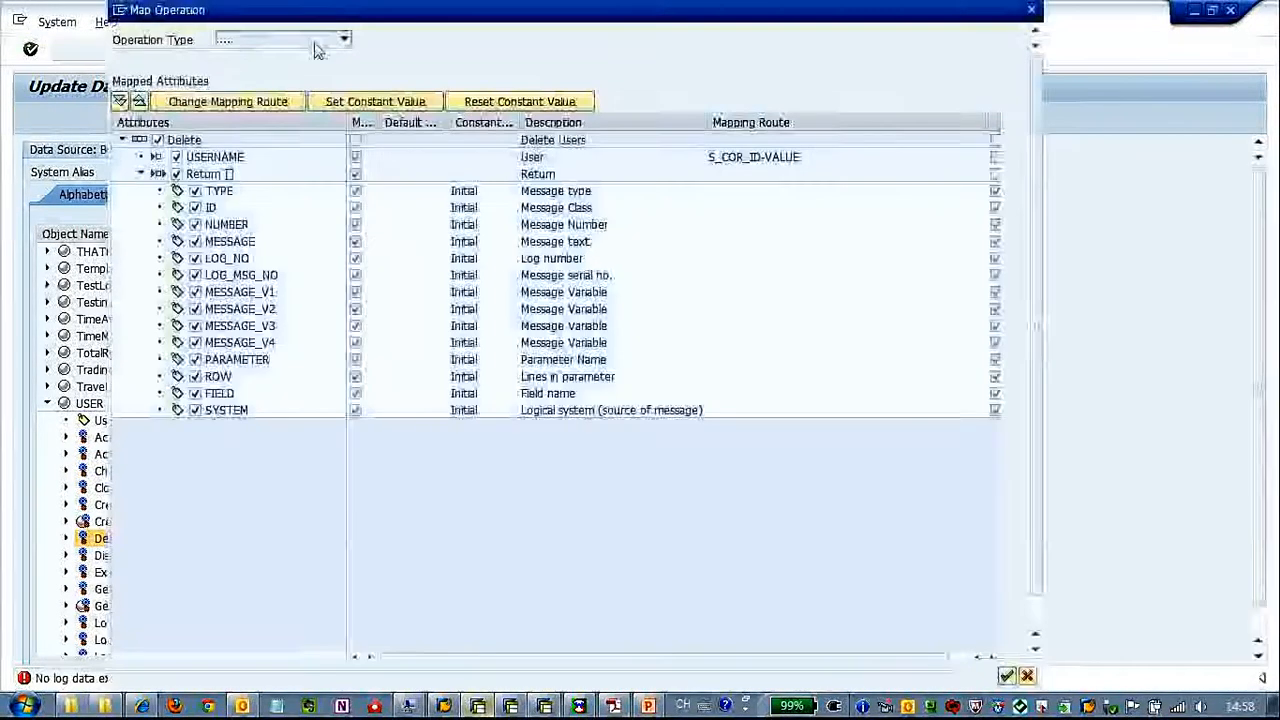
{"action": "left_click", "coordinate": [346, 40]}
{"action": "left_click", "coordinate": [330, 59]}
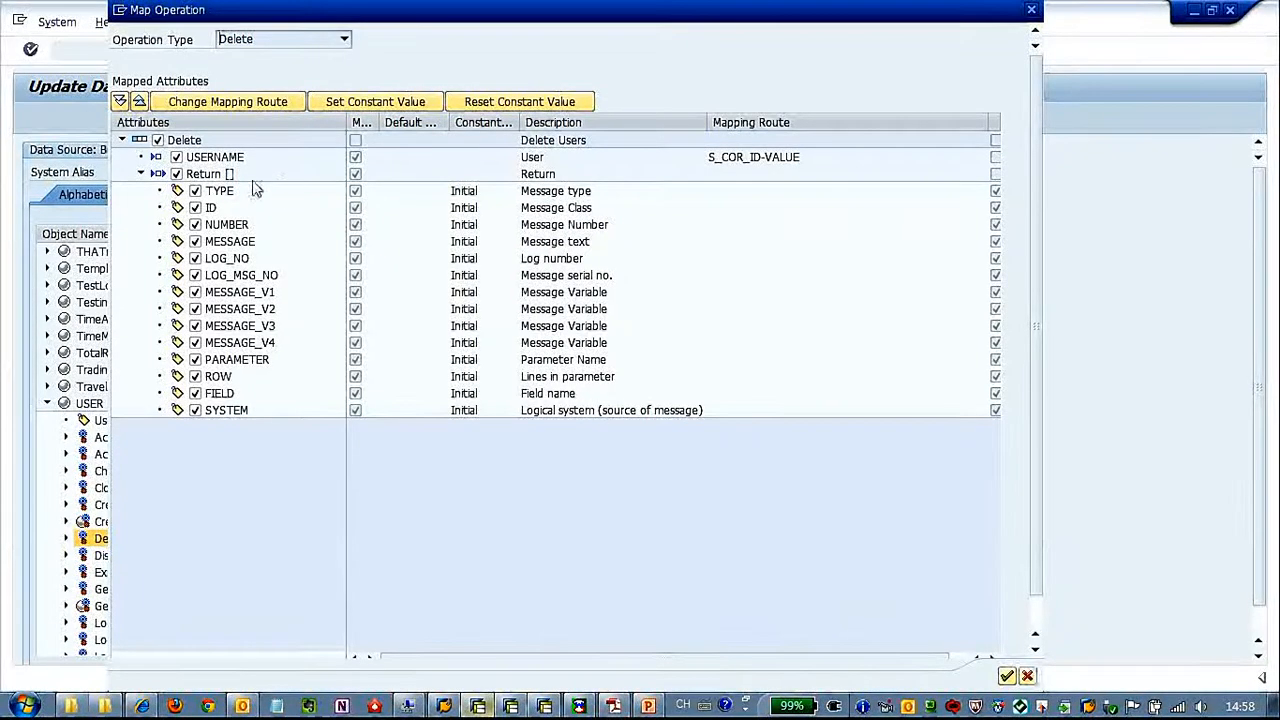
Exclude the Return table with all its fields from the delete mapping and confirm the mapping
{"action": "left_click", "coordinate": [176, 174]}
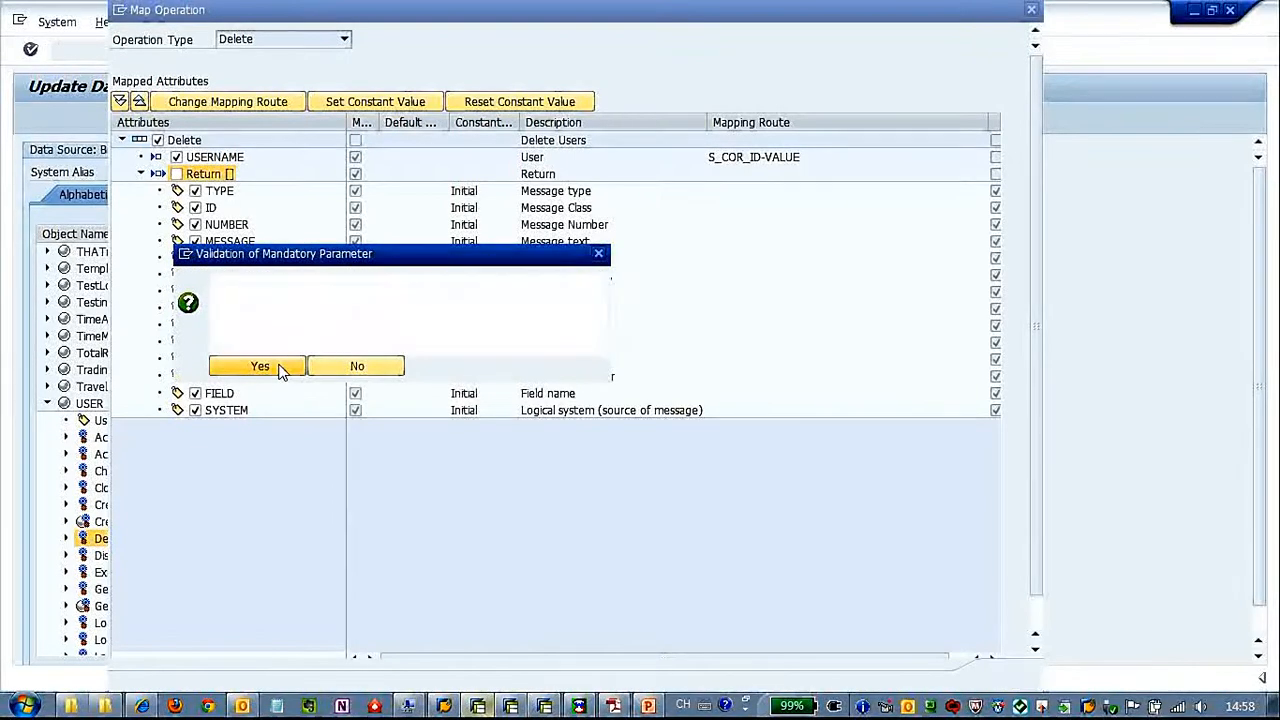
{"action": "left_click", "coordinate": [281, 370]}
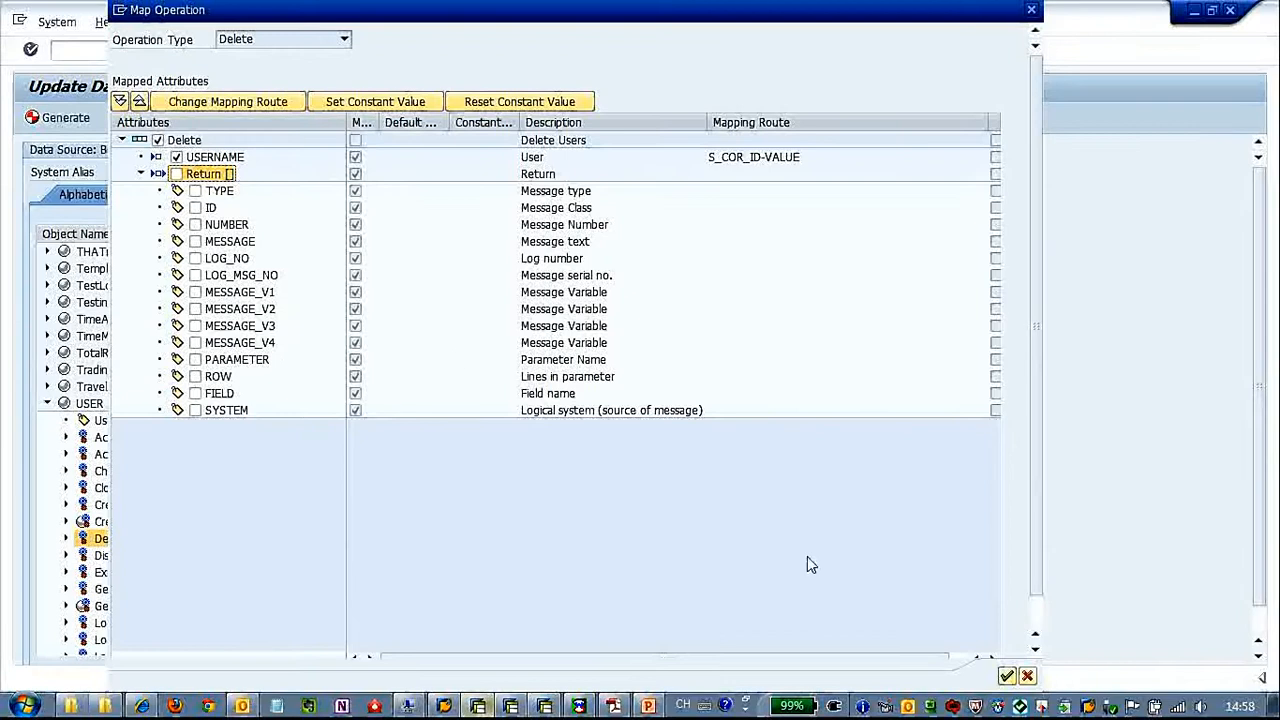
{"action": "left_click", "coordinate": [1006, 677]}
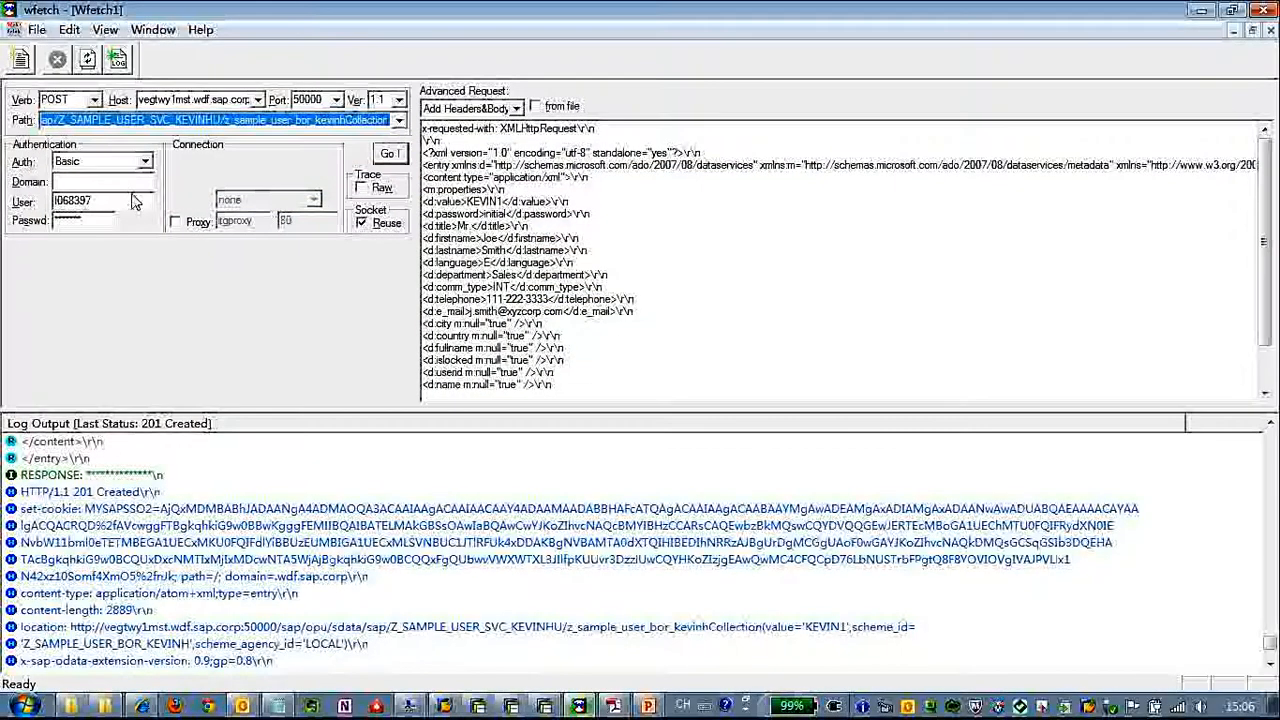
In wfetch, change the numeric suffix of the user ID in the POST request body's value element to 222
{"action": "left_click_drag", "start_coordinate": [335, 120], "coordinate": [440, 125]}
{"action": "left_click", "coordinate": [581, 249]}
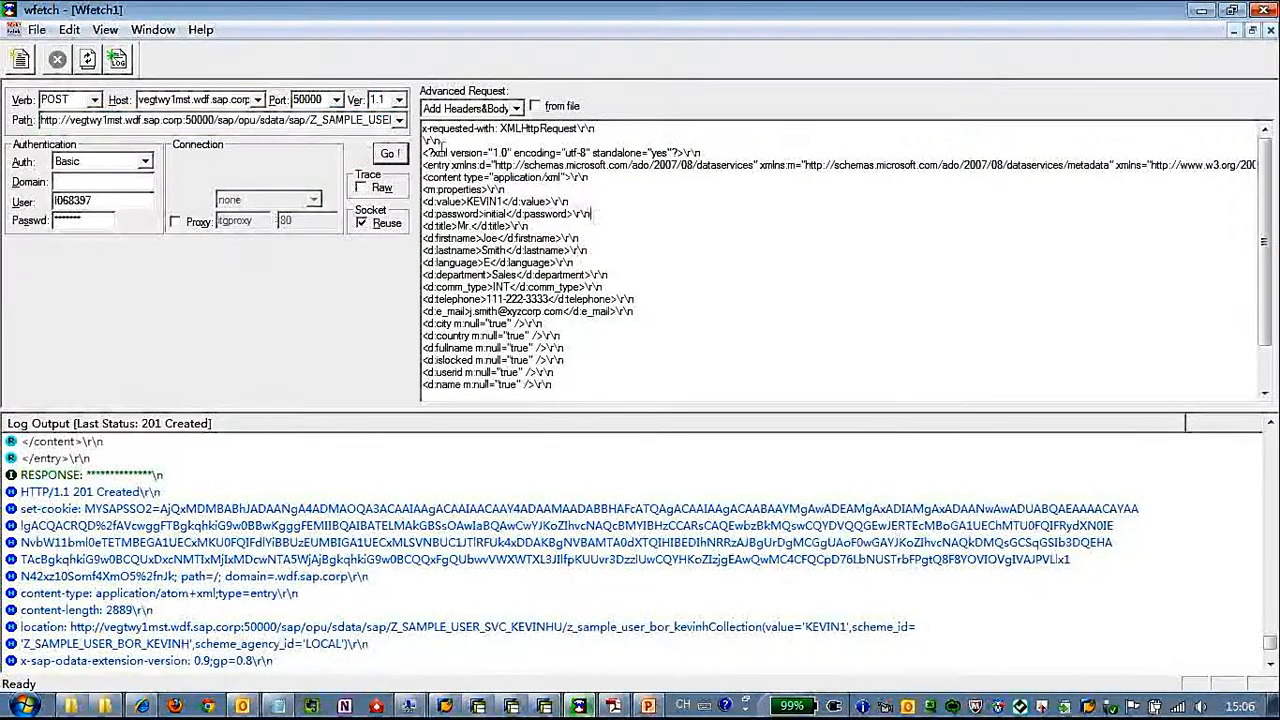
{"action": "left_click_drag", "start_coordinate": [424, 128], "coordinate": [586, 371]}
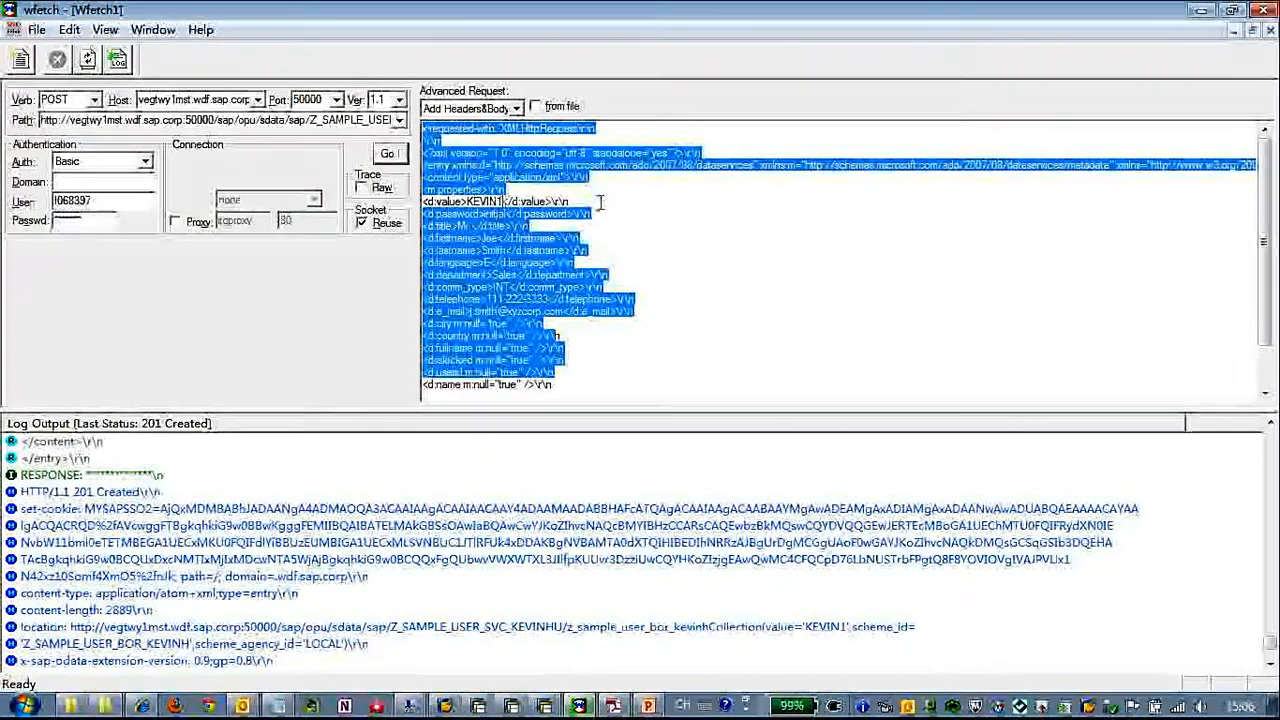
{"action": "key", "text": "BackSpace"}
{"action": "type", "text": "222"}
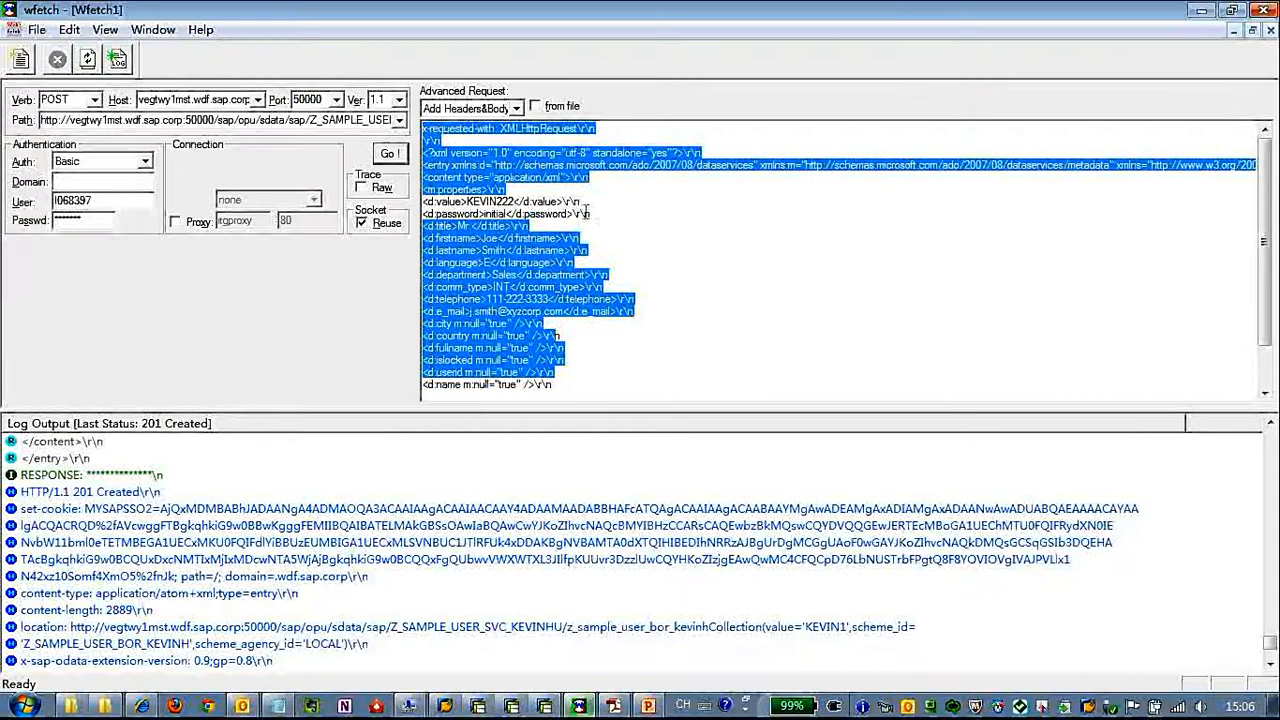
Send the POST request that creates the user and examine its response in the log output
{"action": "left_click", "coordinate": [585, 385]}
{"action": "scroll", "coordinate": [594, 370], "scroll_direction": "down", "scroll_amount": 2}
{"action": "scroll", "coordinate": [594, 370], "scroll_direction": "up", "scroll_amount": 2}
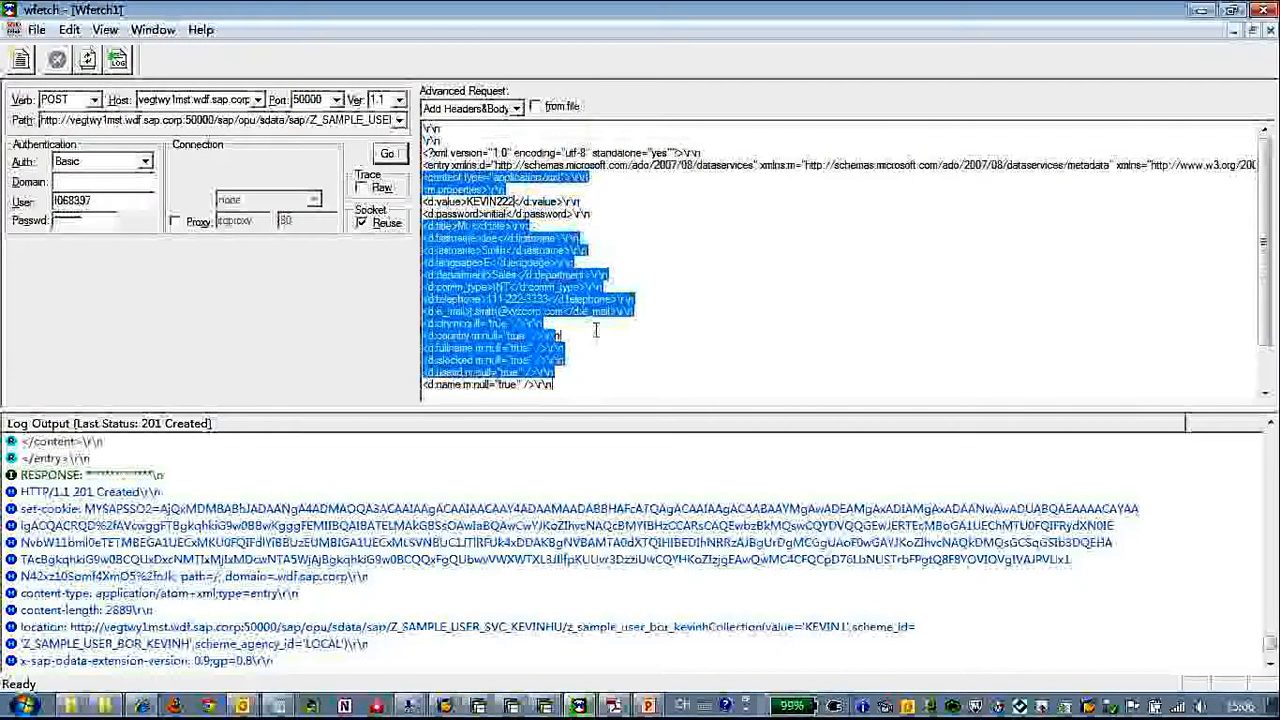
{"action": "left_click", "coordinate": [387, 155]}
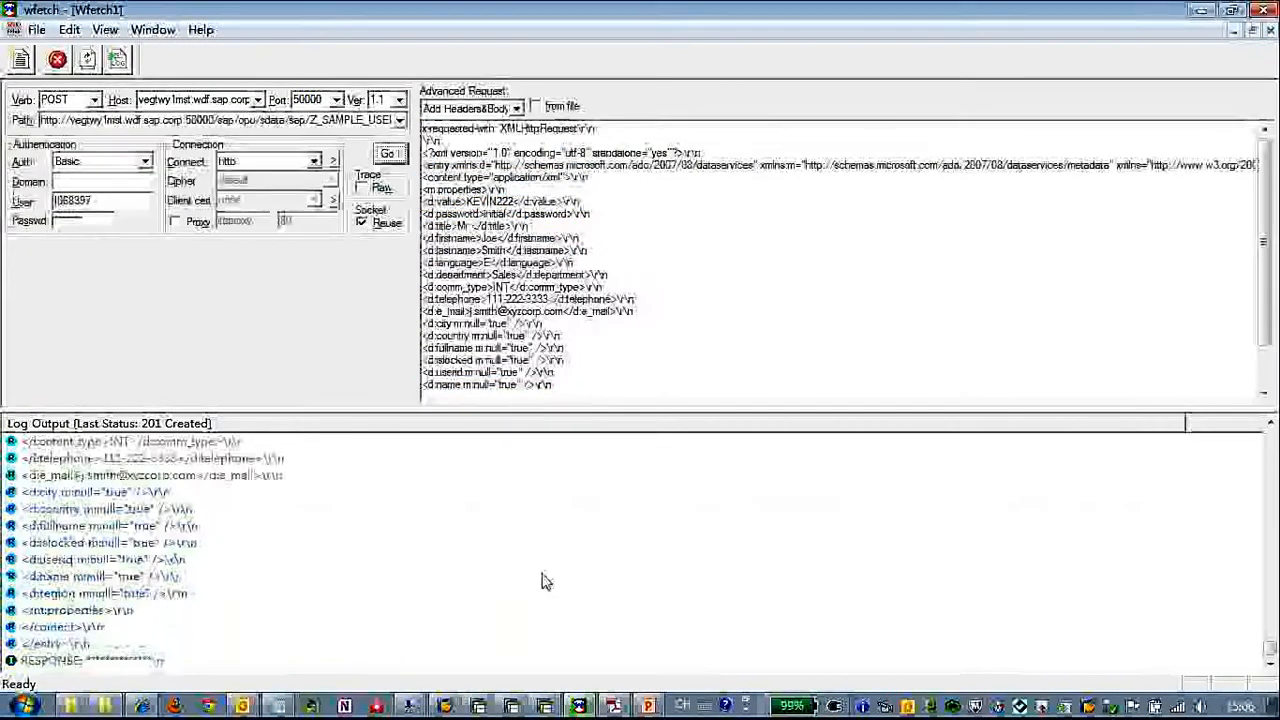
{"action": "scroll", "coordinate": [540, 570], "scroll_direction": "up", "scroll_amount": 4}
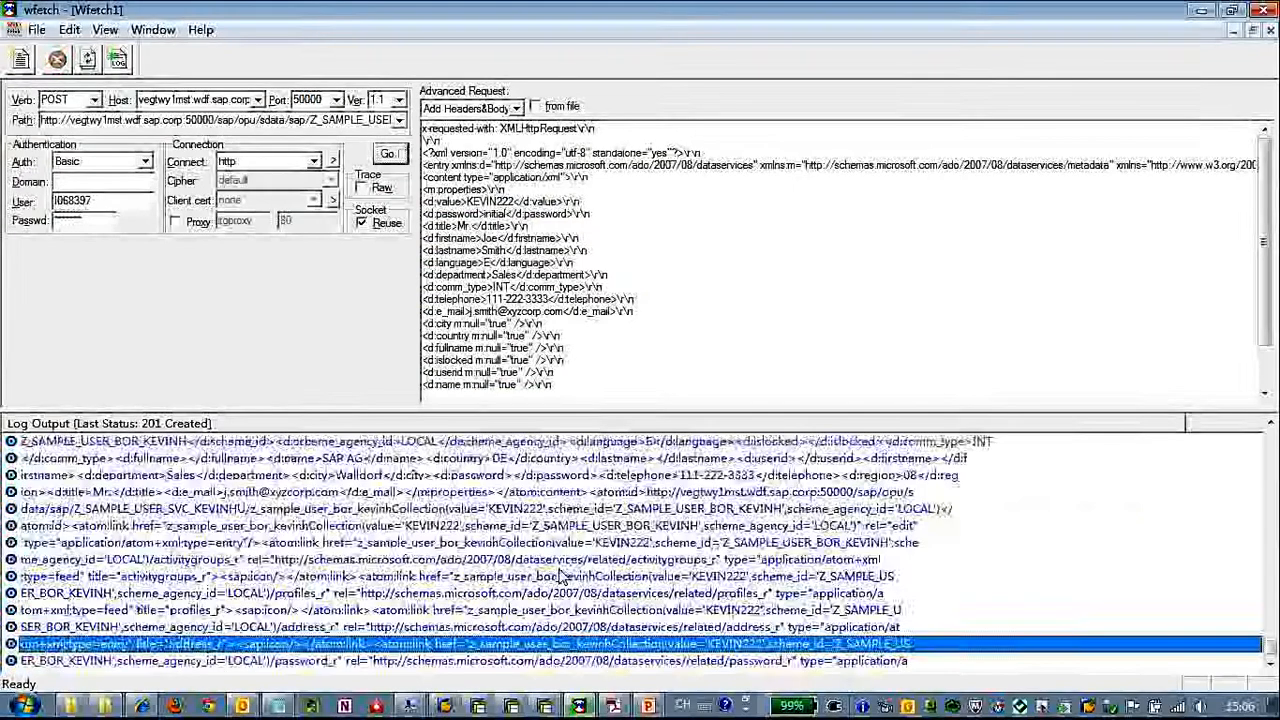
{"action": "scroll", "coordinate": [335, 508], "scroll_direction": "up", "scroll_amount": 3}
{"action": "scroll", "coordinate": [333, 508], "scroll_direction": "up", "scroll_amount": 2}
{"action": "left_click", "coordinate": [322, 490]}
{"action": "scroll", "coordinate": [321, 505], "scroll_direction": "up", "scroll_amount": 1}
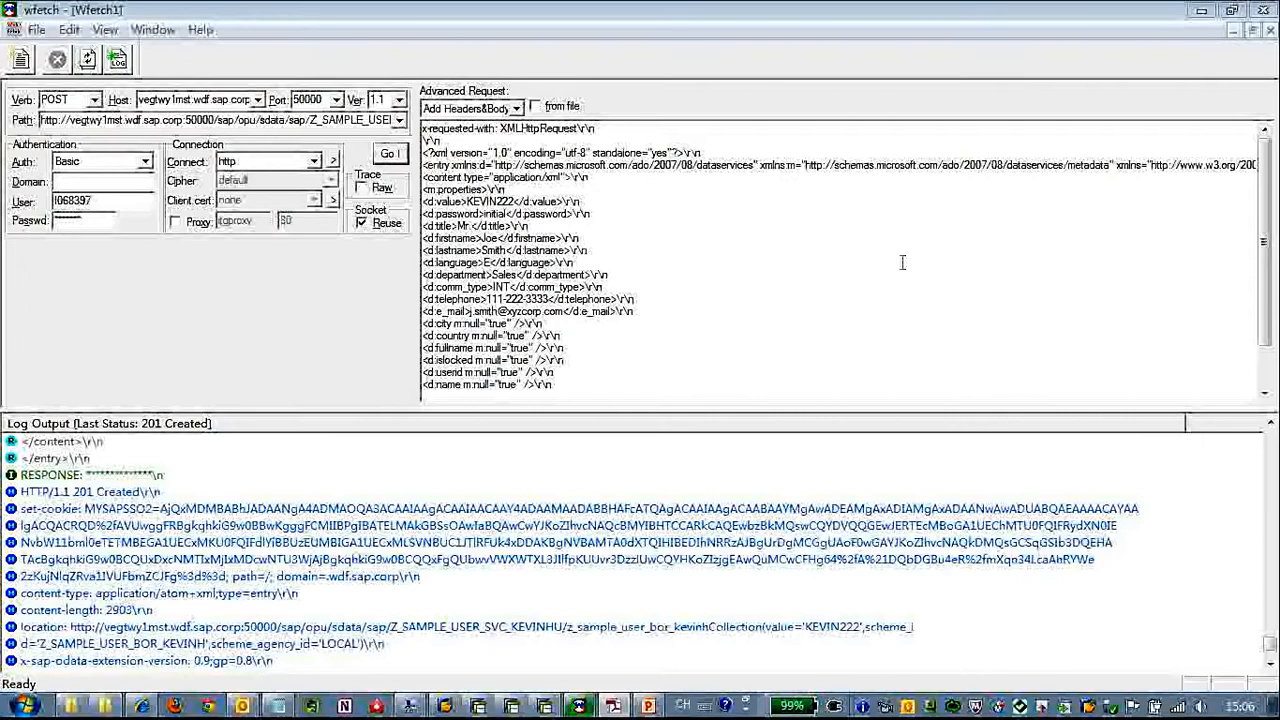
Change the request verb to PUT and go to the end of the request path
{"action": "left_click", "coordinate": [95, 100]}
{"action": "left_click", "coordinate": [55, 168]}
{"action": "left_click", "coordinate": [355, 120]}
{"action": "key", "text": "End"}
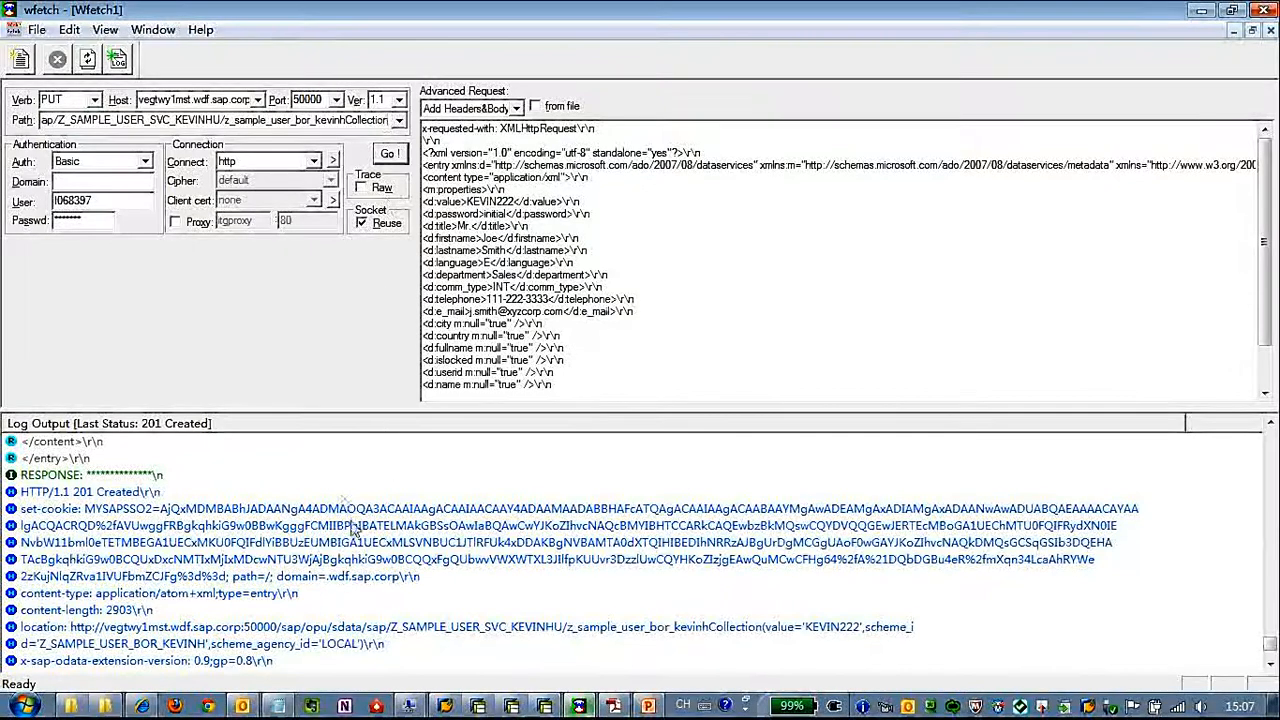
In Internet Explorer, copy the parenthesised entity key with value, scheme_id and scheme_agency_id from the activitygroups_r URL
{"action": "left_click", "coordinate": [142, 706]}
{"action": "left_click", "coordinate": [329, 480]}
{"action": "scroll", "coordinate": [329, 480], "scroll_direction": "down", "scroll_amount": 3}
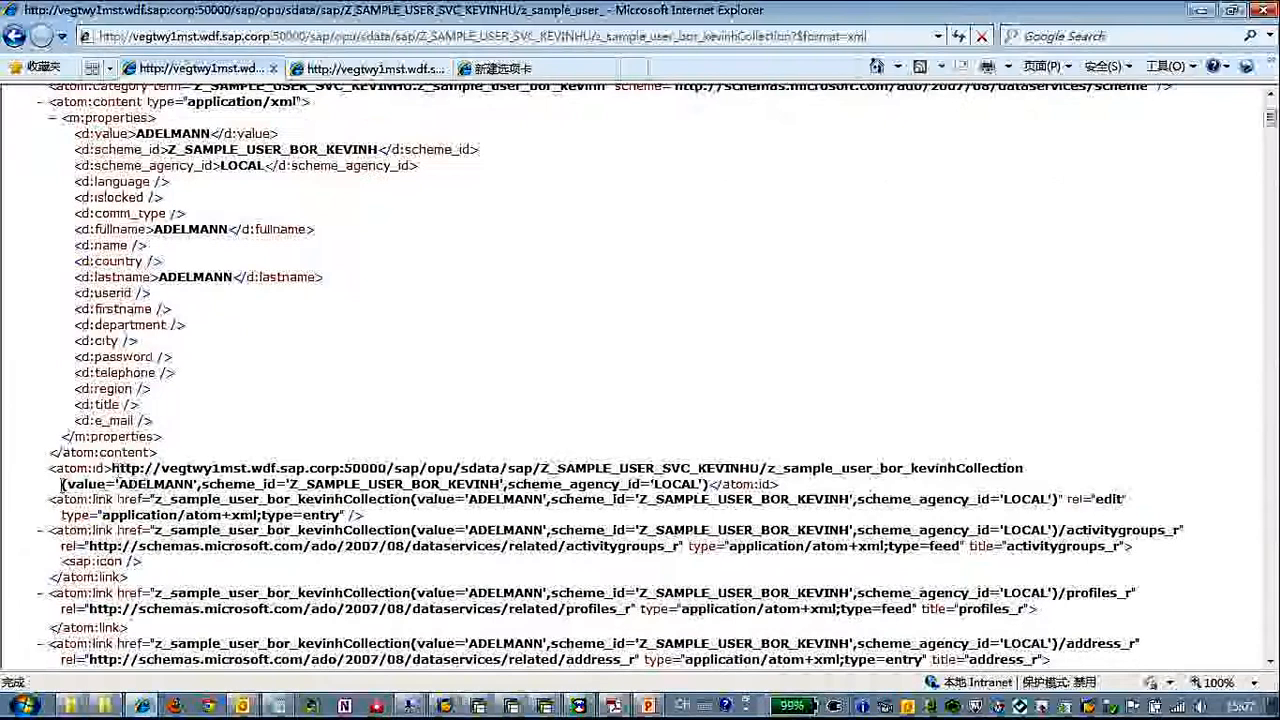
{"action": "left_click_drag", "start_coordinate": [62, 484], "coordinate": [410, 488]}
{"action": "left_click", "coordinate": [452, 434]}
{"action": "scroll", "coordinate": [500, 480], "scroll_direction": "down", "scroll_amount": 3}
{"action": "left_click_drag", "start_coordinate": [708, 311], "coordinate": [145, 298]}
{"action": "left_click", "coordinate": [221, 297]}
{"action": "left_click", "coordinate": [370, 68]}
{"action": "left_click", "coordinate": [628, 40]}
{"action": "left_click", "coordinate": [598, 36]}
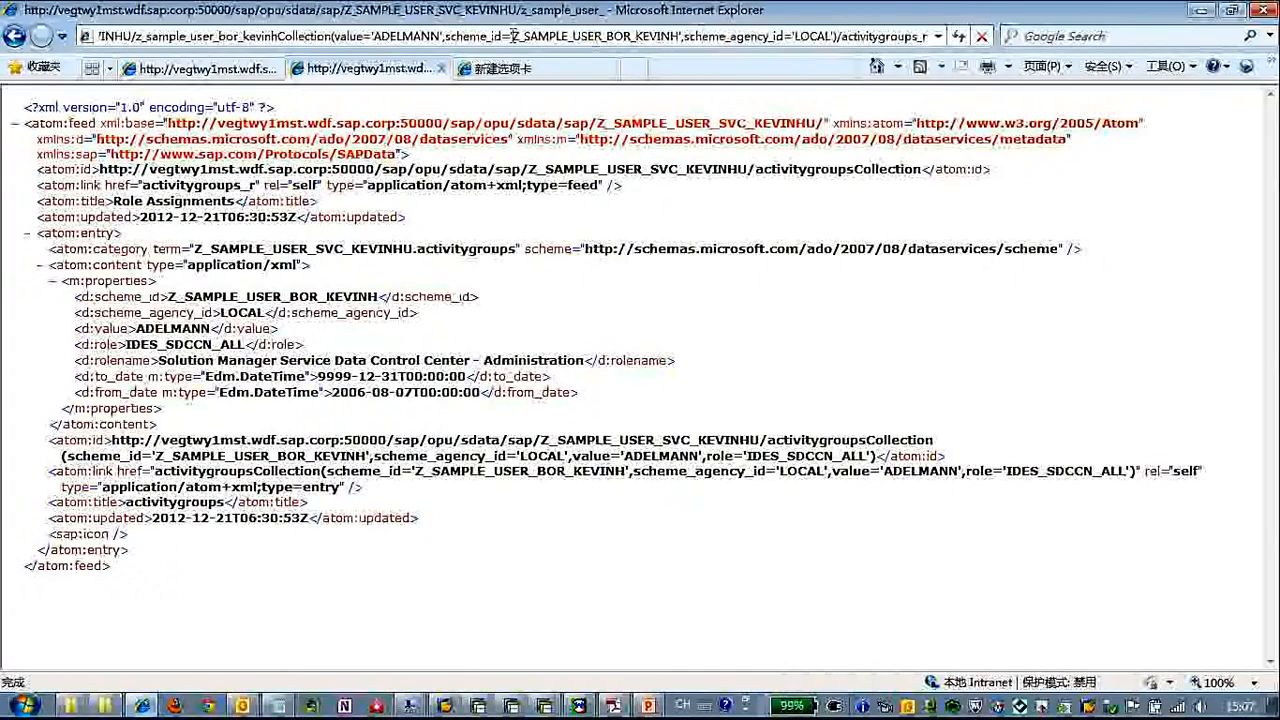
{"action": "left_click_drag", "start_coordinate": [331, 36], "coordinate": [838, 36]}
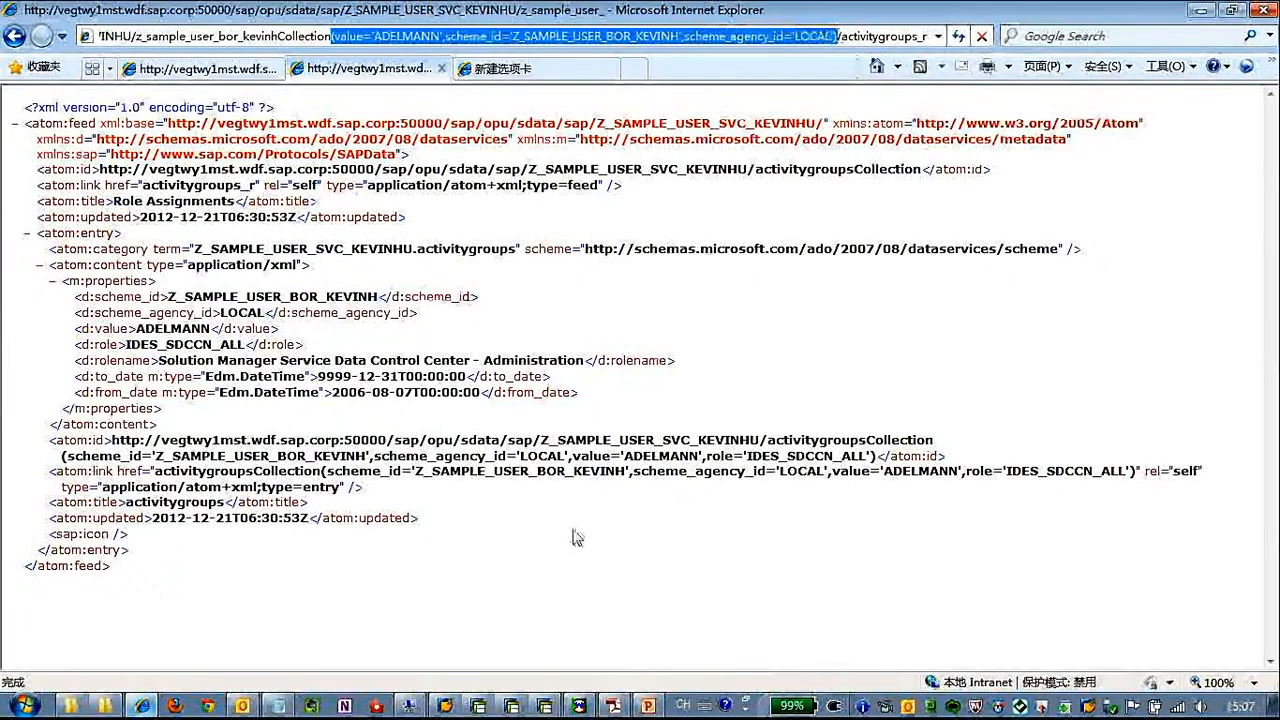
Back in wfetch, append the copied entity key to the collection URL in the request path
{"action": "left_click", "coordinate": [613, 705]}
{"action": "left_click", "coordinate": [398, 121]}
{"action": "left_click", "coordinate": [391, 121]}
{"action": "key", "text": "ctrl+v"}
{"action": "left_click_drag", "start_coordinate": [248, 121], "coordinate": [215, 121]}
{"action": "left_click_drag", "start_coordinate": [45, 120], "coordinate": [36, 121]}
{"action": "left_click", "coordinate": [344, 121]}
{"action": "type", "text": "(value='ADELMANN"}
Replace the key's value in the request path with the newly created user's ID ending in 222
{"action": "double_click", "coordinate": [357, 121]}
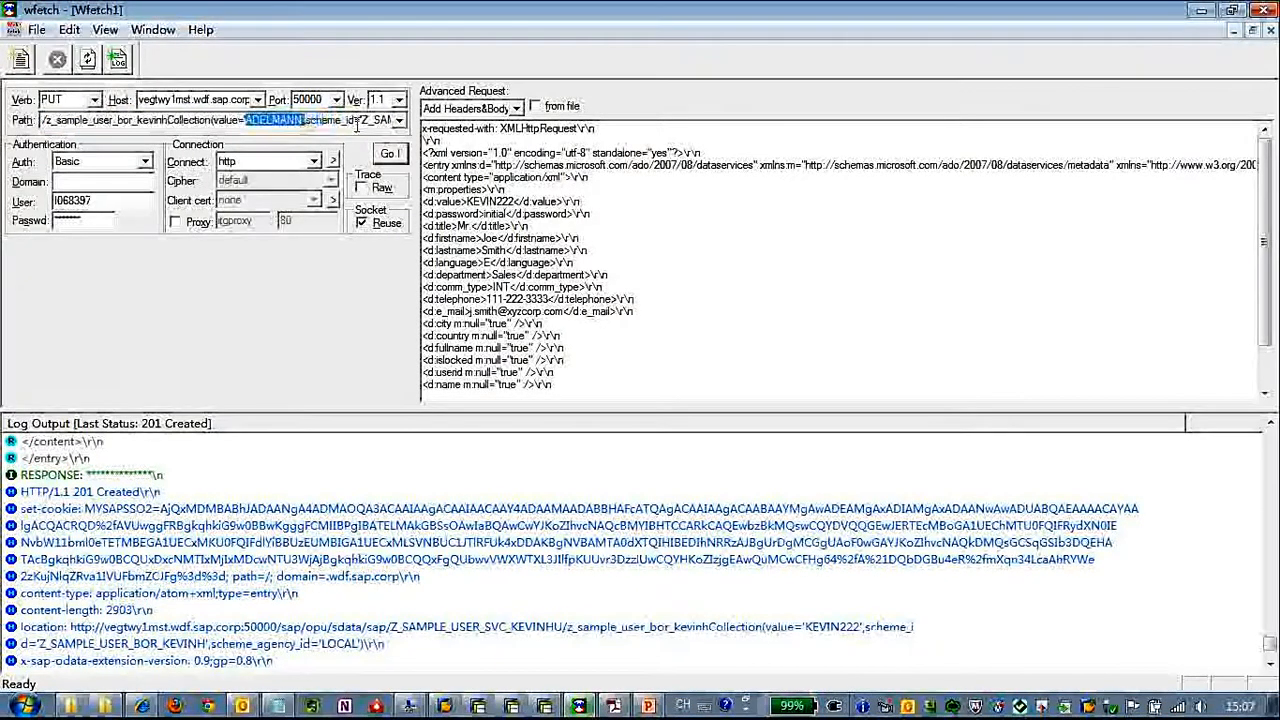
{"action": "type", "text": "KEVIN222"}
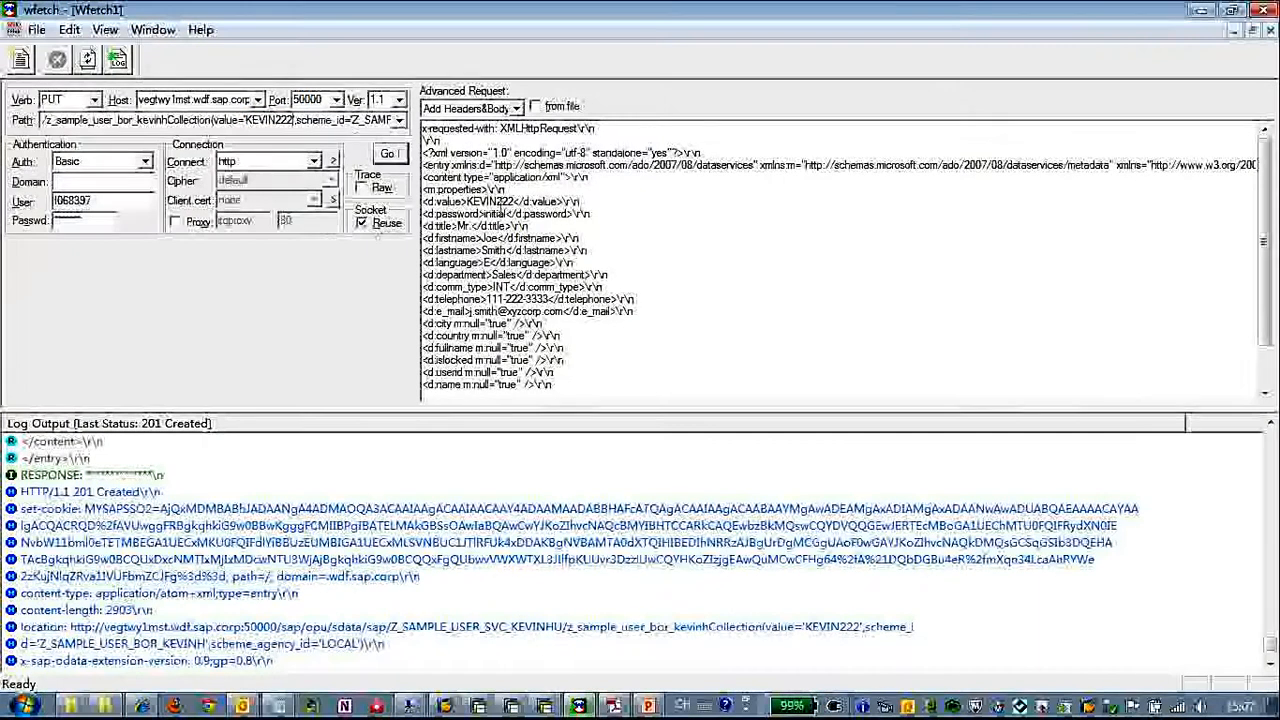
Replace the contents of the firstname and lastname elements in the request body with the user's new first and last name
{"action": "left_click", "coordinate": [498, 238]}
{"action": "key", "text": "BackSpace"}
{"action": "key", "text": "BackSpace"}
{"action": "key", "text": "BackSpace"}
{"action": "type", "text": "Kevin"}
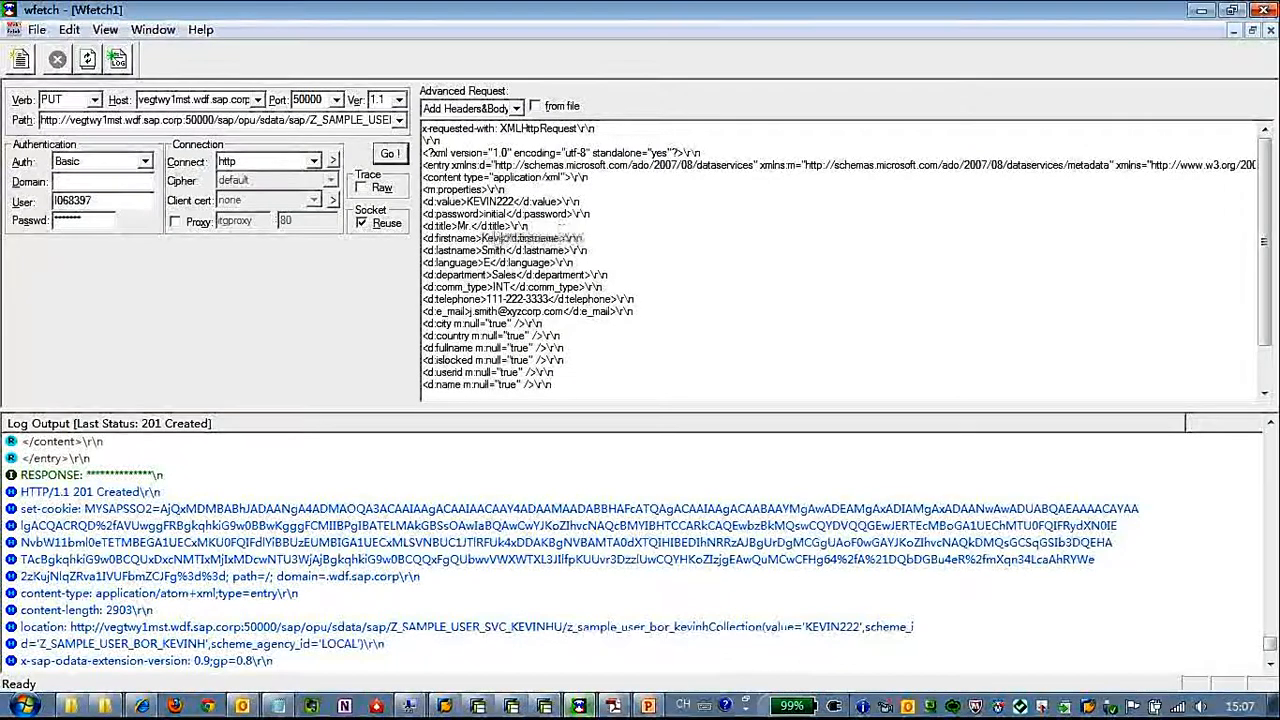
{"action": "double_click", "coordinate": [494, 250]}
{"action": "type", "text": "Hu"}
Send the PUT request that updates the user and check its response status in the log output
{"action": "left_click", "coordinate": [389, 154]}
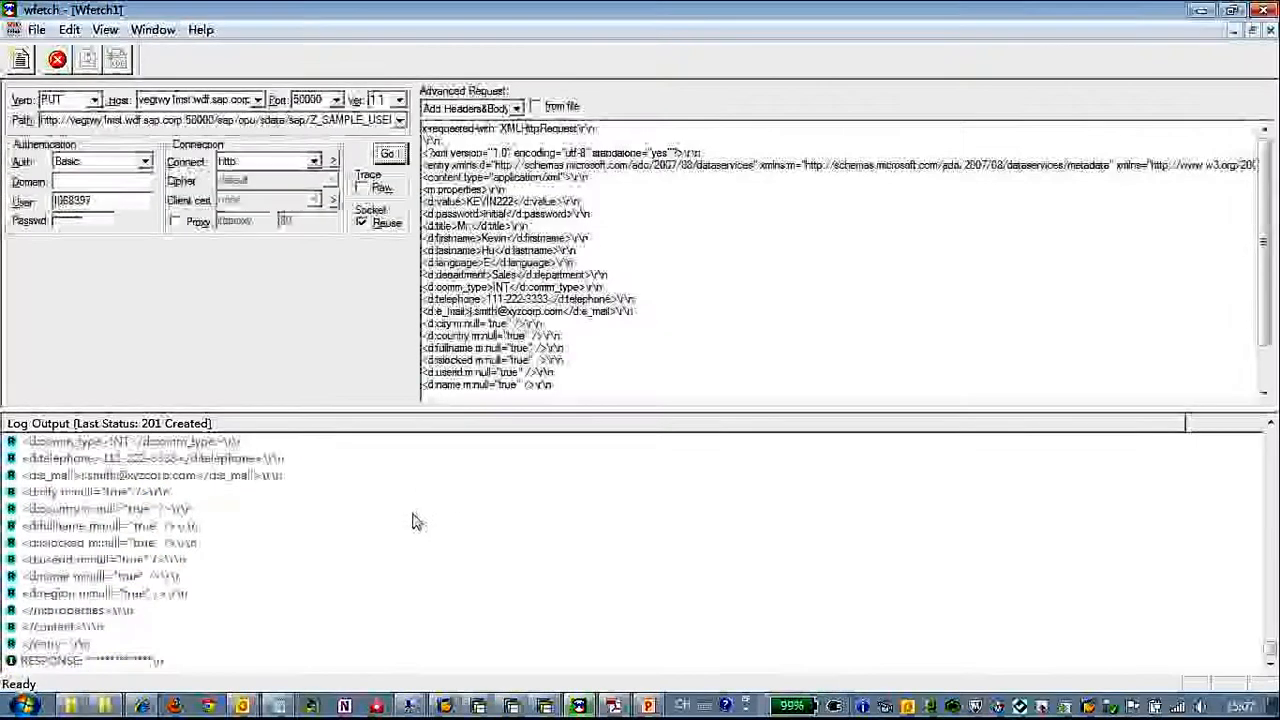
{"action": "left_click", "coordinate": [220, 545]}
{"action": "scroll", "coordinate": [288, 553], "scroll_direction": "up", "scroll_amount": 3}
{"action": "left_click", "coordinate": [330, 576]}
{"action": "scroll", "coordinate": [331, 563], "scroll_direction": "down", "scroll_amount": 1}
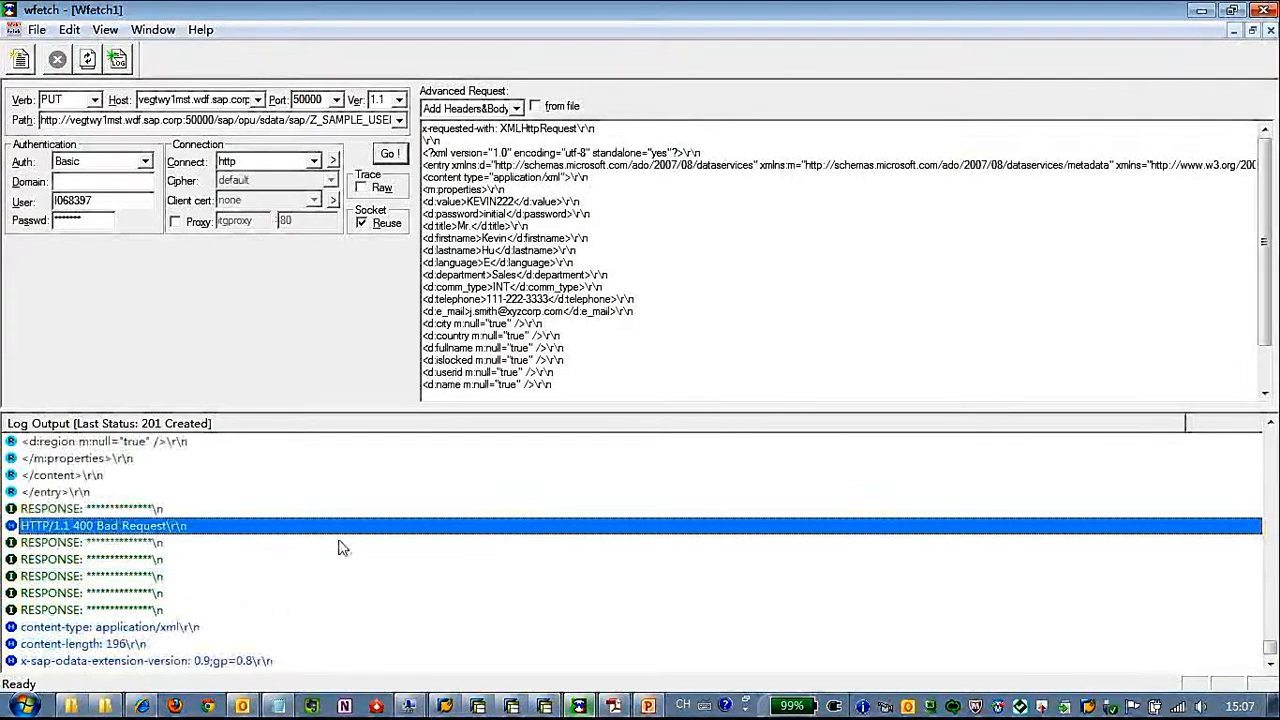
Inspect the end of the request path, including the key value, scheme_id and scheme_agency_id of the entity
{"action": "left_click", "coordinate": [364, 122]}
{"action": "key", "text": "End"}
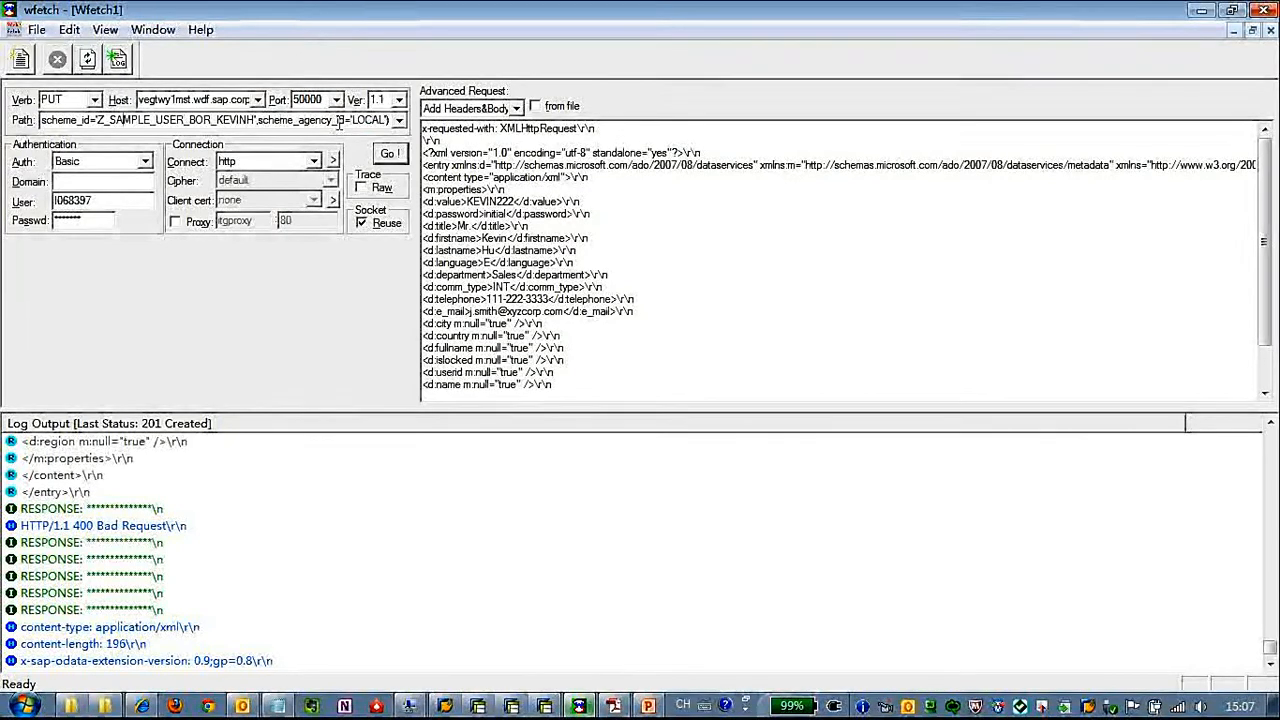
{"action": "key", "text": "Left"}
{"action": "key", "text": "Left"}
{"action": "key", "text": "Left"}
{"action": "key", "text": "Left"}
{"action": "key", "text": "Left"}
{"action": "key", "text": "Left"}
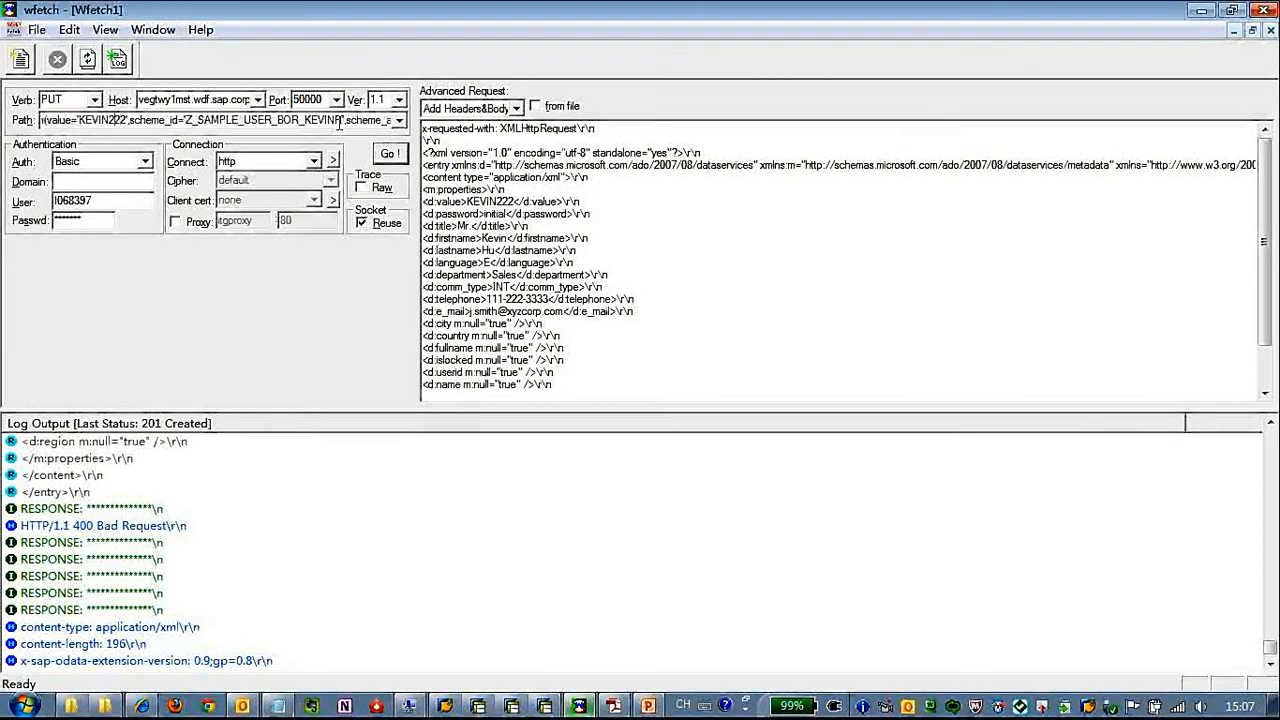
{"action": "key", "text": "Left"}
{"action": "key", "text": "Left"}
{"action": "key", "text": "Left"}
{"action": "key", "text": "Left"}
{"action": "key", "text": "Left"}
{"action": "key", "text": "Left"}
{"action": "key", "text": "Left"}
{"action": "key", "text": "Left"}
{"action": "key", "text": "Left"}
{"action": "key", "text": "Left"}
{"action": "key", "text": "Left"}
{"action": "key", "text": "Left"}
{"action": "key", "text": "Left"}
{"action": "key", "text": "Left"}
{"action": "key", "text": "Left"}
{"action": "key", "text": "Left"}
{"action": "key", "text": "Left"}
{"action": "key", "text": "Left"}
{"action": "key", "text": "Left"}
{"action": "key", "text": "Left"}
{"action": "key", "text": "Left"}
{"action": "key", "text": "Left"}
{"action": "key", "text": "Left"}
{"action": "key", "text": "Left"}
{"action": "key", "text": "Left"}
{"action": "key", "text": "Left"}
{"action": "key", "text": "Left"}
{"action": "key", "text": "Left"}
{"action": "key", "text": "Left"}
{"action": "key", "text": "Left"}
{"action": "key", "text": "Left"}
{"action": "key", "text": "Left"}
{"action": "key", "text": "Left"}
{"action": "key", "text": "Left"}
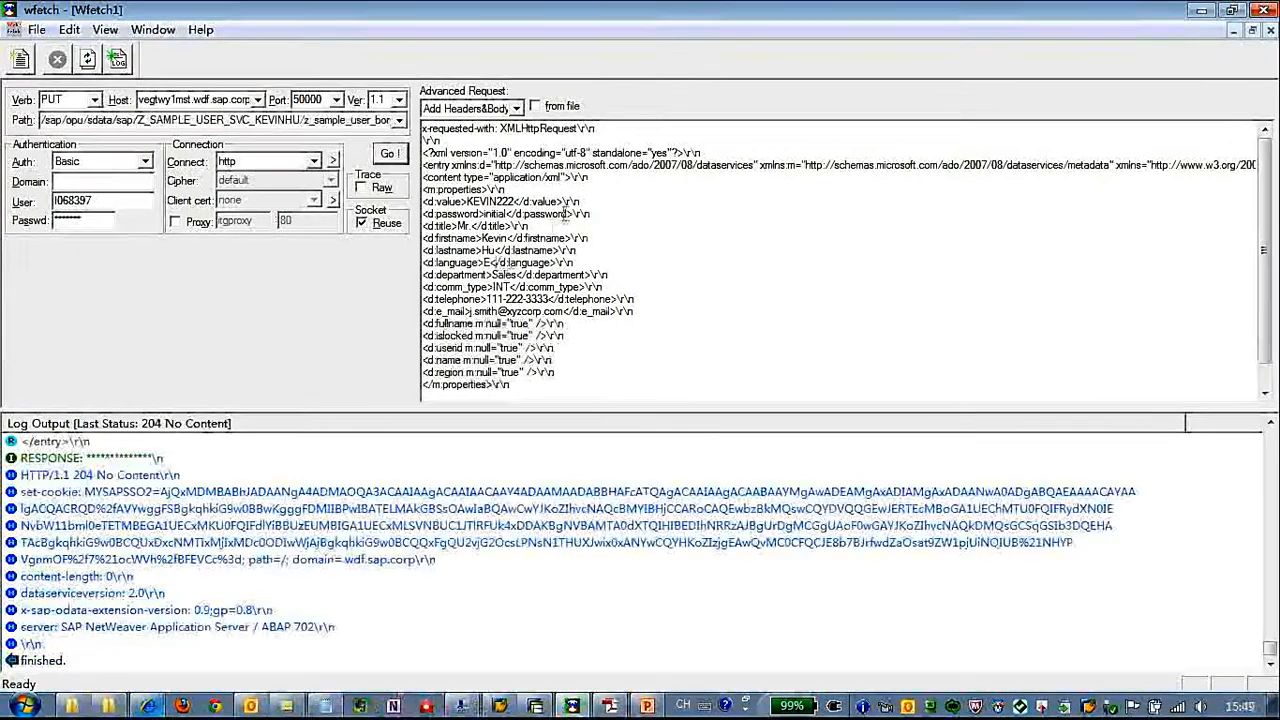
Review the user properties in the request body, from the opening to the closing m:properties element
{"action": "left_click_drag", "start_coordinate": [423, 189], "coordinate": [589, 380]}
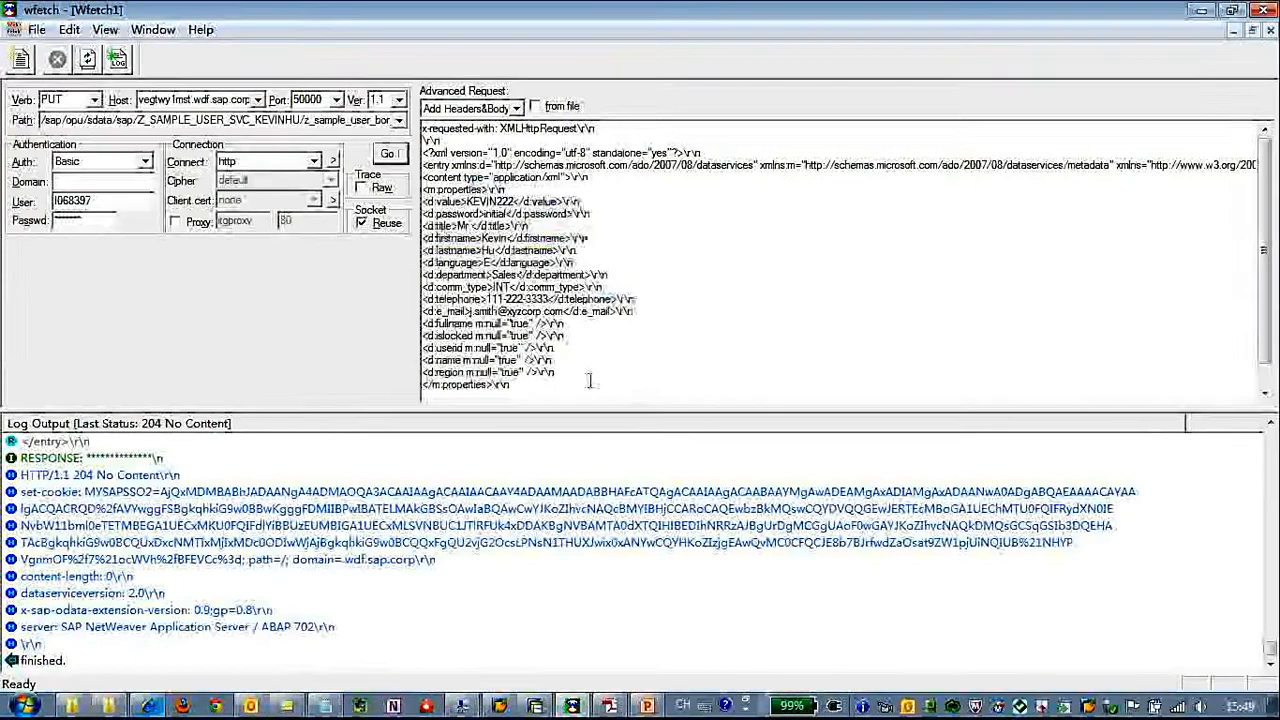
{"action": "left_click_drag", "start_coordinate": [589, 380], "coordinate": [546, 281]}
{"action": "left_click_drag", "start_coordinate": [520, 240], "coordinate": [580, 383]}
{"action": "left_click", "coordinate": [584, 390]}
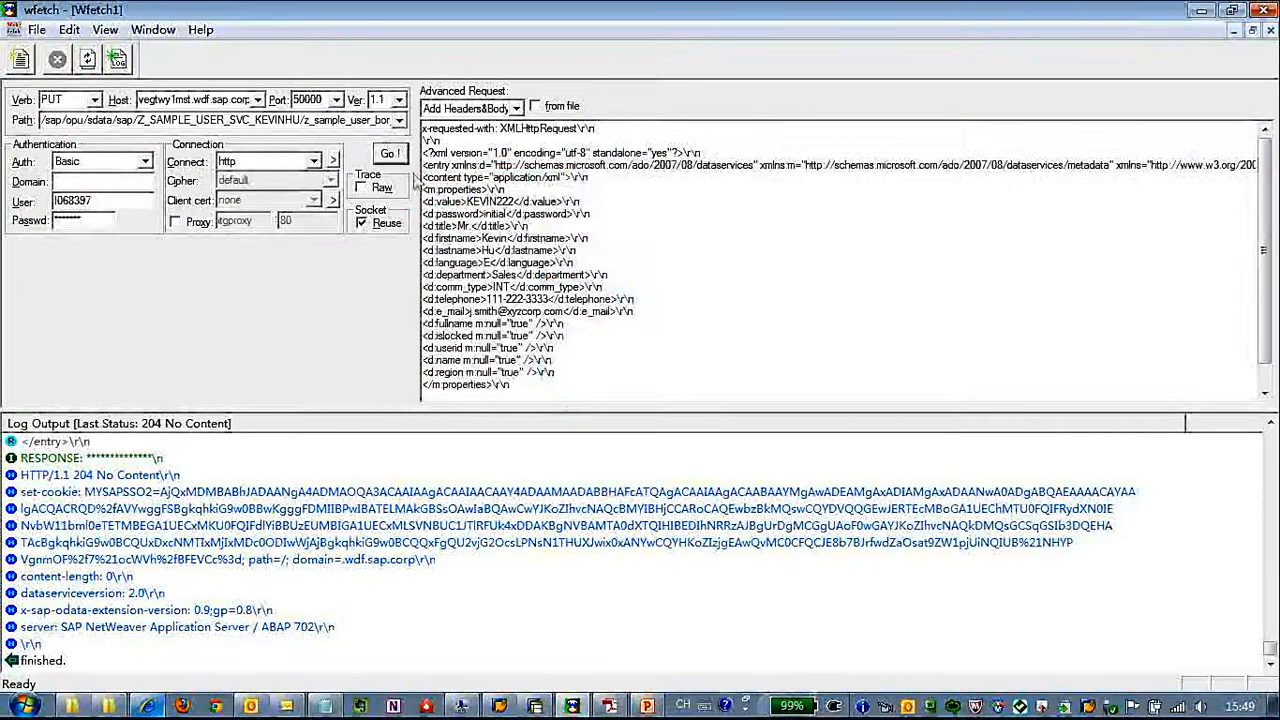
{"action": "left_click", "coordinate": [540, 707]}
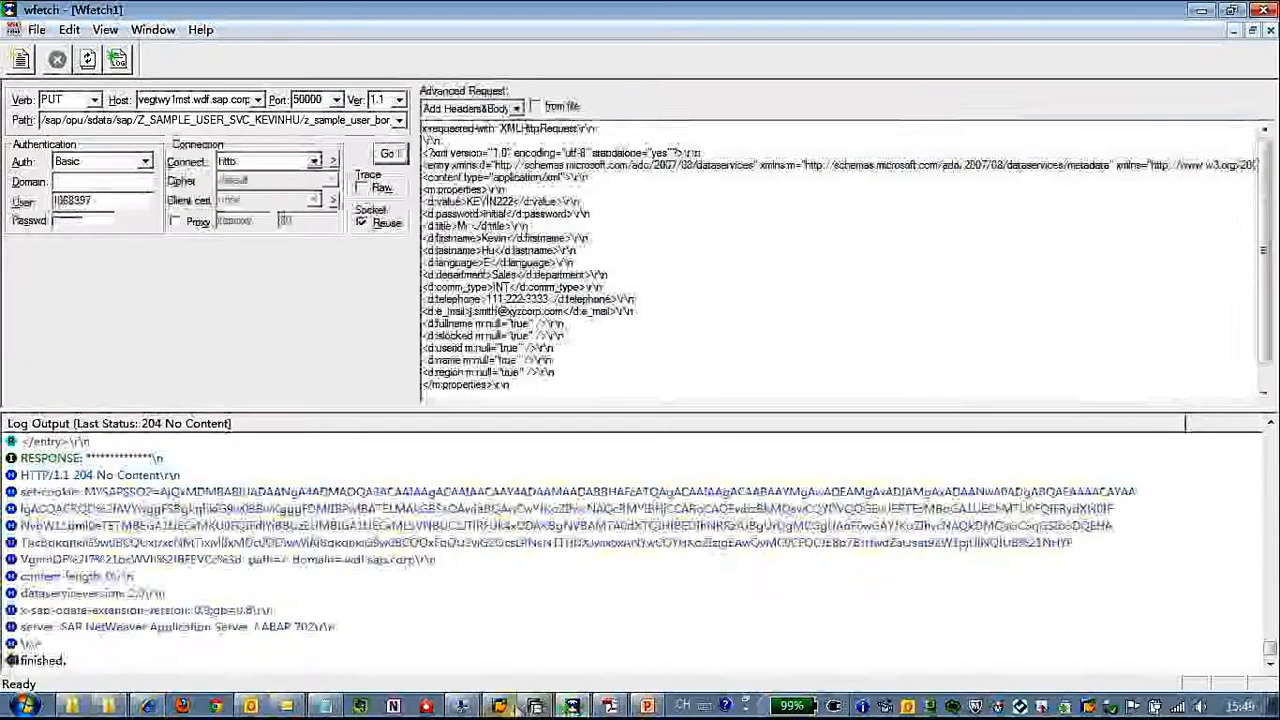
{"action": "left_click", "coordinate": [503, 707]}
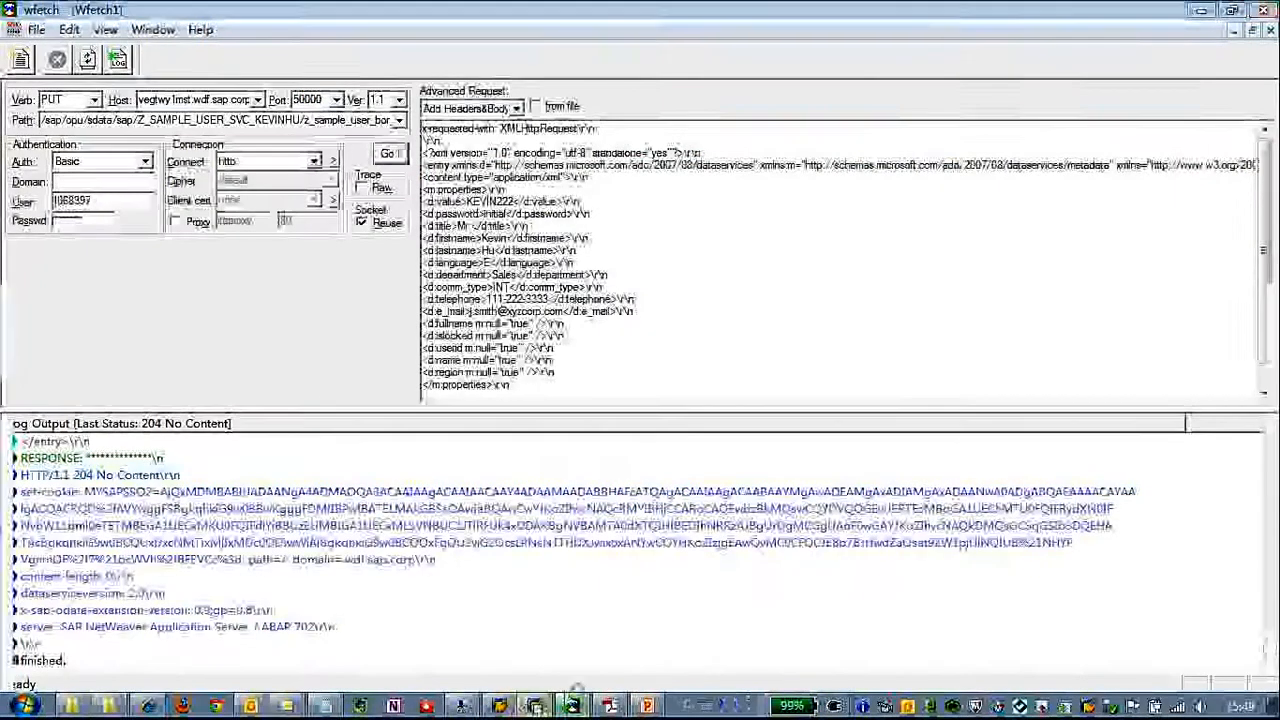
{"action": "left_click", "coordinate": [940, 515]}
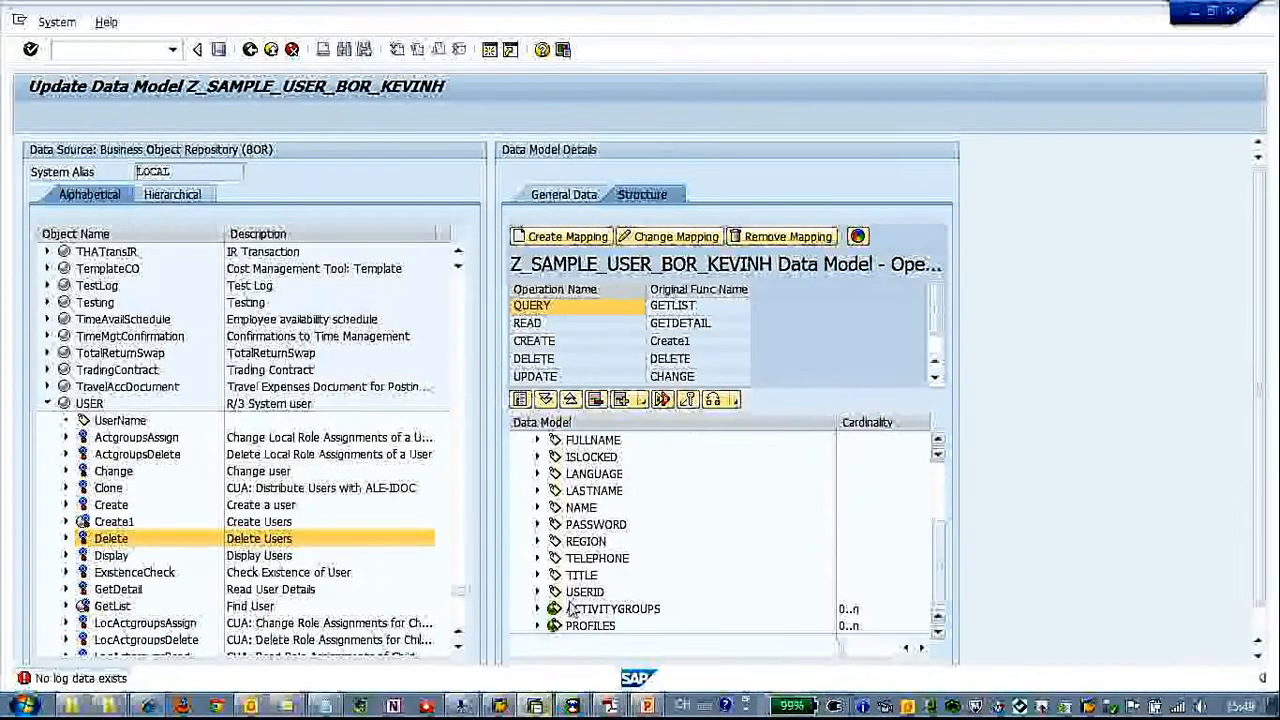
{"action": "left_click", "coordinate": [575, 707]}
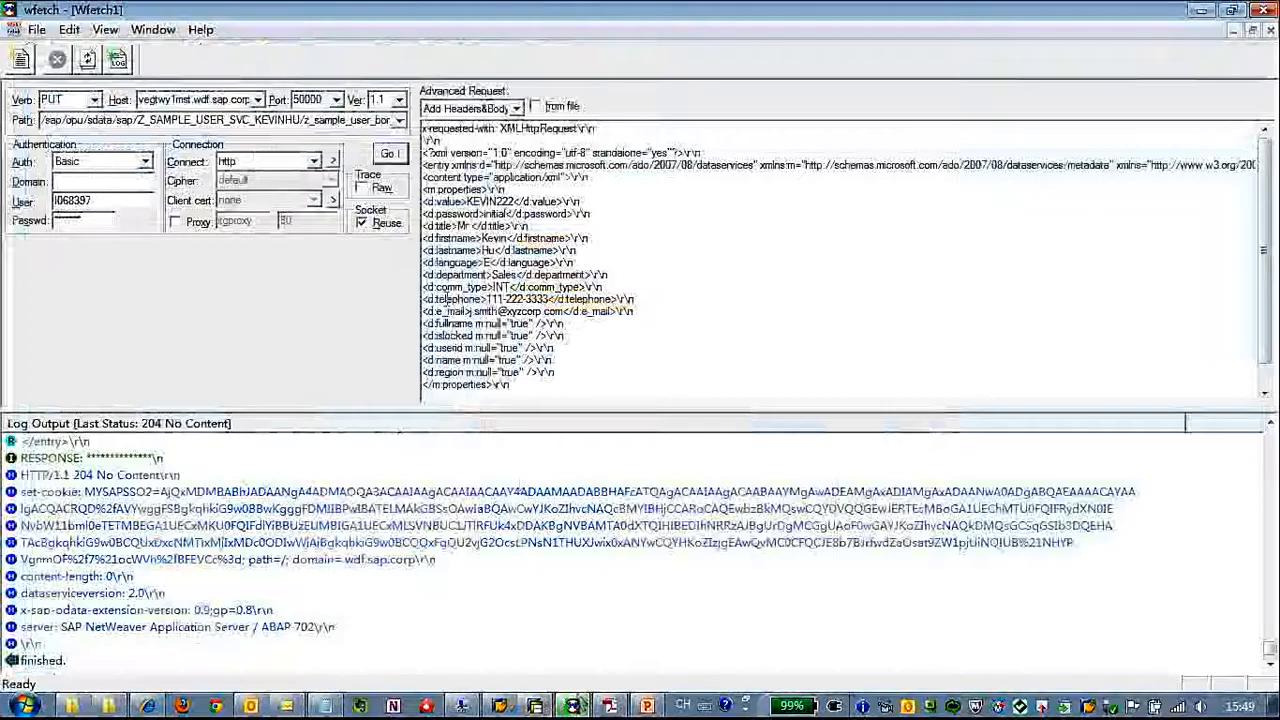
Send the PUT request with the revised body, check its response status in the log, and switch to Internet Explorer
{"action": "left_click", "coordinate": [398, 157]}
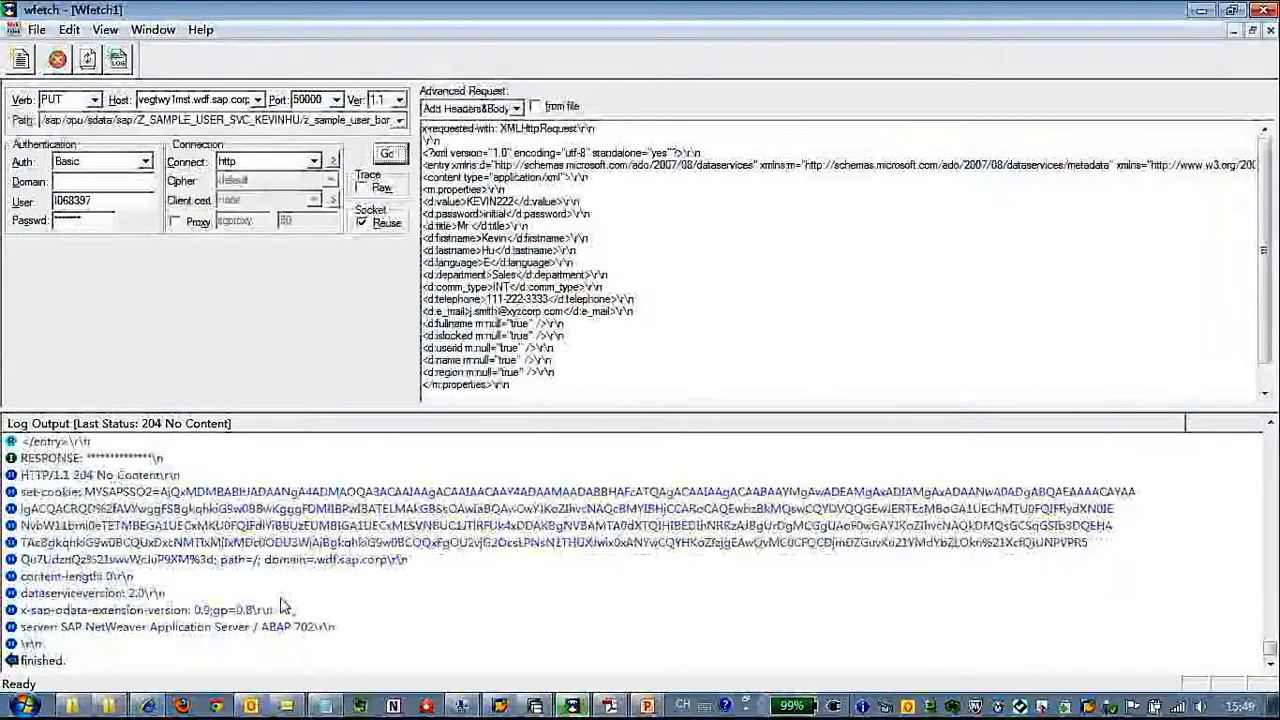
{"action": "left_click", "coordinate": [380, 525]}
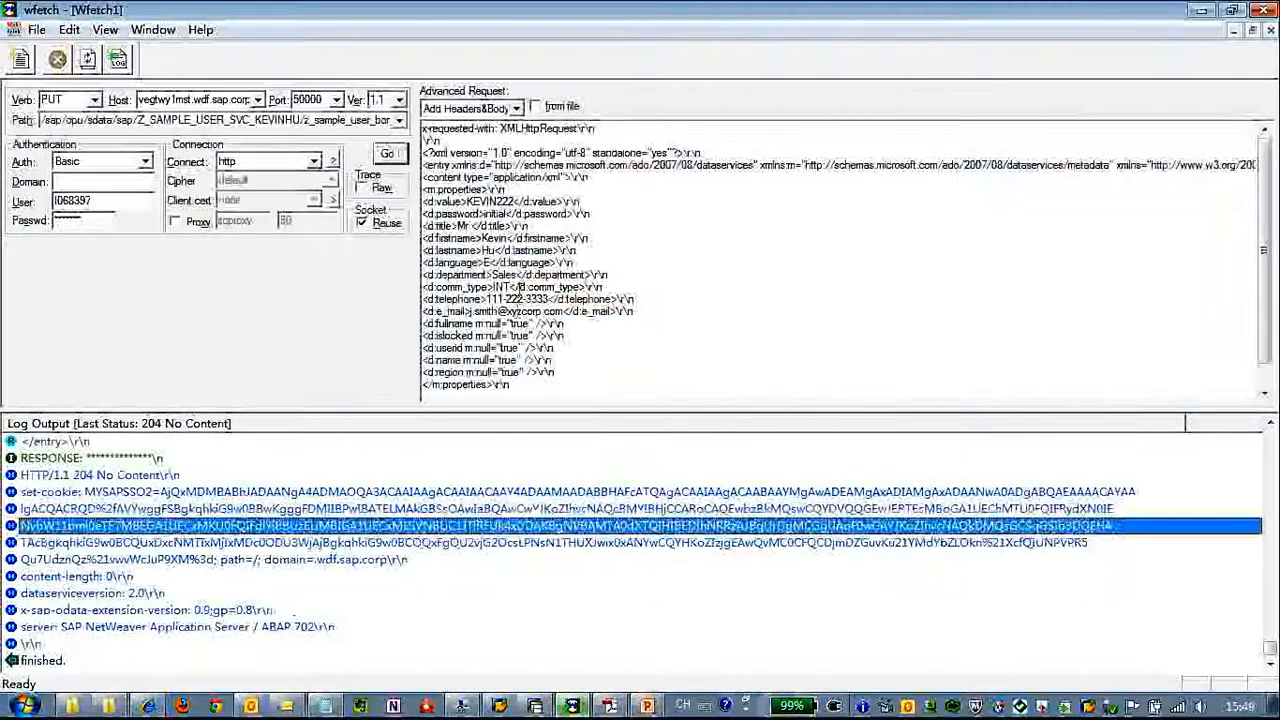
{"action": "left_click", "coordinate": [212, 474]}
{"action": "left_click", "coordinate": [551, 266]}
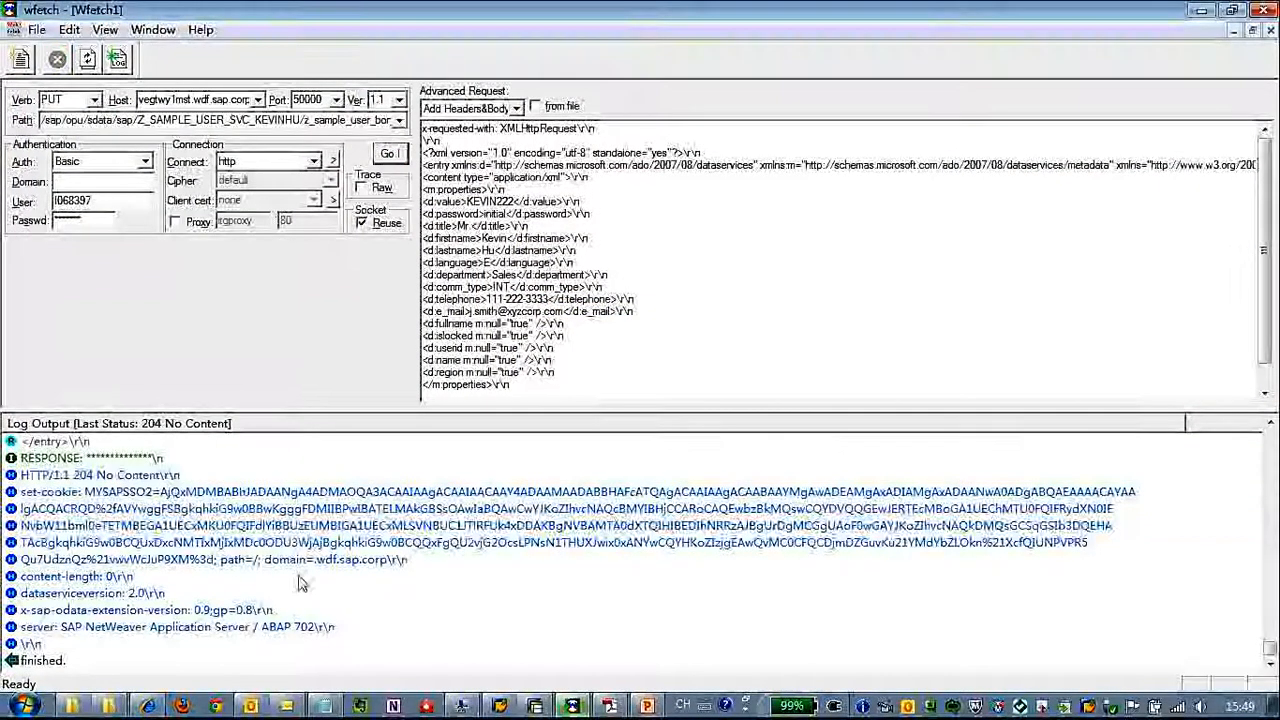
{"action": "left_click", "coordinate": [148, 706]}
{"action": "left_click", "coordinate": [525, 38]}
{"action": "key", "text": "ctrl+c"}
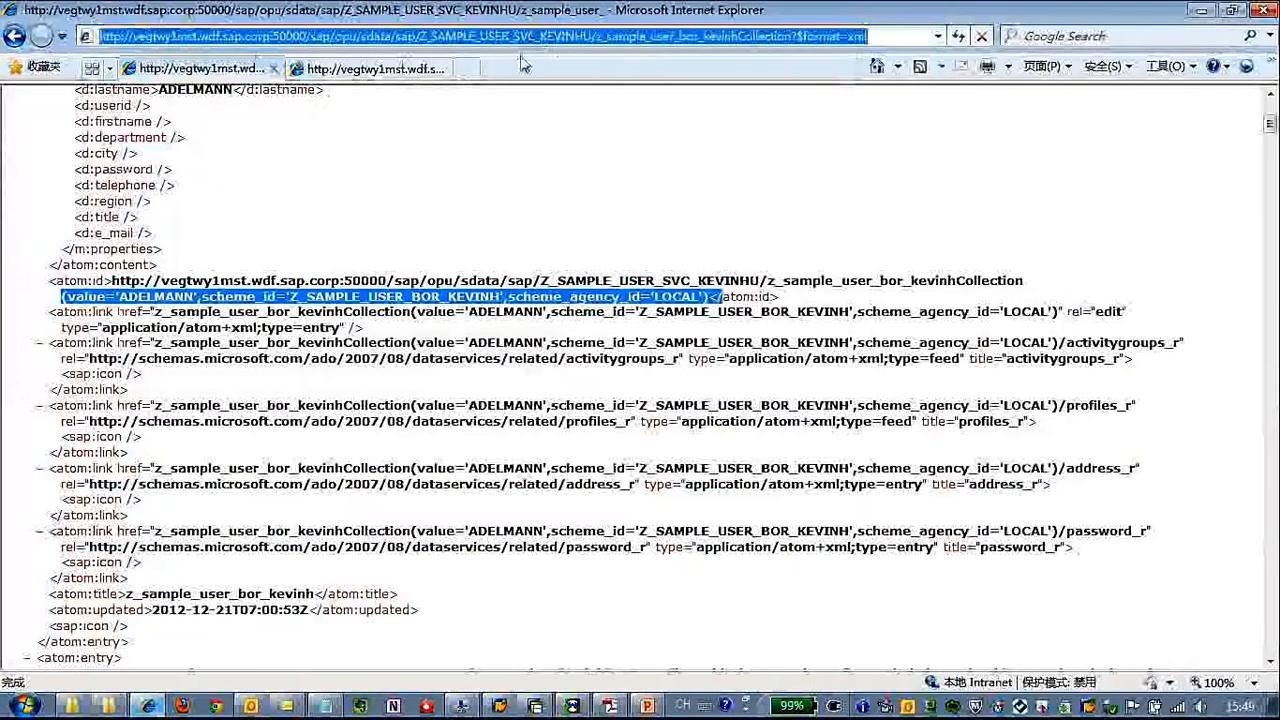
{"action": "left_click", "coordinate": [836, 35]}
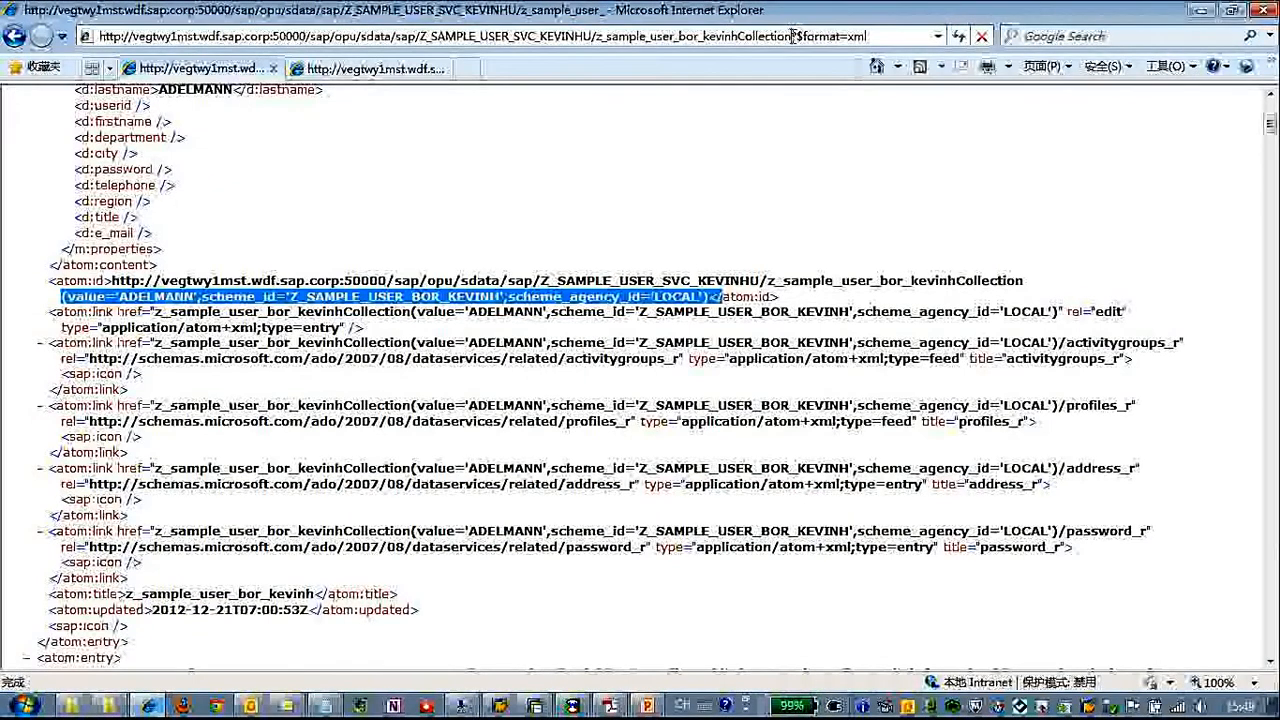
{"action": "key", "text": "ctrl+v"}
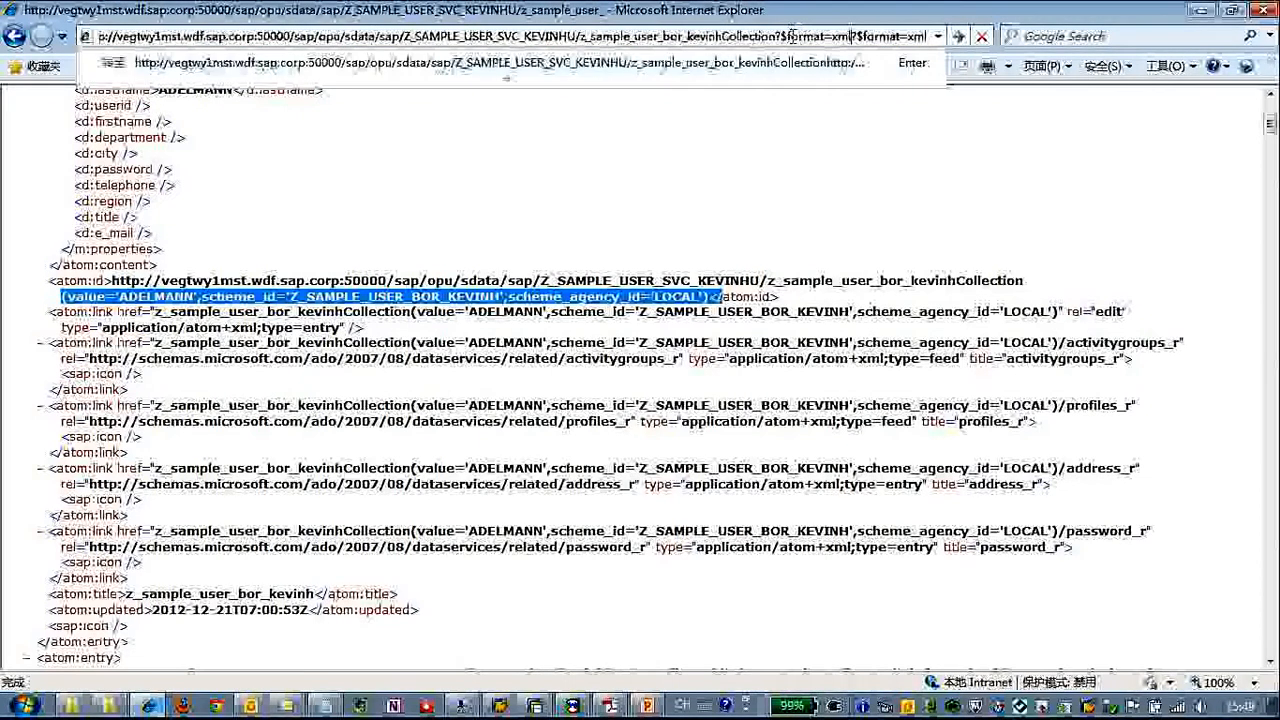
{"action": "key", "text": "BackSpace"}
{"action": "key", "text": "BackSpace"}
{"action": "key", "text": "BackSpace"}
{"action": "key", "text": "BackSpace"}
{"action": "key", "text": "BackSpace"}
{"action": "key", "text": "BackSpace"}
{"action": "key", "text": "BackSpace"}
{"action": "key", "text": "BackSpace"}
{"action": "key", "text": "BackSpace"}
{"action": "key", "text": "BackSpace"}
{"action": "key", "text": "BackSpace"}
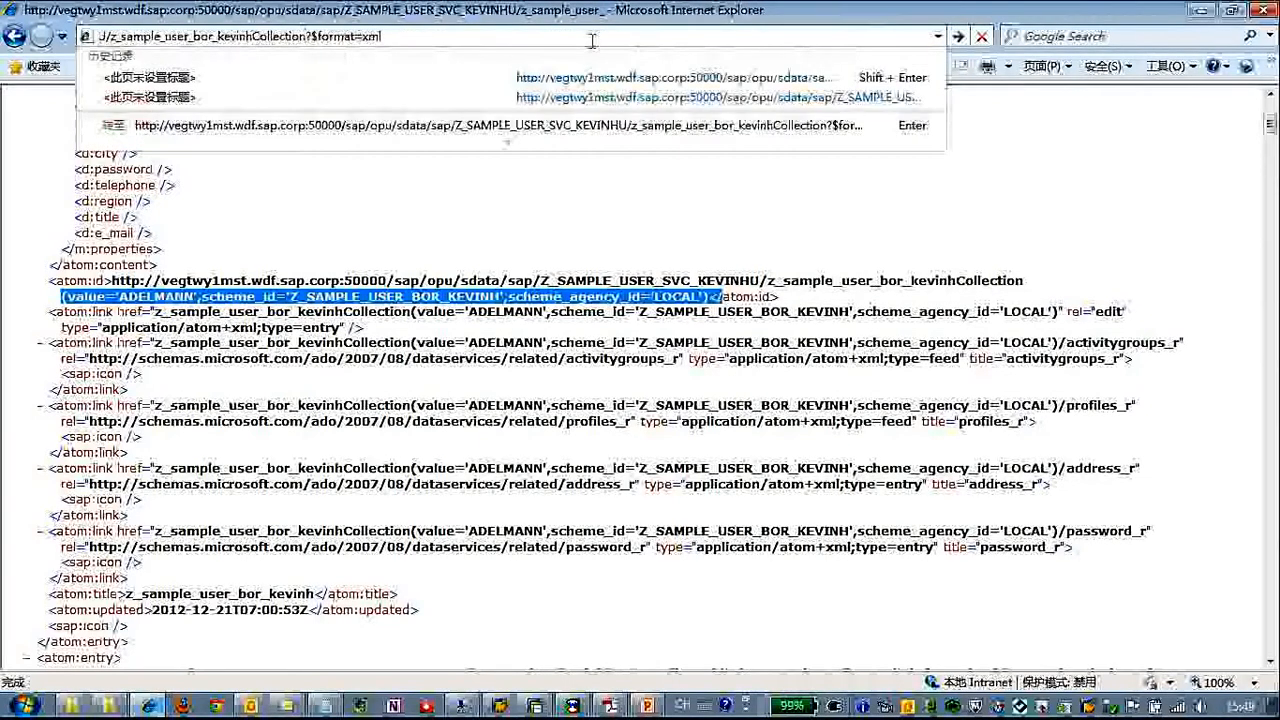
Copy the highlighted entity key from the atom:id element and insert it before ?$format=xml in the collection URL
{"action": "right_click", "coordinate": [456, 306]}
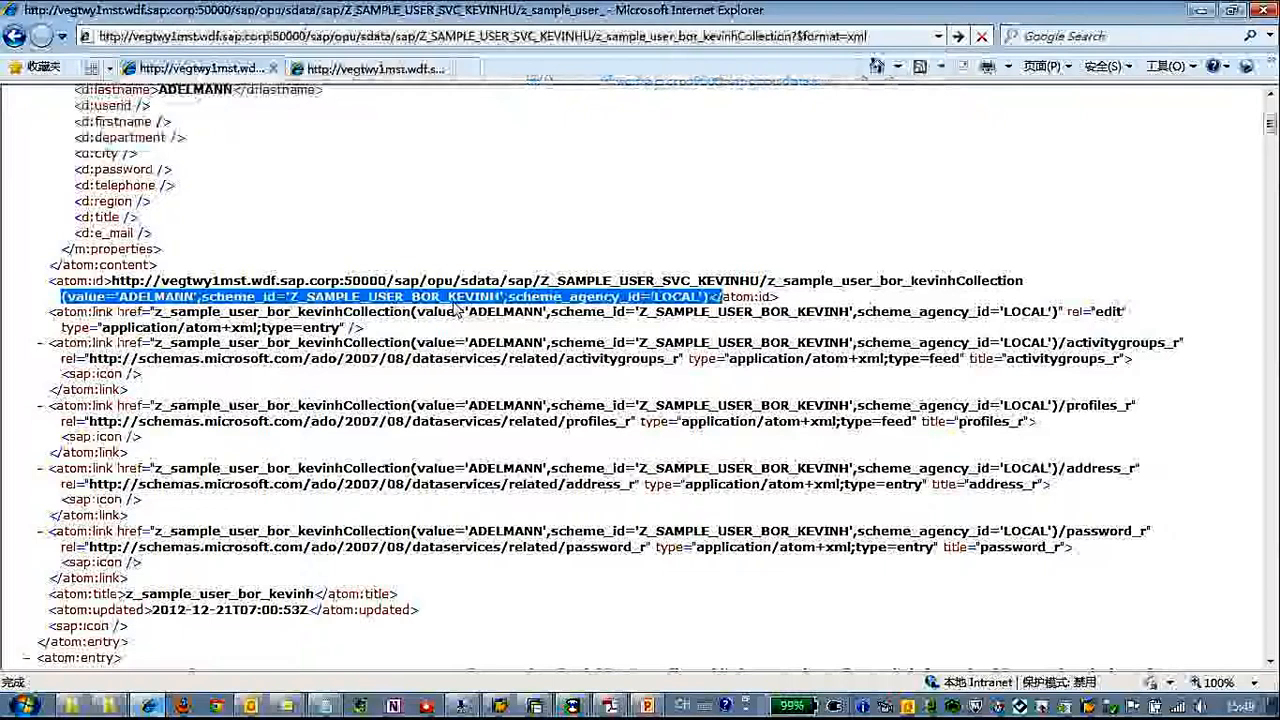
{"action": "left_click", "coordinate": [497, 336]}
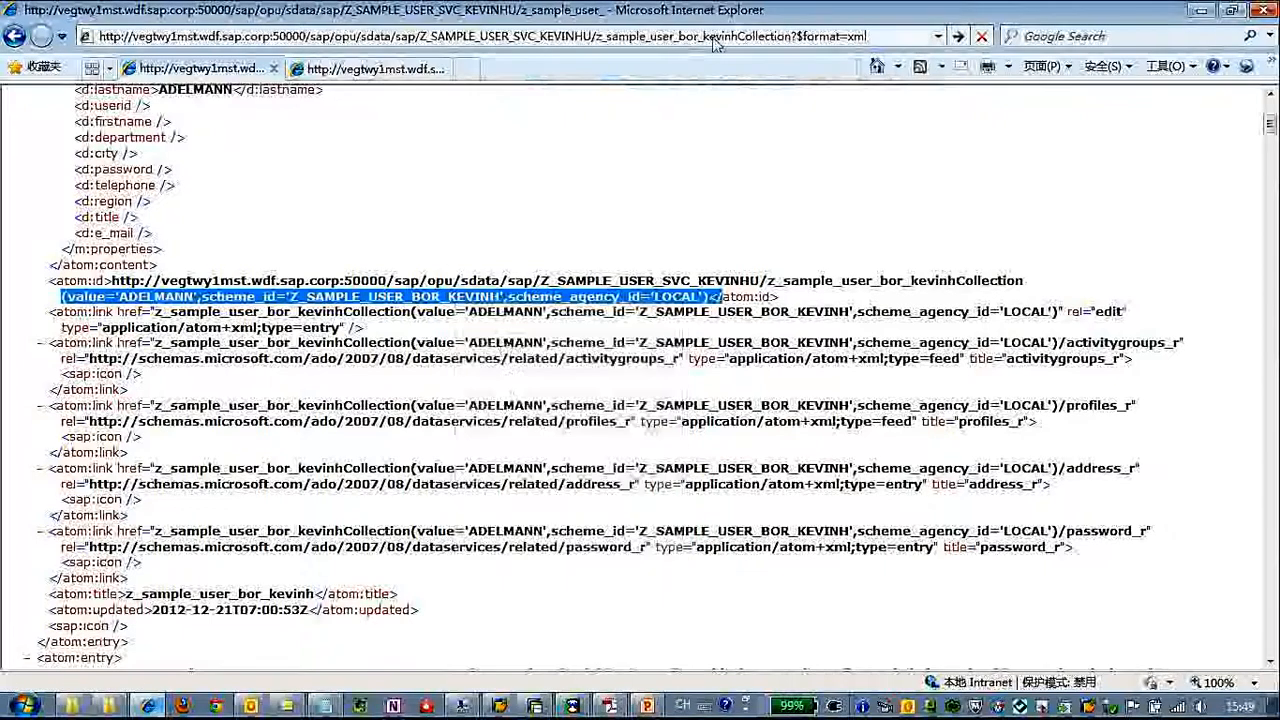
{"action": "left_click", "coordinate": [760, 38]}
{"action": "left_click", "coordinate": [792, 36]}
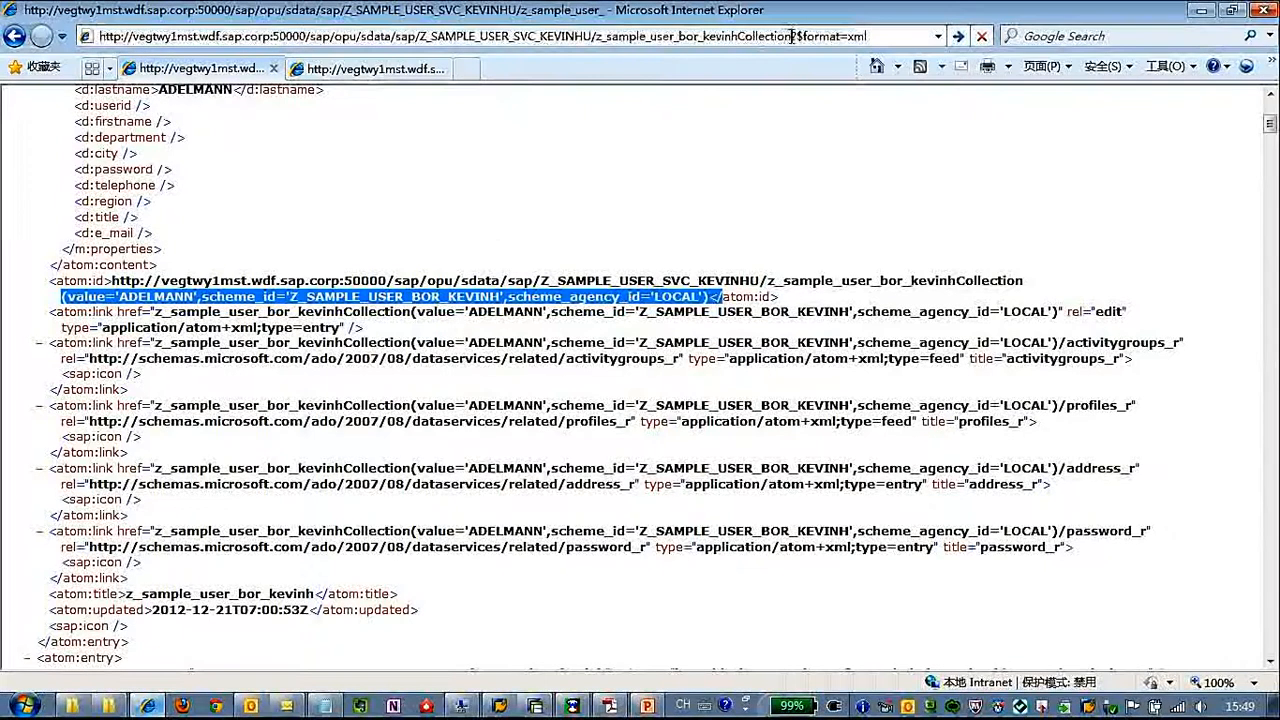
{"action": "key", "text": "ctrl+v"}
{"action": "key", "text": "Delete"}
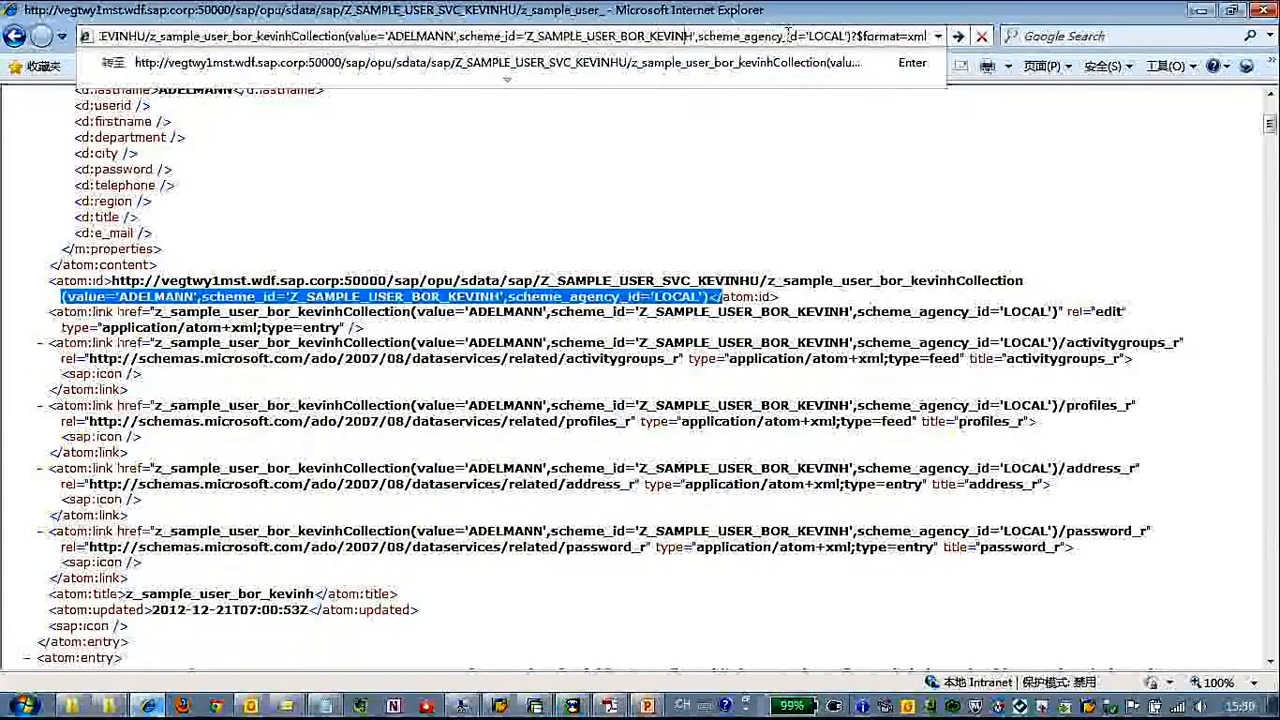
Replace the key's value in the address with the updated user's ID ending in 222 and load that entry
{"action": "key", "text": "Left"}
{"action": "key", "text": "Left"}
{"action": "key", "text": "Left"}
{"action": "key", "text": "Left"}
{"action": "key", "text": "Left"}
{"action": "key", "text": "Left"}
{"action": "key", "text": "Left"}
{"action": "key", "text": "Left"}
{"action": "key", "text": "Left"}
{"action": "key", "text": "Left"}
{"action": "key", "text": "Left"}
{"action": "key", "text": "Left"}
{"action": "key", "text": "Left"}
{"action": "key", "text": "Left"}
{"action": "key", "text": "Left"}
{"action": "key", "text": "Left"}
{"action": "key", "text": "Left"}
{"action": "key", "text": "Left"}
{"action": "key", "text": "Left"}
{"action": "key", "text": "Left"}
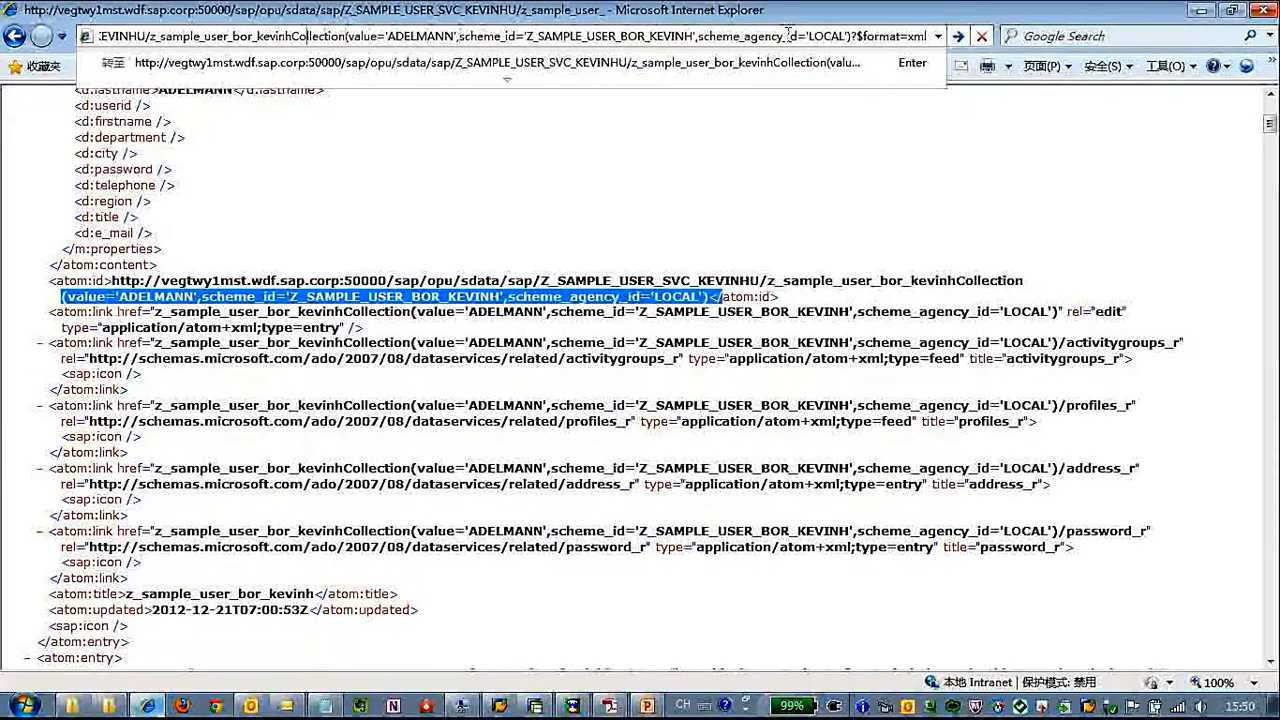
{"action": "key", "text": "Left"}
{"action": "key", "text": "Left"}
{"action": "key", "text": "Left"}
{"action": "key", "text": "Left"}
{"action": "key", "text": "Left"}
{"action": "key", "text": "Left"}
{"action": "key", "text": "Left"}
{"action": "key", "text": "Left"}
{"action": "key", "text": "Left"}
{"action": "key", "text": "Left"}
{"action": "key", "text": "Left"}
{"action": "key", "text": "Left"}
{"action": "key", "text": "Left"}
{"action": "key", "text": "Left"}
{"action": "key", "text": "Left"}
{"action": "key", "text": "Left"}
{"action": "key", "text": "Left"}
{"action": "key", "text": "Left"}
{"action": "key", "text": "Left"}
{"action": "key", "text": "Left"}
{"action": "key", "text": "Left"}
{"action": "key", "text": "Left"}
{"action": "key", "text": "Left"}
{"action": "key", "text": "Left"}
{"action": "key", "text": "Left"}
{"action": "key", "text": "Left"}
{"action": "key", "text": "Left"}
{"action": "key", "text": "Left"}
{"action": "key", "text": "Left"}
{"action": "key", "text": "Left"}
{"action": "key", "text": "Left"}
{"action": "key", "text": "Left"}
{"action": "key", "text": "Left"}
{"action": "key", "text": "Left"}
{"action": "key", "text": "Left"}
{"action": "key", "text": "Left"}
{"action": "key", "text": "Left"}
{"action": "key", "text": "Left"}
{"action": "key", "text": "Left"}
{"action": "key", "text": "Left"}
{"action": "key", "text": "Right"}
{"action": "key", "text": "Right"}
{"action": "key", "text": "Right"}
{"action": "key", "text": "Right"}
{"action": "key", "text": "Right"}
{"action": "key", "text": "Right"}
{"action": "key", "text": "Right"}
{"action": "key", "text": "Right"}
{"action": "key", "text": "Right"}
{"action": "key", "text": "Right"}
{"action": "key", "text": "Right"}
{"action": "key", "text": "Right"}
{"action": "key", "text": "Right"}
{"action": "key", "text": "Right"}
{"action": "key", "text": "Right"}
{"action": "key", "text": "Right"}
{"action": "key", "text": "Right"}
{"action": "key", "text": "Right"}
{"action": "key", "text": "Right"}
{"action": "key", "text": "Right"}
{"action": "key", "text": "Right"}
{"action": "key", "text": "Right"}
{"action": "key", "text": "Right"}
{"action": "key", "text": "Right"}
{"action": "key", "text": "Right"}
{"action": "key", "text": "Right"}
{"action": "key", "text": "Right"}
{"action": "key", "text": "Right"}
{"action": "key", "text": "Right"}
{"action": "key", "text": "Right"}
{"action": "key", "text": "Right"}
{"action": "key", "text": "Right"}
{"action": "key", "text": "Right"}
{"action": "key", "text": "Right"}
{"action": "key", "text": "Right"}
{"action": "key", "text": "Right"}
{"action": "key", "text": "Right"}
{"action": "key", "text": "Right"}
{"action": "key", "text": "Right"}
{"action": "key", "text": "Right"}
{"action": "key", "text": "Right"}
{"action": "key", "text": "Right"}
{"action": "key", "text": "Right"}
{"action": "key", "text": "Right"}
{"action": "key", "text": "Right"}
{"action": "key", "text": "Right"}
{"action": "key", "text": "Right"}
{"action": "key", "text": "Right"}
{"action": "key", "text": "Right"}
{"action": "key", "text": "Right"}
{"action": "key", "text": "Right"}
{"action": "key", "text": "Right"}
{"action": "key", "text": "Right"}
{"action": "key", "text": "Left"}
{"action": "key", "text": "Left"}
{"action": "key", "text": "Left"}
{"action": "key", "text": "Left"}
{"action": "key", "text": "Left"}
{"action": "key", "text": "Left"}
{"action": "key", "text": "Left"}
{"action": "key", "text": "Left"}
{"action": "key", "text": "Left"}
{"action": "key", "text": "Left"}
{"action": "key", "text": "Left"}
{"action": "key", "text": "Left"}
{"action": "key", "text": "Left"}
{"action": "key", "text": "Left"}
{"action": "key", "text": "Left"}
{"action": "key", "text": "Left"}
{"action": "key", "text": "Left"}
{"action": "key", "text": "Left"}
{"action": "key", "text": "Left"}
{"action": "key", "text": "Left"}
{"action": "key", "text": "Left"}
{"action": "key", "text": "Left"}
{"action": "key", "text": "Left"}
{"action": "key", "text": "Left"}
{"action": "key", "text": "Left"}
{"action": "key", "text": "Left"}
{"action": "key", "text": "Left"}
{"action": "key", "text": "Left"}
{"action": "key", "text": "Left"}
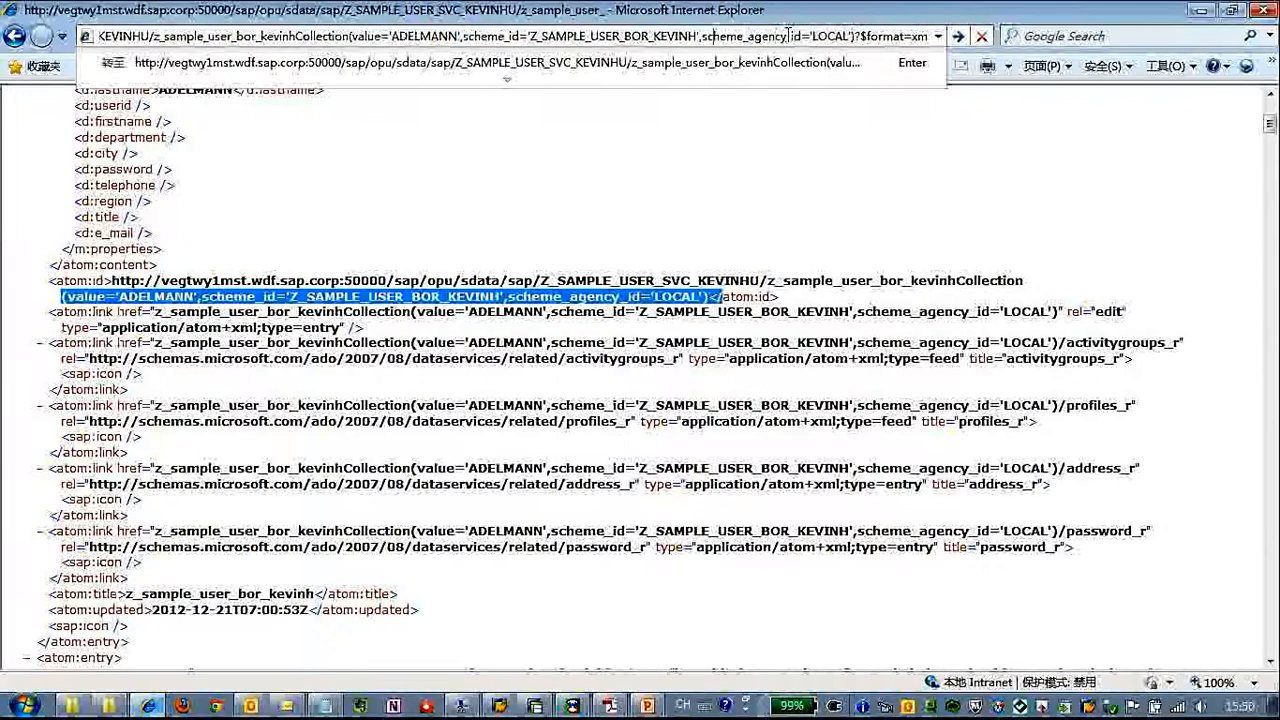
{"action": "key", "text": "Left"}
{"action": "key", "text": "Left"}
{"action": "key", "text": "Left"}
{"action": "key", "text": "Left"}
{"action": "key", "text": "Left"}
{"action": "key", "text": "Left"}
{"action": "key", "text": "Left"}
{"action": "key", "text": "Left"}
{"action": "key", "text": "Left"}
{"action": "key", "text": "Left"}
{"action": "key", "text": "Left"}
{"action": "key", "text": "Left"}
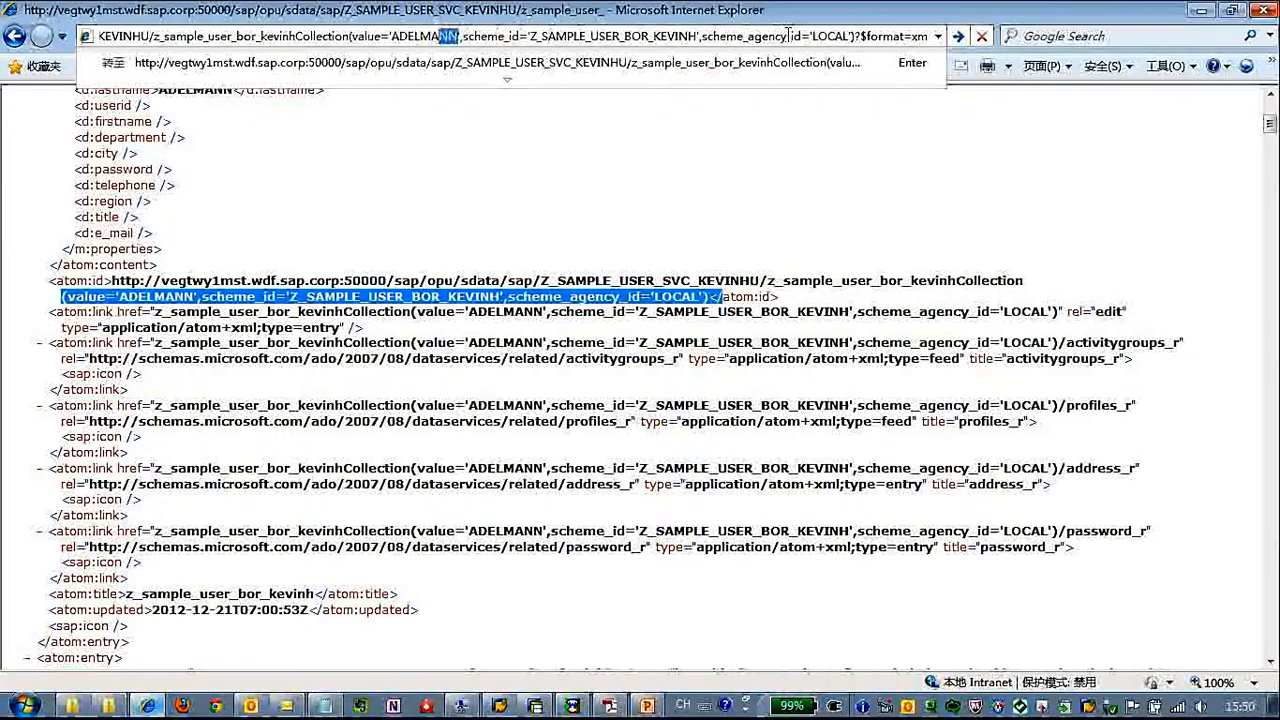
{"action": "key", "text": "shift+Left"}
{"action": "key", "text": "shift+Left"}
{"action": "key", "text": "shift+Left"}
{"action": "key", "text": "shift+Left"}
{"action": "key", "text": "shift+Left"}
{"action": "key", "text": "shift+Left"}
{"action": "key", "text": "shift+Left"}
{"action": "type", "text": "KEVIN322"}
{"action": "key", "text": "Return"}
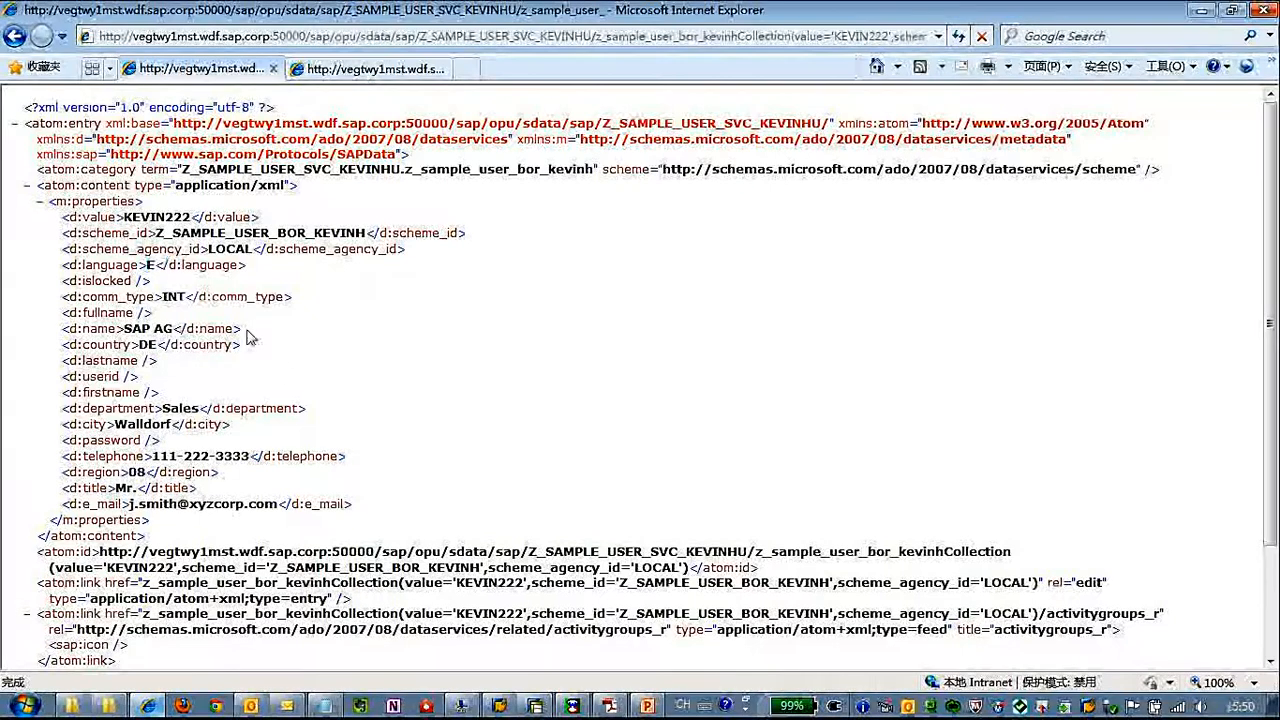
Compare the entry returned in Internet Explorer with the request body in wfetch, ending back in wfetch
{"action": "left_click", "coordinate": [572, 706]}
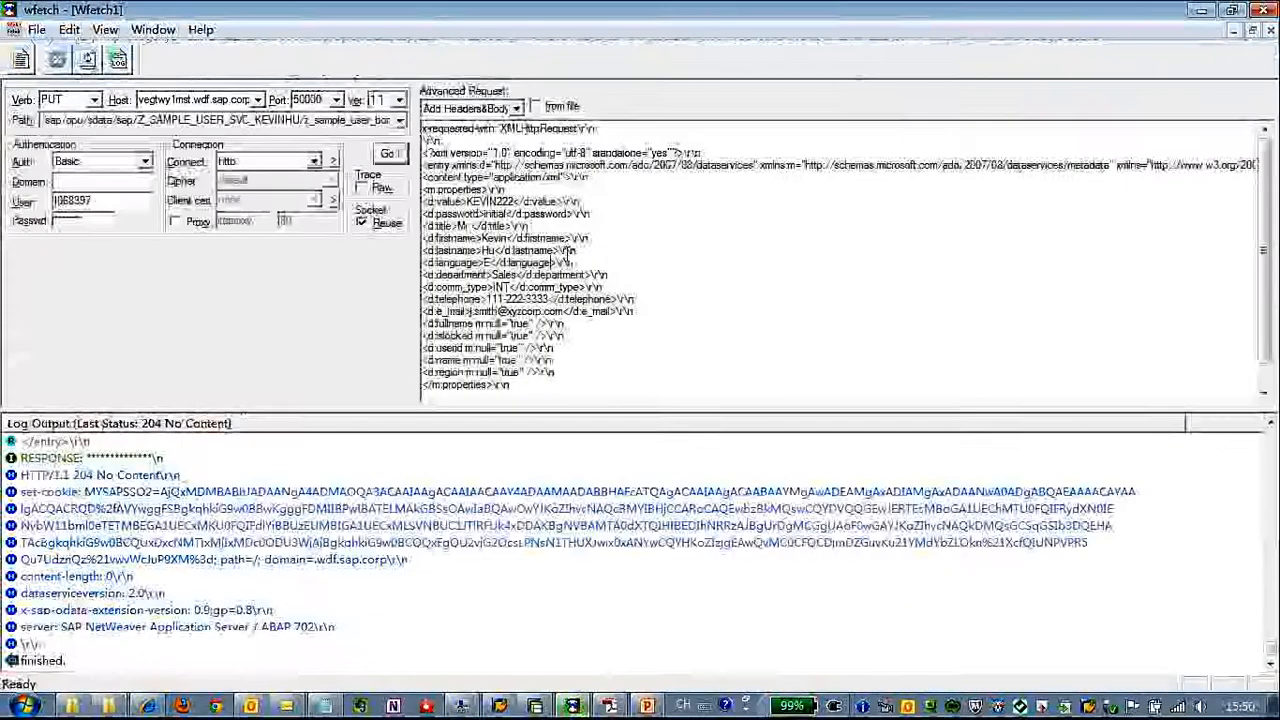
{"action": "left_click", "coordinate": [148, 706]}
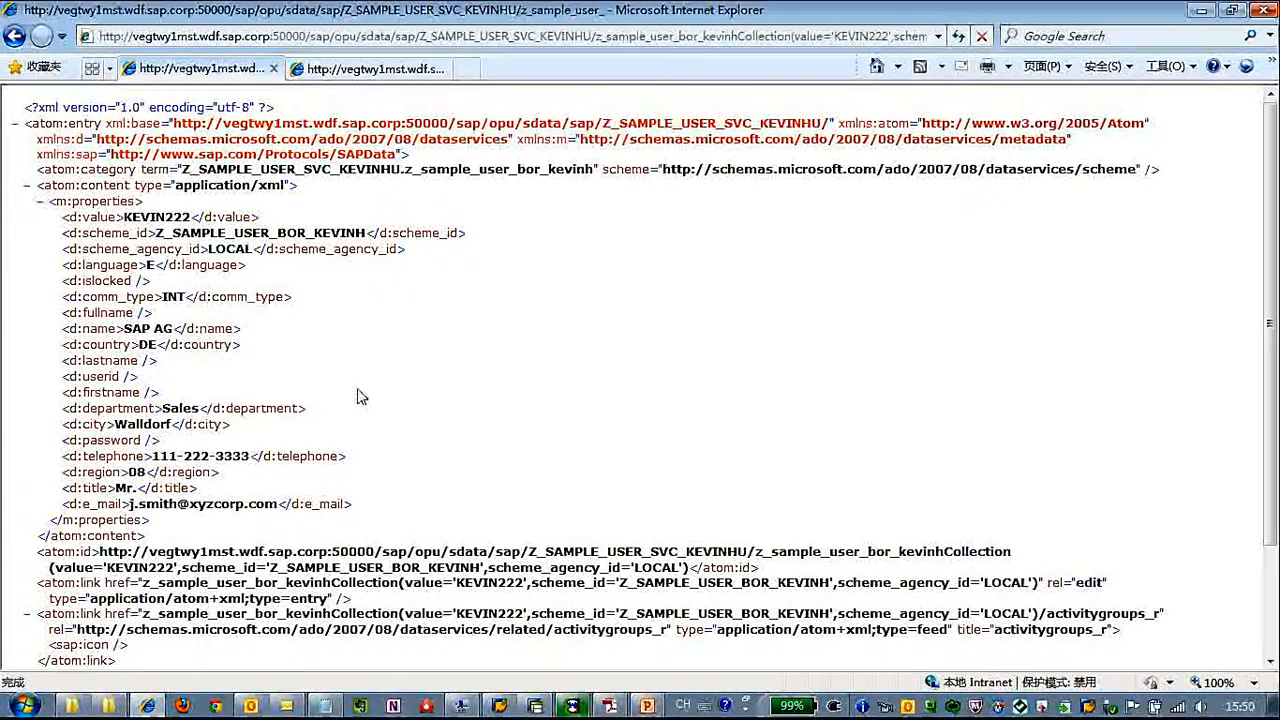
{"action": "left_click", "coordinate": [576, 706]}
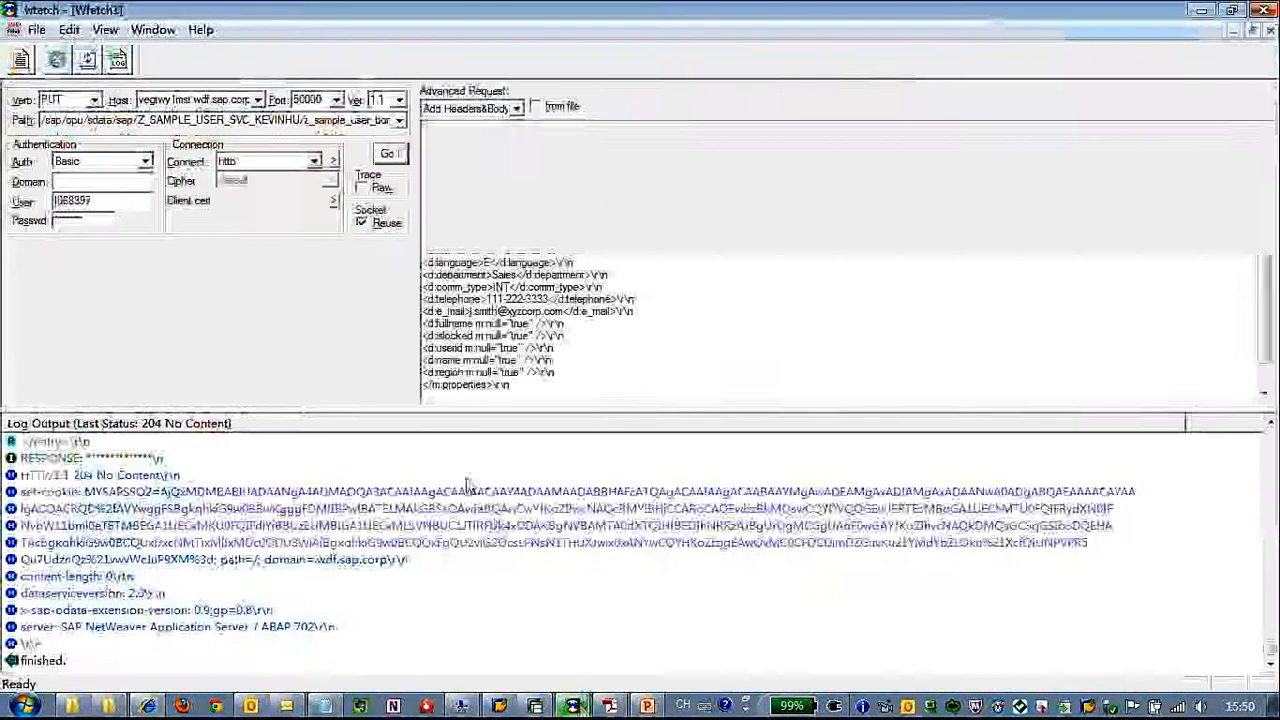
Check the entity path of the service request in wfetch
{"action": "left_click", "coordinate": [450, 492]}
{"action": "double_click", "coordinate": [362, 121]}
{"action": "left_click", "coordinate": [366, 121]}
{"action": "left_click_drag", "start_coordinate": [257, 120], "coordinate": [36, 126]}
{"action": "left_click", "coordinate": [322, 121]}
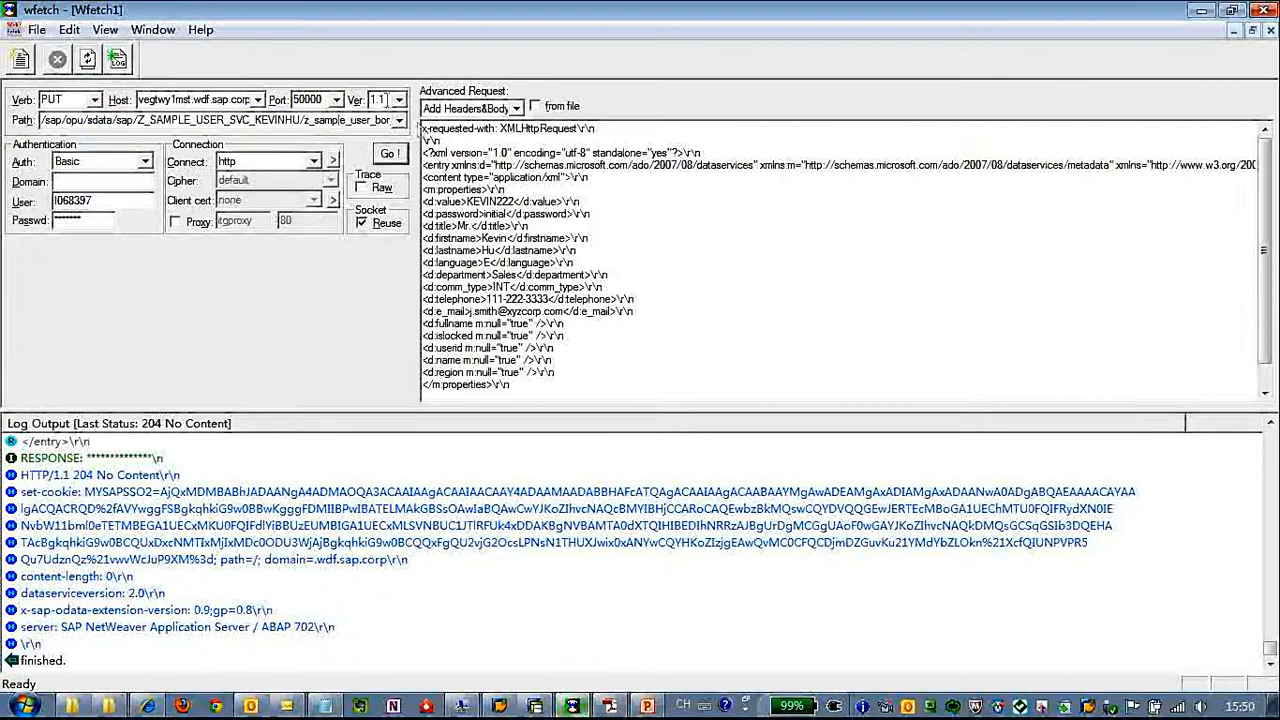
Change the request verb to DELETE, send the request for the user and check its response status in the log
{"action": "left_click", "coordinate": [95, 100]}
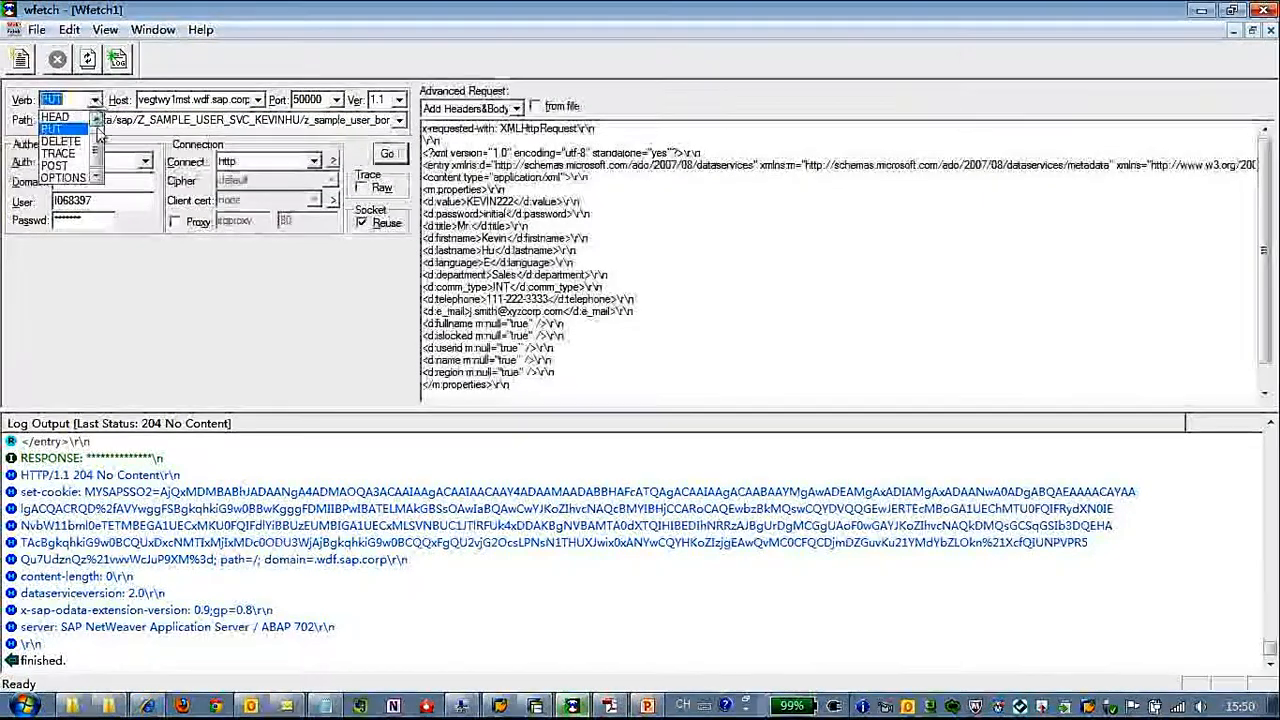
{"action": "left_click", "coordinate": [60, 141]}
{"action": "left_click", "coordinate": [390, 153]}
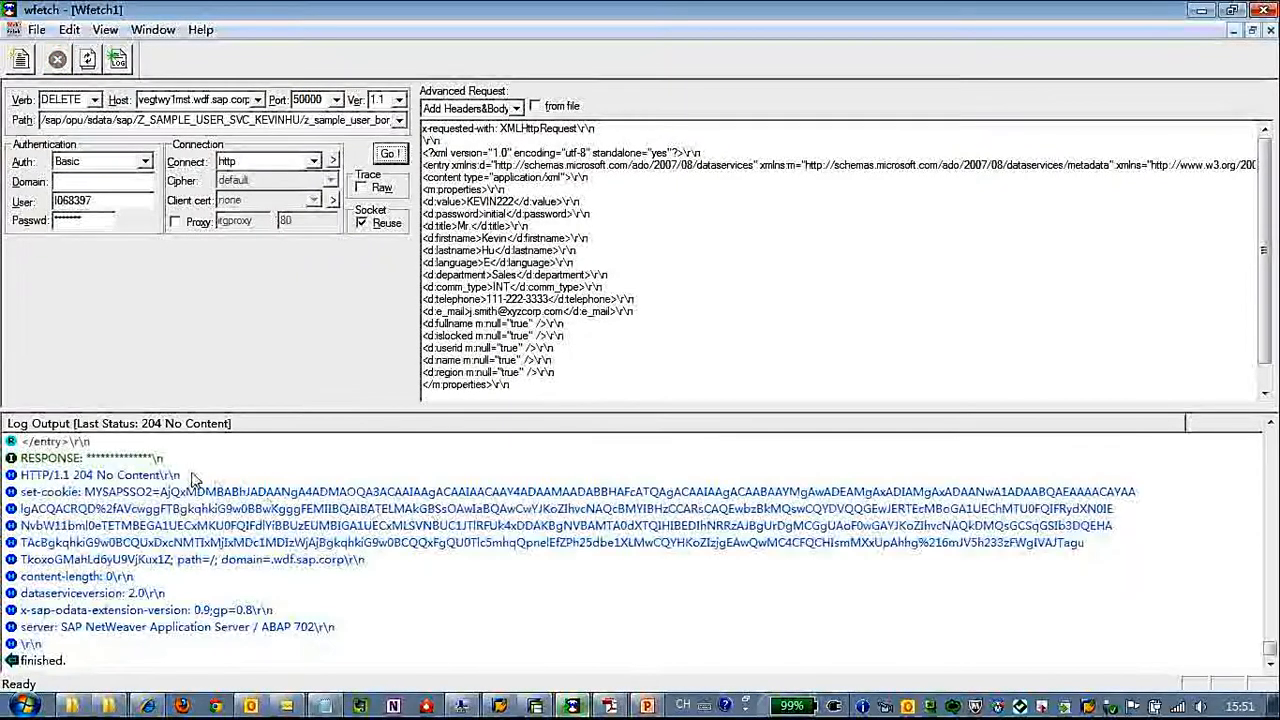
{"action": "left_click", "coordinate": [196, 478]}
Send the same DELETE request again and check the response message in the log output
{"action": "left_click", "coordinate": [228, 510]}
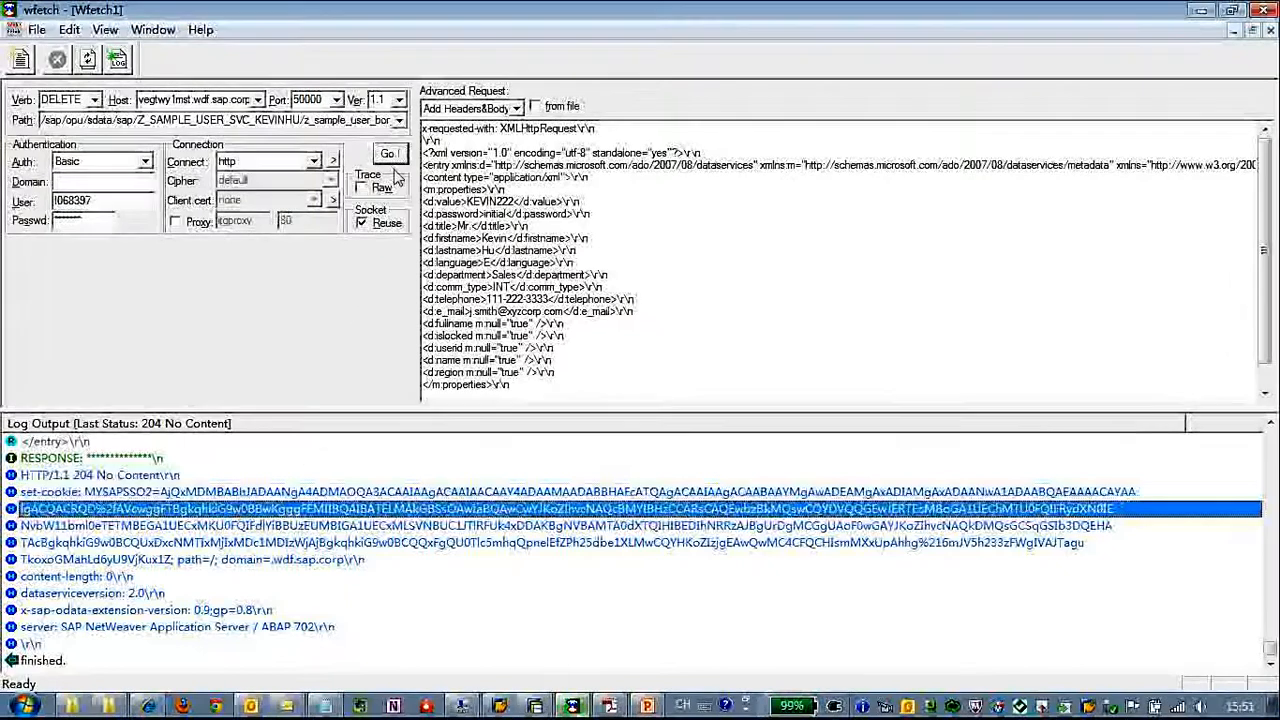
{"action": "left_click", "coordinate": [387, 154]}
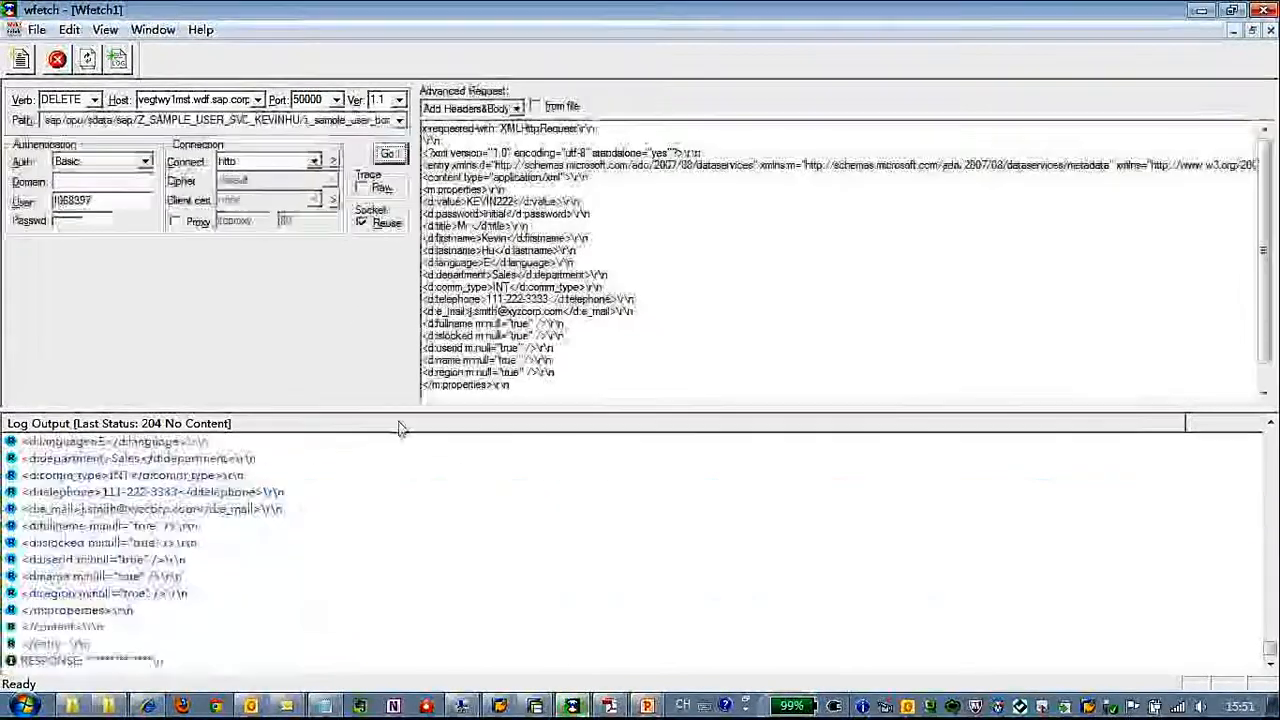
{"action": "left_click", "coordinate": [155, 647]}
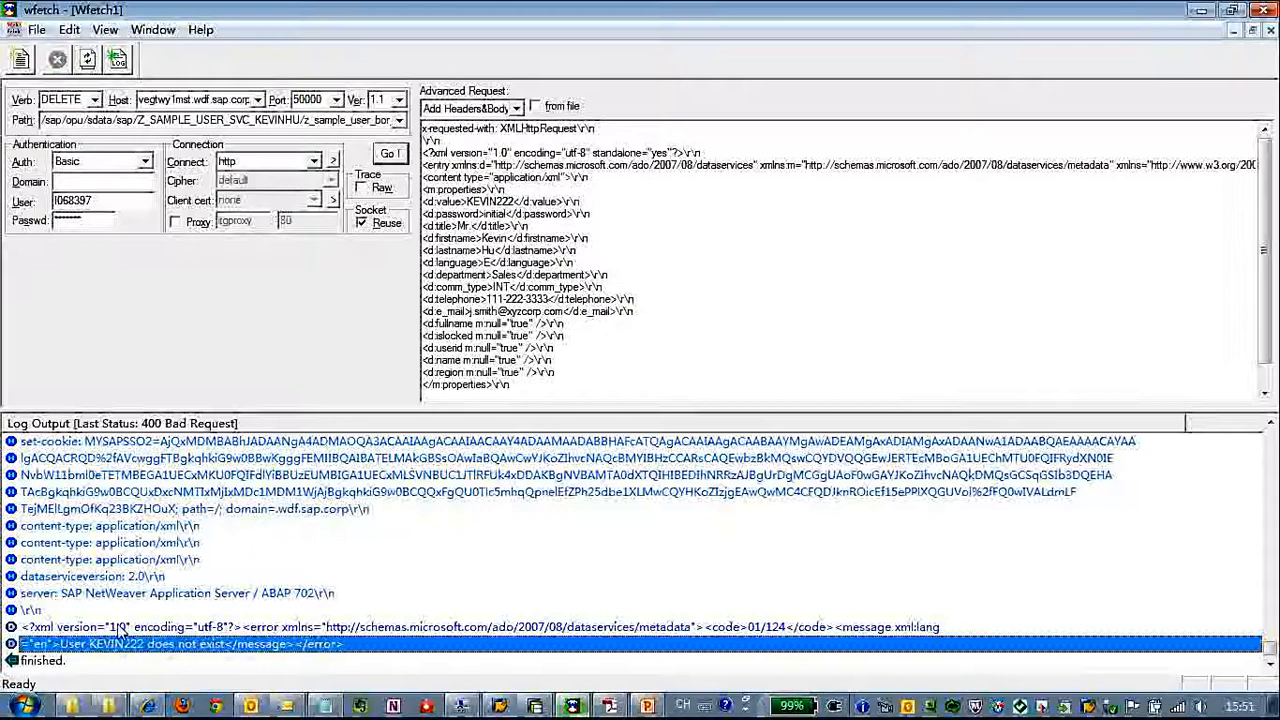